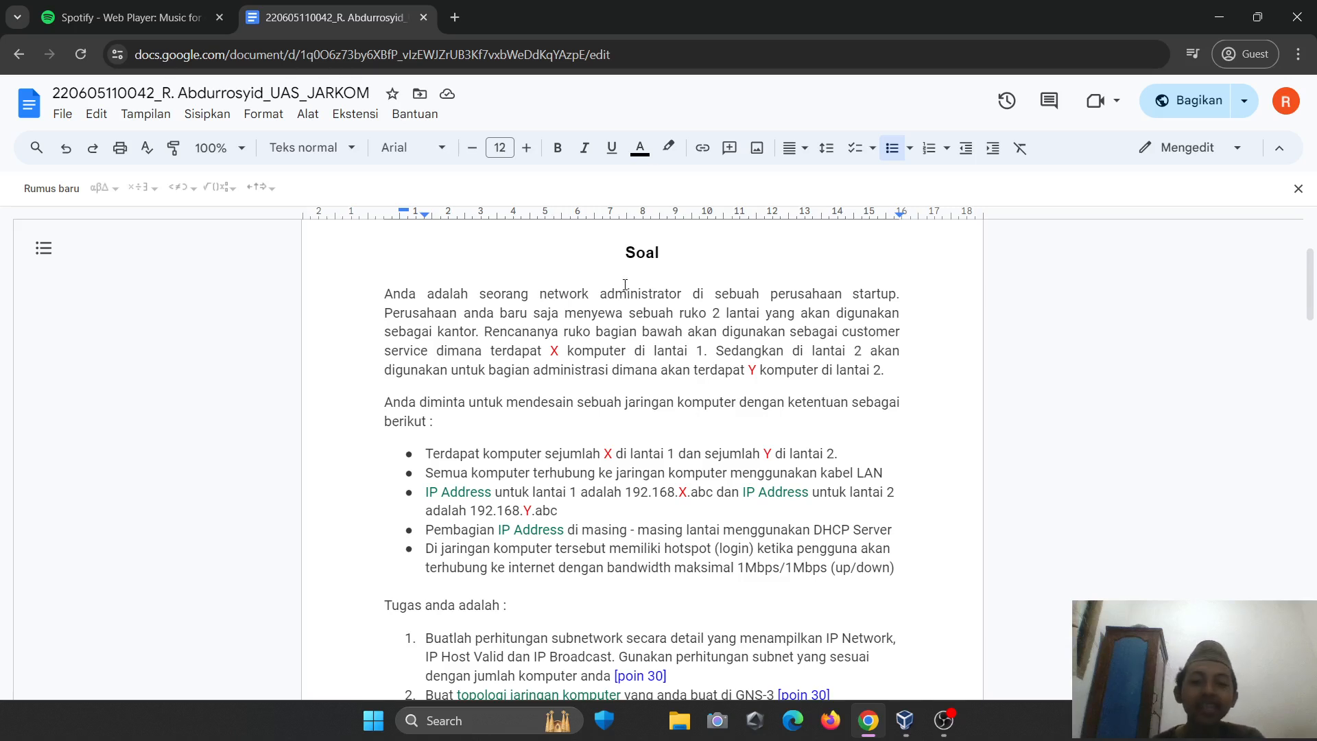
# - Scroll through the Soal section and highlight the X and Y computer counts for floors 1 and 2
pyautogui.scroll(-1, 521, 291)
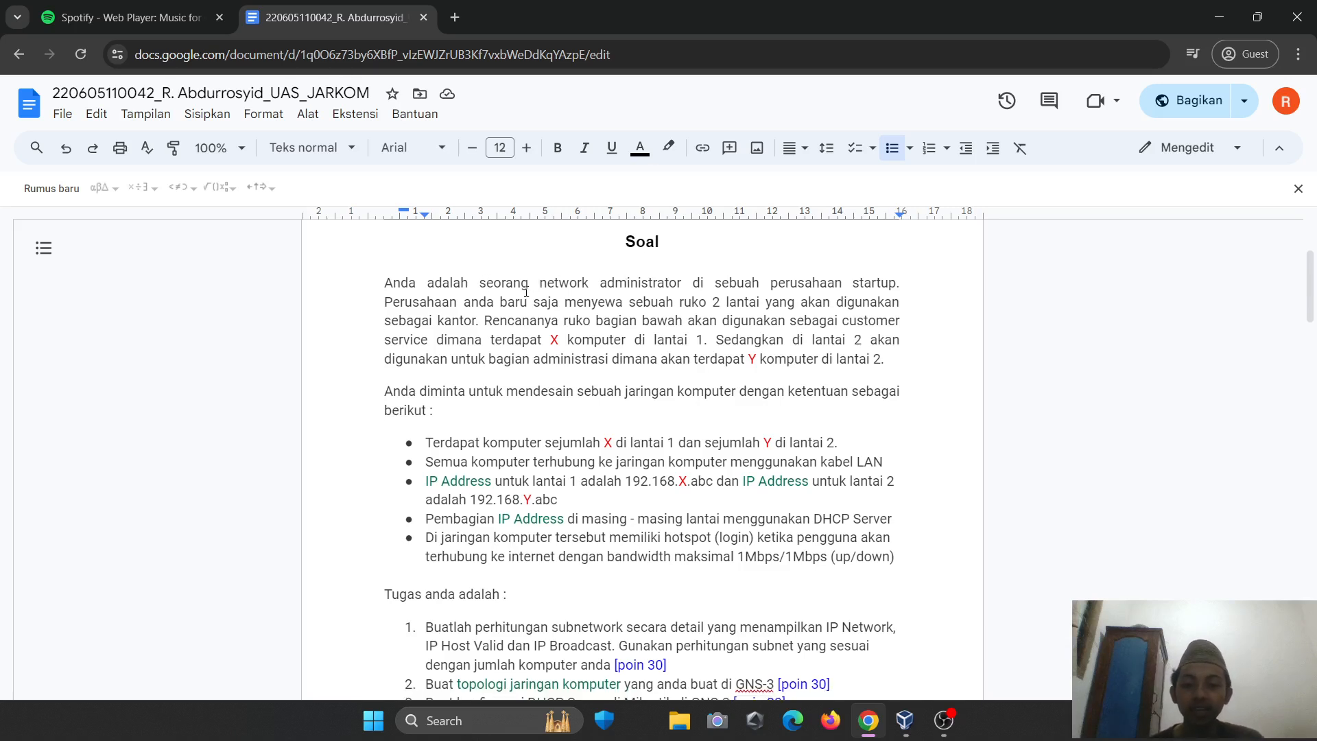
pyautogui.scroll(-1, 526, 291)
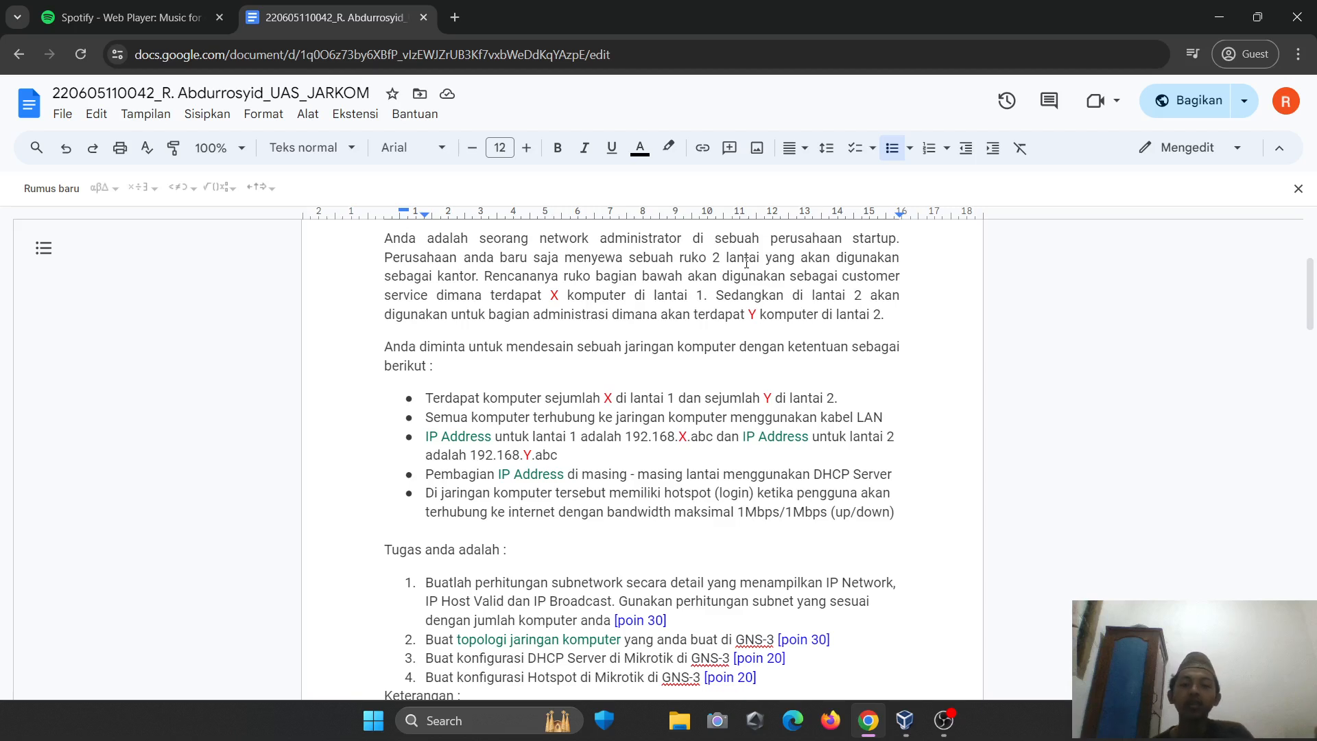
pyautogui.scroll(-1, 614, 280)
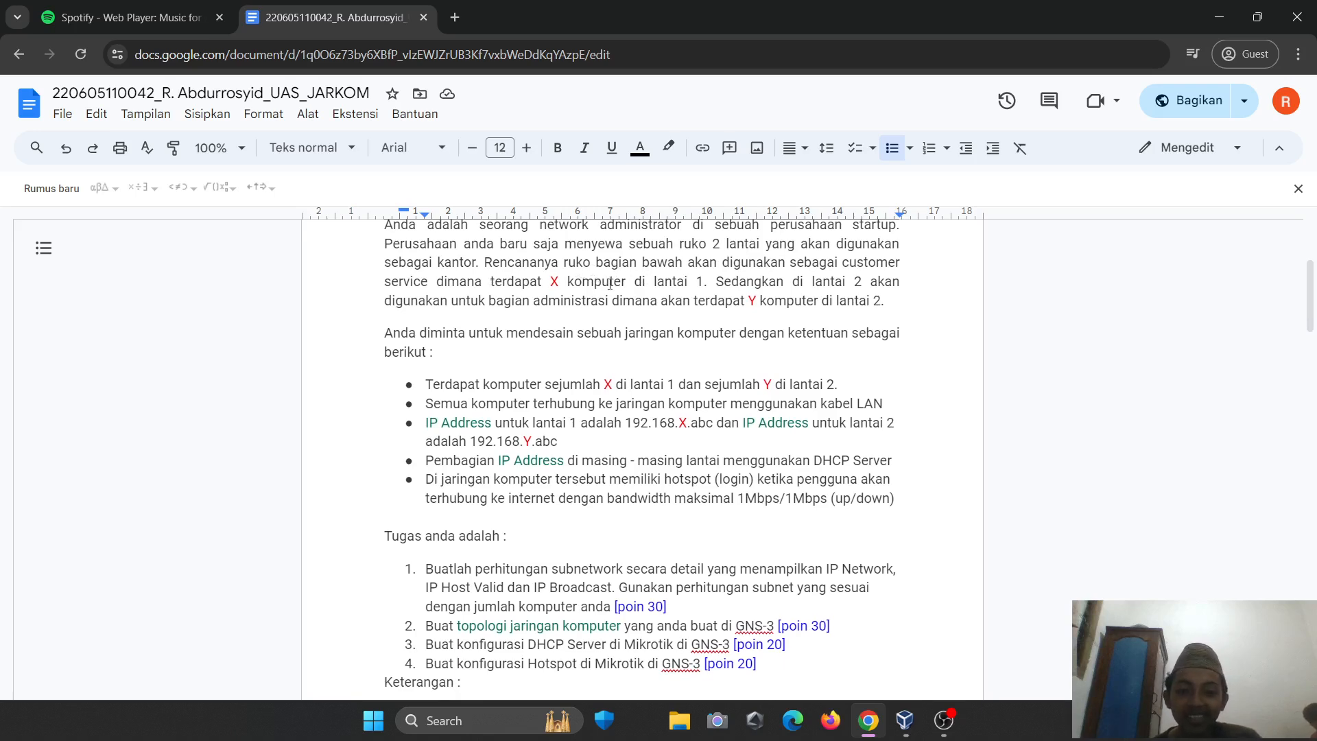
pyautogui.moveTo(548, 281); pyautogui.dragTo(559, 282)
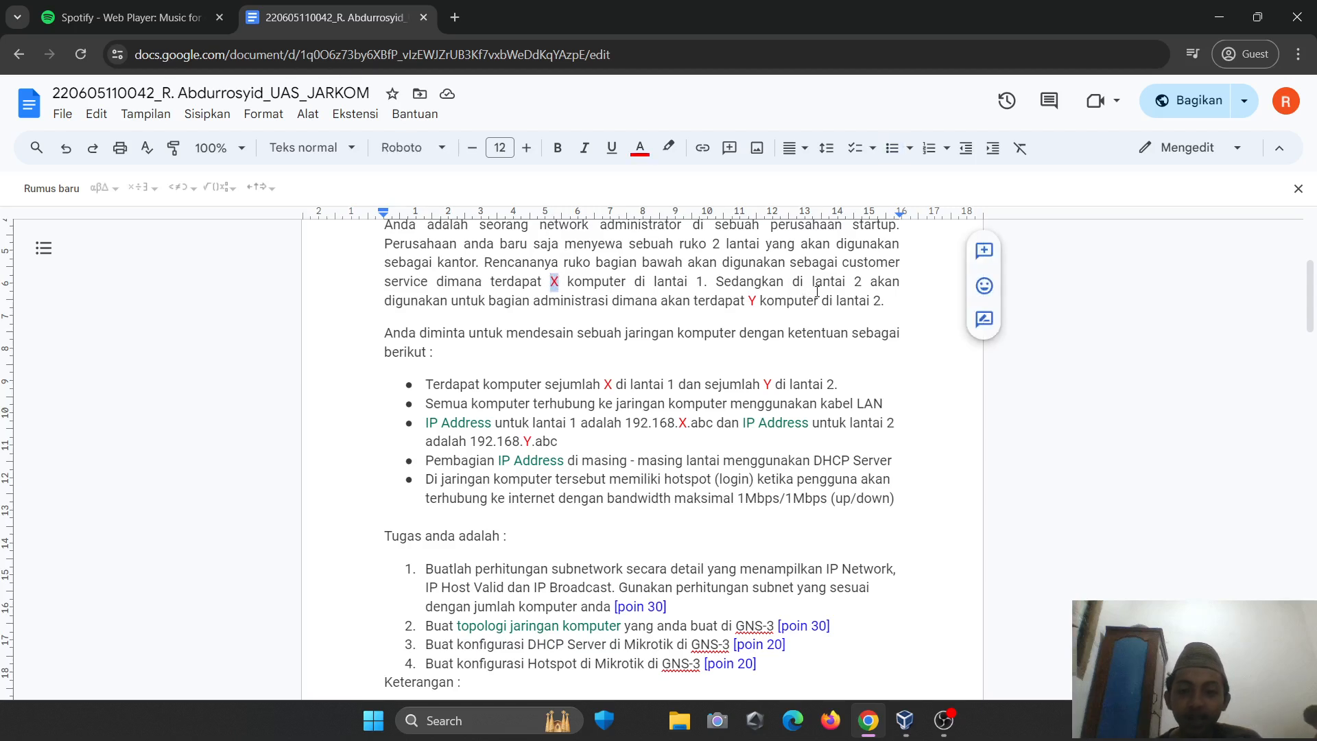
pyautogui.scroll(-1, 726, 295)
pyautogui.moveTo(745, 292); pyautogui.dragTo(759, 293)
# - Highlight the X and Y placeholders in the floor 1 and floor 2 addresses
pyautogui.scroll(-3, 760, 293)
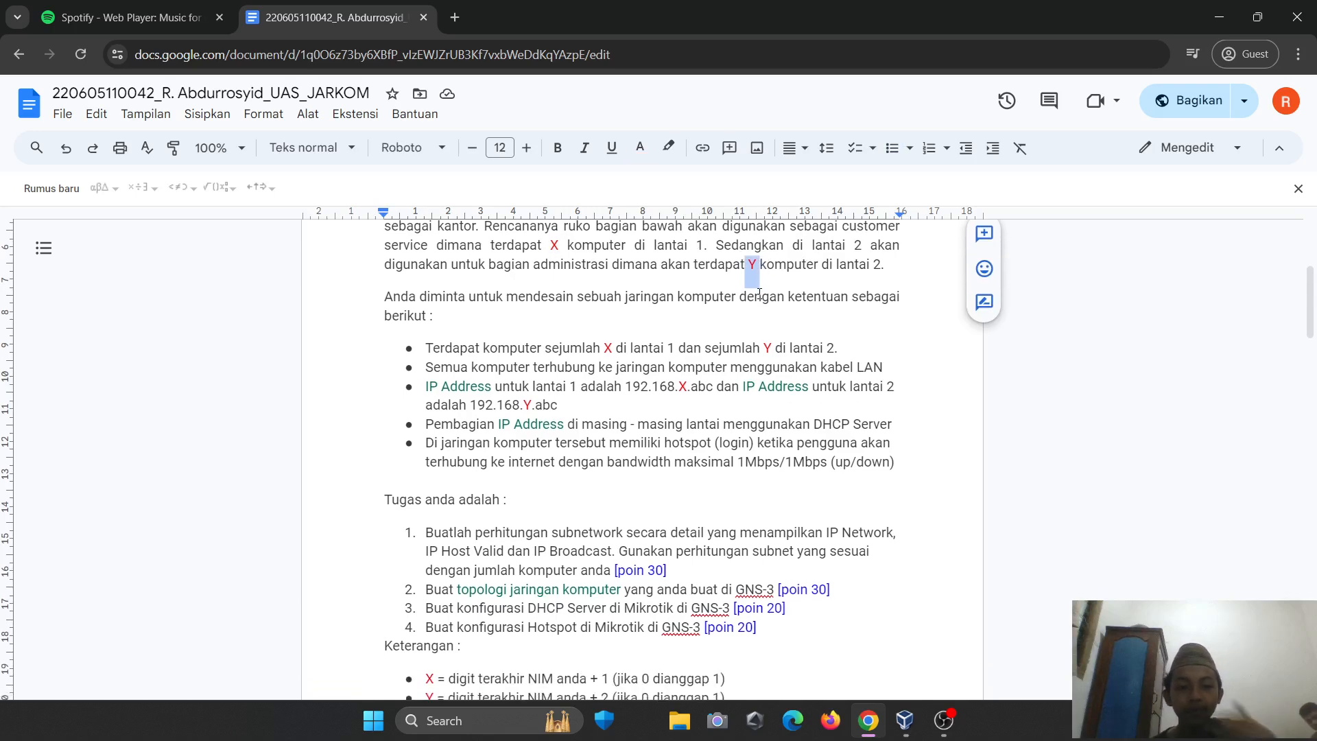
pyautogui.scroll(-1, 628, 340)
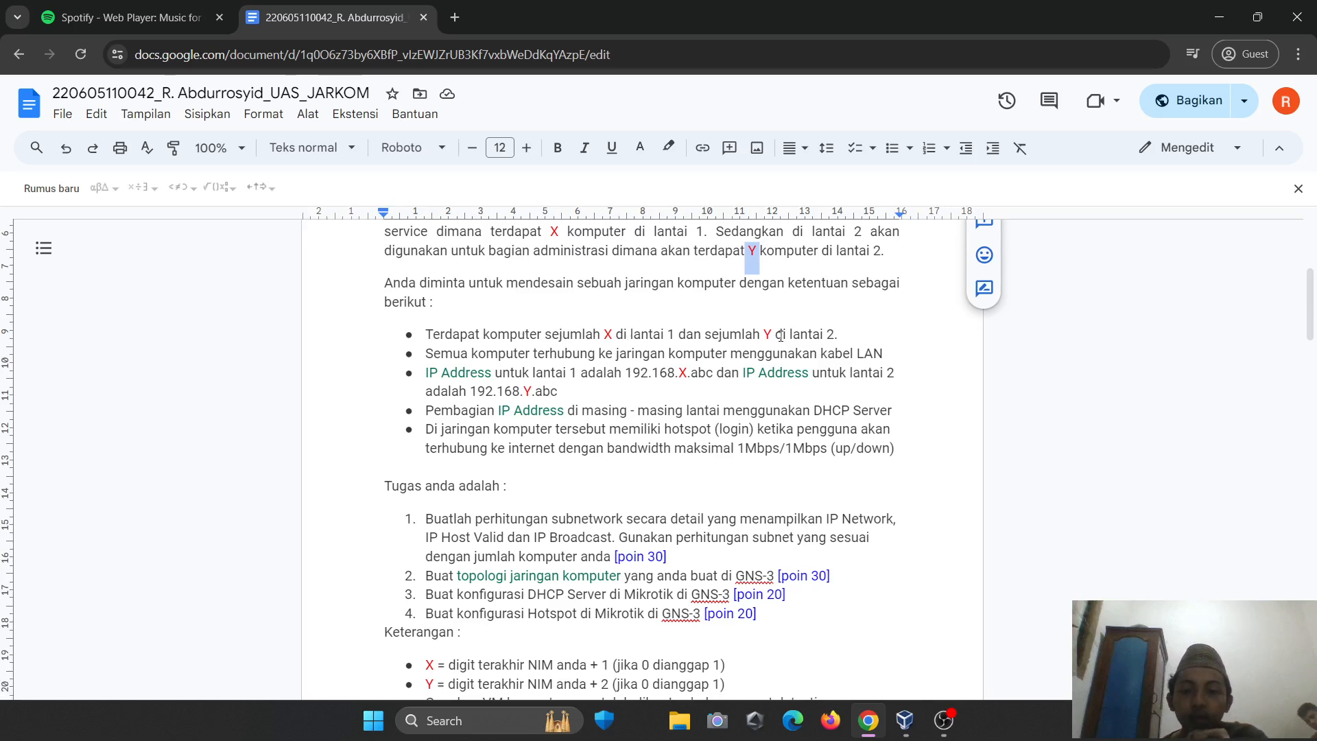
pyautogui.scroll(-3, 781, 336)
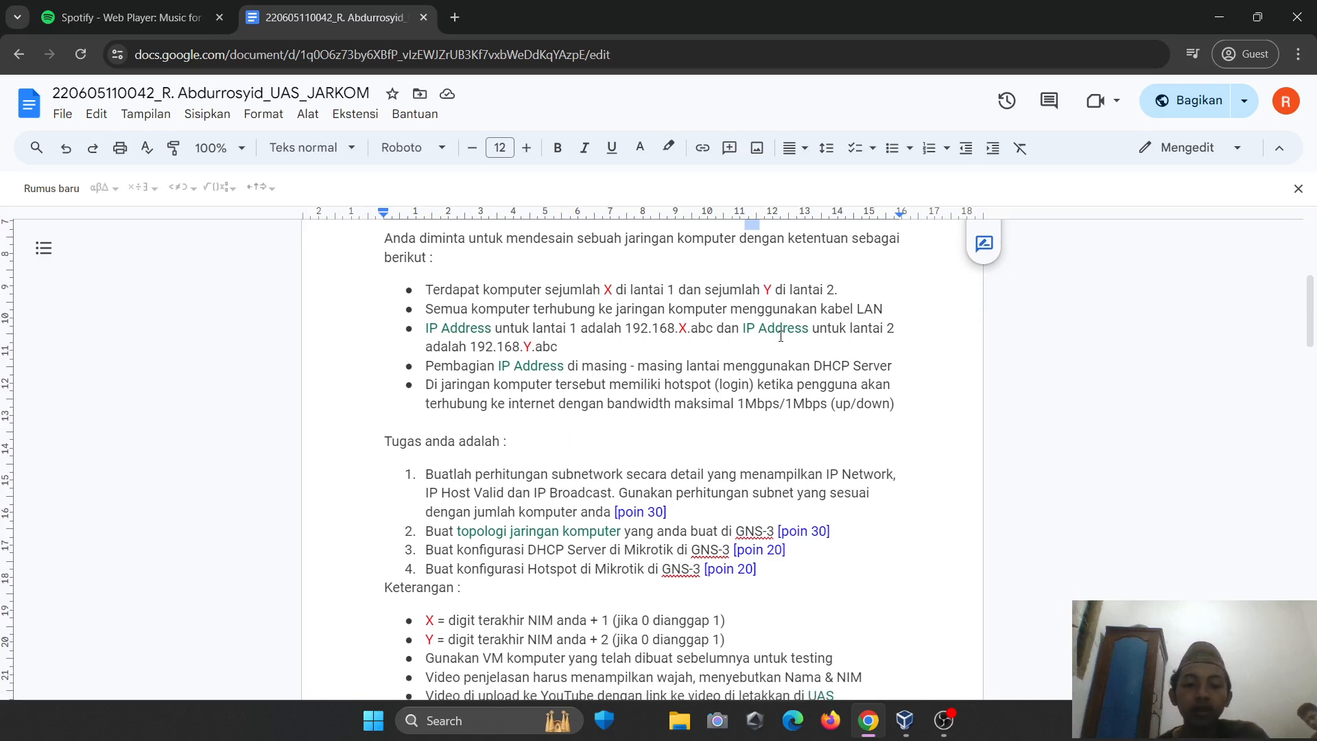
pyautogui.scroll(-2, 637, 317)
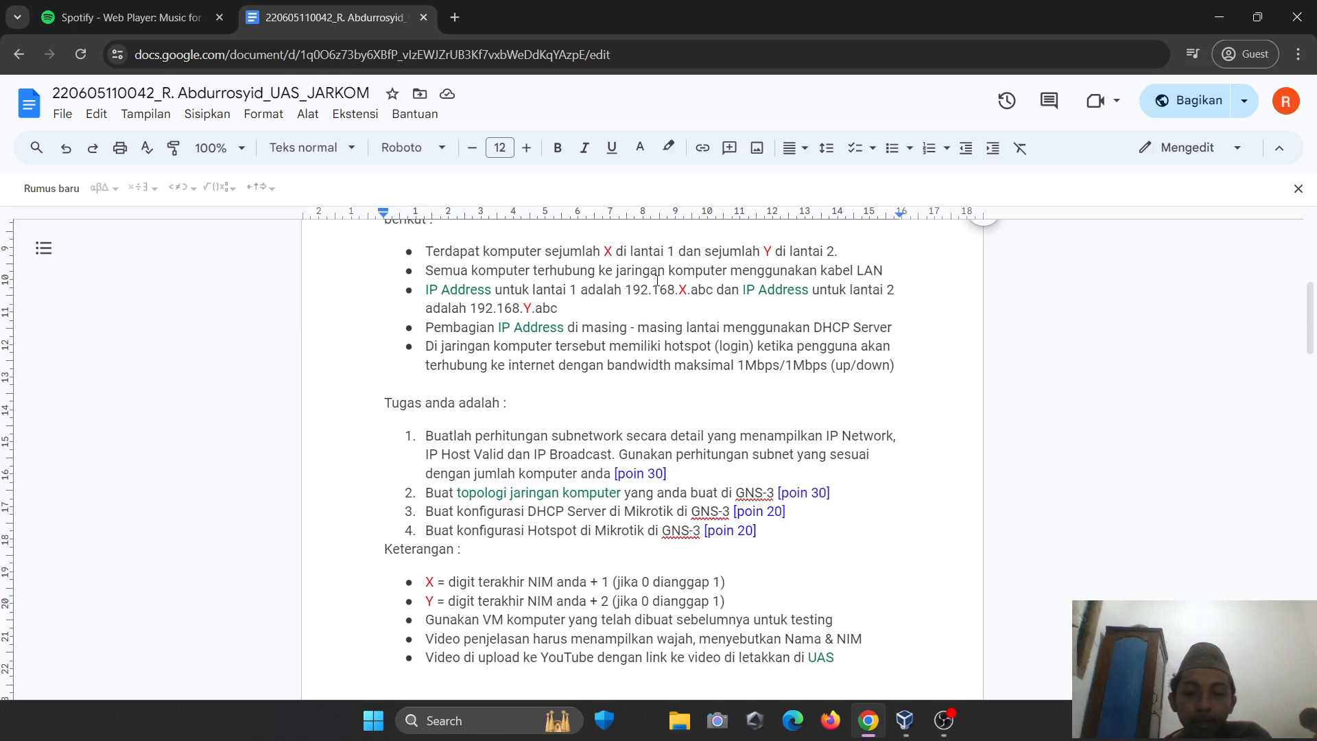
pyautogui.doubleClick(683, 290)
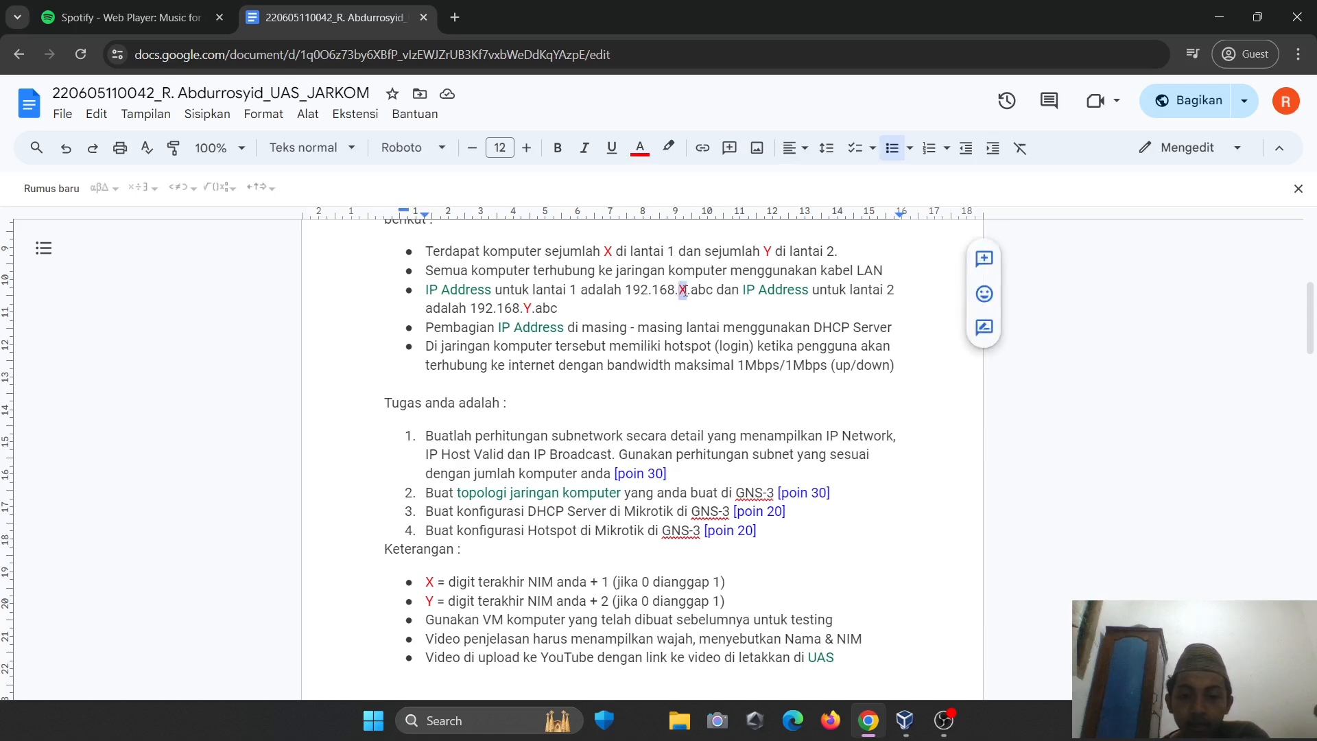
pyautogui.doubleClick(526, 308)
# - Scroll down to the Perhitungan Subnet page with the Lantai 1 calculations
pyautogui.scroll(-1, 553, 349)
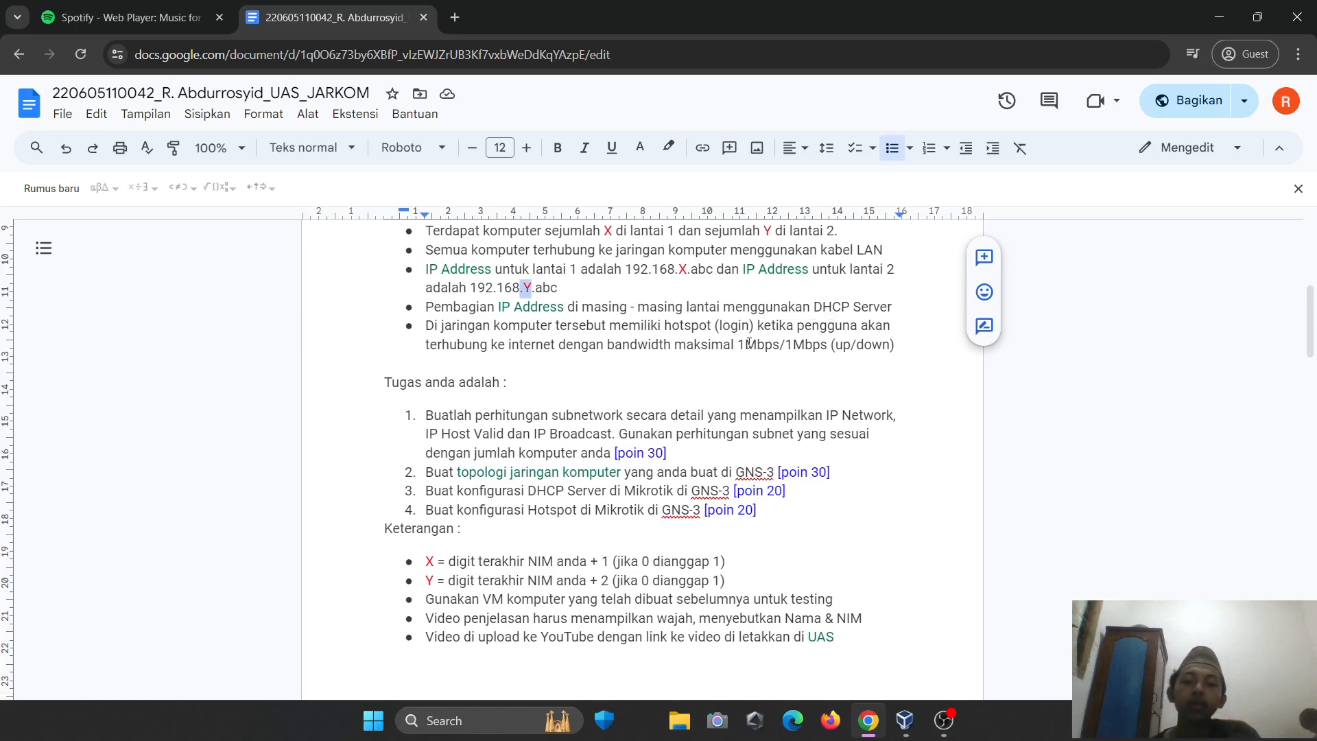
pyautogui.scroll(-1, 753, 356)
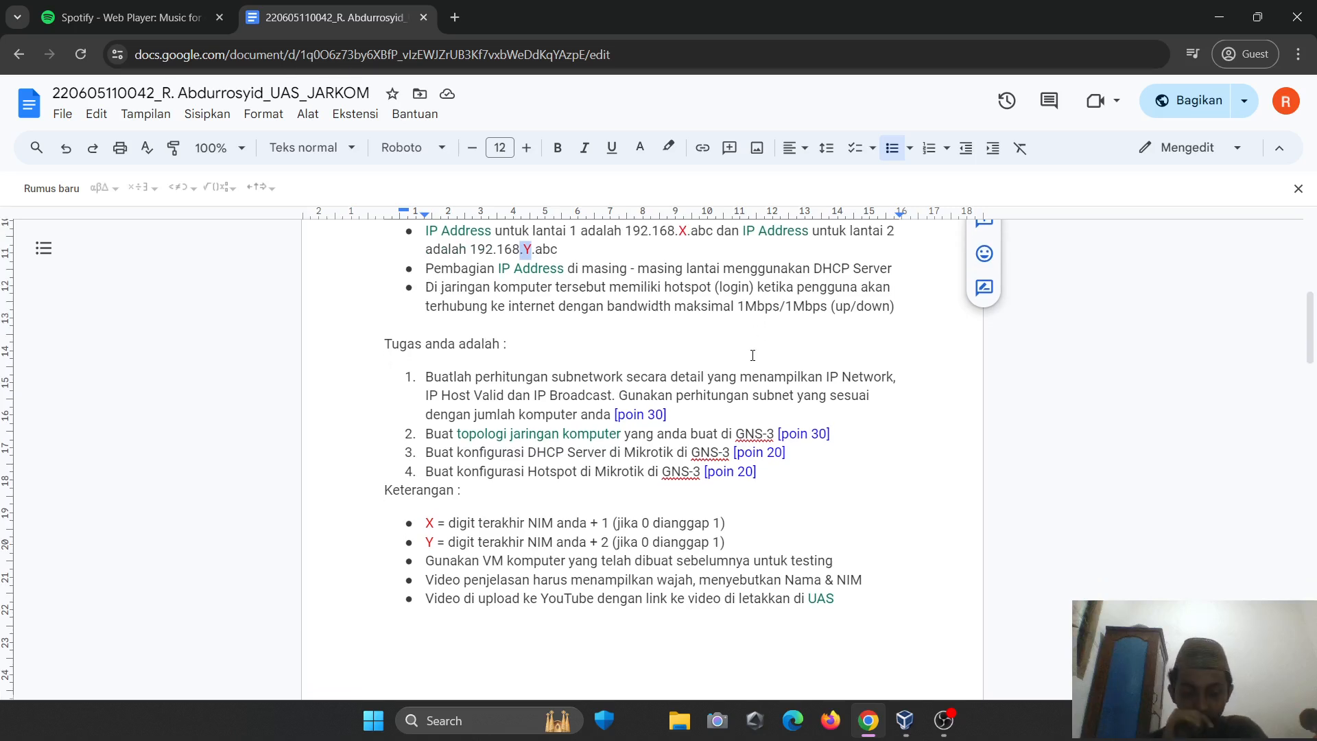
pyautogui.scroll(-2, 752, 356)
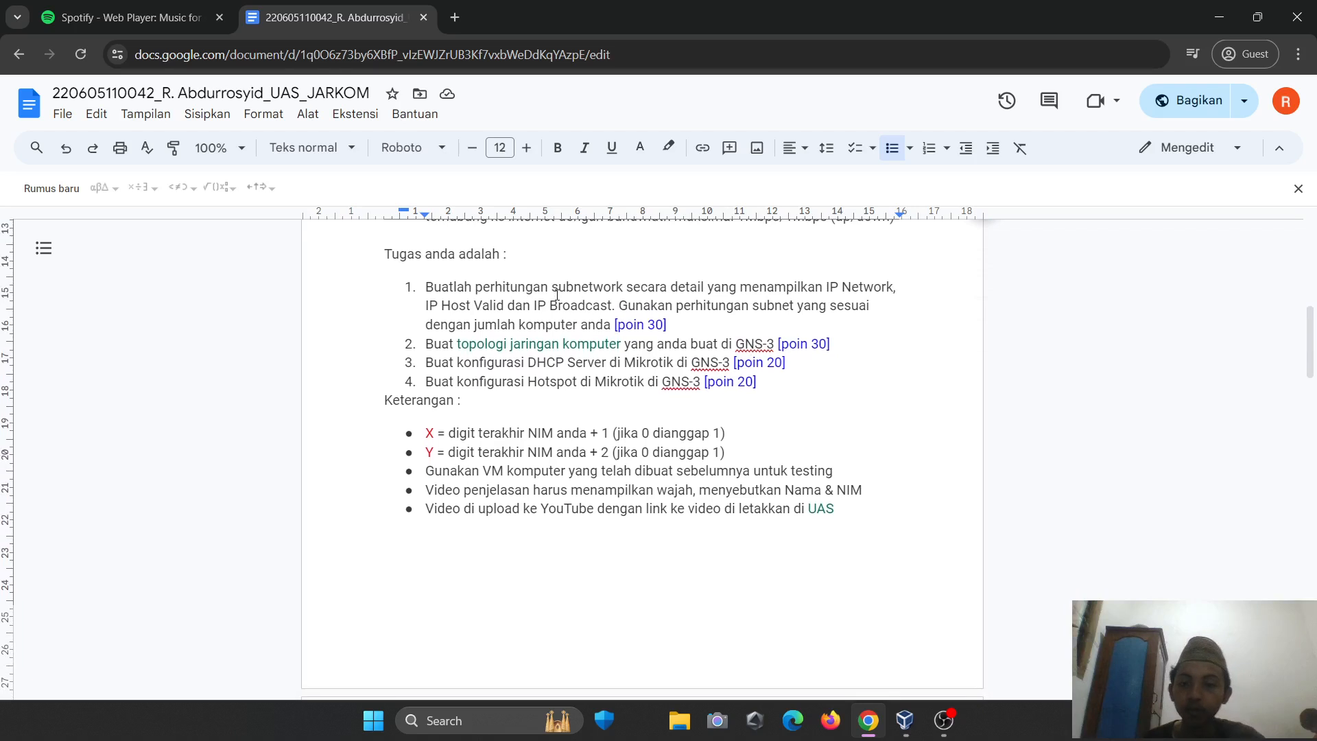
pyautogui.scroll(-1, 639, 278)
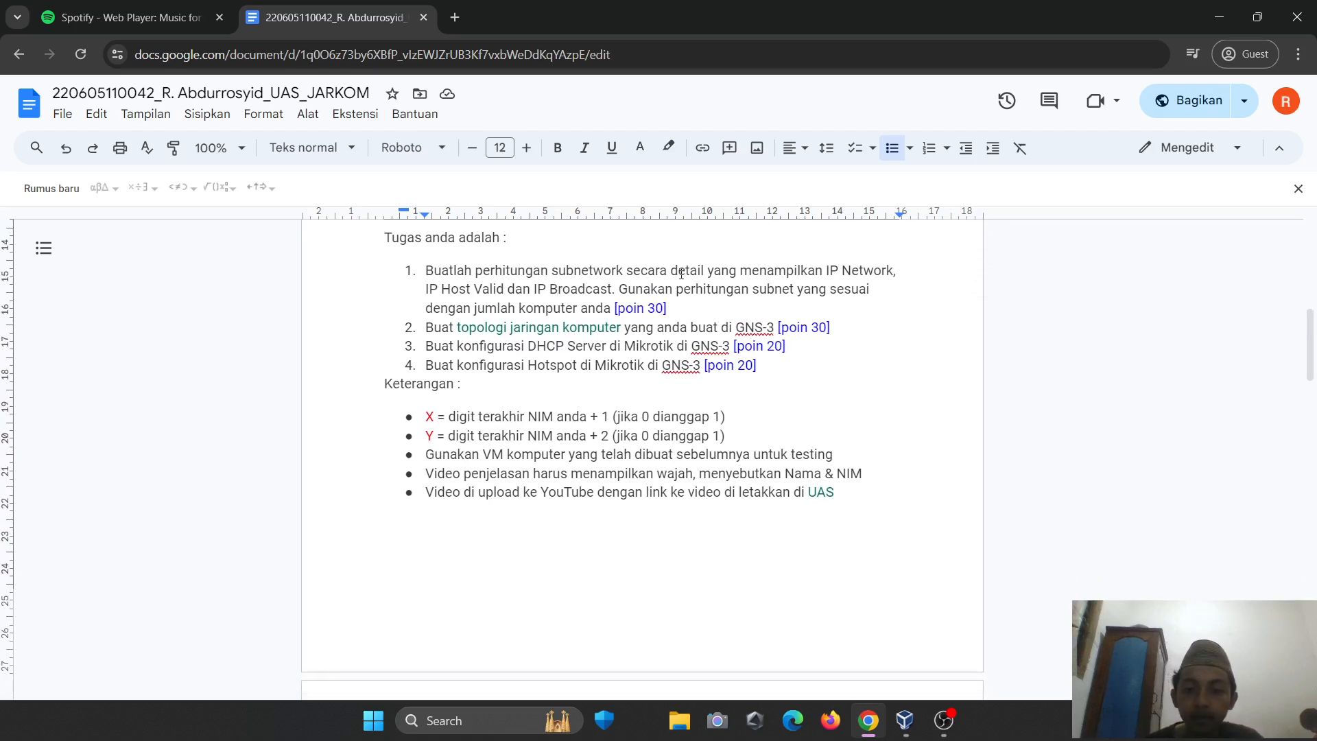
pyautogui.scroll(-1, 609, 330)
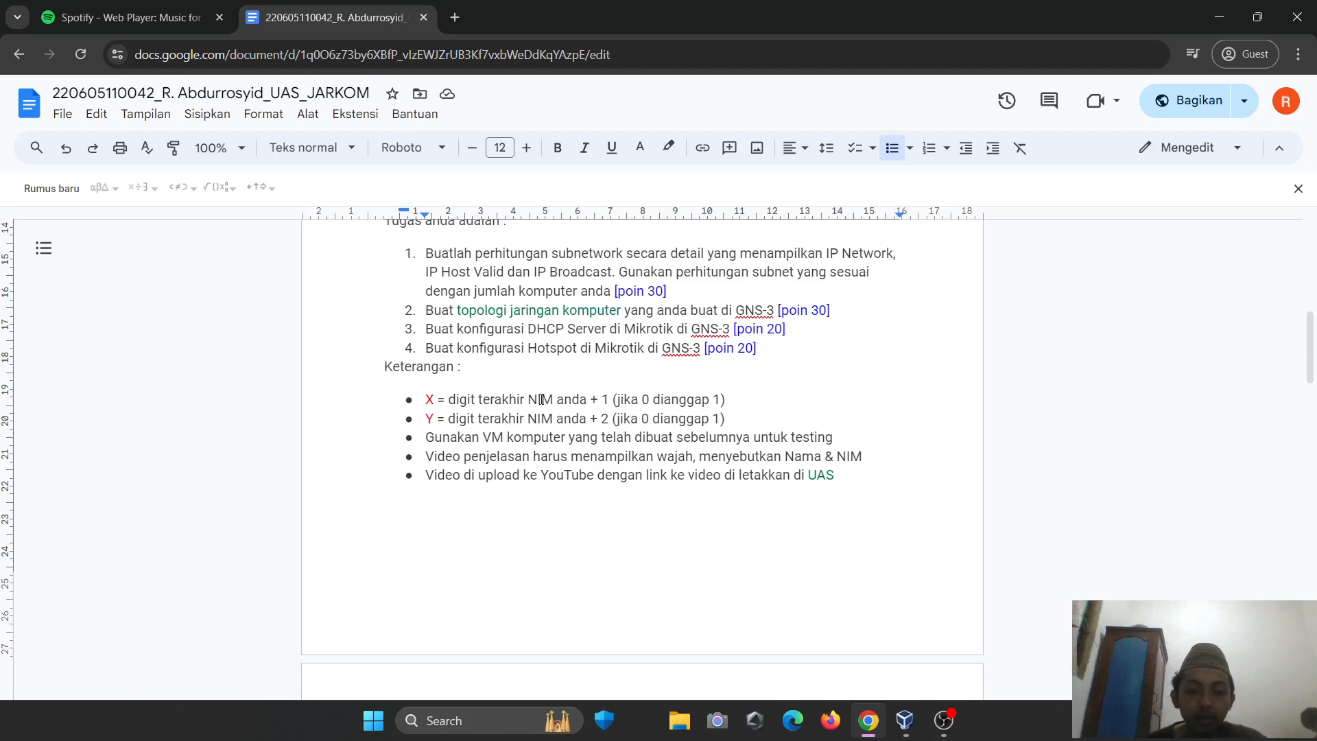
pyautogui.scroll(-6, 563, 419)
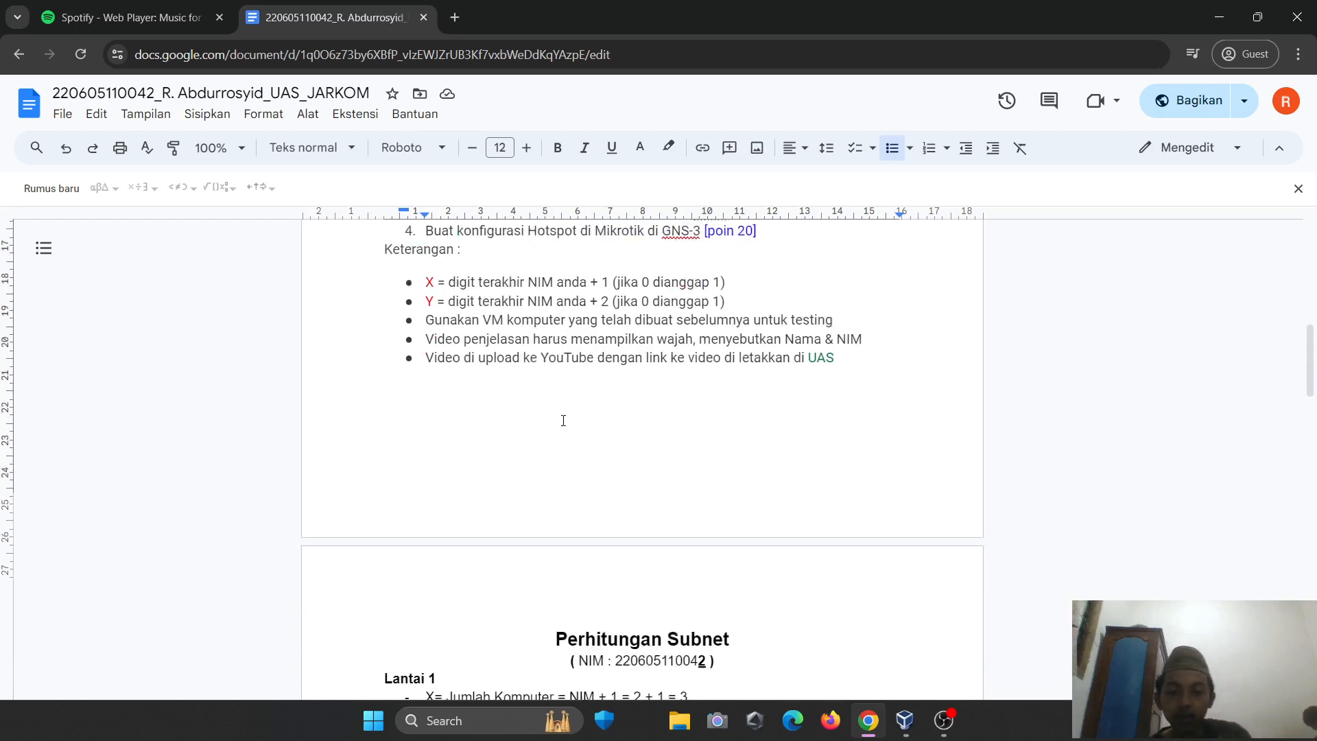
pyautogui.scroll(-1, 562, 419)
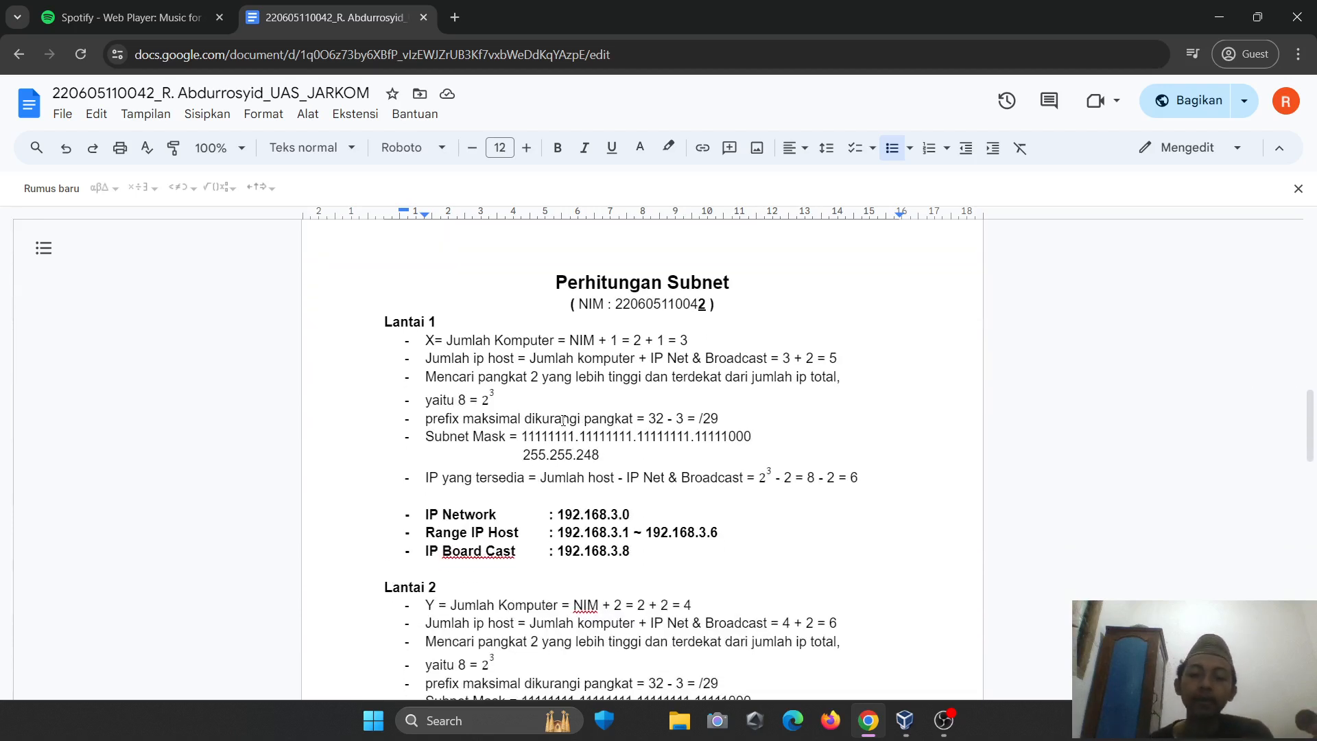
pyautogui.click(436, 341)
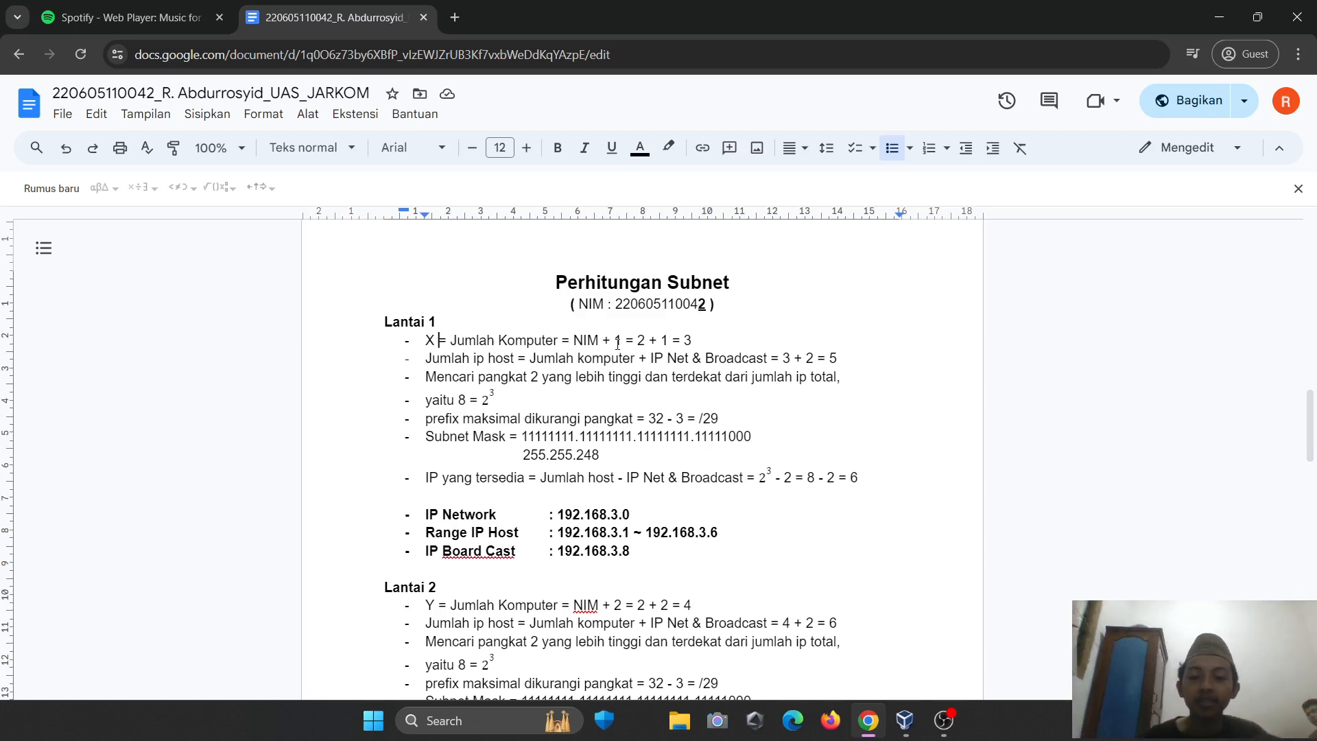
pyautogui.scroll(-1, 706, 342)
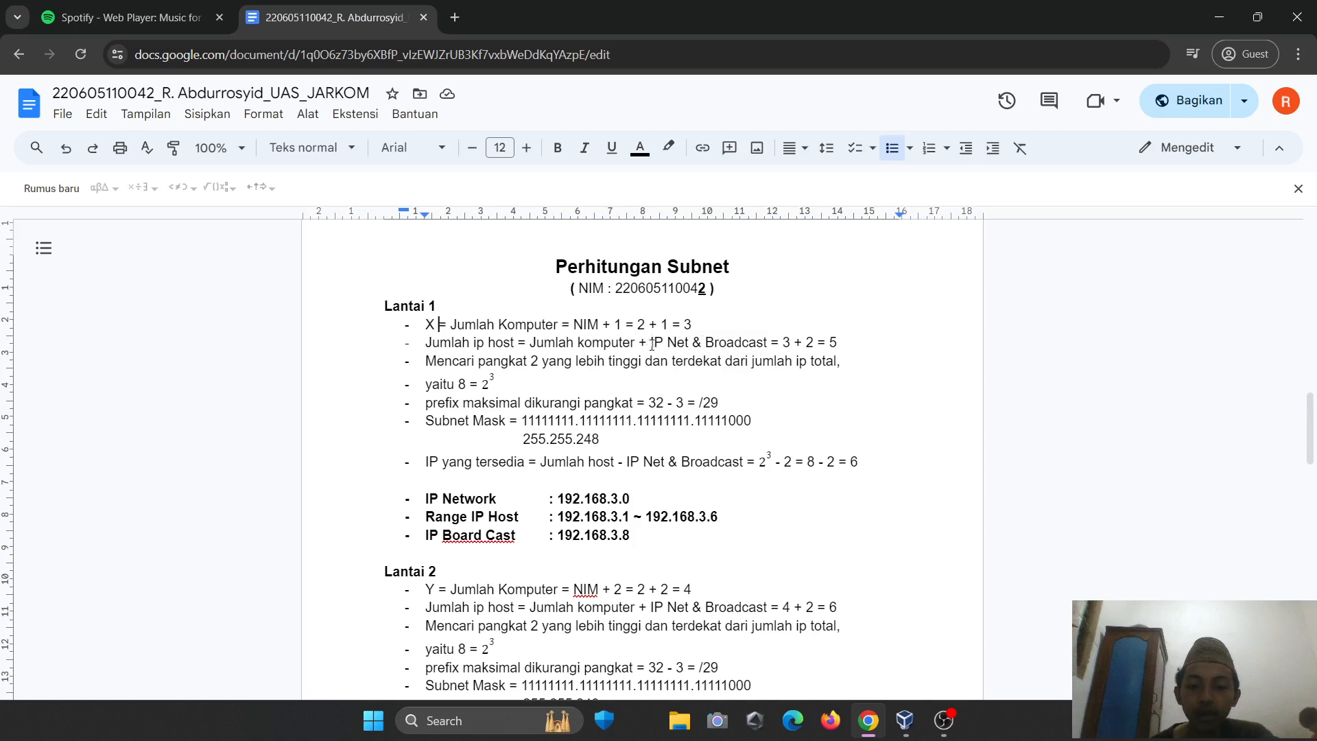
pyautogui.moveTo(648, 342); pyautogui.dragTo(768, 342)
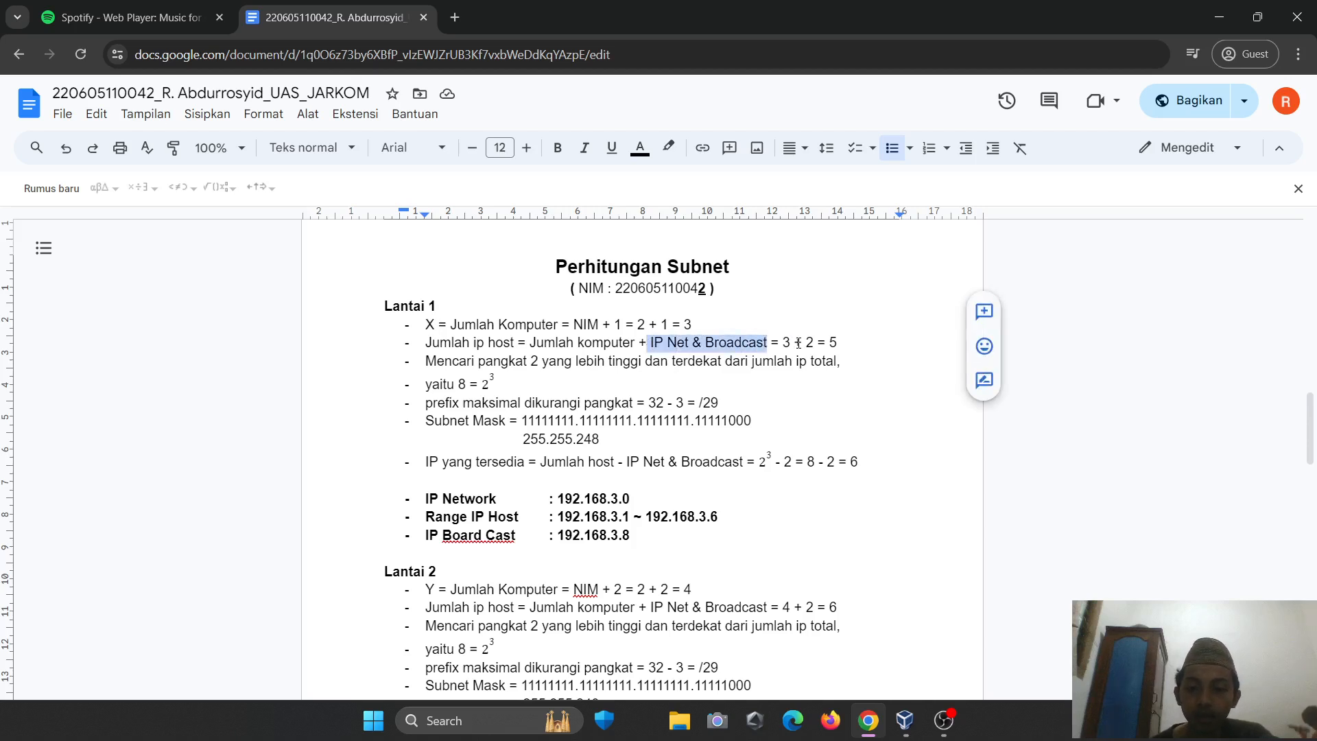
pyautogui.click(795, 342)
pyautogui.click(837, 344)
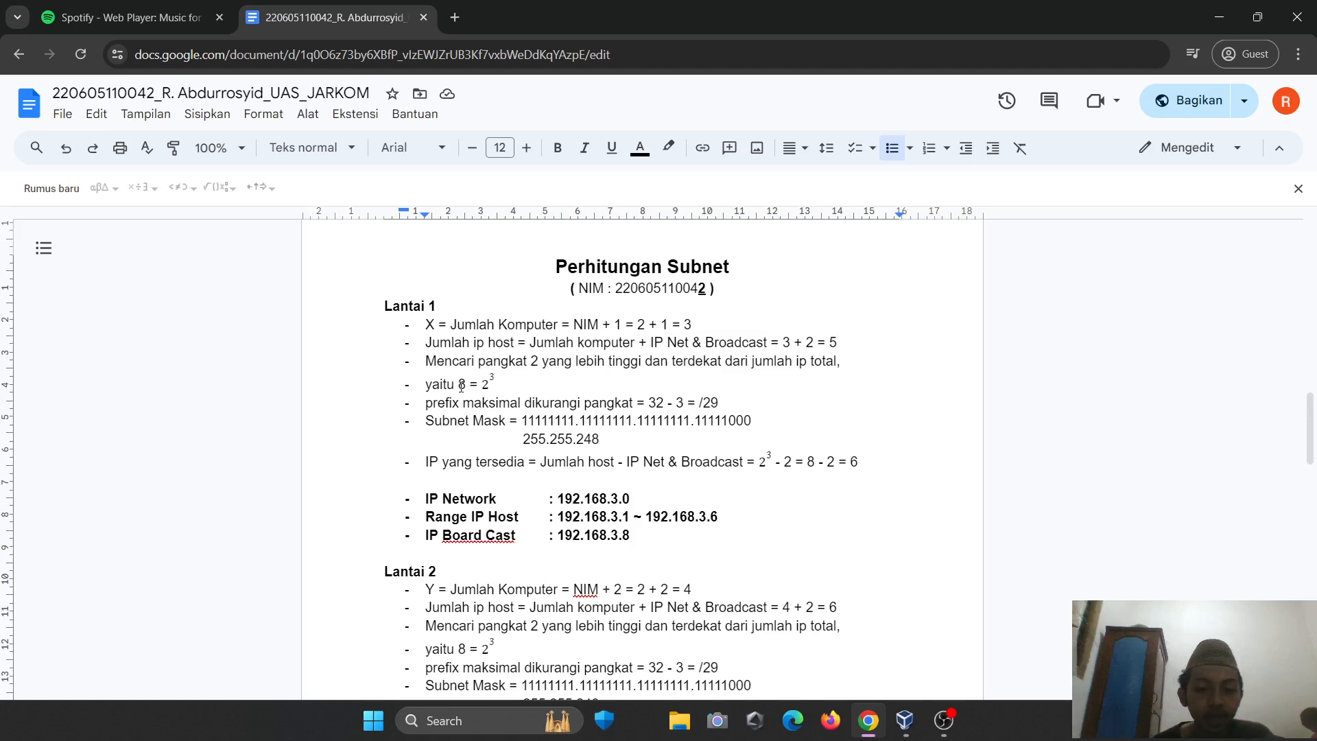
pyautogui.click(504, 382)
pyautogui.scroll(-1, 485, 382)
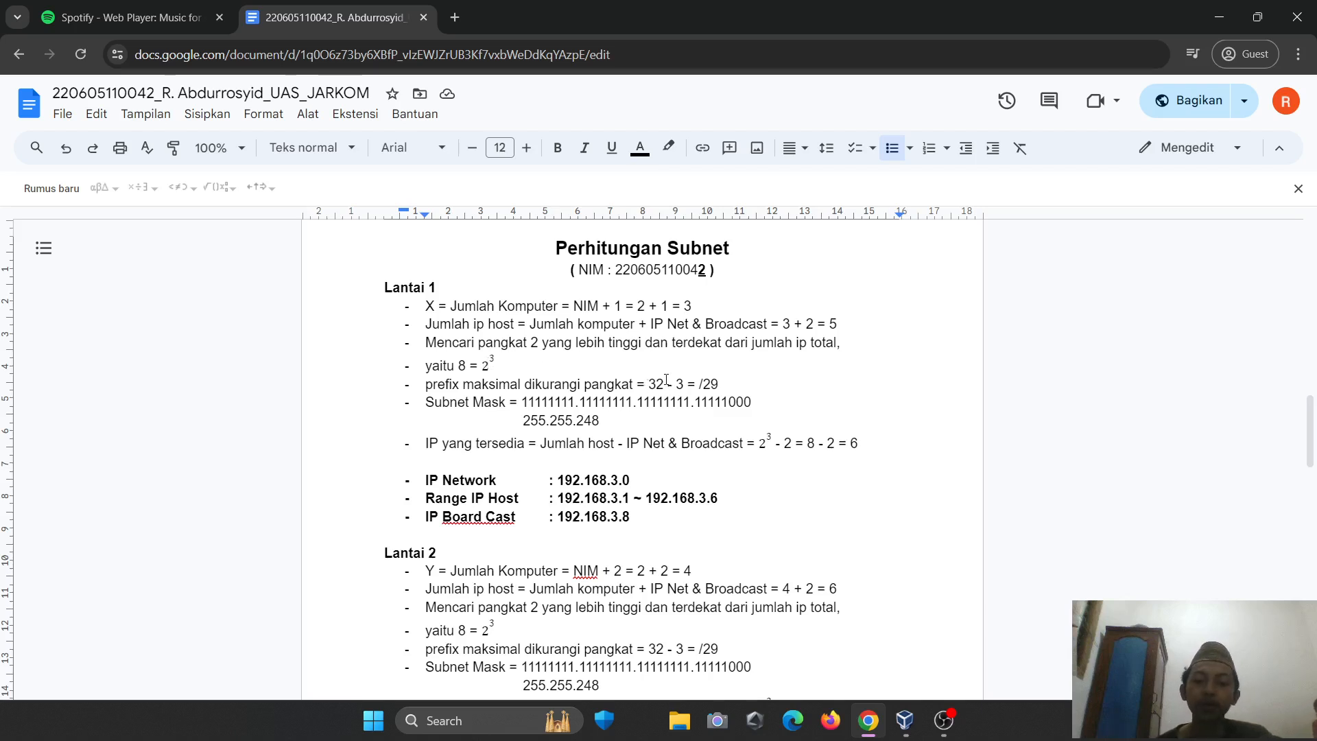
pyautogui.scroll(-1, 708, 388)
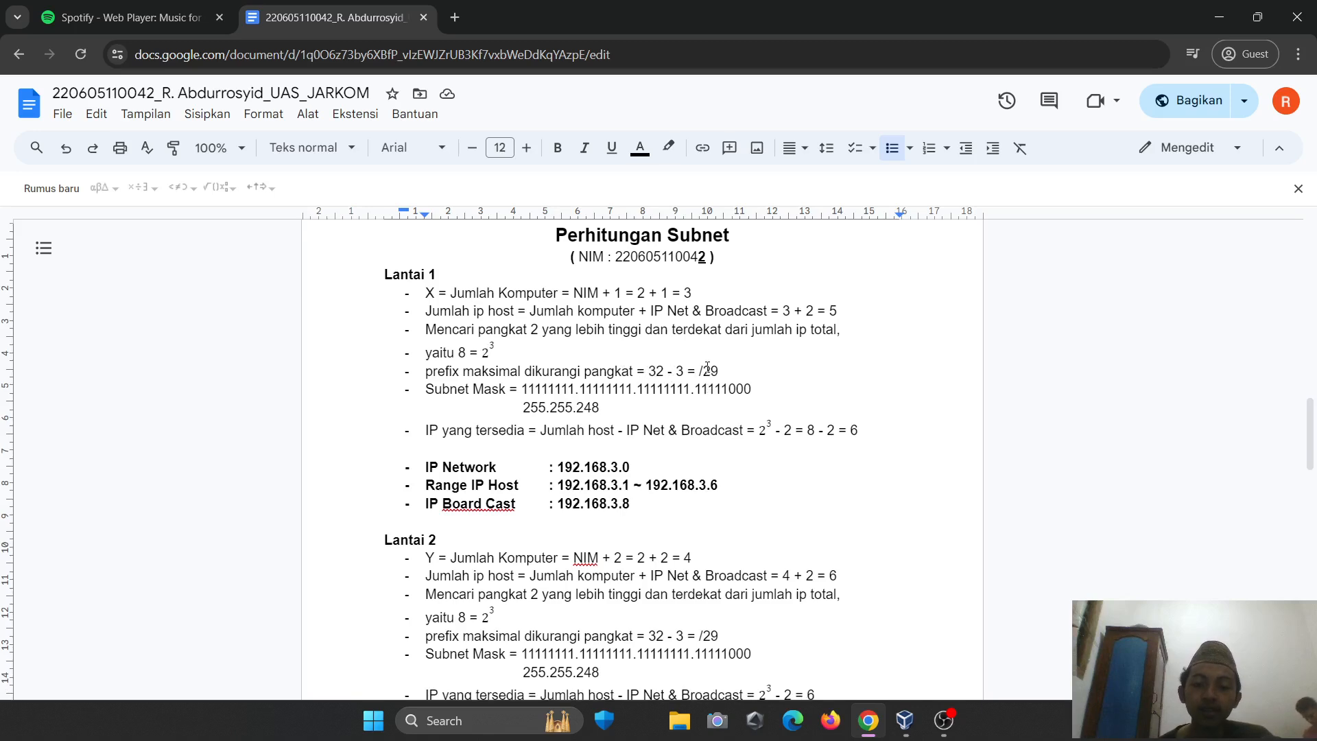
pyautogui.scroll(-1, 708, 374)
pyautogui.scroll(-1, 714, 364)
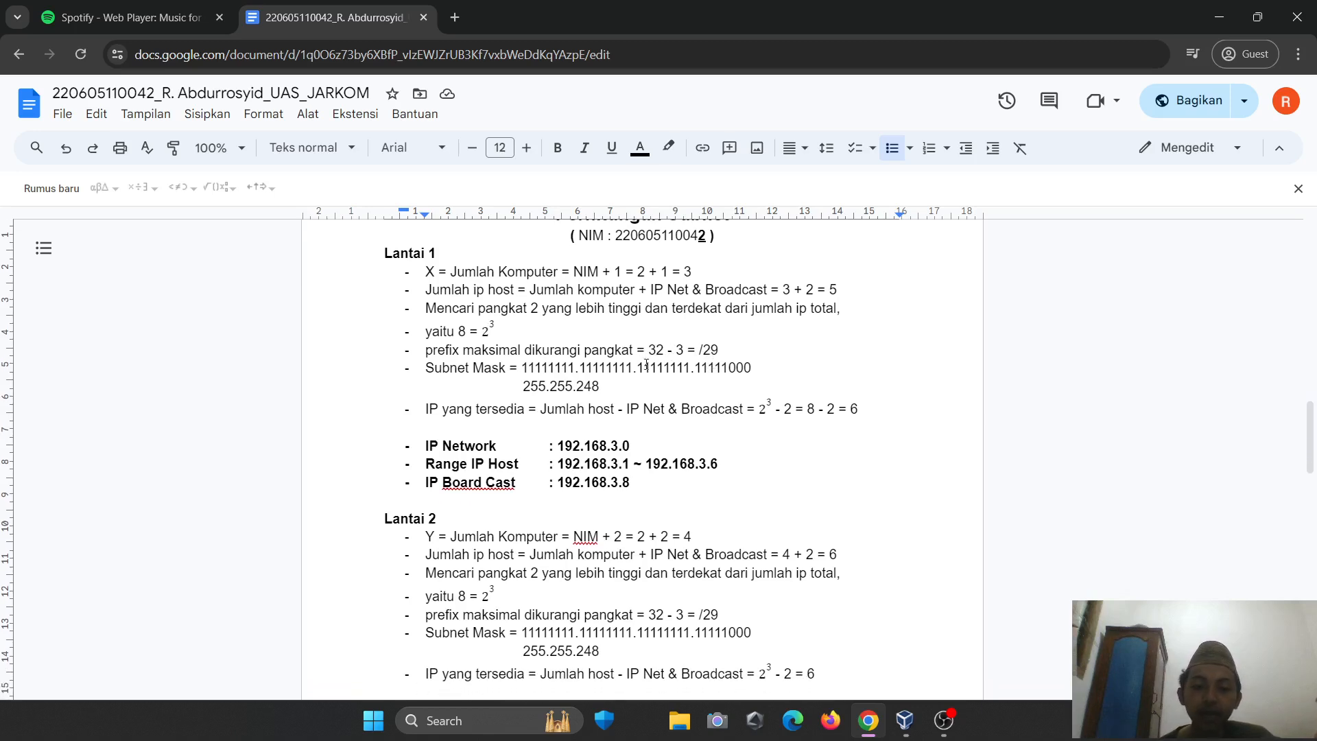
pyautogui.moveTo(522, 368); pyautogui.dragTo(735, 363)
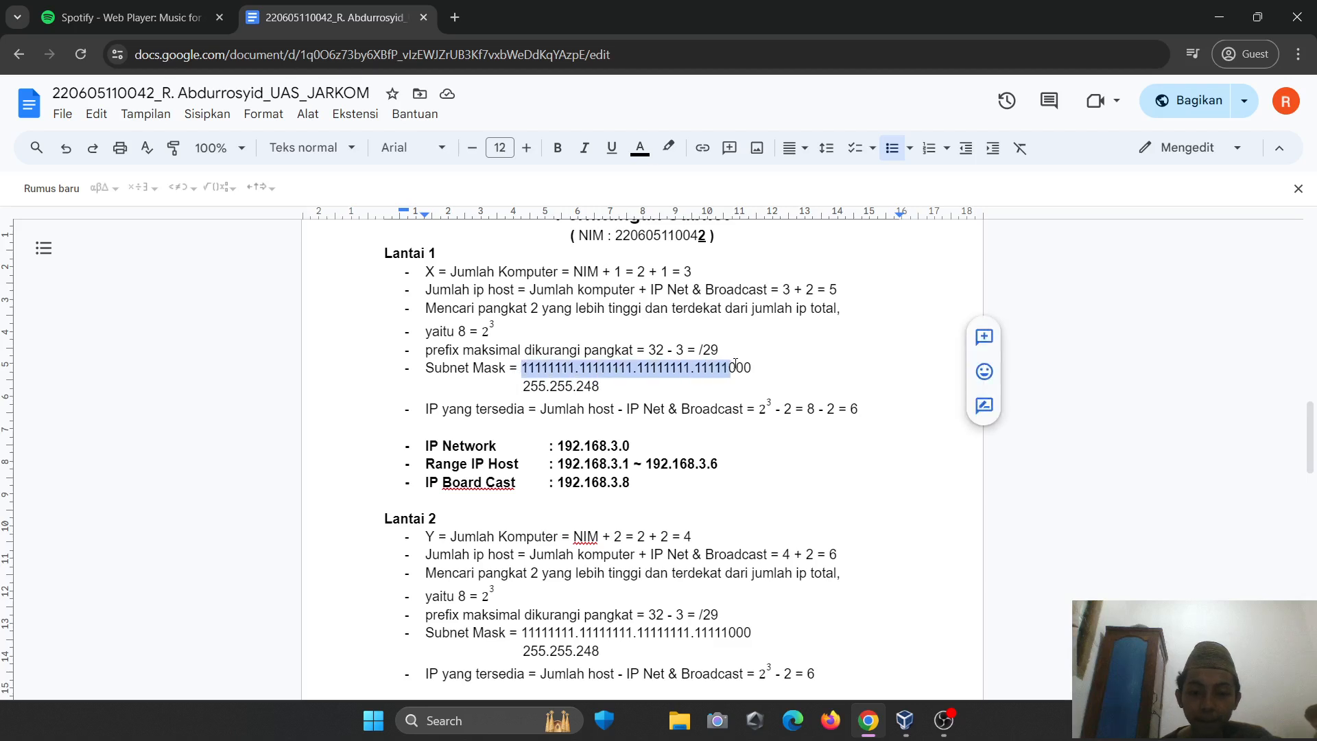
pyautogui.click(543, 369)
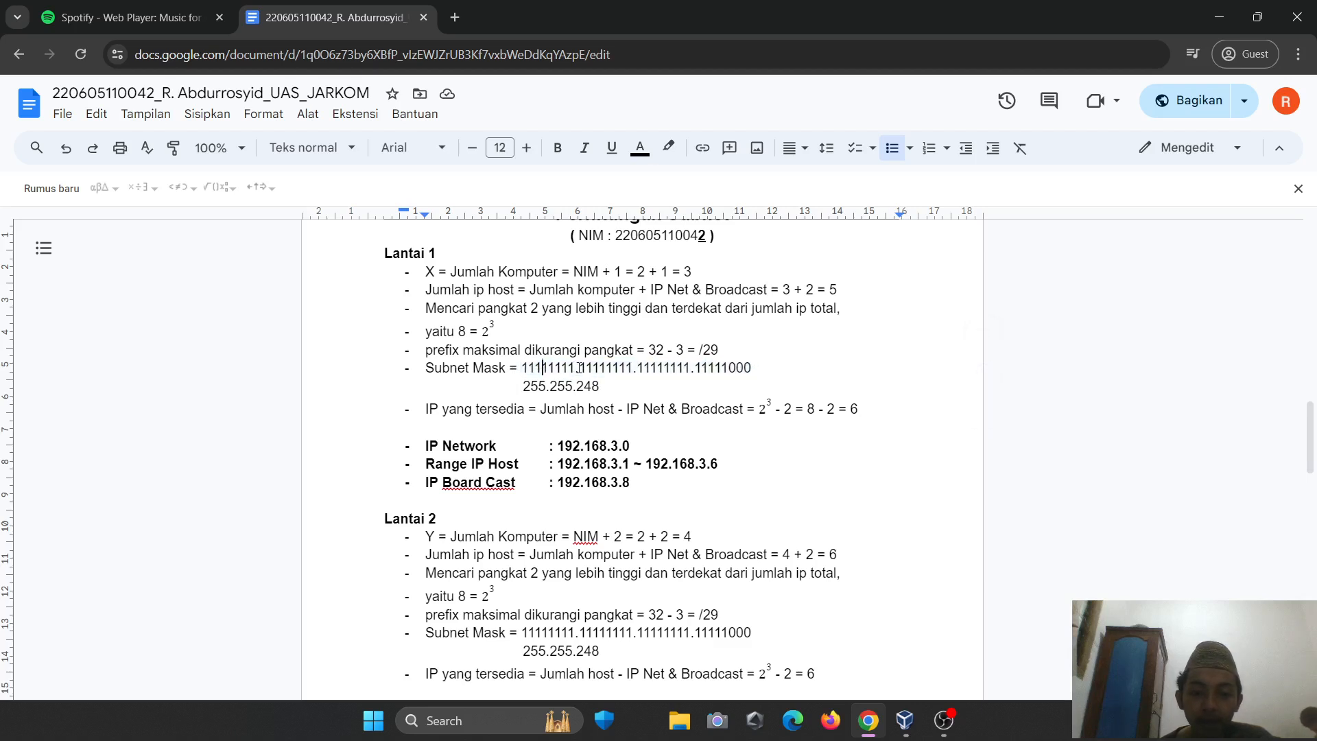
pyautogui.click(712, 368)
pyautogui.scroll(-1, 603, 374)
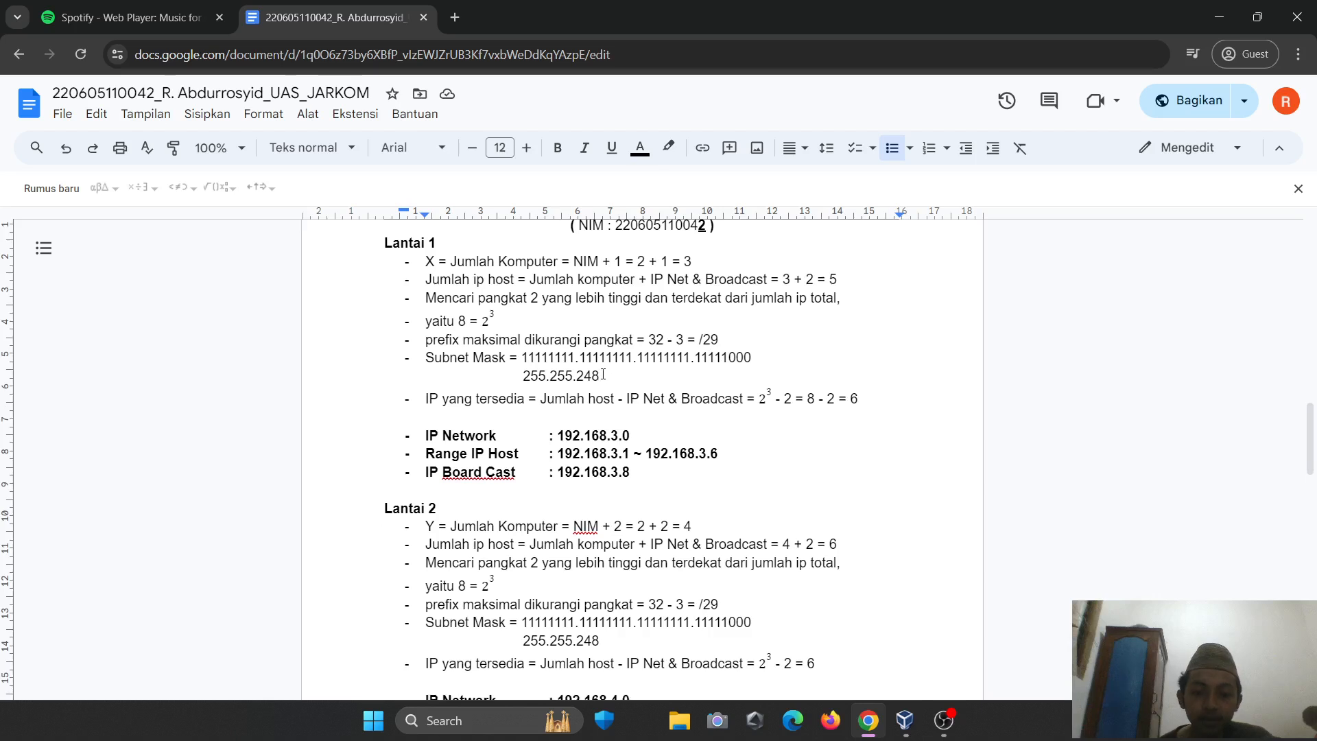
pyautogui.click(604, 375)
pyautogui.moveTo(604, 374); pyautogui.dragTo(524, 380)
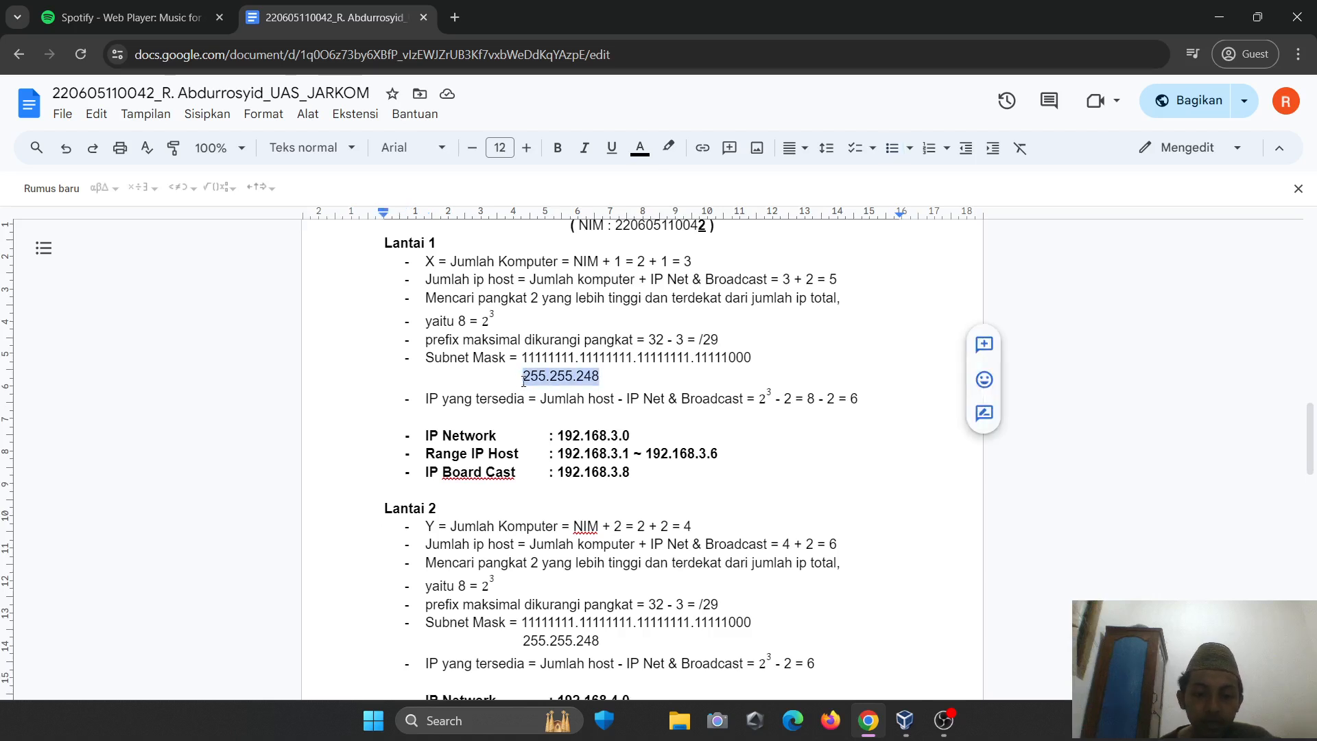
pyautogui.click(598, 375)
pyautogui.scroll(-1, 579, 376)
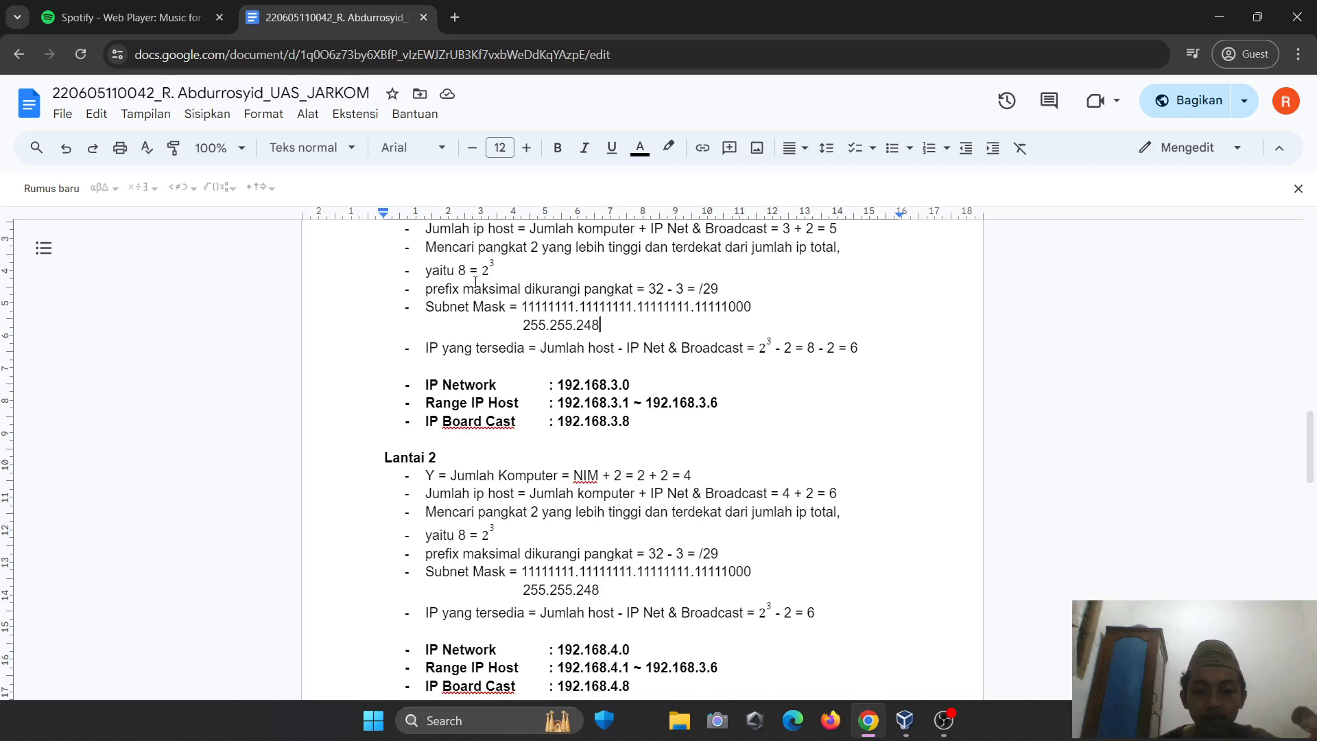
pyautogui.moveTo(447, 270); pyautogui.dragTo(465, 270)
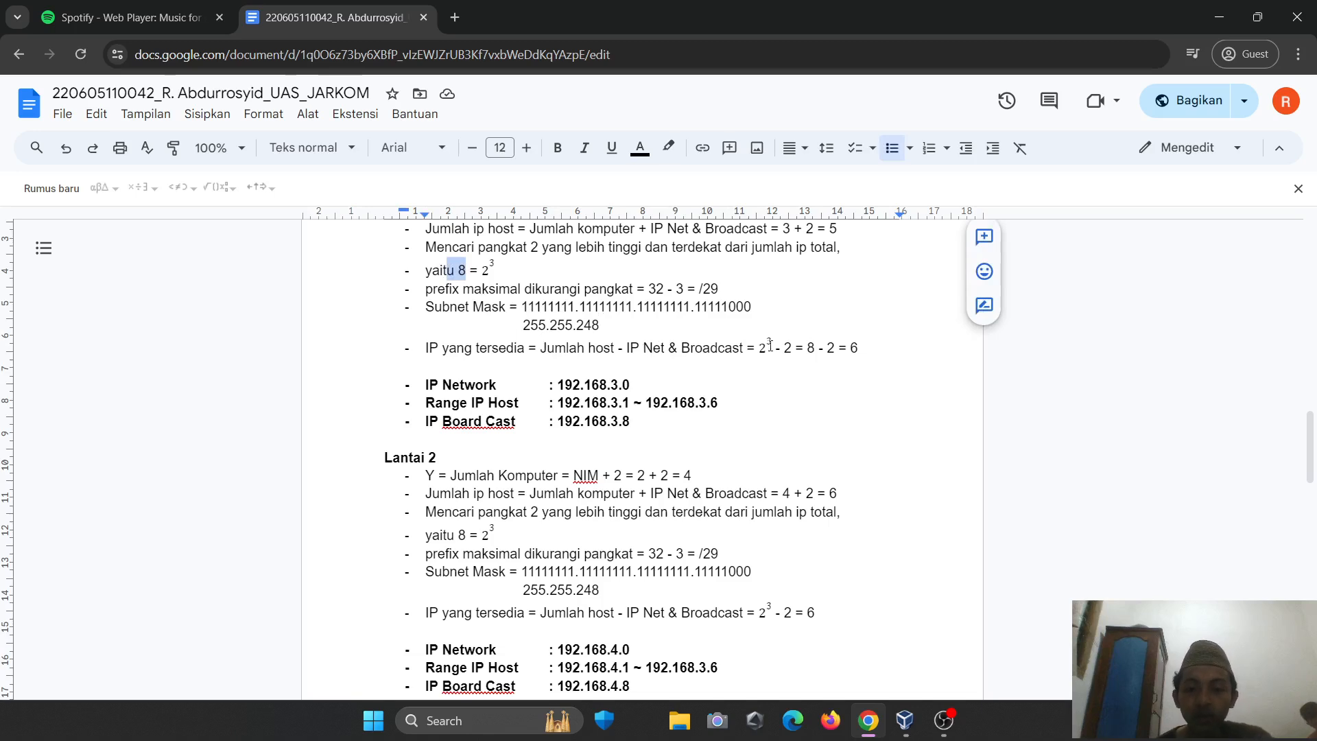
pyautogui.moveTo(861, 347); pyautogui.dragTo(839, 348)
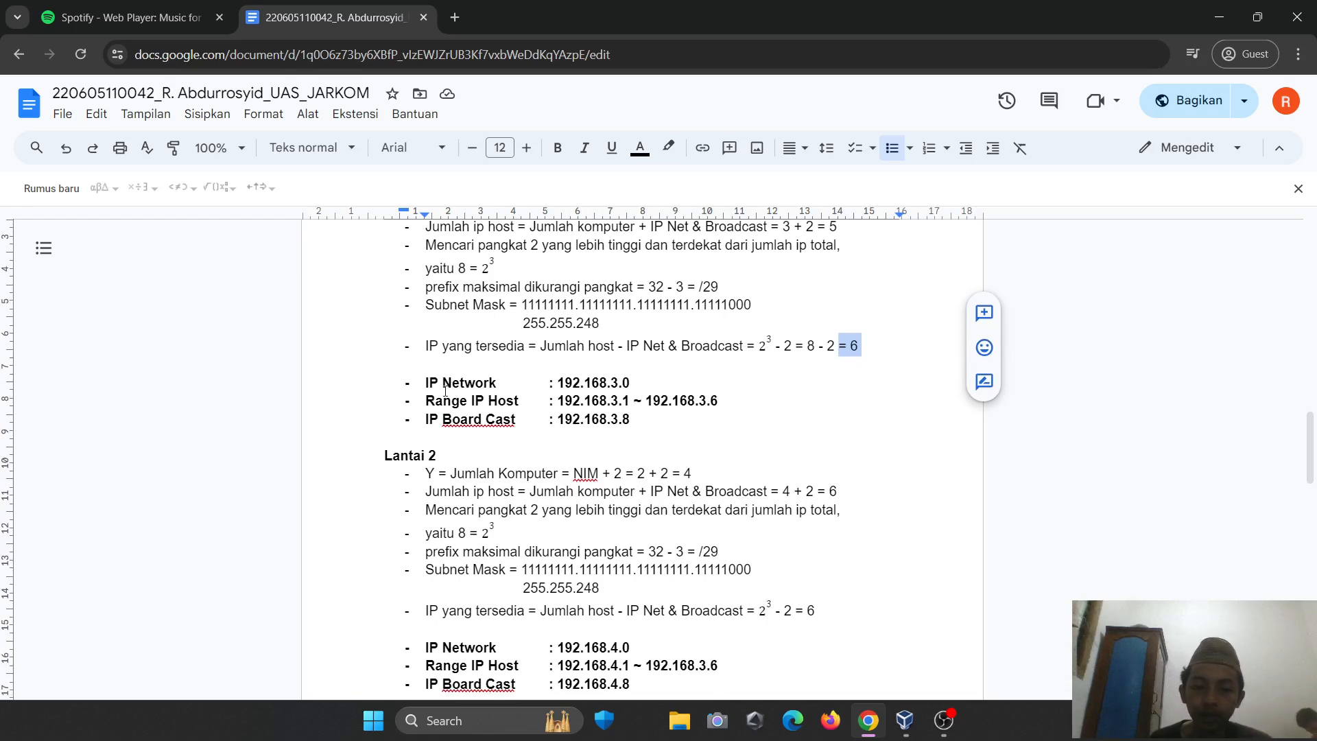
pyautogui.moveTo(425, 382); pyautogui.dragTo(631, 420)
pyautogui.click(647, 389)
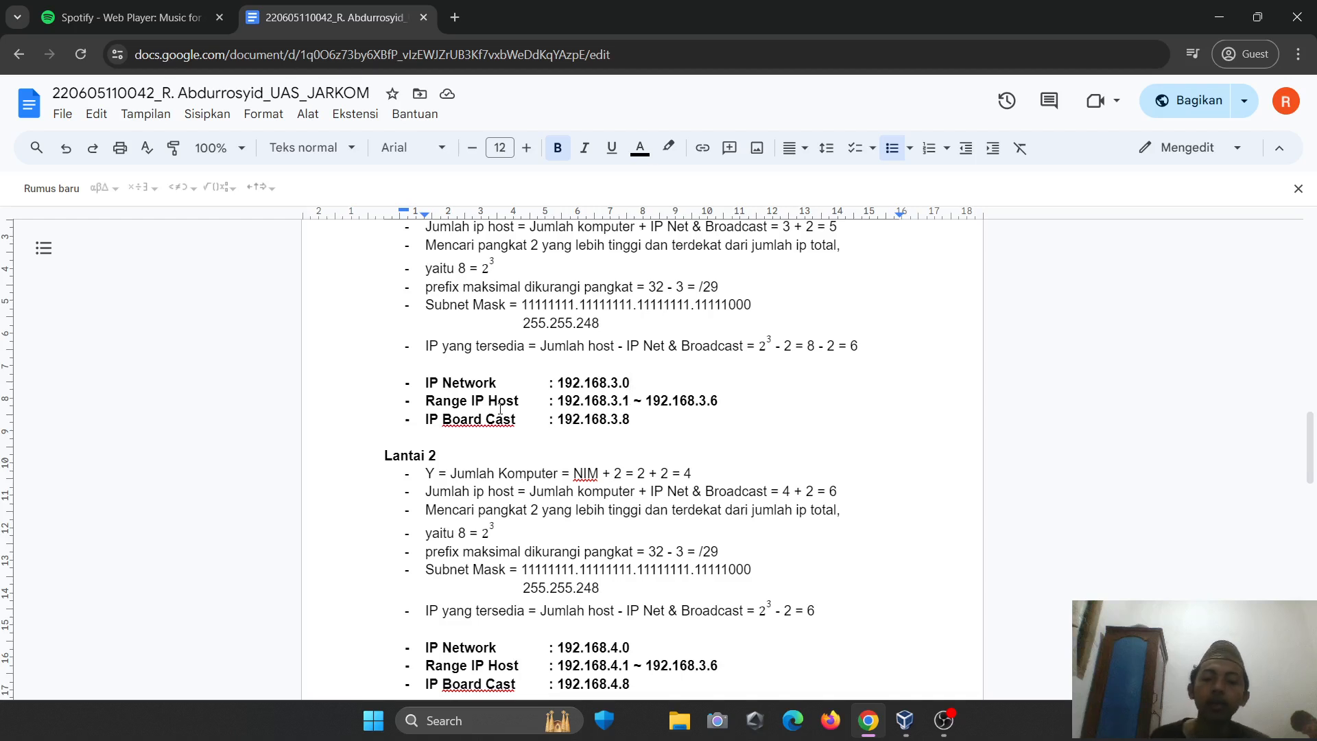
pyautogui.click(629, 401)
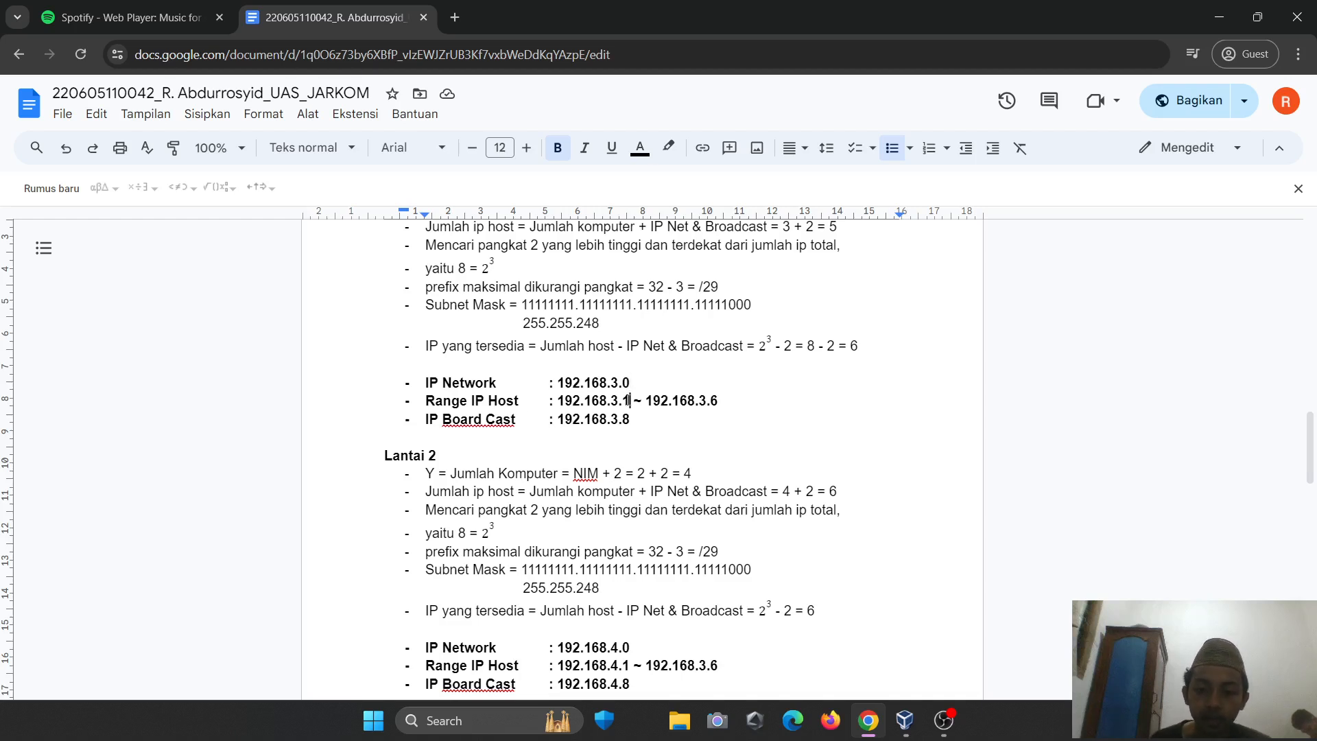
pyautogui.press('End')
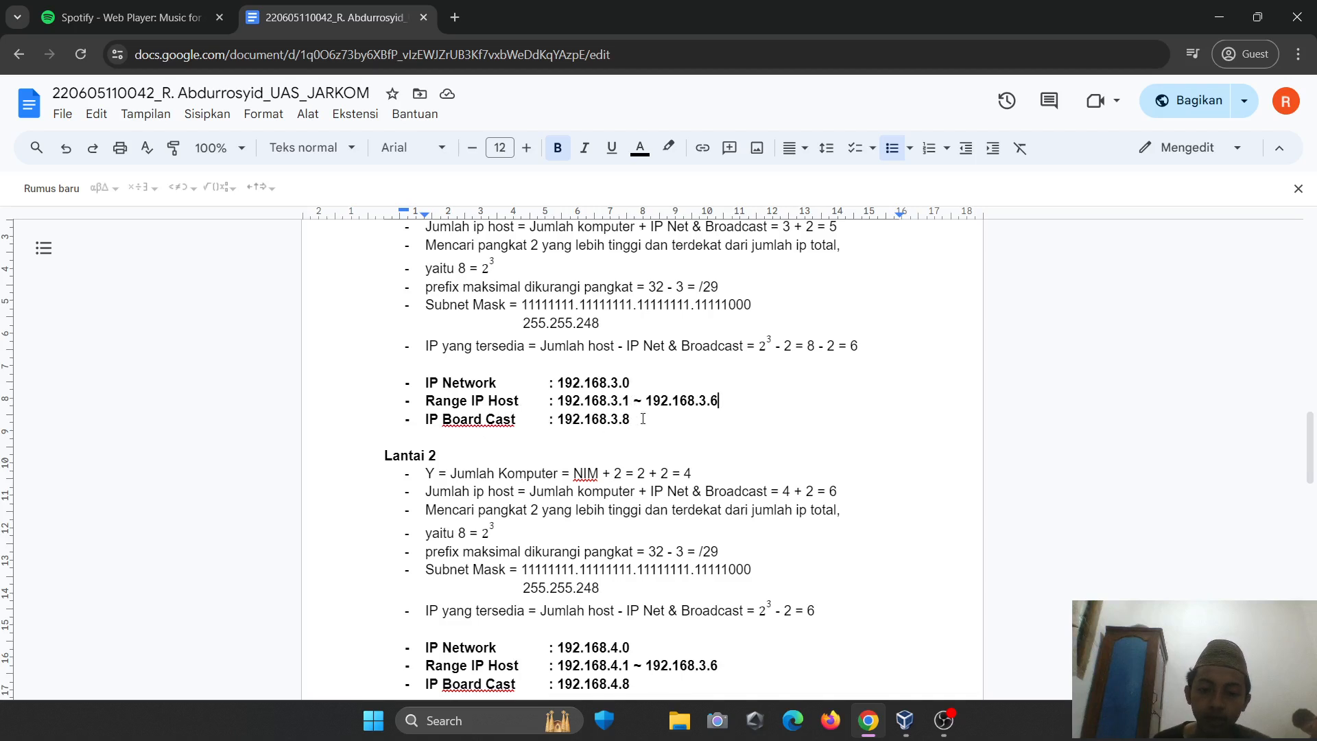
pyautogui.scroll(-1, 643, 418)
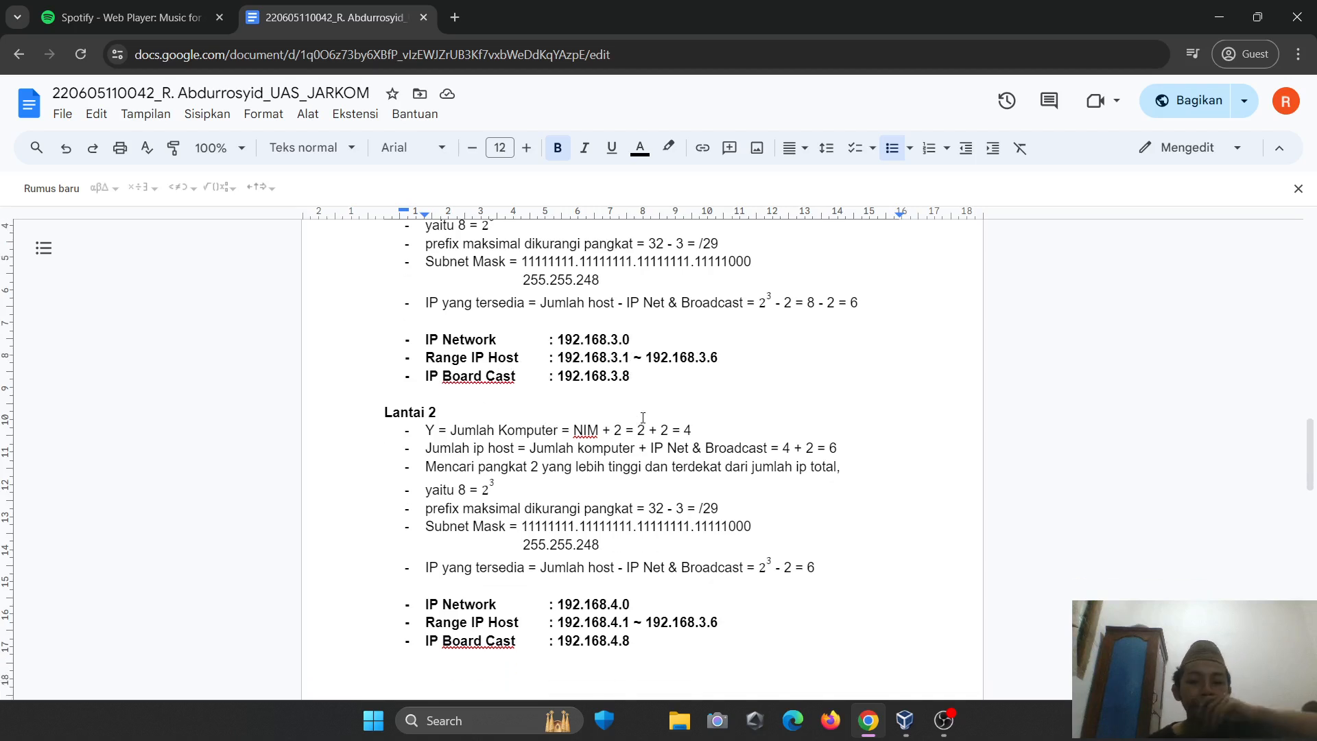
pyautogui.moveTo(610, 339); pyautogui.dragTo(622, 340)
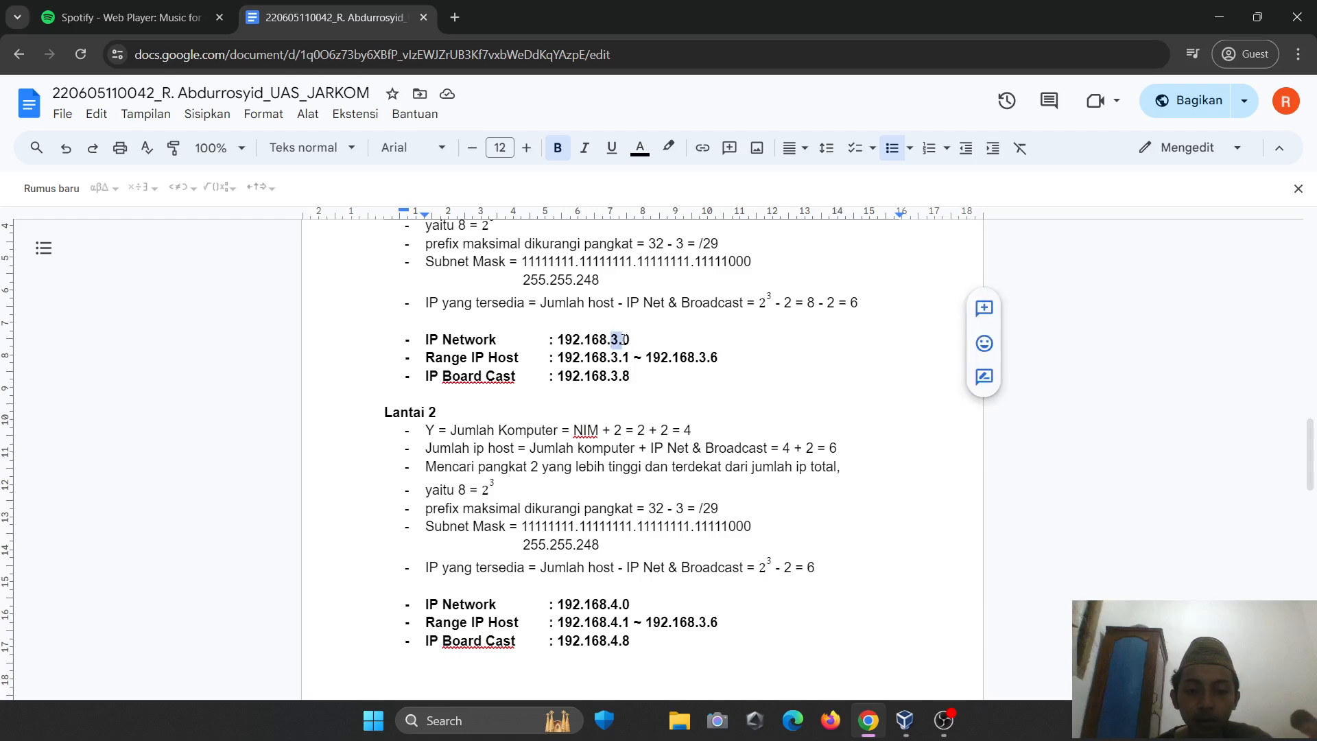
pyautogui.scroll(-2, 632, 387)
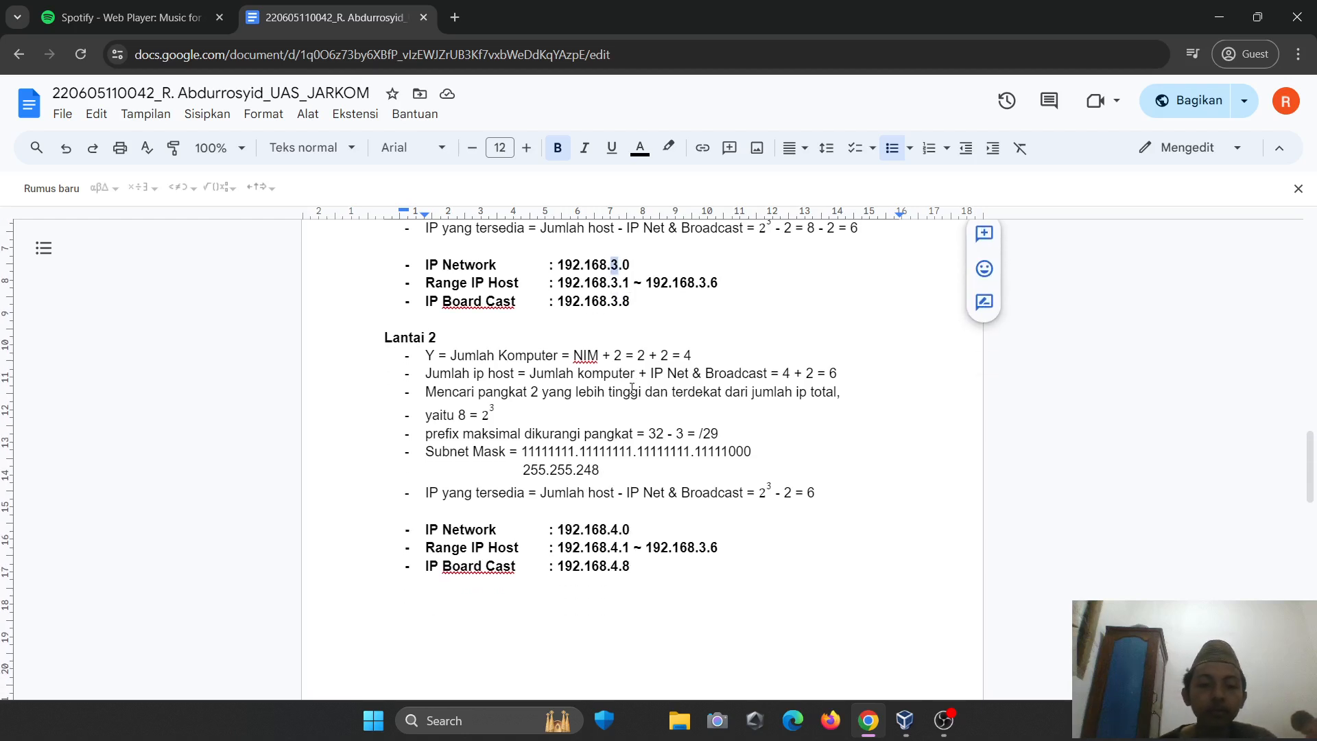
pyautogui.click(484, 373)
pyautogui.scroll(-1, 522, 356)
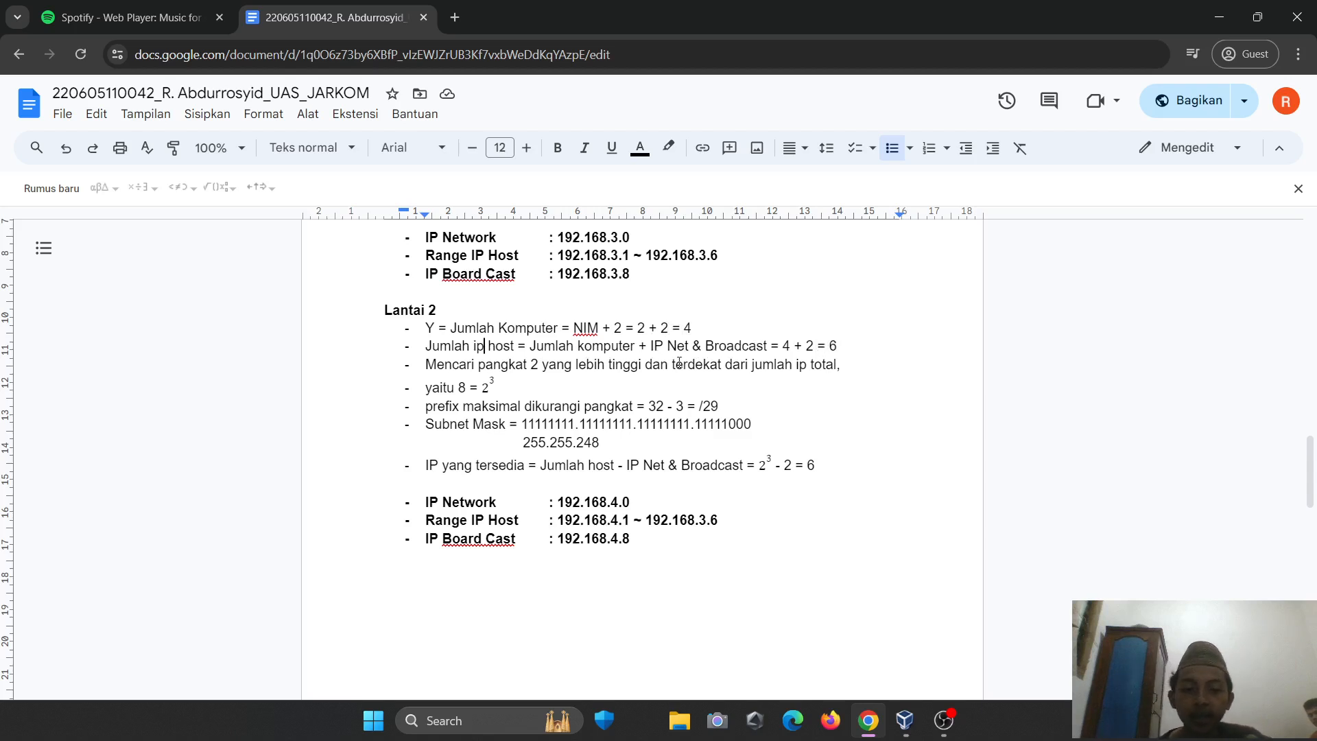
pyautogui.scroll(-1, 679, 362)
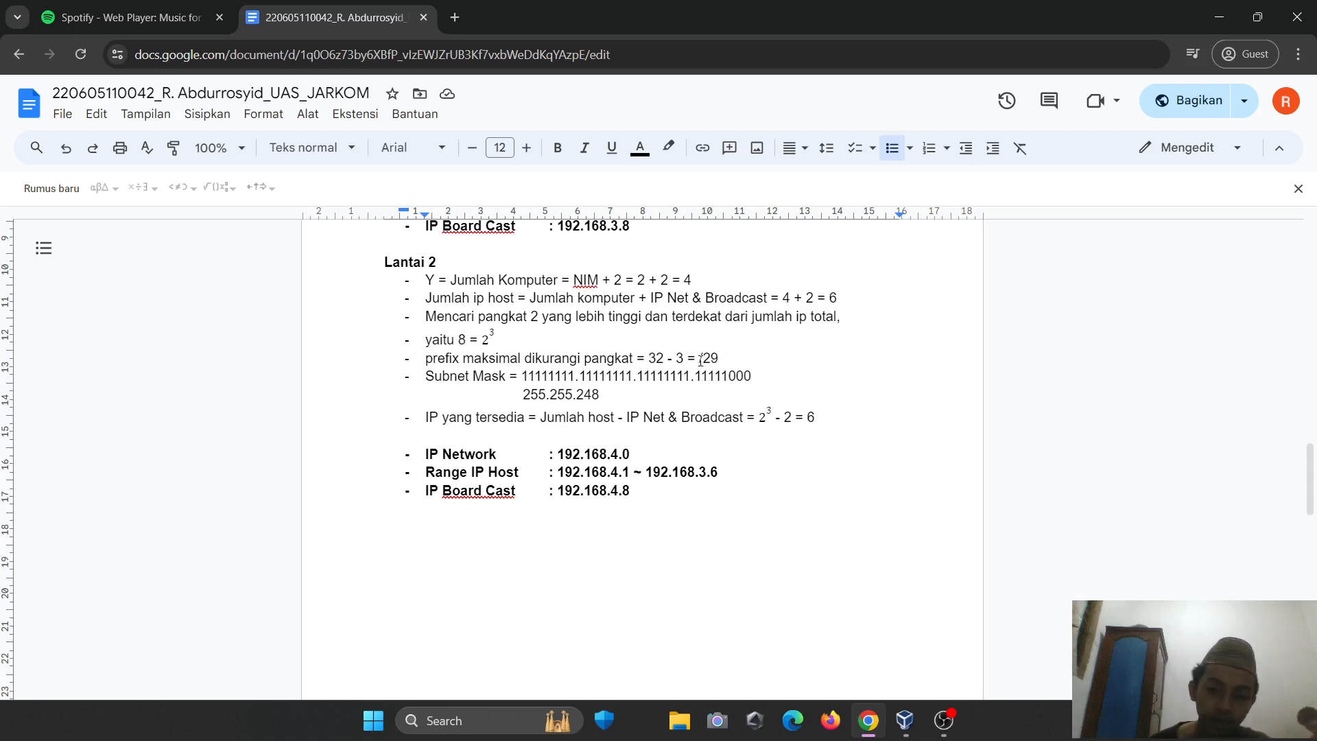
pyautogui.moveTo(700, 360); pyautogui.dragTo(725, 358)
pyautogui.scroll(-1, 725, 358)
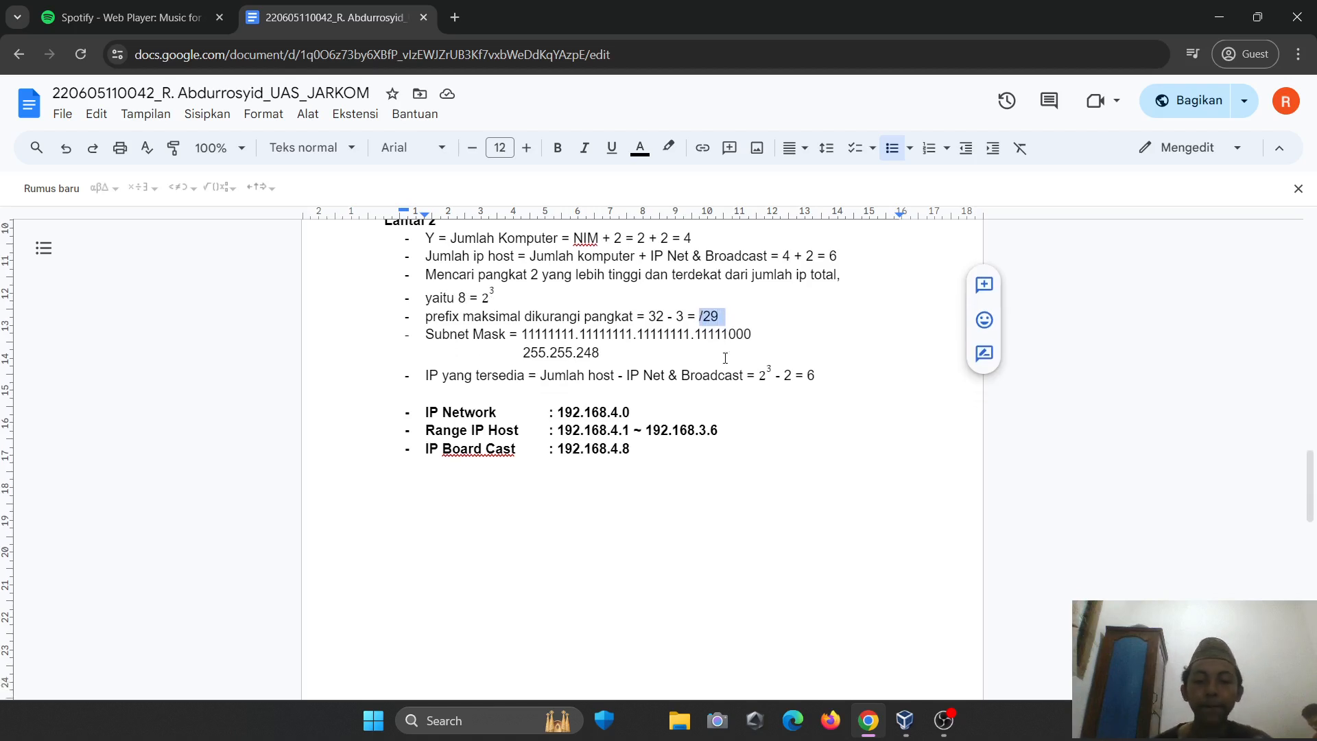
pyautogui.scroll(-1, 624, 370)
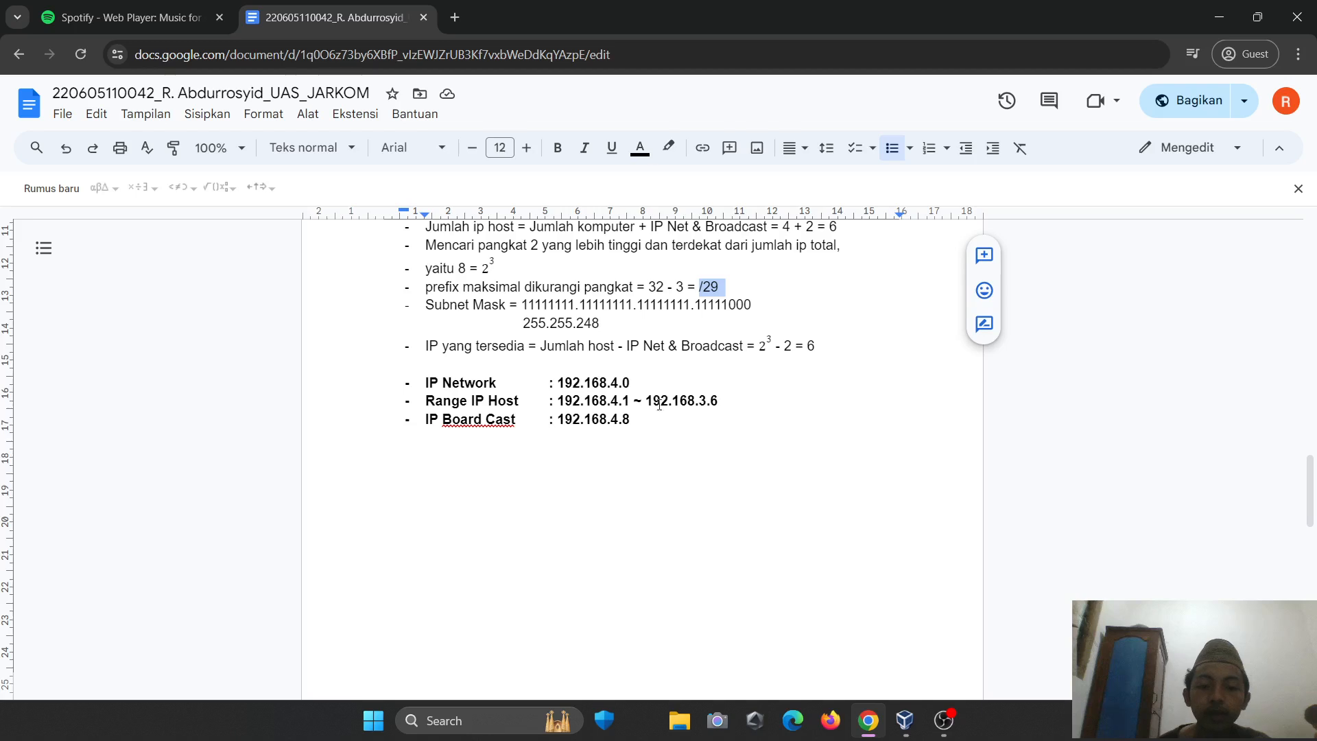
pyautogui.moveTo(659, 414); pyautogui.dragTo(621, 385)
pyautogui.click(610, 386)
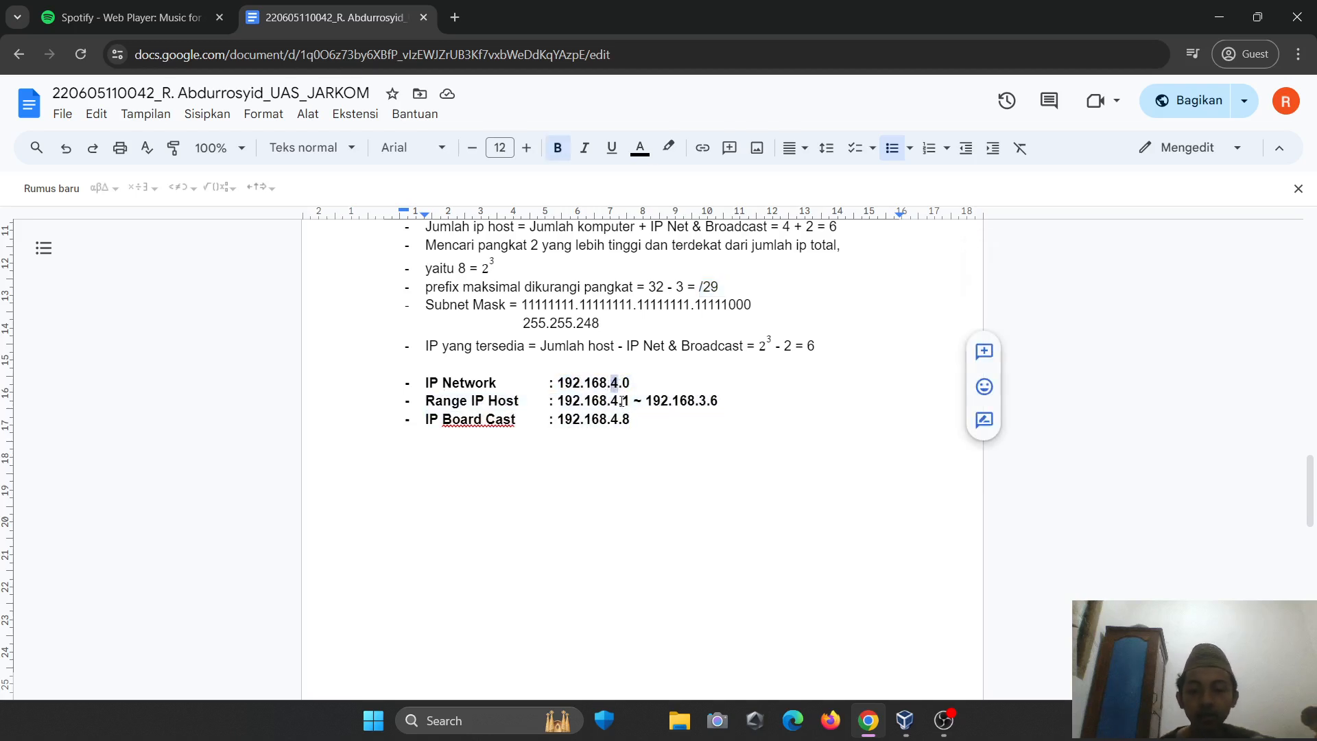
pyautogui.scroll(-1, 621, 401)
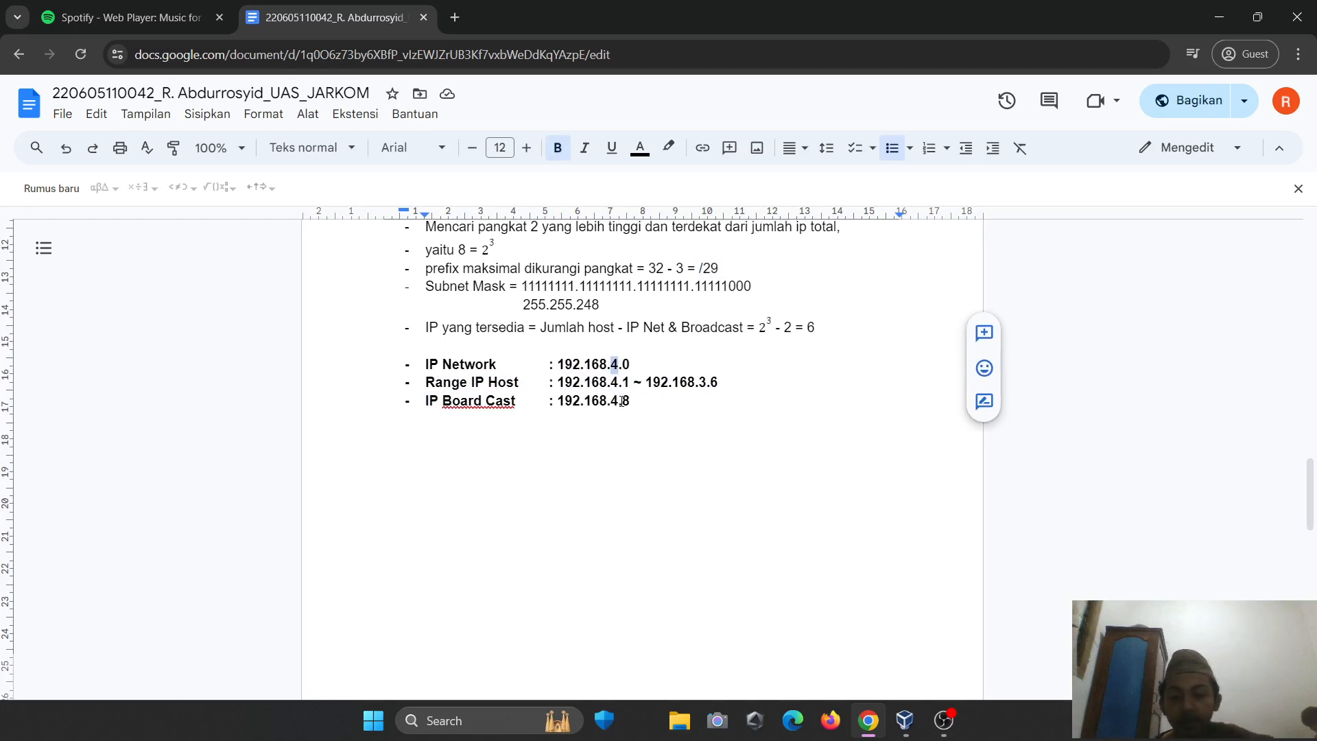
pyautogui.scroll(-1, 621, 401)
# - Scroll to the Import Mikrotik di VM steps, then switch to VirtualBox Manager
pyautogui.scroll(-6, 631, 366)
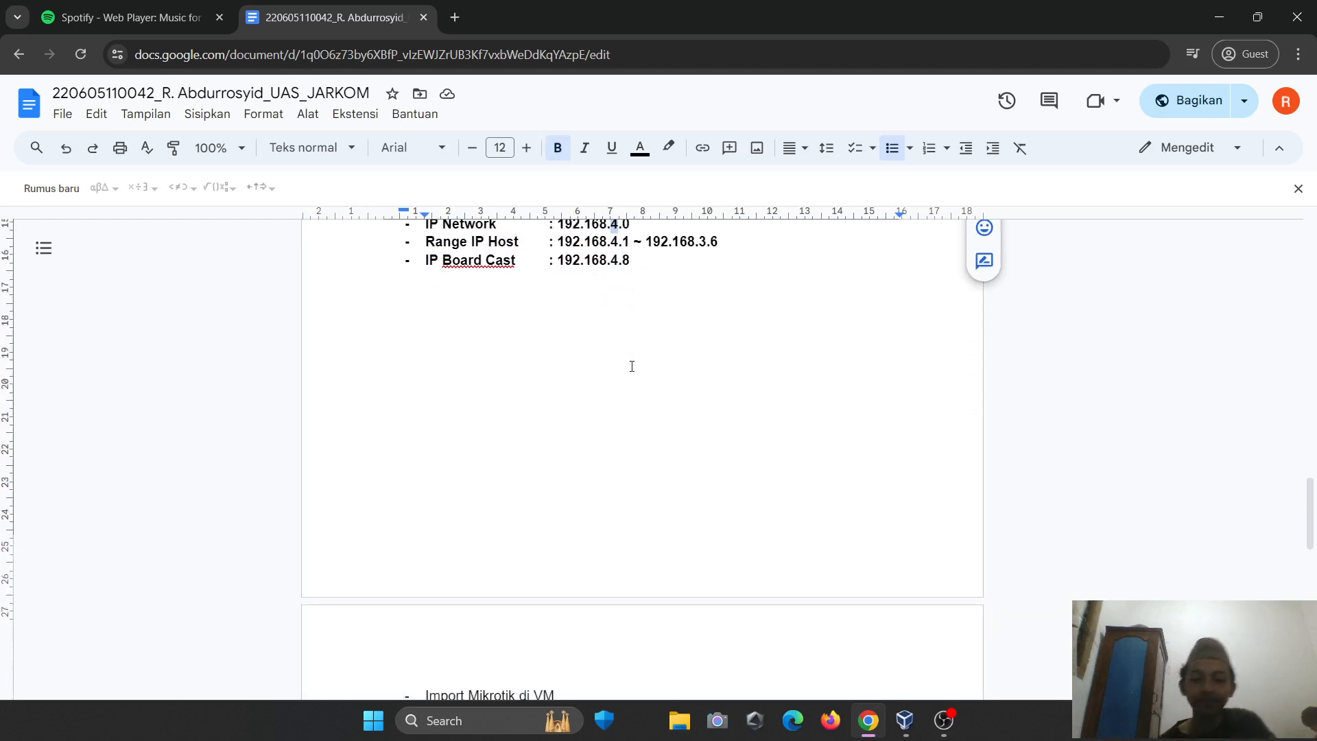
pyautogui.scroll(-1, 632, 366)
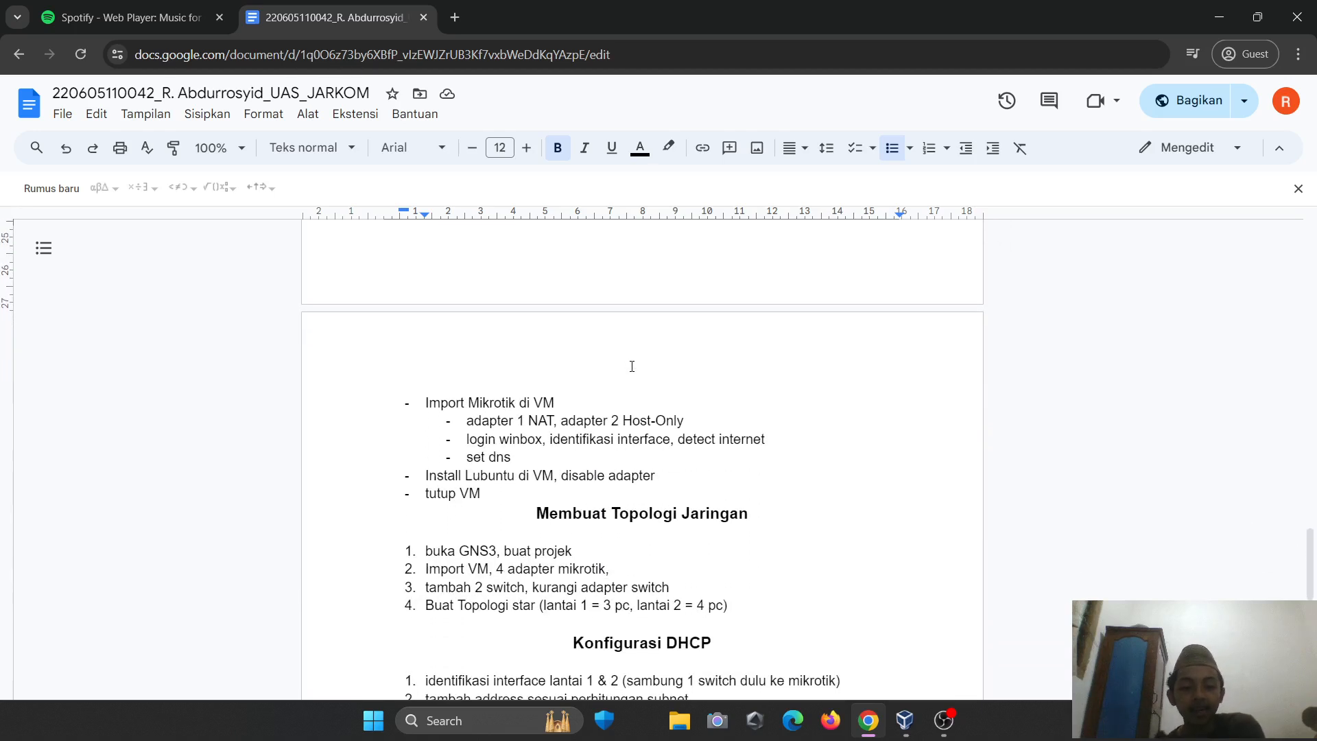
pyautogui.scroll(-1, 631, 366)
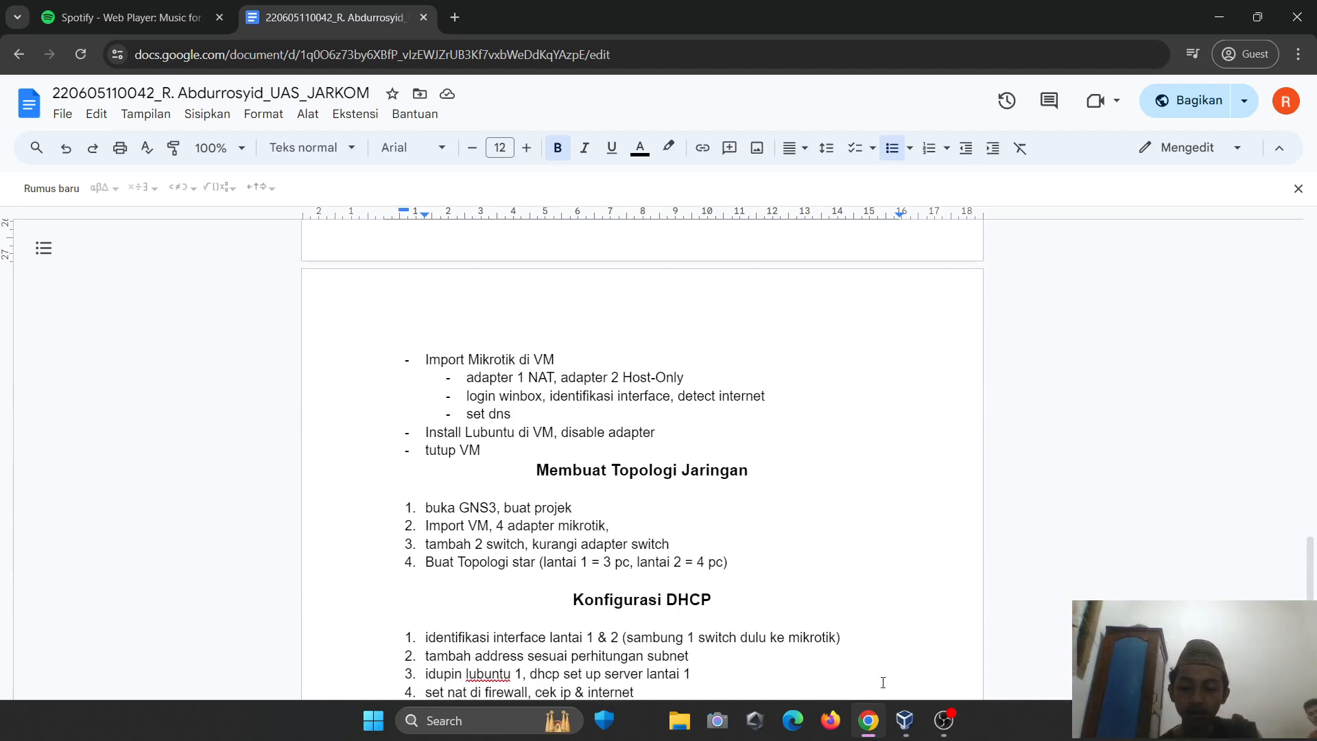
pyautogui.click(905, 719)
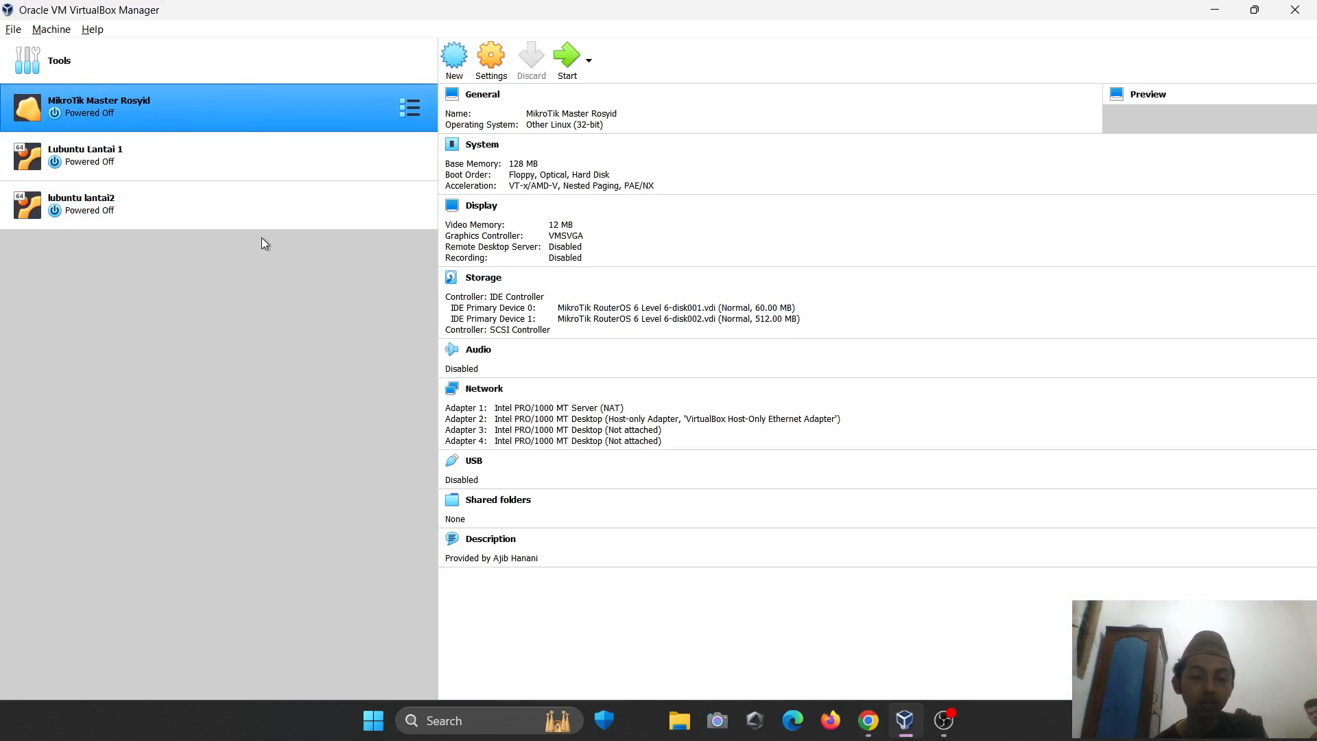
# - Start File > Import Appliance and browse to the E:\jarkomm folder
pyautogui.click(454, 62)
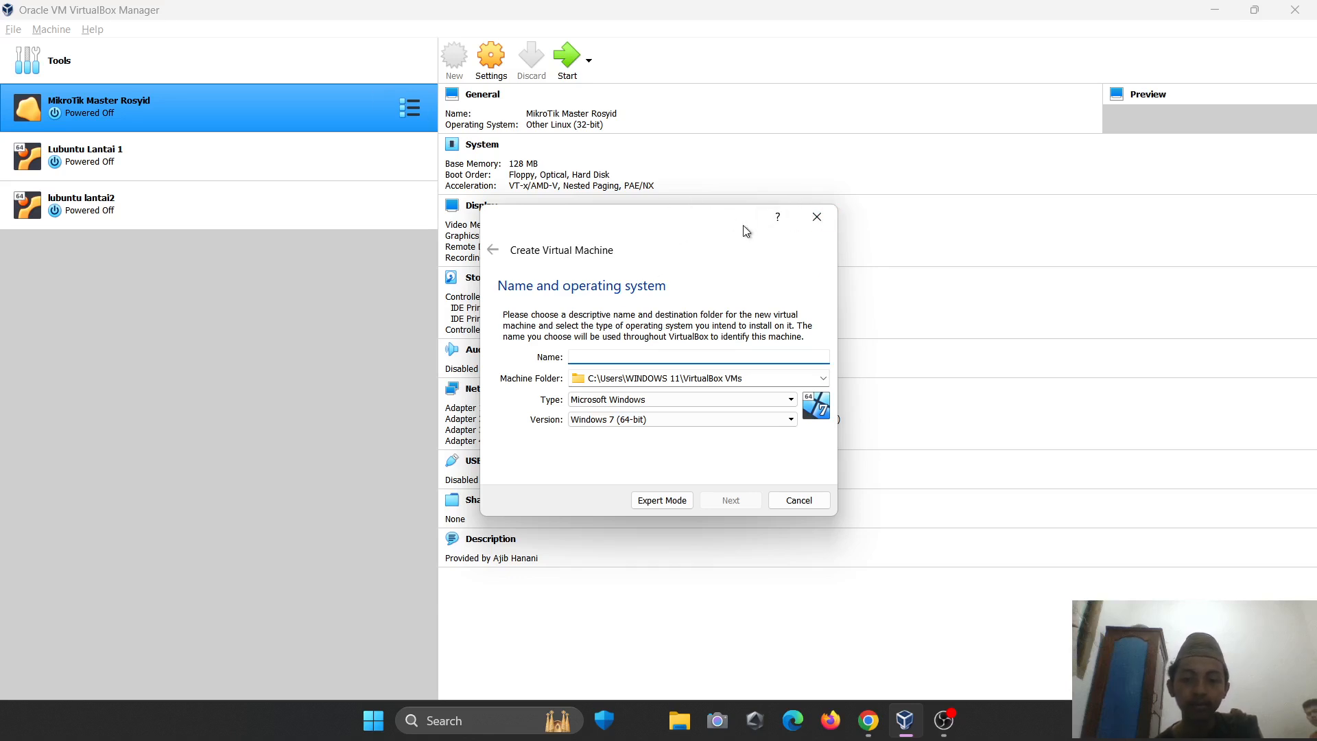
pyautogui.click(816, 217)
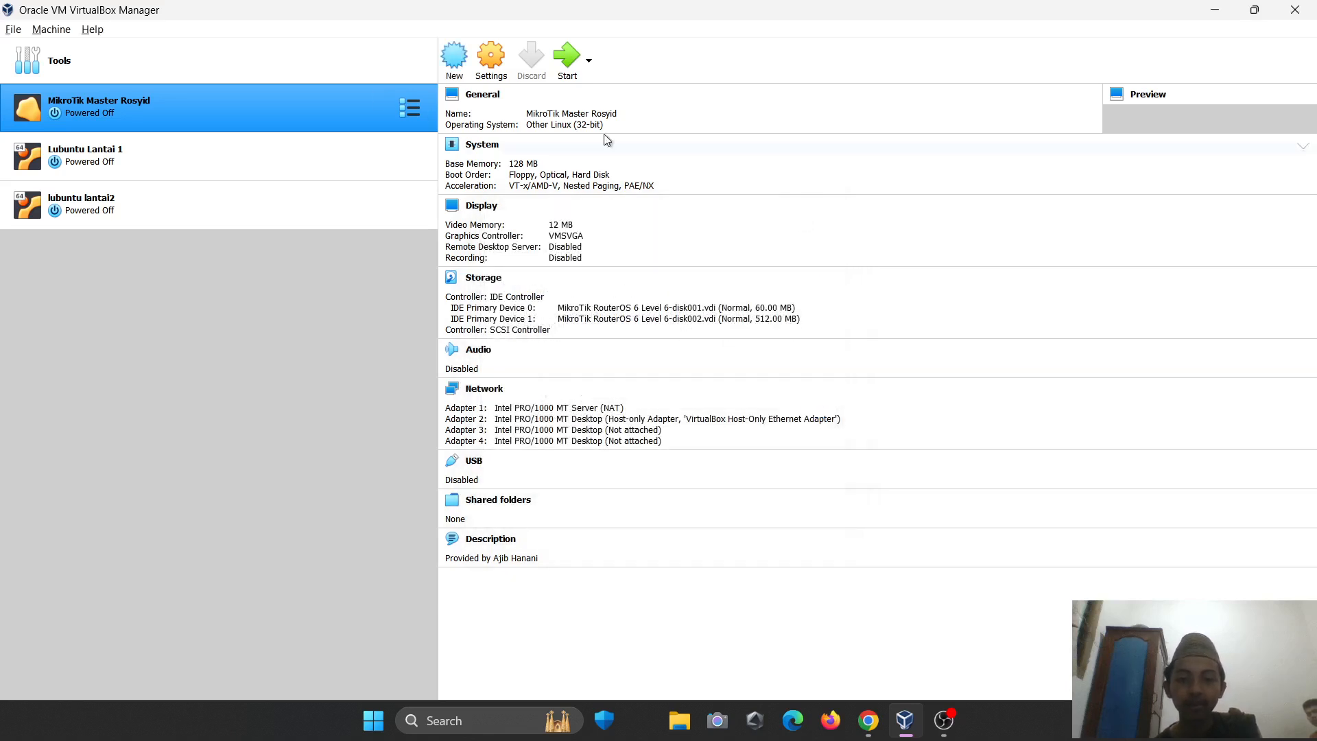
pyautogui.click(13, 29)
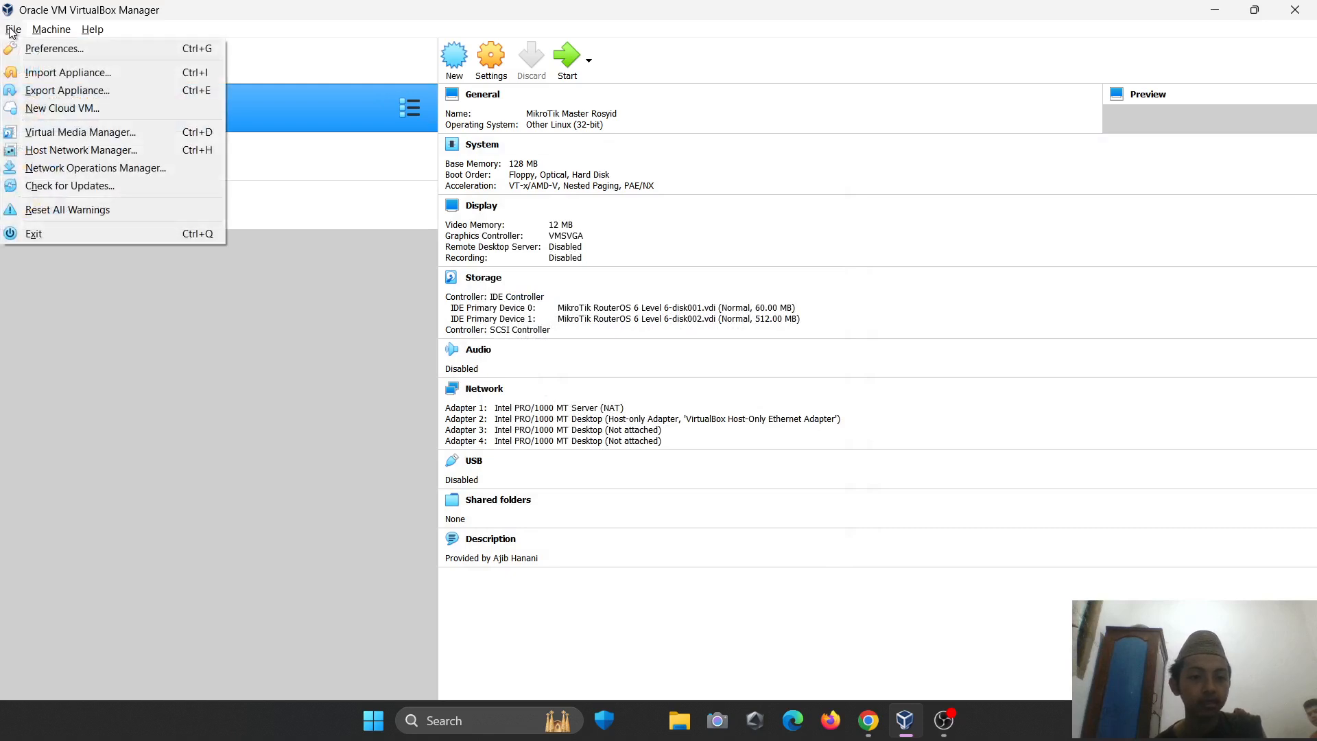
pyautogui.click(40, 74)
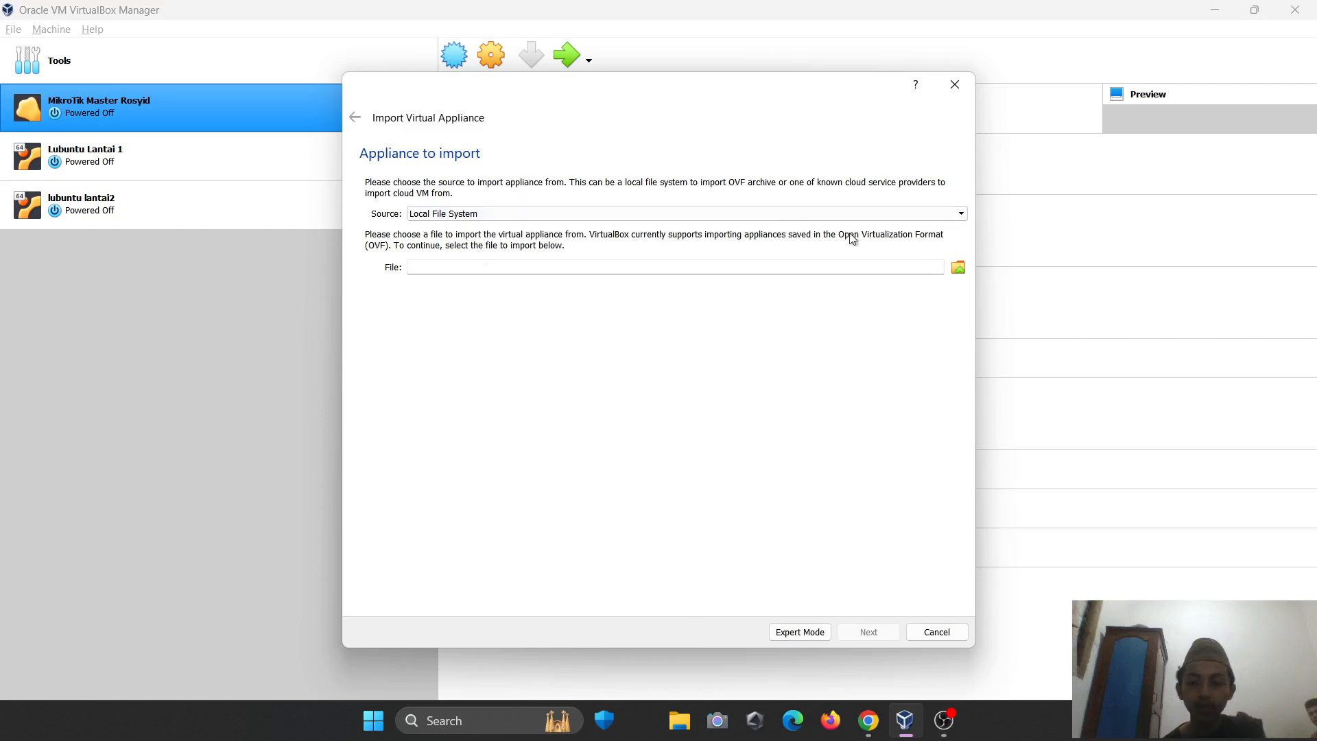
pyautogui.click(953, 268)
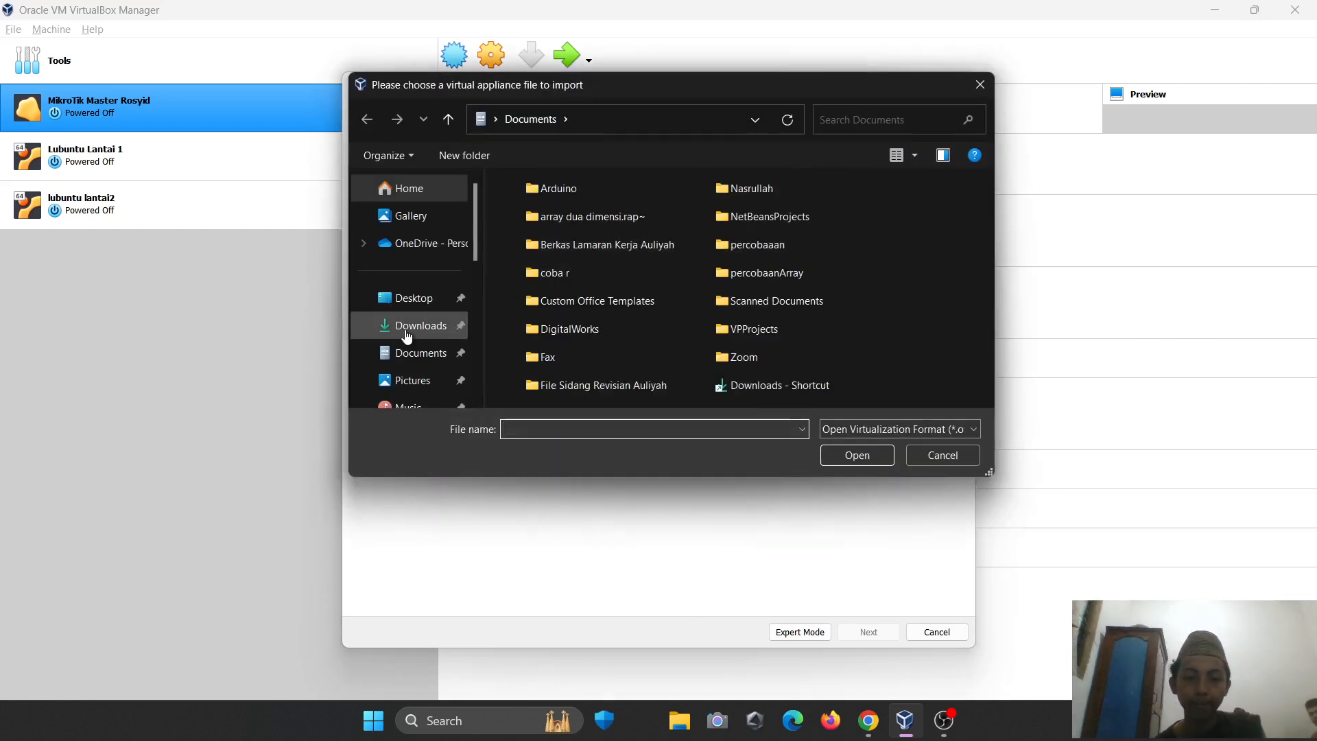
pyautogui.scroll(-5, 407, 336)
pyautogui.click(420, 292)
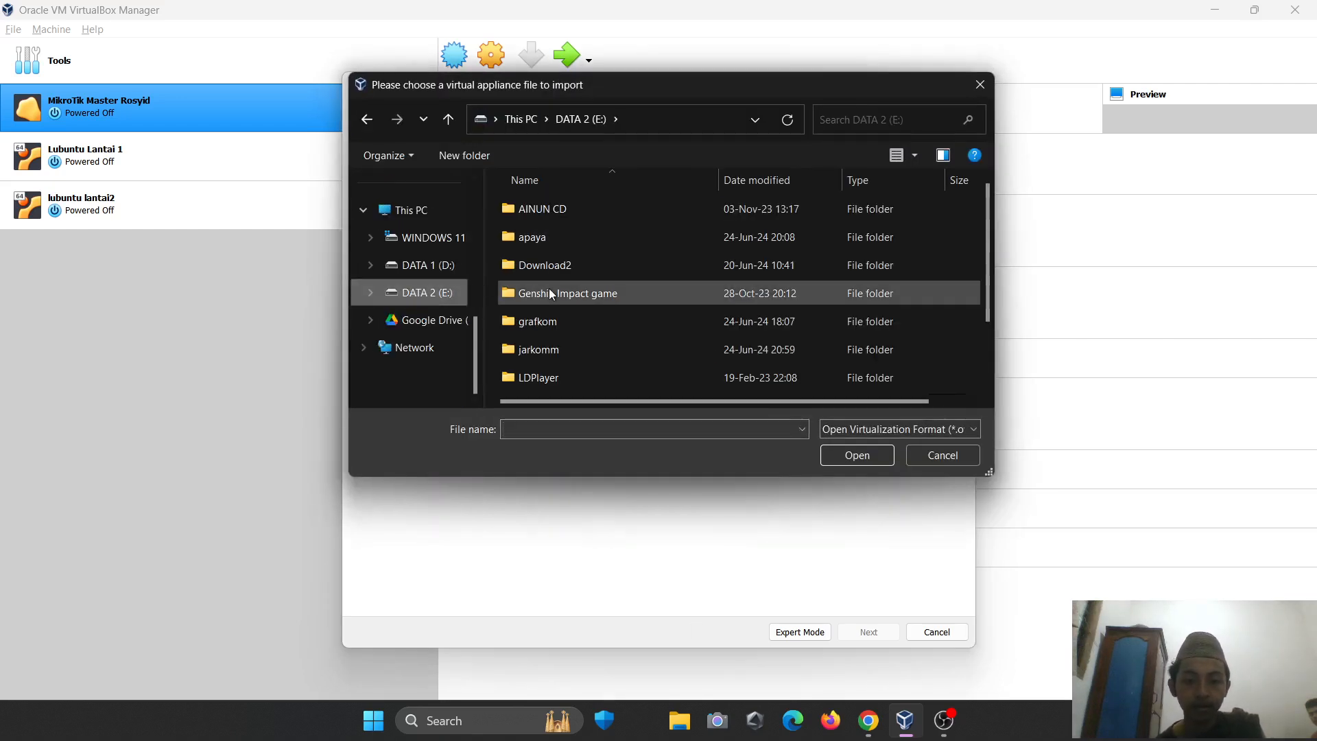
pyautogui.scroll(-1, 546, 288)
pyautogui.doubleClick(533, 276)
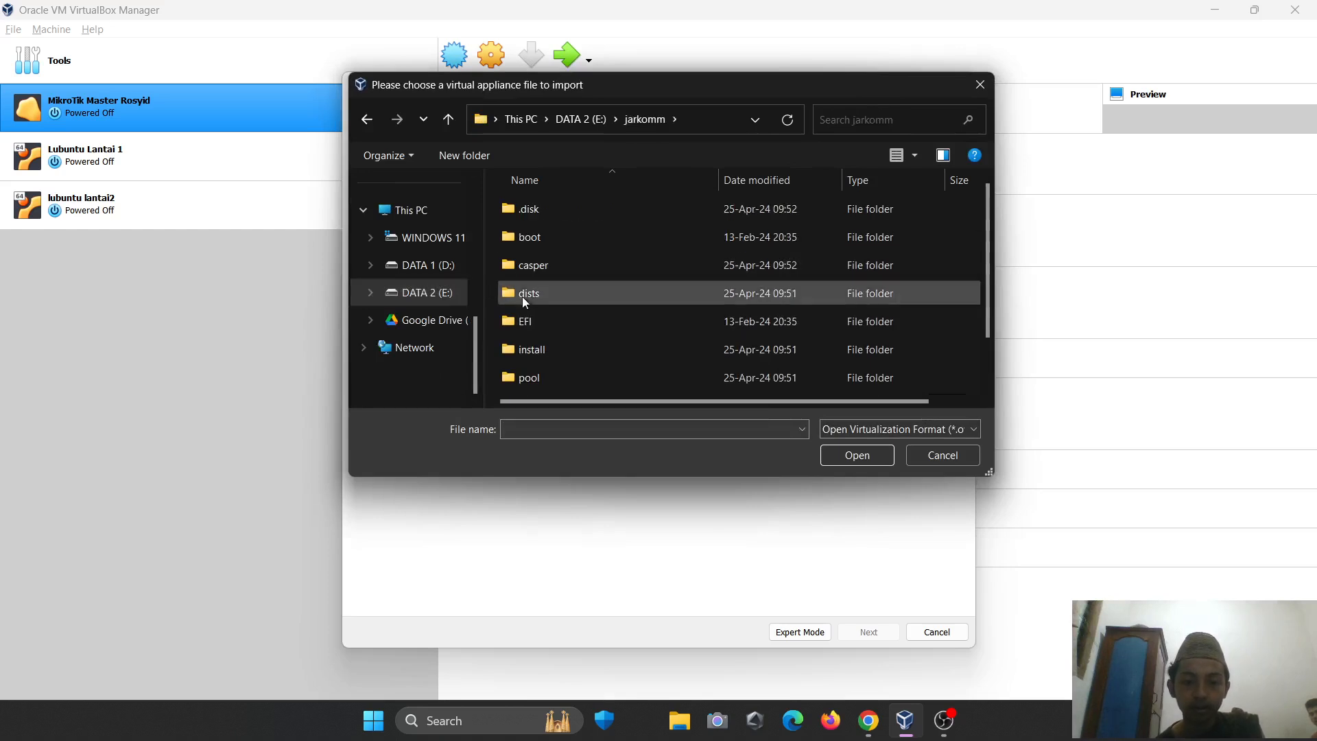
pyautogui.click(422, 293)
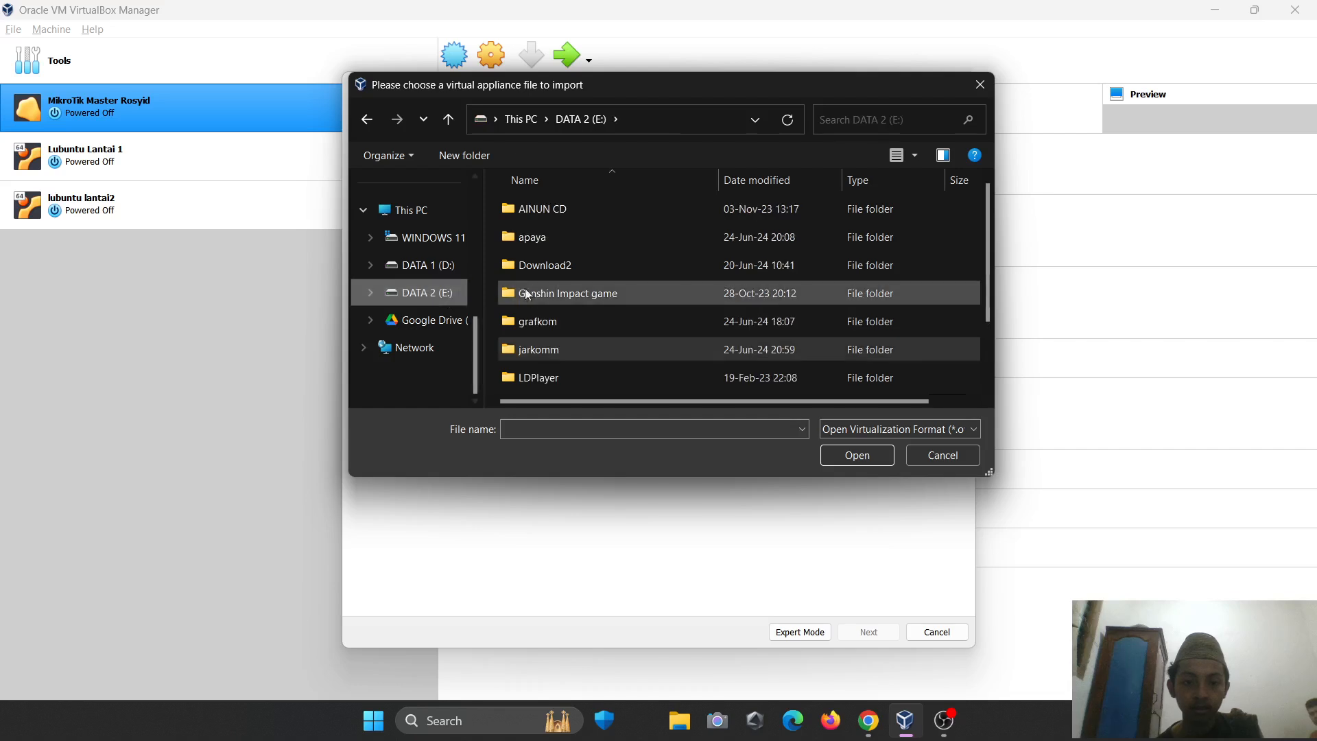
pyautogui.doubleClick(534, 341)
pyautogui.scroll(-1, 534, 341)
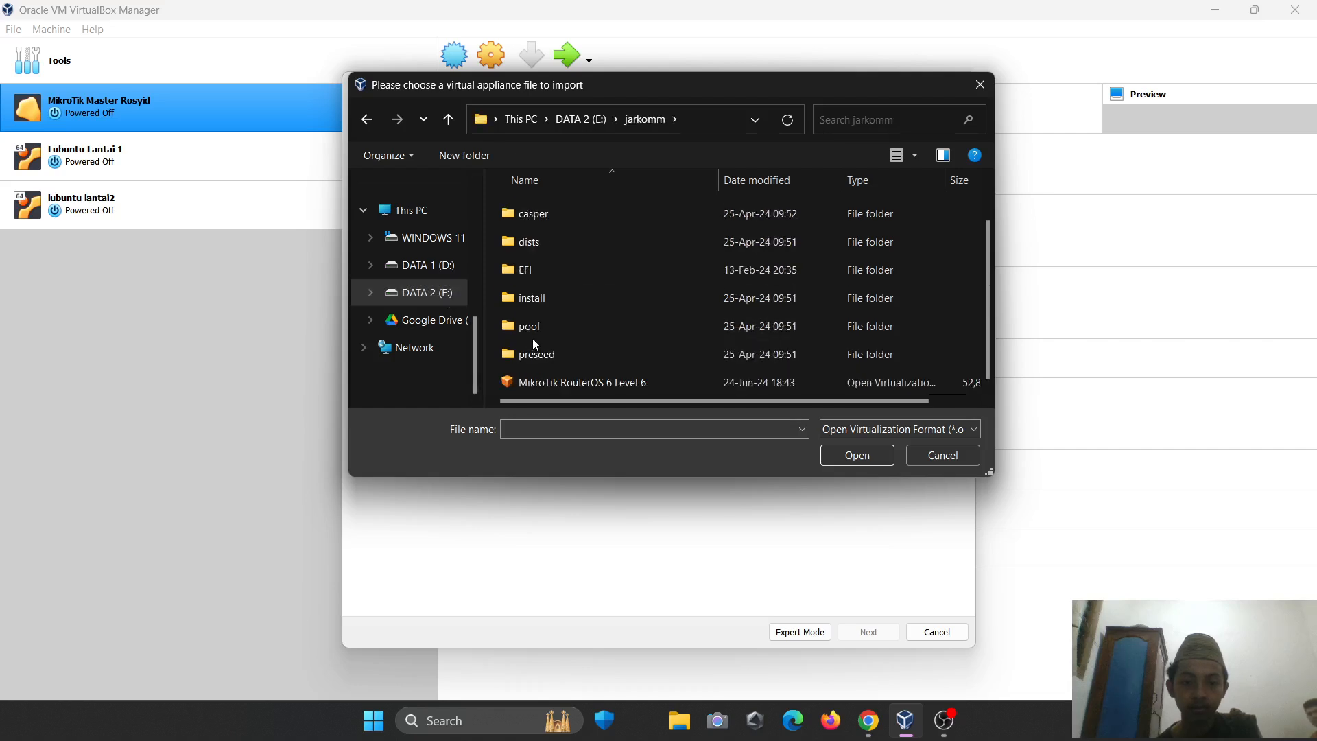
# - Import MikroTik RouterOS 6 Level 6.ova as a new virtual machine
pyautogui.click(554, 382)
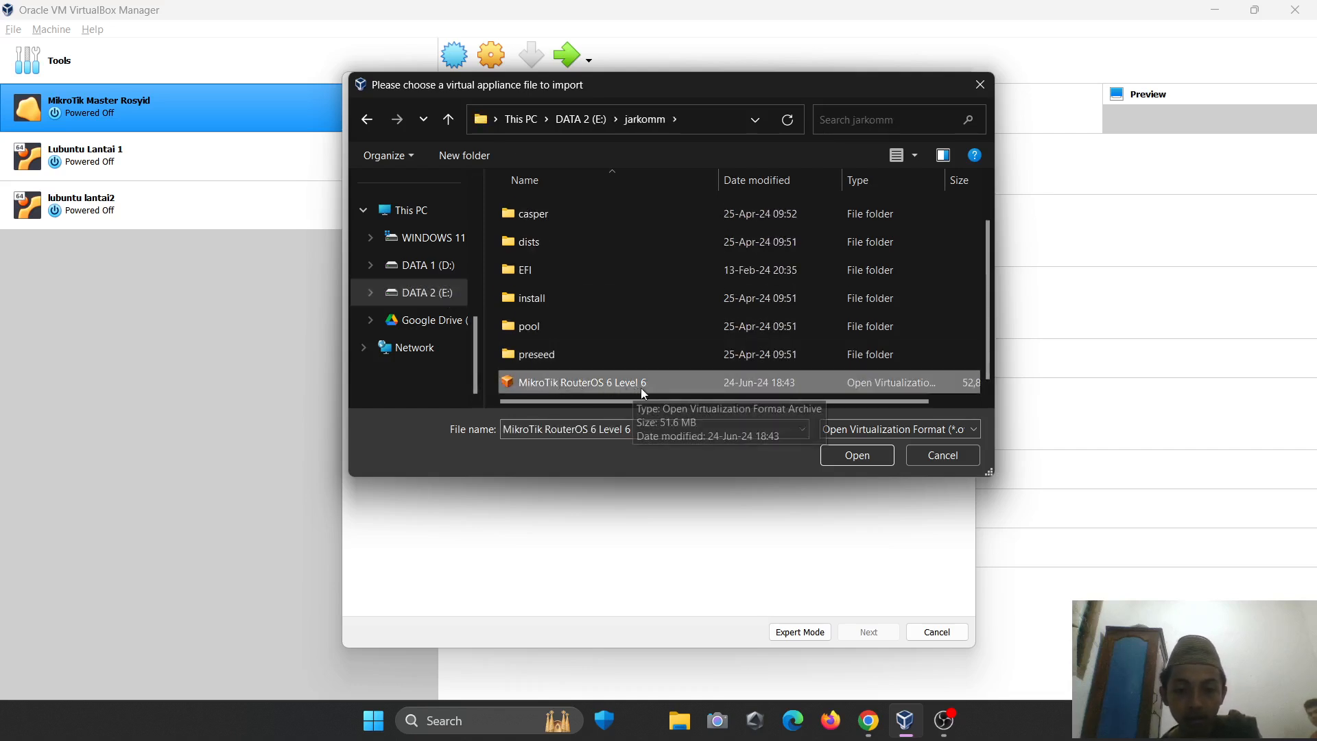
pyautogui.click(868, 455)
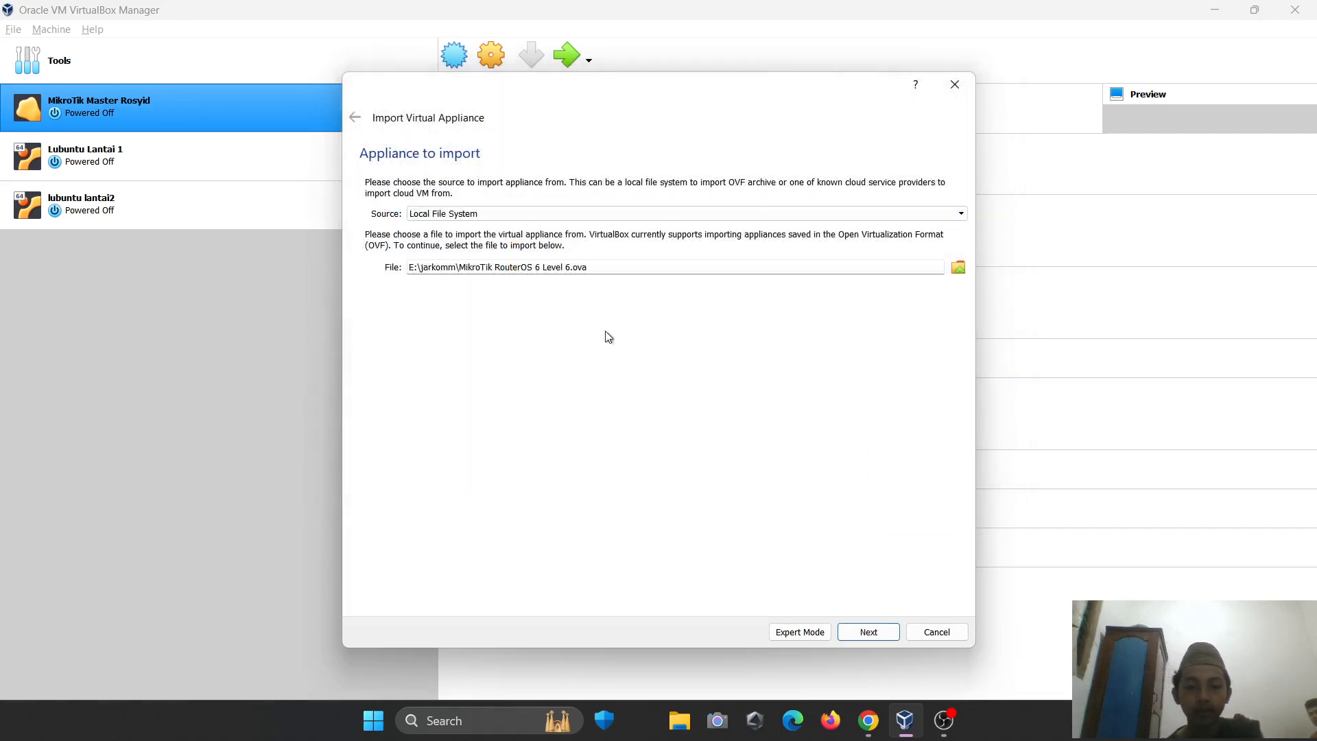
pyautogui.click(873, 639)
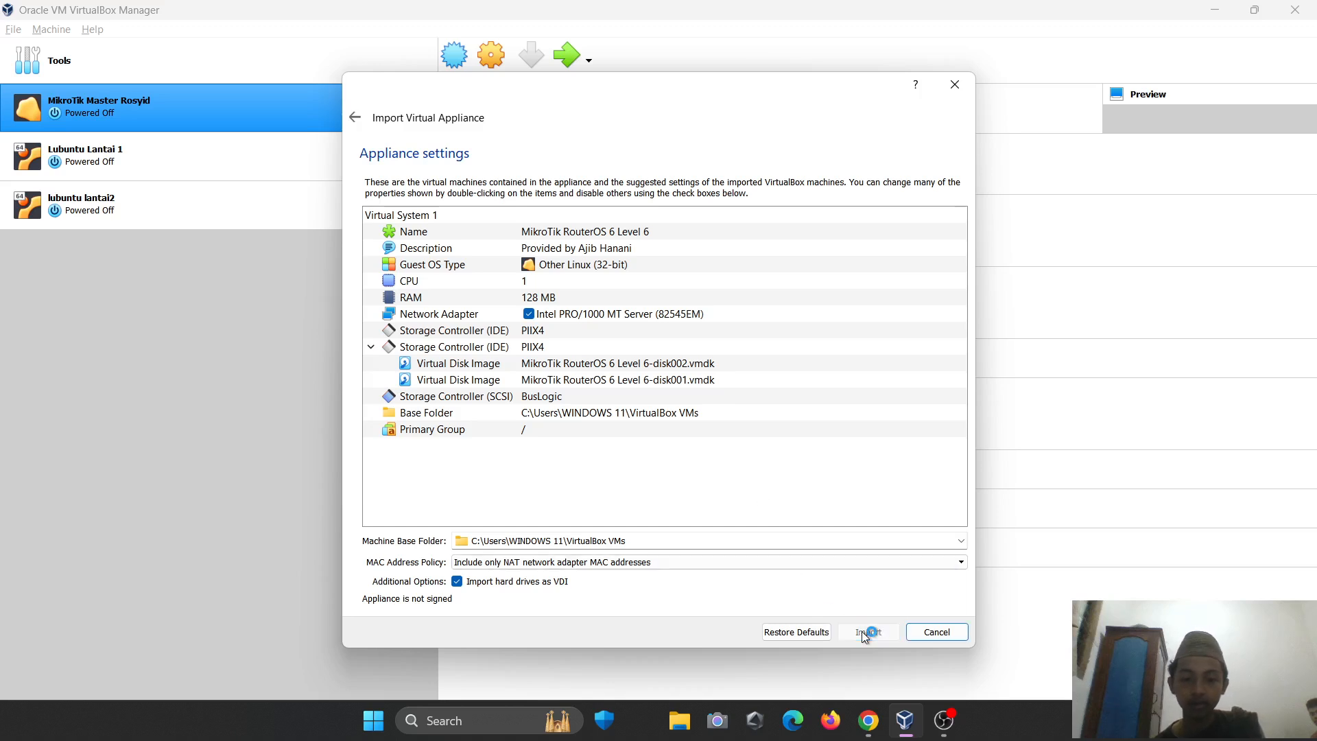
pyautogui.click(865, 634)
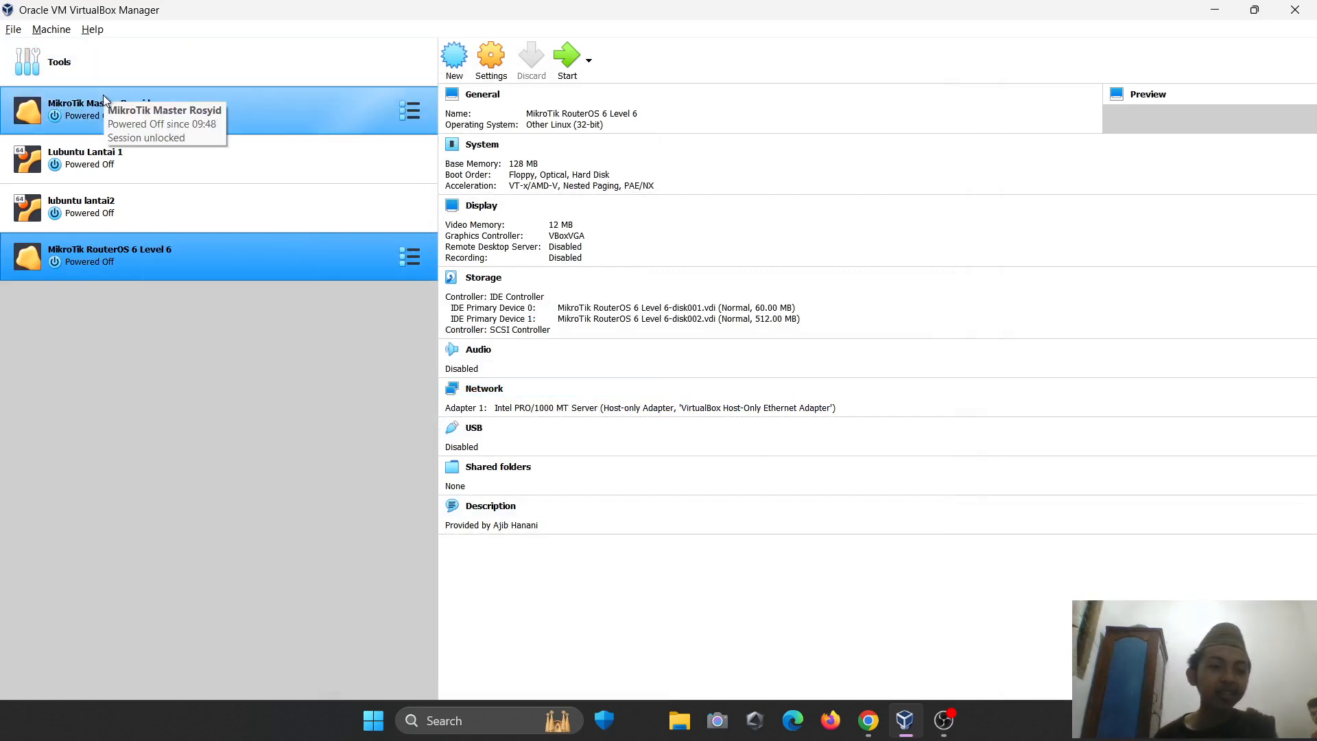
pyautogui.click(85, 113)
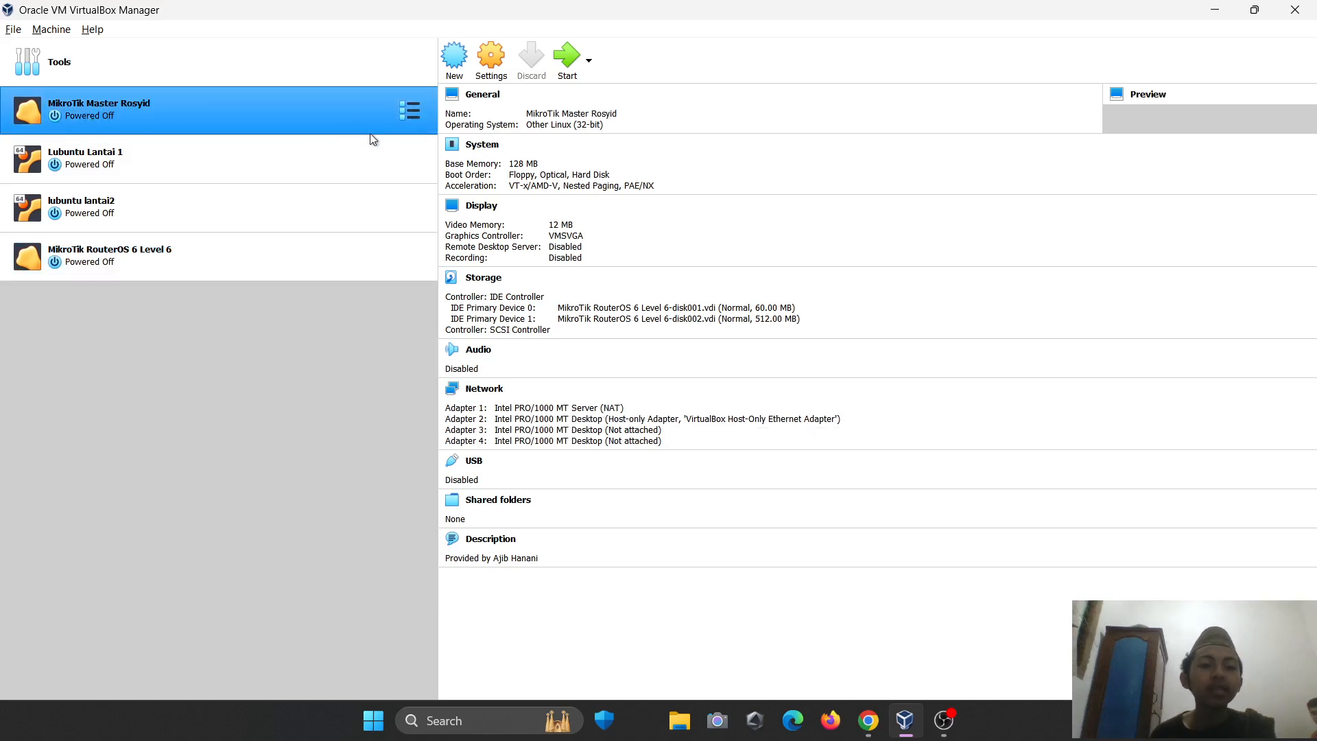
pyautogui.click(570, 57)
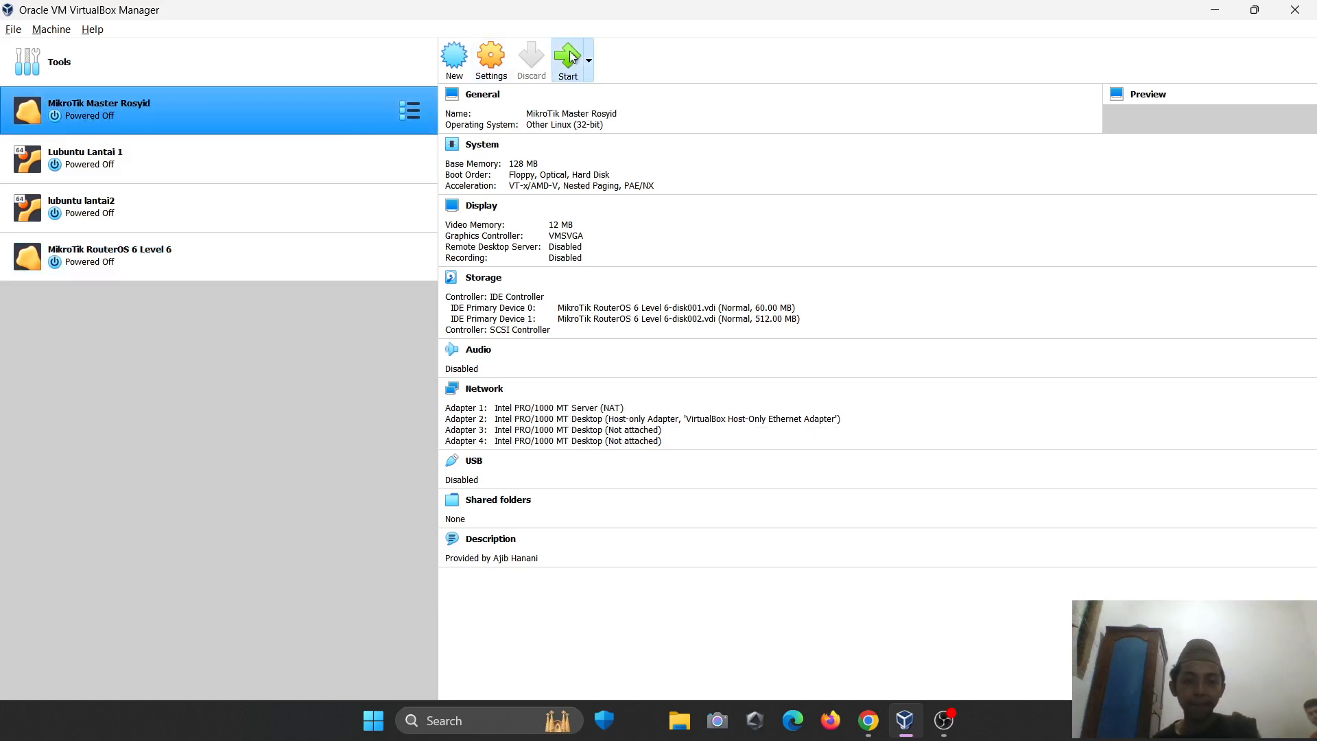
pyautogui.hotkey('alt', 'Tab')
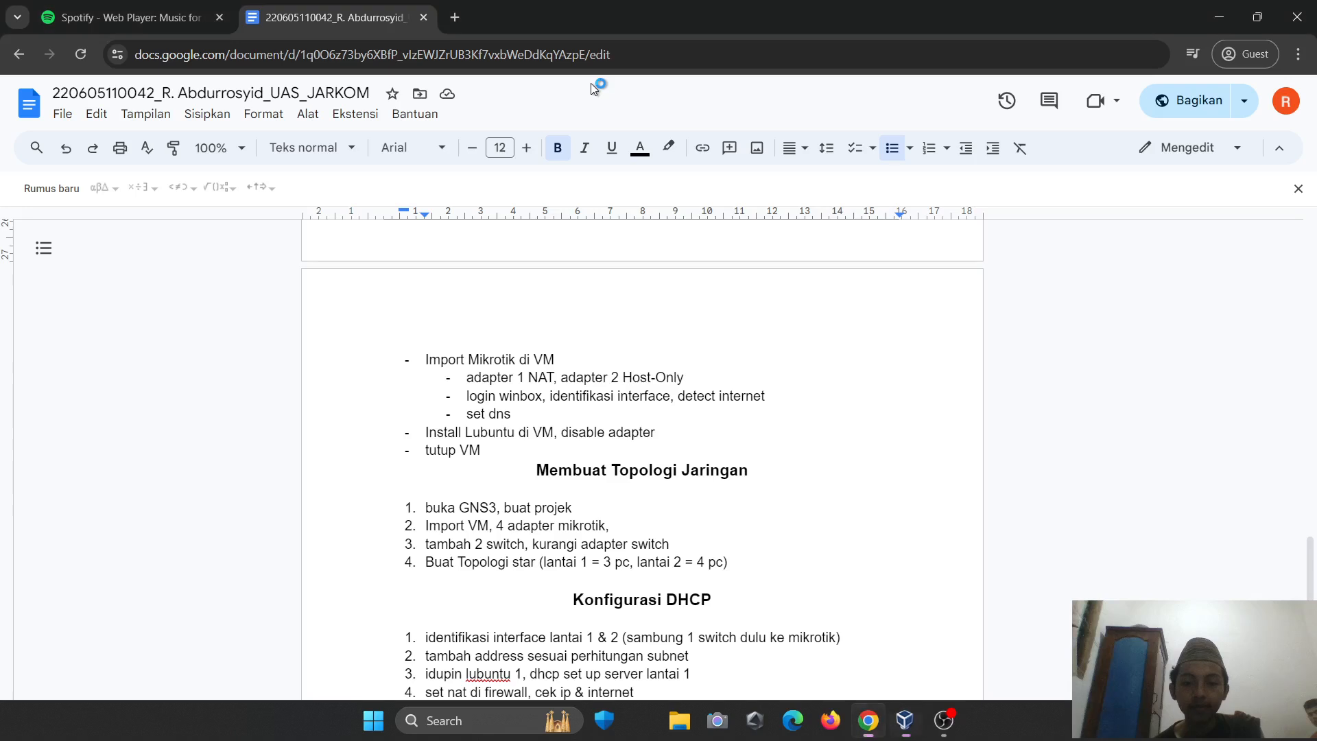
pyautogui.scroll(-1, 589, 347)
pyautogui.hotkey('alt', 'Tab')
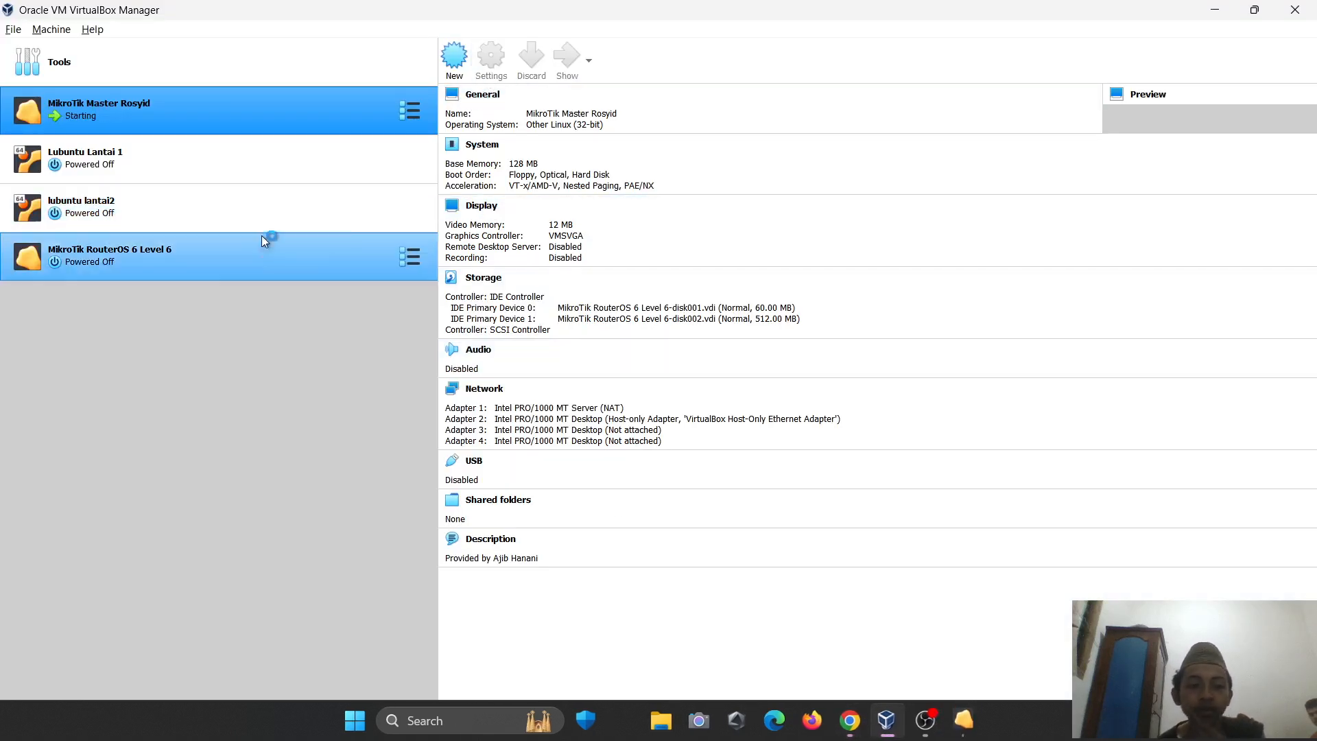
pyautogui.click(240, 265)
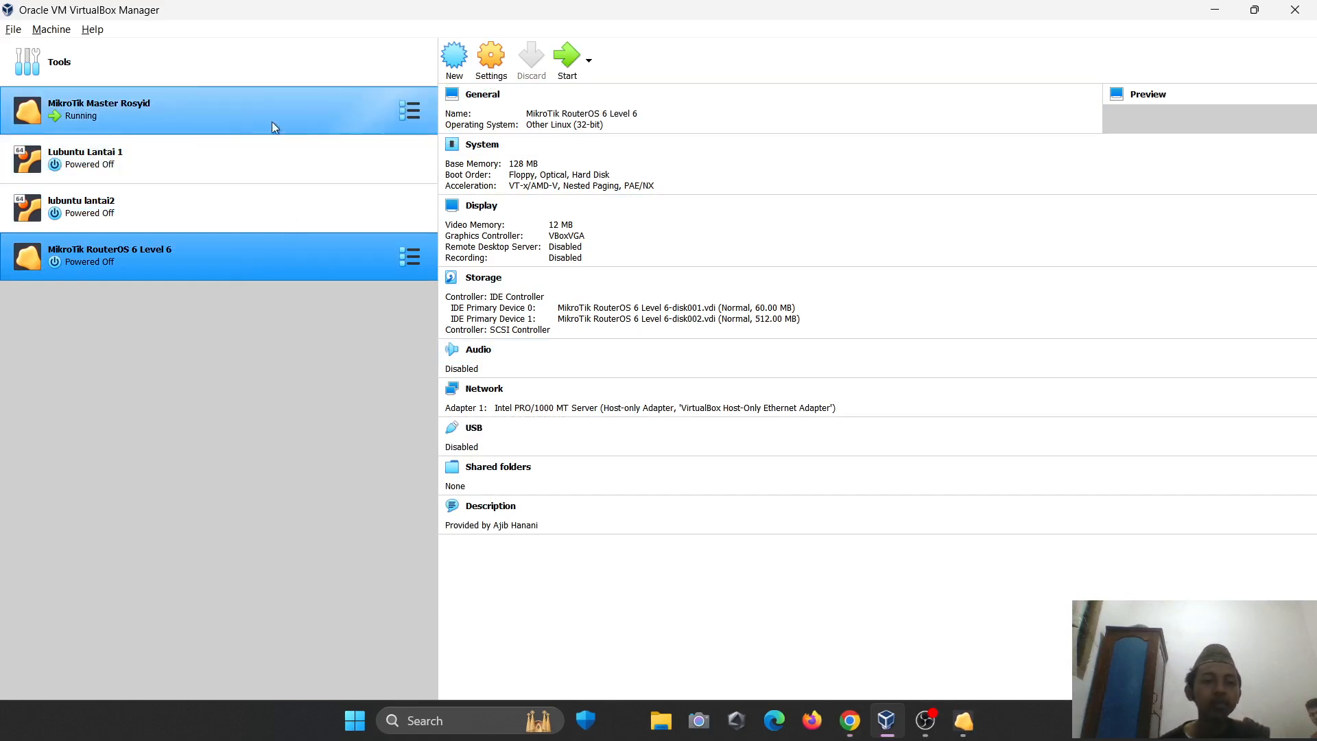
pyautogui.click(480, 59)
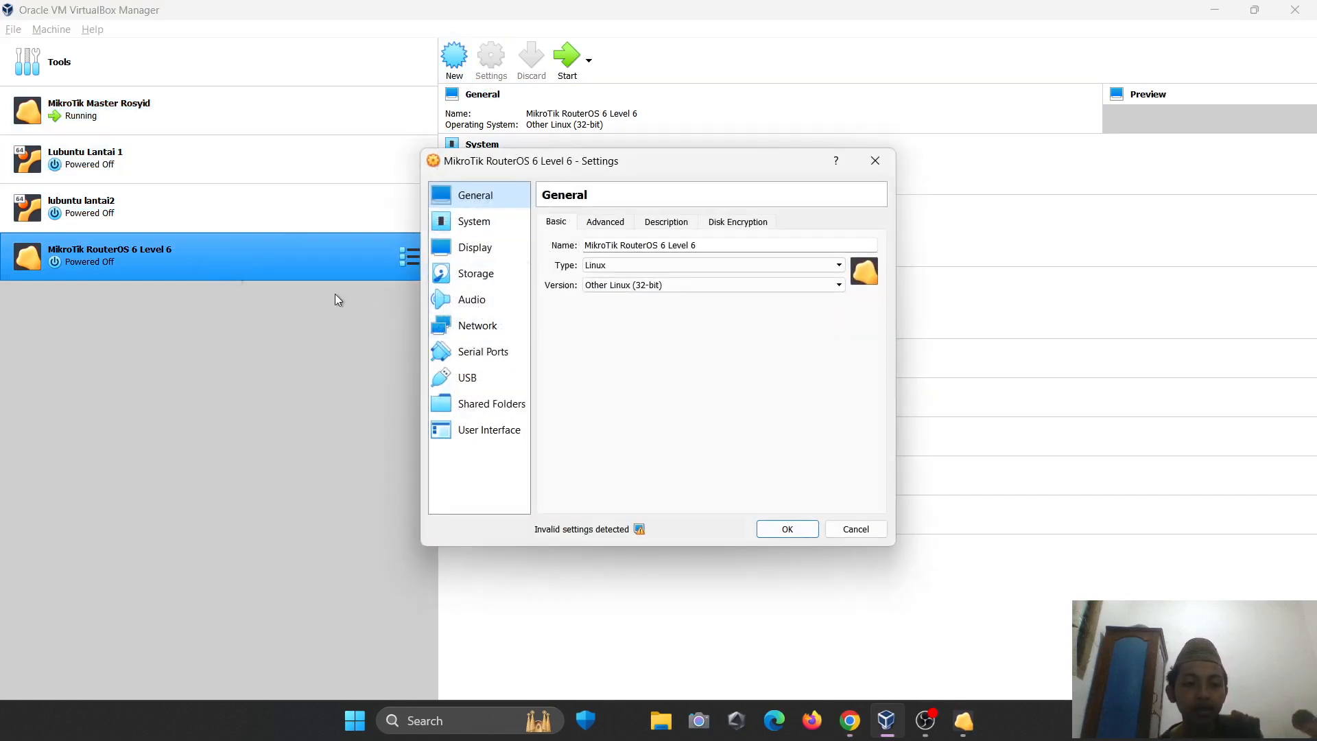
pyautogui.click(477, 325)
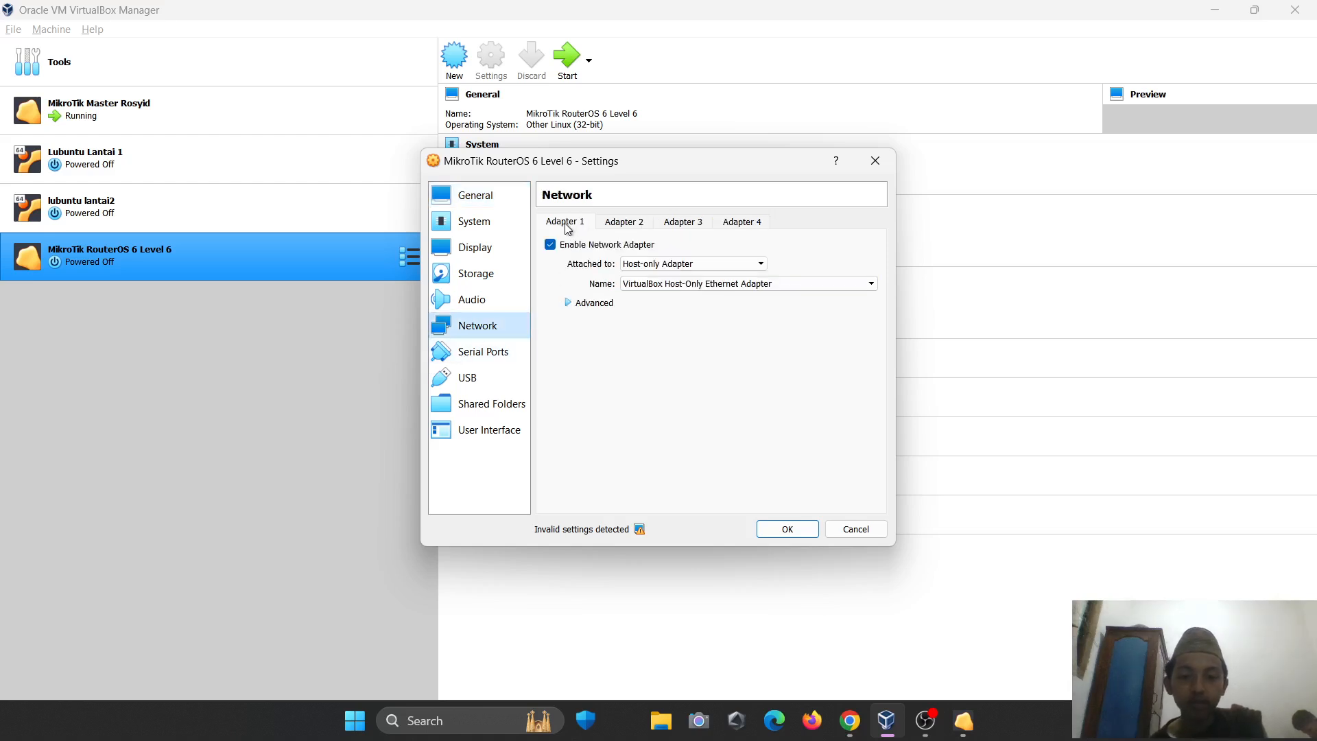
pyautogui.click(692, 264)
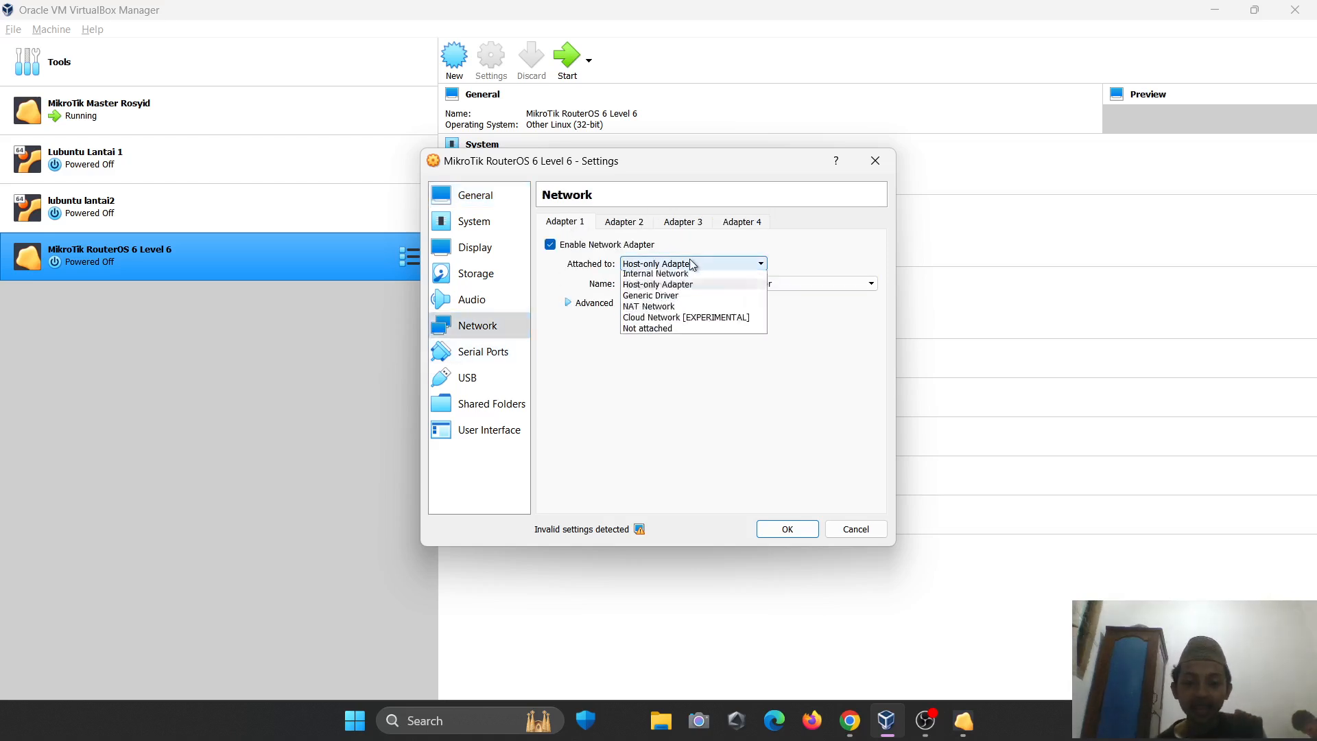
pyautogui.click(692, 265)
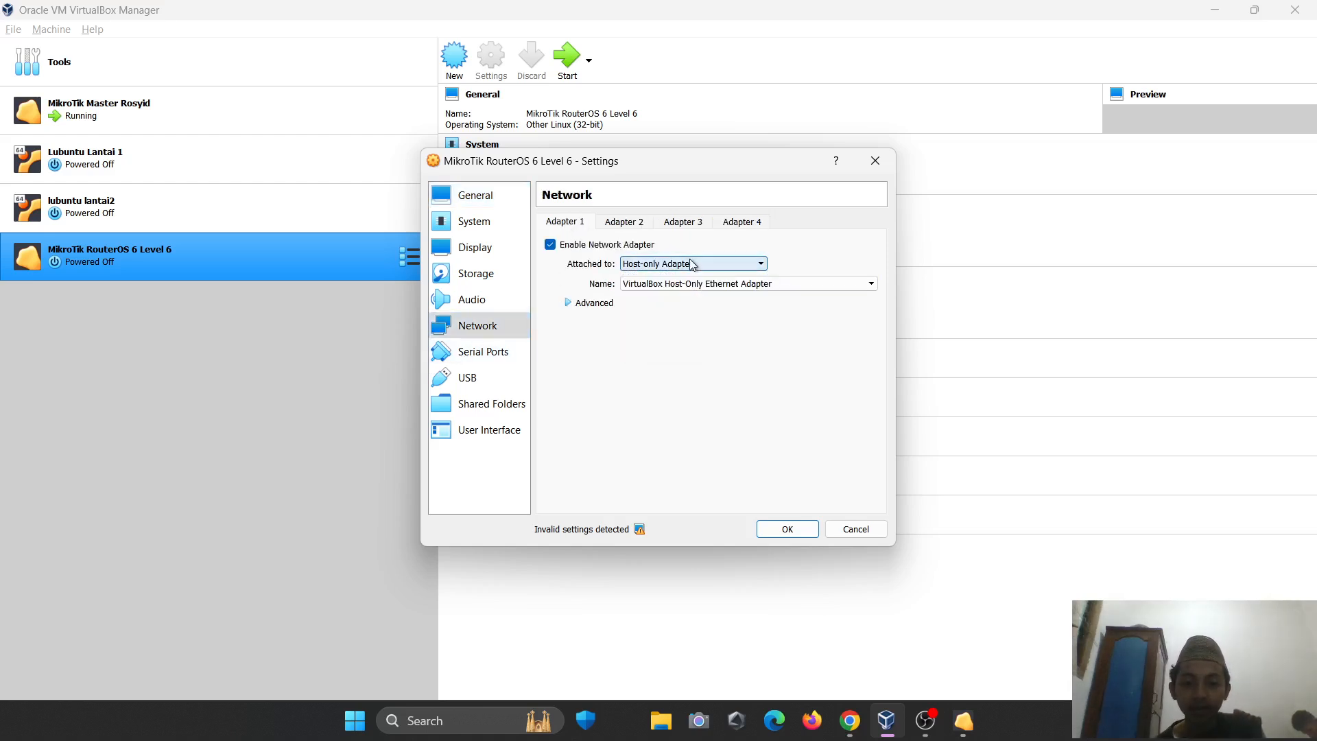
pyautogui.click(653, 266)
pyautogui.click(648, 277)
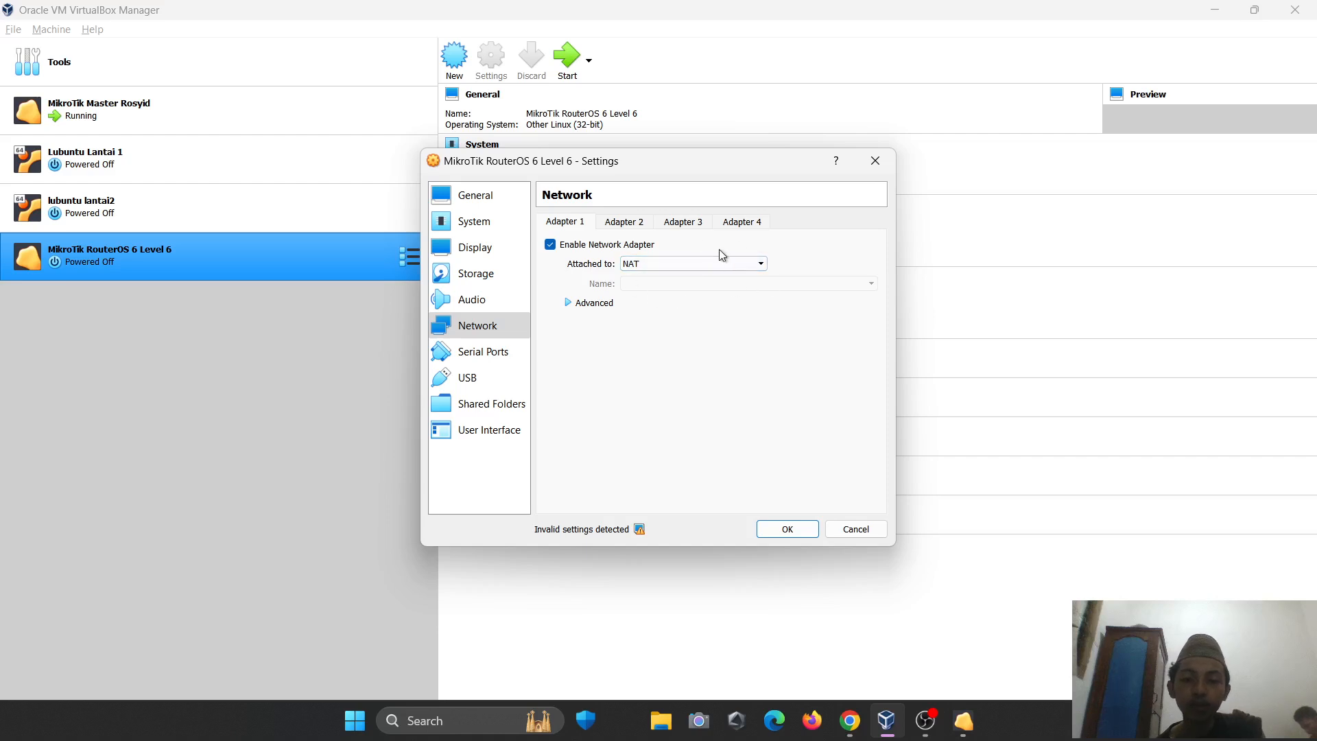
pyautogui.click(631, 225)
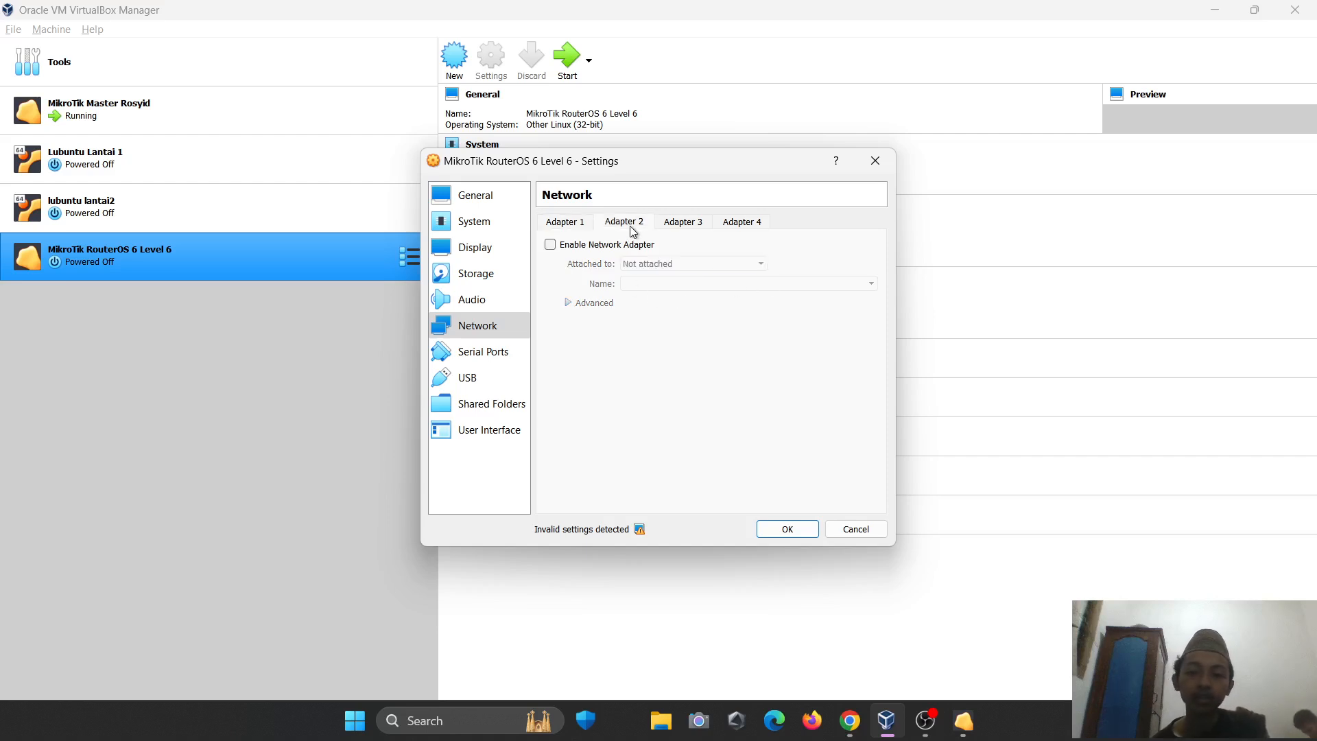
pyautogui.click(559, 249)
pyautogui.click(630, 267)
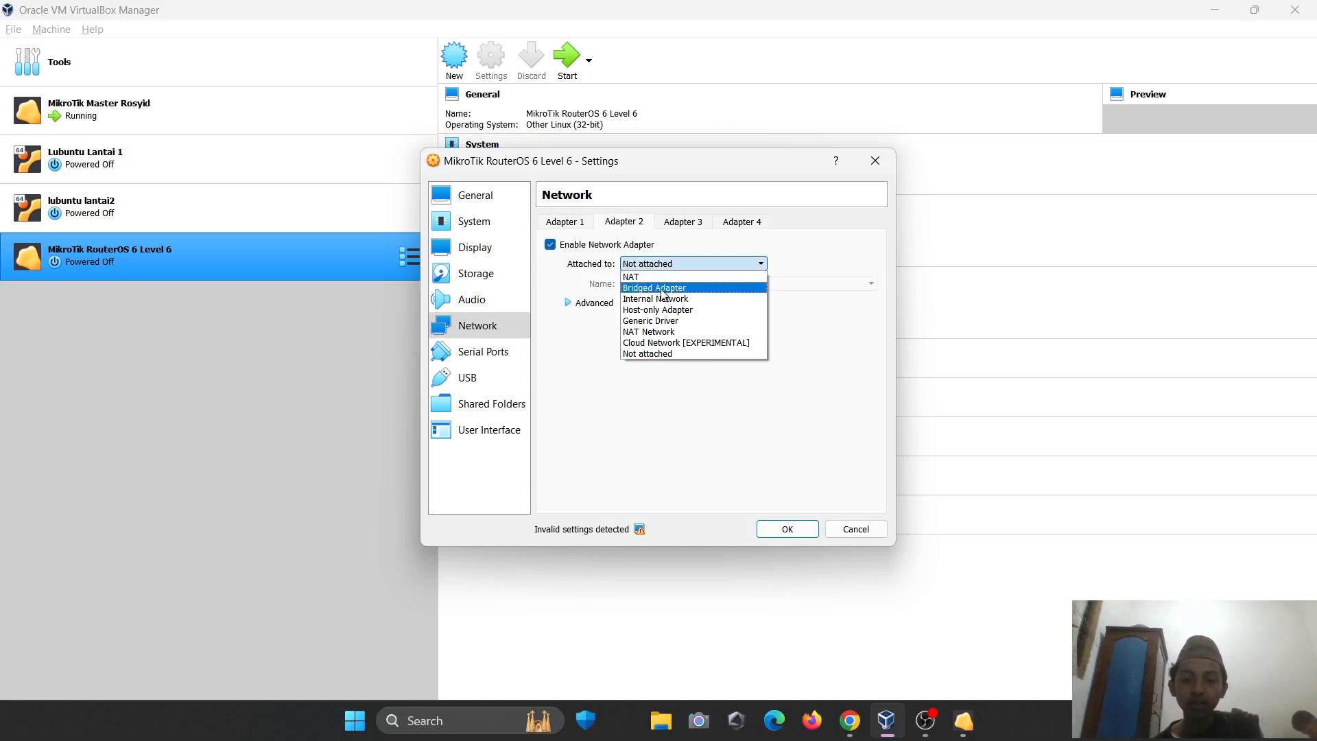
pyautogui.click(676, 310)
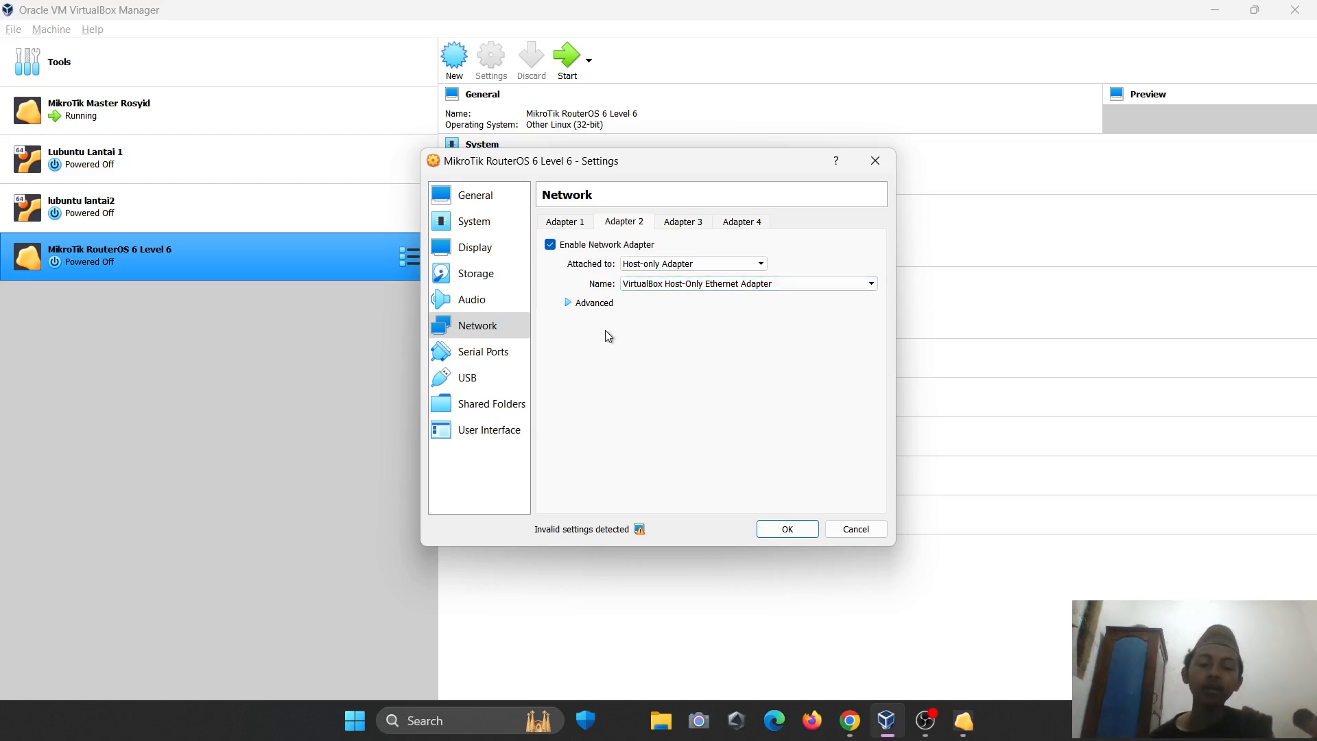
pyautogui.click(850, 528)
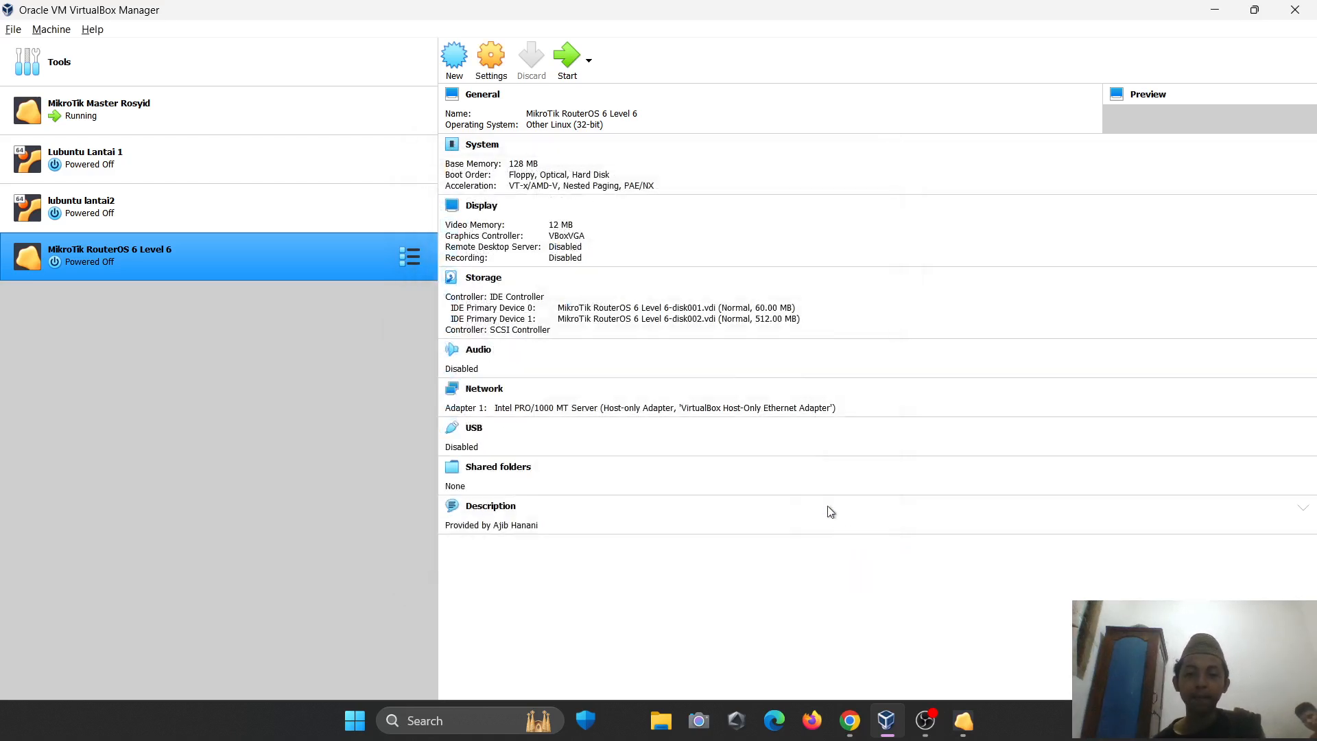
pyautogui.click(337, 104)
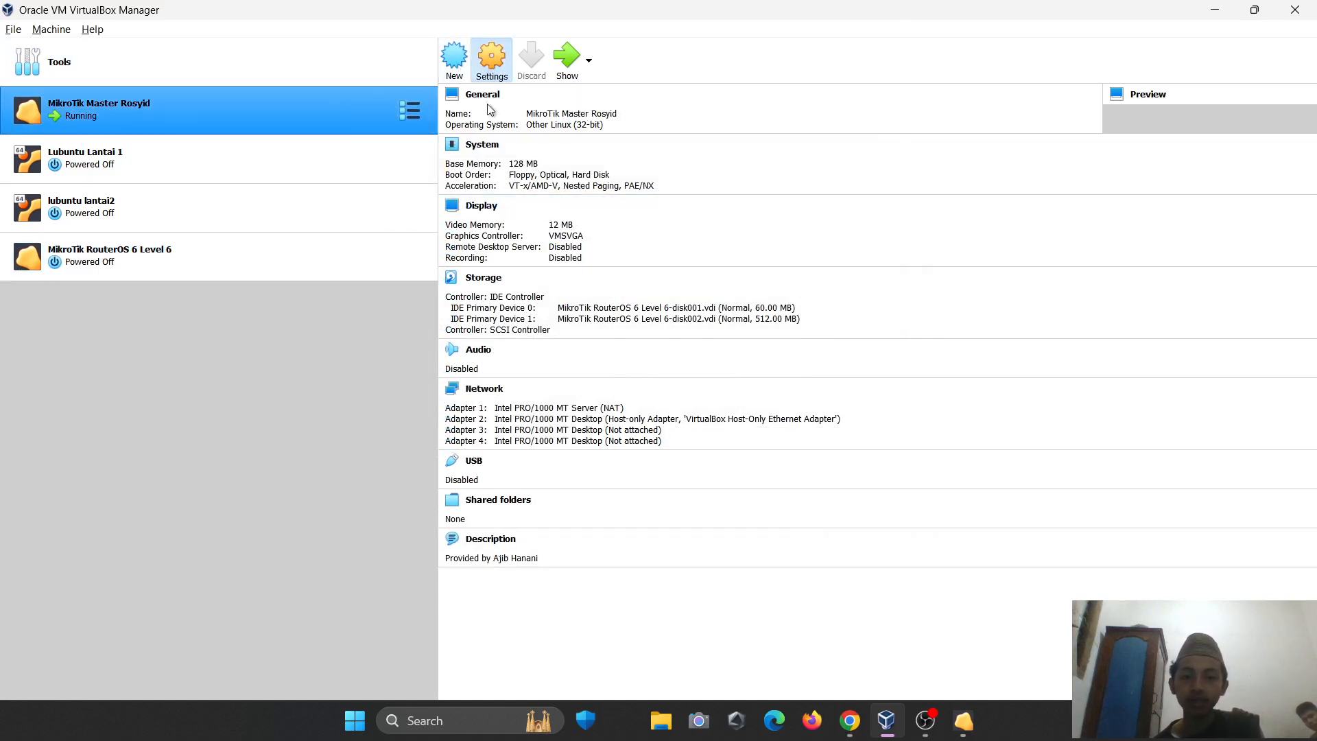
pyautogui.click(491, 59)
pyautogui.click(475, 325)
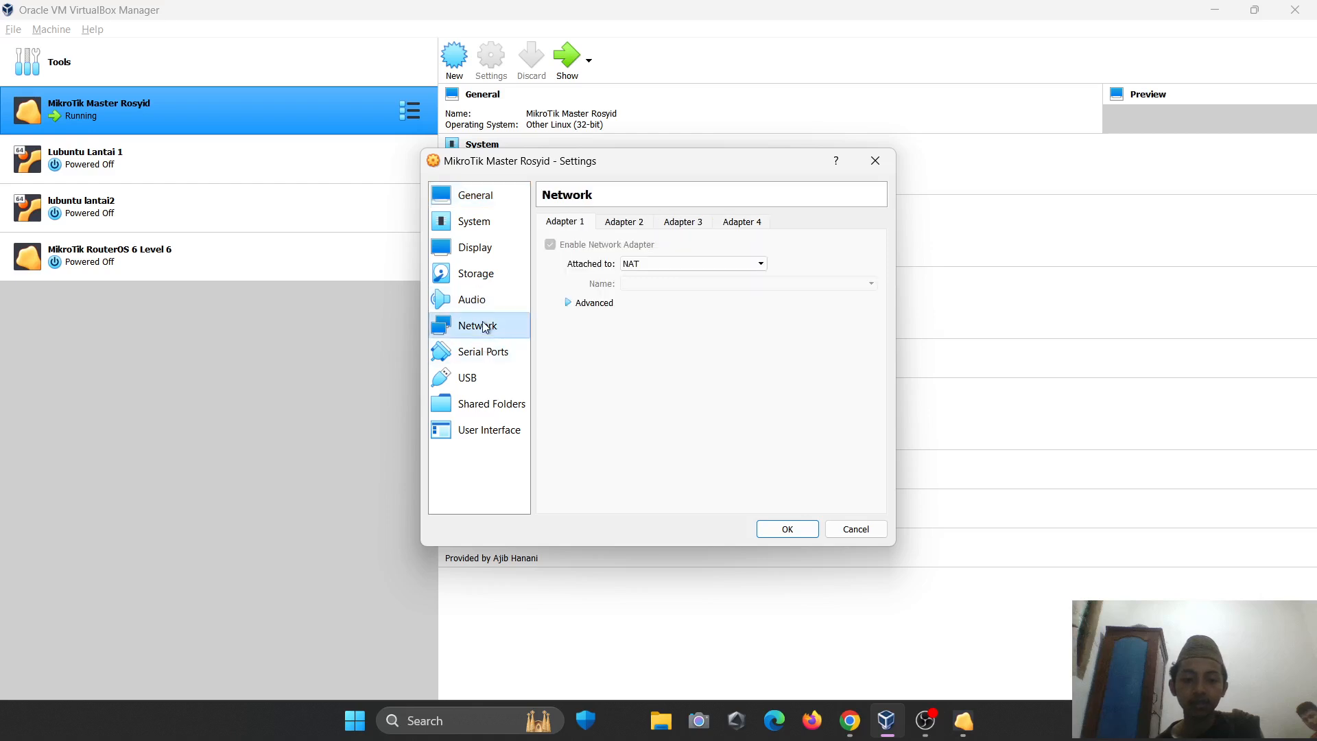
pyautogui.click(613, 226)
pyautogui.click(570, 226)
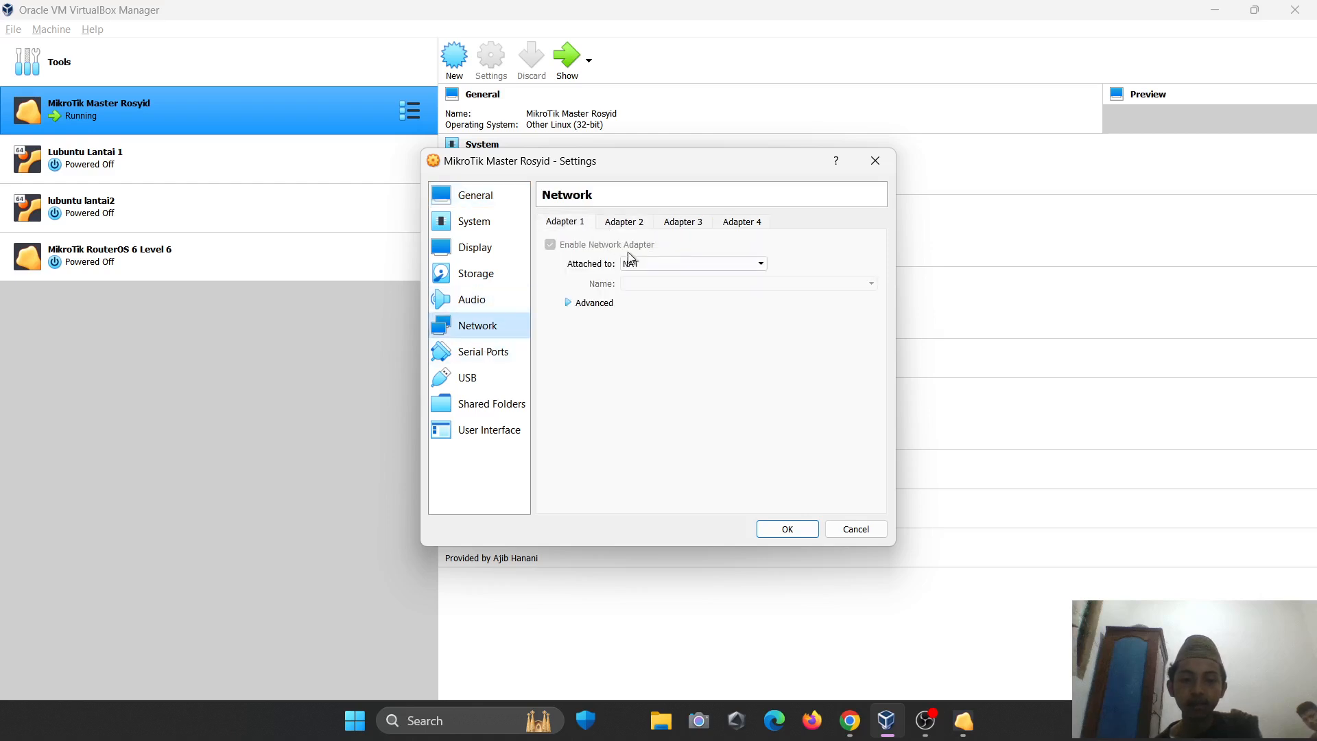
pyautogui.click(609, 221)
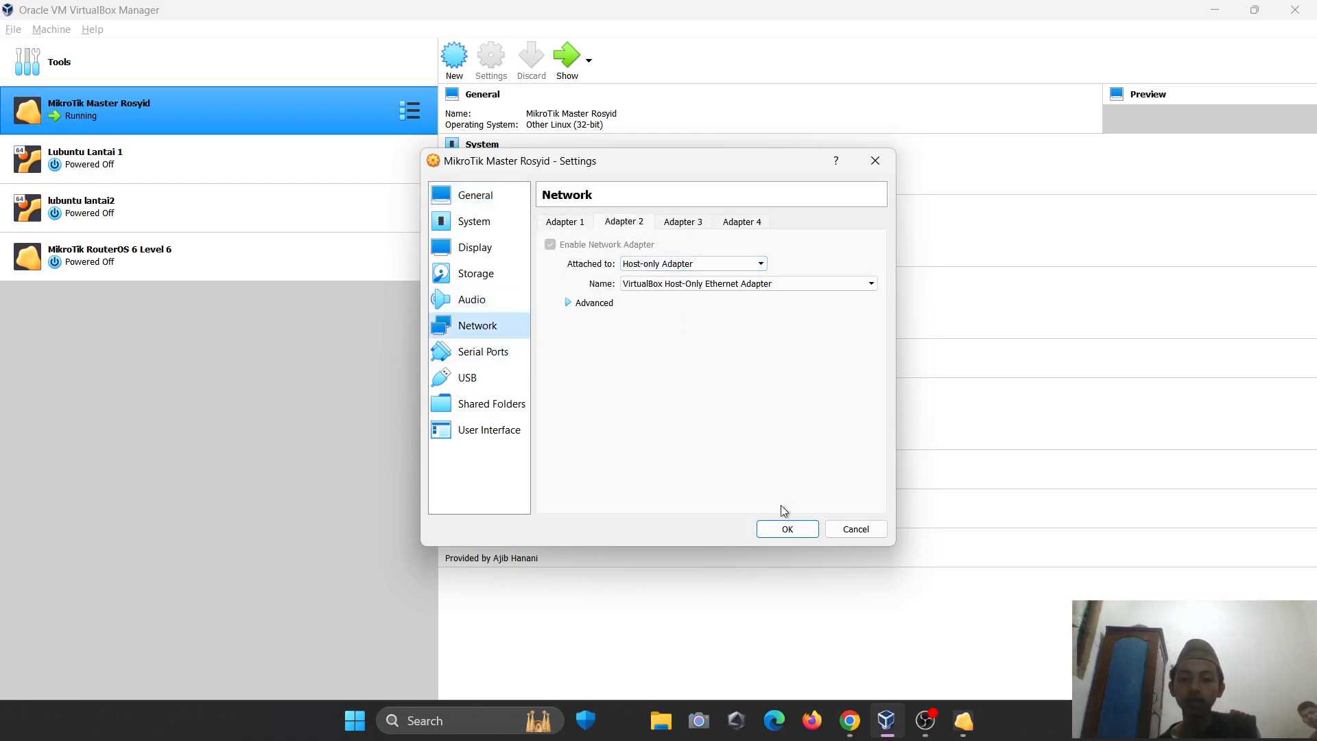
pyautogui.click(787, 529)
pyautogui.hotkey('alt', 'Tab')
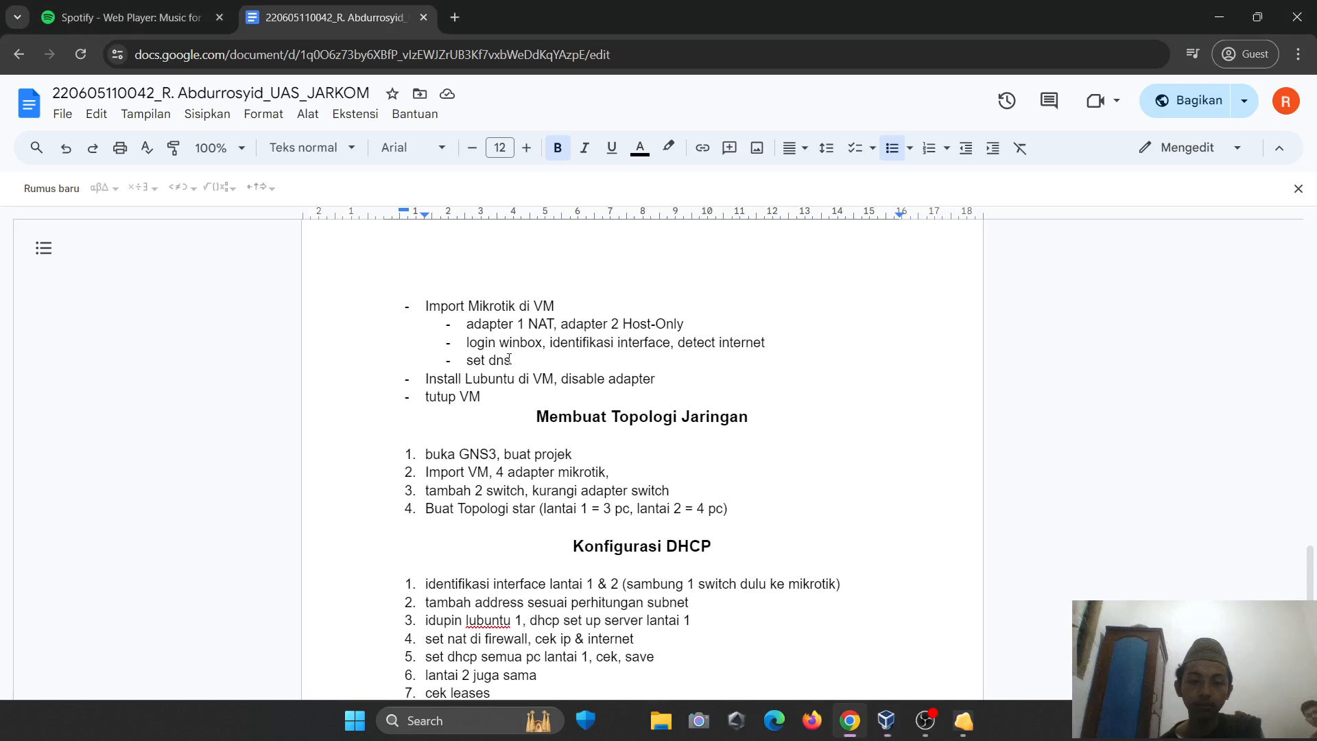
pyautogui.scroll(-1, 585, 376)
pyautogui.scroll(-1, 539, 309)
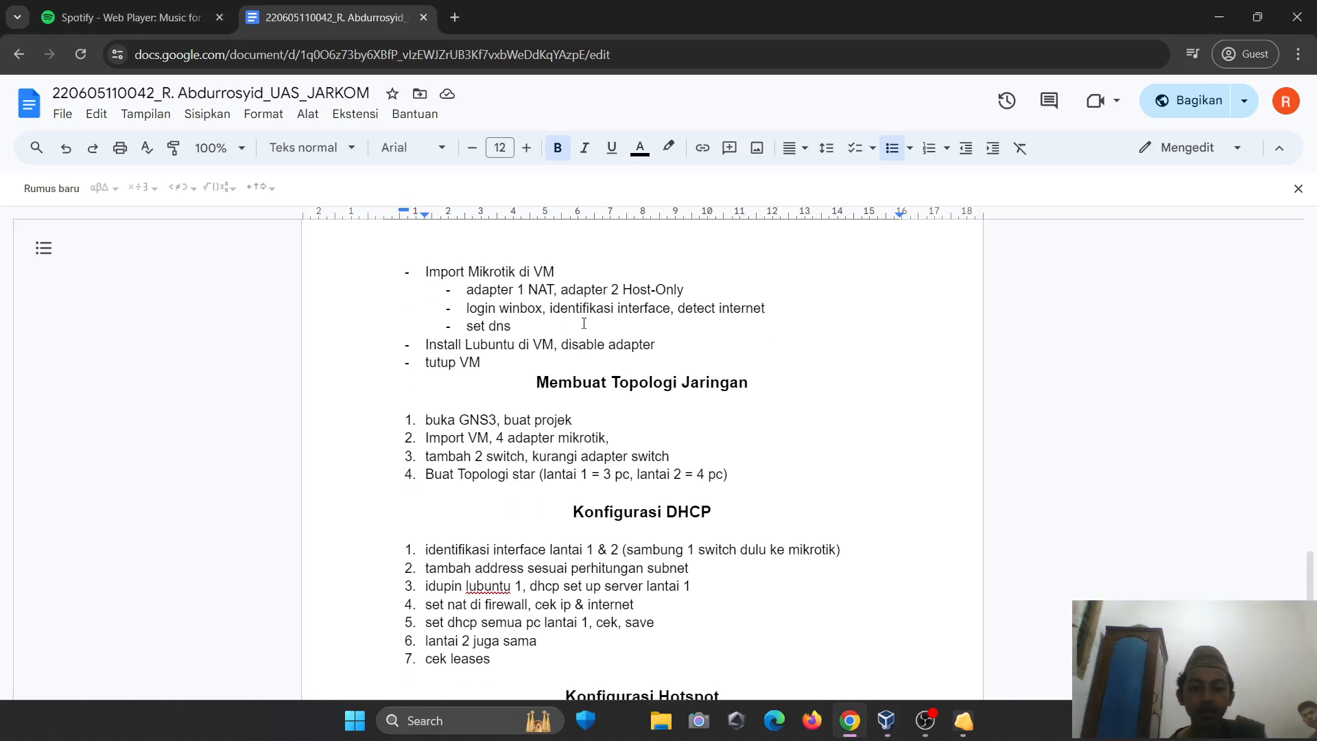
pyautogui.hotkey('alt', 'Tab')
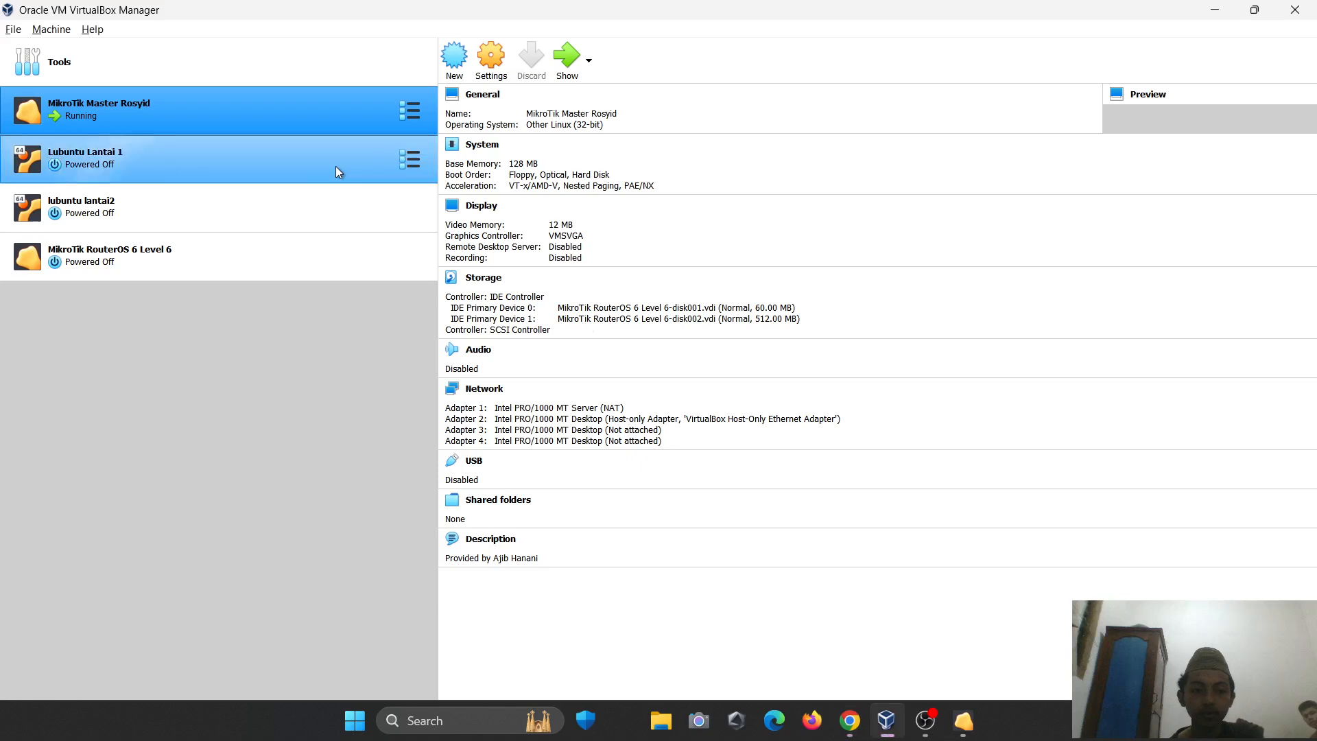
# - Bring up the running MikroTik console and dismiss the keyboard auto-capture notice
pyautogui.click(966, 720)
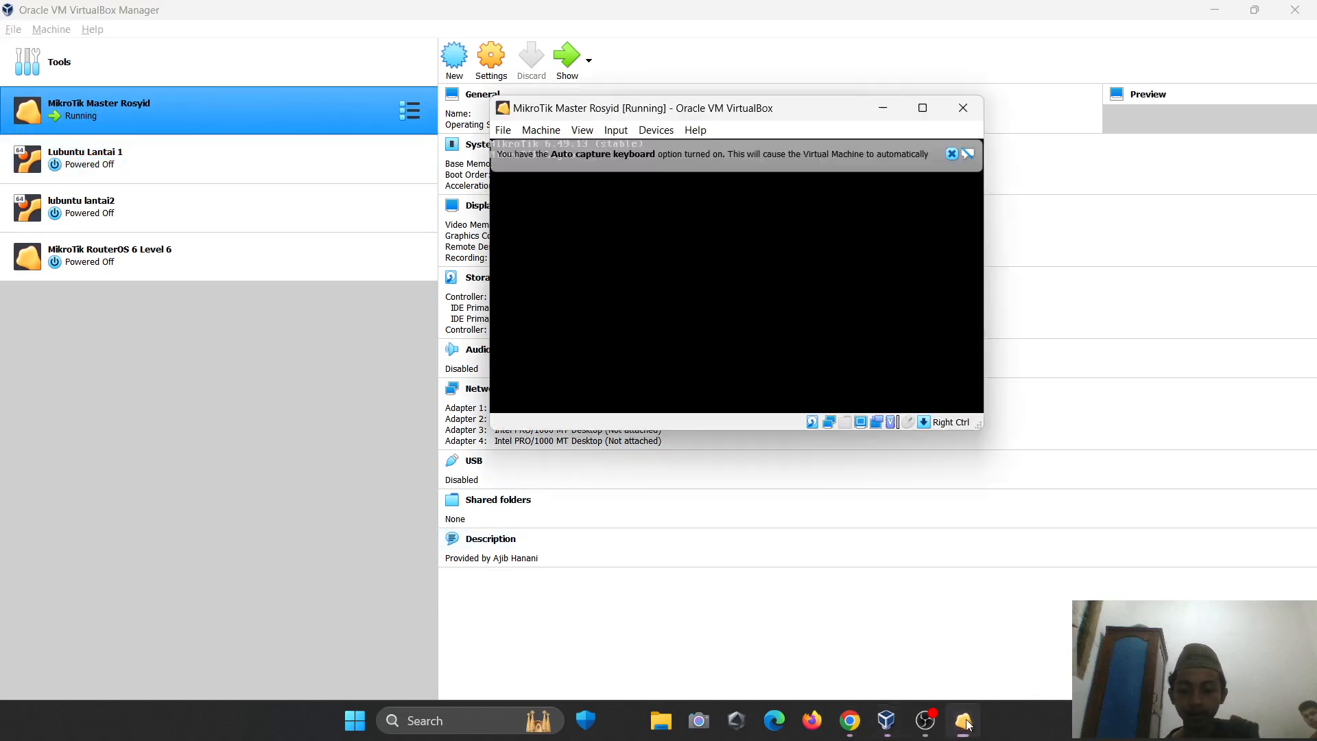
pyautogui.click(953, 154)
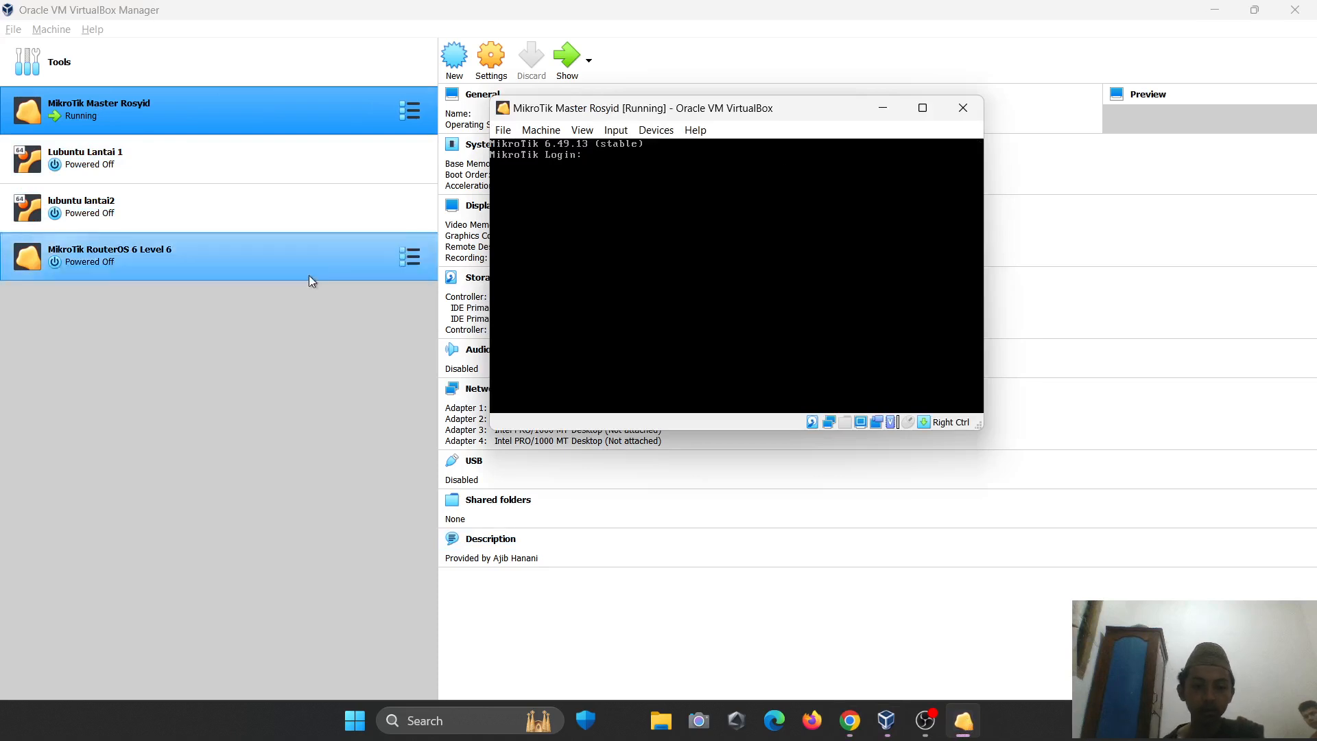
pyautogui.click(180, 400)
# - Launch WinBox from the Windows Start search for 'win'
pyautogui.press('super')
pyautogui.write('winbox64.exe')
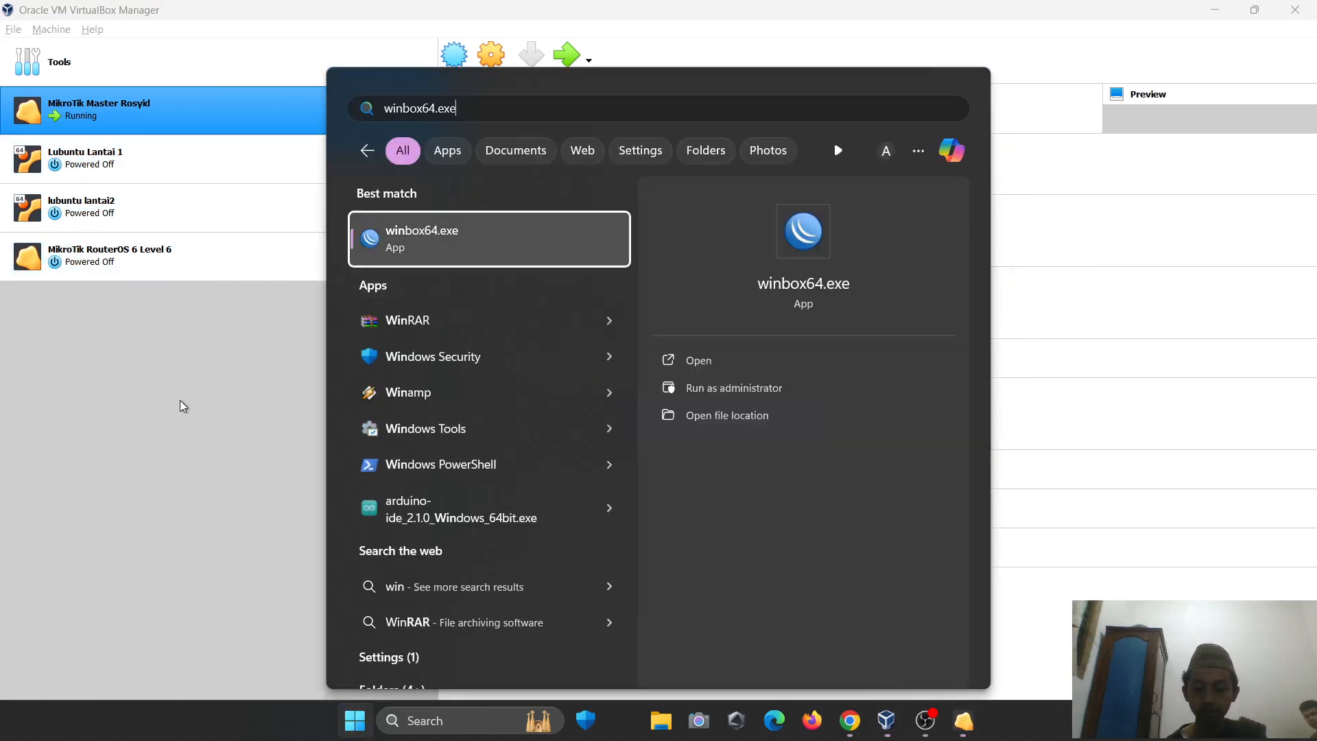
pyautogui.press('Return')
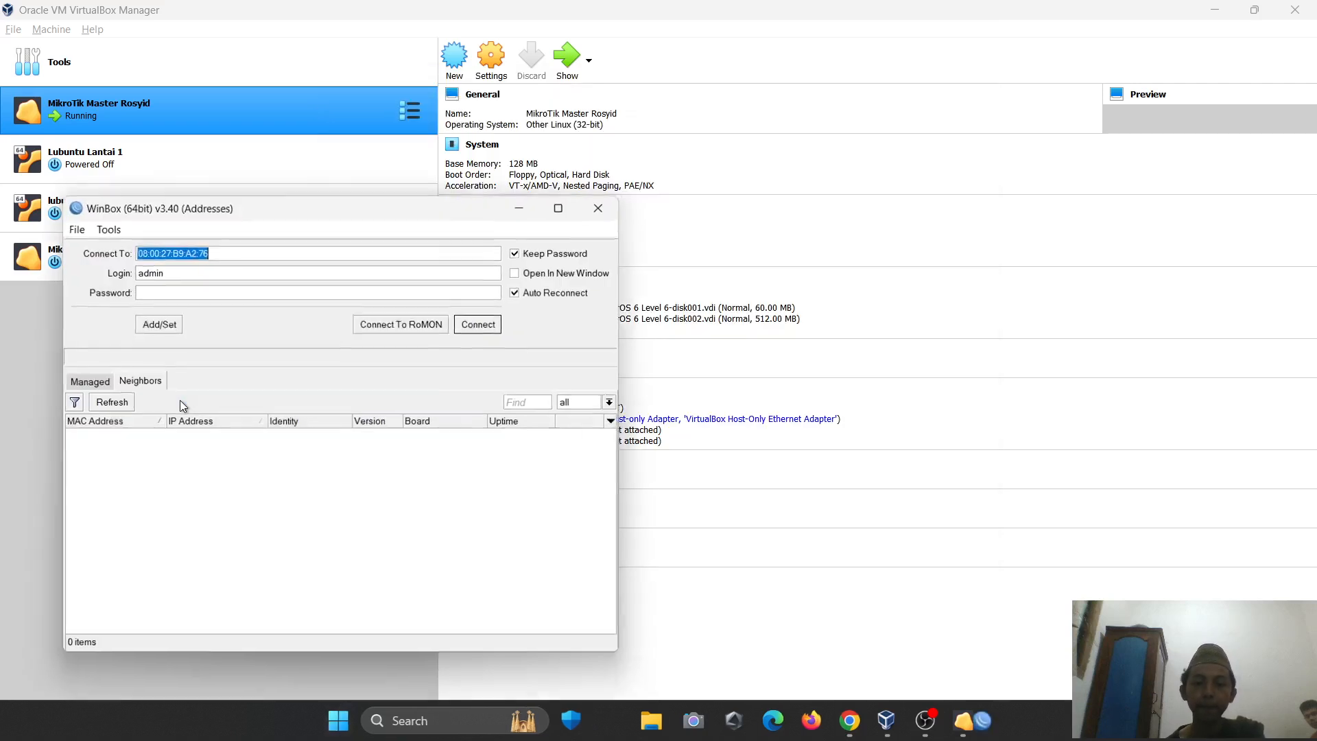
# - Connect WinBox to the discovered MikroTik router, skip the password change, and show Interfaces
pyautogui.click(120, 405)
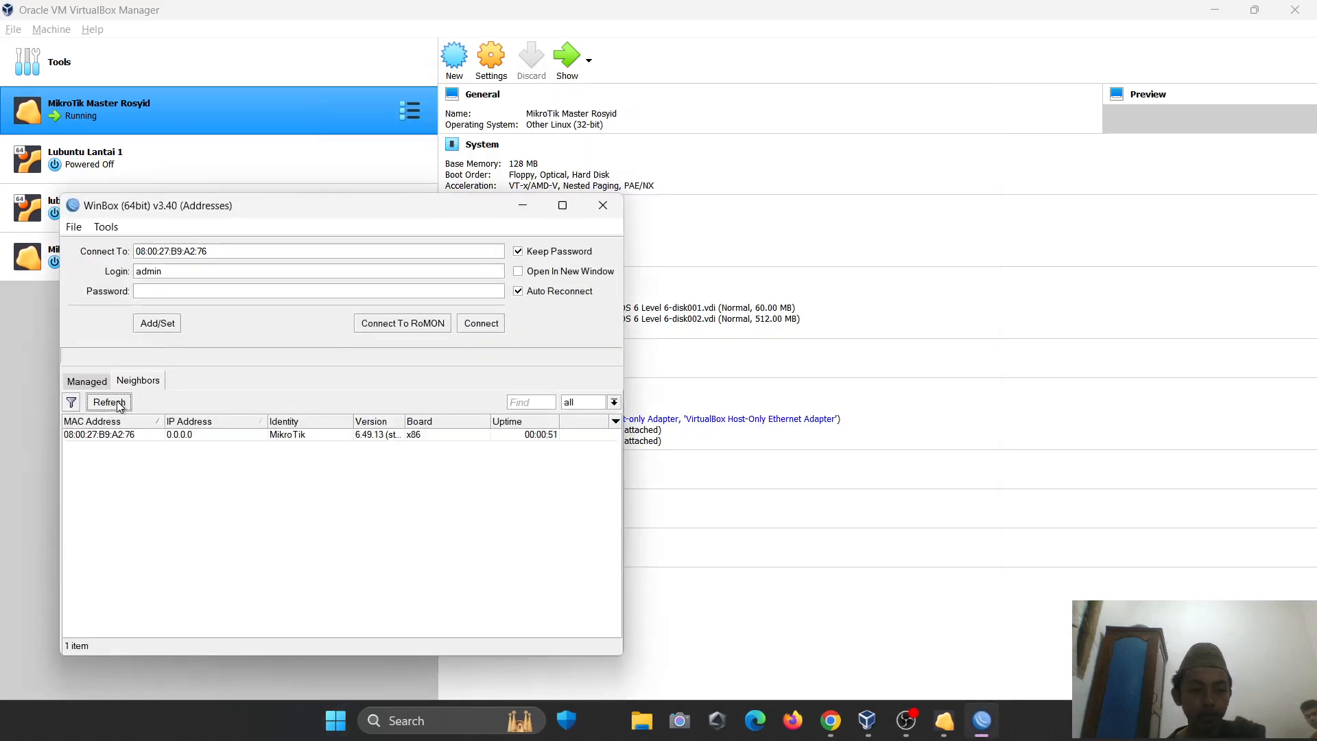
pyautogui.click(120, 439)
pyautogui.click(480, 323)
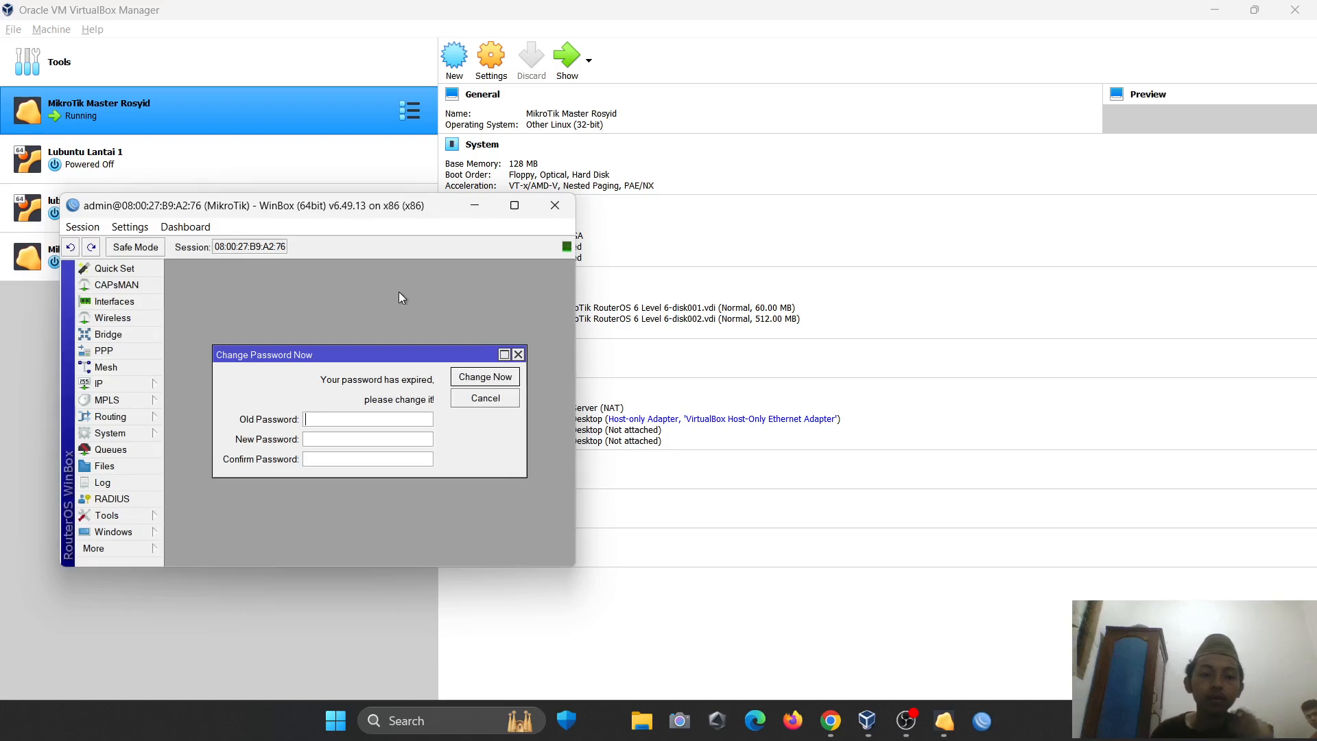
pyautogui.click(519, 355)
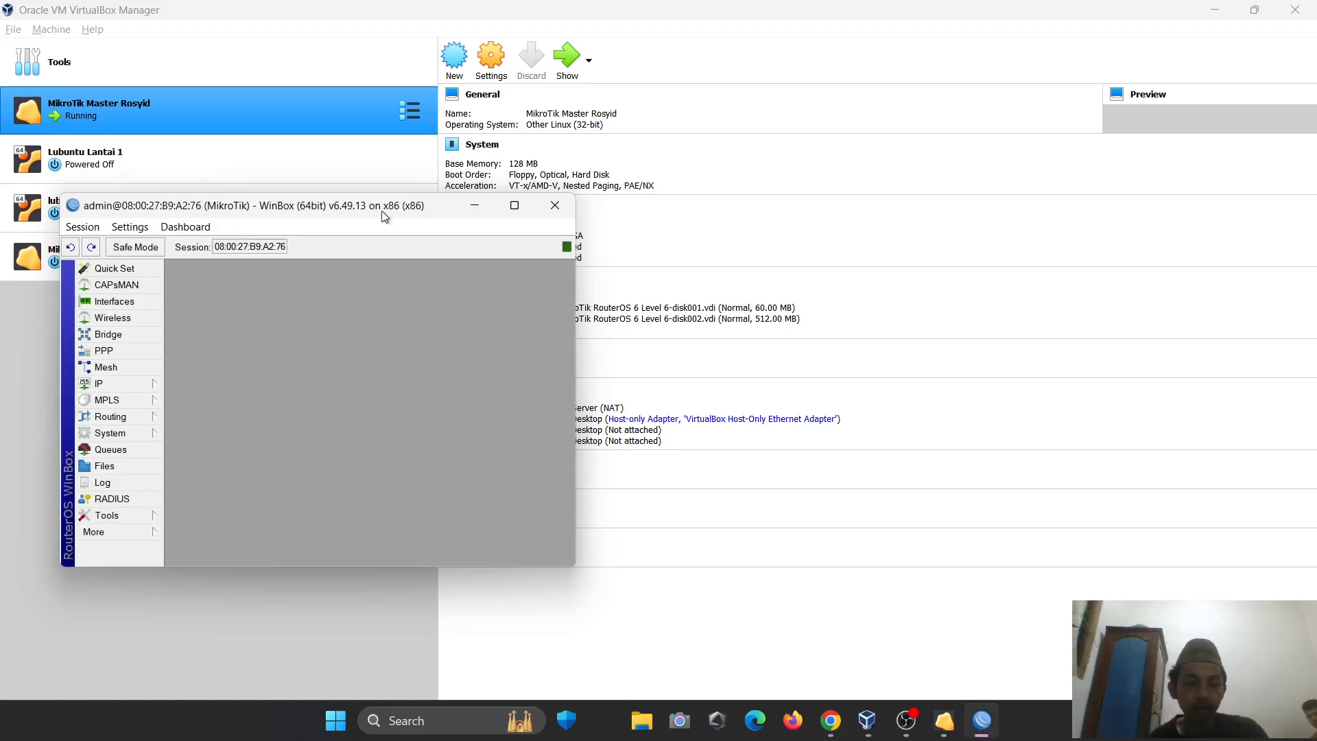
pyautogui.moveTo(366, 211); pyautogui.dragTo(883, 123)
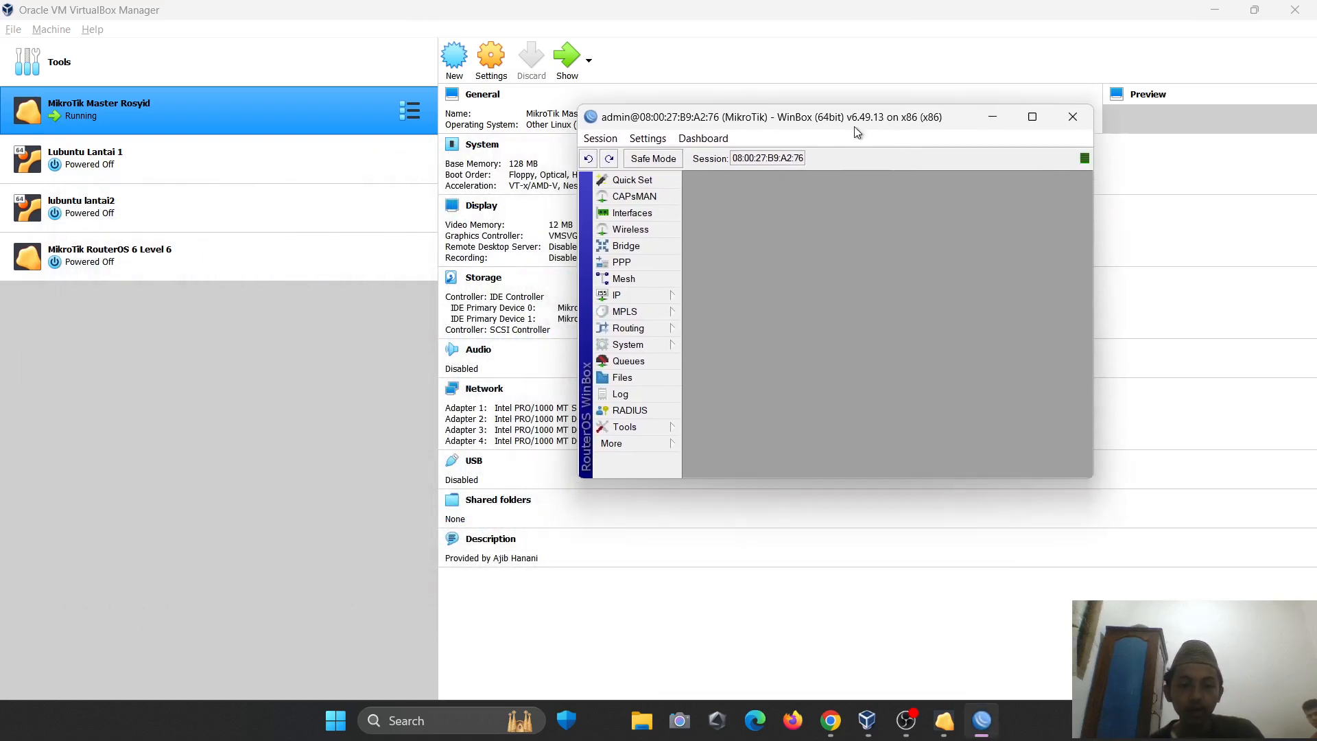
pyautogui.click(634, 214)
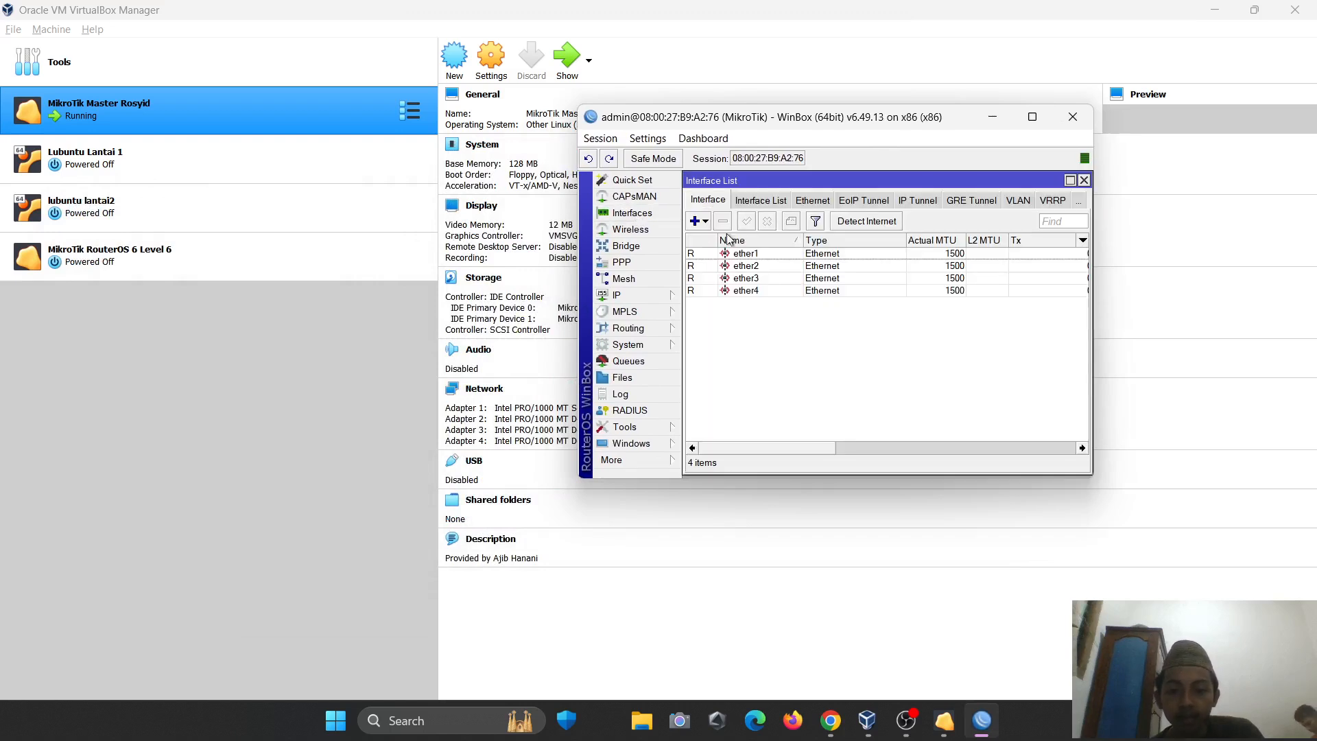
pyautogui.moveTo(759, 450); pyautogui.dragTo(826, 451)
# - Look up the set dns line in the Google Docs notes
pyautogui.hotkey('alt', 'Tab')
pyautogui.hotkey('alt', 'Tab')
pyautogui.hotkey('alt', 'Tab')
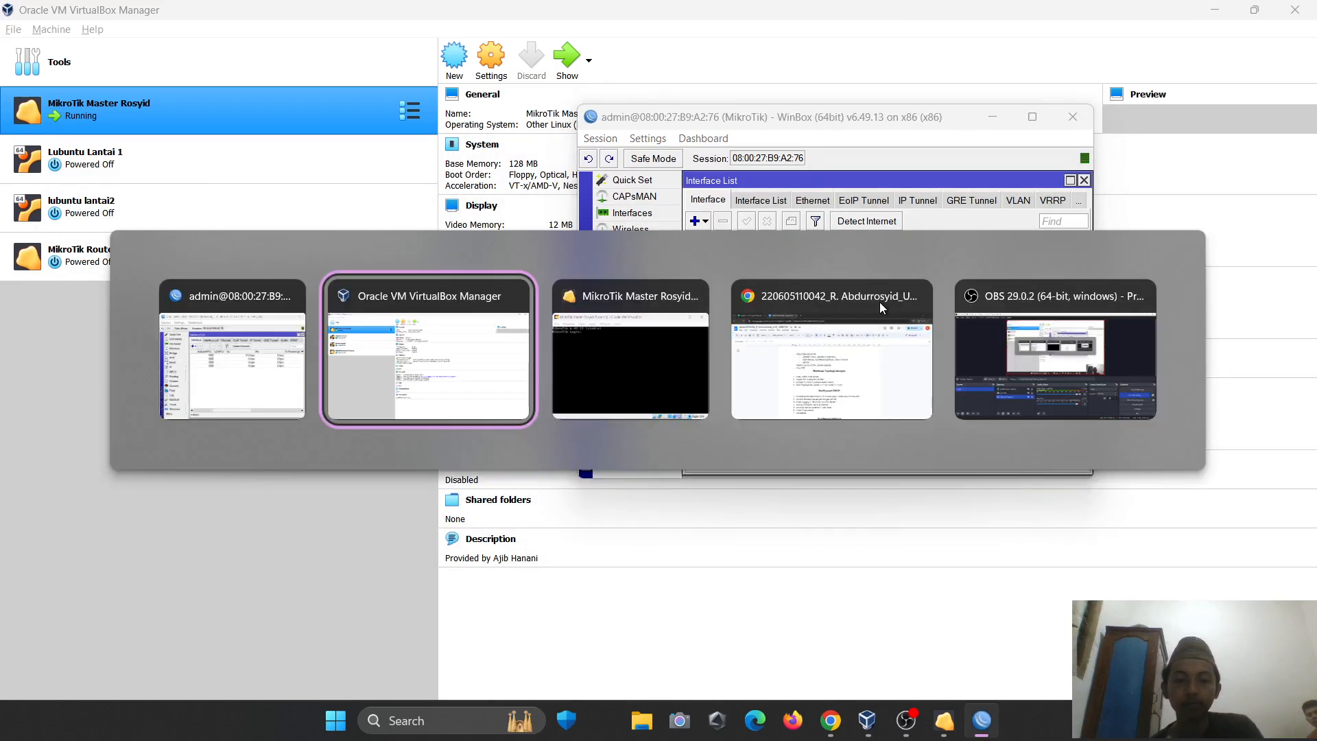
pyautogui.scroll(-1, 521, 363)
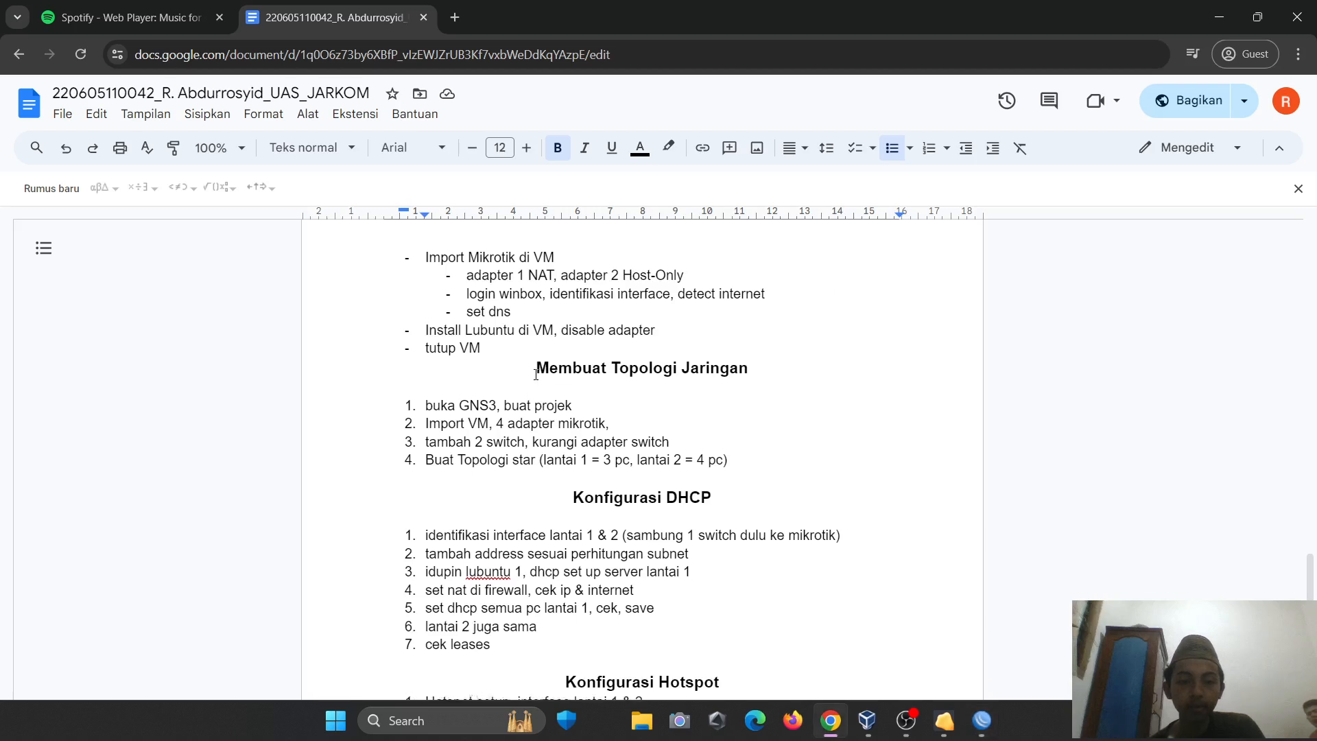
pyautogui.click(534, 312)
pyautogui.hotkey('alt', 'Tab')
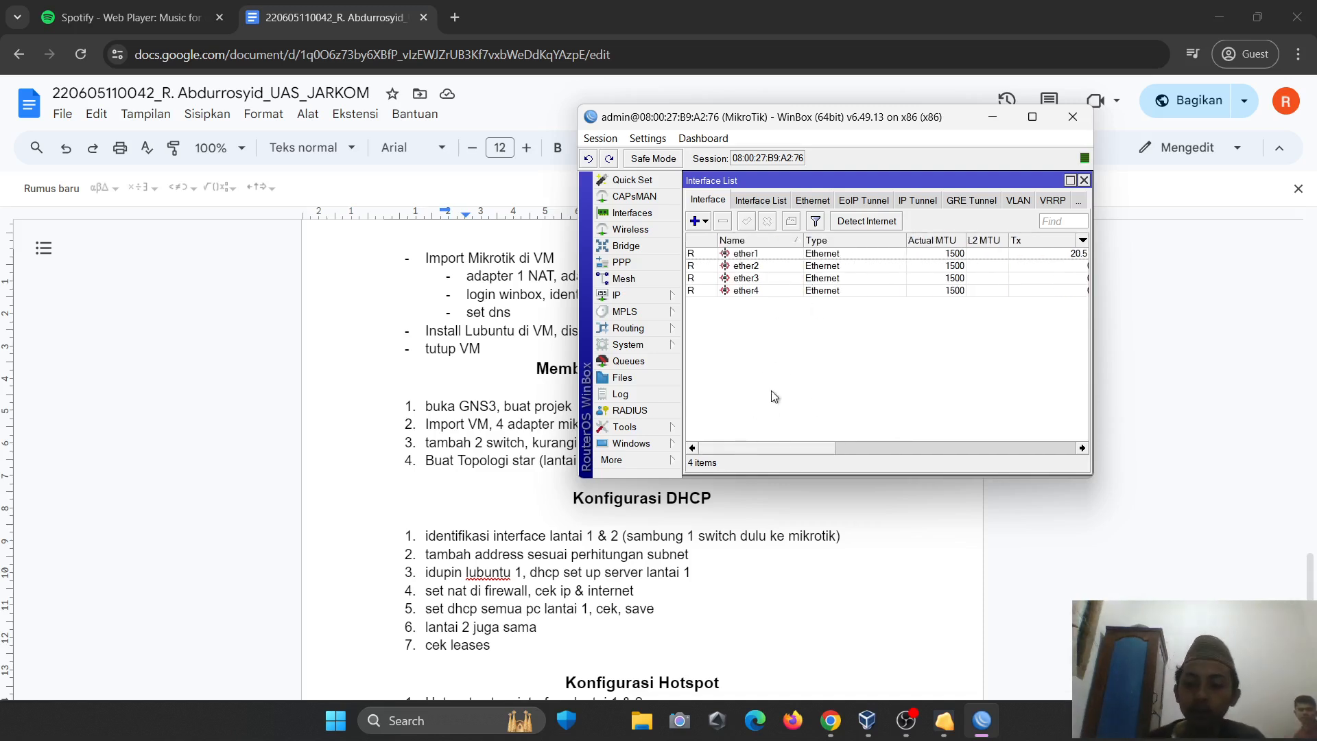
# - Rename interface ether1 to ether-HostOnly
pyautogui.moveTo(762, 444)
pyautogui.mouseDown()
pyautogui.moveTo(823, 445)
pyautogui.moveTo(769, 451)
pyautogui.mouseUp()
pyautogui.click(889, 255)
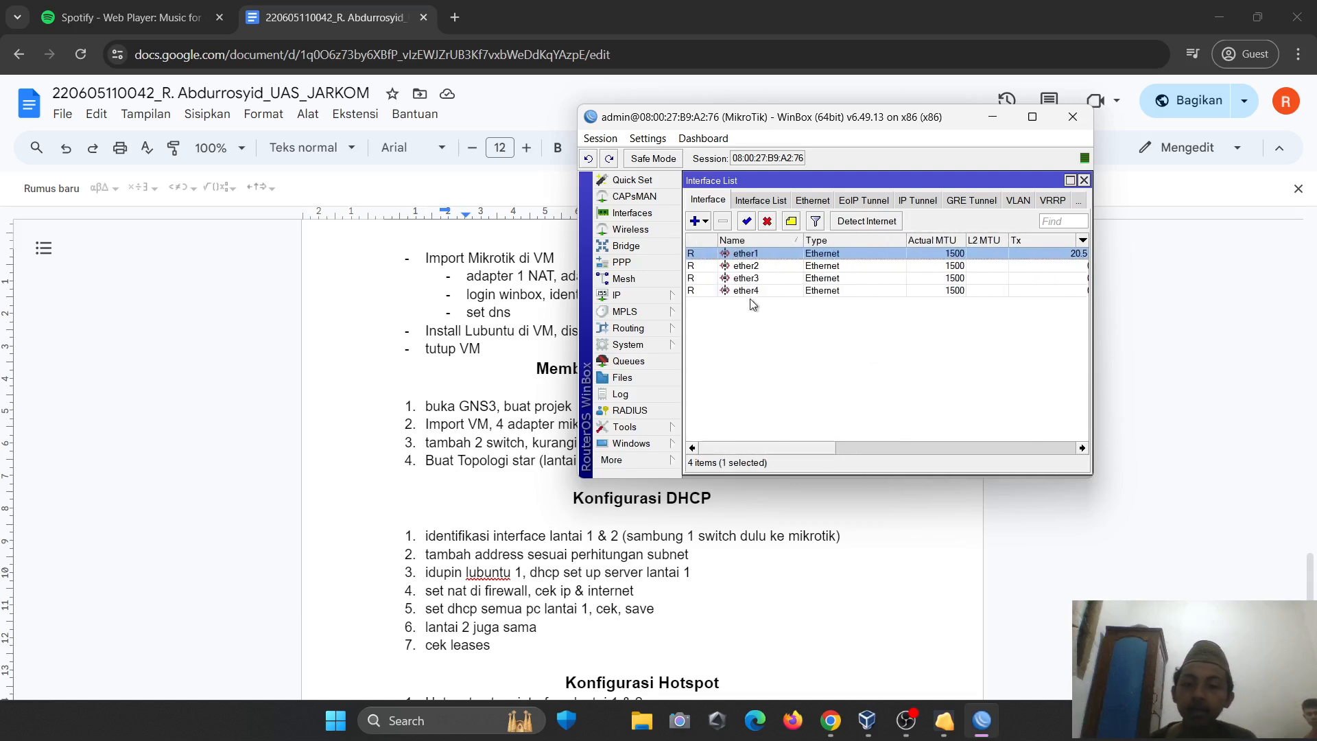
pyautogui.doubleClick(763, 254)
pyautogui.click(858, 216)
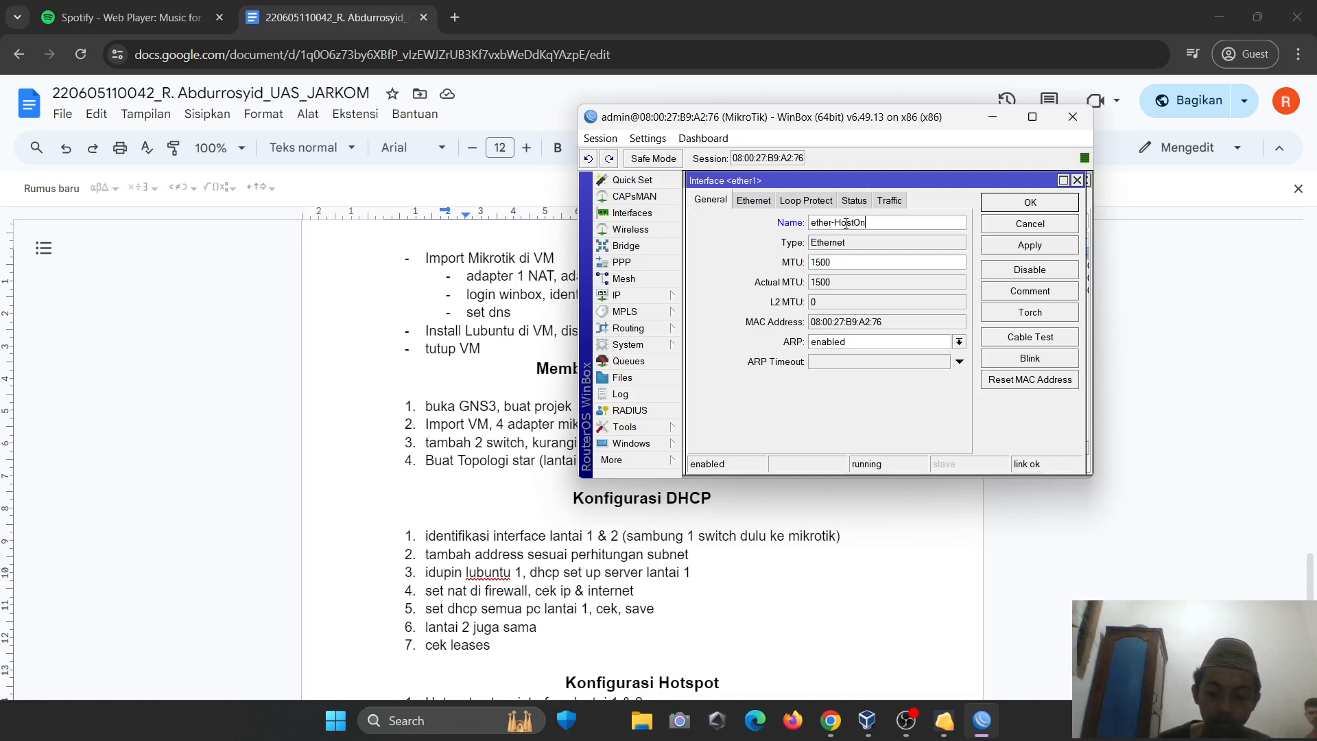
pyautogui.click(1009, 249)
pyautogui.click(1020, 205)
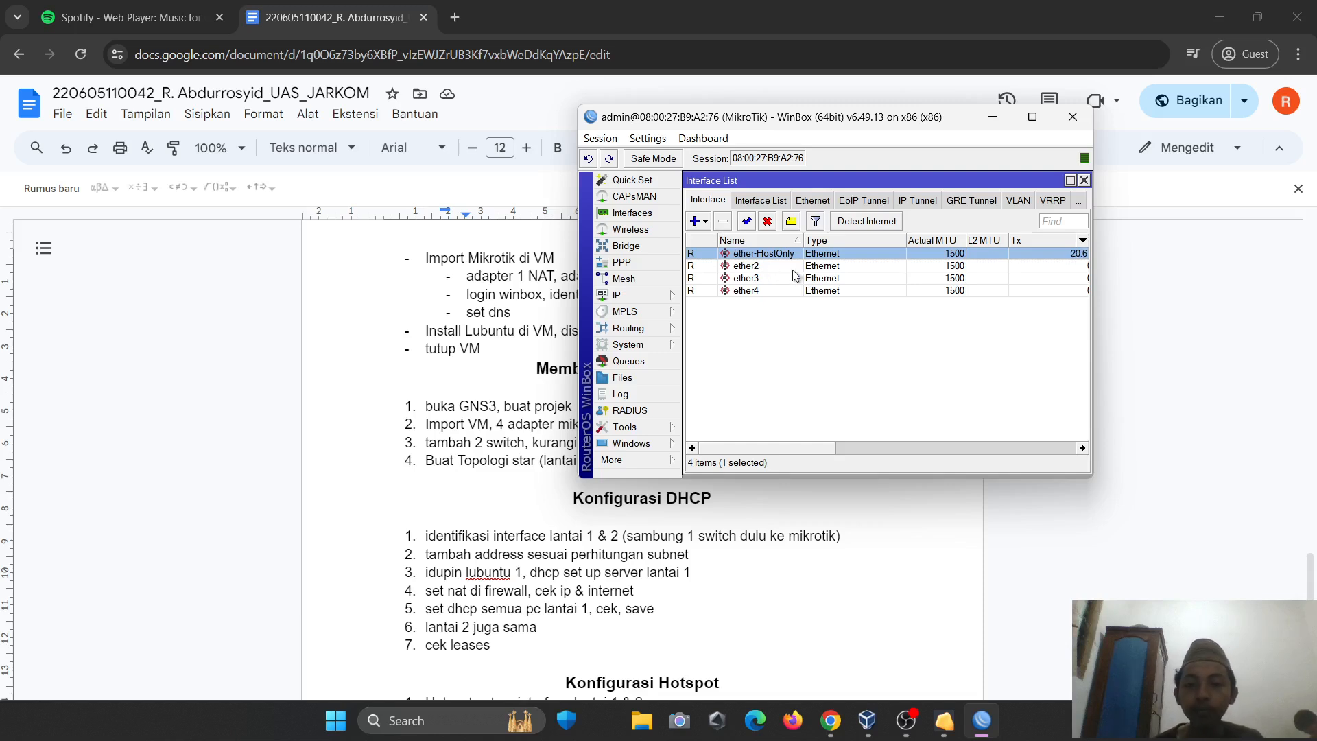
pyautogui.moveTo(757, 451)
pyautogui.mouseDown()
pyautogui.moveTo(859, 450)
pyautogui.moveTo(755, 450)
pyautogui.mouseUp()
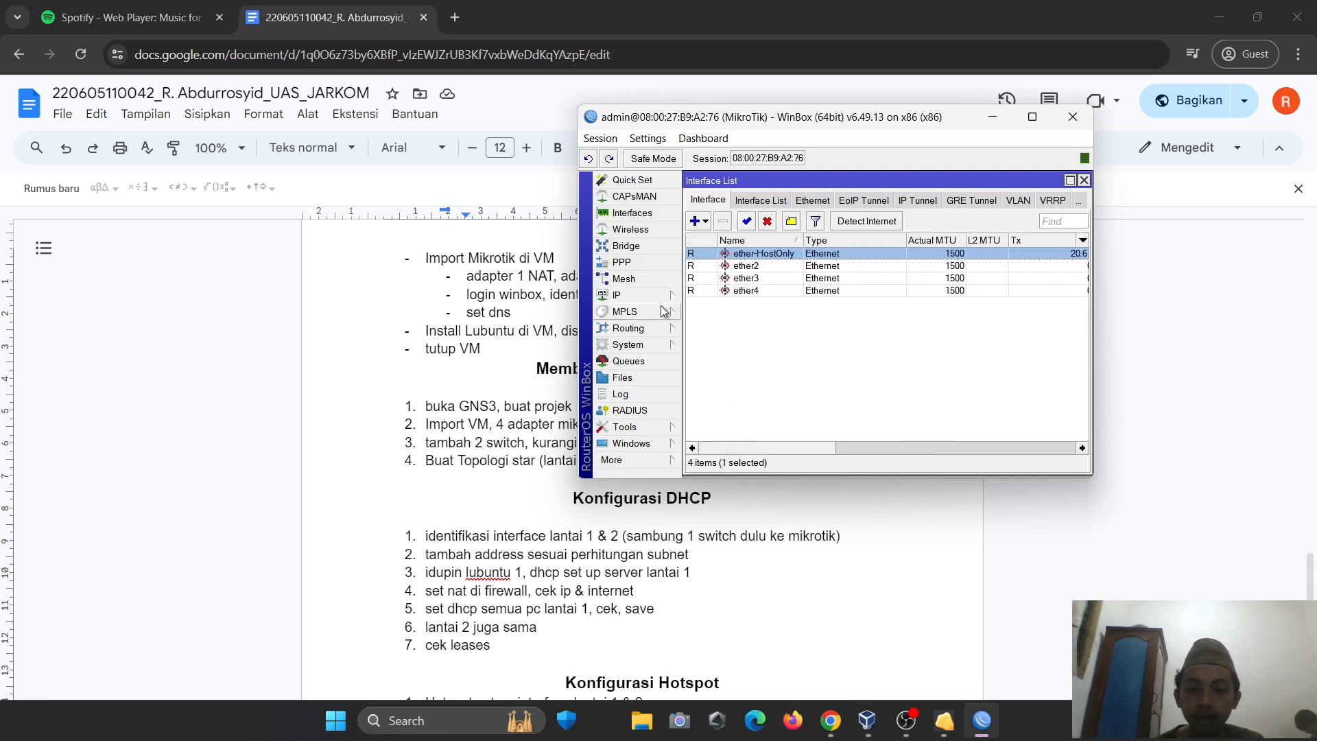
# - Set Detect Internet's detect and internet interface lists both to all
pyautogui.click(869, 223)
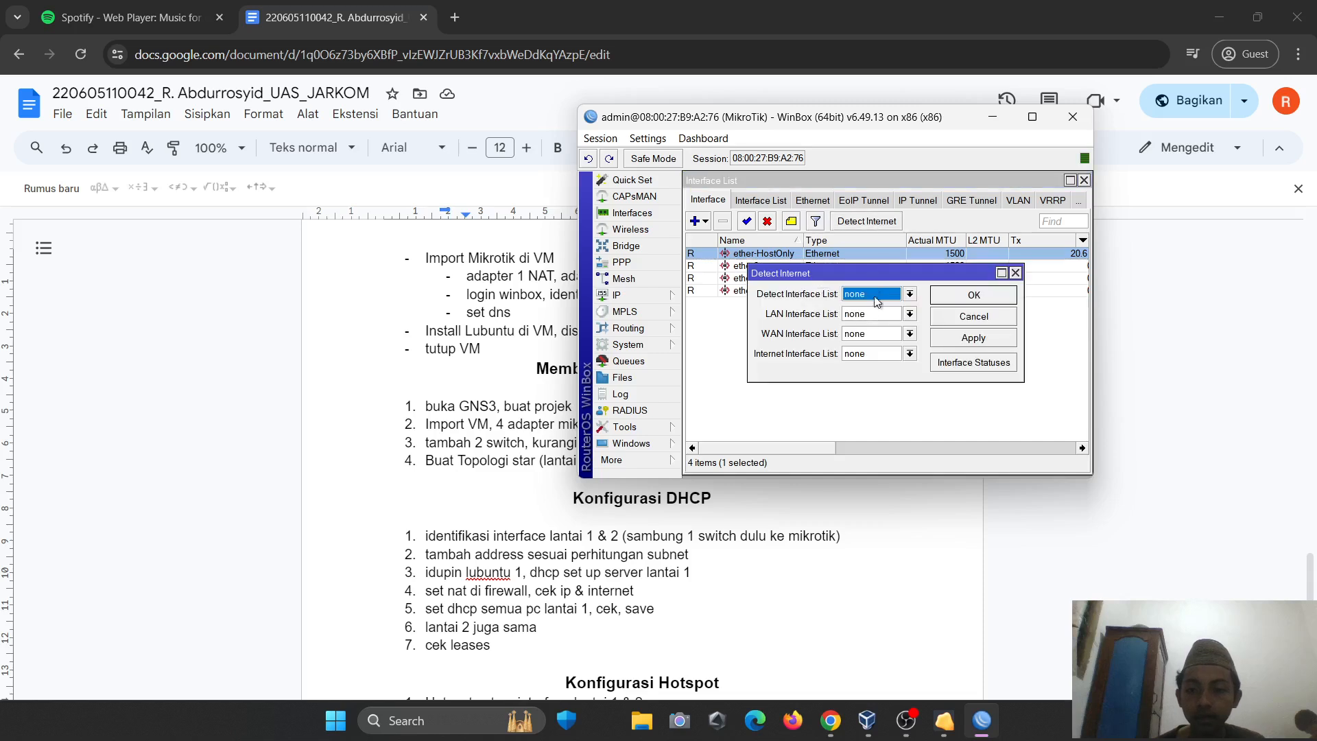
pyautogui.click(910, 294)
pyautogui.click(887, 313)
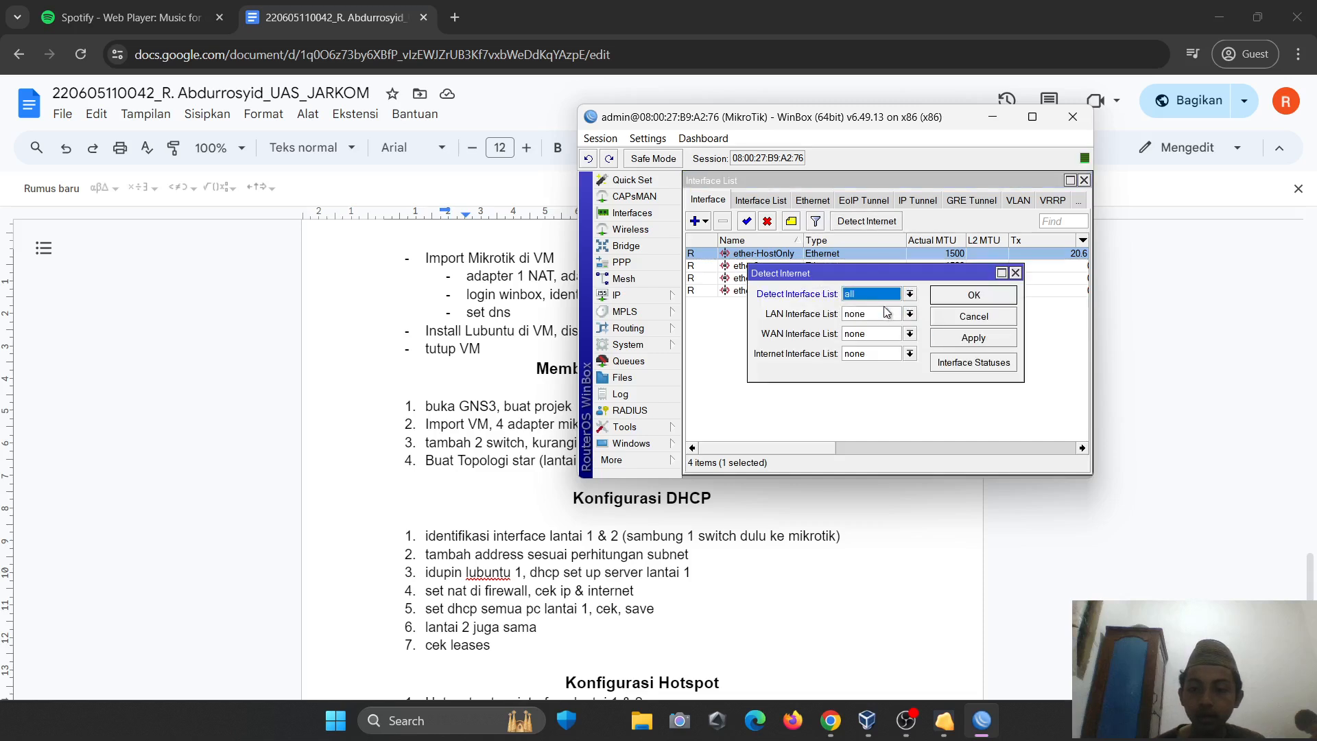
pyautogui.click(909, 354)
pyautogui.click(885, 372)
pyautogui.click(966, 340)
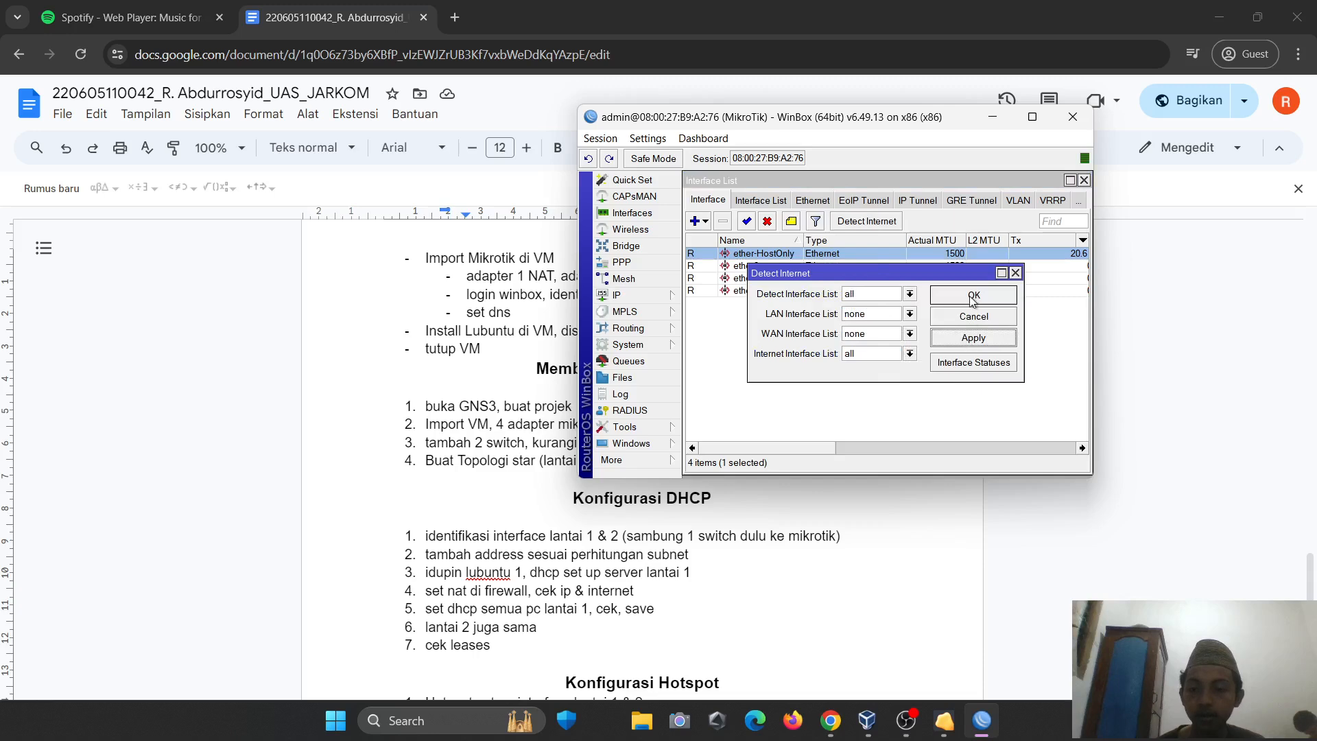
pyautogui.click(973, 297)
pyautogui.moveTo(777, 447); pyautogui.dragTo(793, 448)
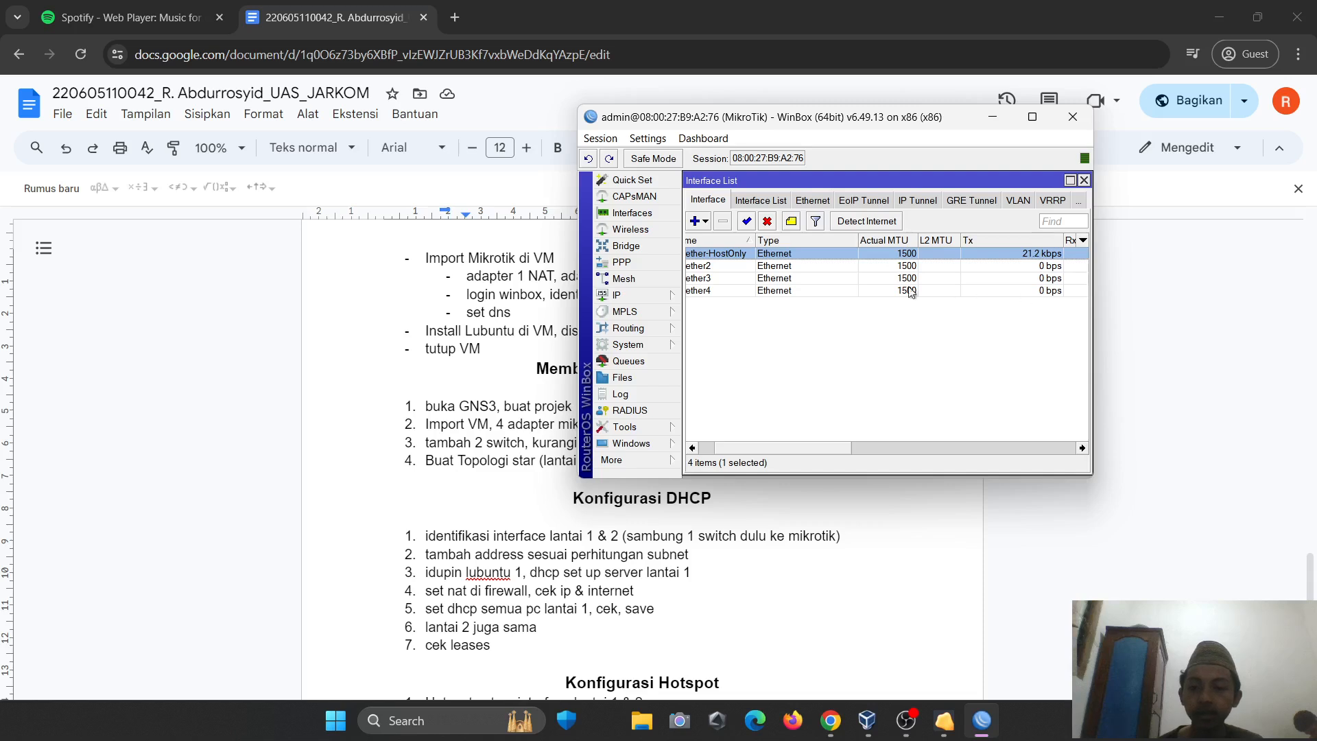
# - Confirm ether4 holds 10.0.2.15/24 in IP Addresses and rename it ether-internet
pyautogui.click(620, 299)
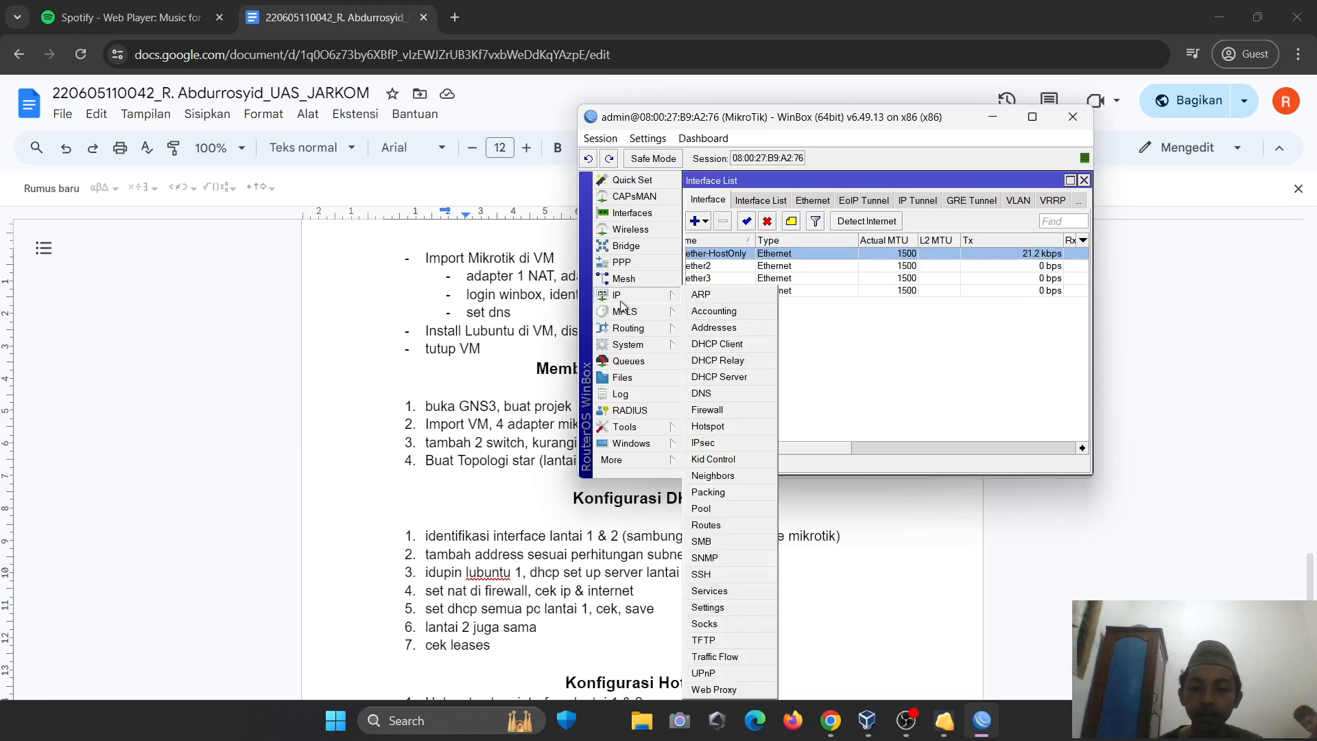
pyautogui.click(734, 327)
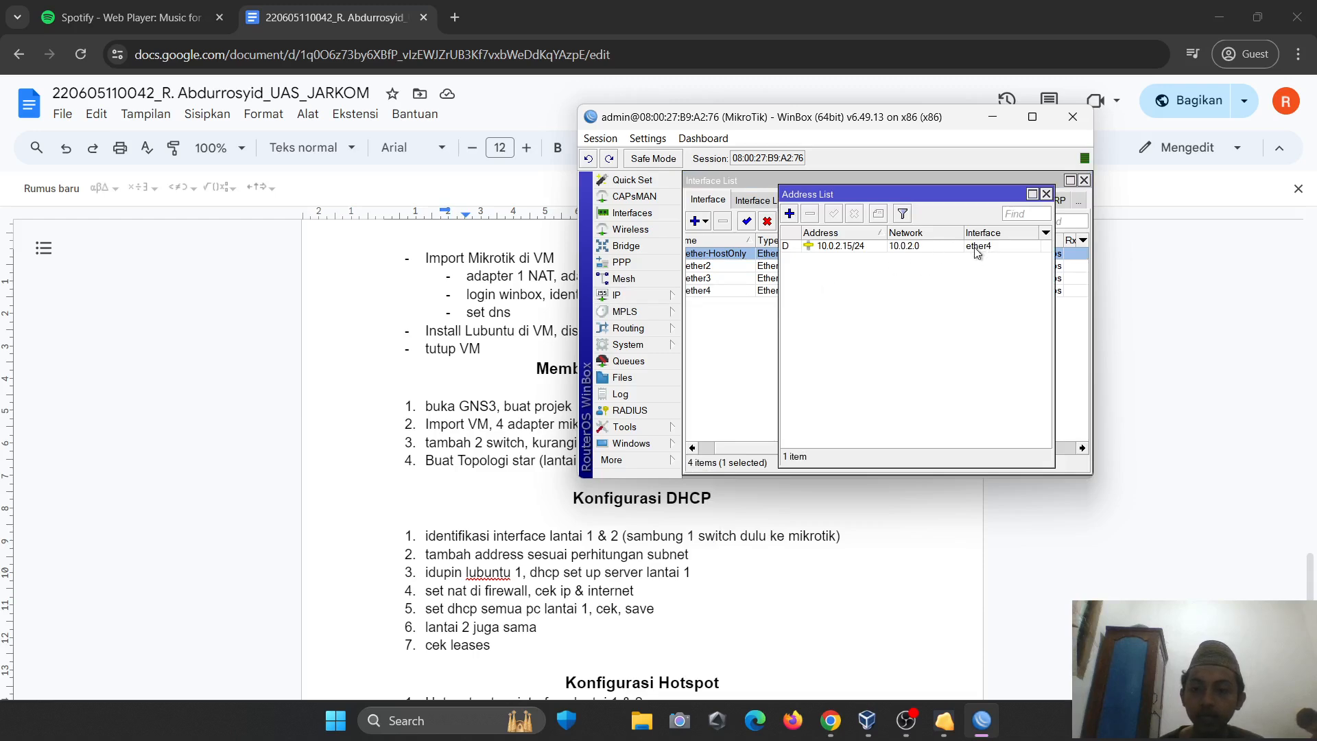
pyautogui.click(1045, 194)
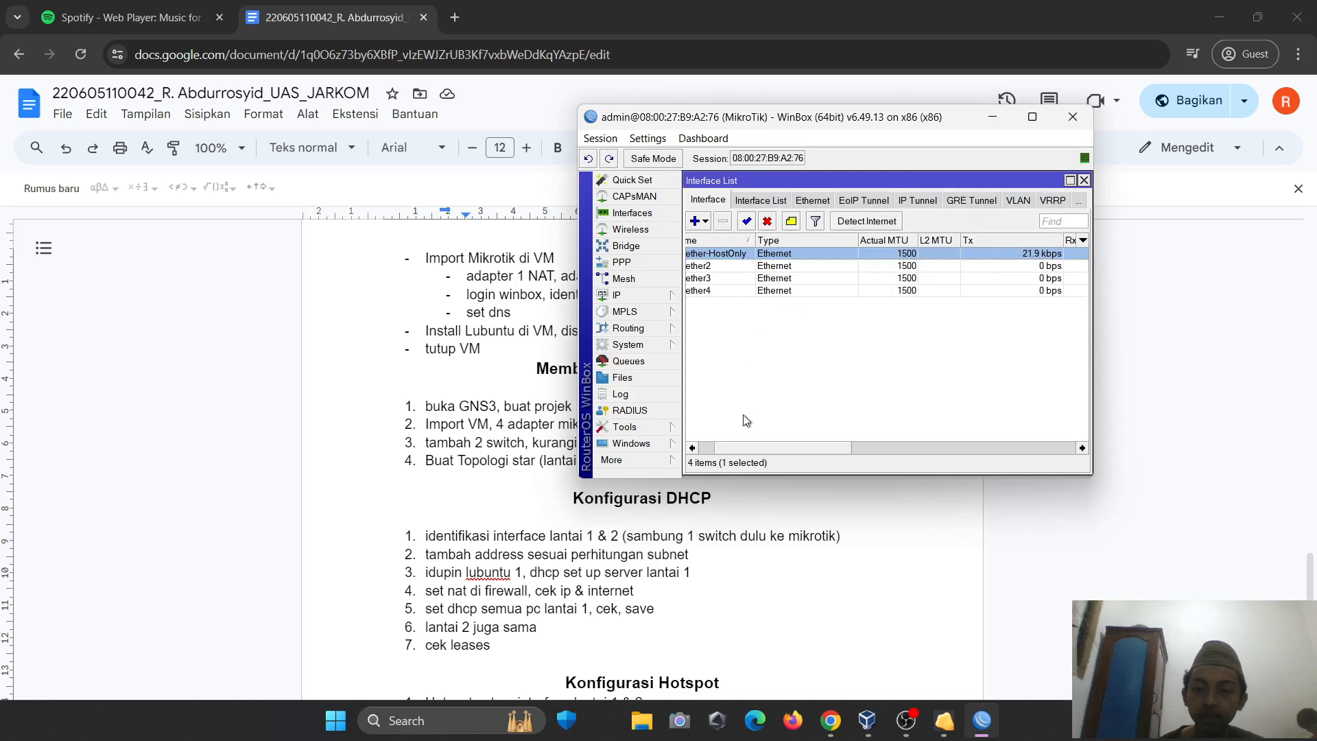
pyautogui.doubleClick(729, 290)
pyautogui.click(911, 218)
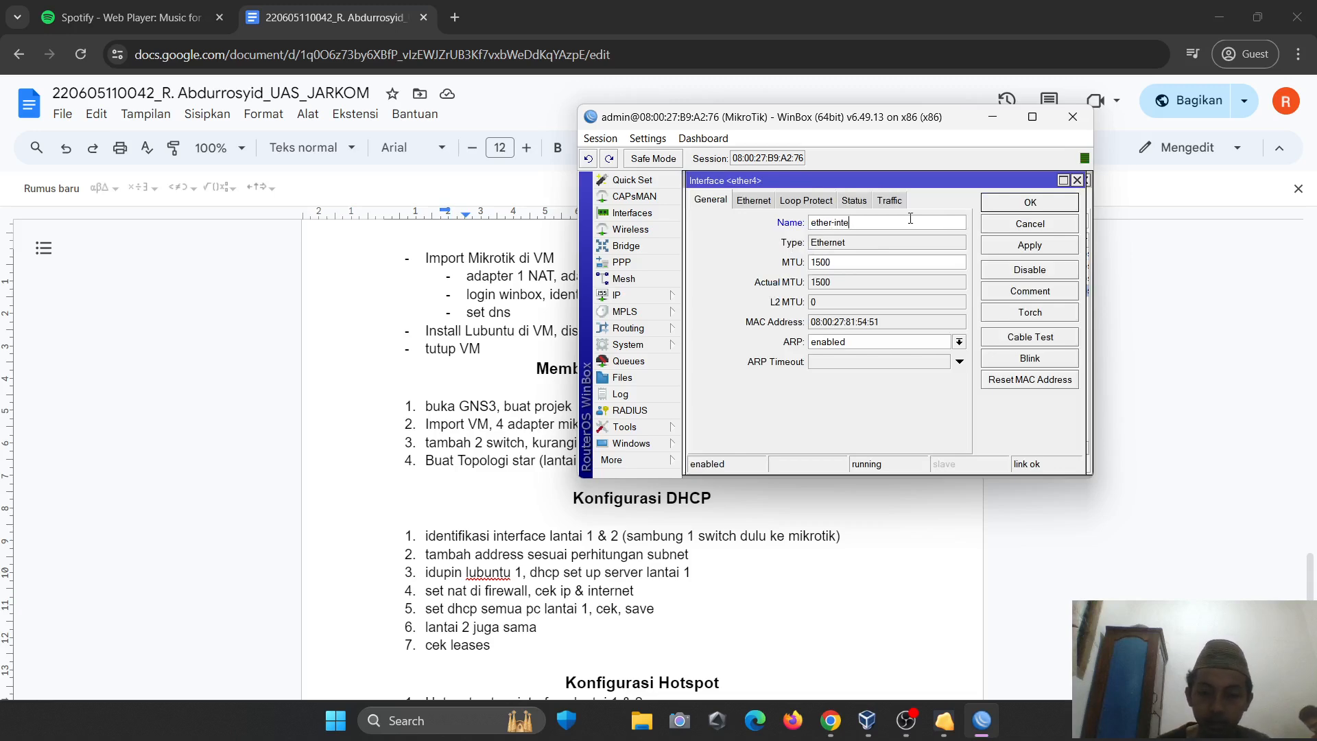
pyautogui.click(1029, 246)
pyautogui.click(1026, 206)
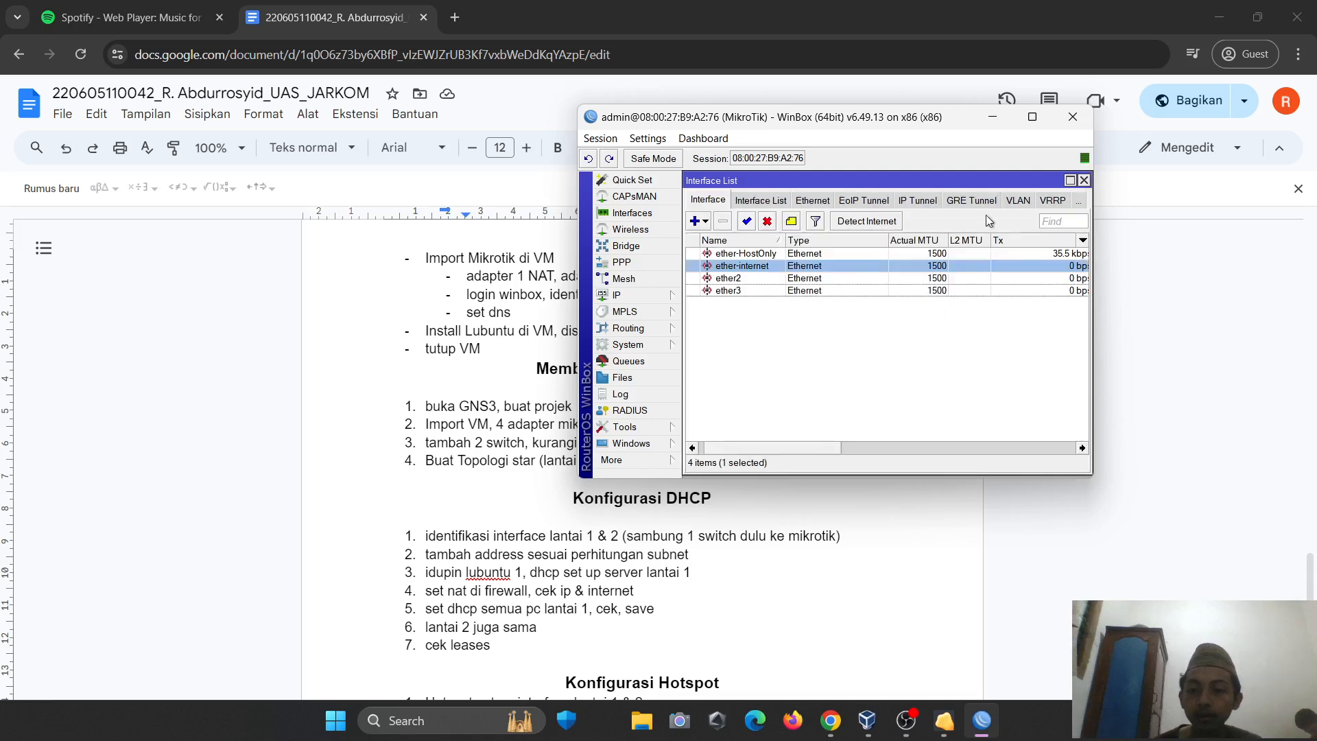
# - Look over interfaces ether2 and ether3, then close the interface list
pyautogui.click(727, 278)
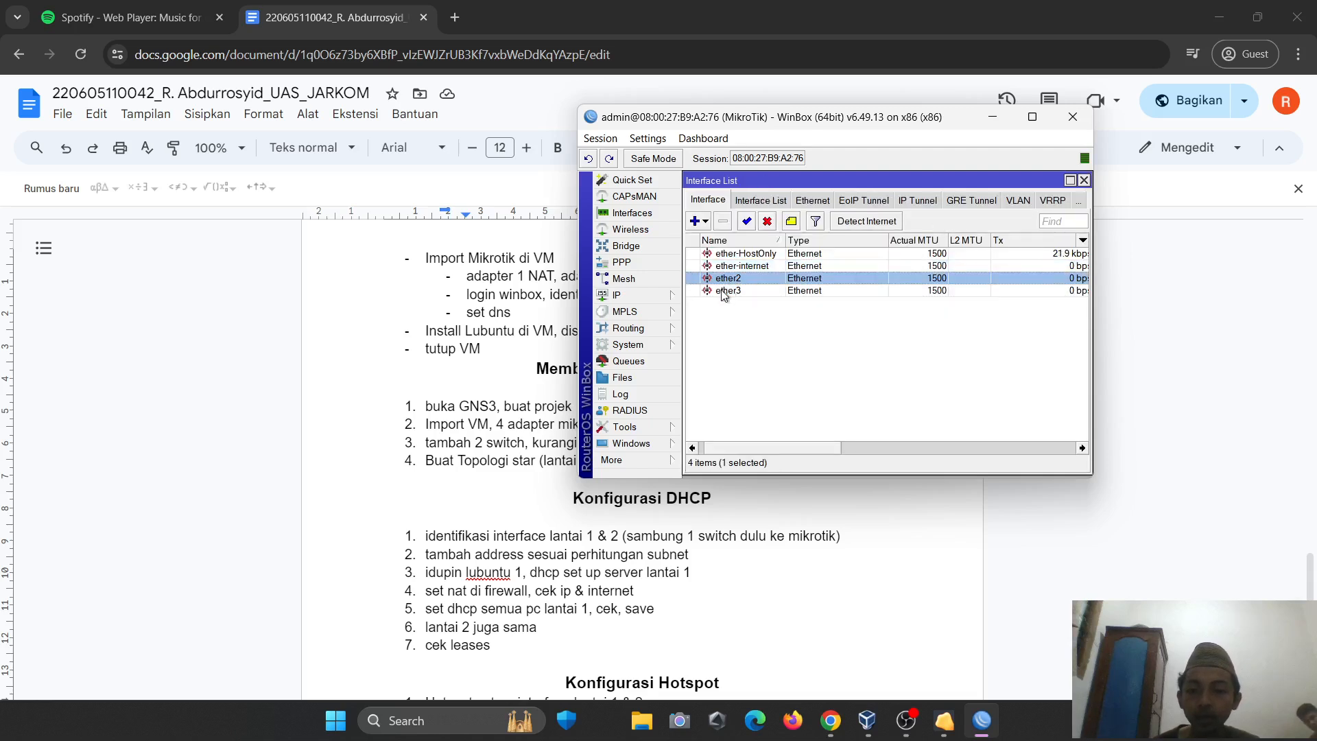
pyautogui.click(723, 290)
pyautogui.click(731, 280)
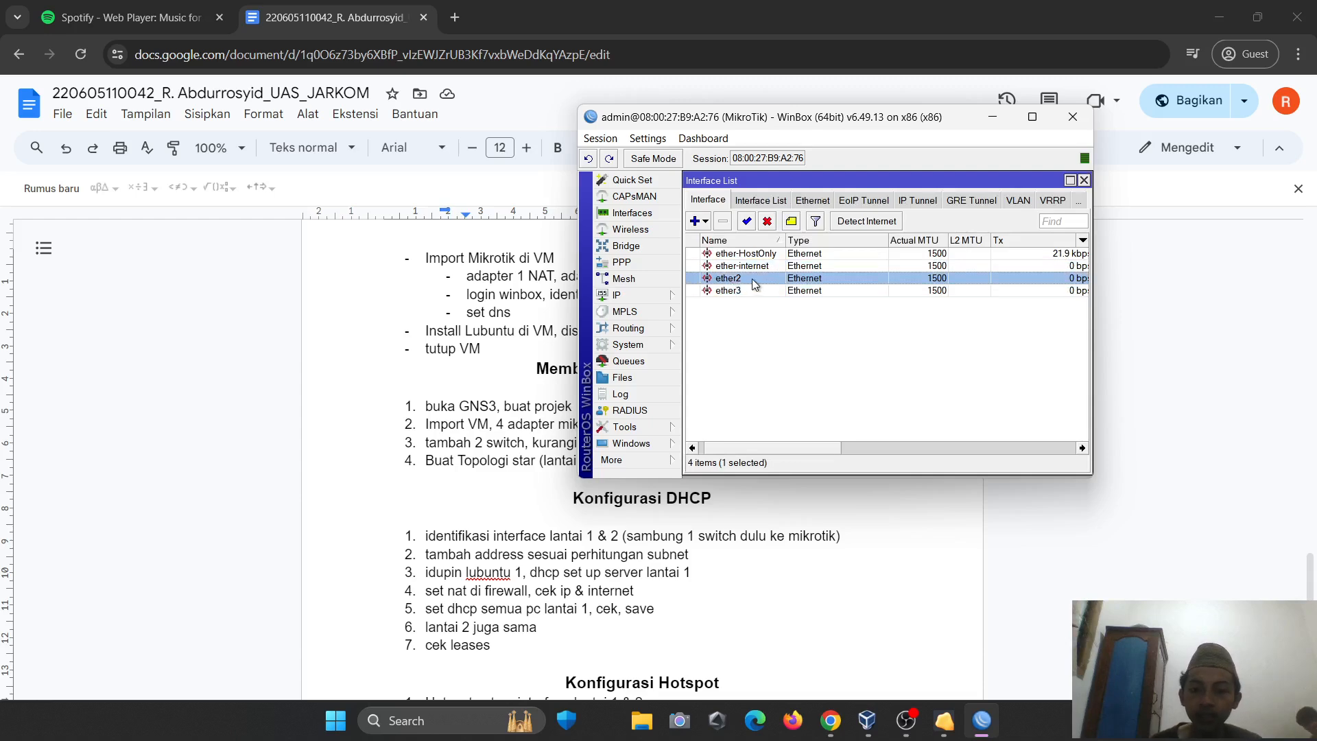
pyautogui.click(740, 295)
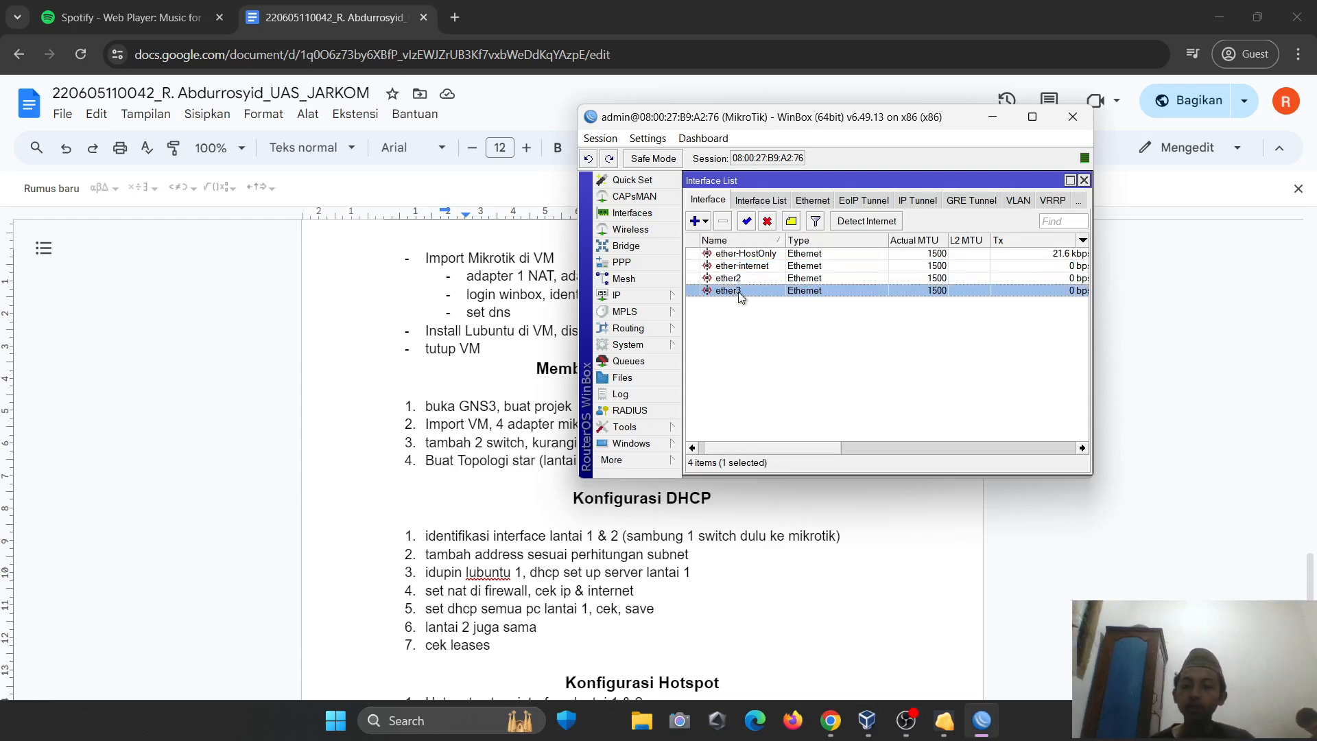
pyautogui.click(1084, 180)
pyautogui.click(627, 296)
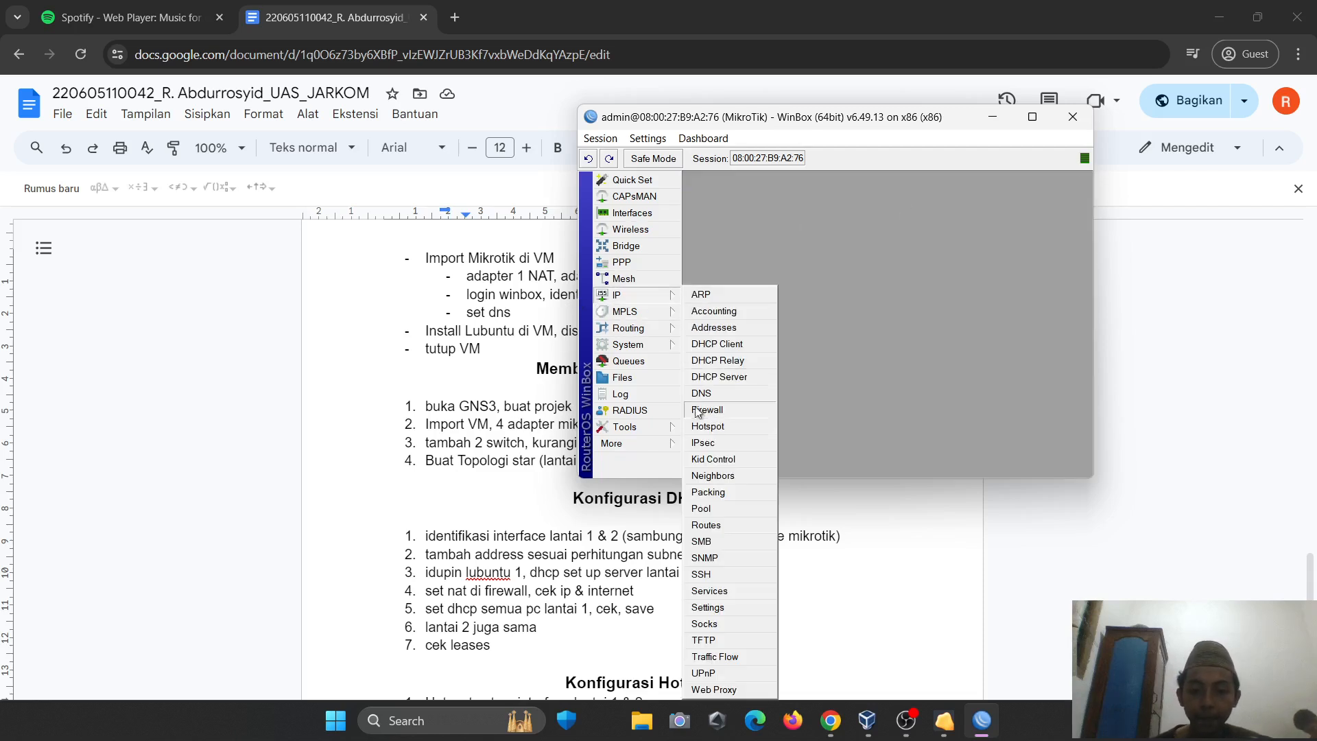
# - Set DNS servers 8.8.8.8 and 8.8.4.4 with Allow Remote Requests enabled
pyautogui.click(715, 393)
pyautogui.click(884, 202)
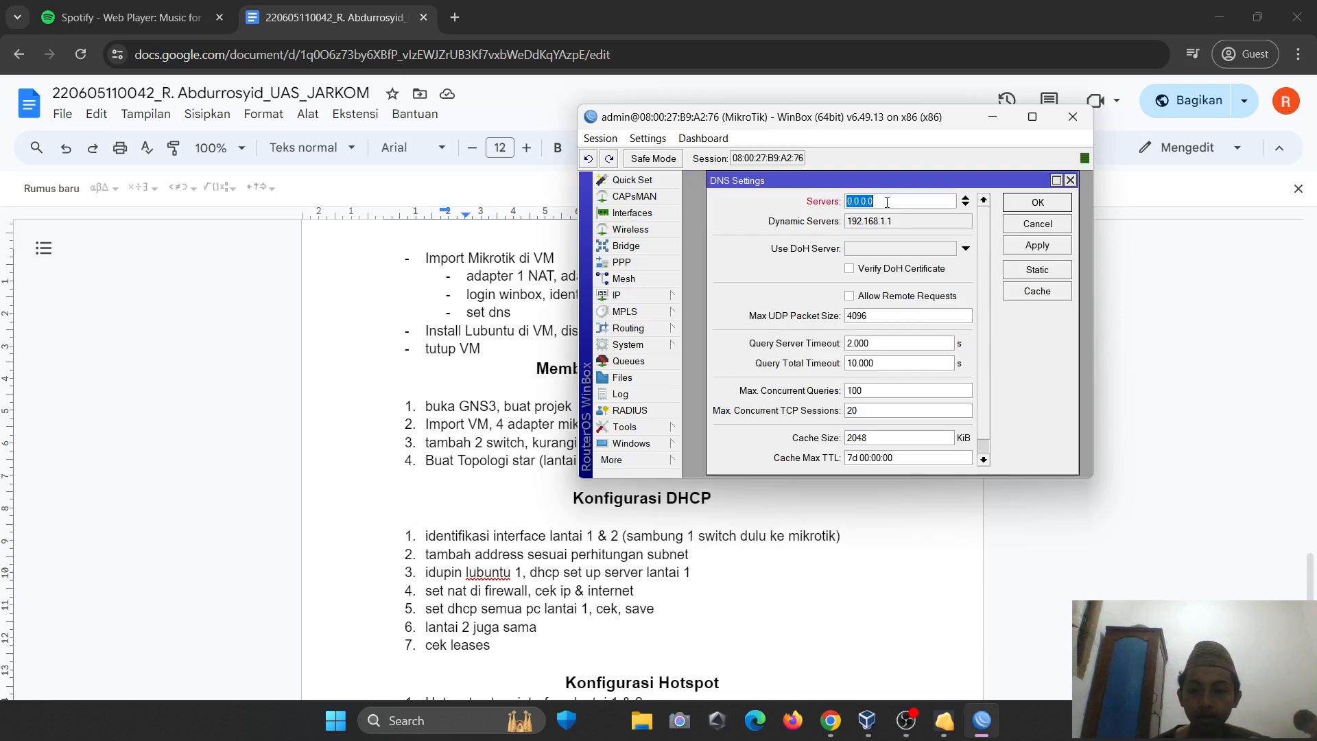
pyautogui.write('8.8.8.8')
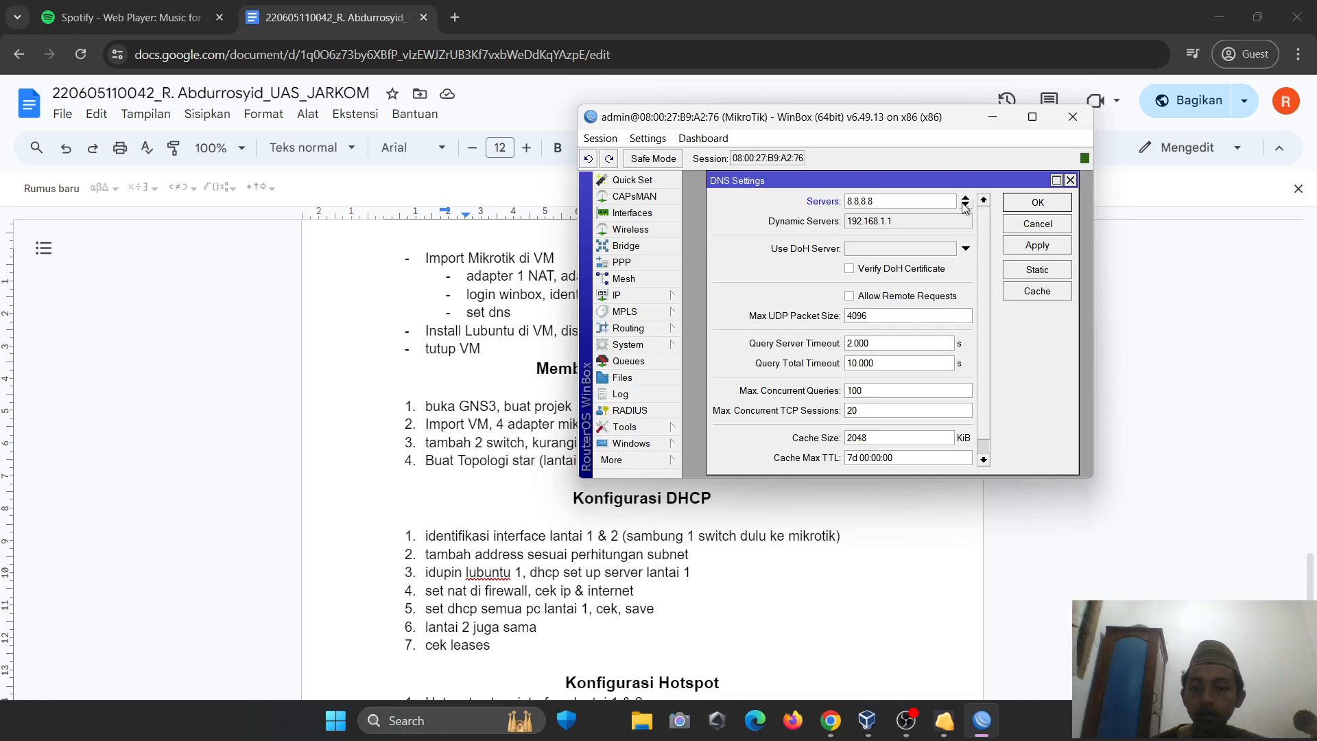
pyautogui.click(965, 206)
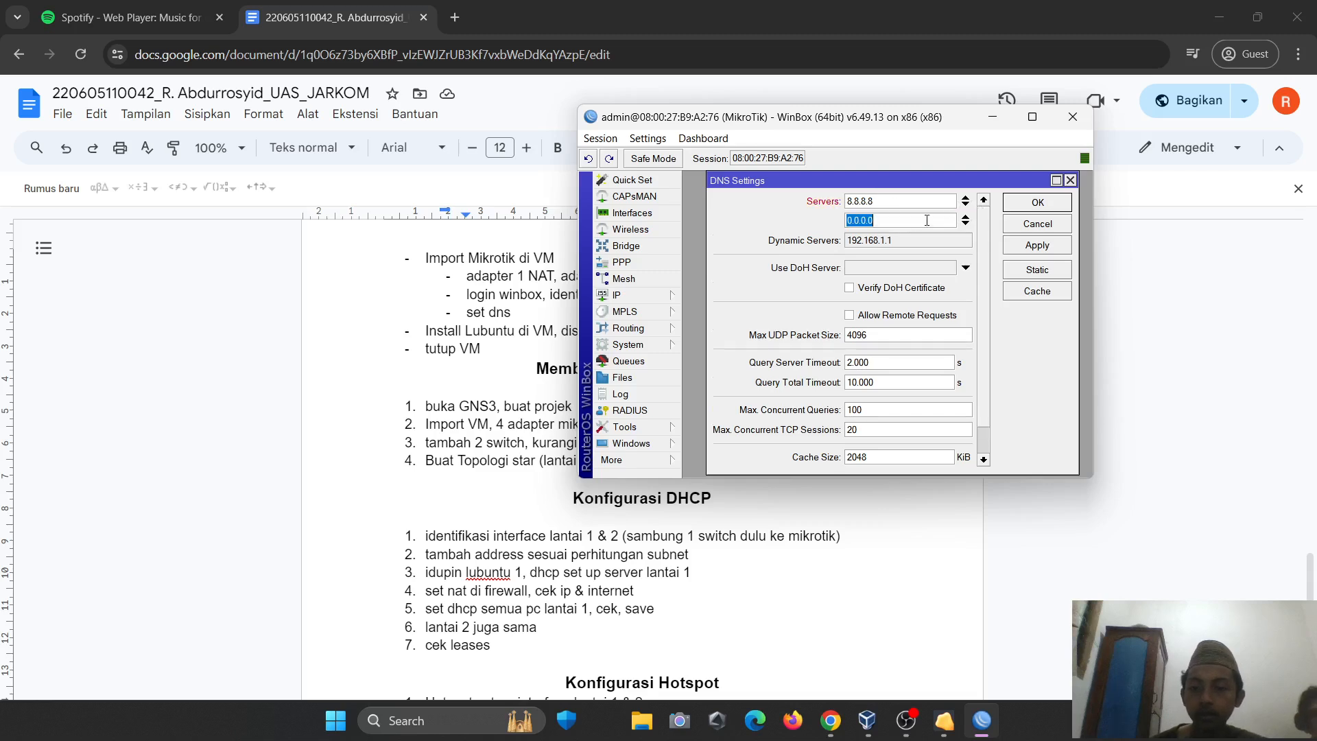
pyautogui.write('8.8.4.4')
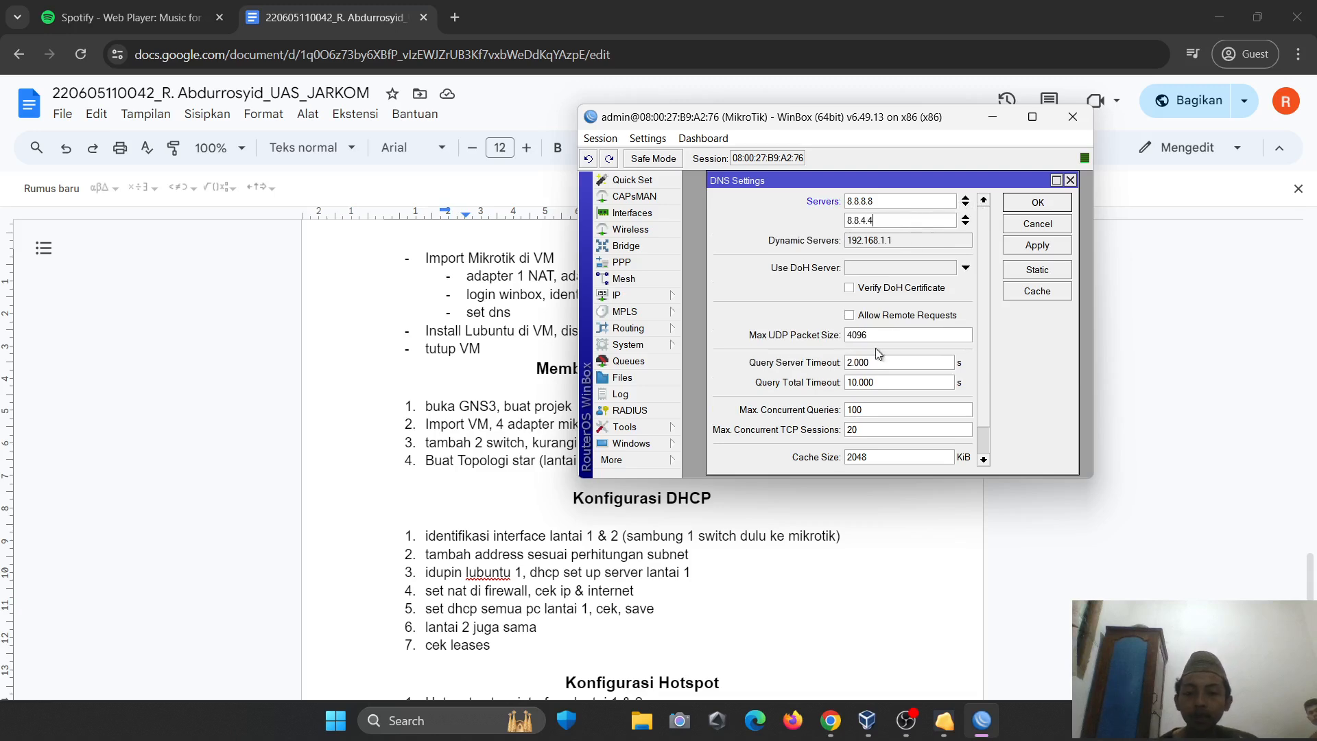
pyautogui.click(850, 316)
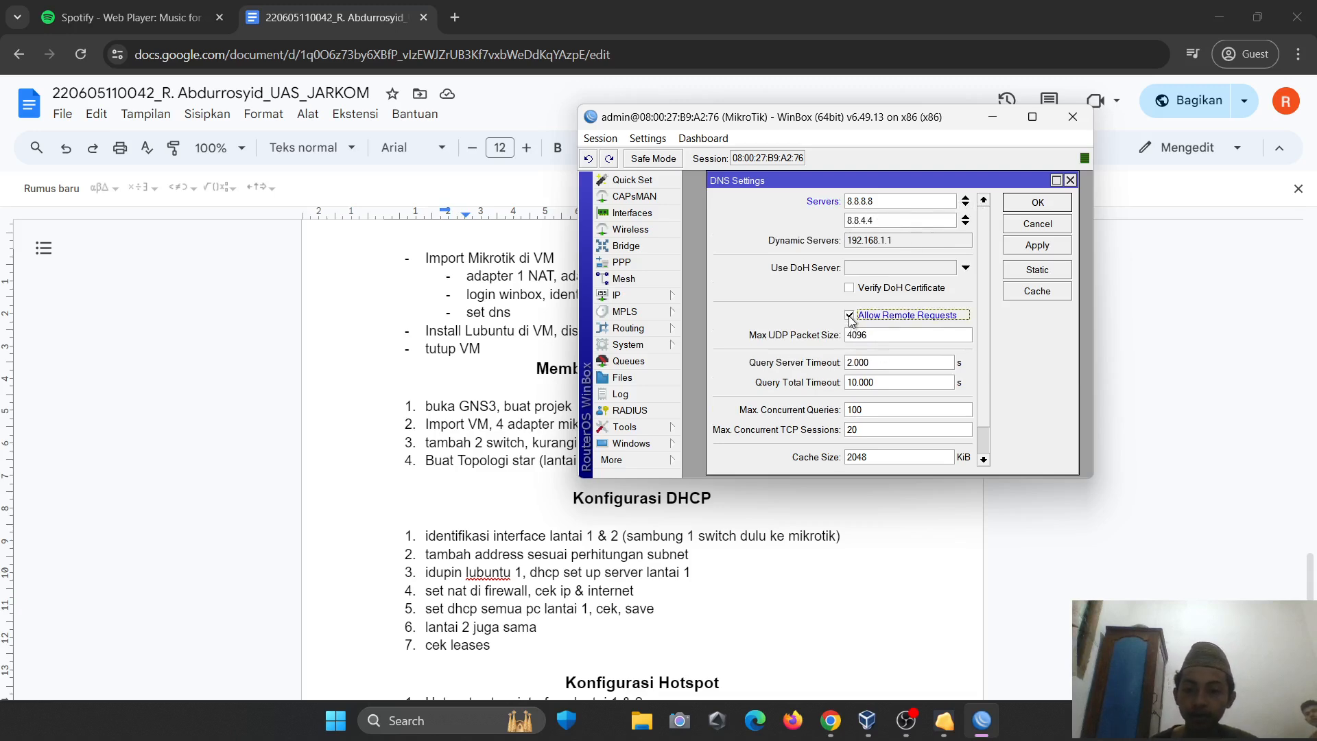
pyautogui.click(1033, 245)
pyautogui.click(1035, 209)
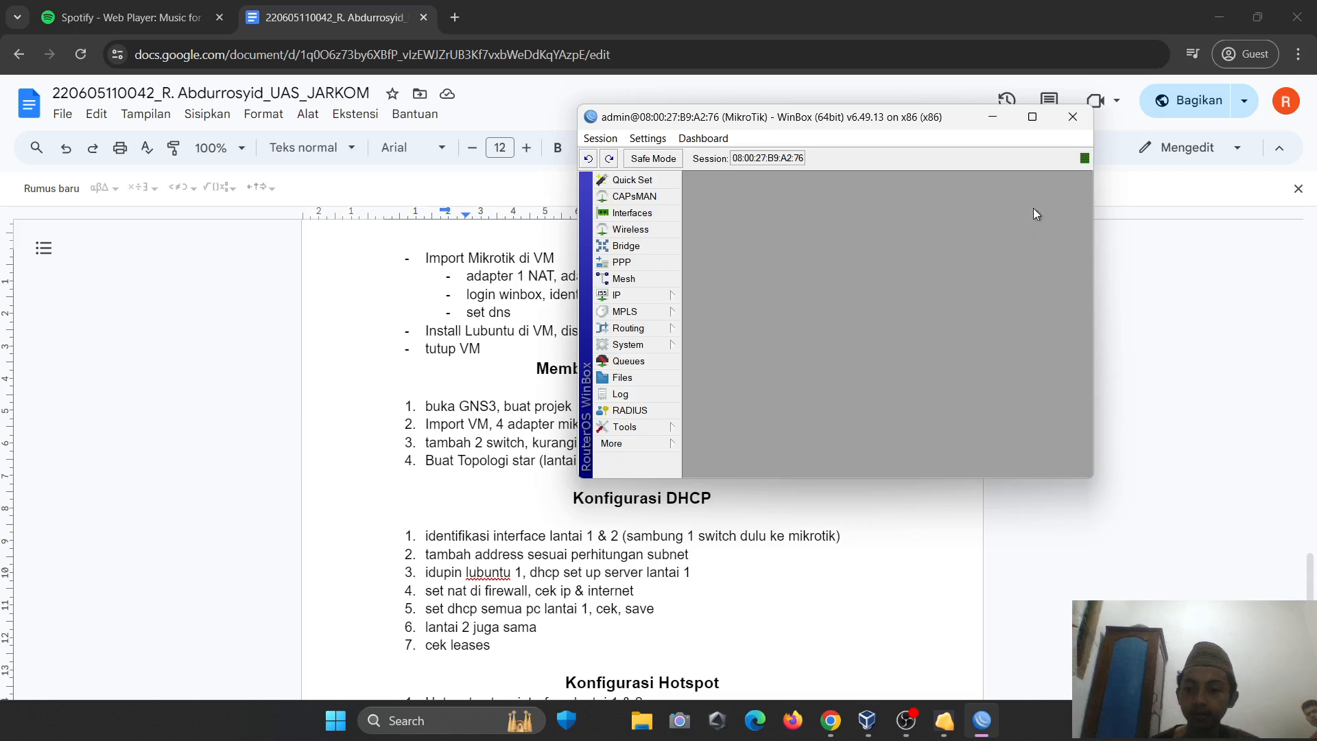
# - Check the DHCP client, then ping 8.8.8.8 for 4 of 4 replies with 0% loss
pyautogui.click(623, 298)
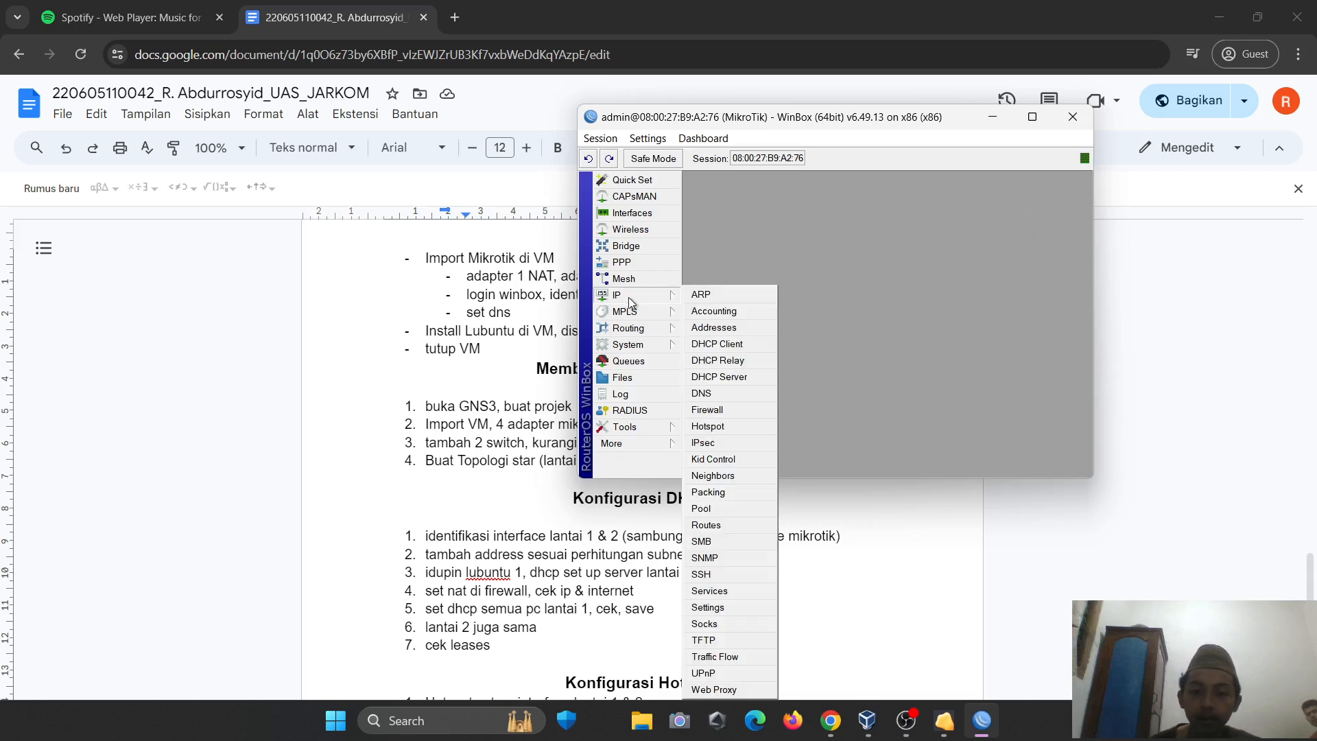
pyautogui.click(725, 347)
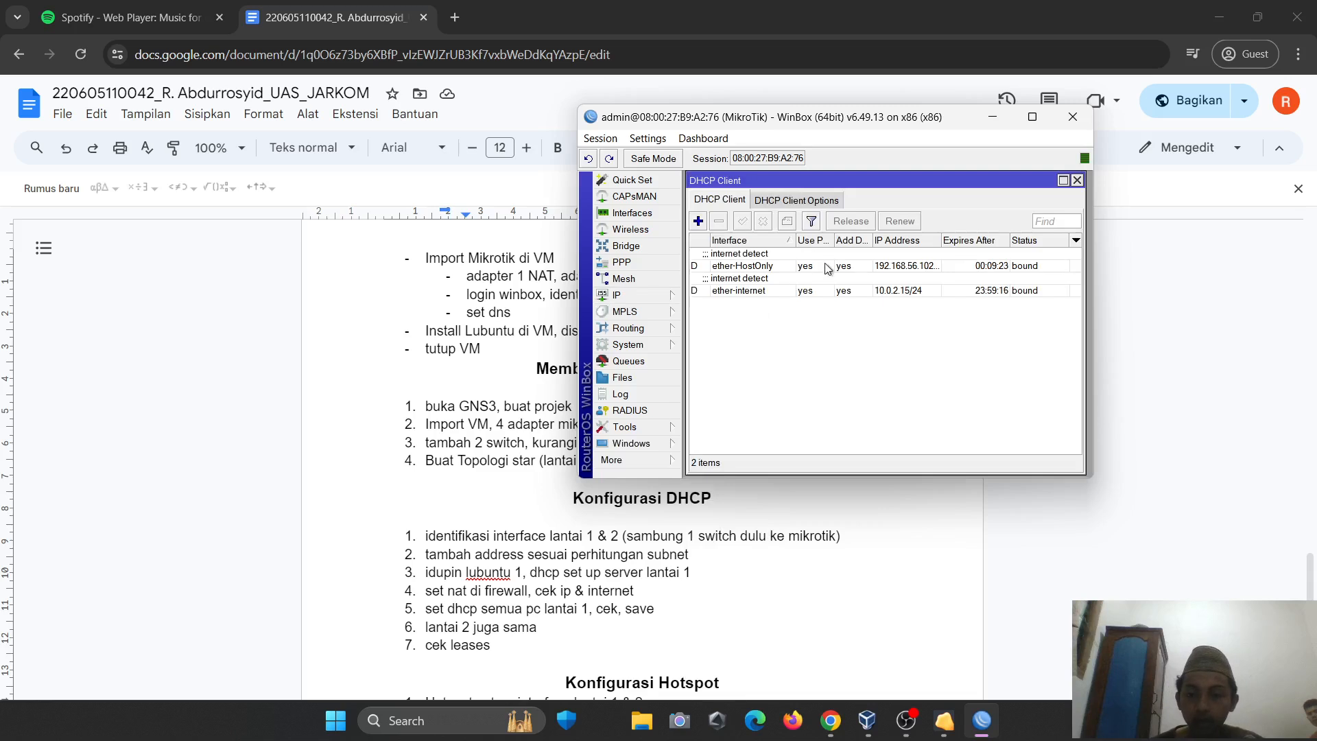
pyautogui.click(1077, 180)
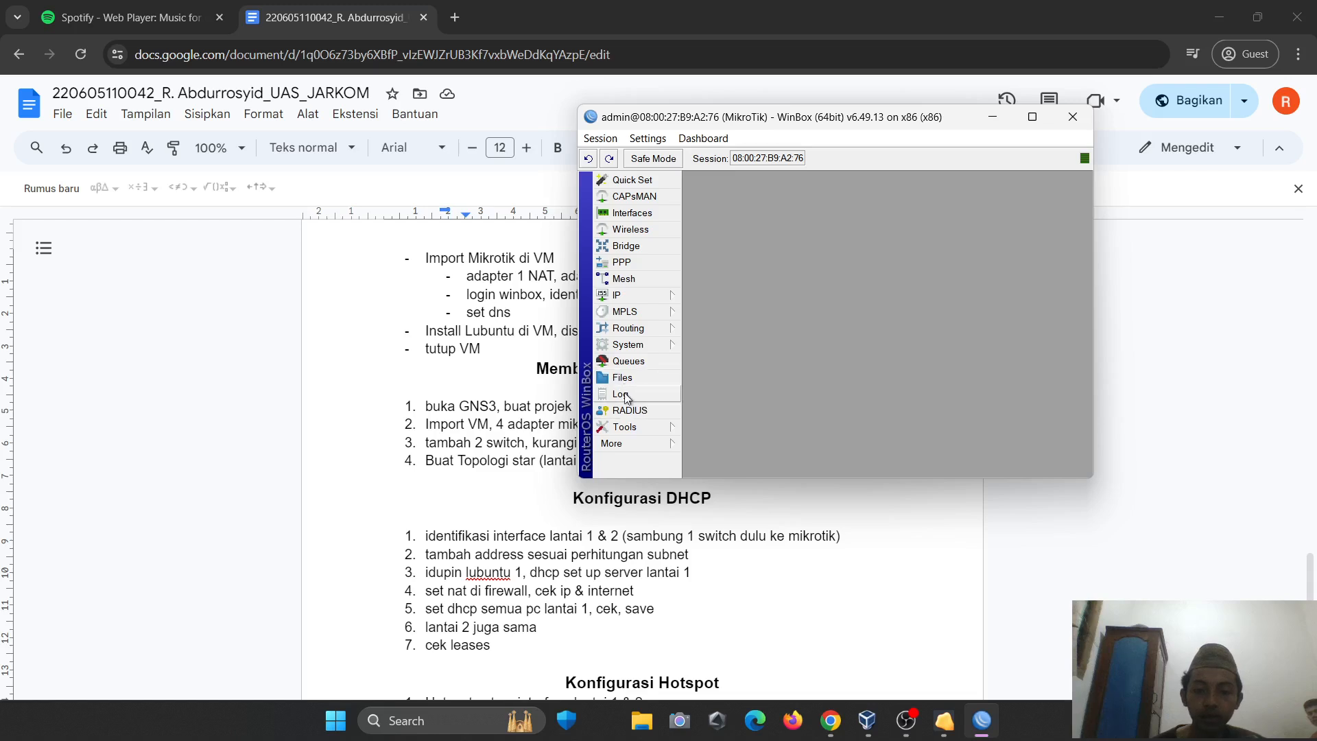
pyautogui.click(635, 428)
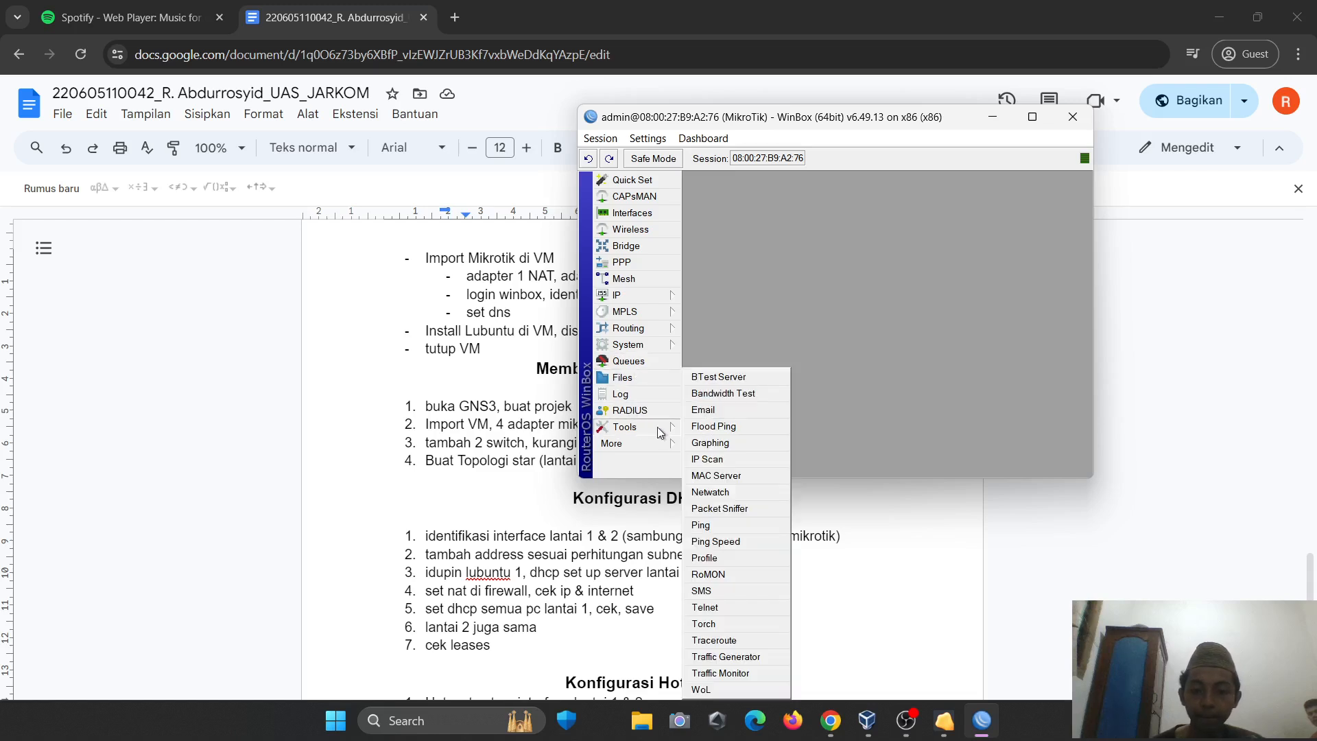
pyautogui.click(716, 514)
pyautogui.write('8')
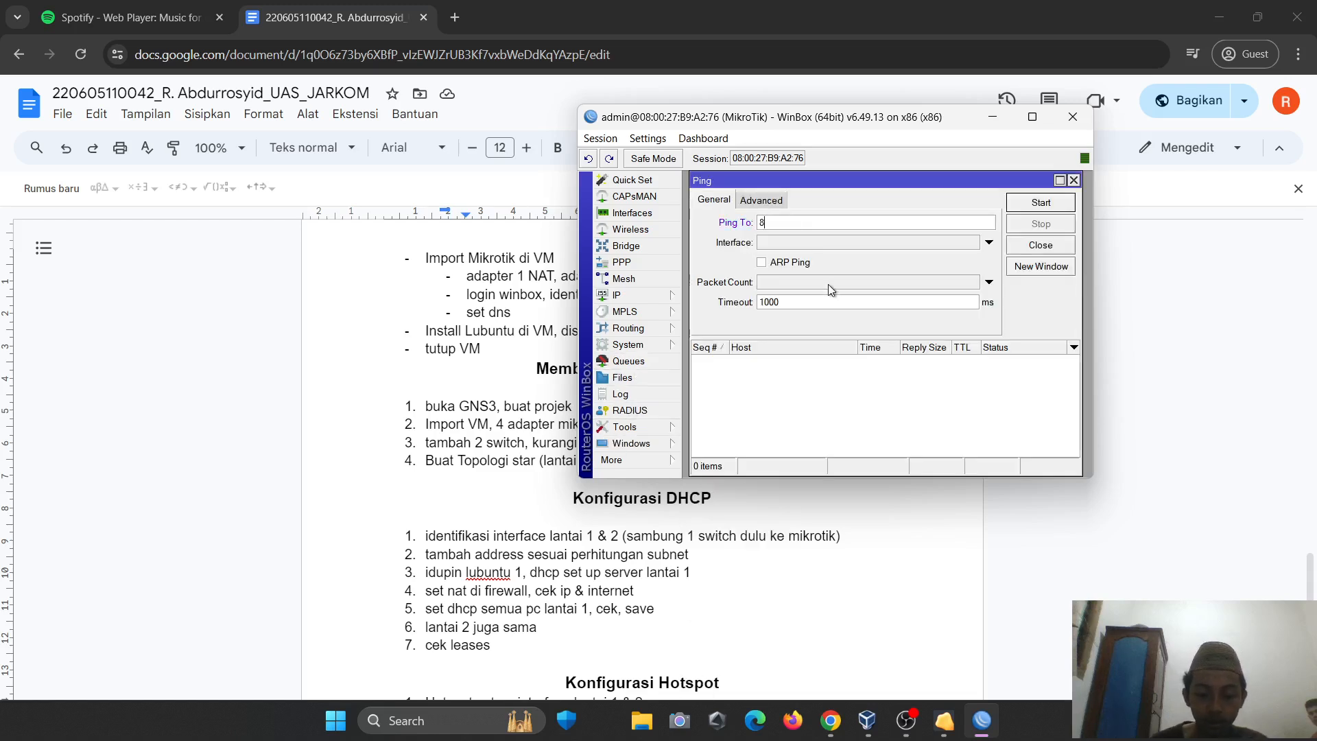
pyautogui.write('.8.8.8')
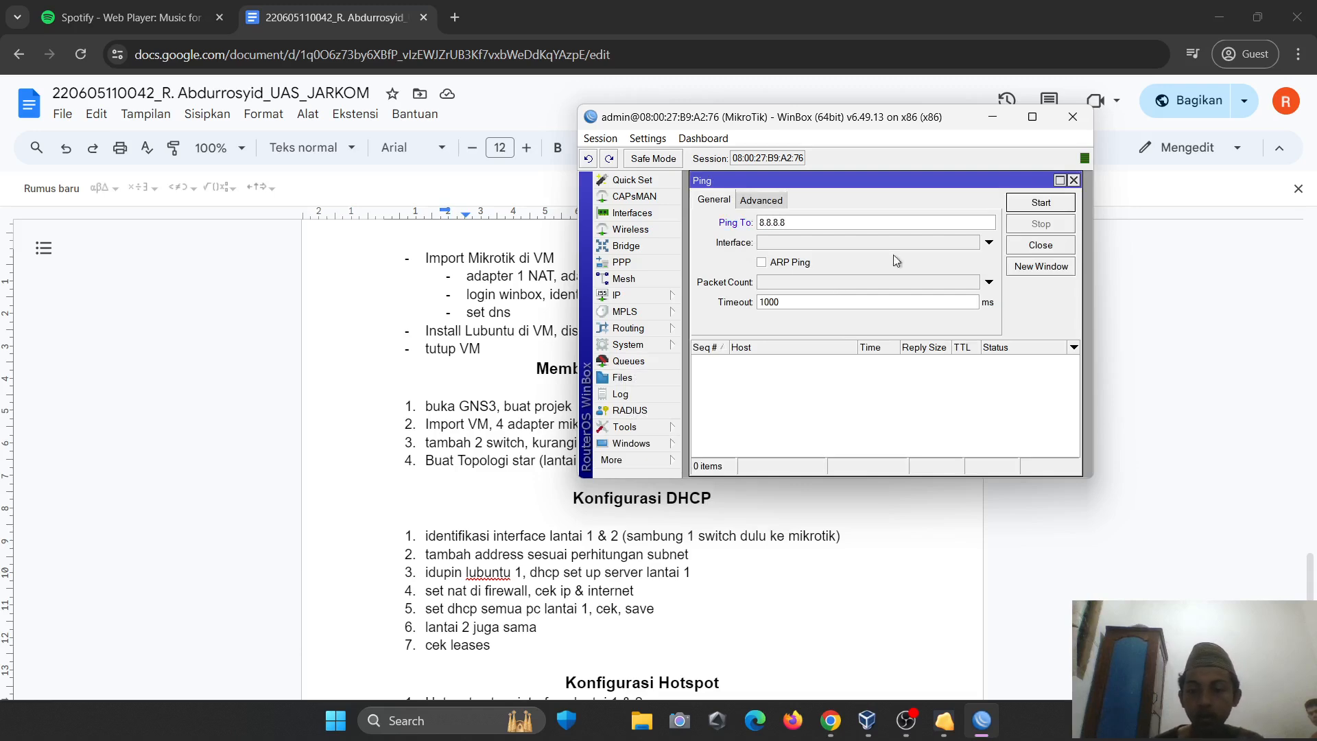
pyautogui.click(1022, 206)
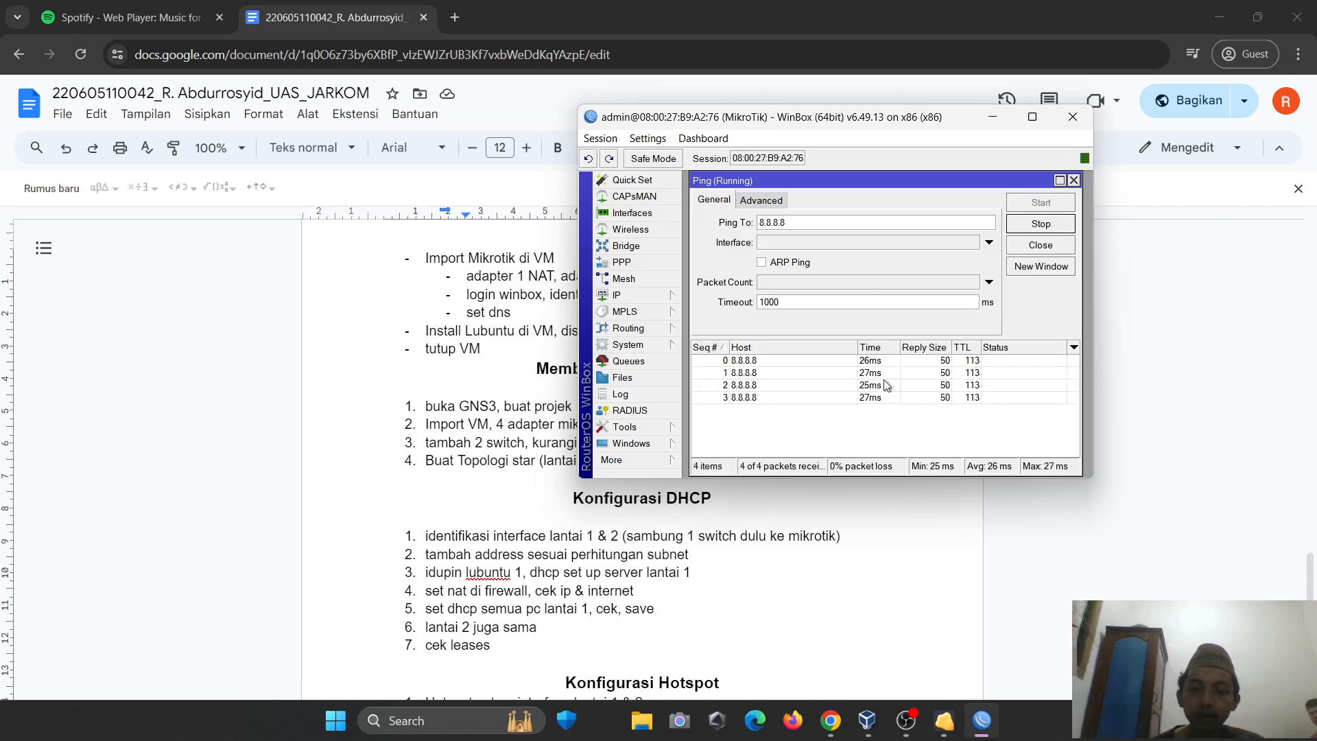
pyautogui.click(1022, 247)
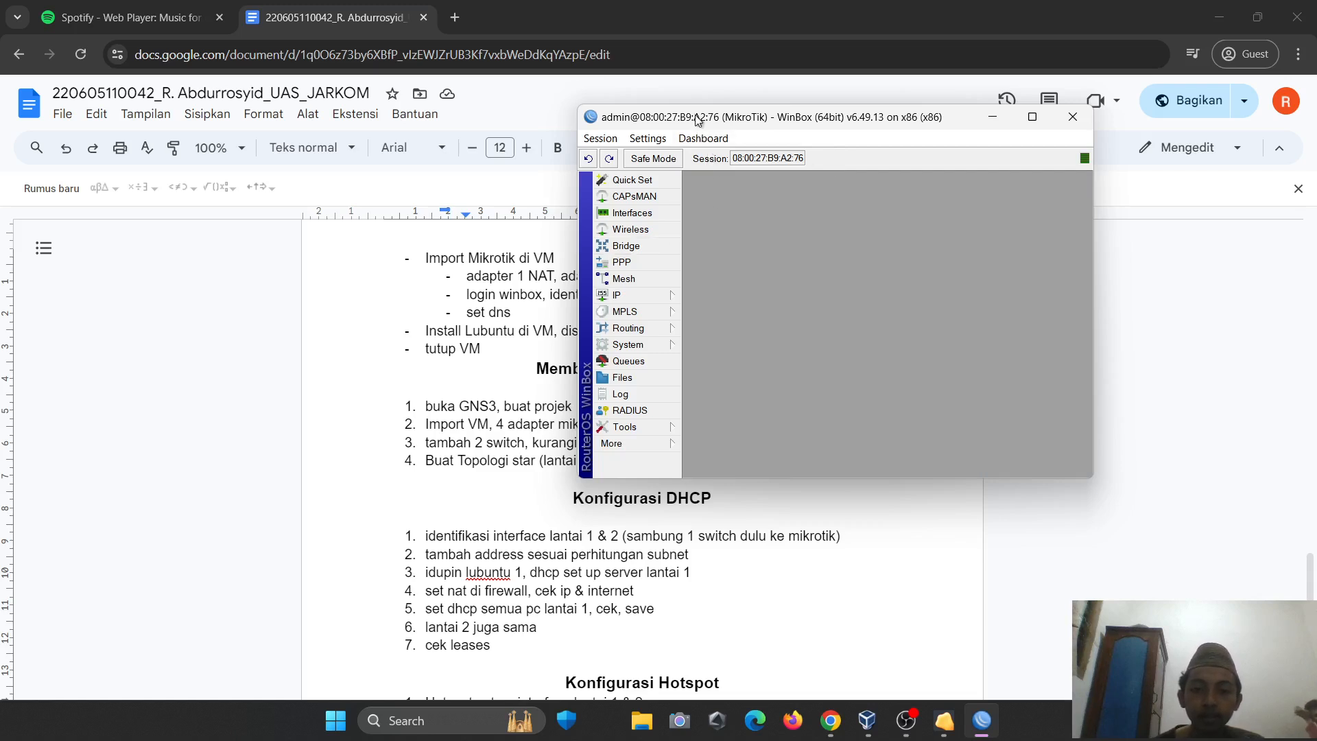
pyautogui.moveTo(696, 118); pyautogui.dragTo(755, 137)
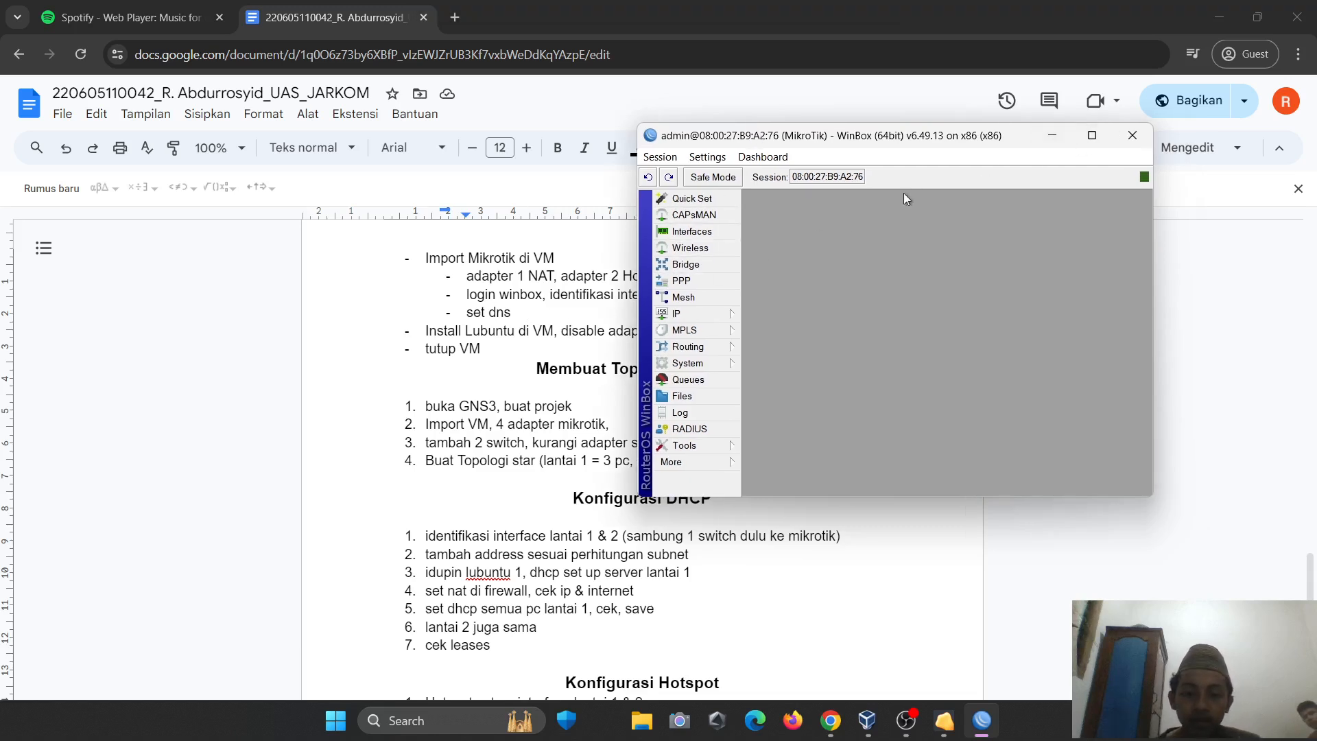
# - Create VM 'Lubuntu' with 1024 MB RAM and a new 10 GB VDI disk
pyautogui.hotkey('alt', 'Tab')
pyautogui.press('Tab')
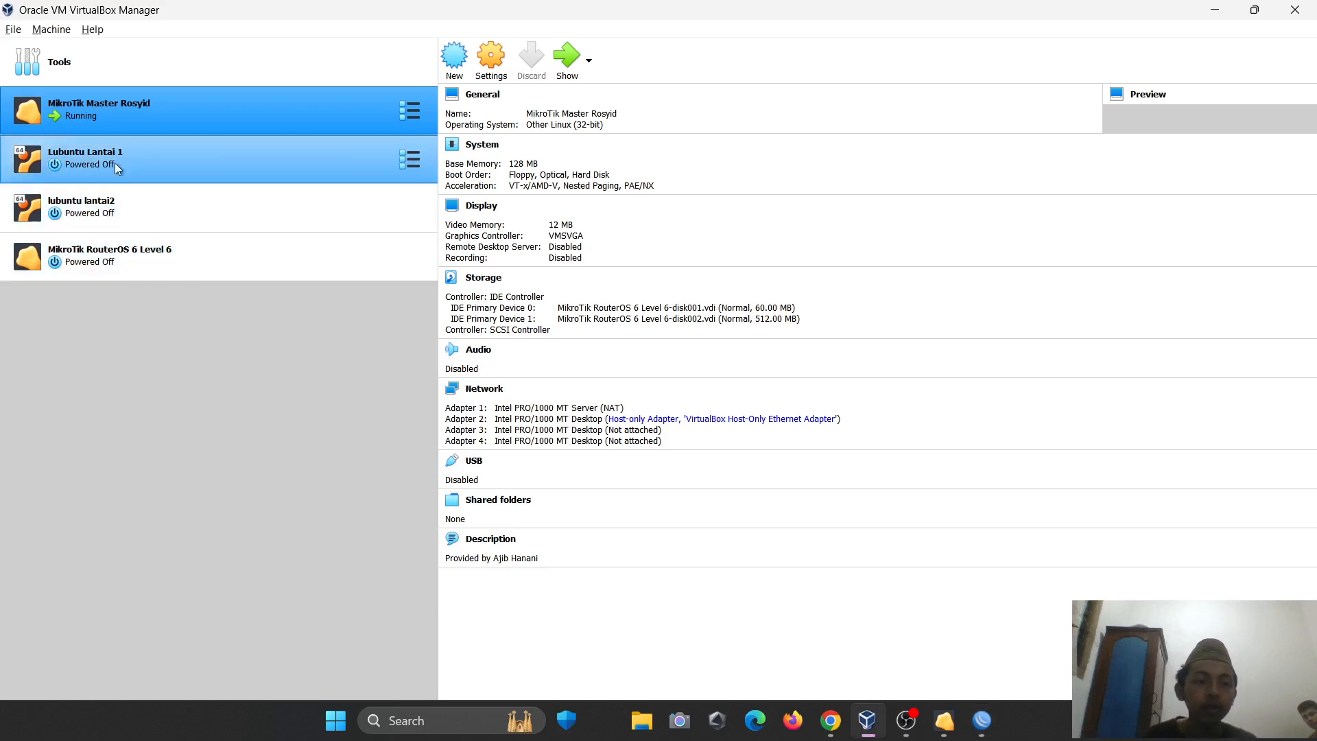
pyautogui.click(464, 71)
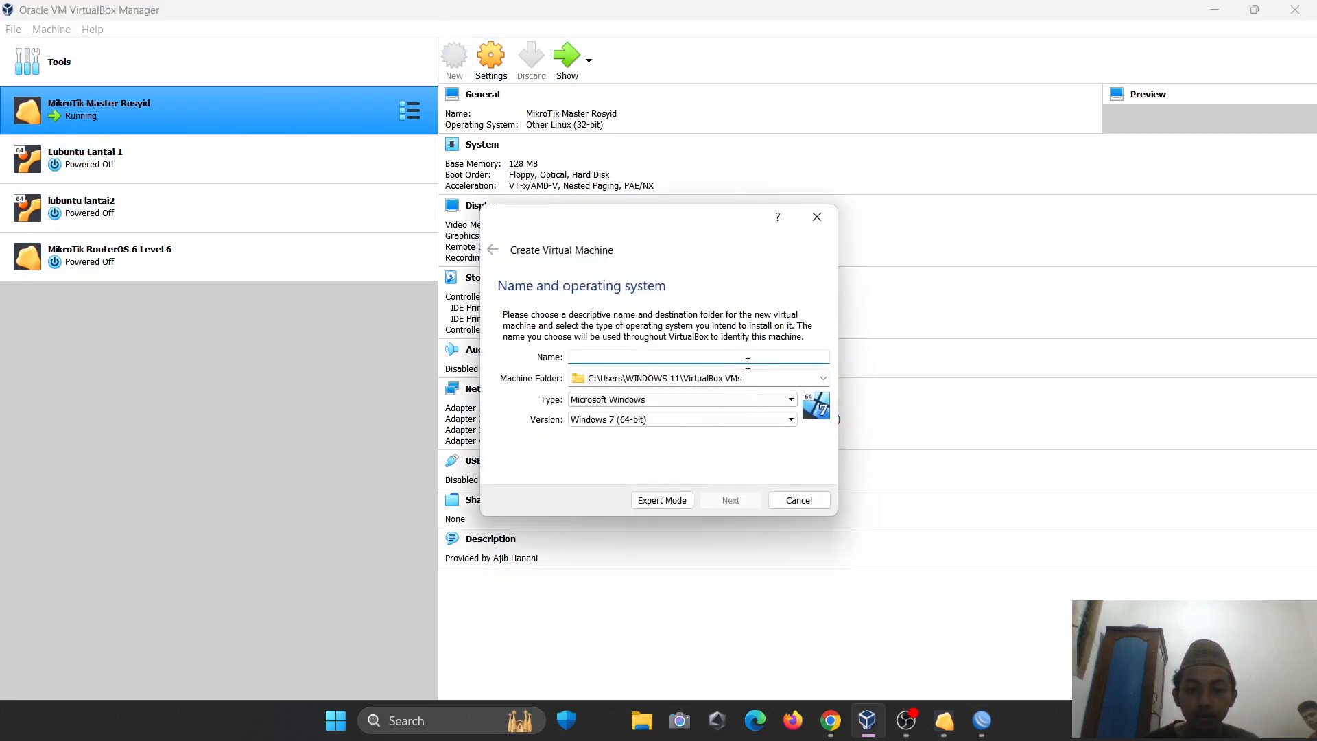
pyautogui.write('Lubuntu')
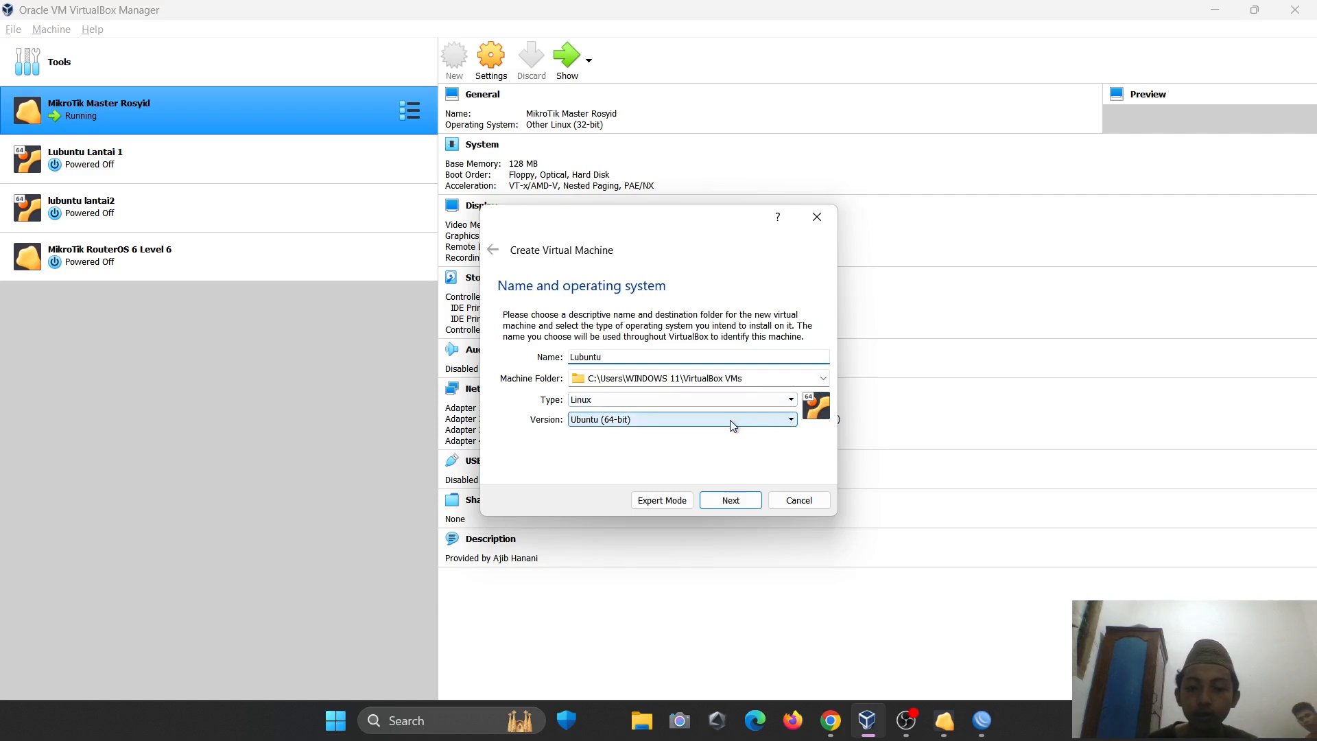
pyautogui.click(727, 503)
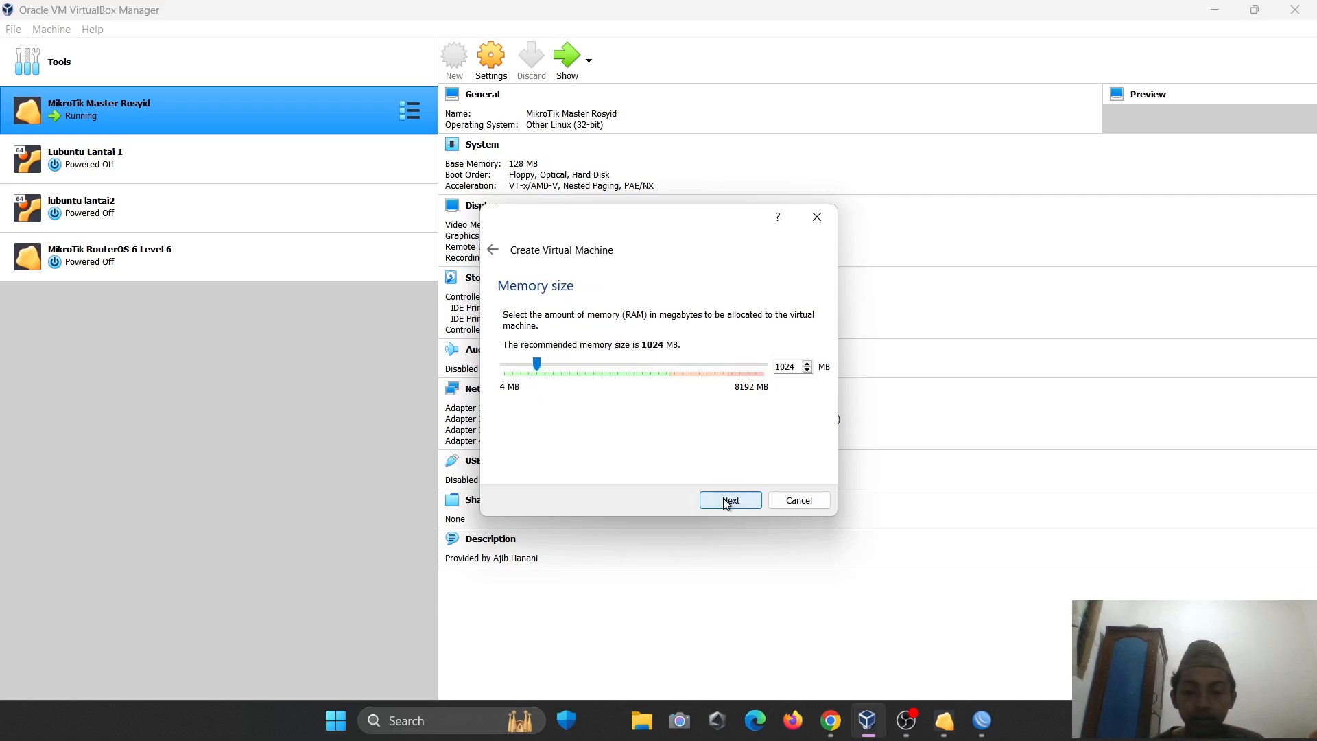
pyautogui.click(723, 501)
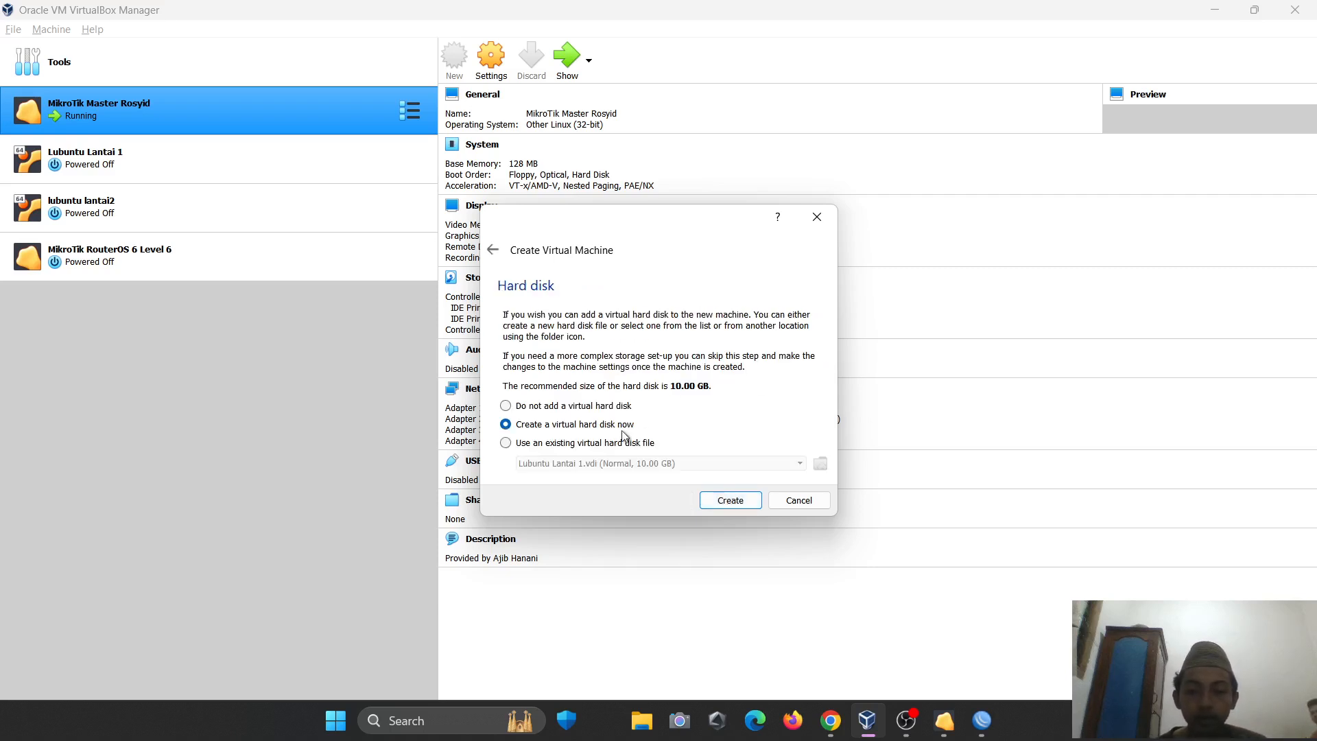
pyautogui.click(730, 498)
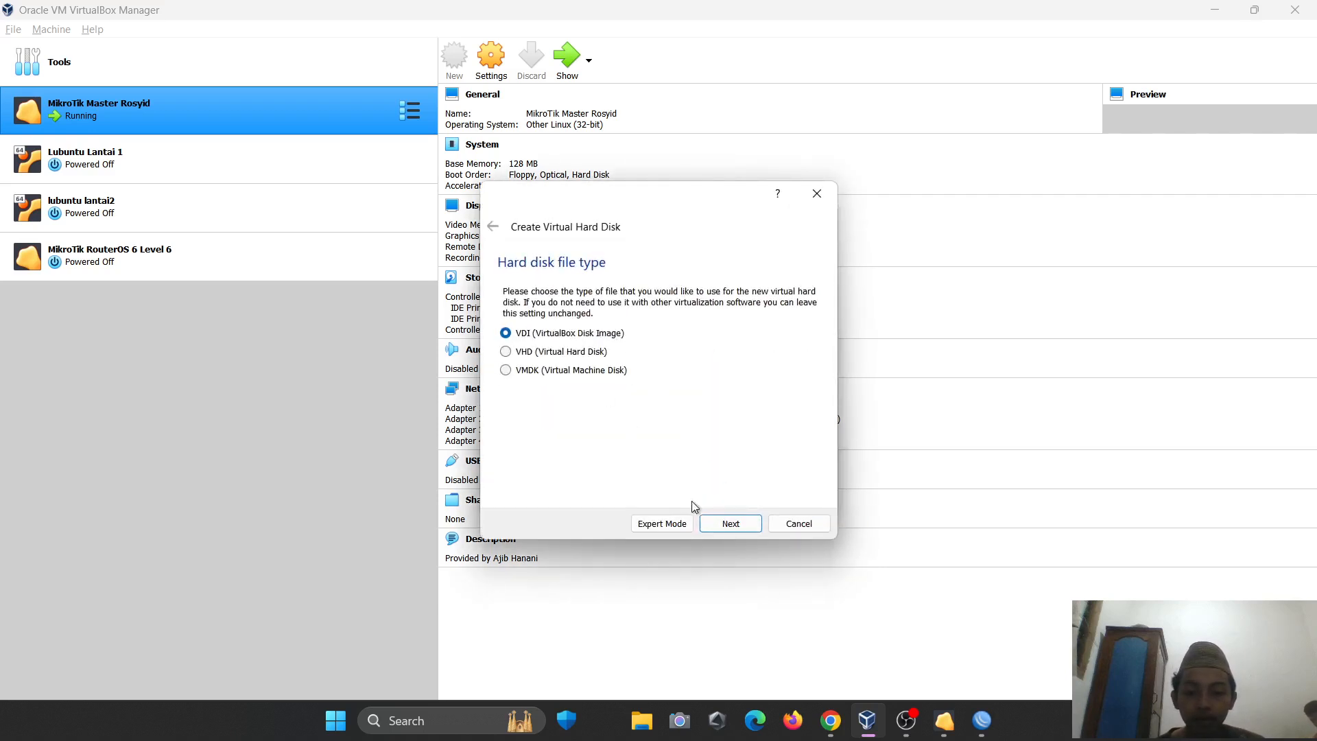
pyautogui.click(729, 523)
pyautogui.click(711, 524)
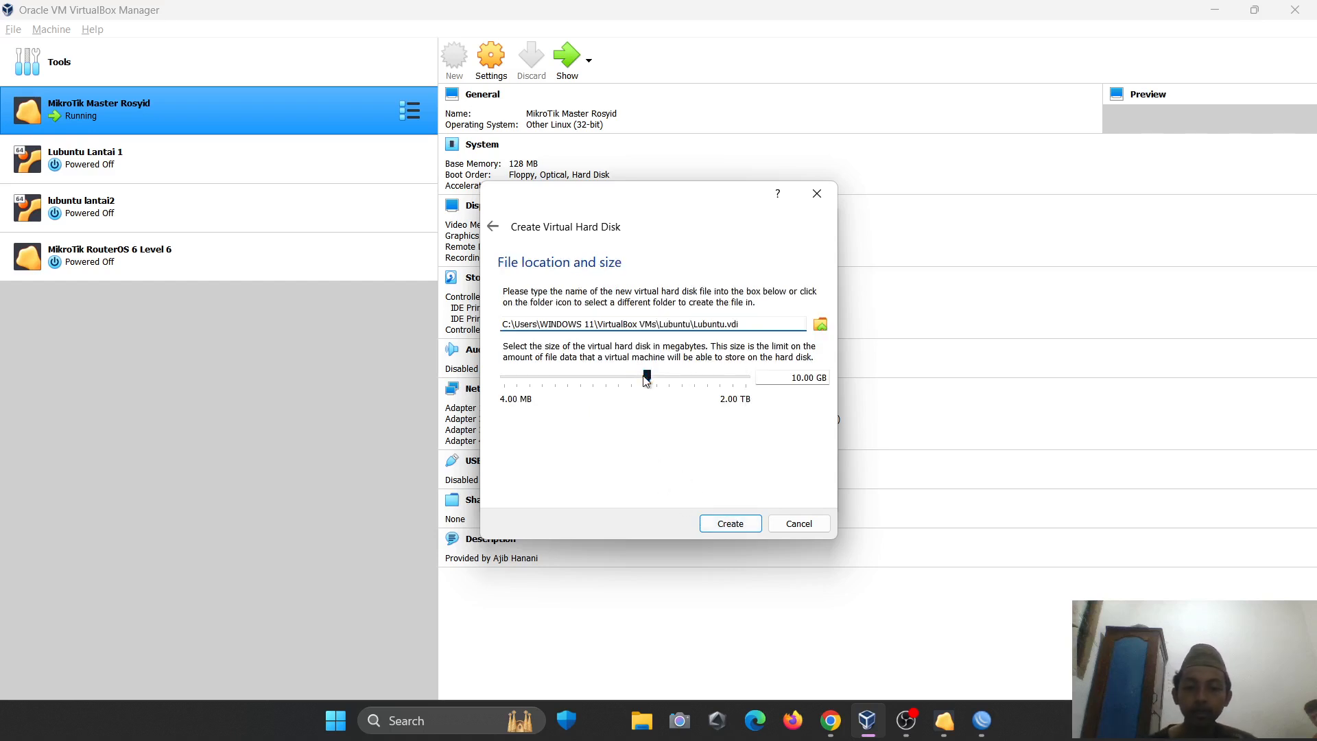
pyautogui.click(732, 525)
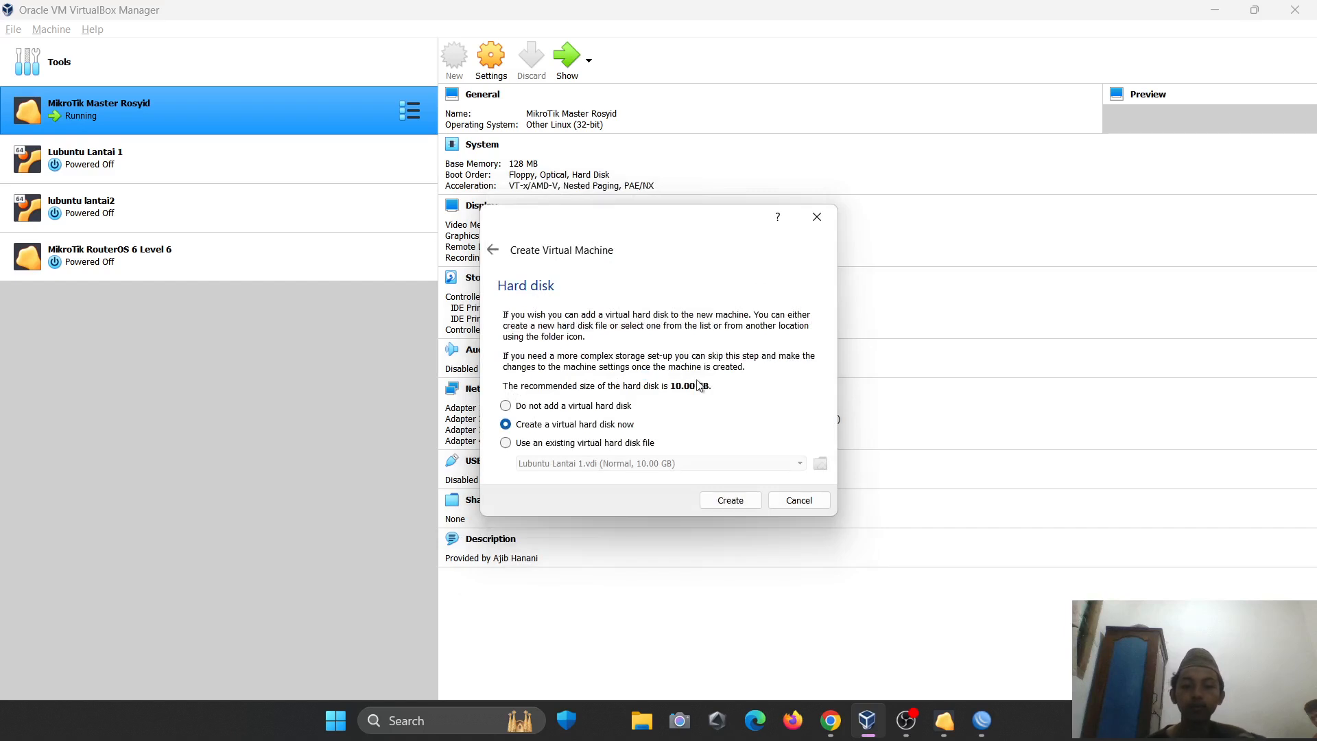
pyautogui.click(731, 502)
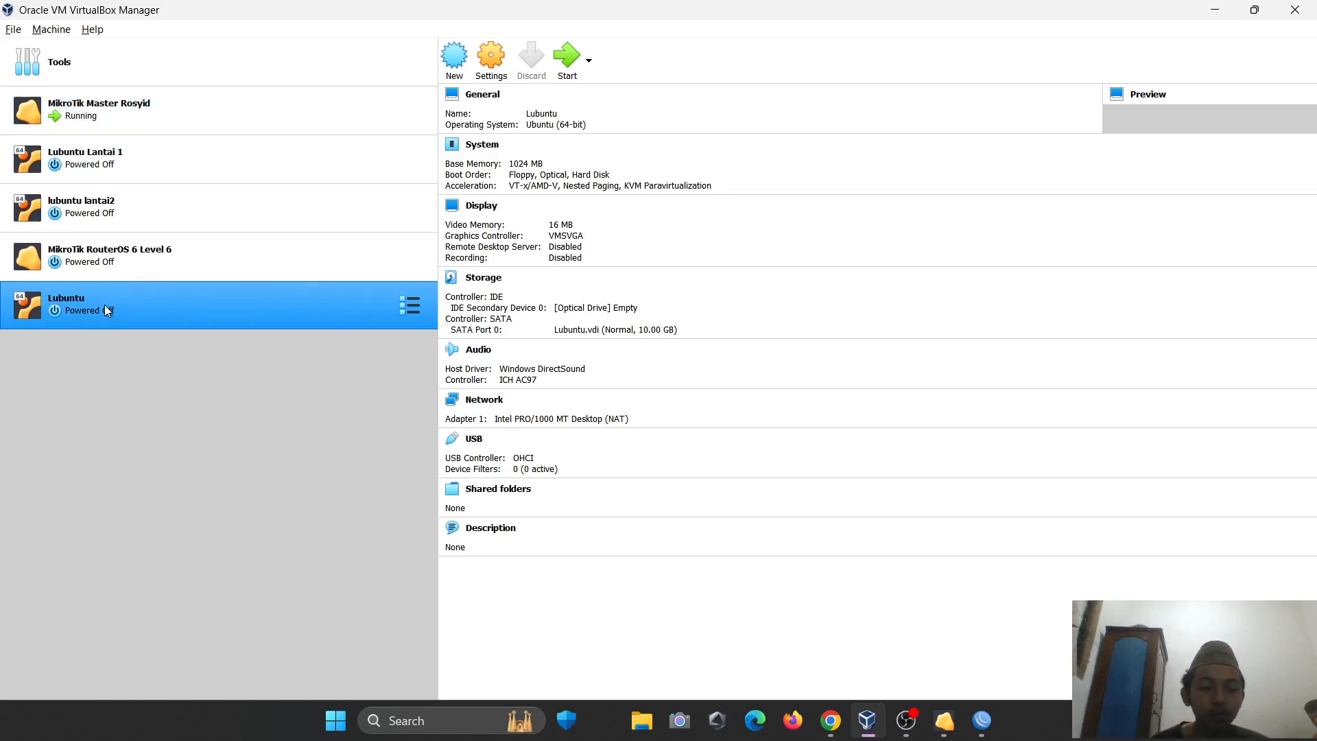
# - Start the Lubuntu VM and disable Lubuntu Lantai 1's first network adapter
pyautogui.click(569, 62)
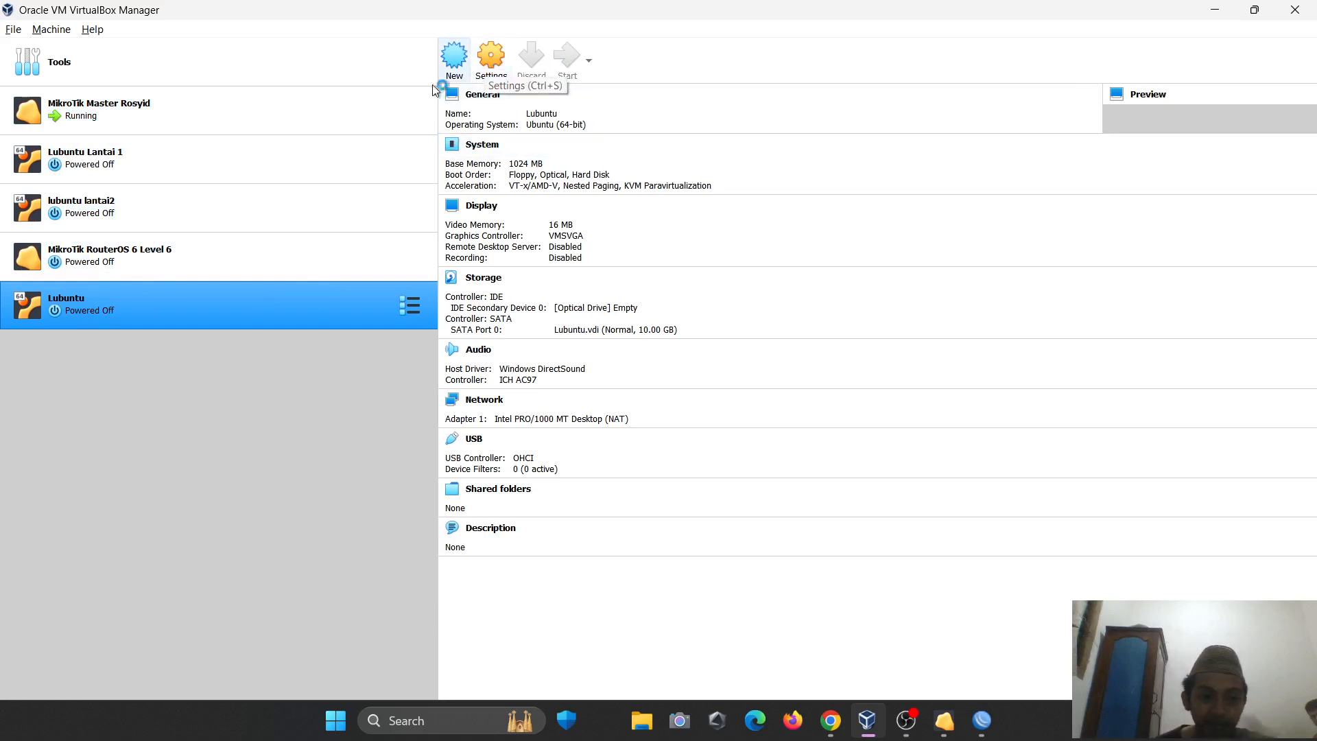
pyautogui.click(236, 182)
pyautogui.click(501, 65)
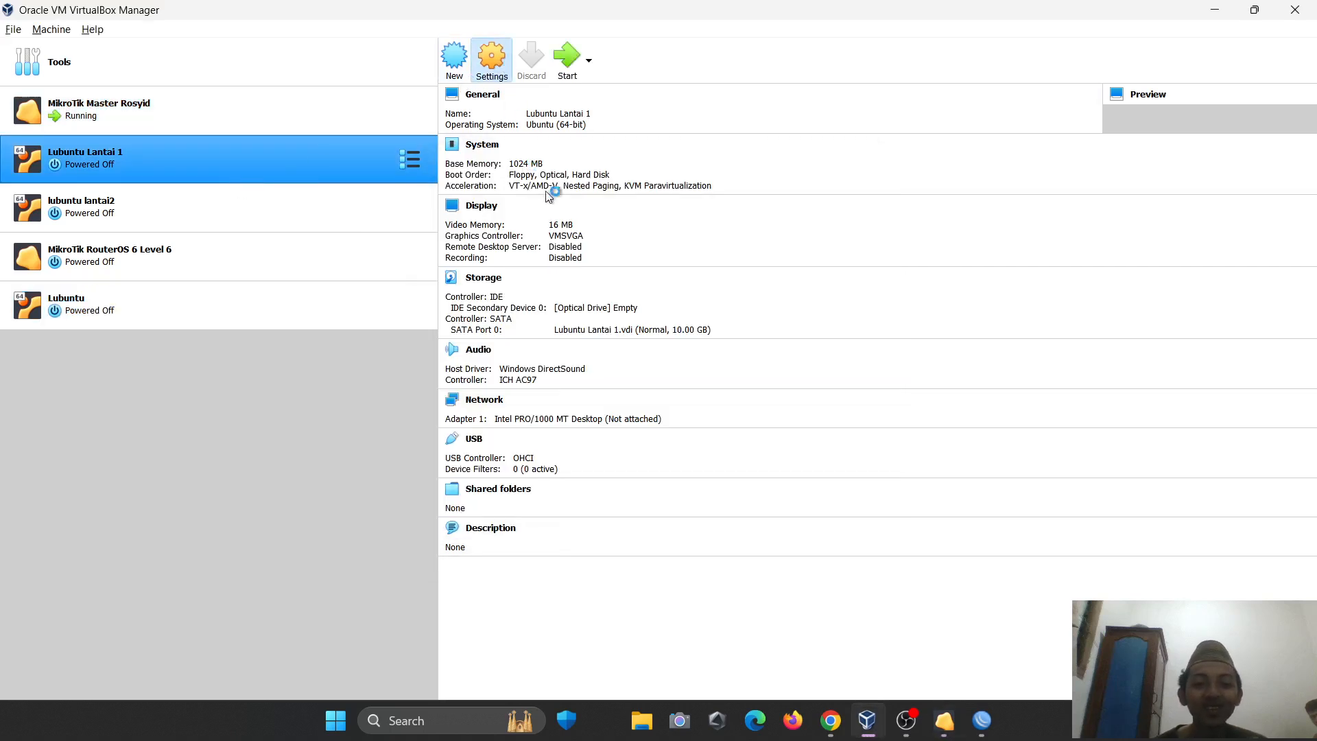
pyautogui.click(478, 325)
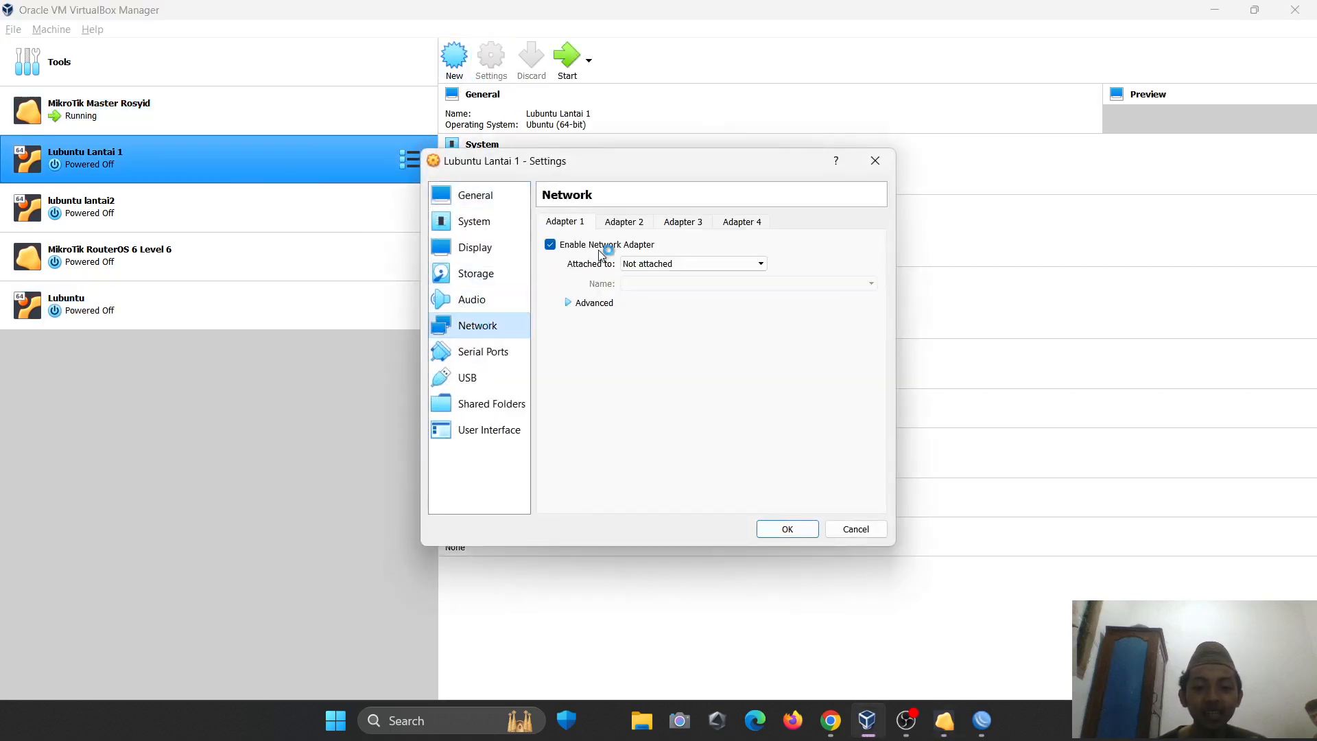
pyautogui.click(621, 222)
pyautogui.click(741, 222)
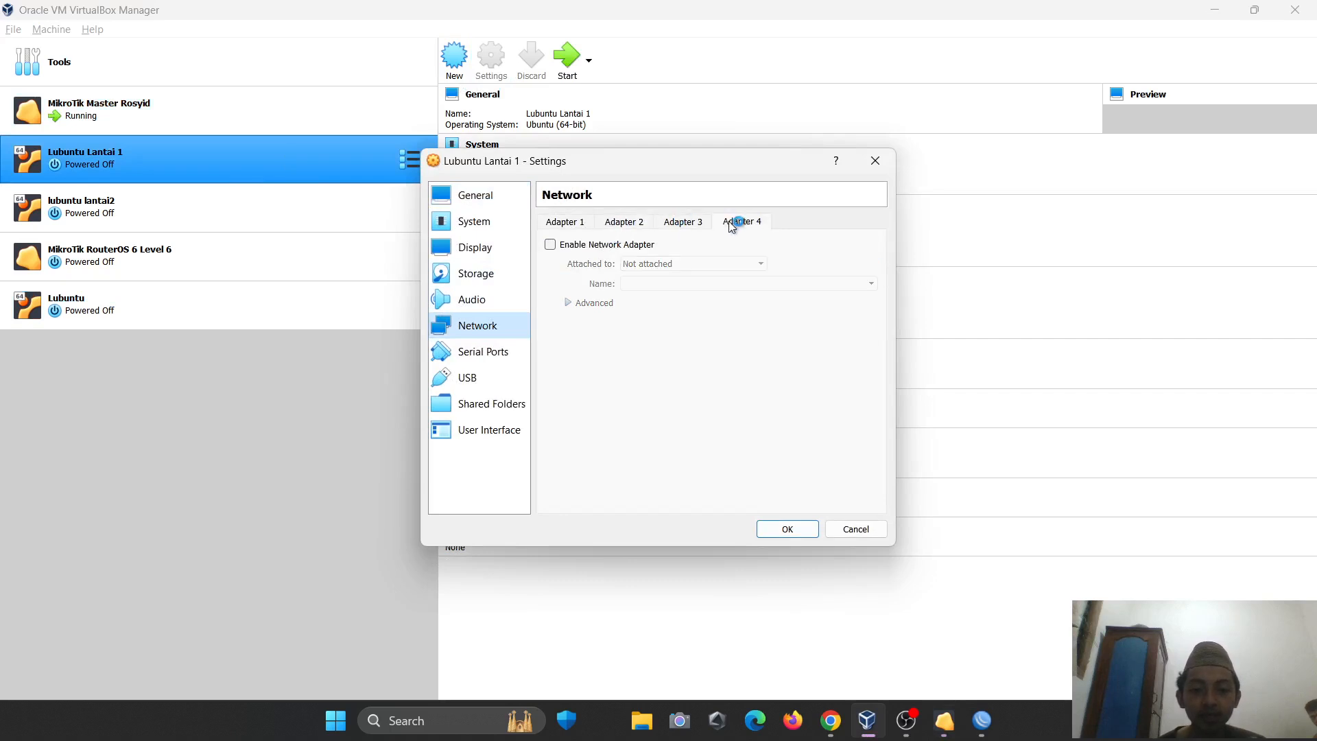
pyautogui.click(583, 222)
pyautogui.click(550, 245)
pyautogui.click(551, 245)
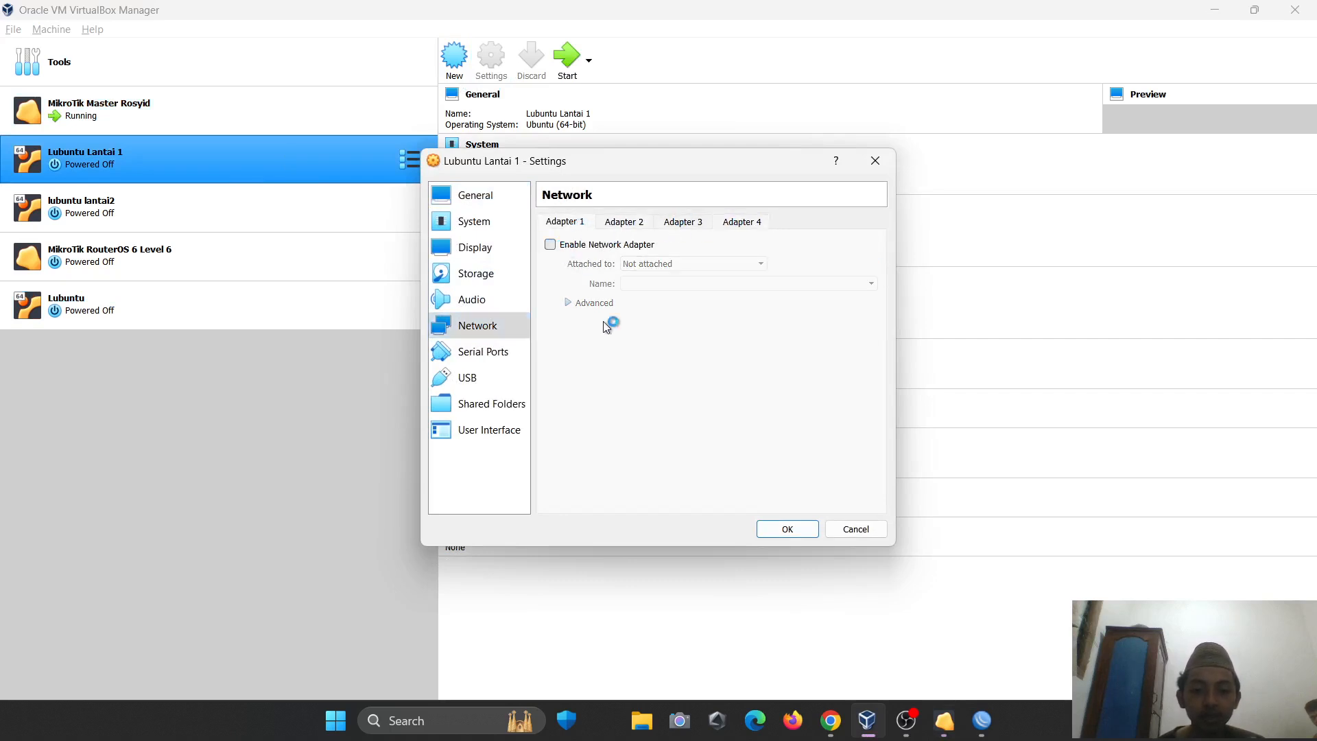
pyautogui.click(788, 529)
# - Review the lubuntu lantai2 and Lubuntu network adapters, then return to Lubuntu's start-up disk prompt
pyautogui.click(340, 218)
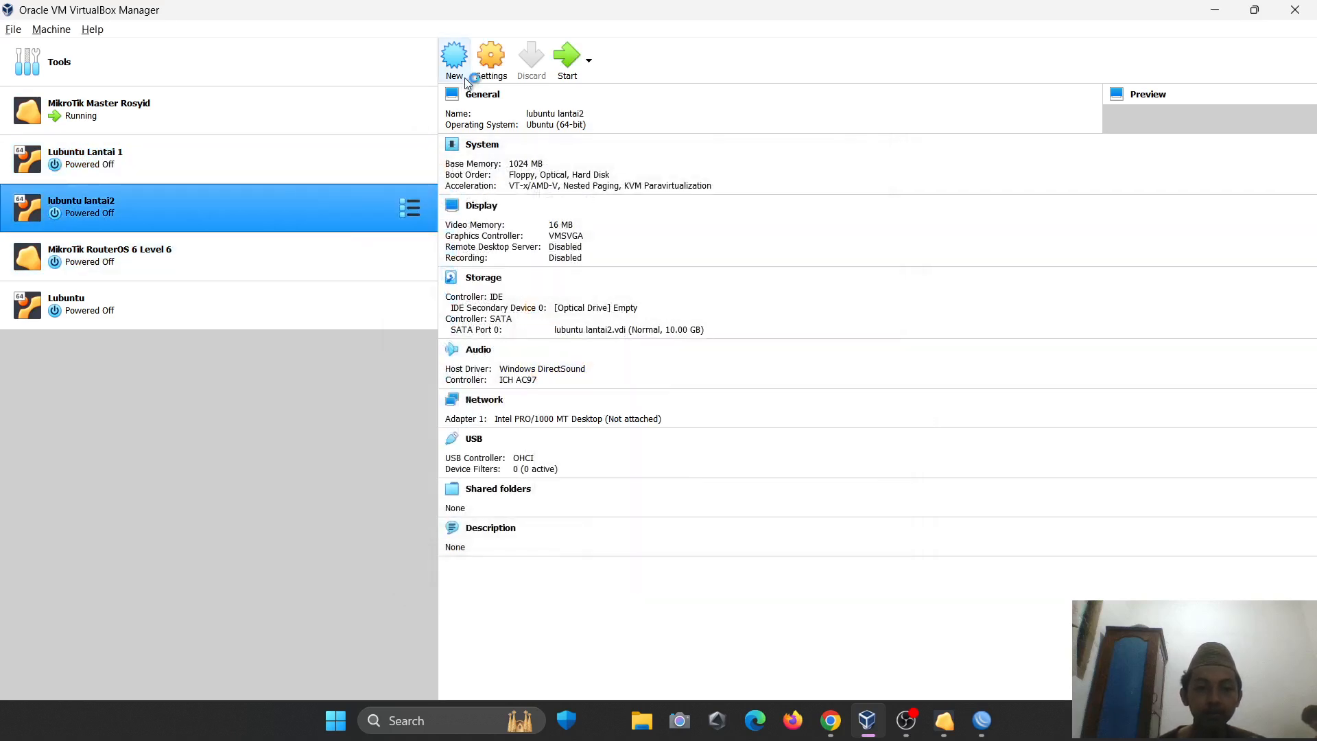
pyautogui.click(491, 60)
pyautogui.click(477, 325)
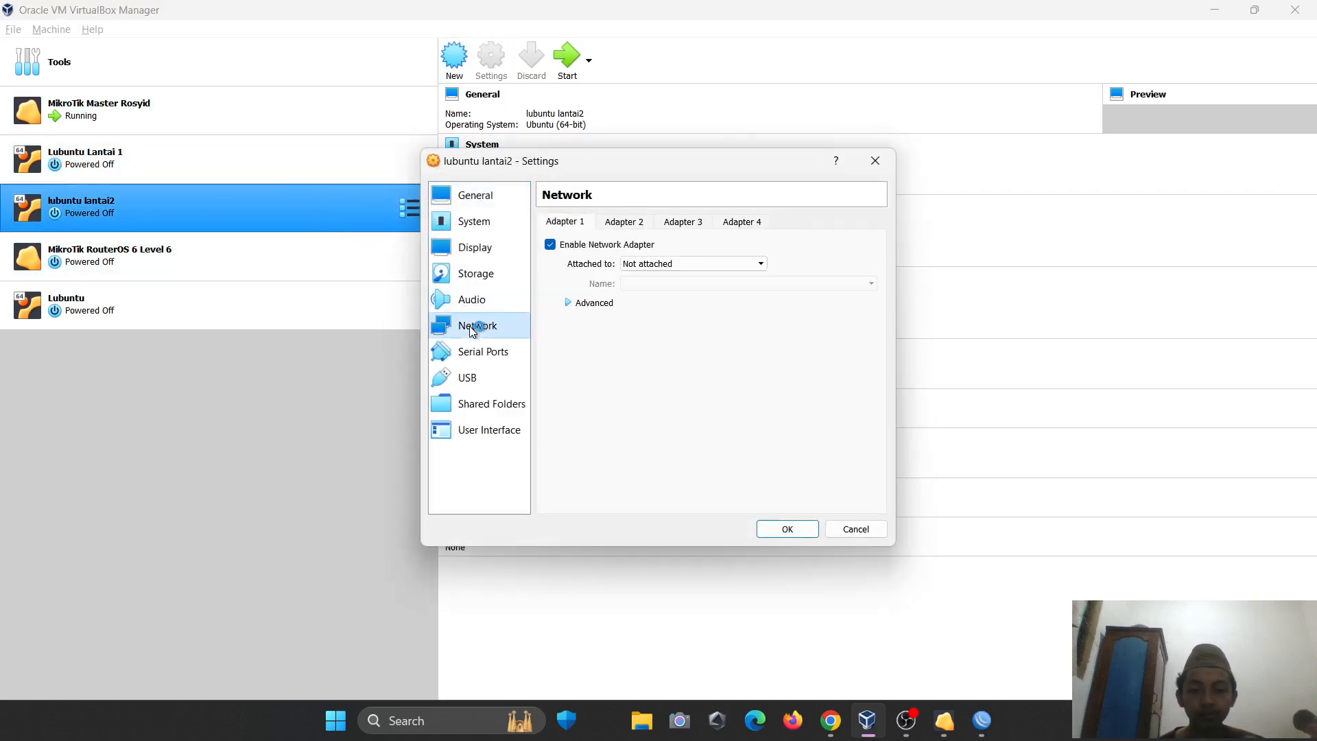
pyautogui.click(561, 245)
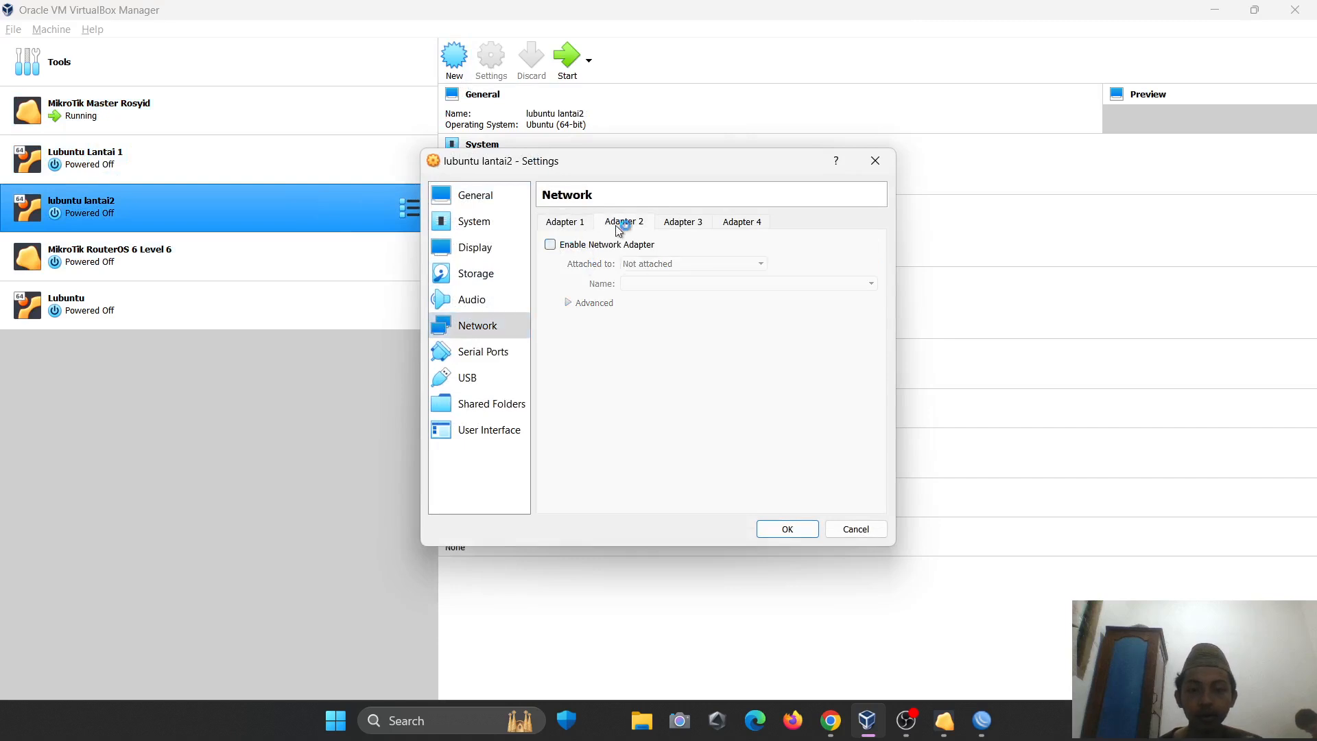
pyautogui.click(782, 528)
pyautogui.click(200, 303)
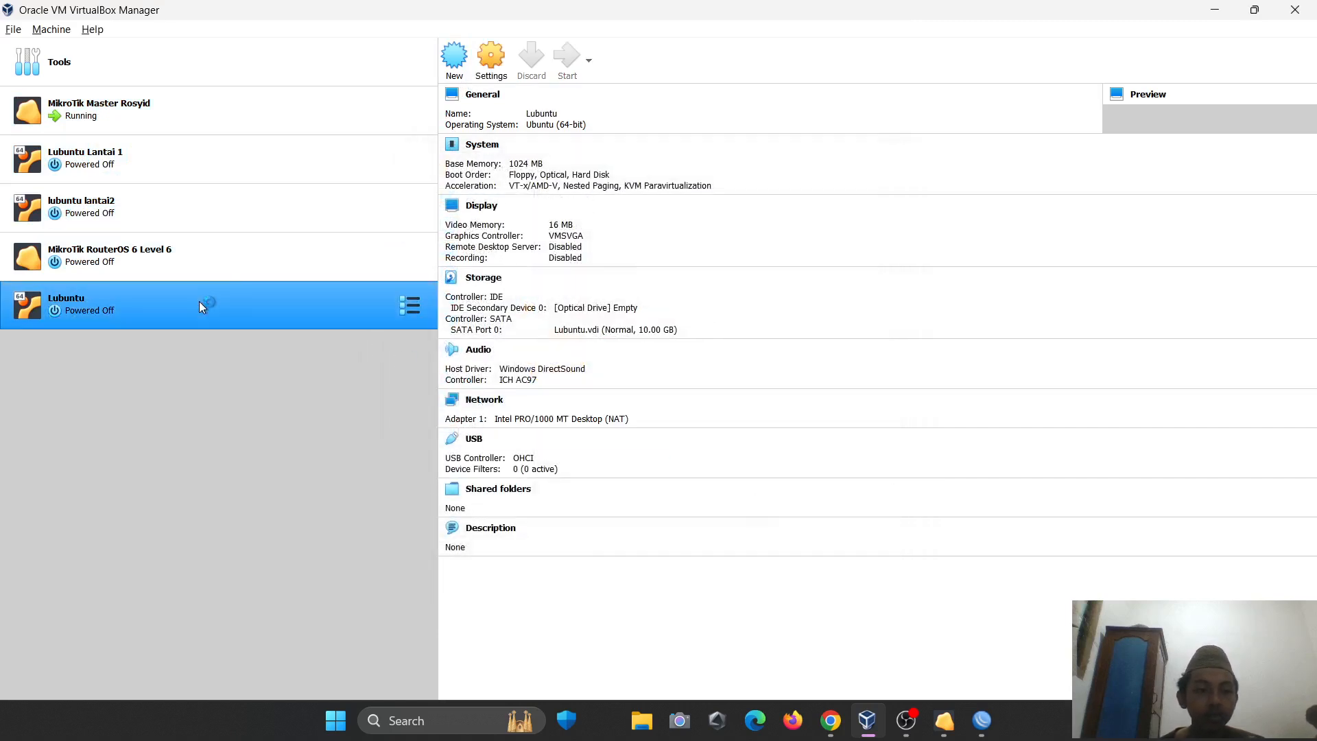
pyautogui.click(484, 74)
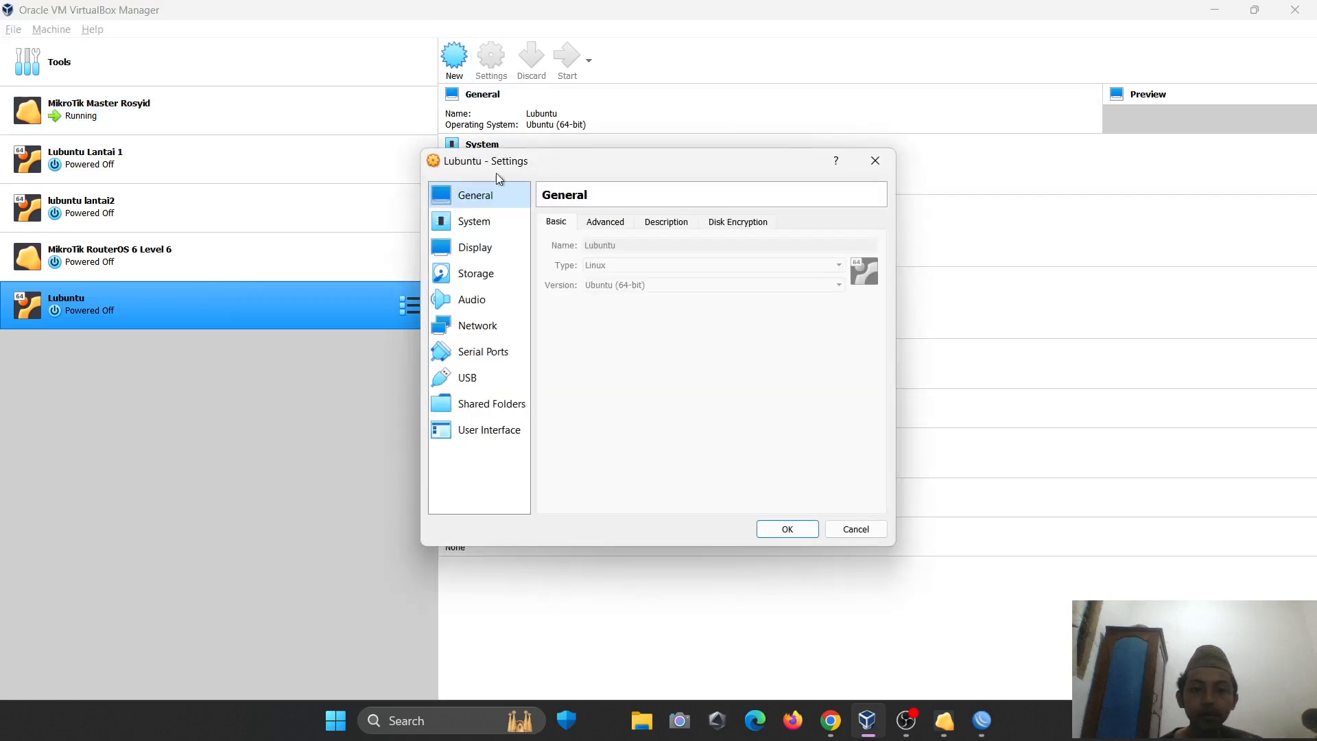
pyautogui.click(482, 328)
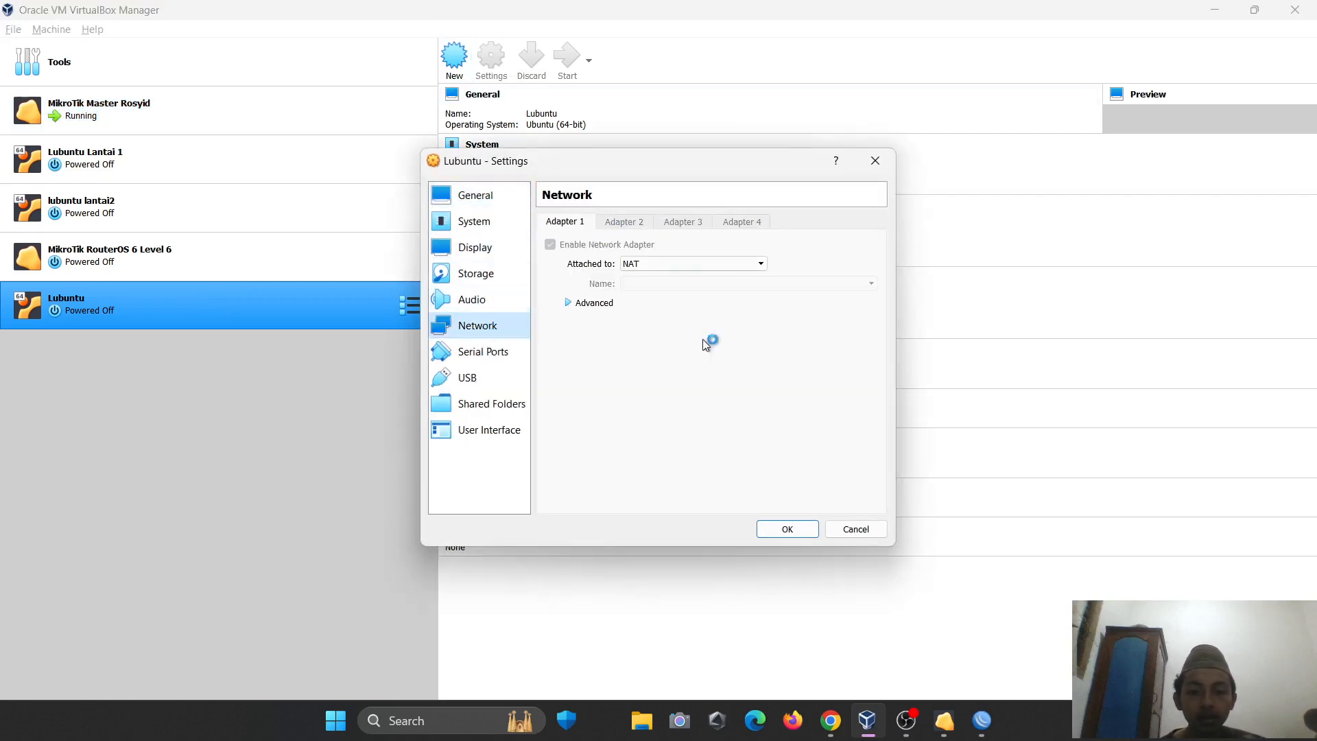
pyautogui.click(796, 530)
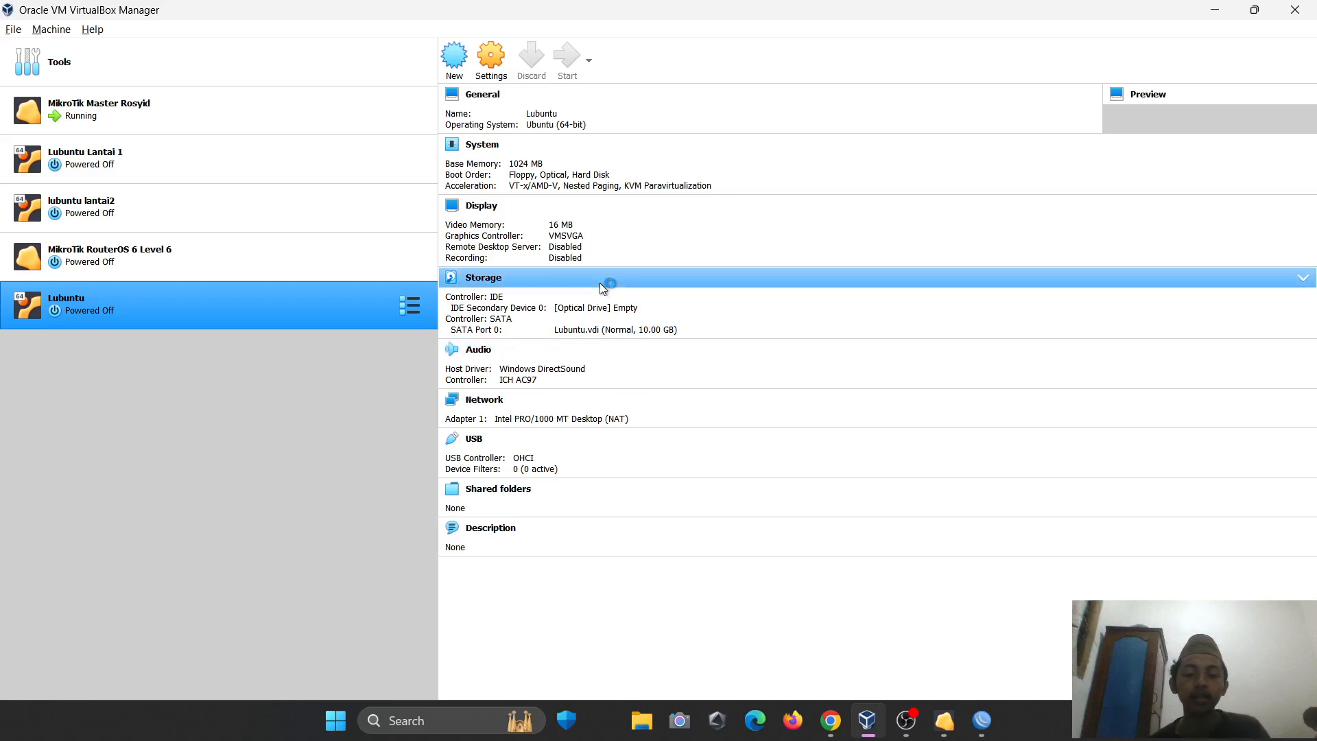
pyautogui.hotkey('alt', 'Tab')
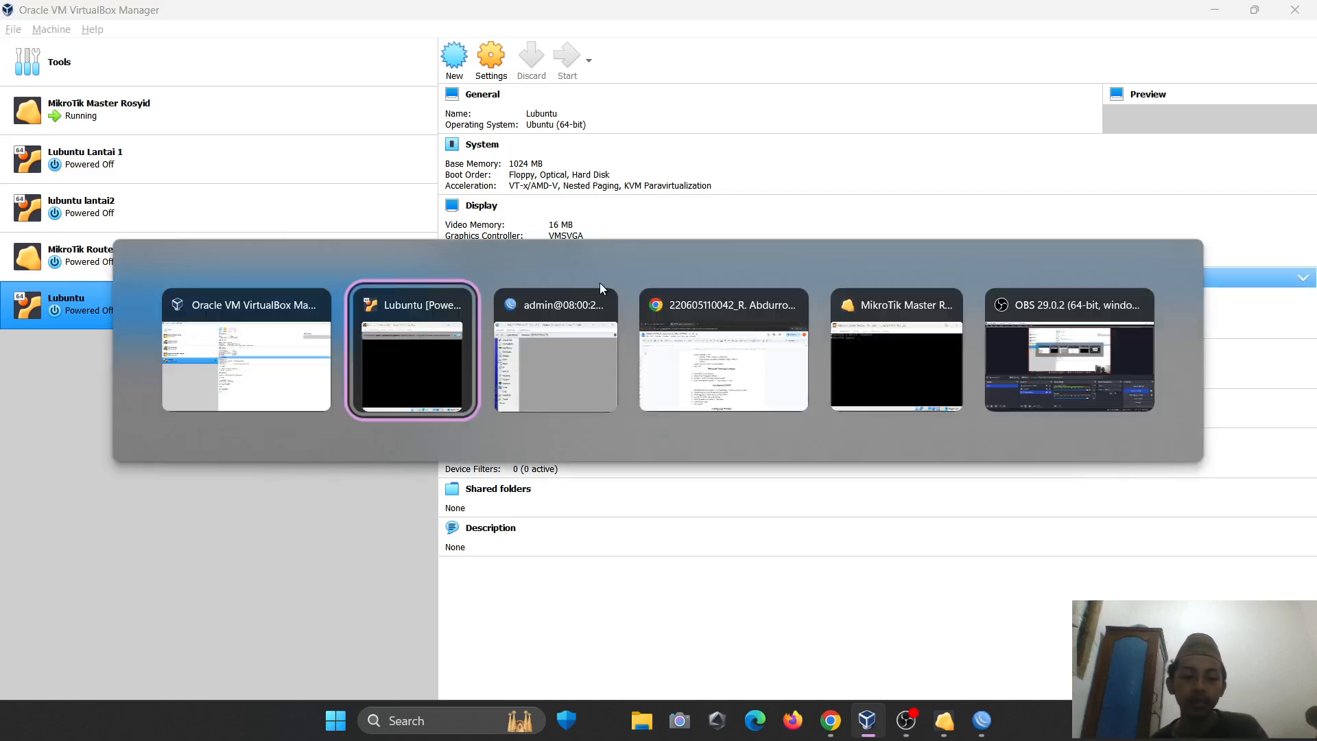
pyautogui.click(447, 295)
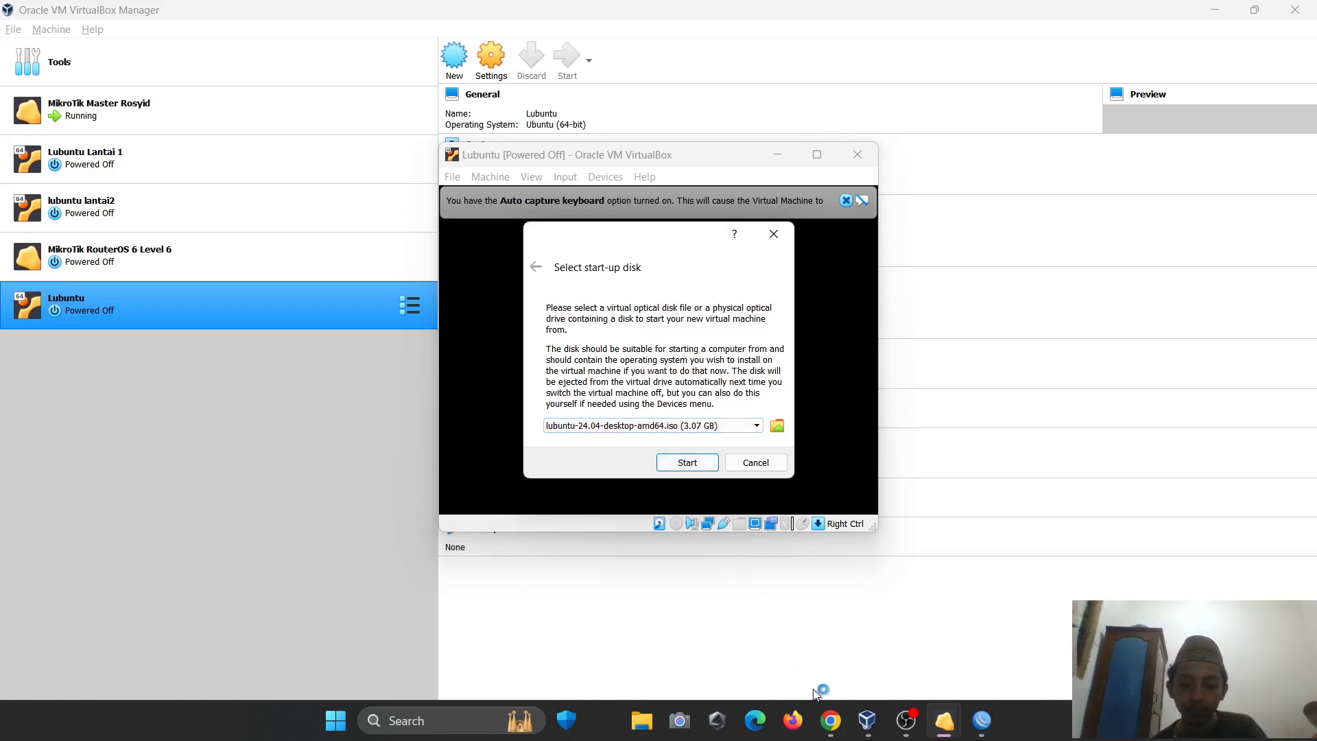
# - Search Google for lubuntu in a new tab and open lubuntu.me Downloads to the release boxes
pyautogui.click(831, 720)
pyautogui.click(455, 17)
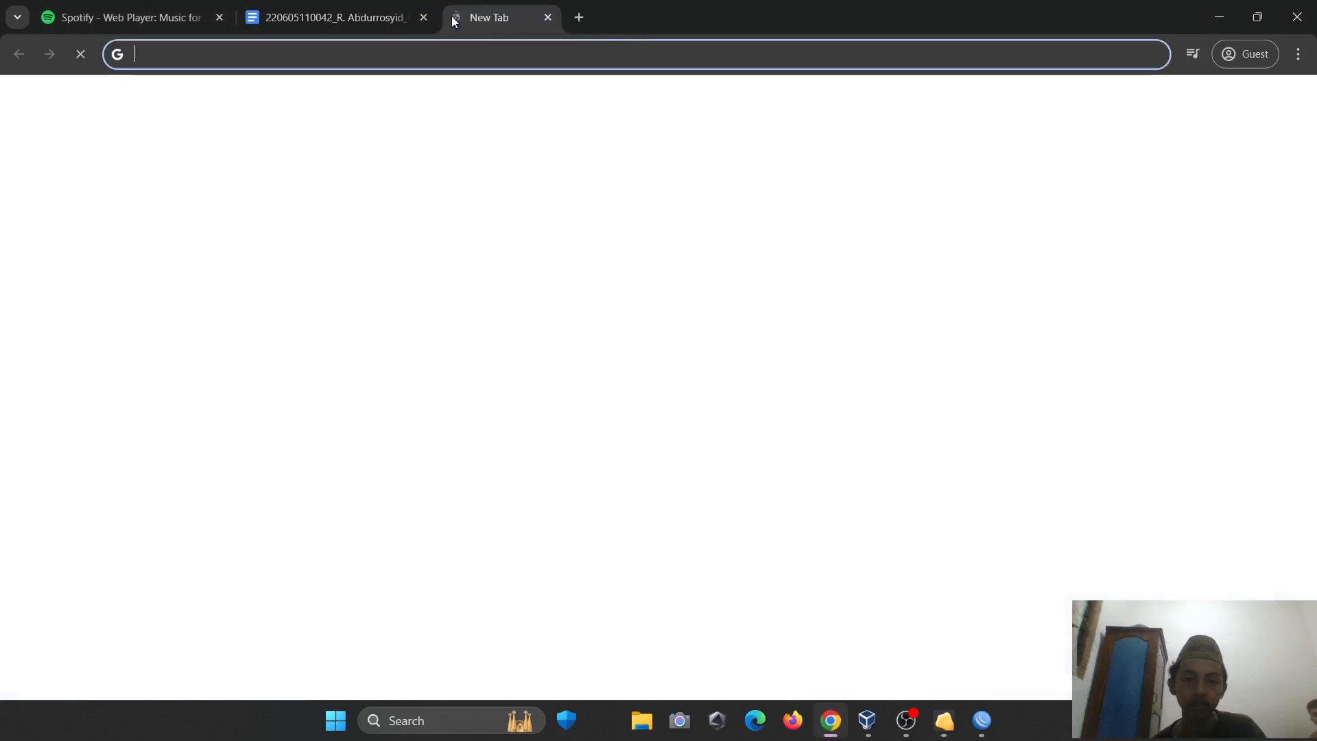
pyautogui.write('lubunt')
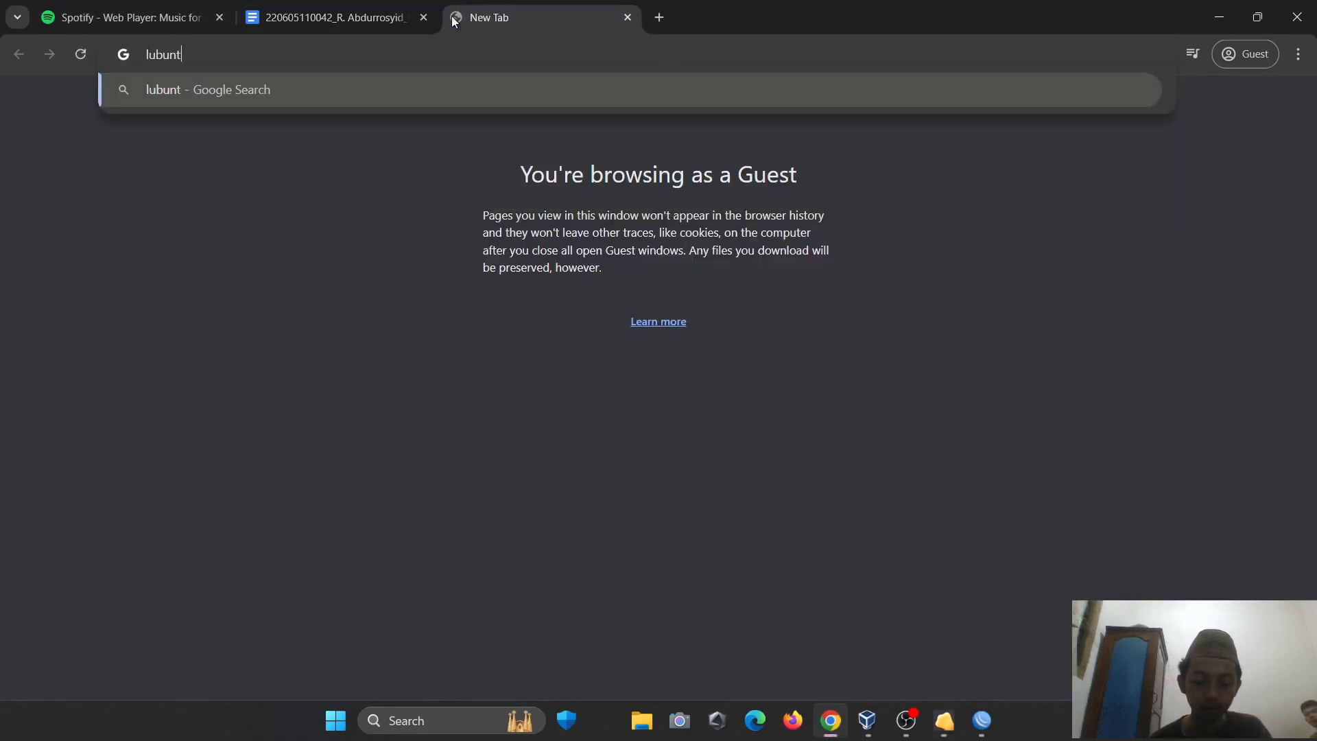
pyautogui.write('u')
pyautogui.press('Return')
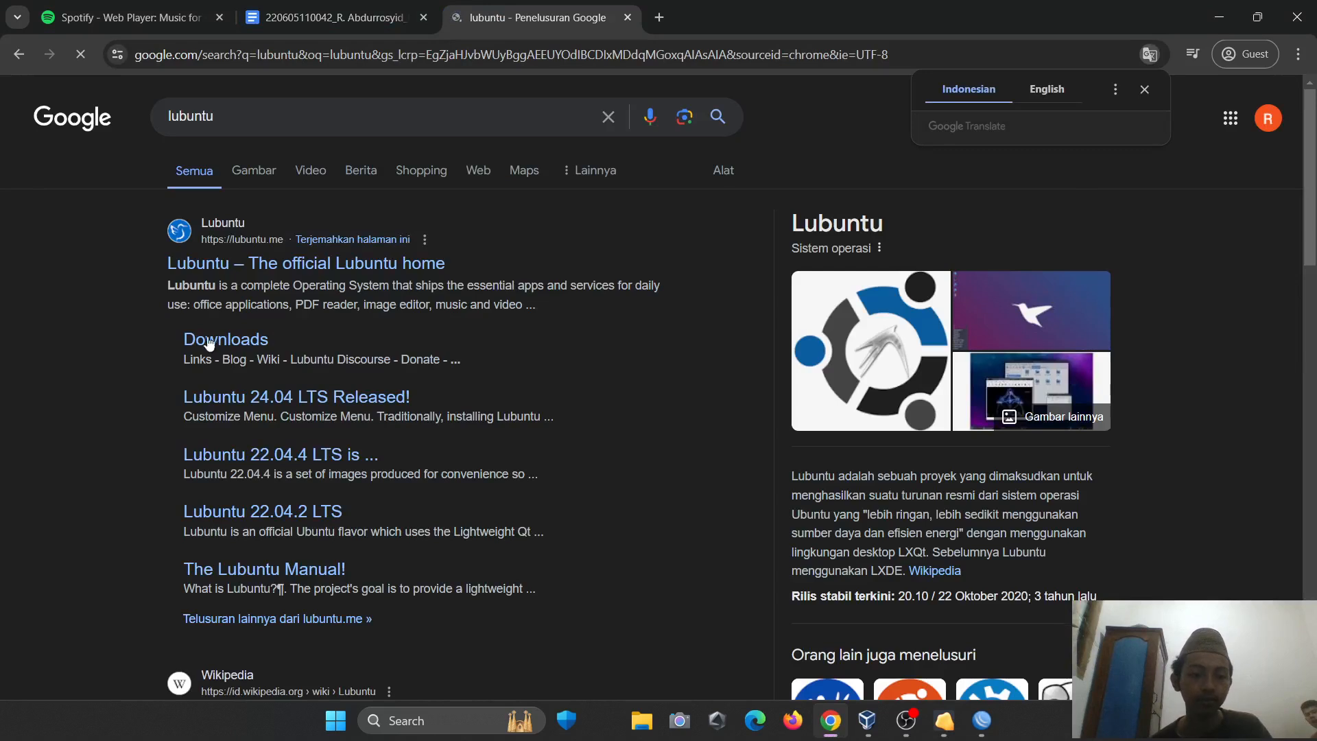
pyautogui.click(209, 343)
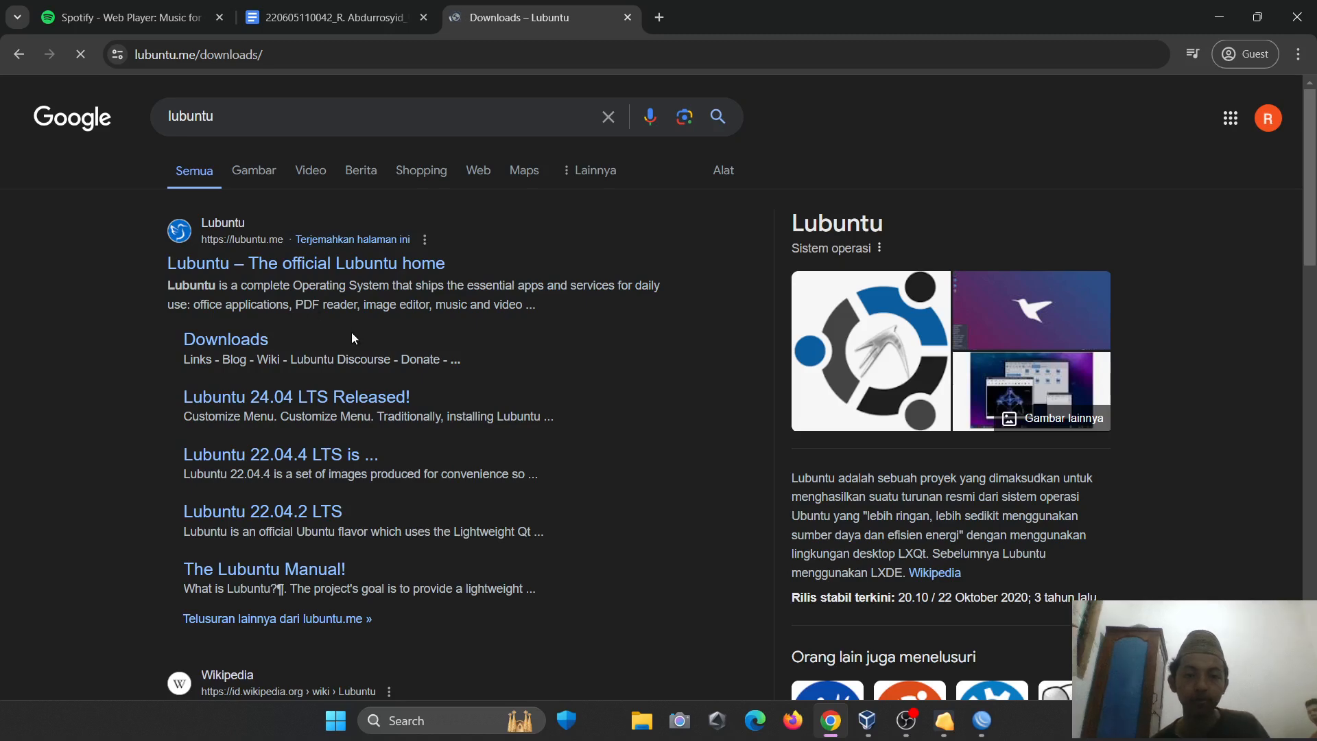
pyautogui.scroll(-3, 352, 332)
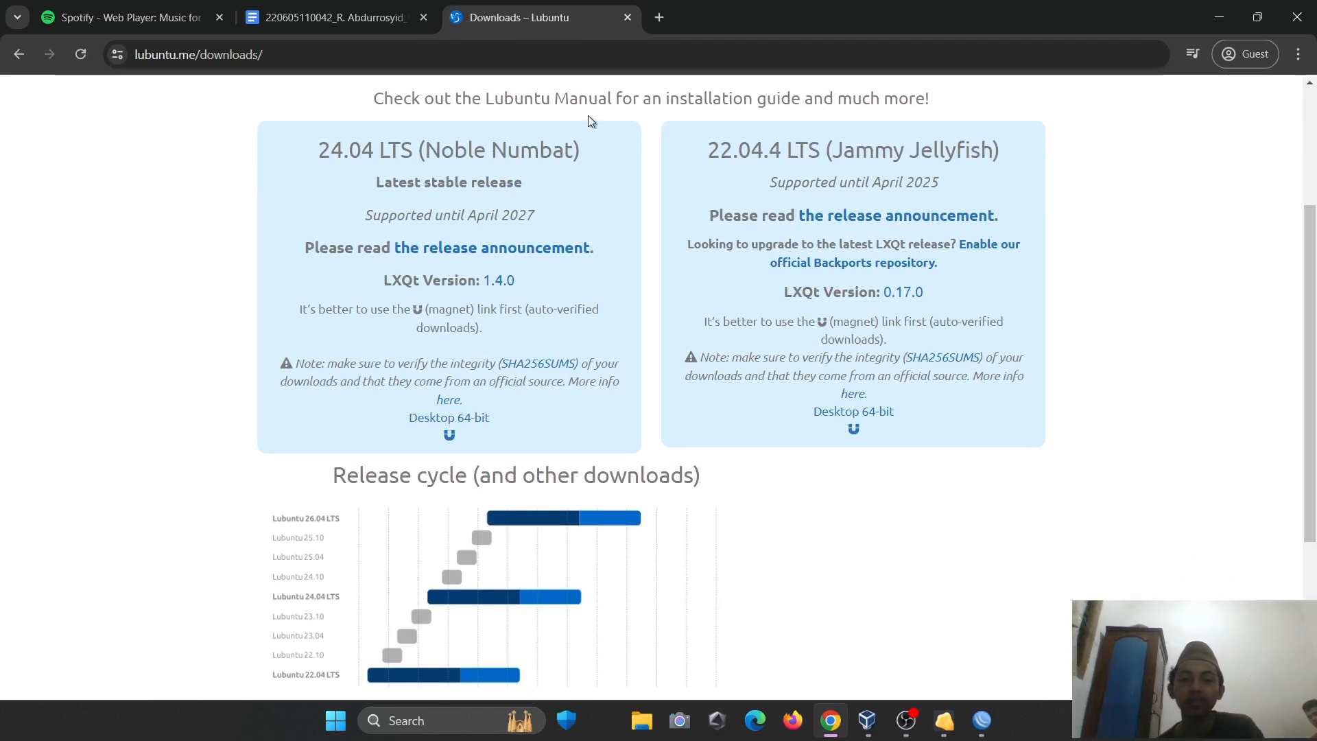
# - Boot the Lubuntu VM from lubuntu-24.04-desktop-amd64.iso into its Try or Install Lubuntu entry
pyautogui.click(627, 18)
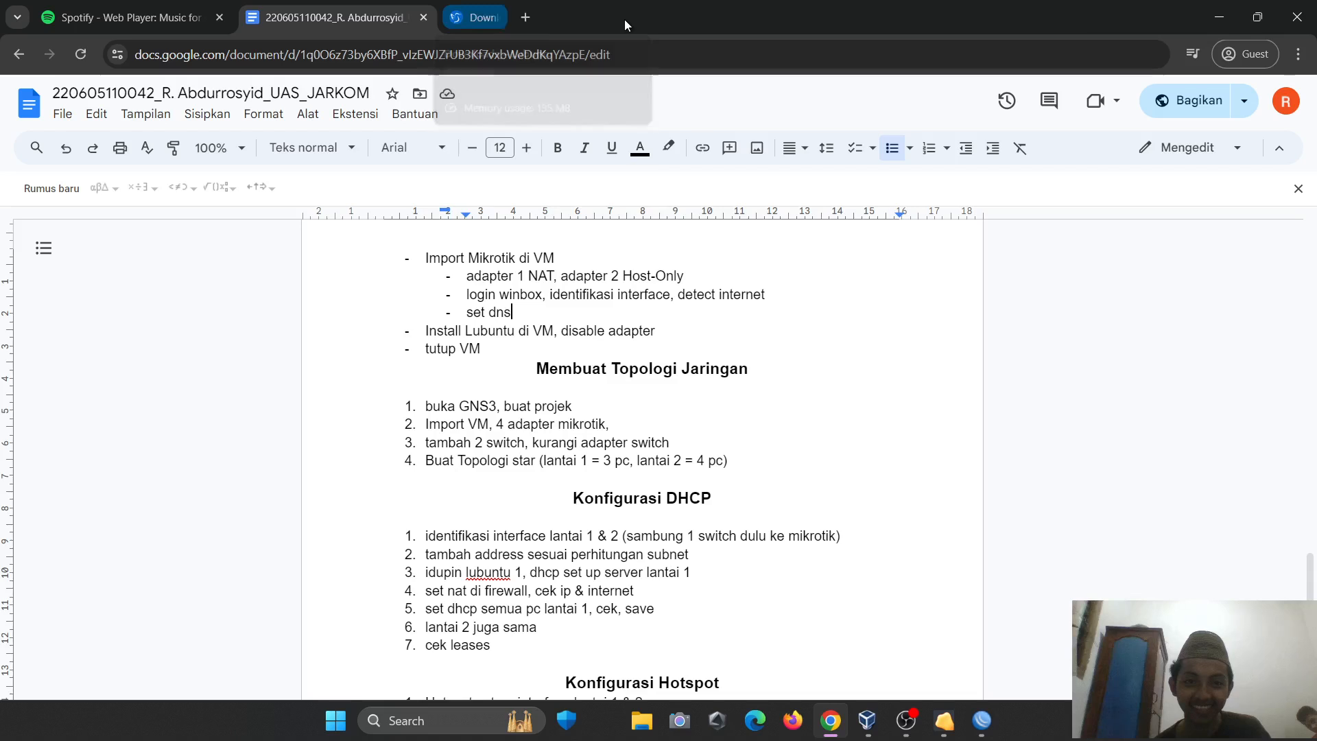
pyautogui.scroll(-1, 515, 365)
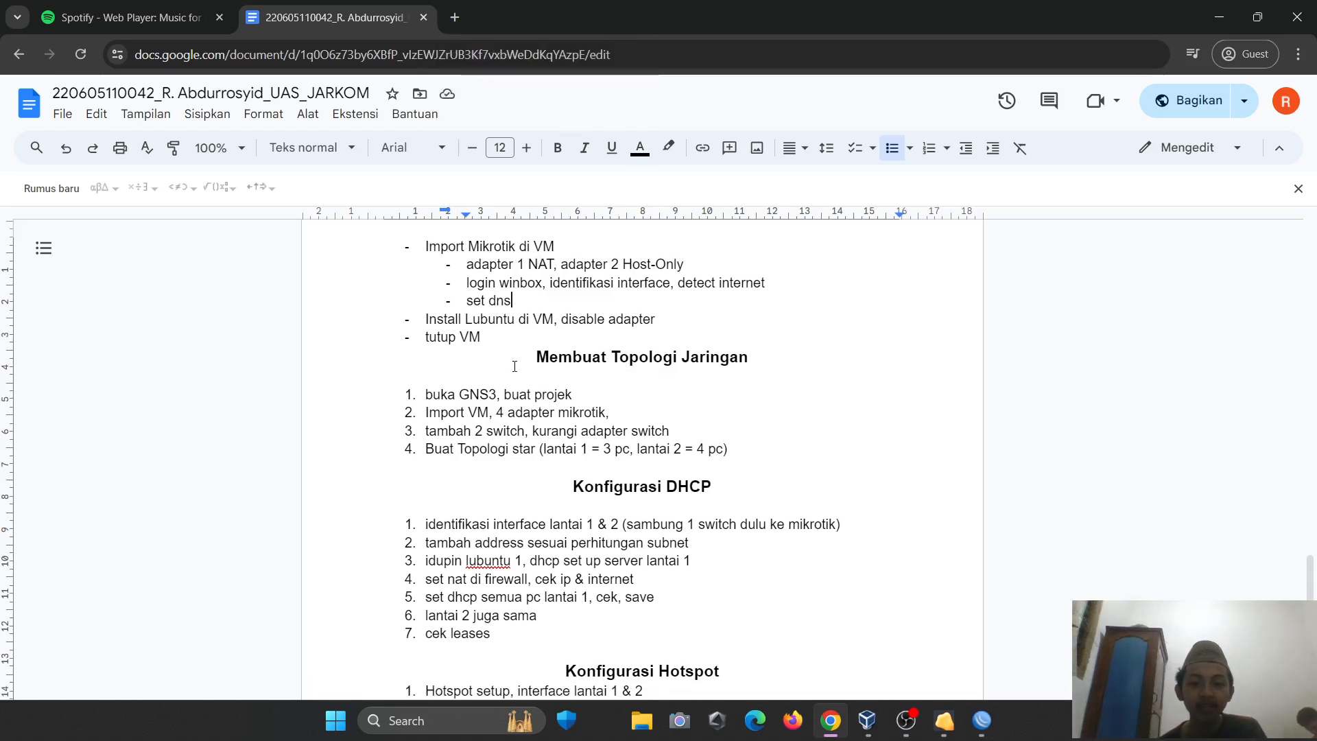
pyautogui.hotkey('alt', 'Tab')
pyautogui.hotkey('alt', 'Tab')
pyautogui.hotkey('alt', 'shift', 'Tab')
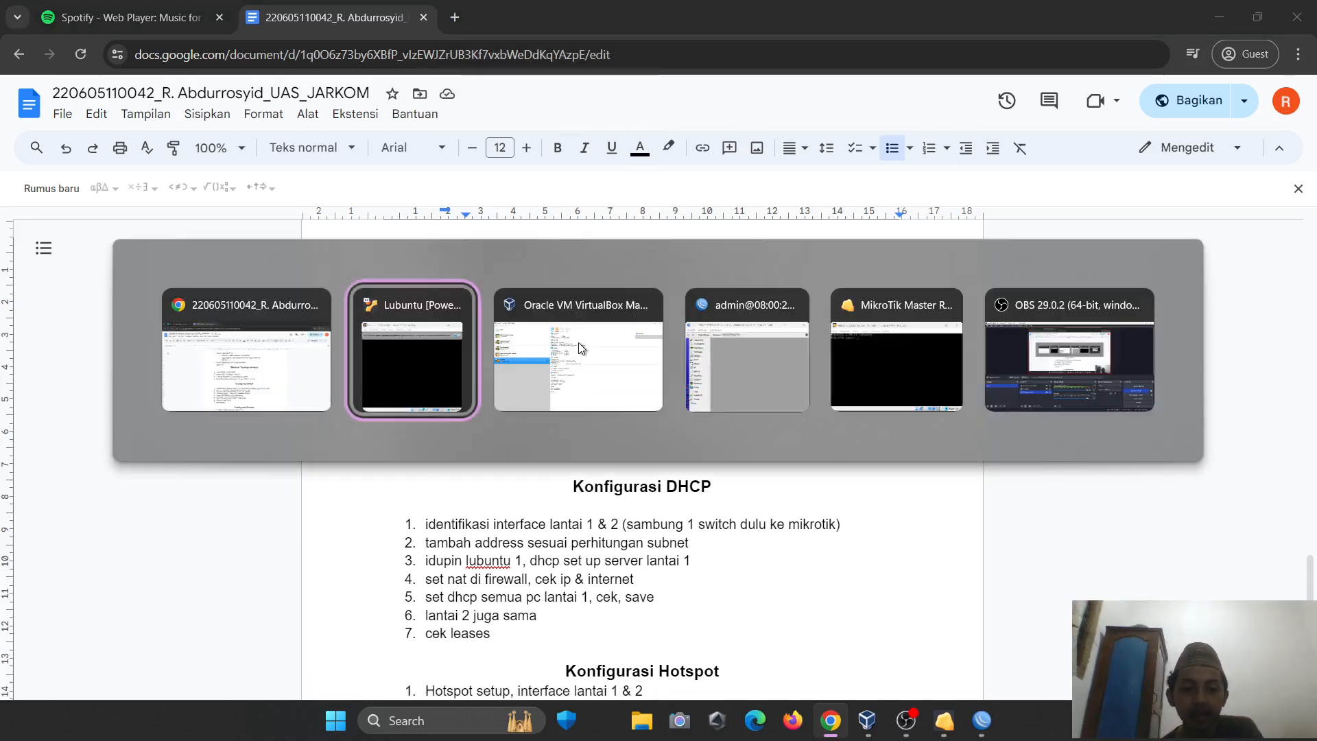
pyautogui.click(681, 462)
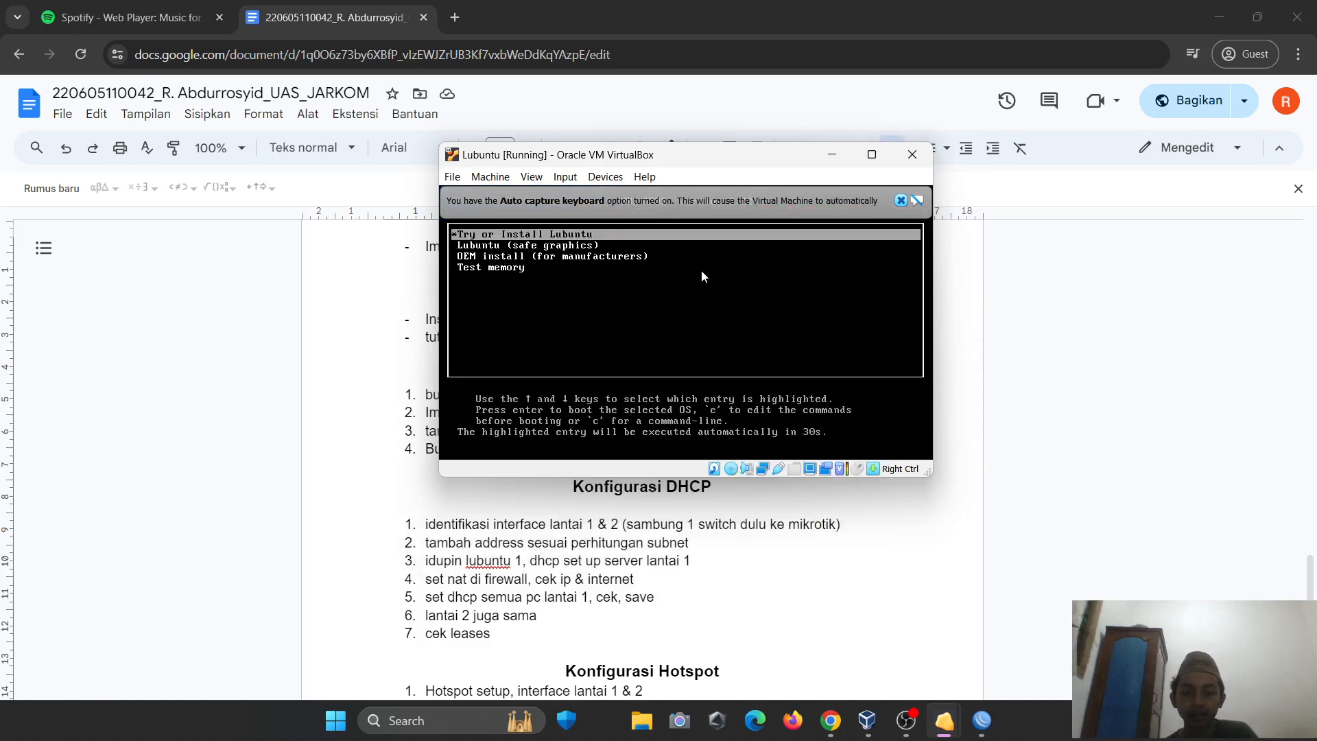
pyautogui.press('Return')
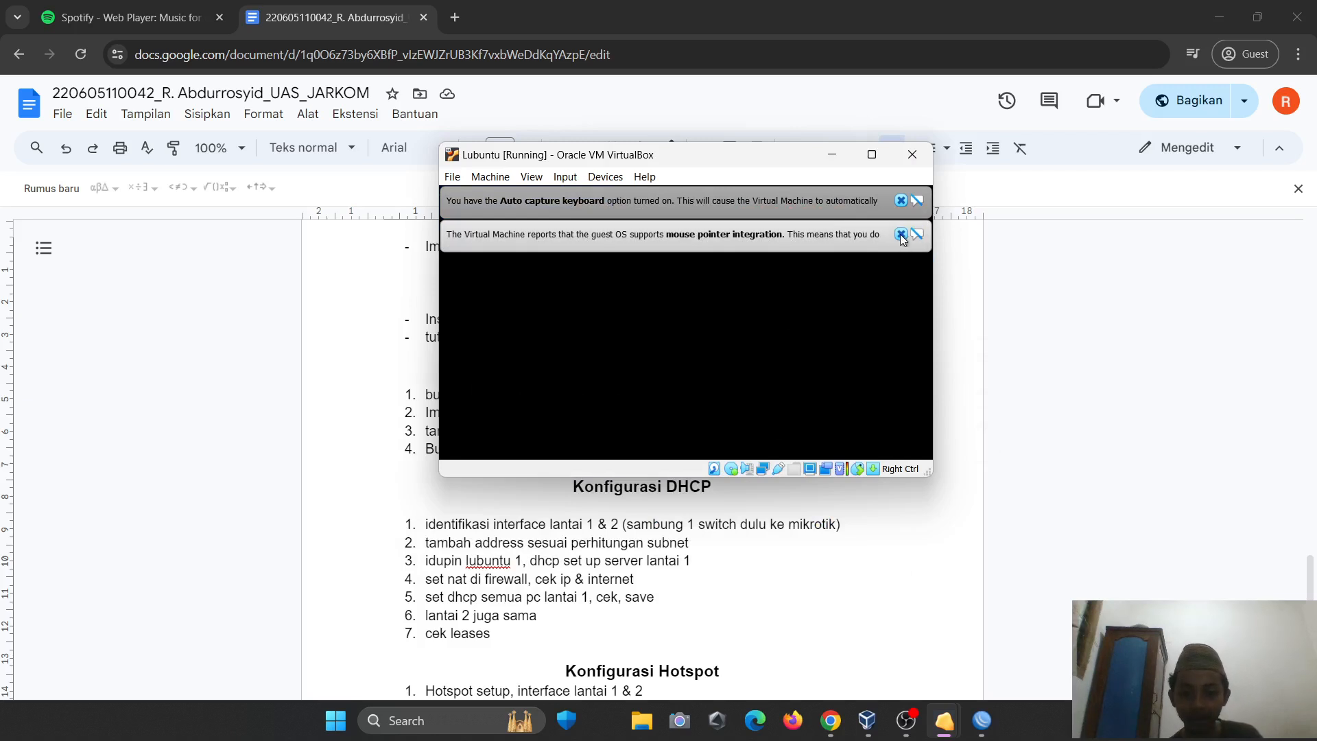
# - Dismiss the mouse integration and keyboard capture notices, check the notes, and return to VirtualBox Manager
pyautogui.click(900, 234)
pyautogui.click(901, 200)
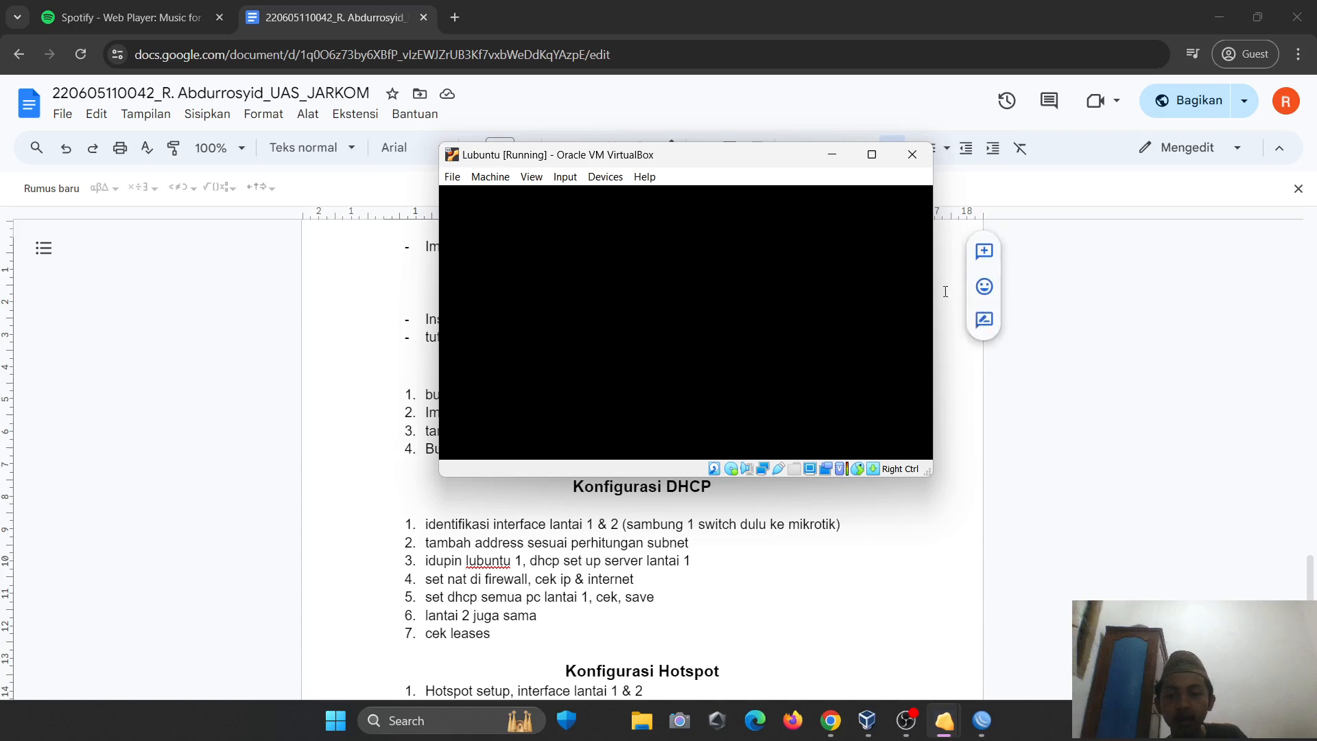
pyautogui.click(340, 318)
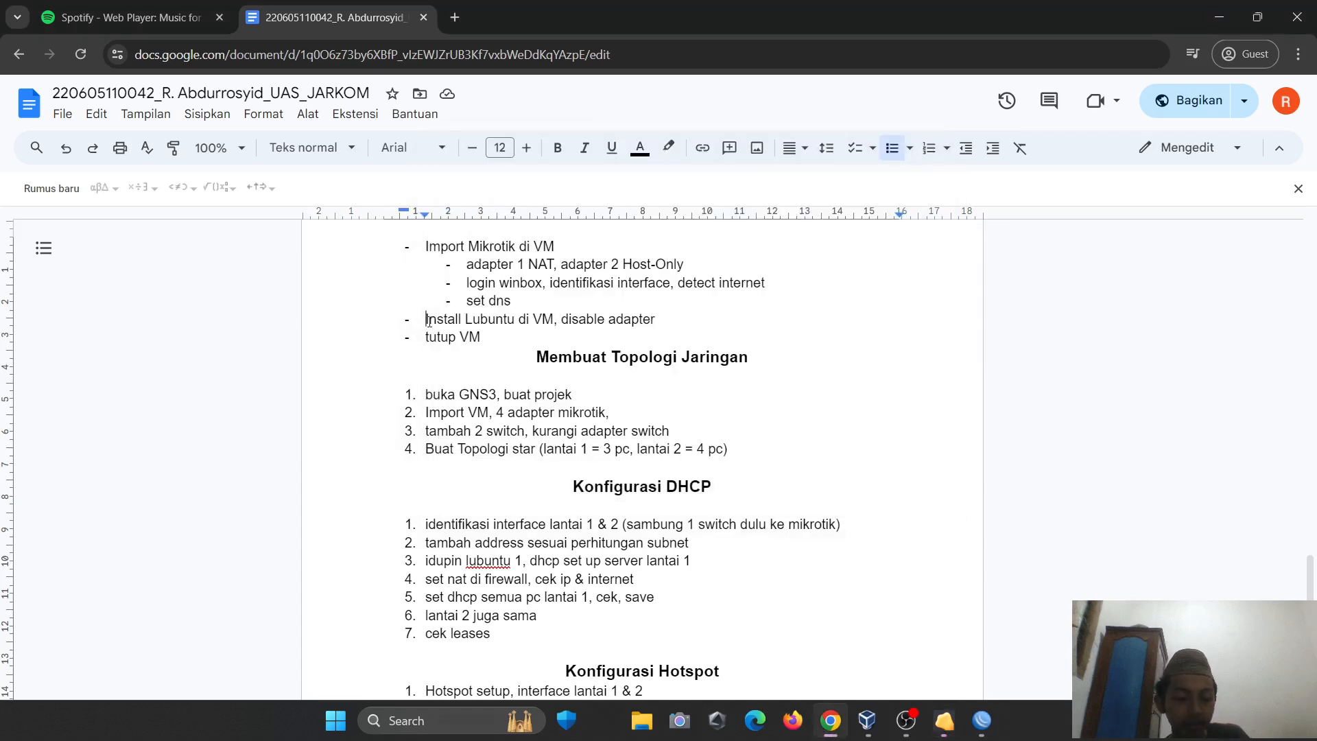
pyautogui.scroll(-1, 520, 344)
pyautogui.hotkey('alt', 'Tab')
pyautogui.press('Tab')
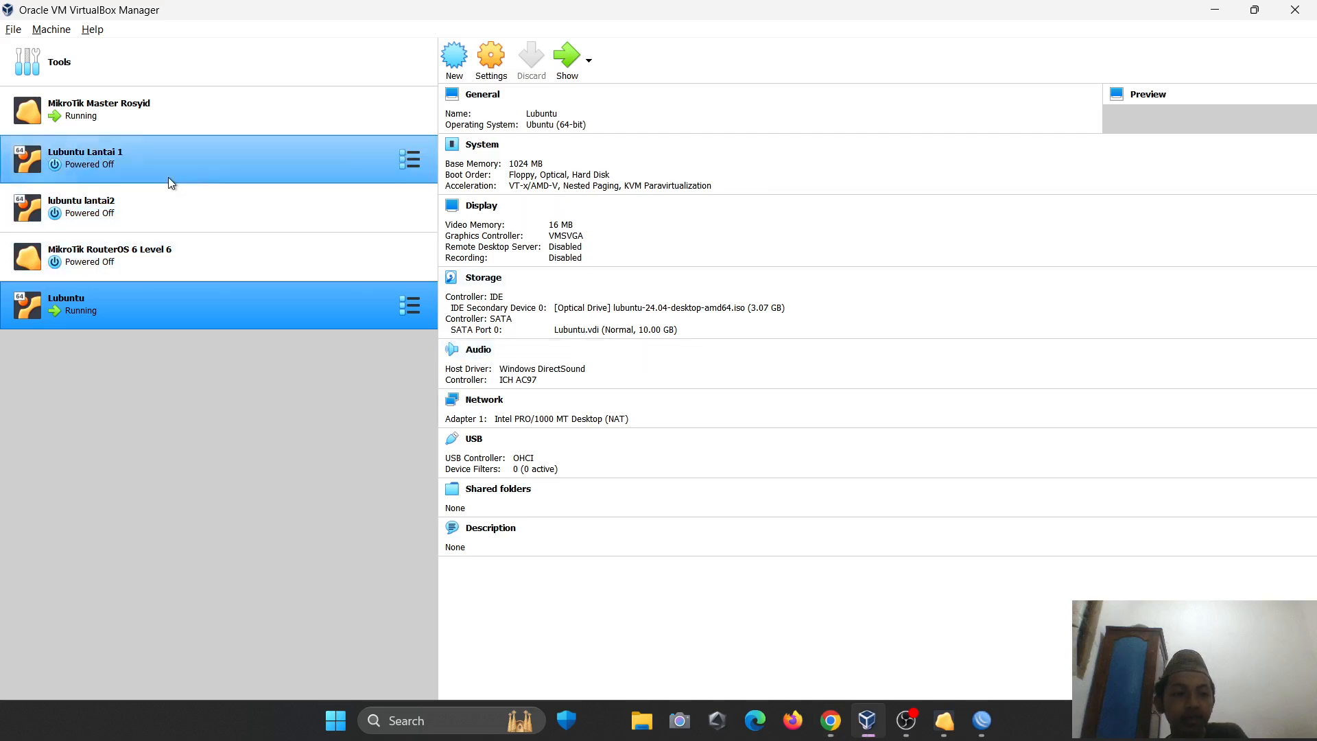
# - Review the Lubuntu Lantai 1 and lubuntu lantai2 machine details and consult the Google Docs notes
pyautogui.click(134, 158)
pyautogui.click(126, 198)
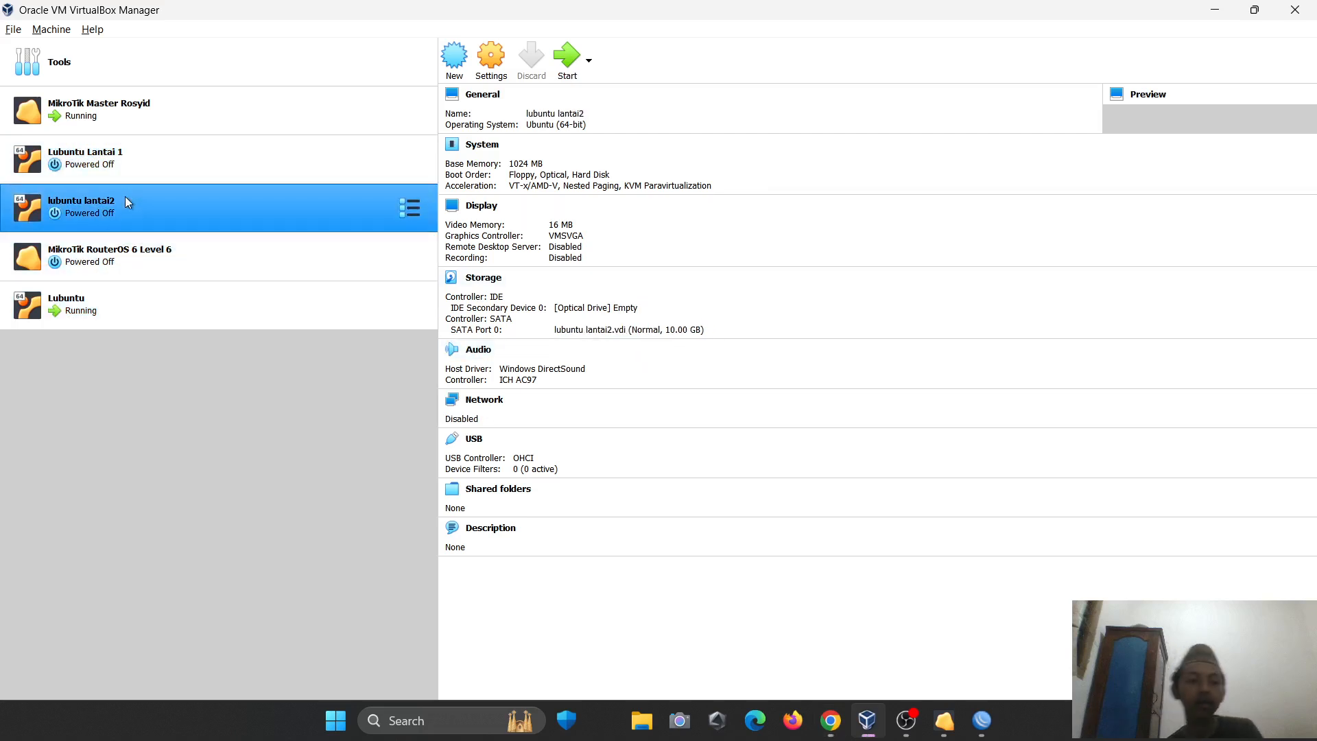
pyautogui.hotkey('alt', 'Tab')
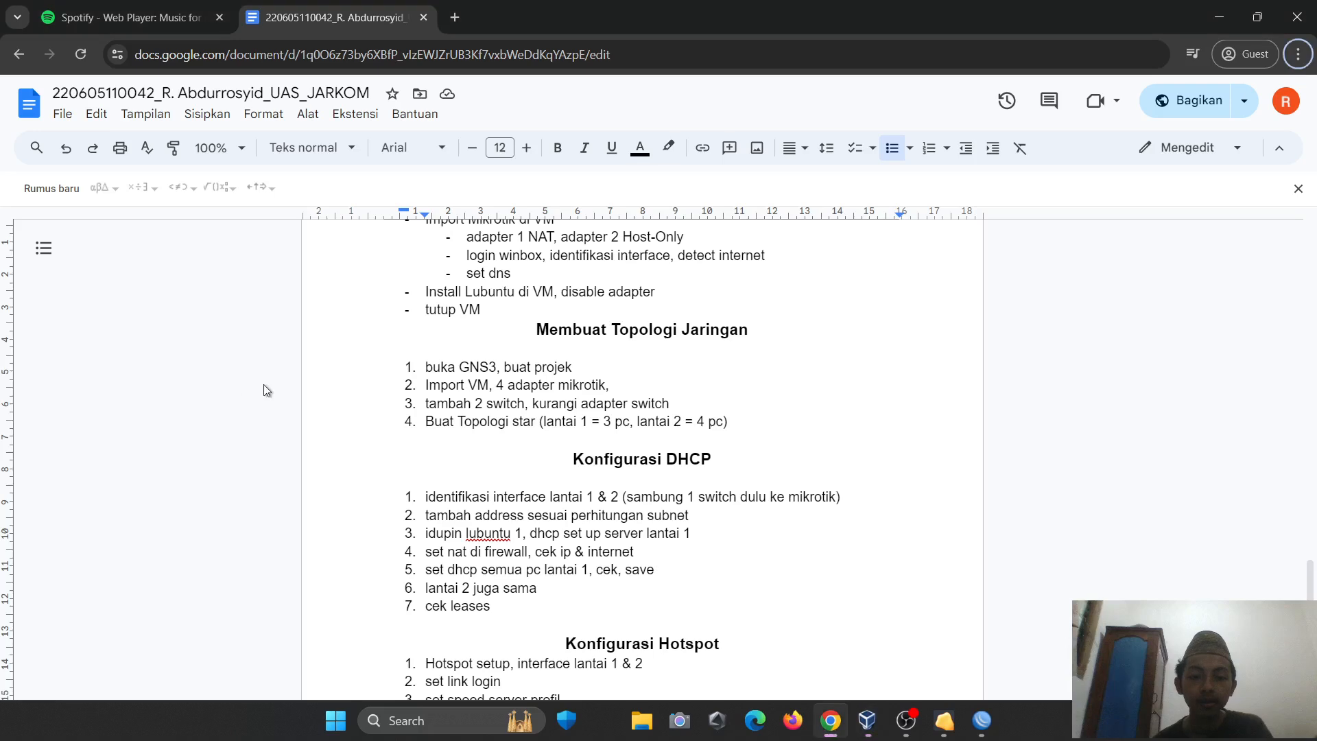
pyautogui.hotkey('alt', 'Tab')
pyautogui.press('Tab')
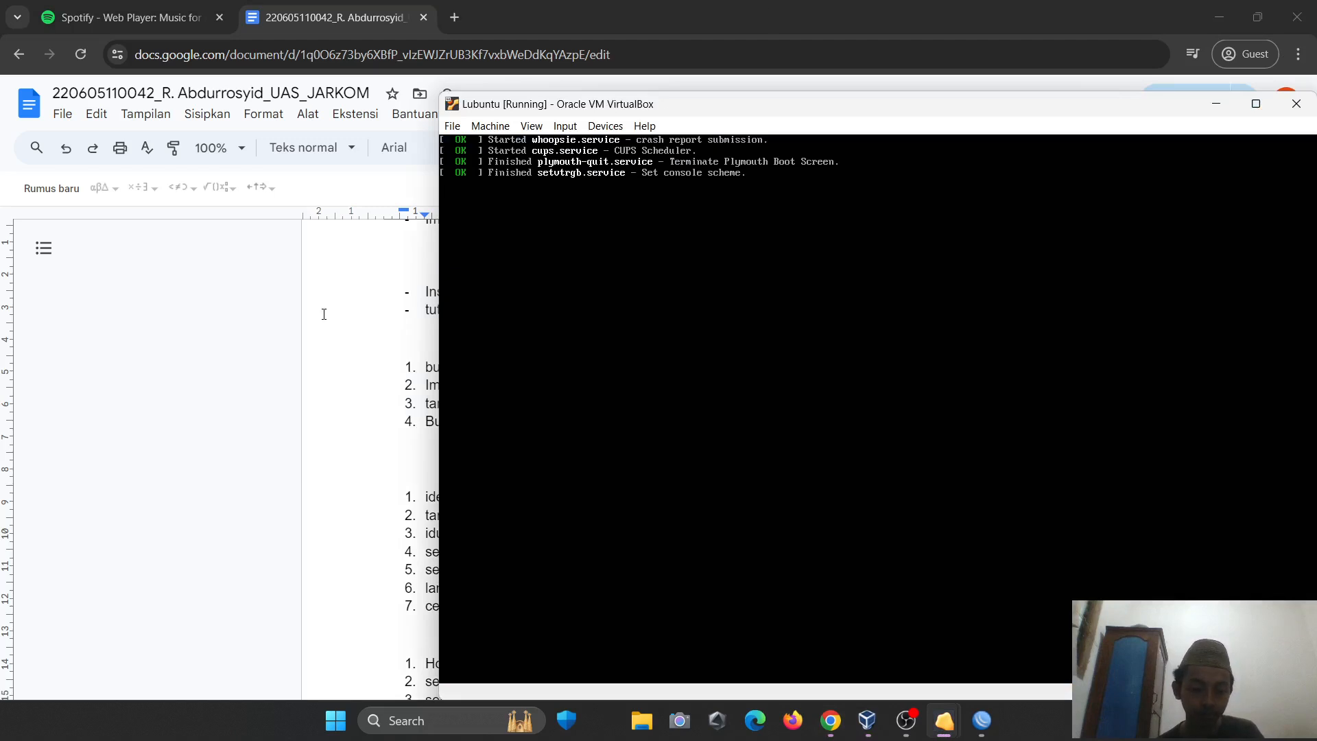
pyautogui.click(324, 314)
pyautogui.scroll(-1, 444, 324)
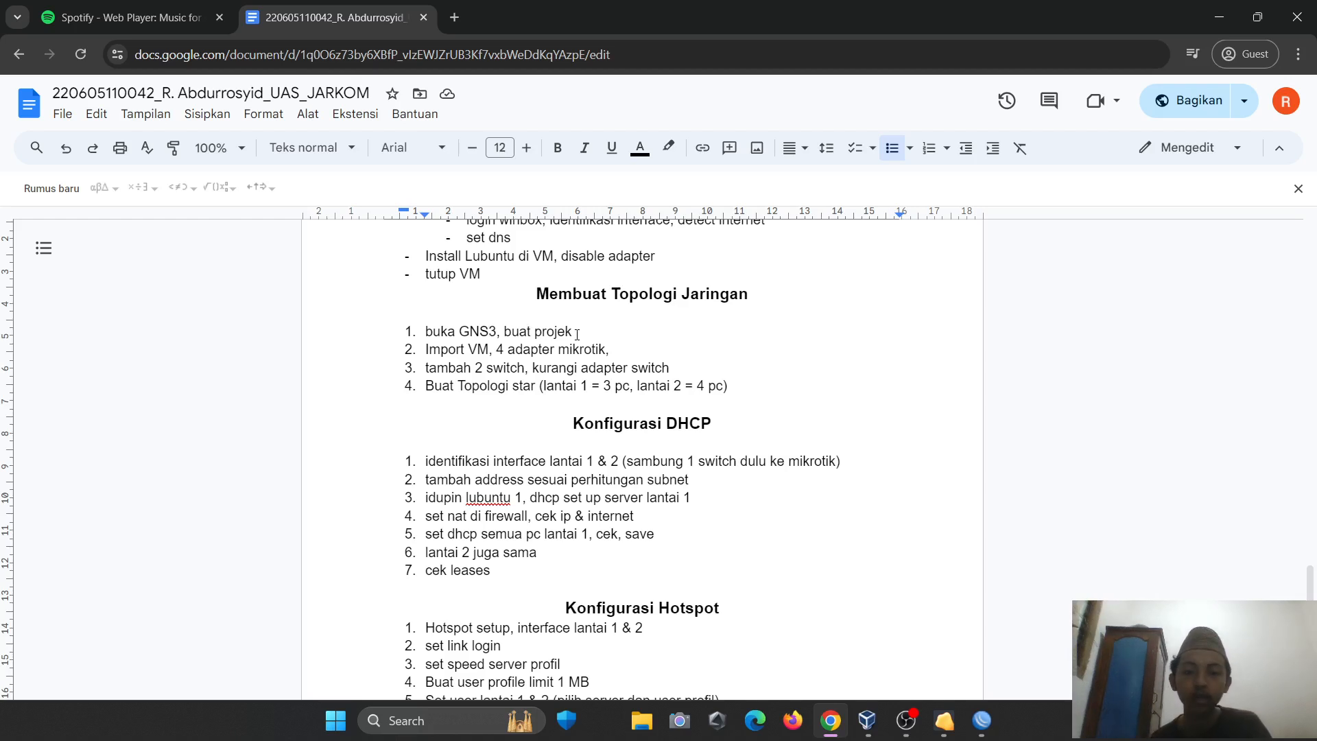
# - Close the running Lubuntu machine window, powering it off
pyautogui.hotkey('alt', 'Tab')
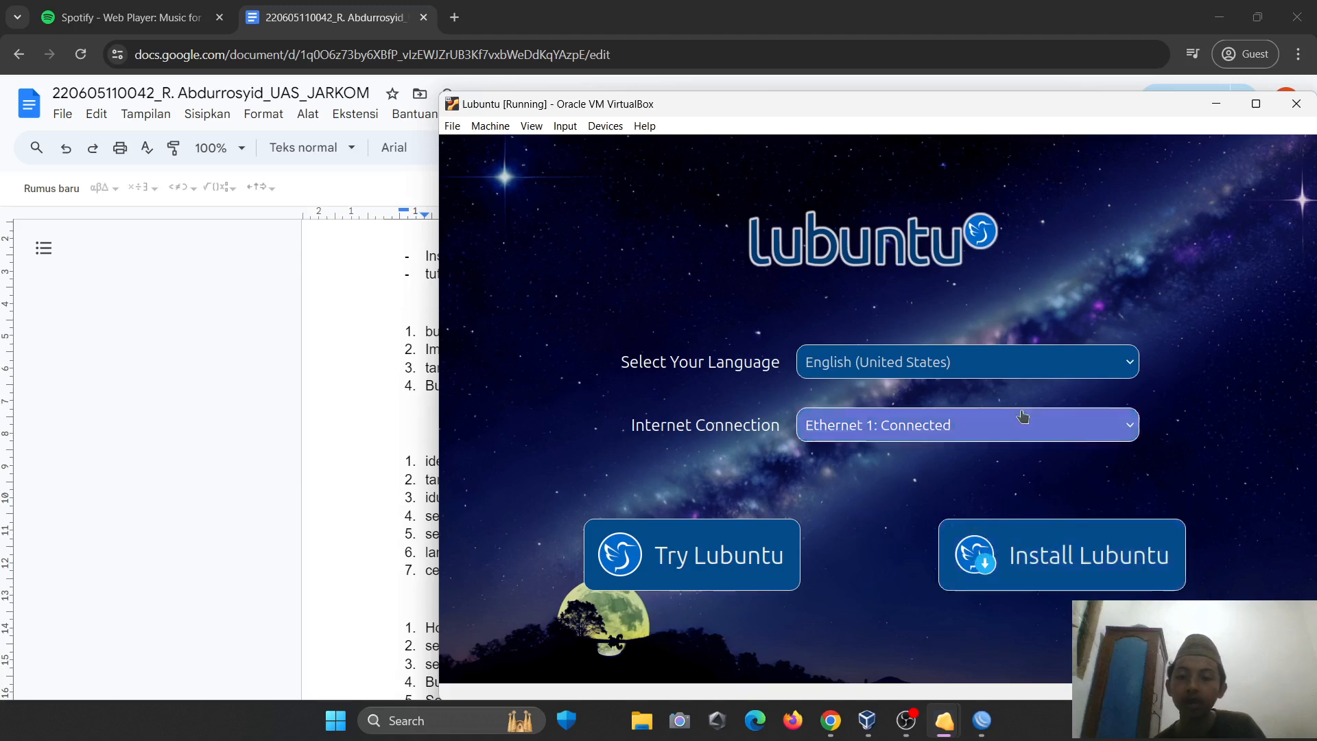
pyautogui.click(1296, 103)
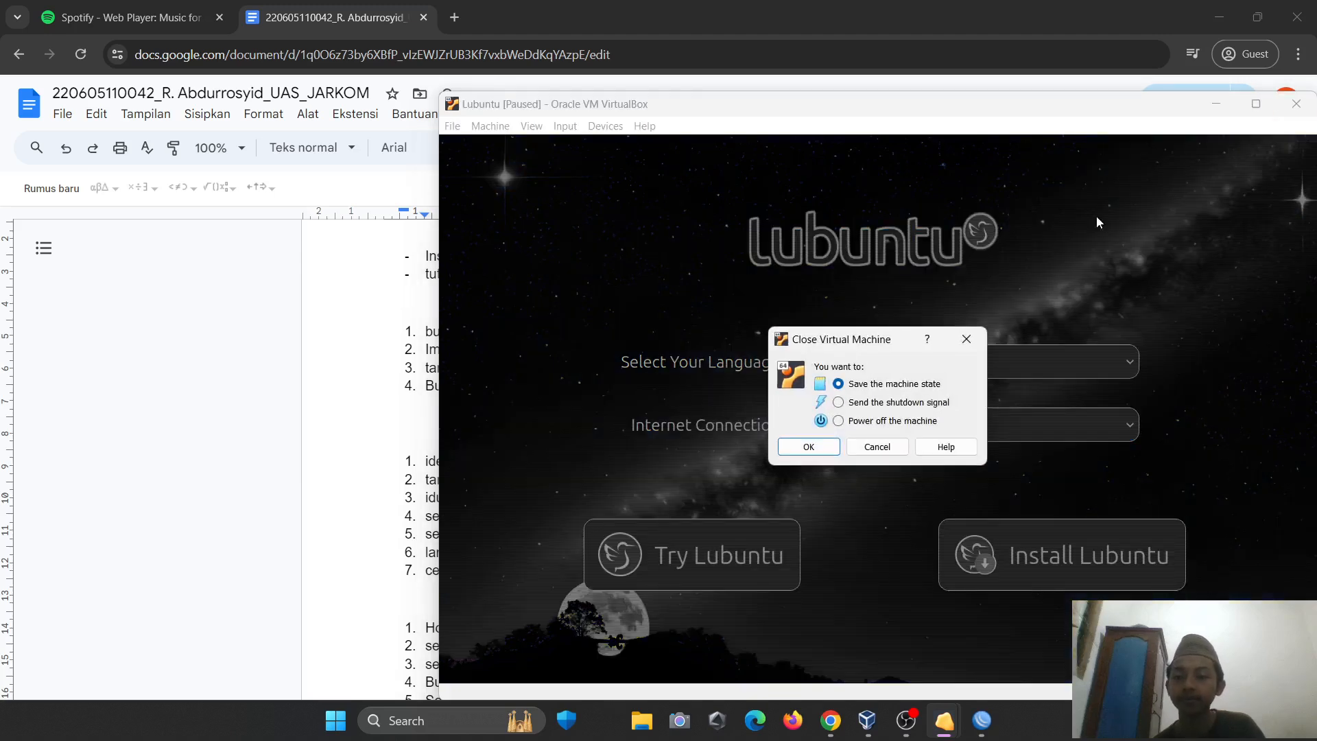
pyautogui.click(838, 420)
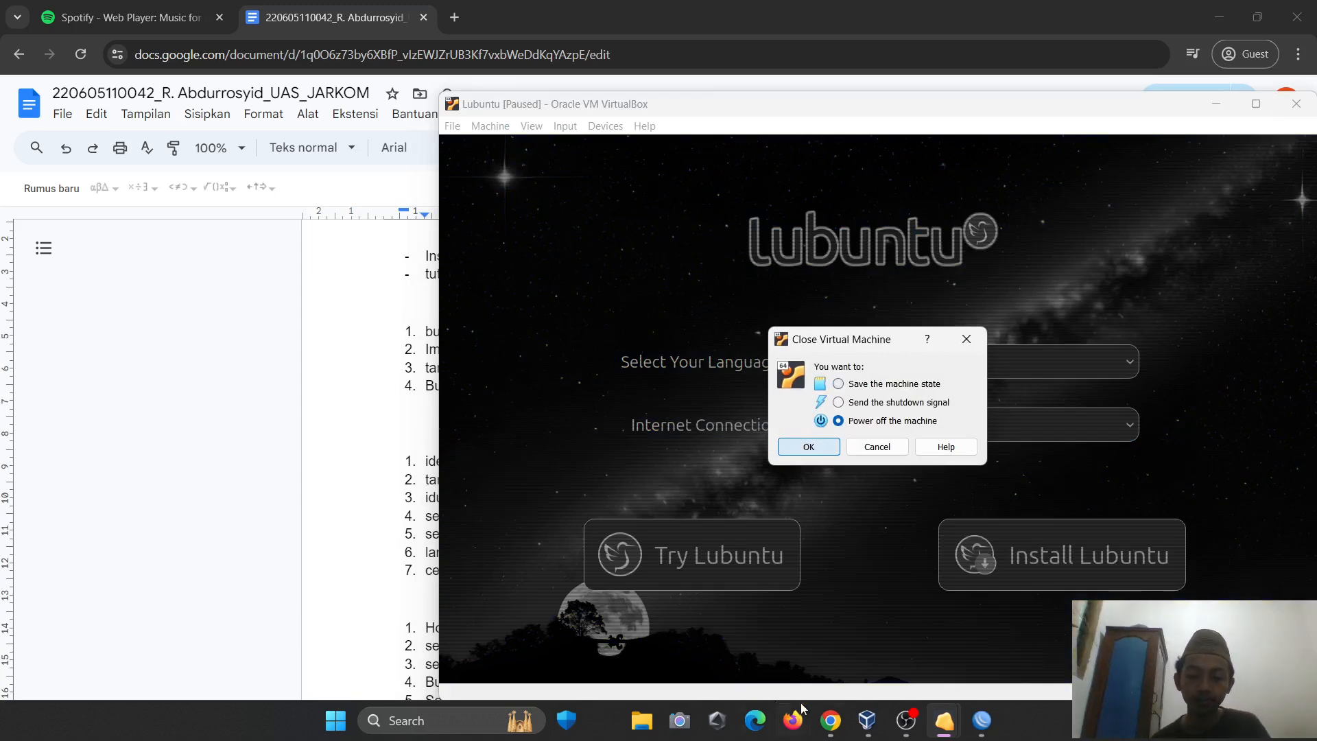
pyautogui.click(868, 724)
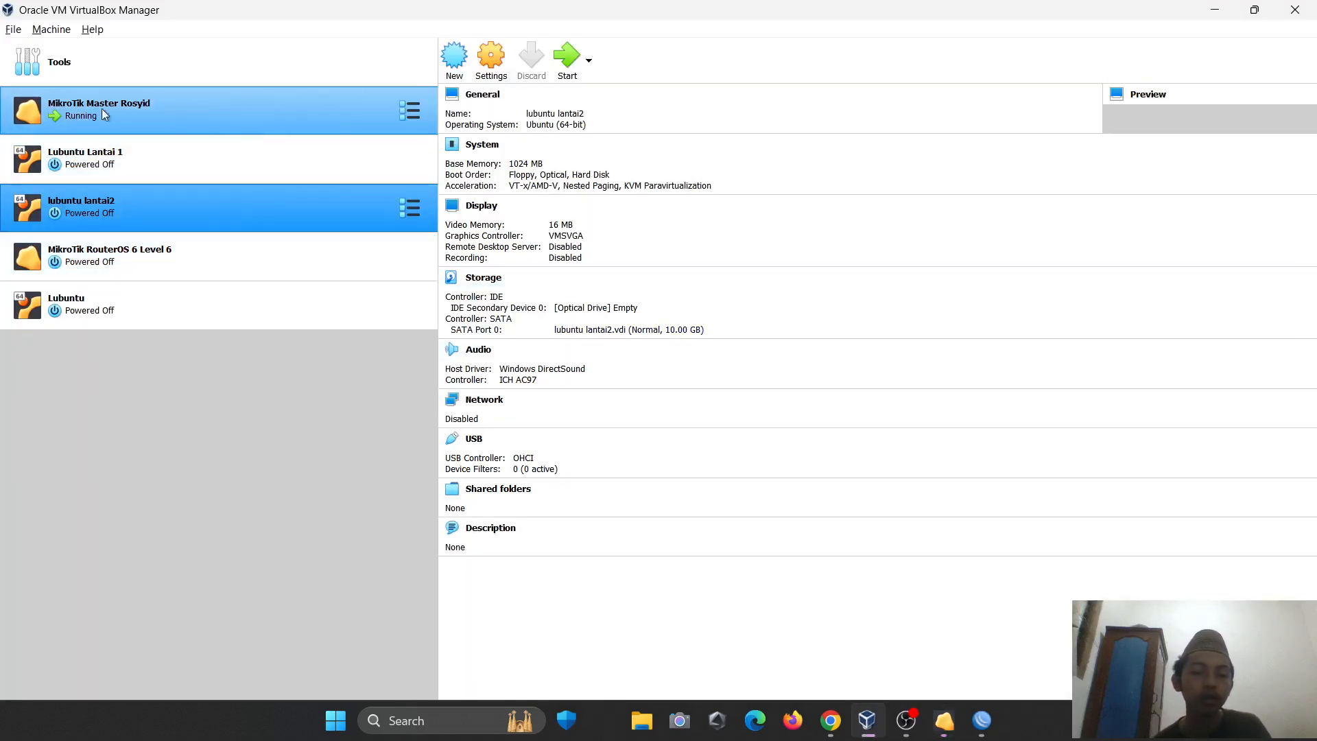
# - Power off the MikroTik Master Rosyid machine and close VirtualBox Manager
pyautogui.click(229, 116)
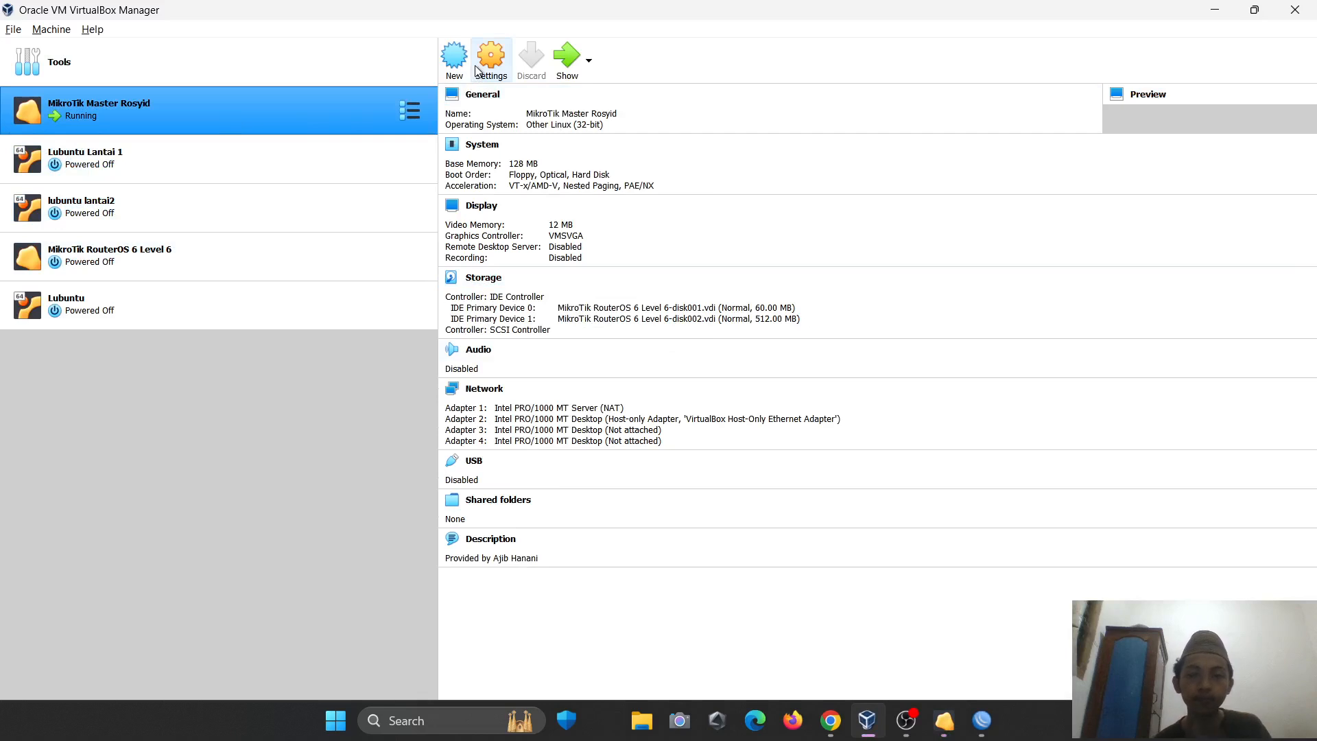
pyautogui.rightClick(311, 108)
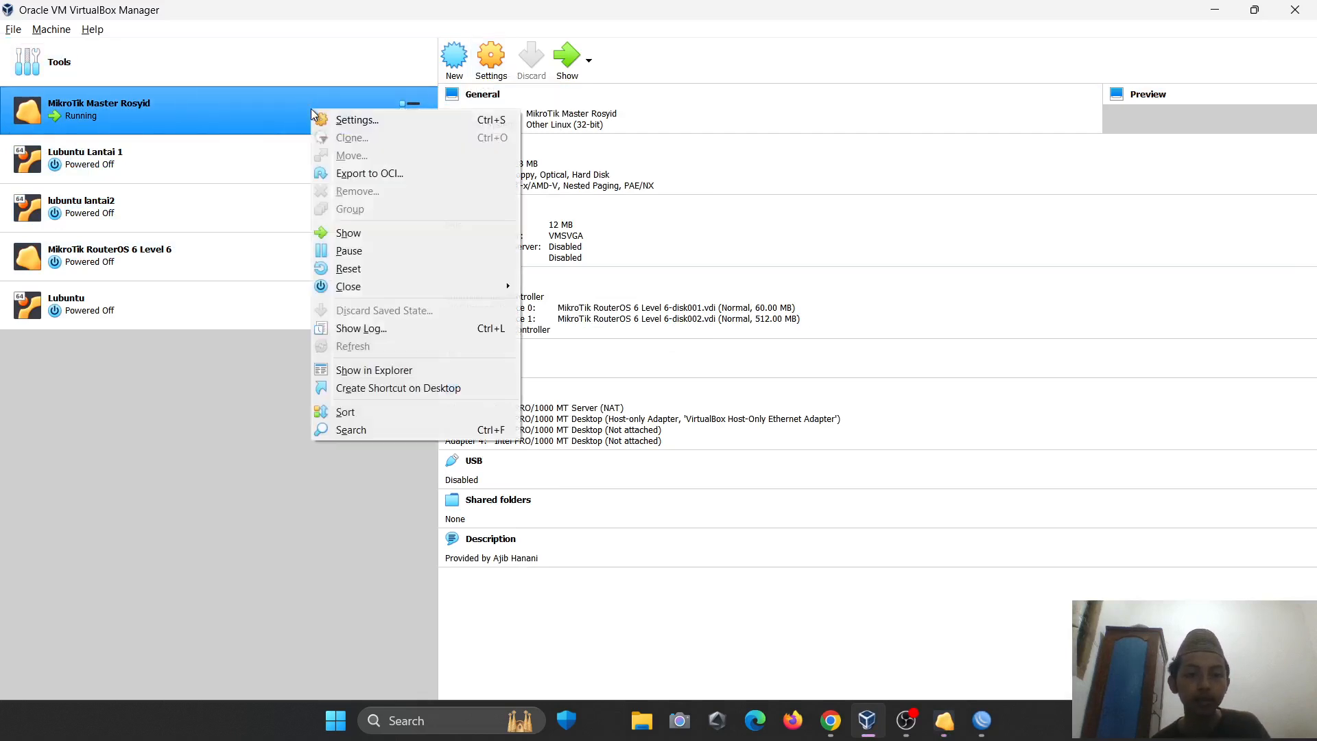
pyautogui.moveTo(483, 281)
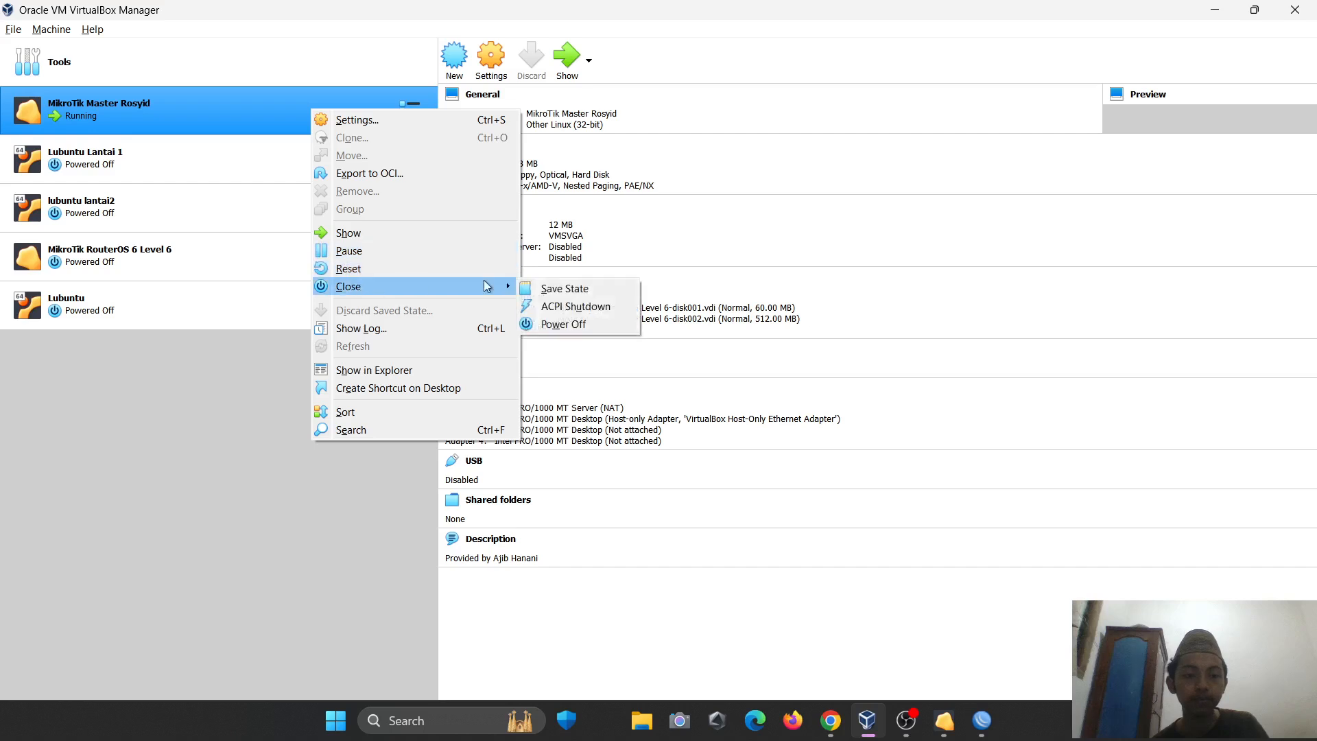
pyautogui.click(551, 325)
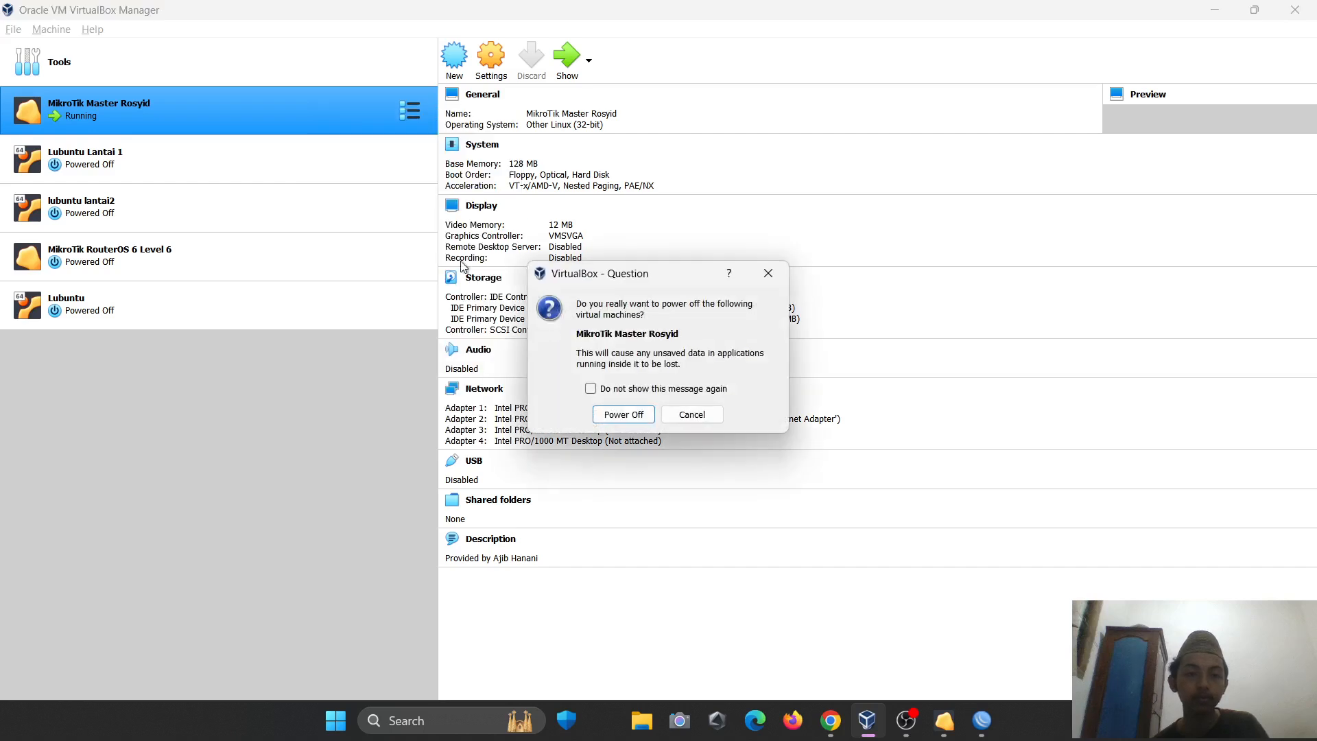
pyautogui.click(607, 415)
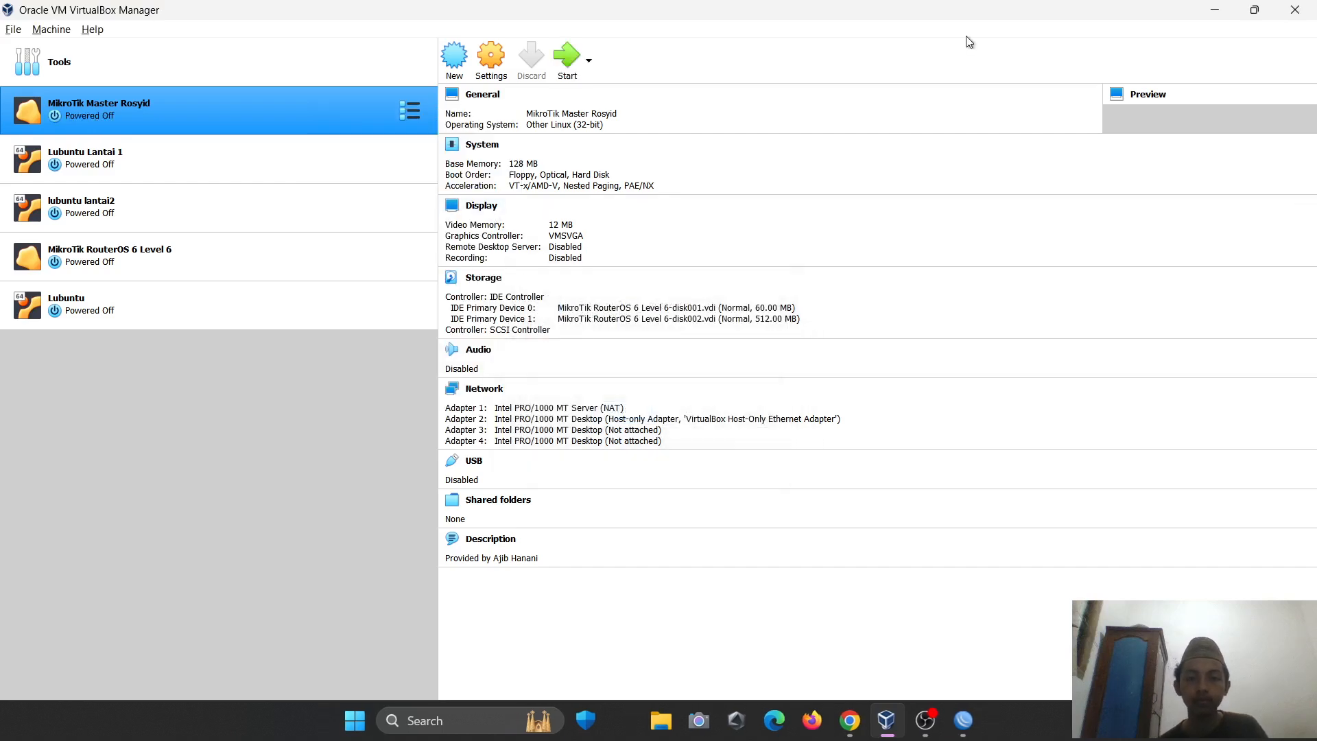
pyautogui.click(1295, 9)
# - Disconnect WinBox from the MikroTik router via Session > Disconnect
pyautogui.press('super+Tab')
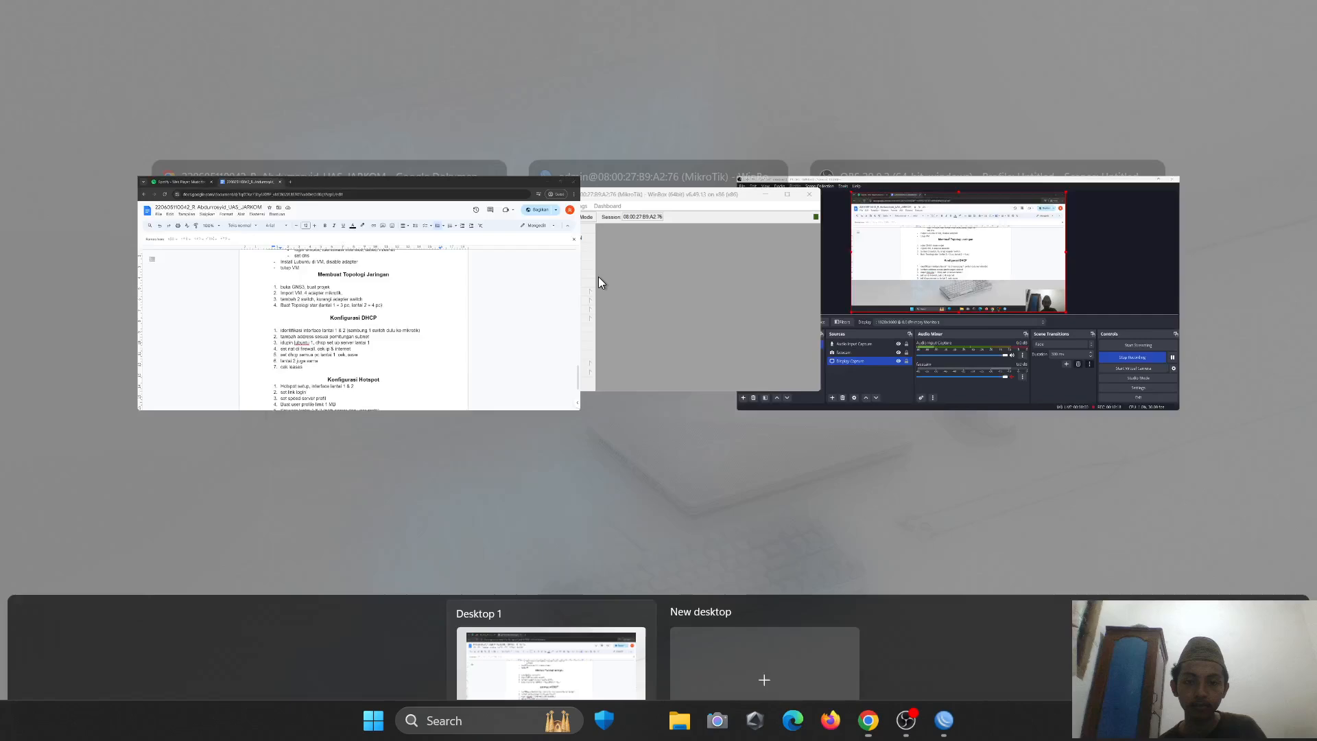
pyautogui.press('super+Tab')
pyautogui.hotkey('alt', 'Tab')
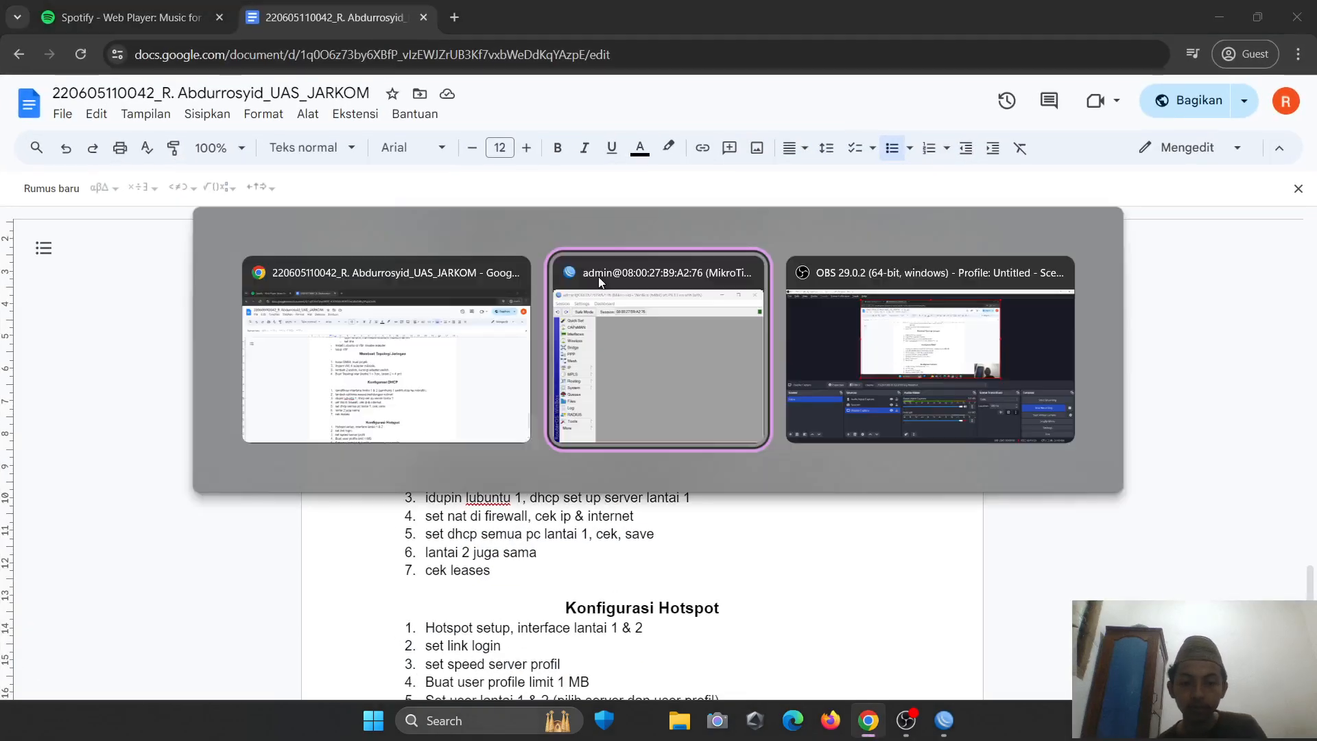
pyautogui.click(663, 158)
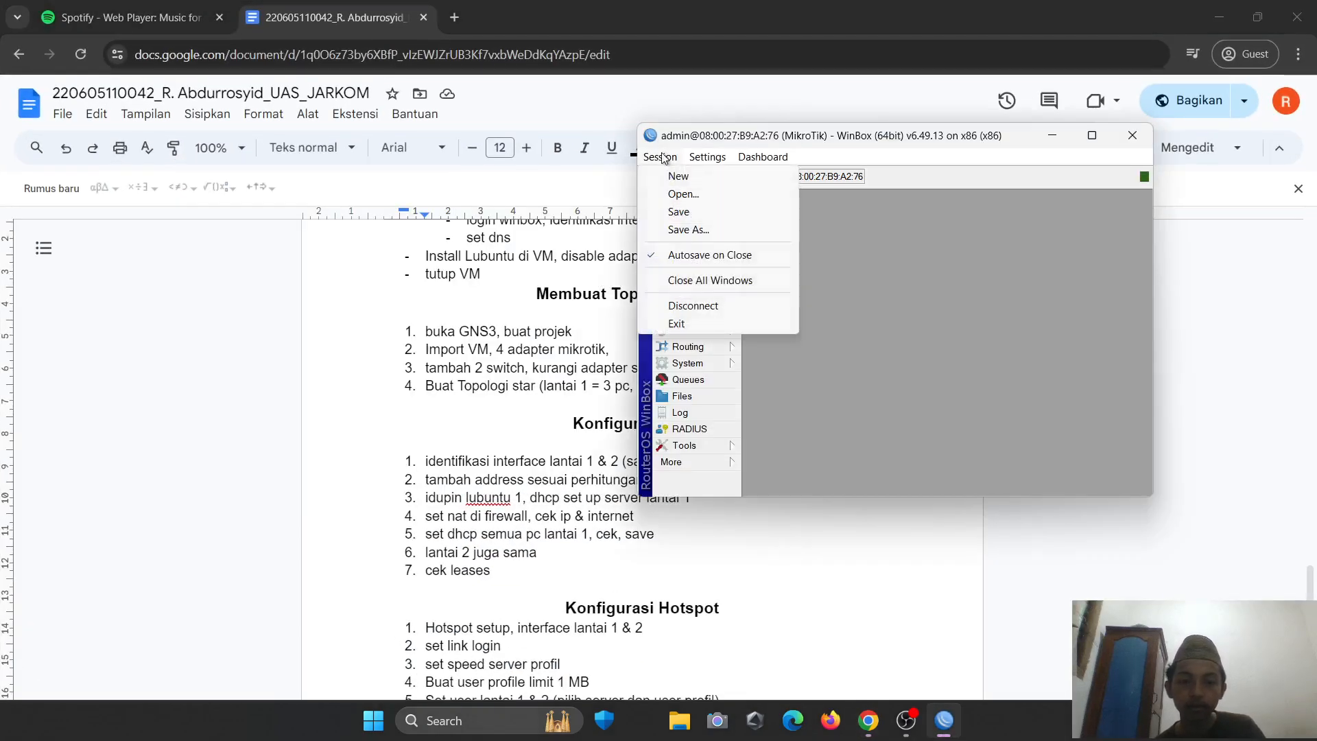
pyautogui.click(686, 304)
pyautogui.click(661, 157)
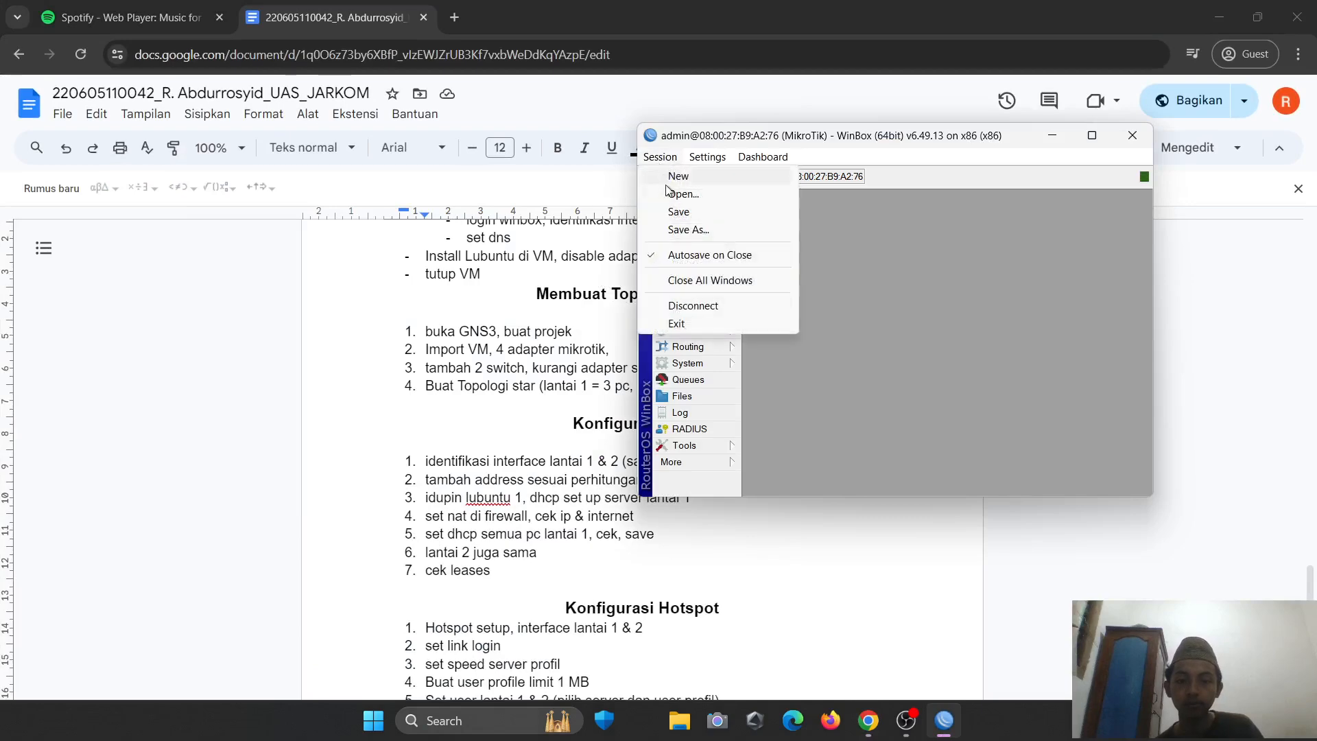
pyautogui.click(682, 303)
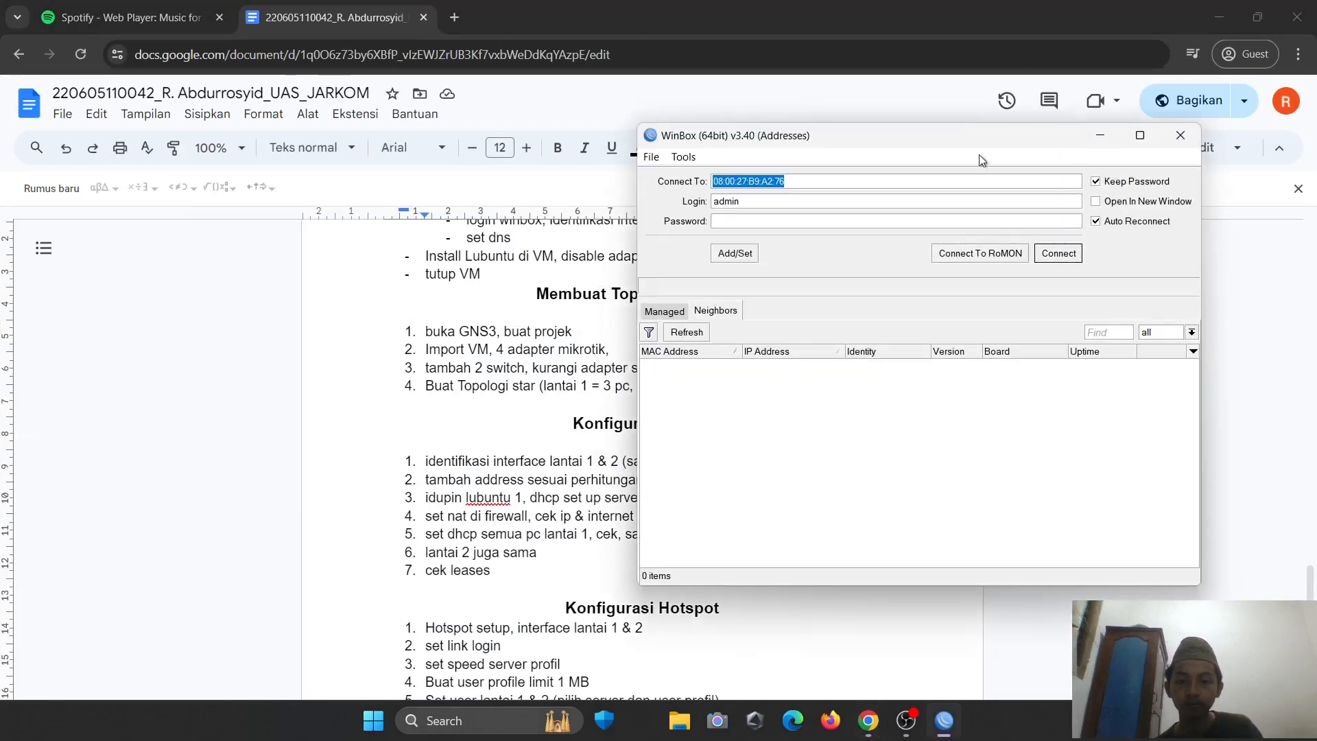
# - Launch GNS3 by searching 'gns3' from the Windows search
pyautogui.press('super')
pyautogui.write('gns3')
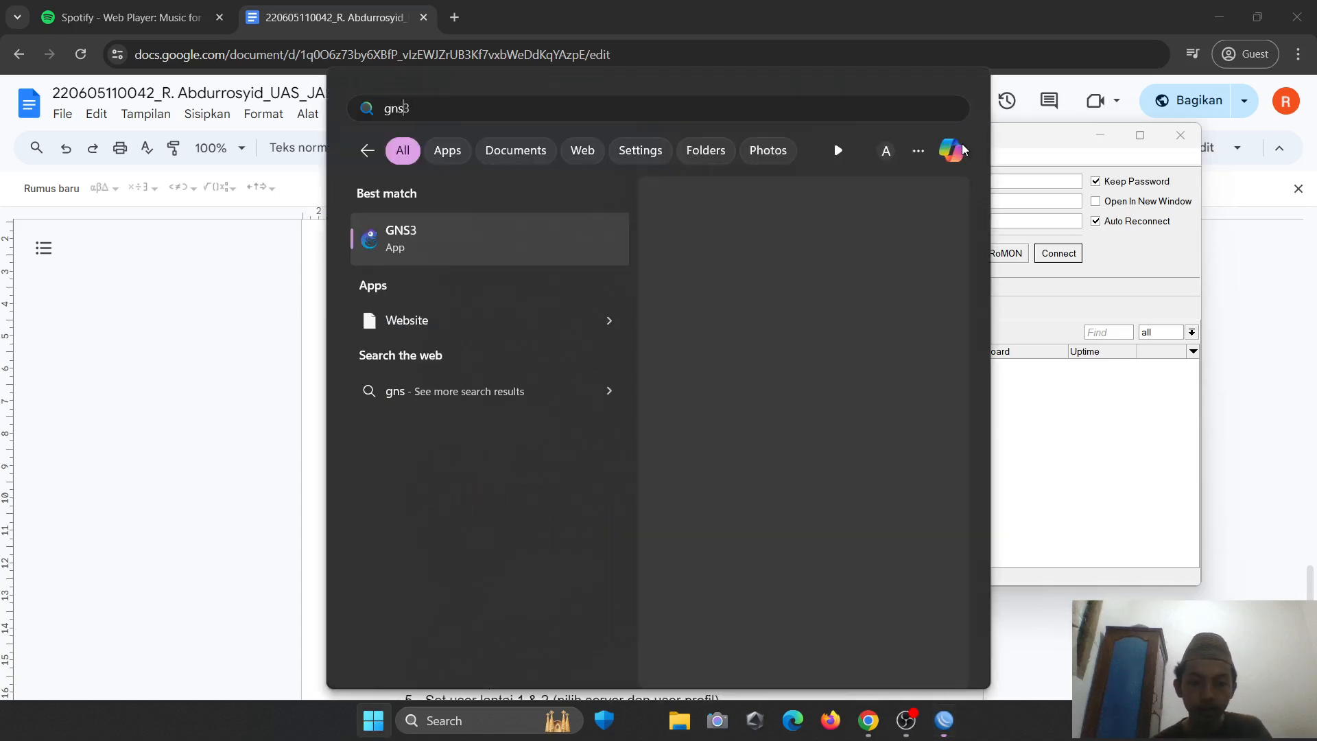
pyautogui.press('Return')
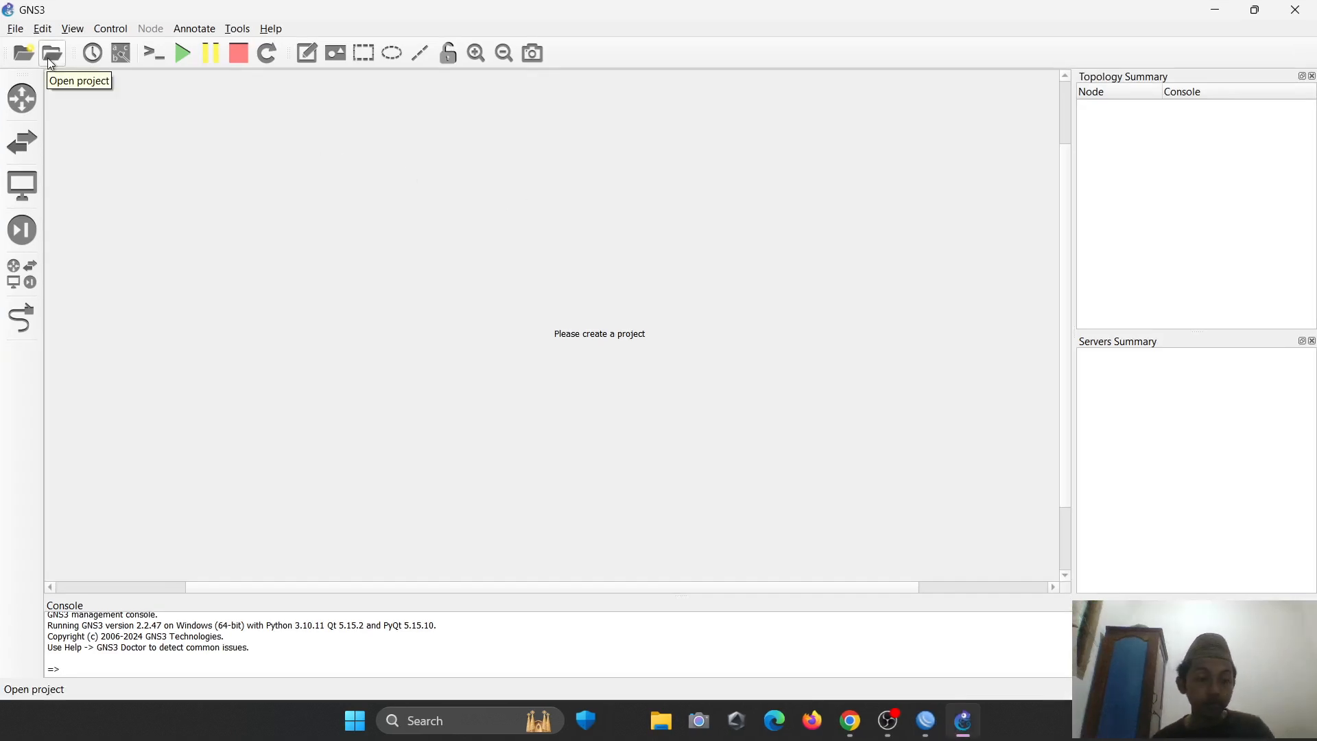
# - Open Rosyid Jarkom UAS.gns3 from the Rosyid Jarkom UAS folder in the GNS3 projects directory
pyautogui.click(50, 61)
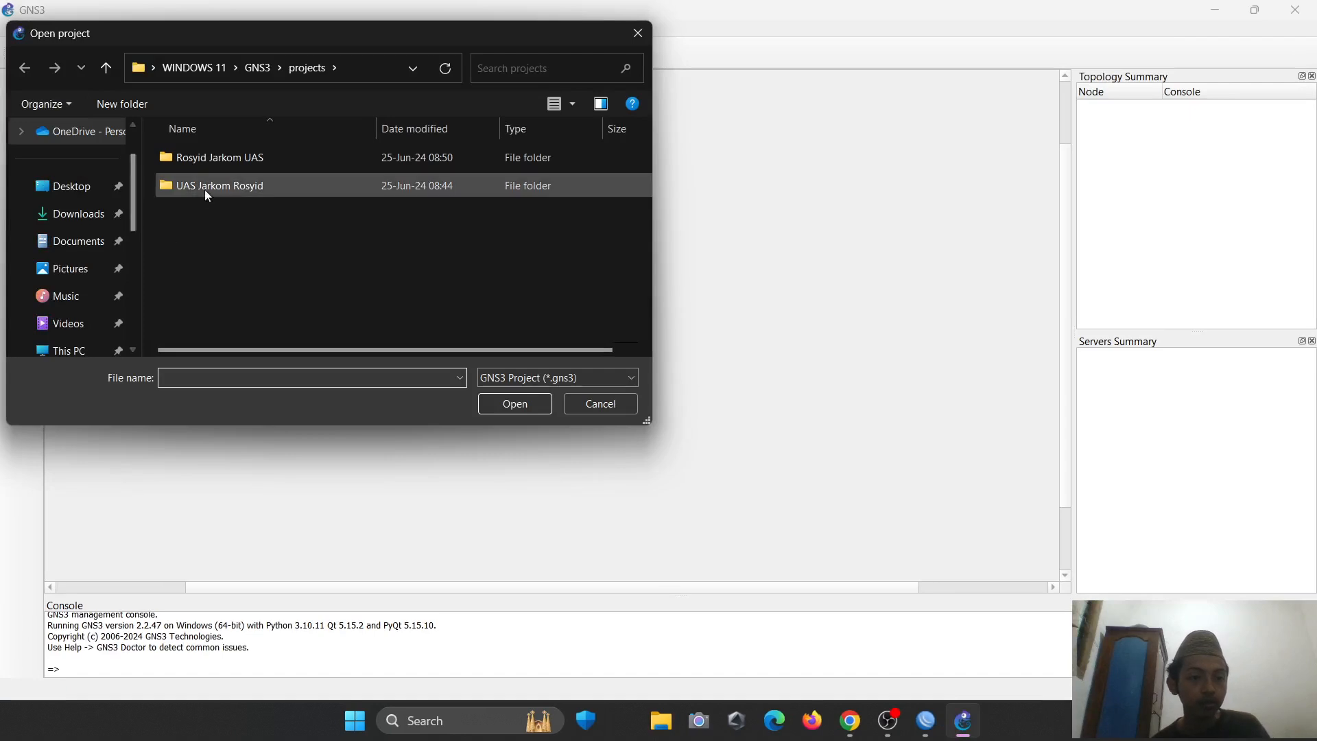
pyautogui.click(210, 183)
pyautogui.click(210, 183)
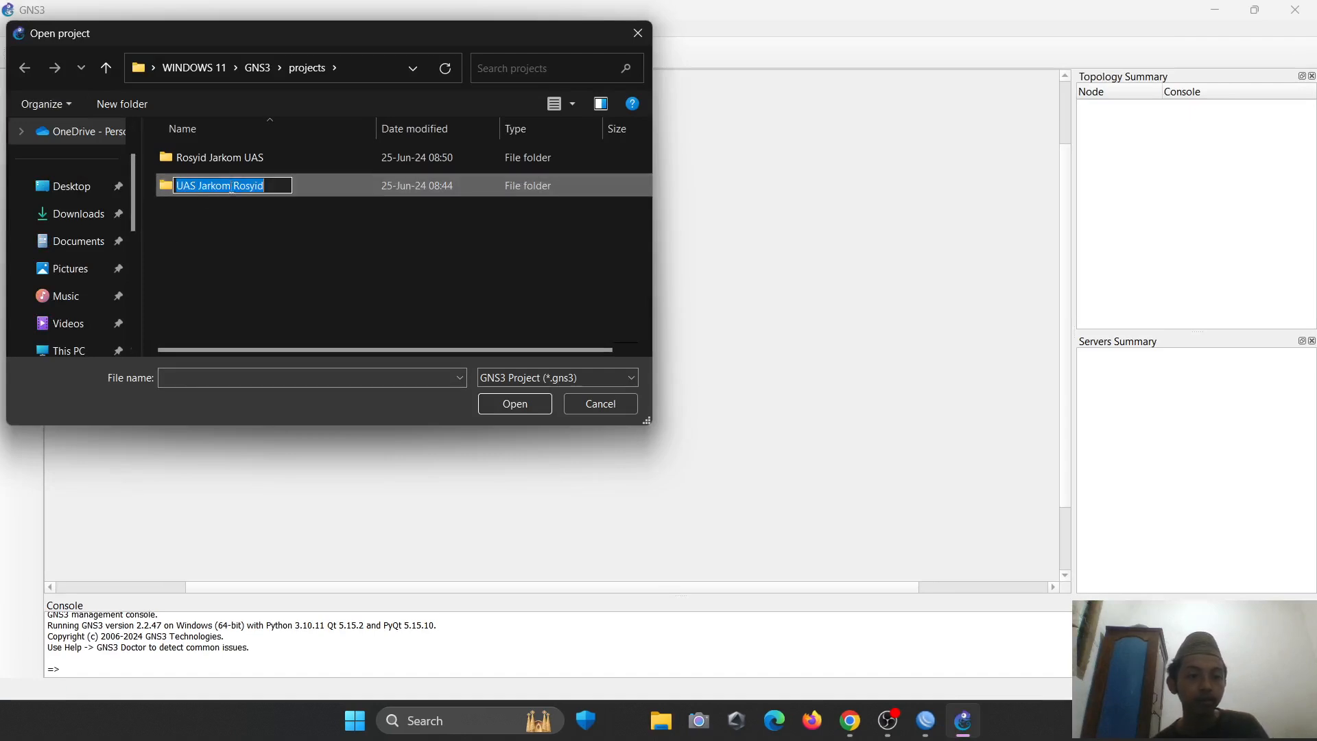
pyautogui.click(329, 200)
pyautogui.doubleClick(315, 184)
pyautogui.click(269, 185)
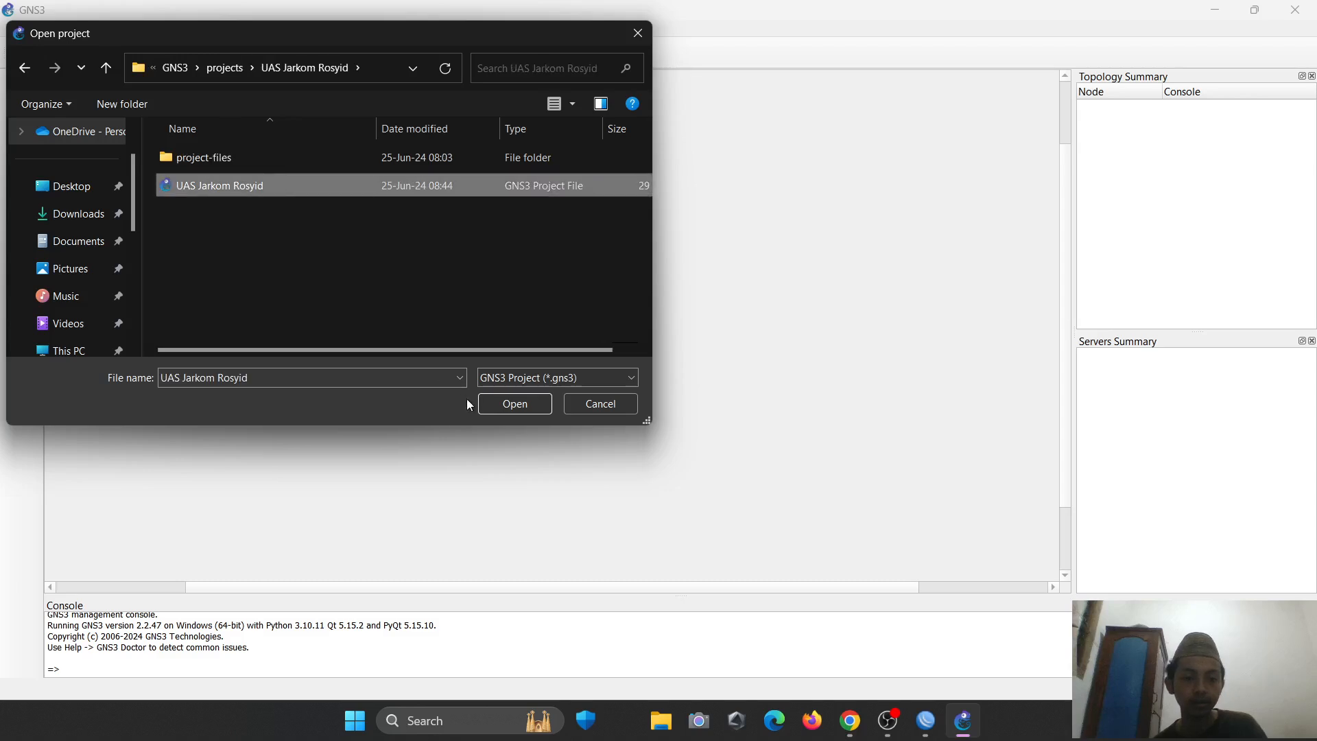
pyautogui.click(25, 68)
pyautogui.doubleClick(199, 163)
pyautogui.click(206, 184)
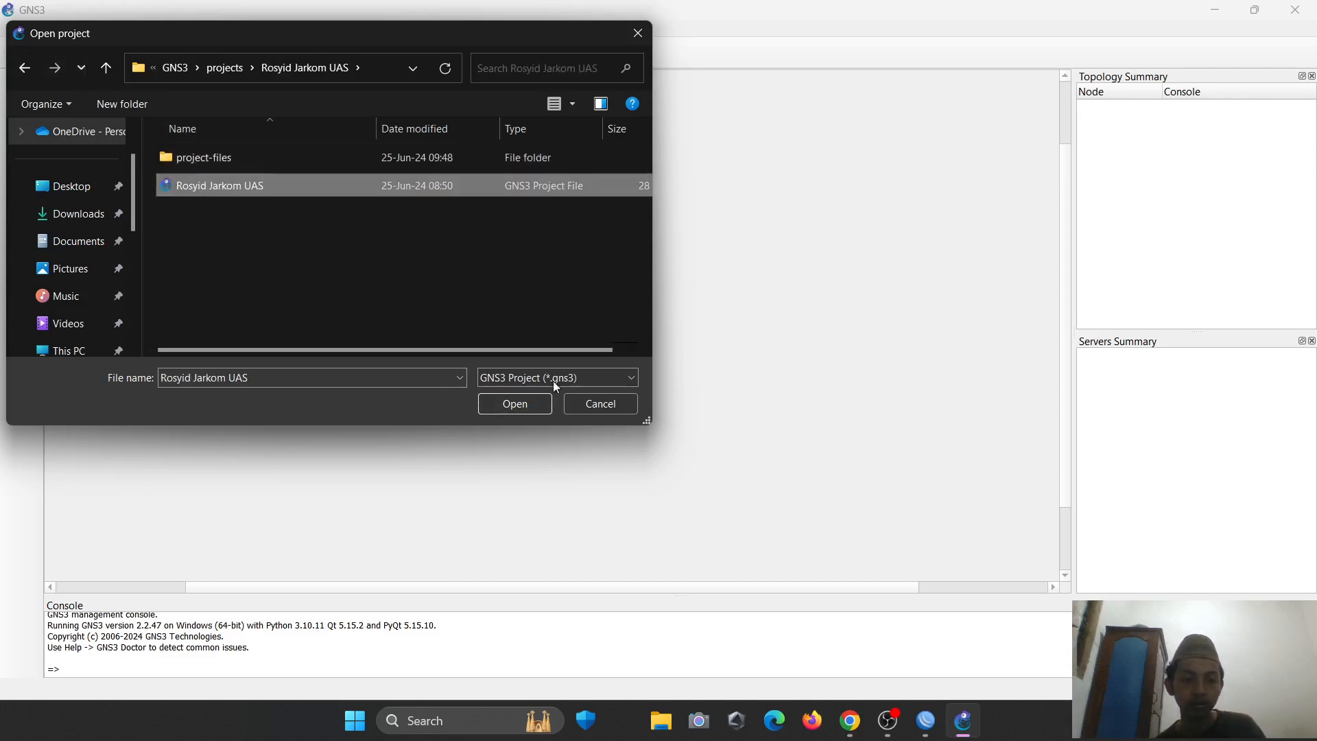
pyautogui.click(504, 405)
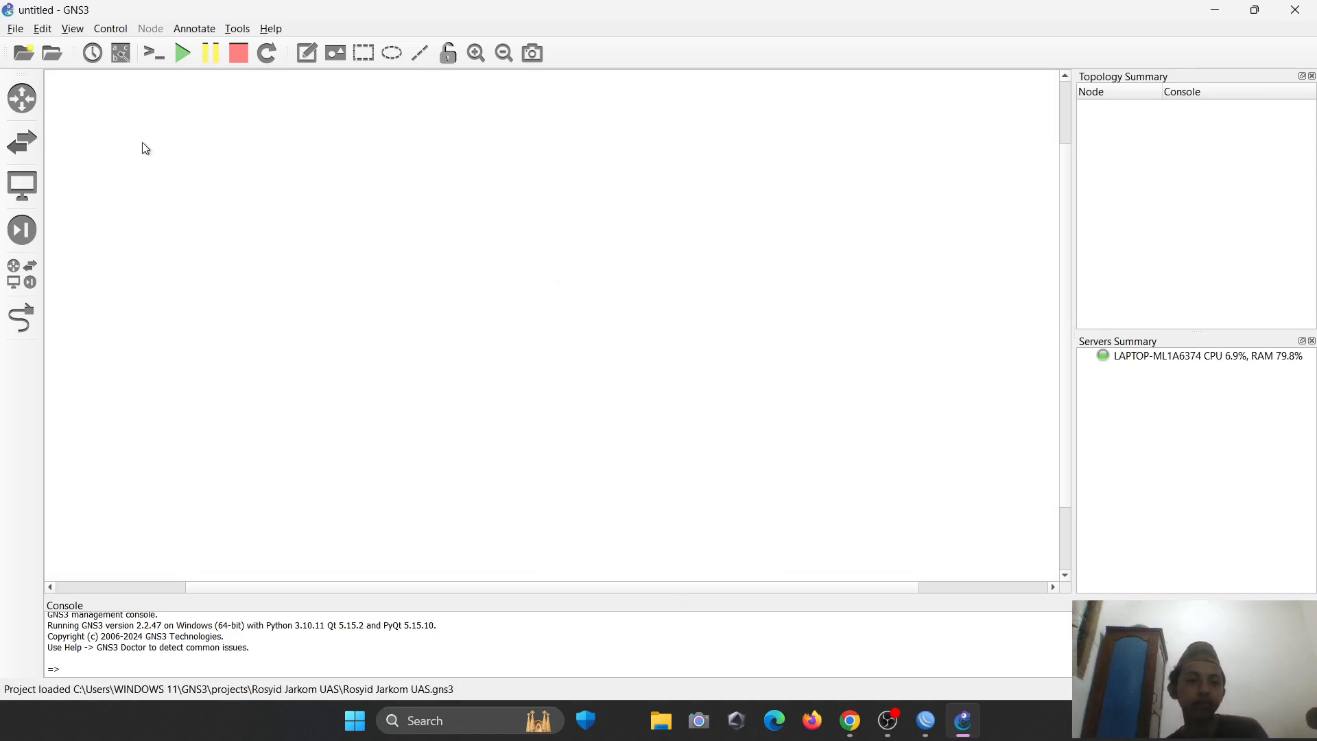
# - Browse the available devices list, then hide it to widen the canvas
pyautogui.click(37, 148)
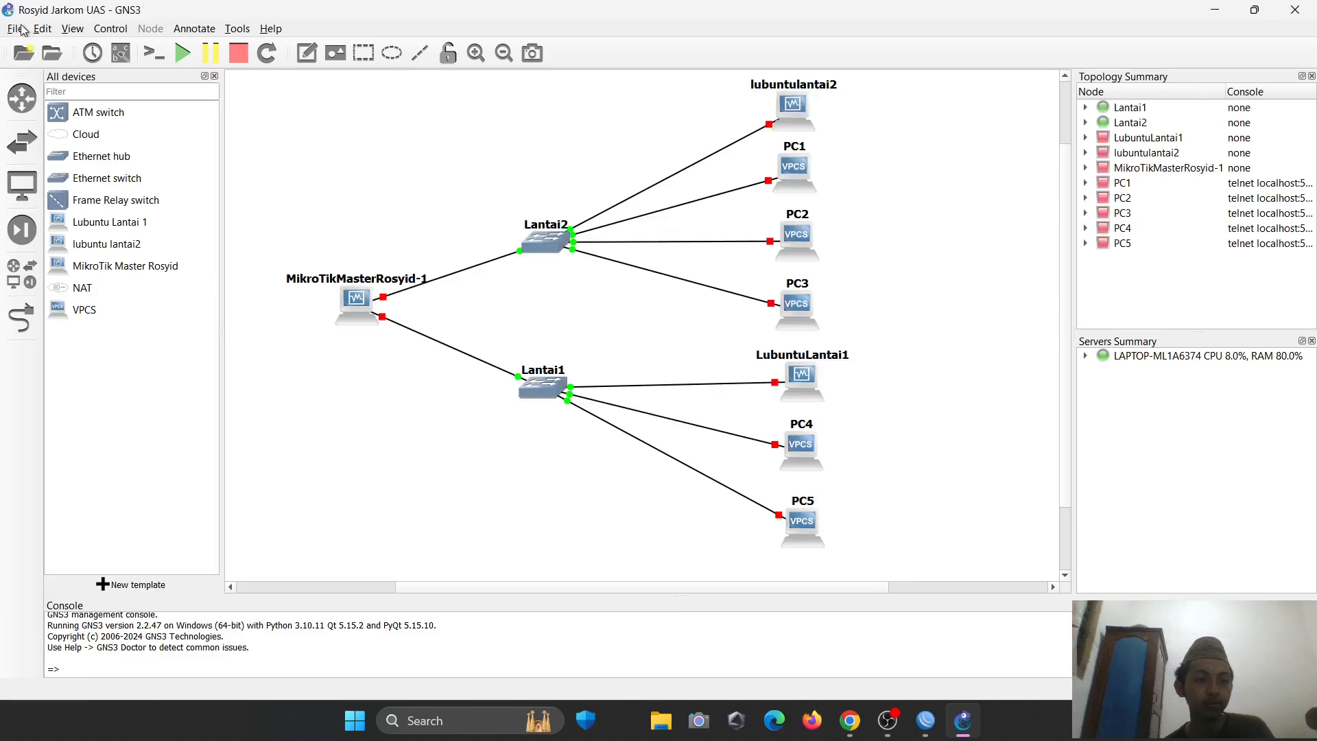
pyautogui.scroll(1, 507, 332)
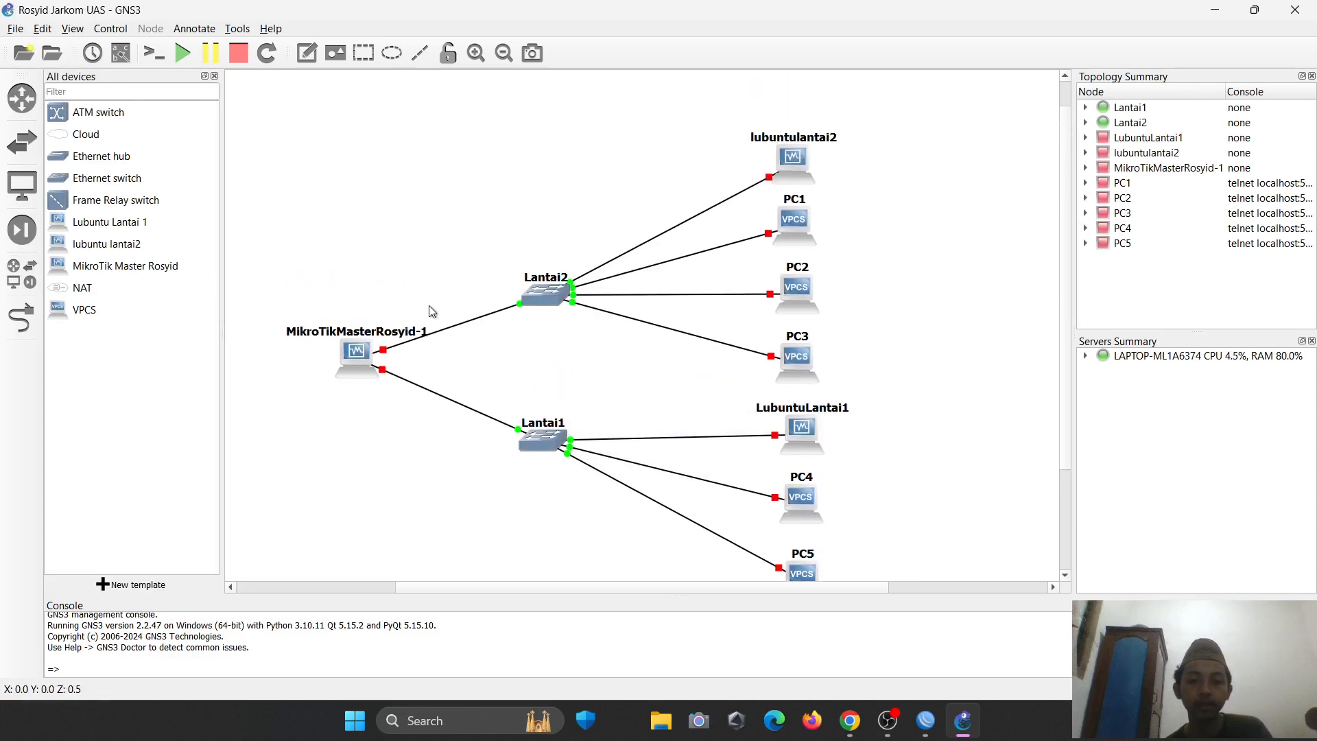
pyautogui.scroll(-1, 435, 311)
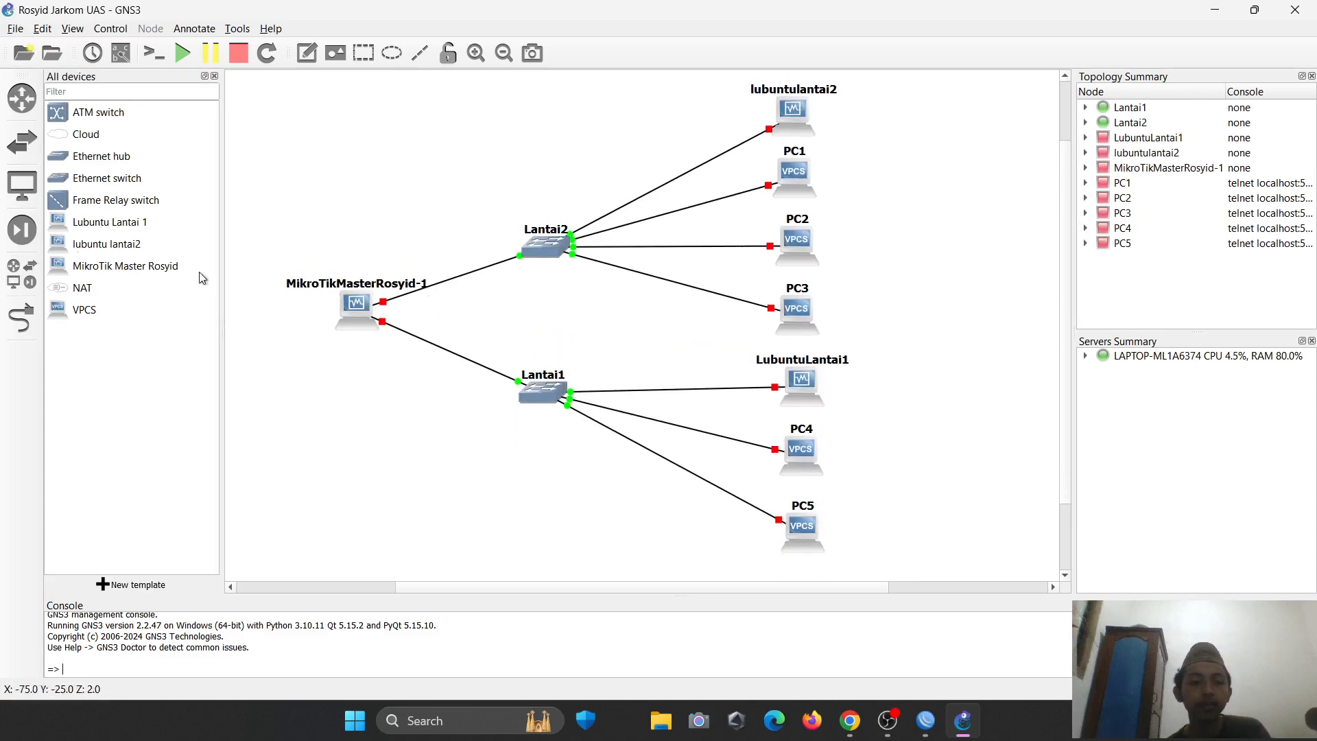
pyautogui.click(21, 278)
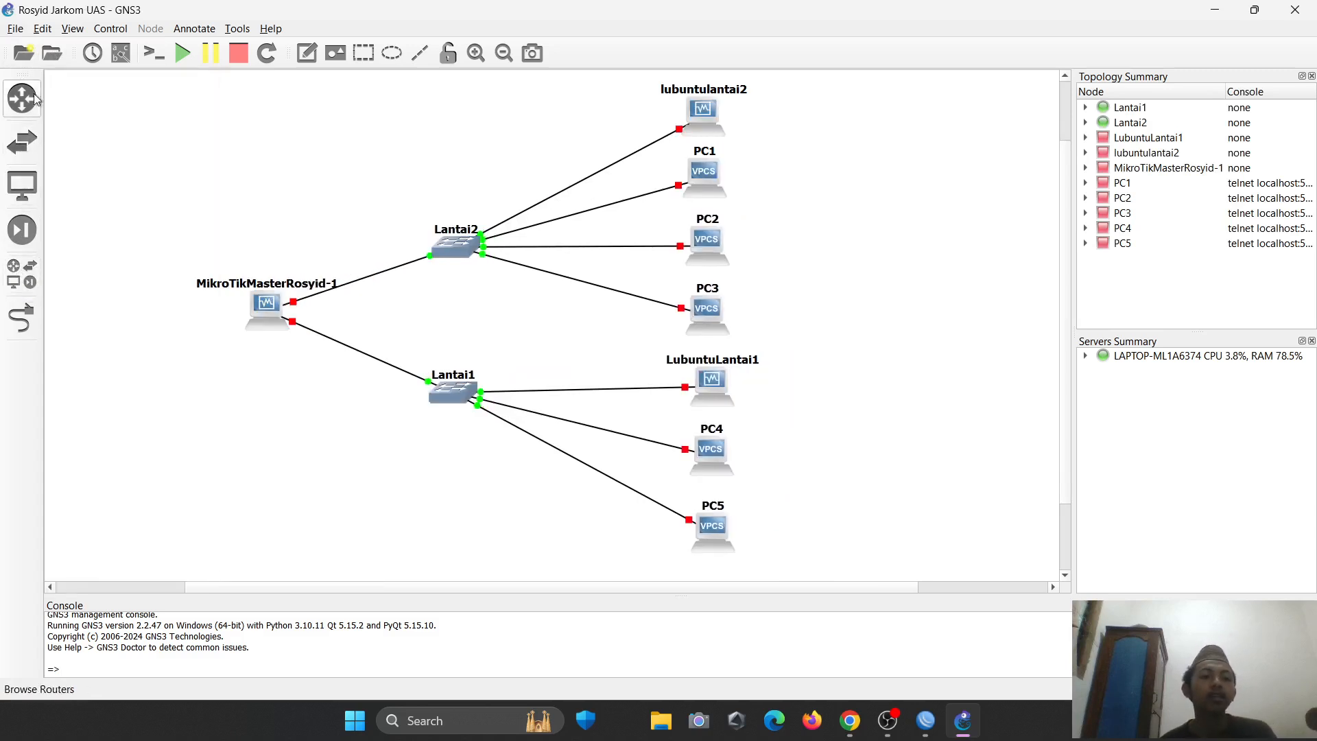
# - Create a new blank project named Perusahaan and show all device templates
pyautogui.click(15, 28)
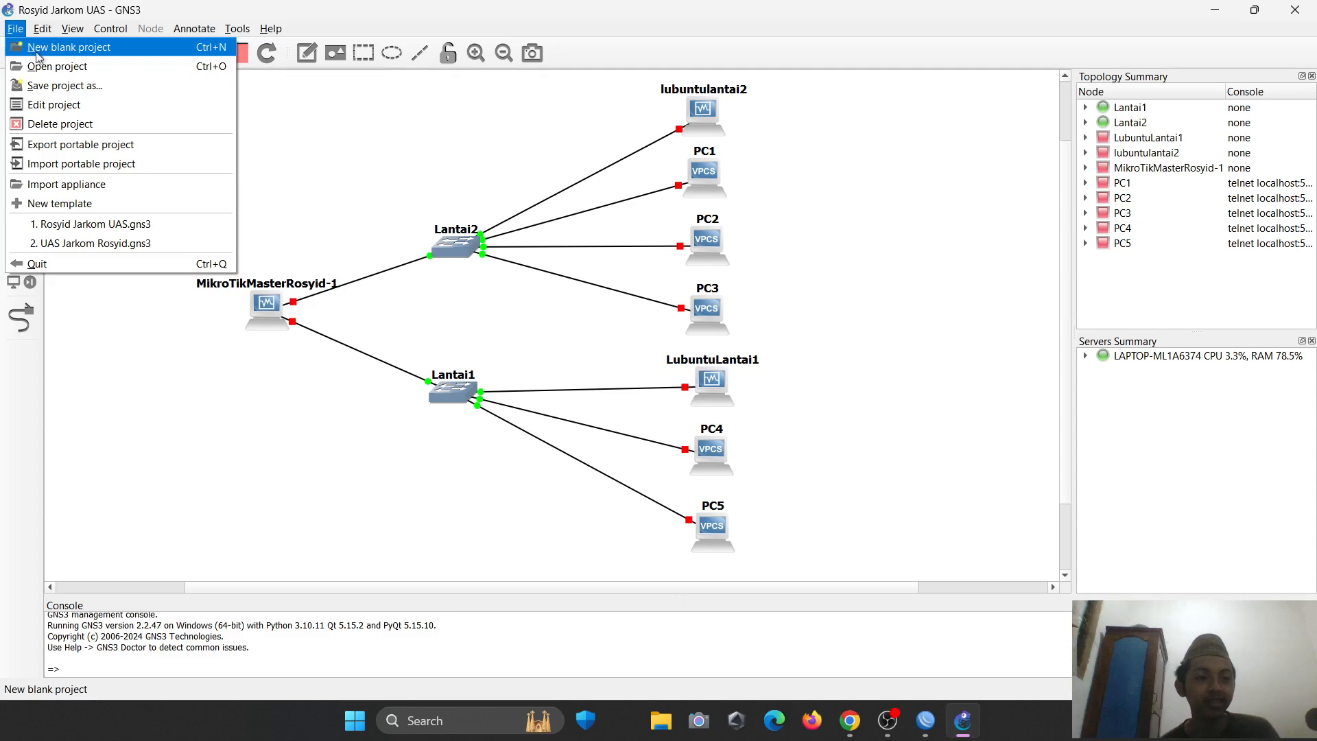
pyautogui.click(42, 49)
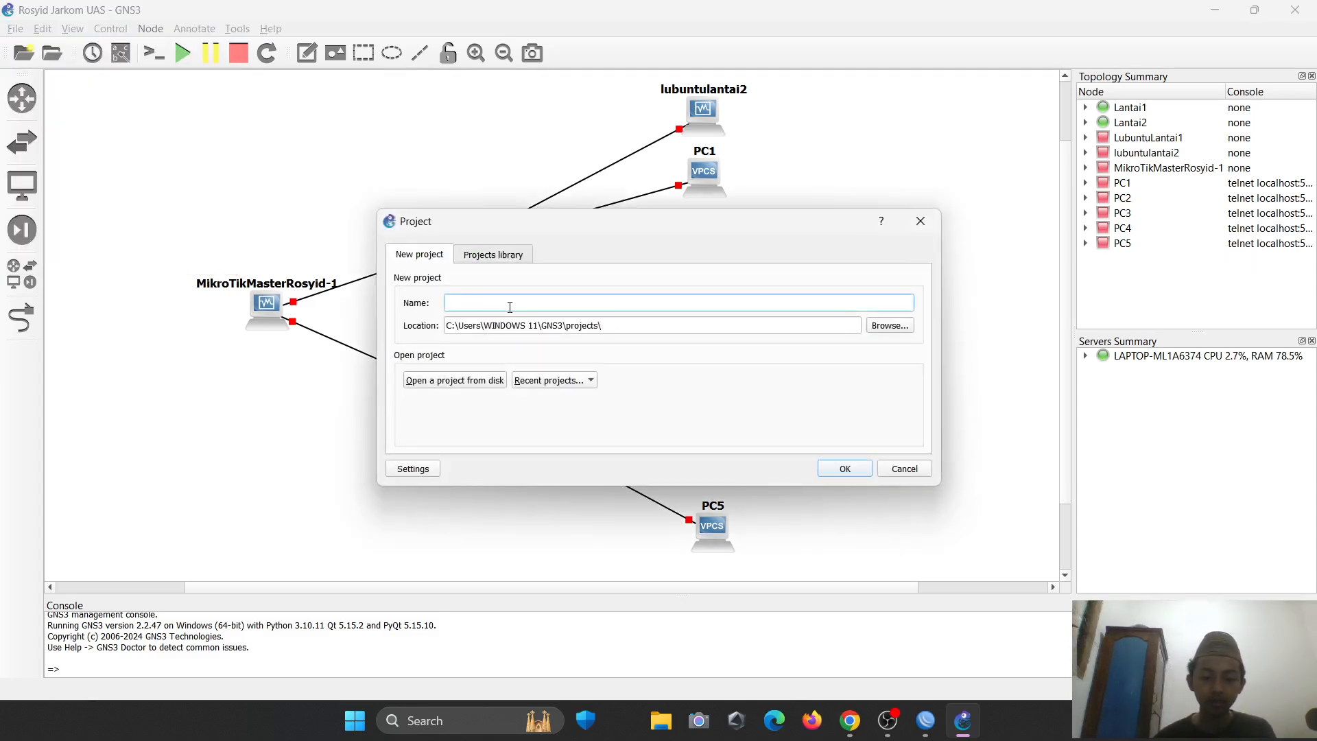
pyautogui.write('U')
pyautogui.press('BackSpace')
pyautogui.press('BackSpace')
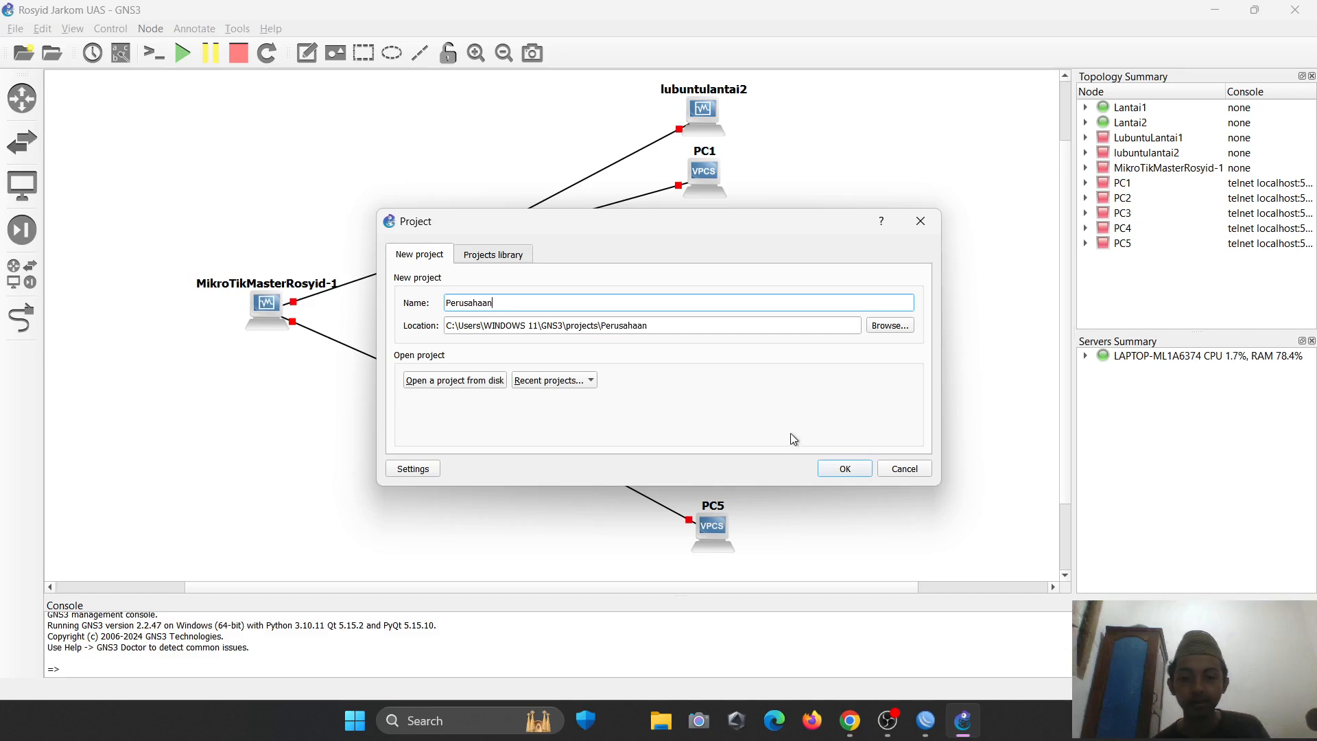
pyautogui.click(845, 469)
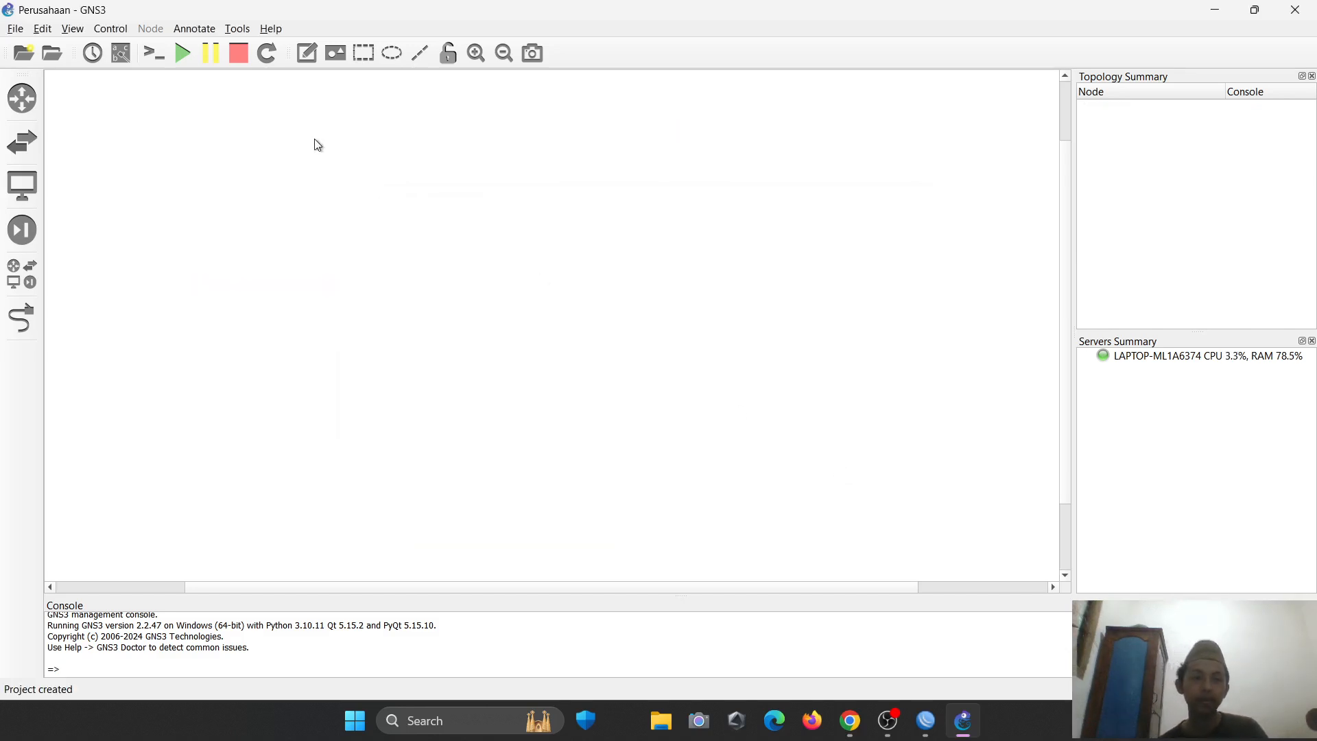
pyautogui.click(22, 273)
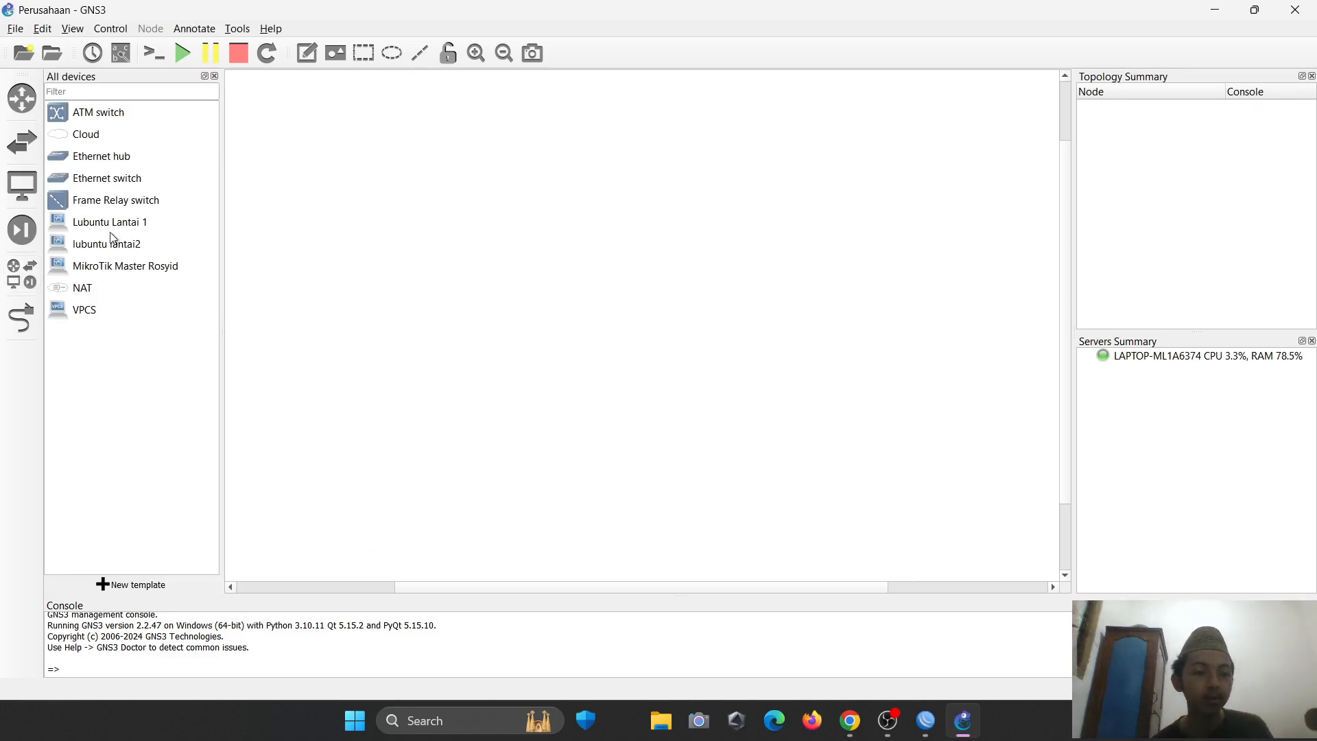
pyautogui.click(43, 29)
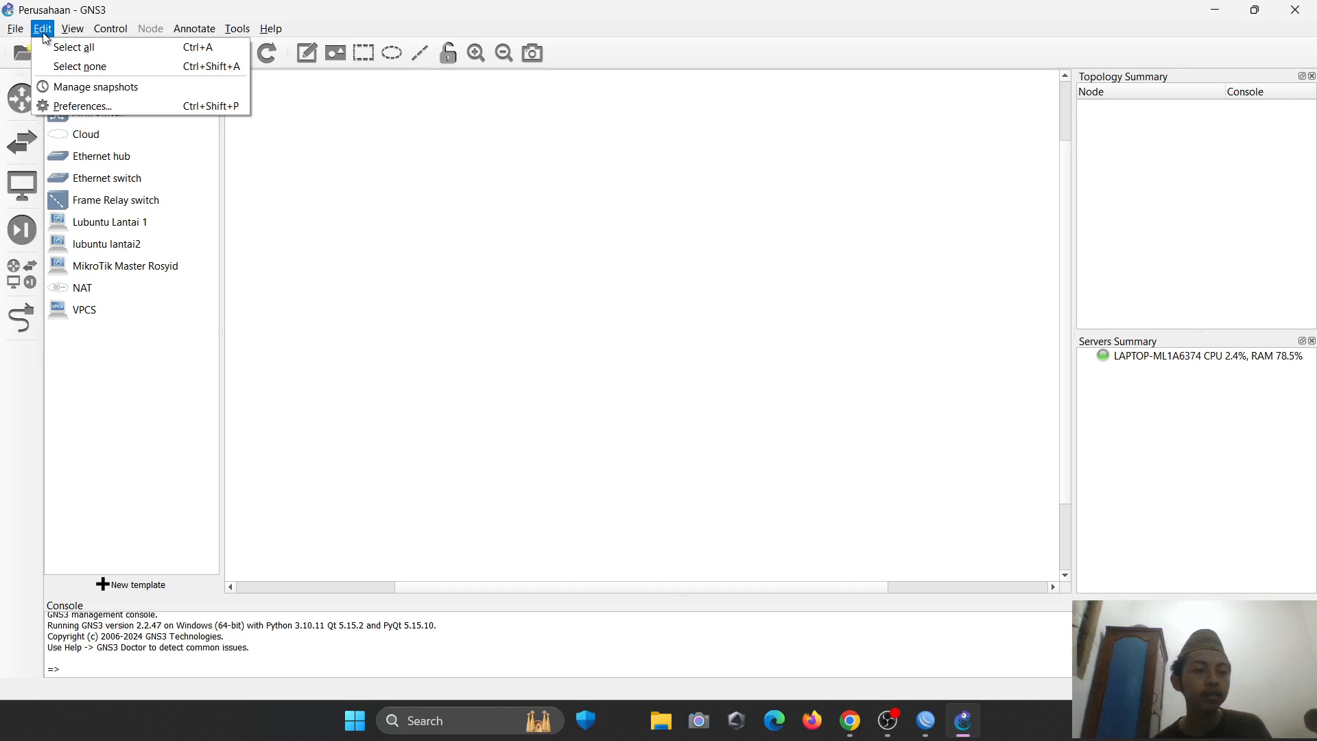
# - Delete the lubuntu lantai2, MikroTik Master Rosyid and Lubuntu Lantai 1 VirtualBox VM templates
pyautogui.click(62, 105)
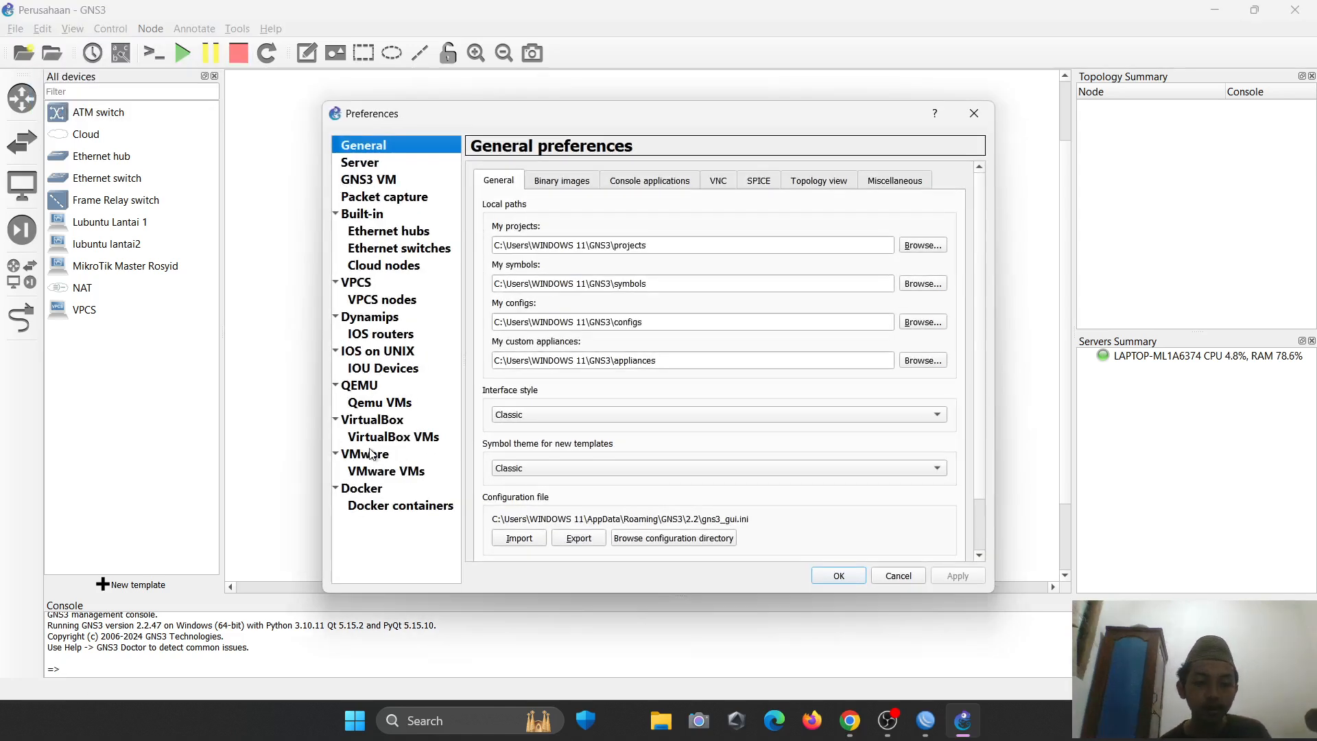
pyautogui.click(392, 473)
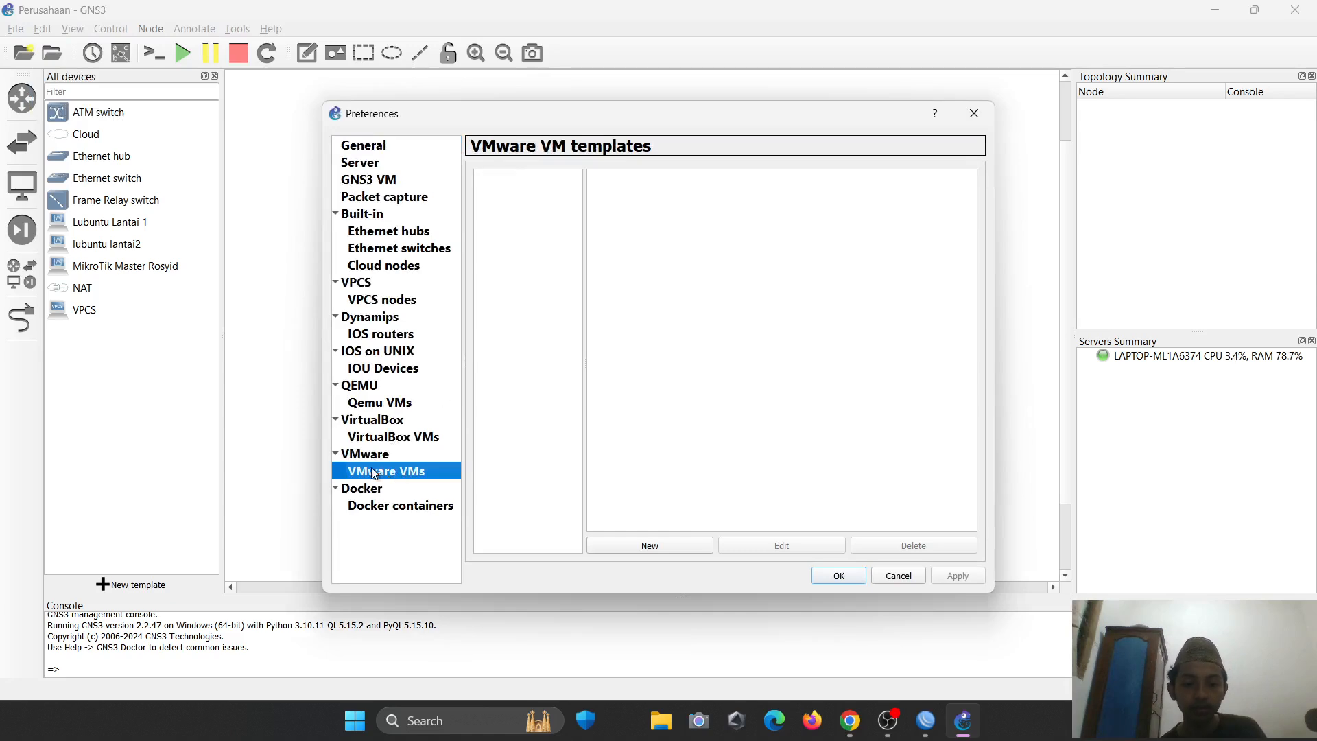
pyautogui.click(388, 436)
pyautogui.click(543, 186)
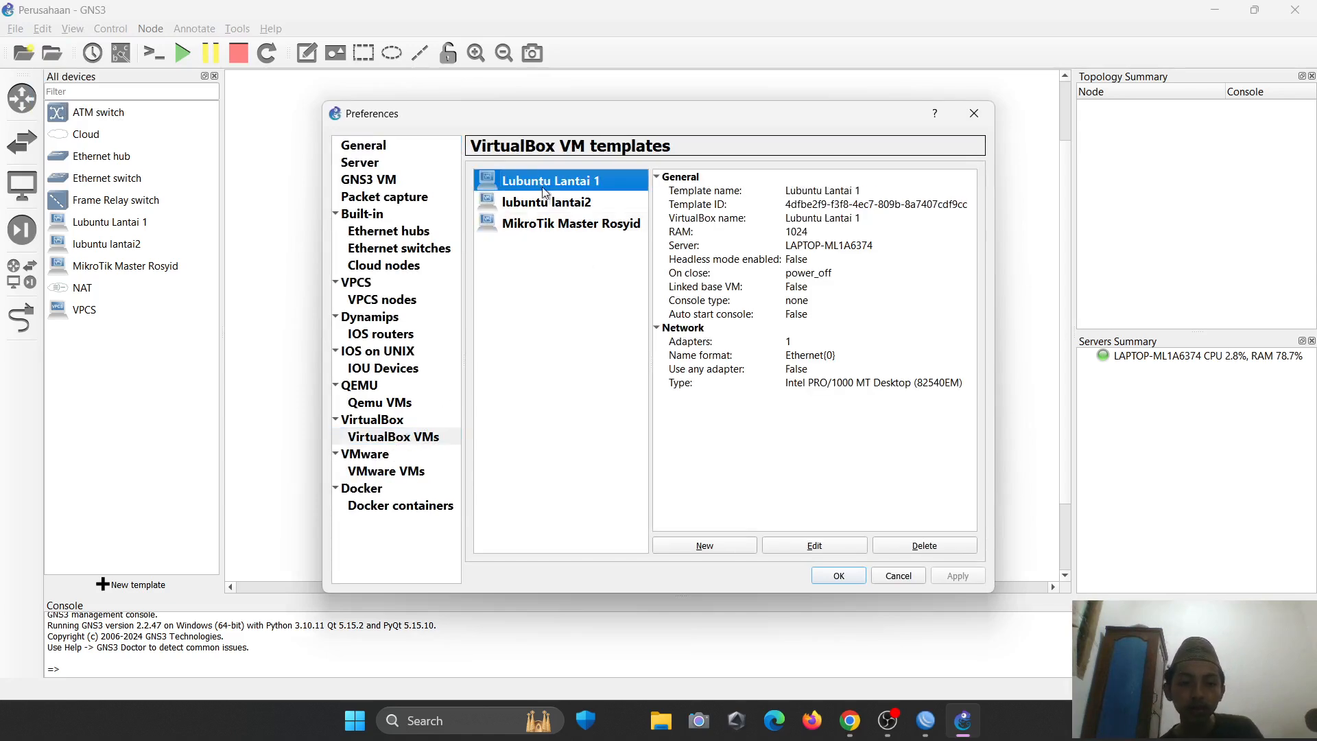
pyautogui.click(543, 202)
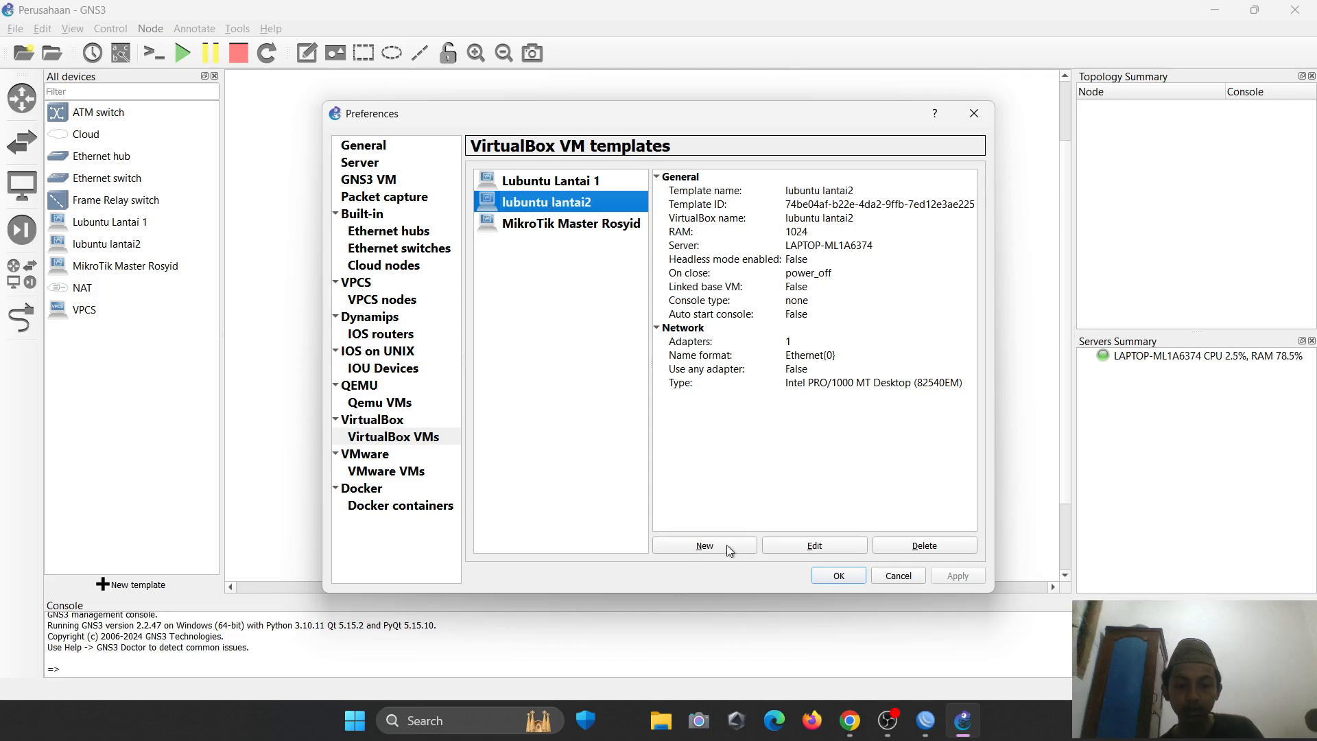
pyautogui.click(890, 547)
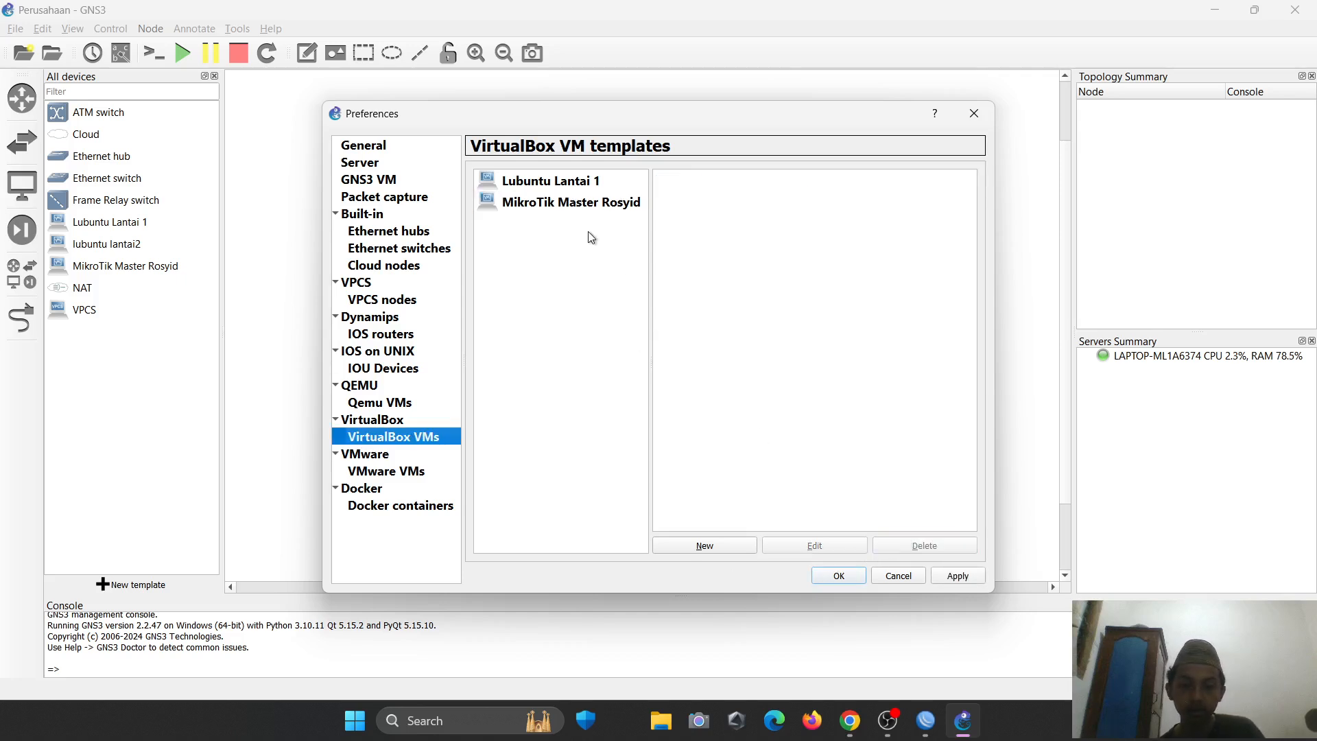
pyautogui.click(579, 204)
pyautogui.click(901, 549)
pyautogui.click(599, 189)
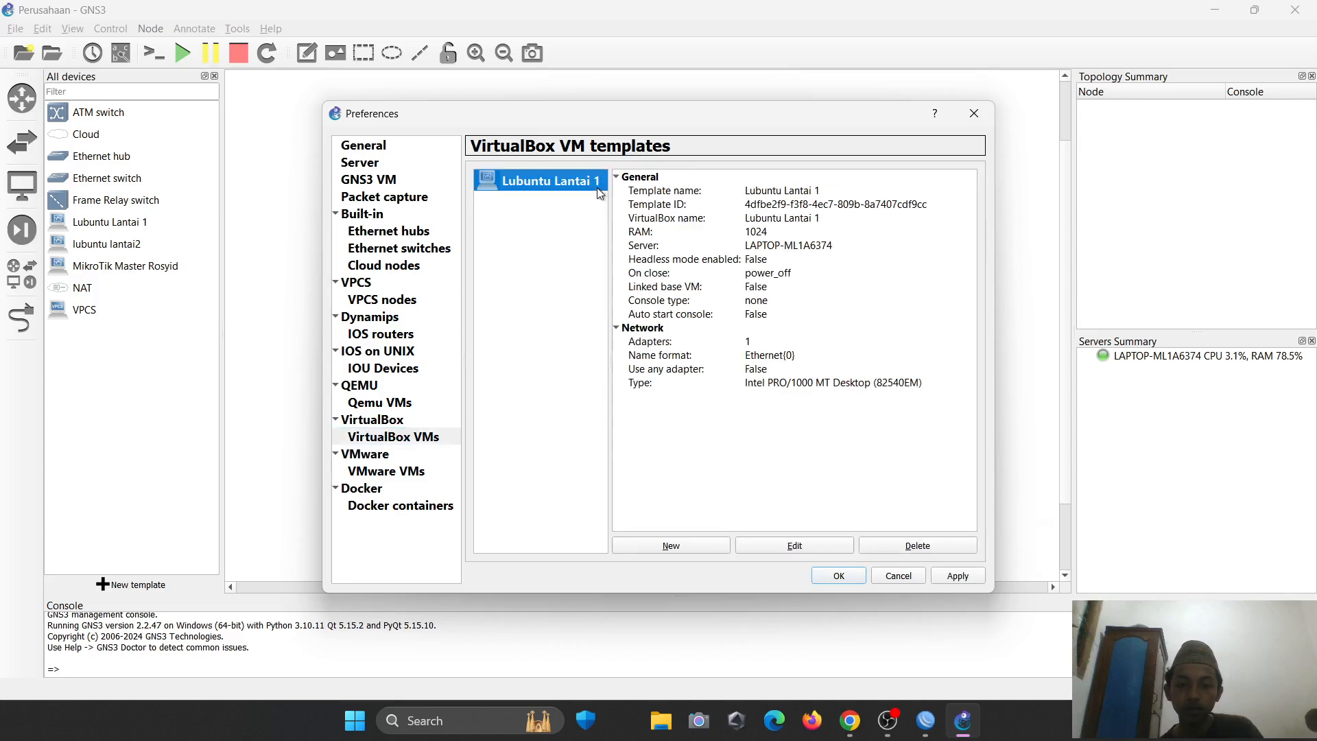
pyautogui.click(922, 549)
# - Add a new MikroTik Master Rosyid VirtualBox template with 4 network adapters
pyautogui.click(669, 544)
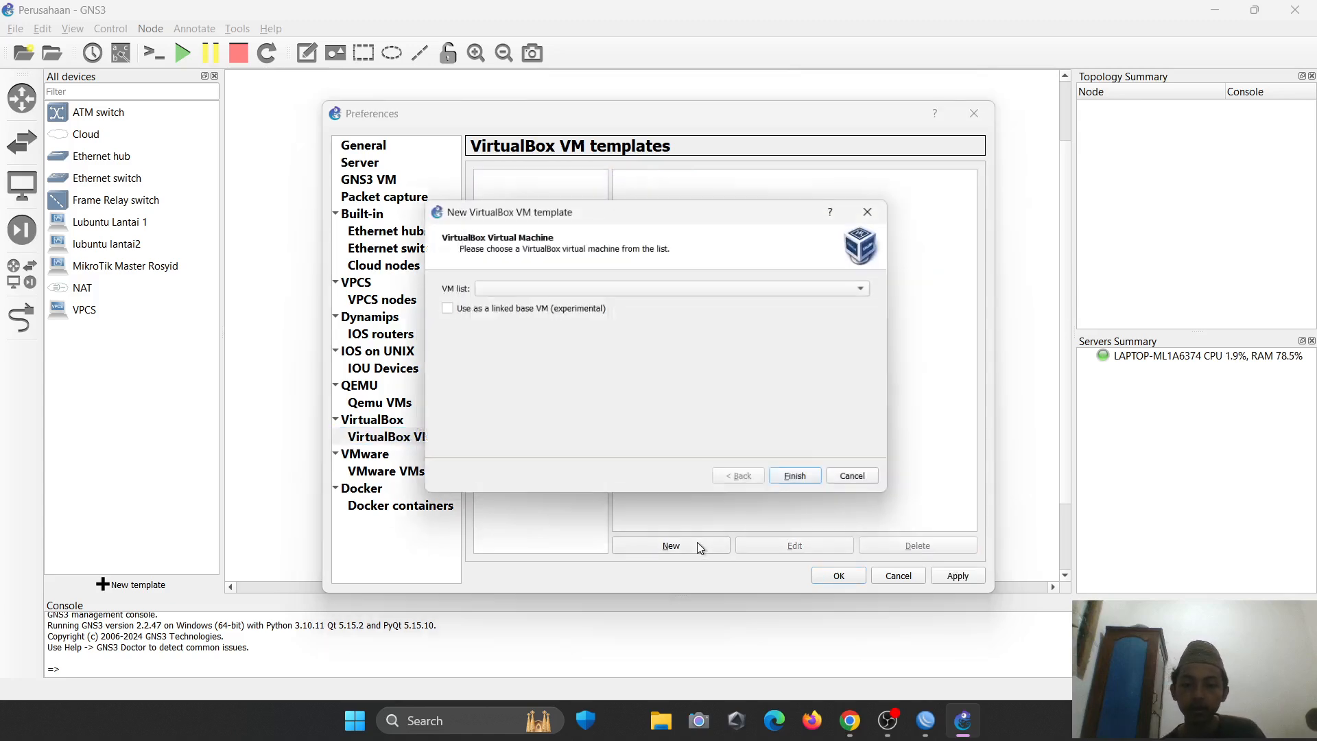
pyautogui.click(563, 288)
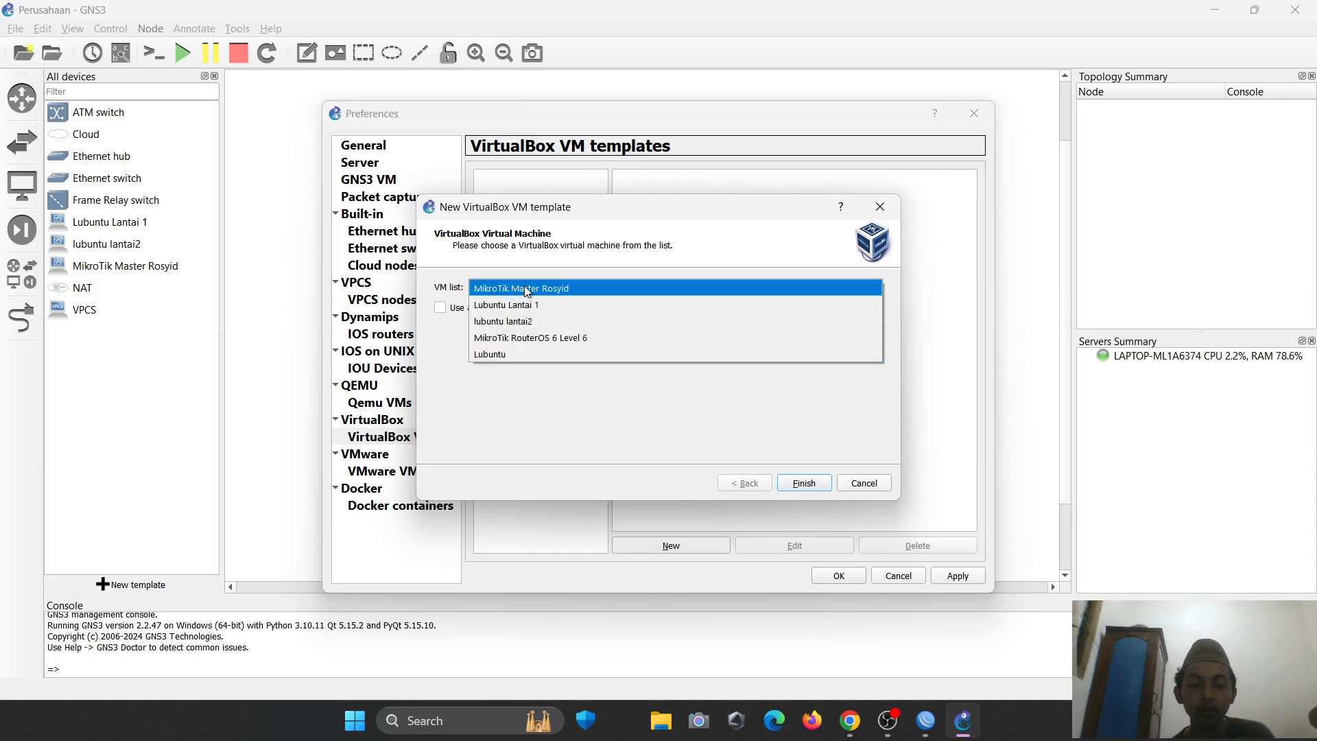
pyautogui.click(526, 289)
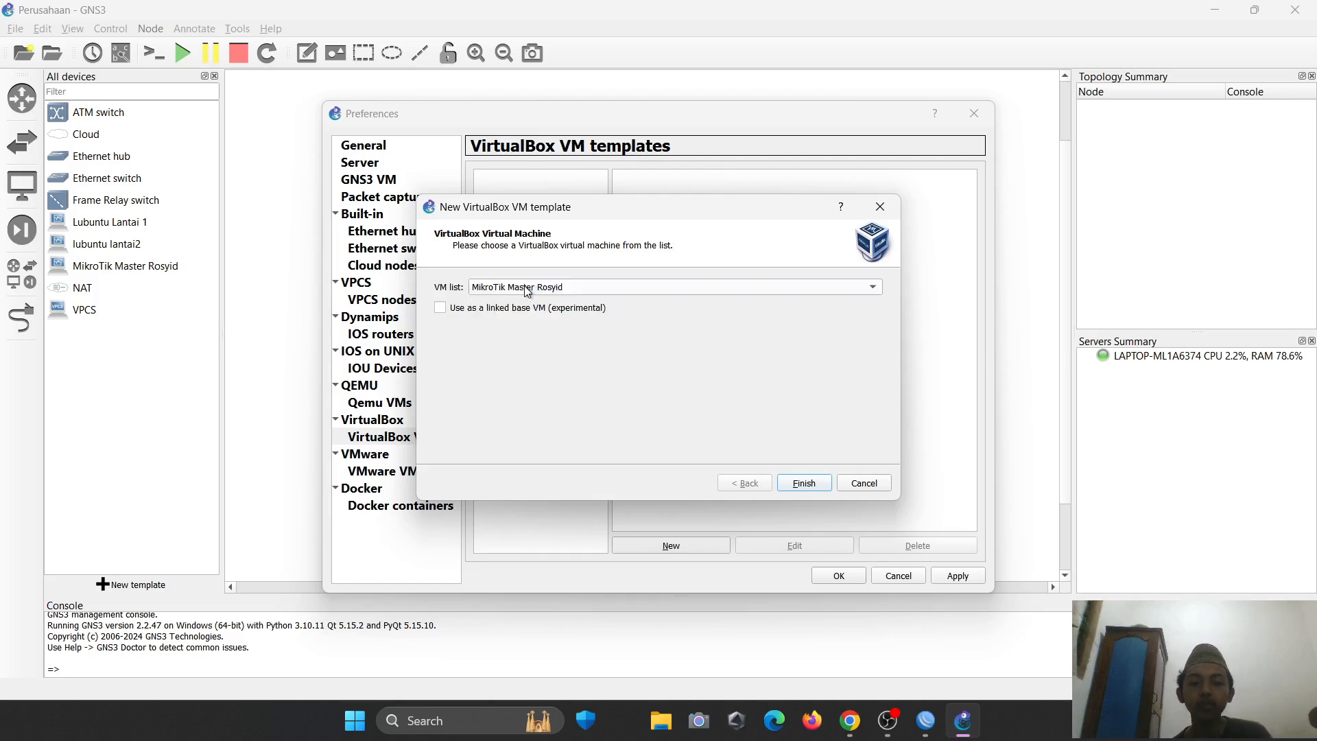
pyautogui.click(804, 483)
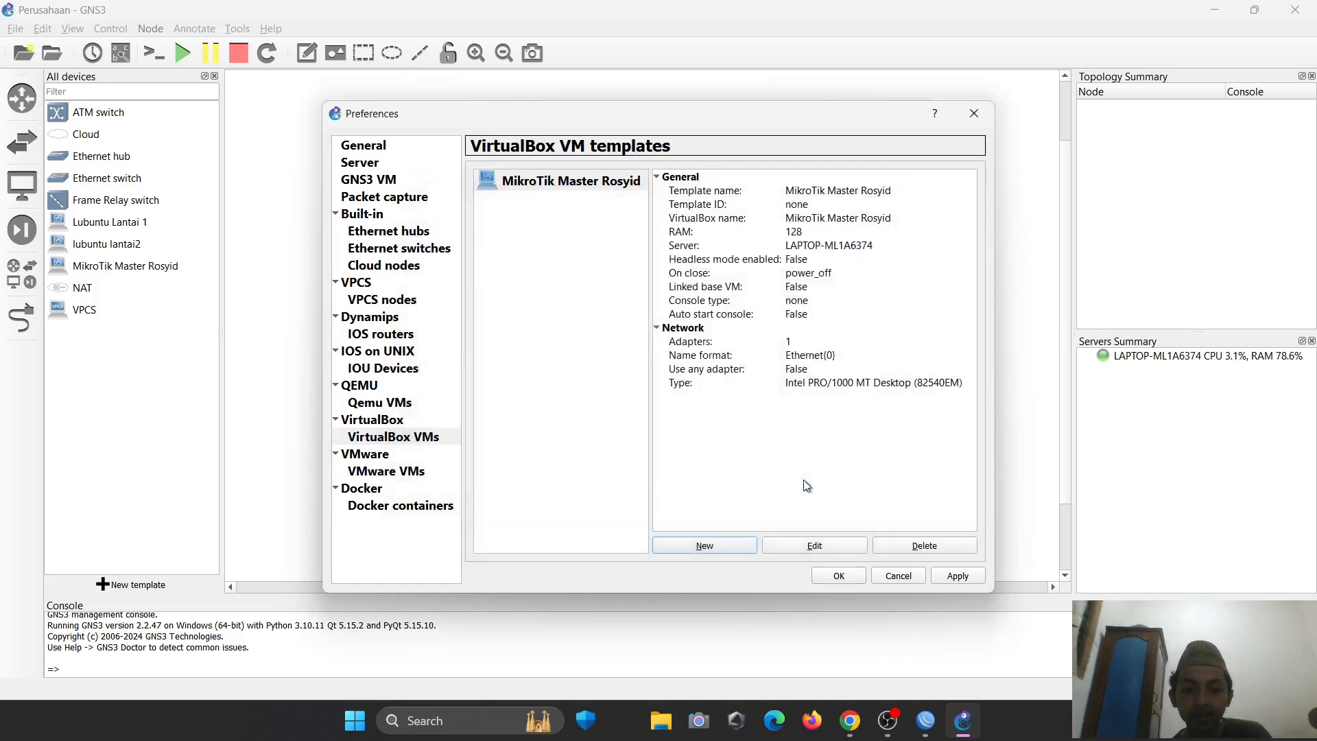
pyautogui.click(790, 546)
pyautogui.click(579, 263)
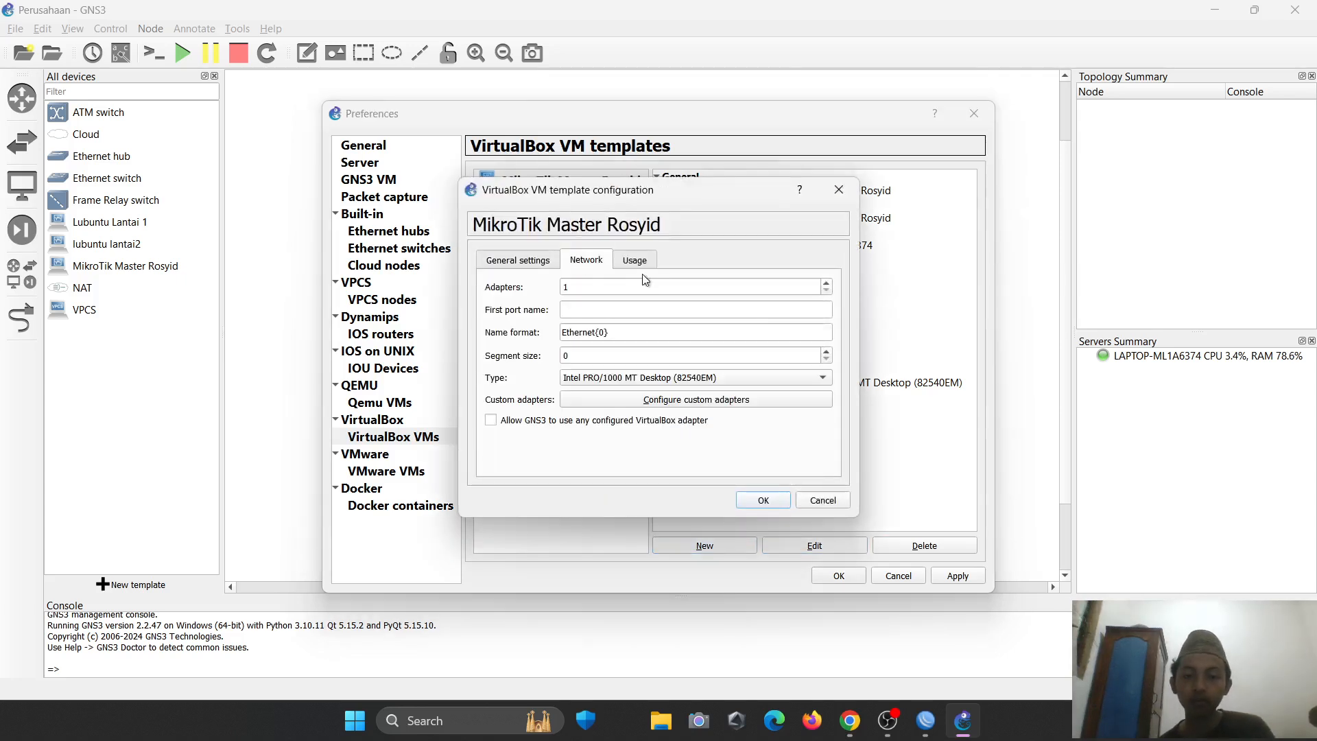
pyautogui.click(827, 283)
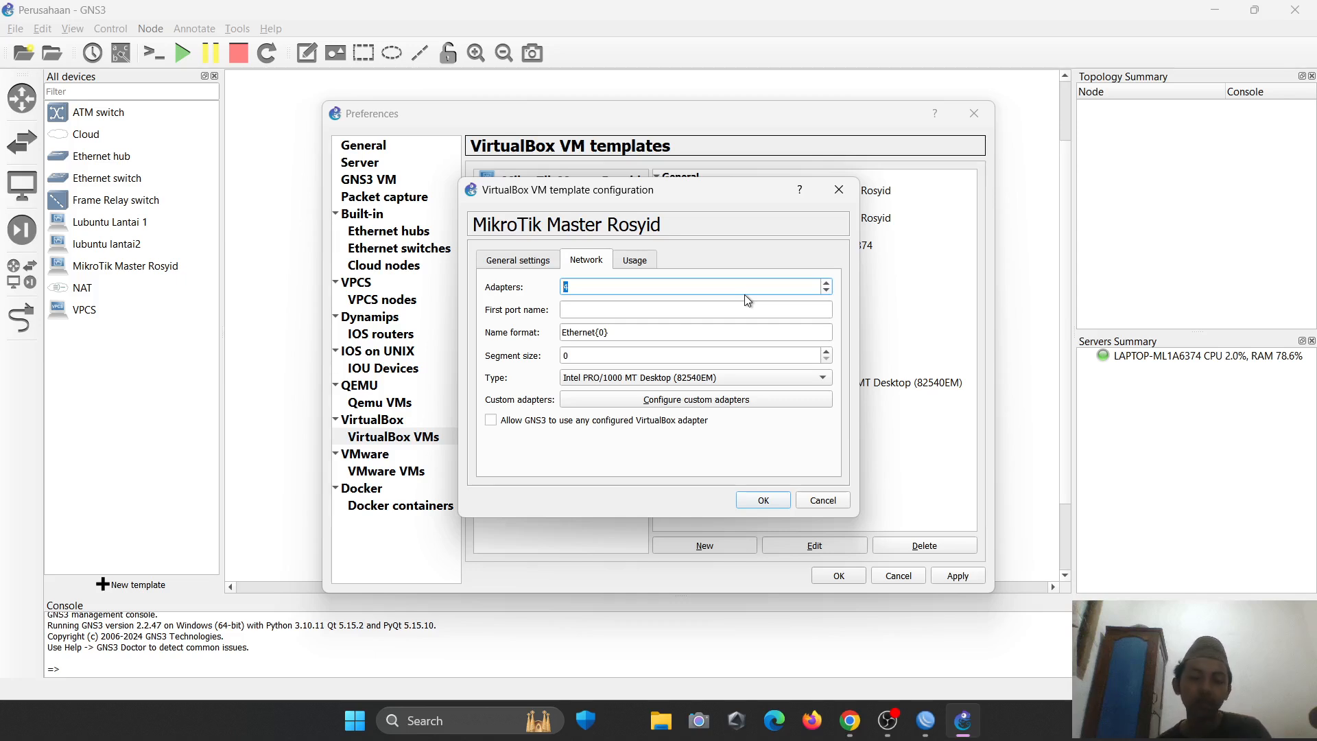
pyautogui.click(764, 501)
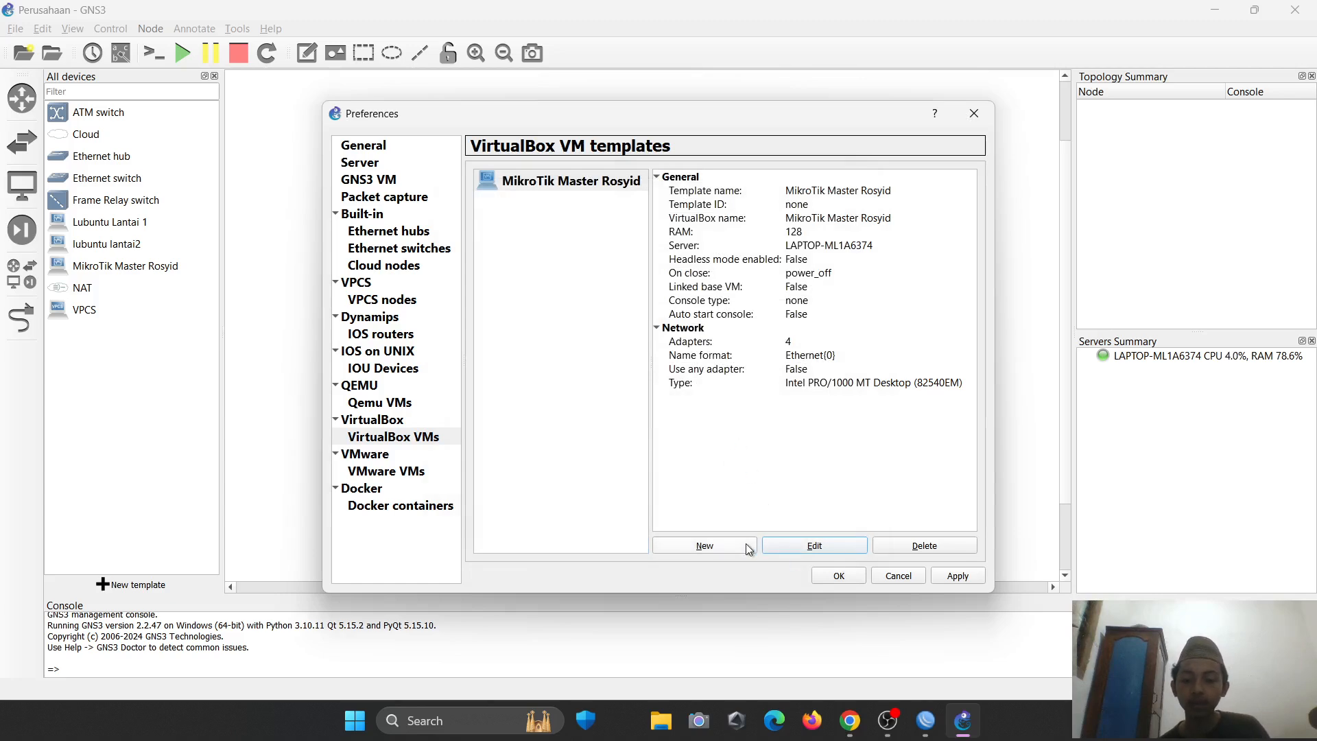
# - Add a Lubuntu Lantai 1 VirtualBox template, leaving its network adapter settings unchanged
pyautogui.click(746, 543)
pyautogui.click(701, 290)
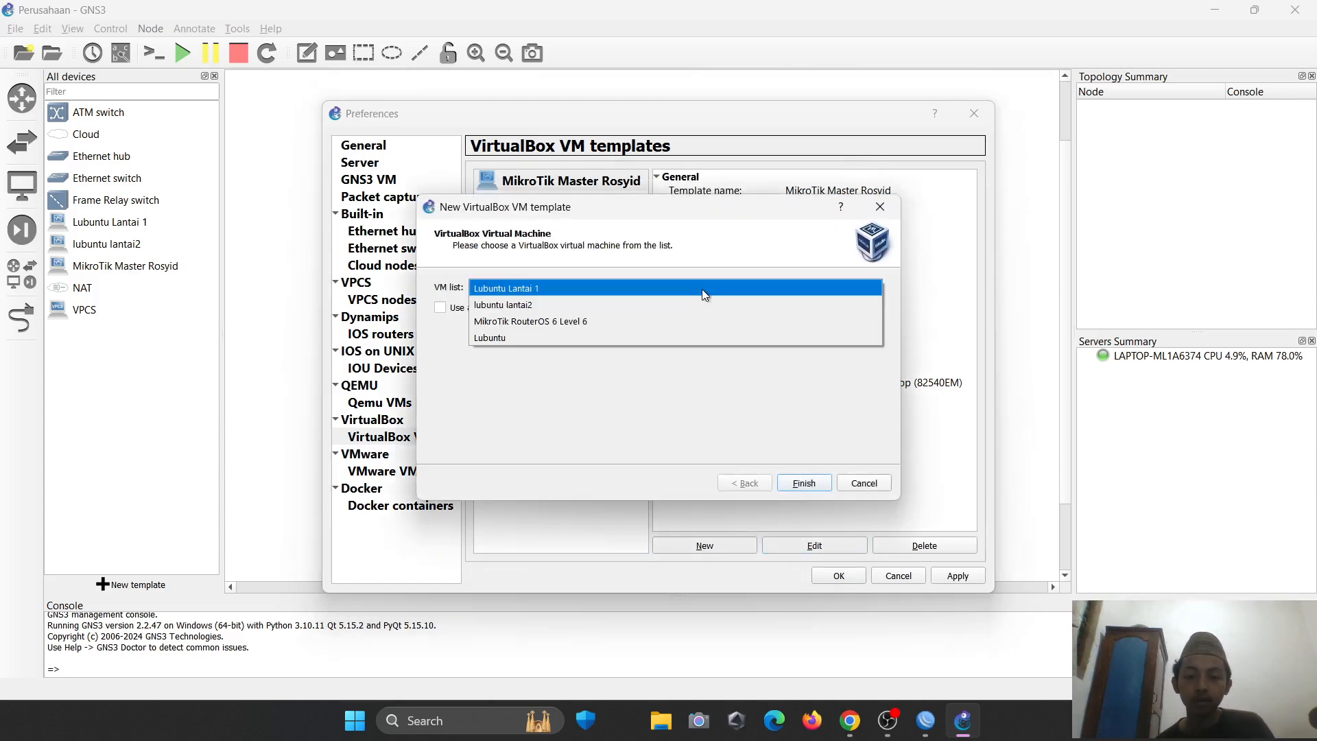
pyautogui.click(621, 288)
pyautogui.click(804, 483)
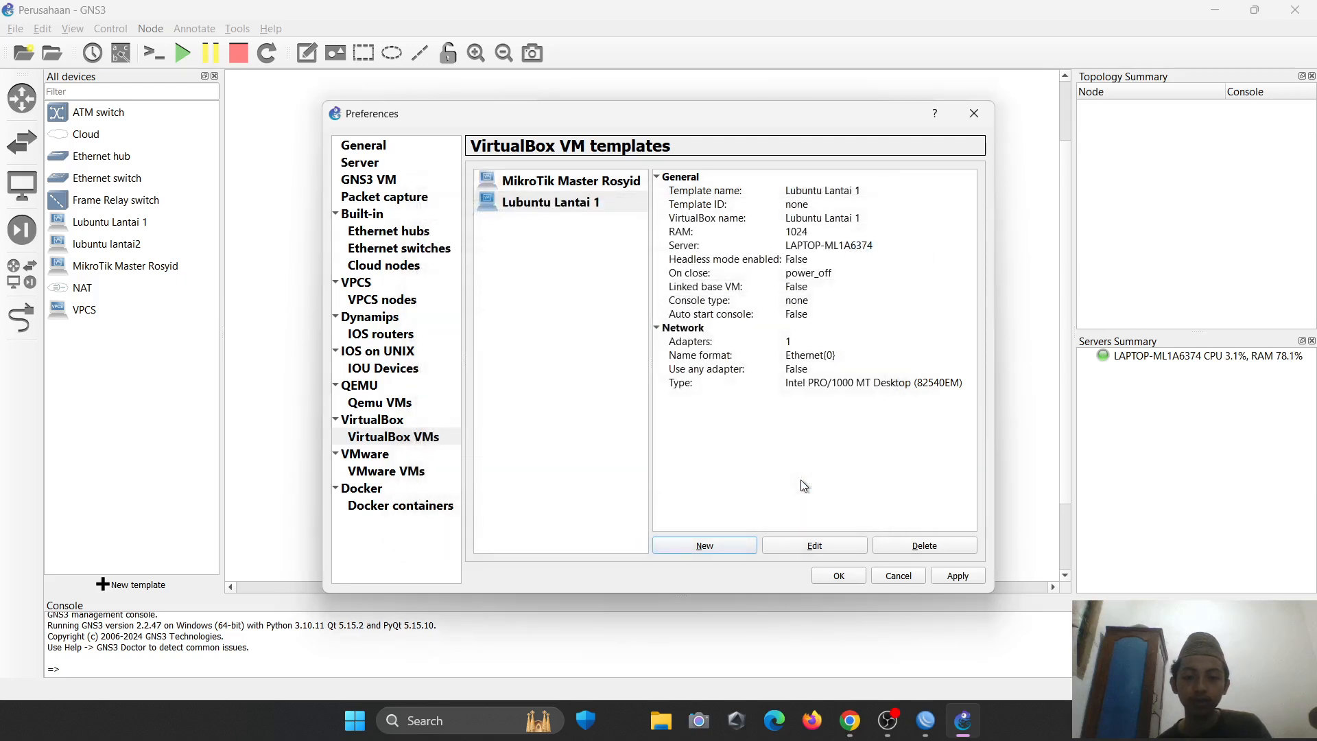
pyautogui.click(568, 206)
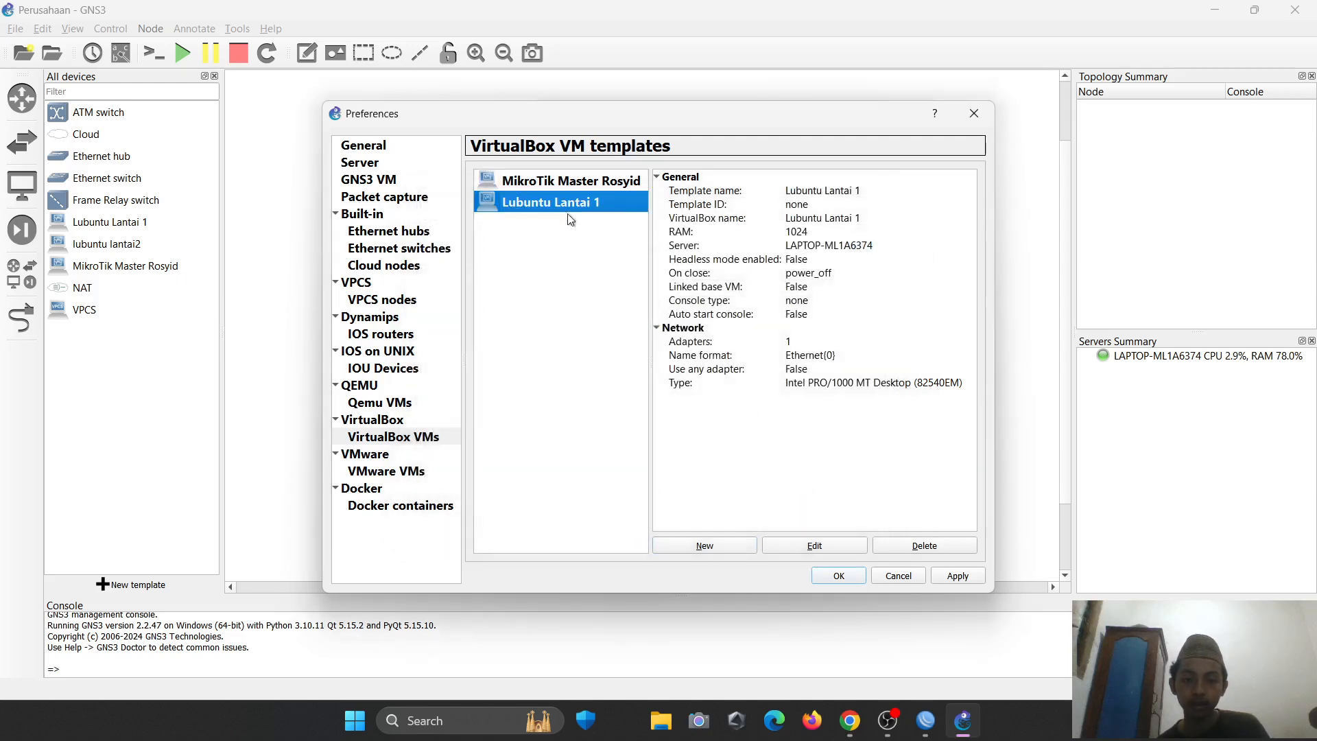
pyautogui.click(802, 542)
pyautogui.click(569, 260)
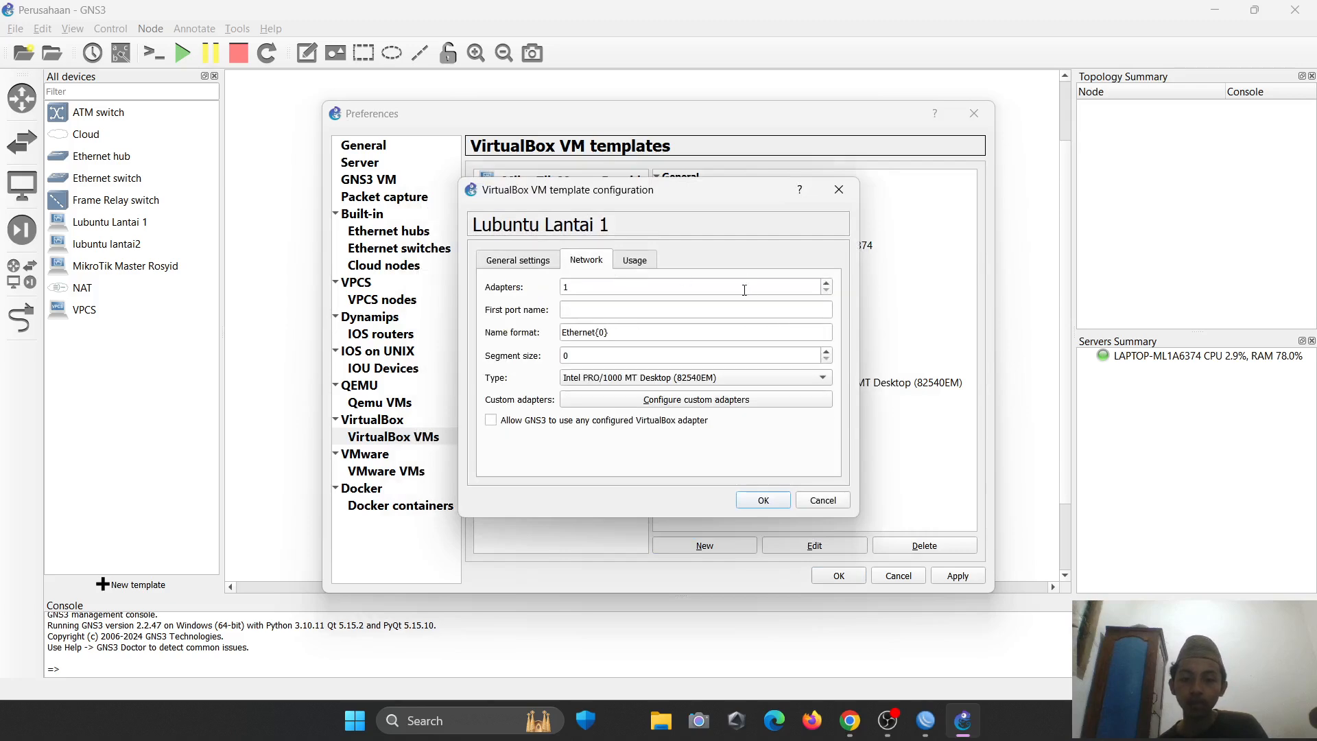
pyautogui.click(761, 499)
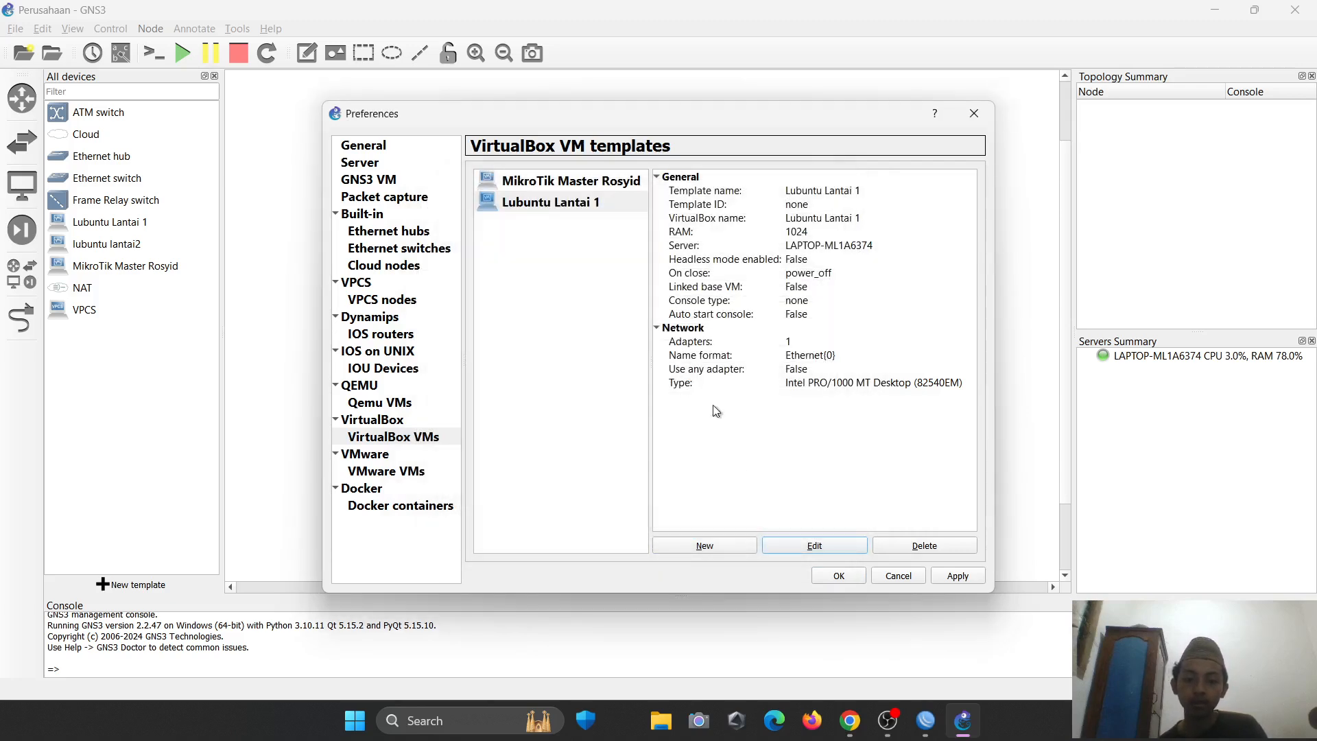
# - Add a lubuntu lantai2 VirtualBox template and apply the preferences
pyautogui.click(734, 549)
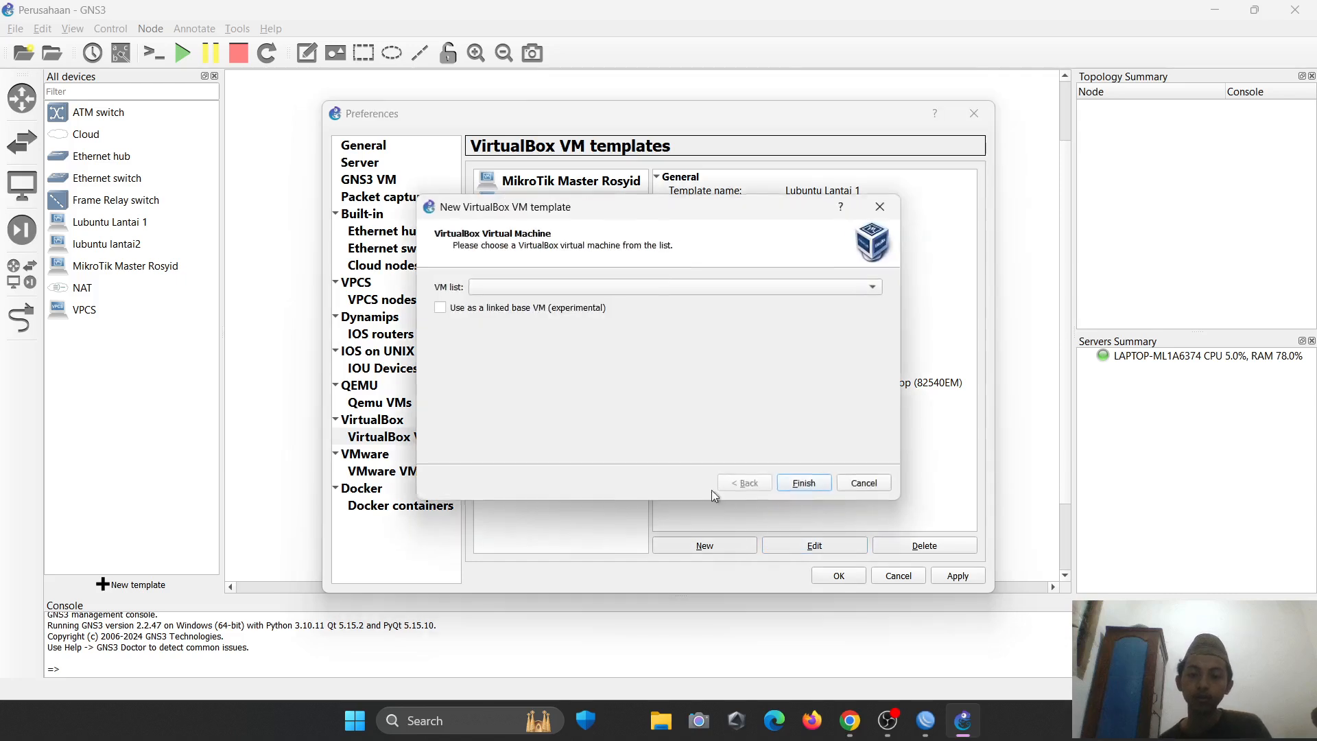
pyautogui.click(669, 289)
pyautogui.click(574, 287)
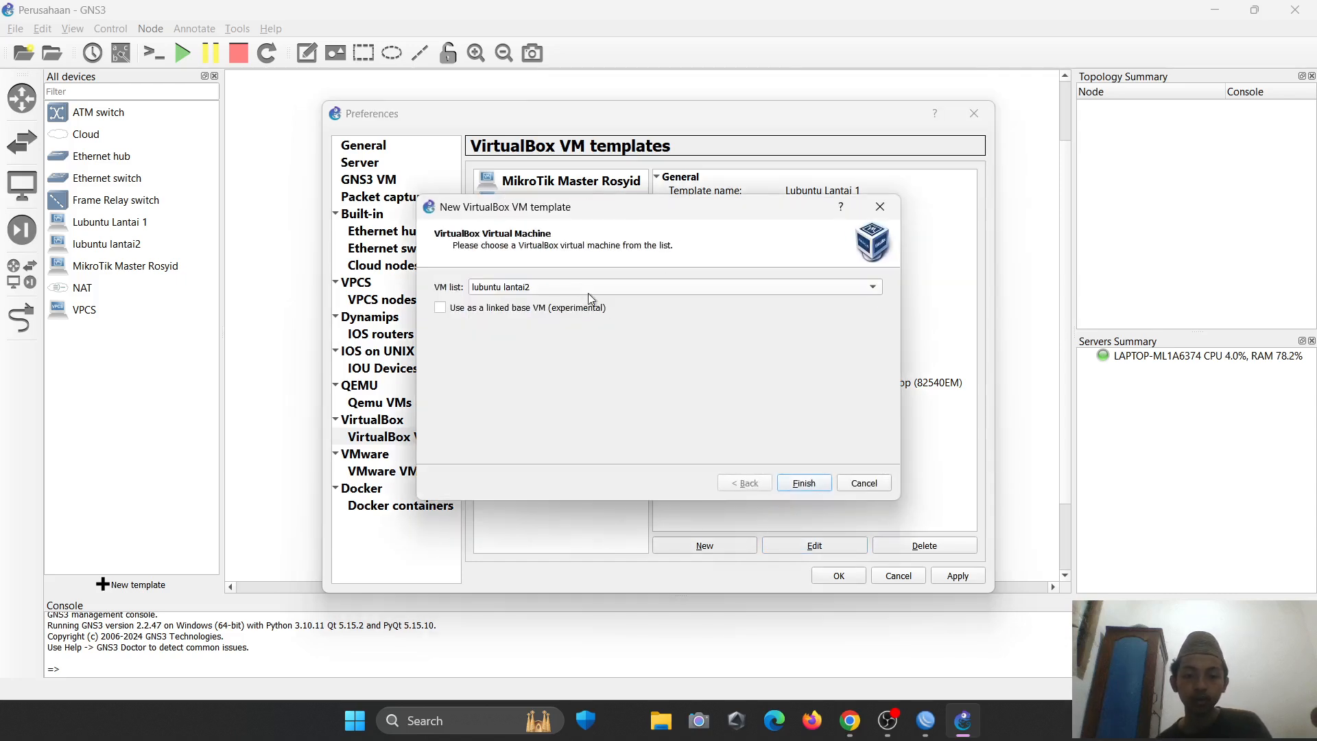
pyautogui.click(804, 484)
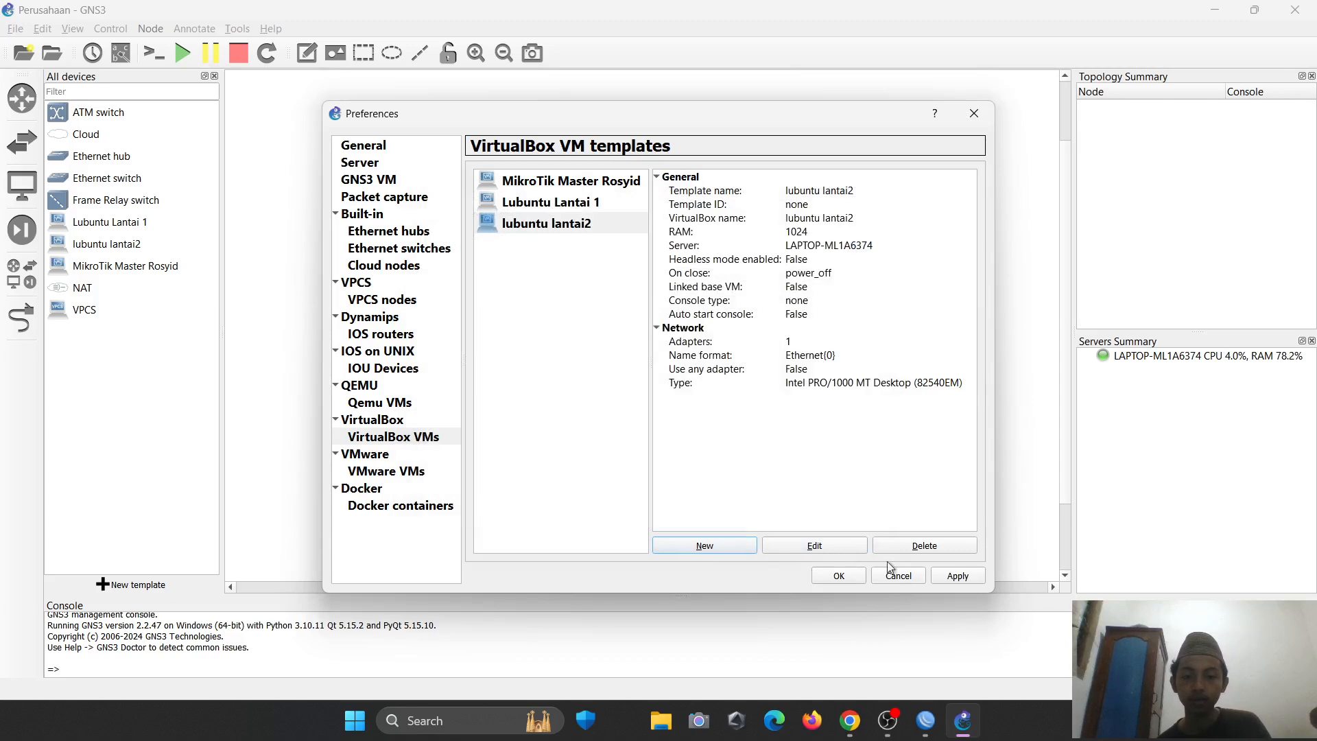
pyautogui.click(954, 575)
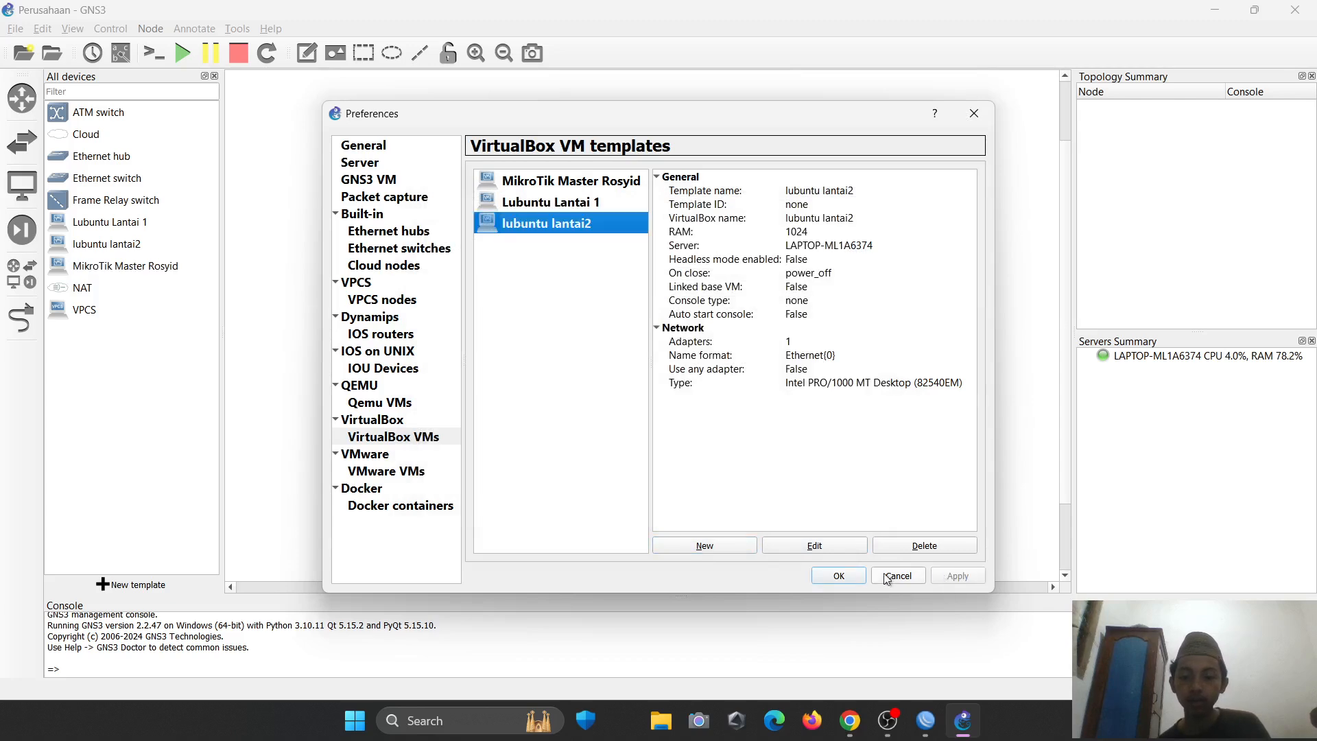
pyautogui.click(839, 576)
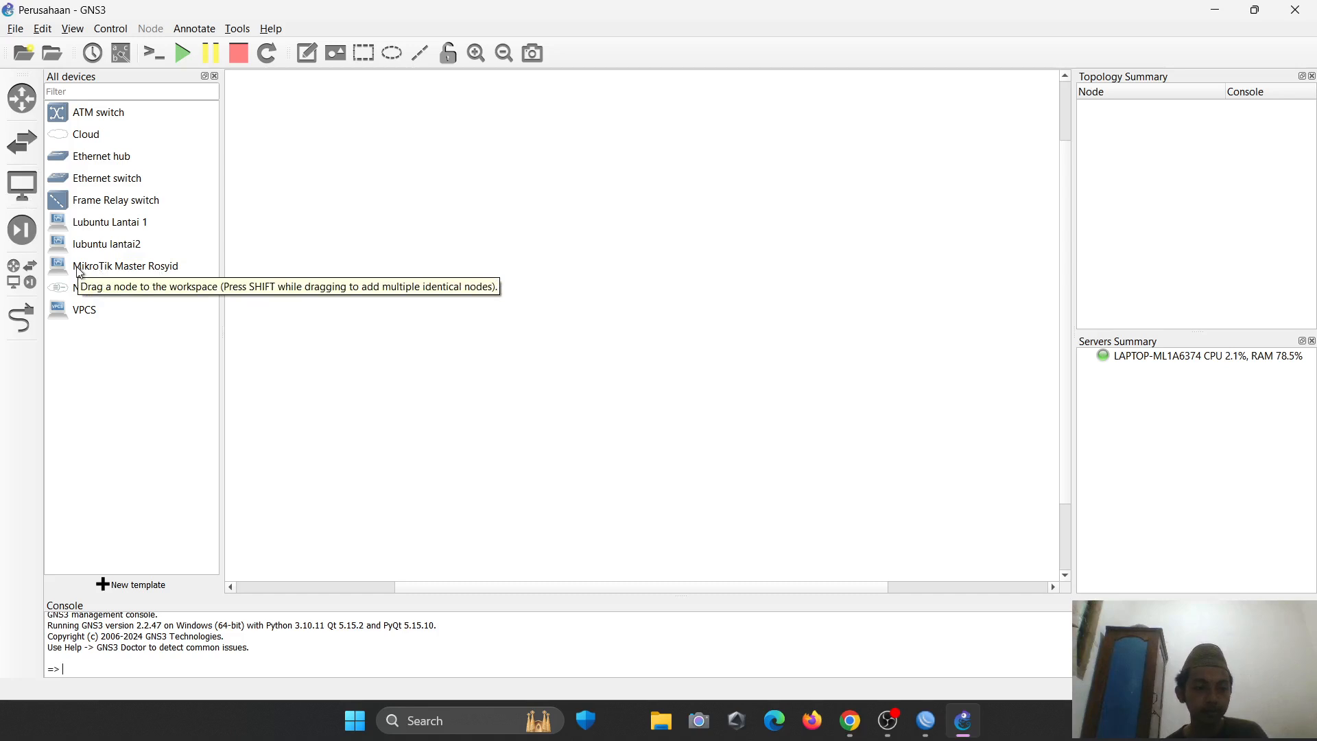
# - Place the MikroTik Master Rosyid router and two Ethernet switches, renaming Switch2 to Lantai1
pyautogui.moveTo(79, 273); pyautogui.dragTo(322, 277)
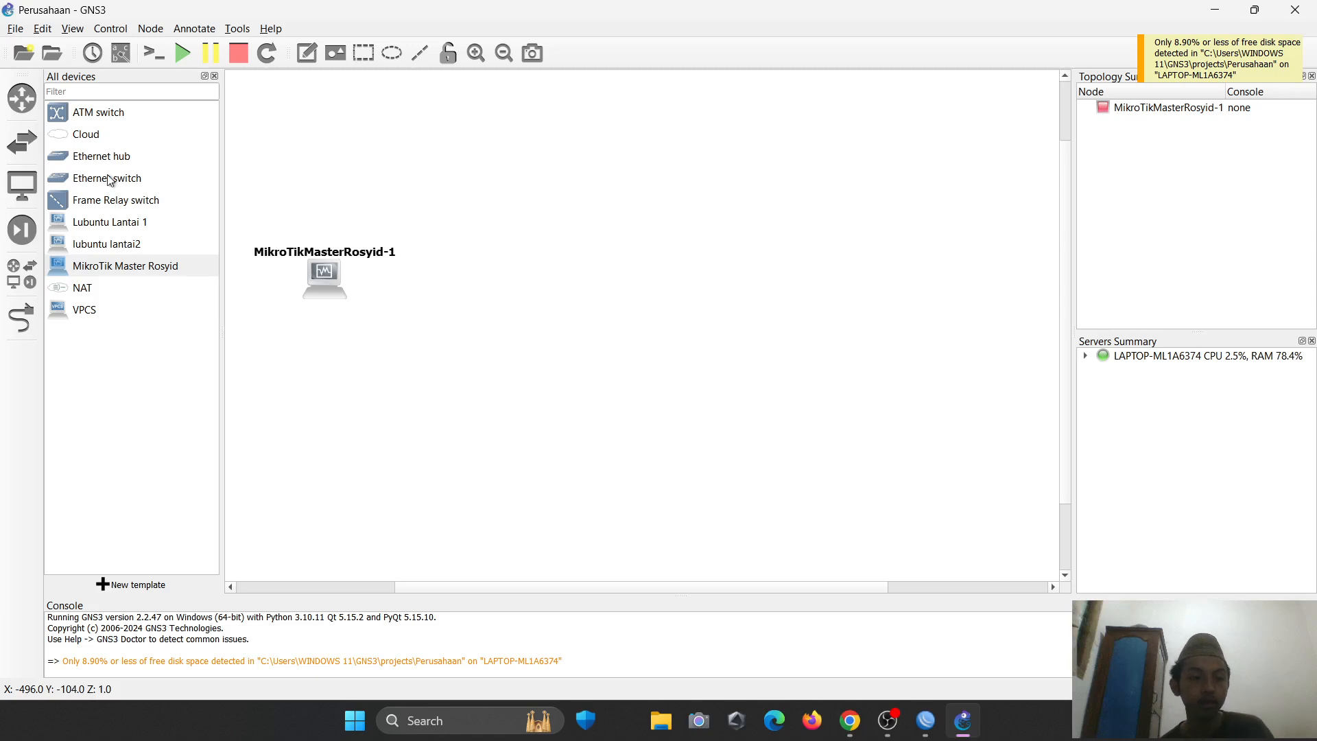
pyautogui.moveTo(99, 180); pyautogui.dragTo(492, 196)
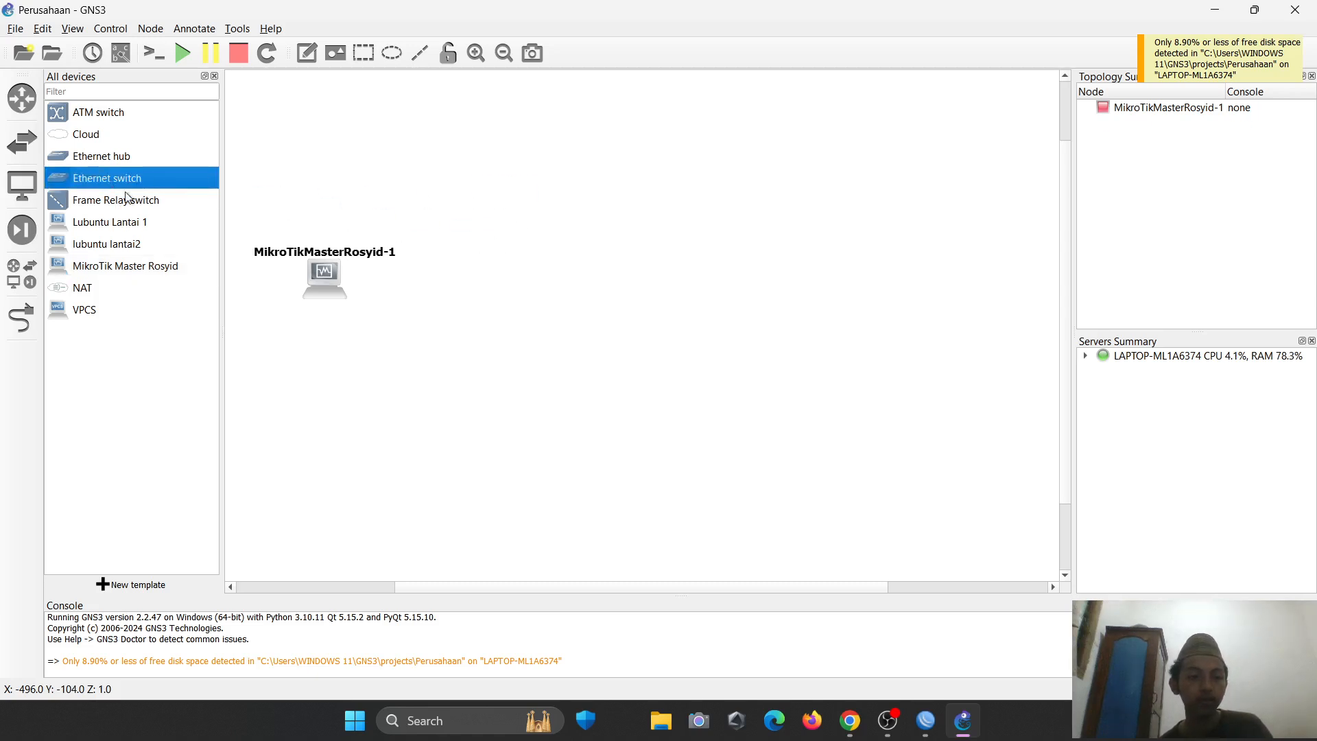
pyautogui.moveTo(89, 177); pyautogui.dragTo(505, 309)
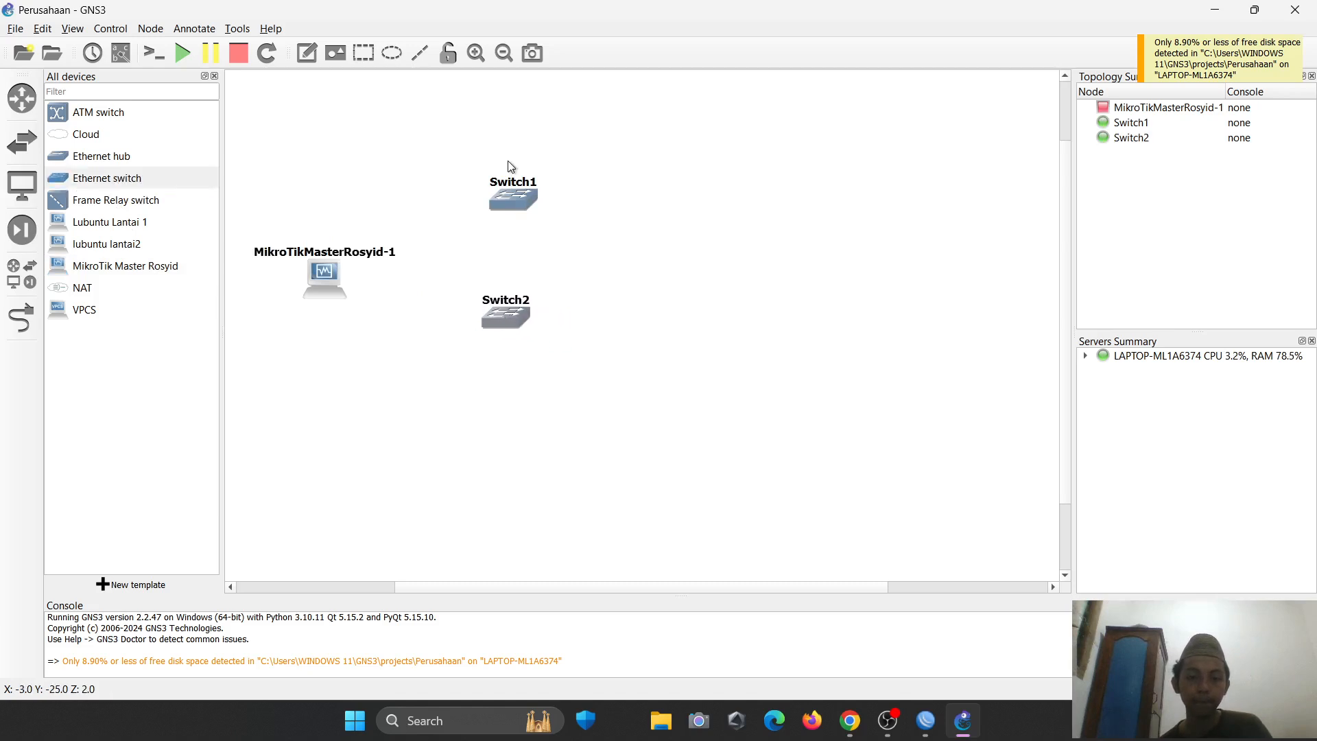
pyautogui.doubleClick(508, 182)
pyautogui.write('Lantai 2')
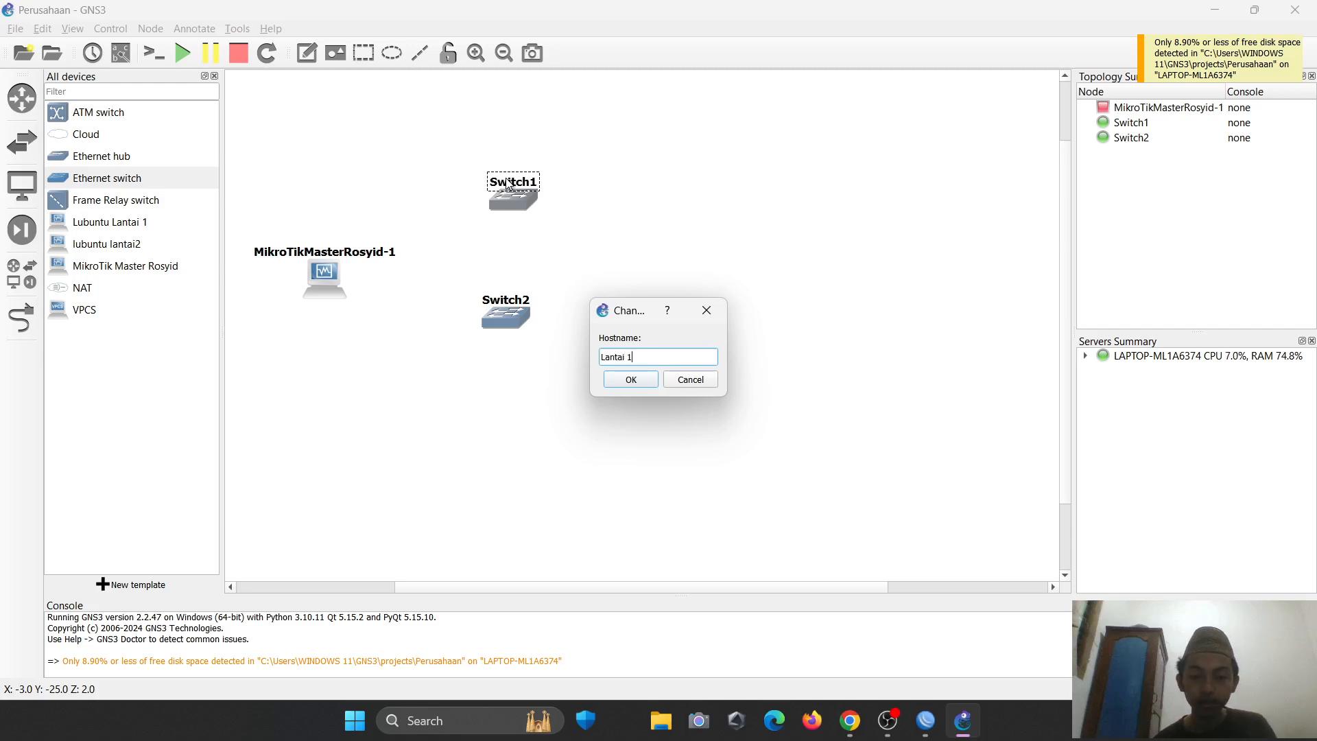
pyautogui.press('Return')
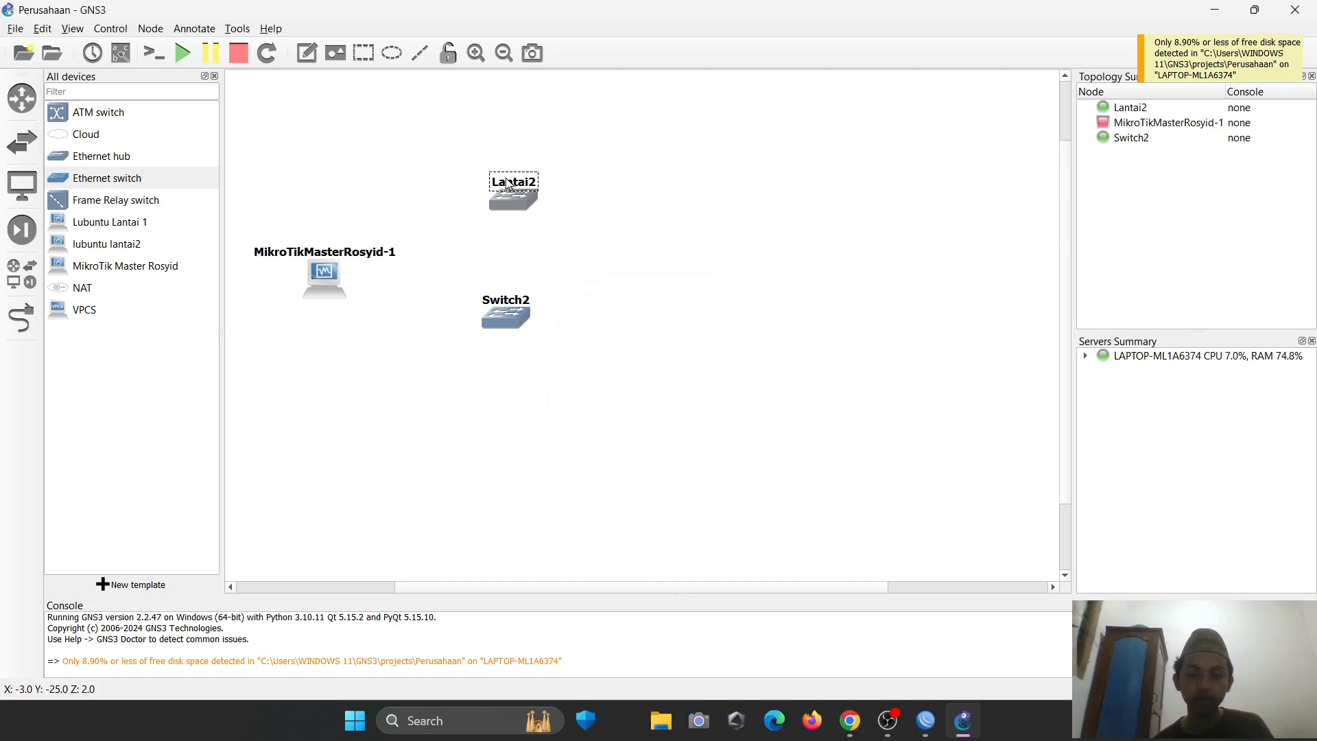
pyautogui.click(507, 302)
pyautogui.doubleClick(506, 300)
pyautogui.write('La')
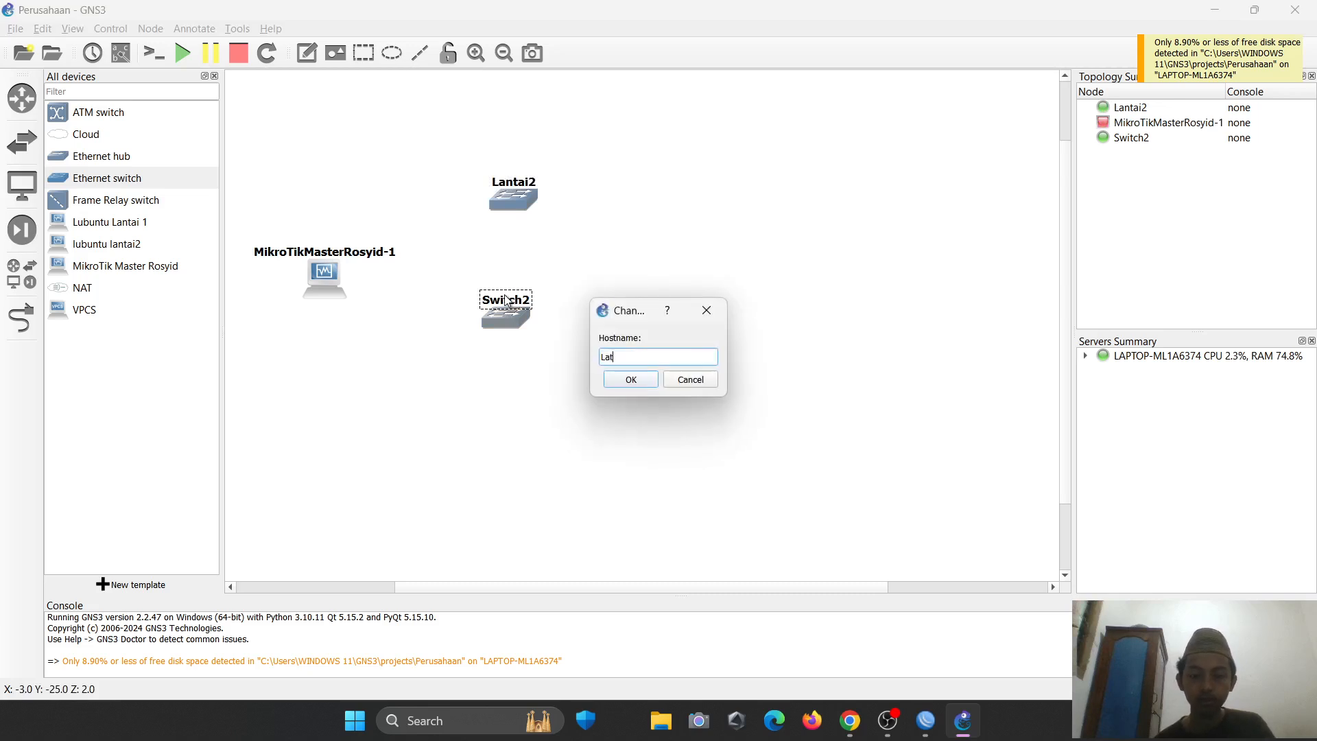
pyautogui.write('ntai1')
pyautogui.press('Return')
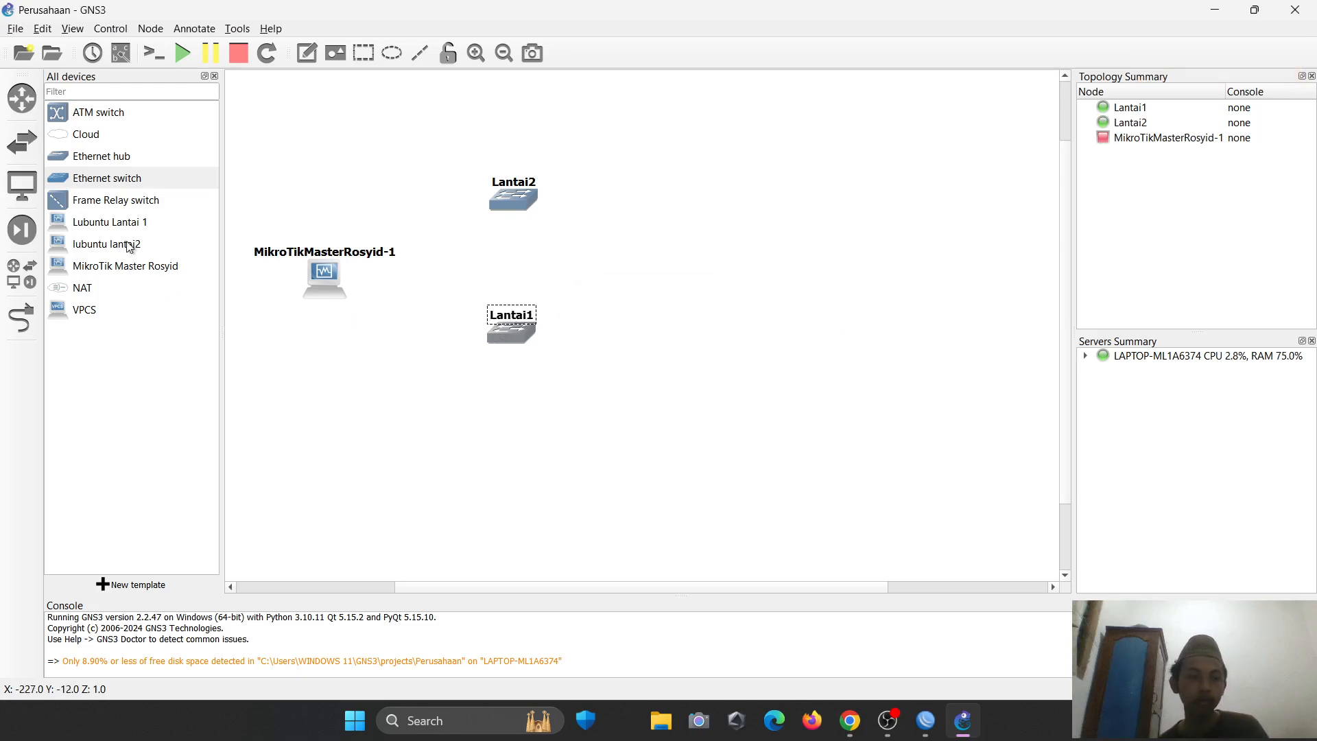
# - Add two Lubuntu hosts named LubuntuLantai1 and lubuntulantai2 to the canvas
pyautogui.moveTo(103, 223); pyautogui.dragTo(686, 381)
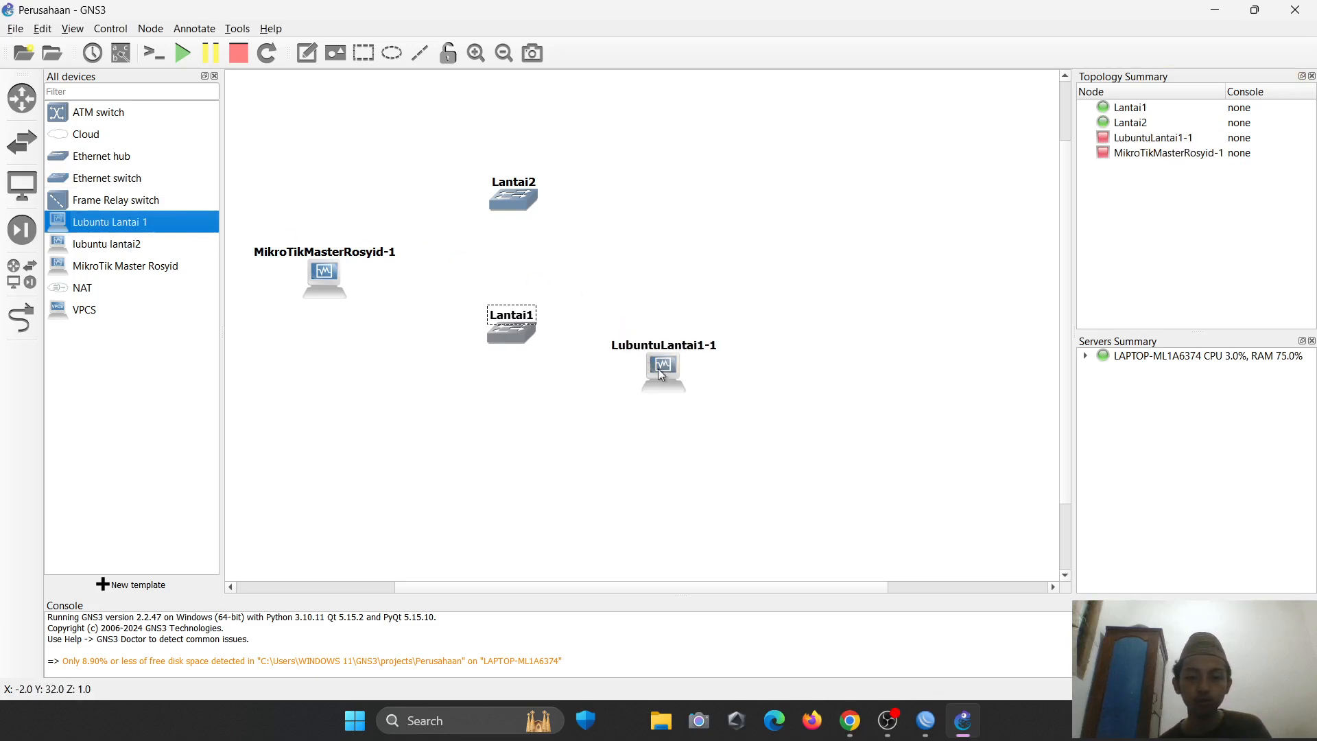
pyautogui.click(685, 359)
pyautogui.doubleClick(685, 359)
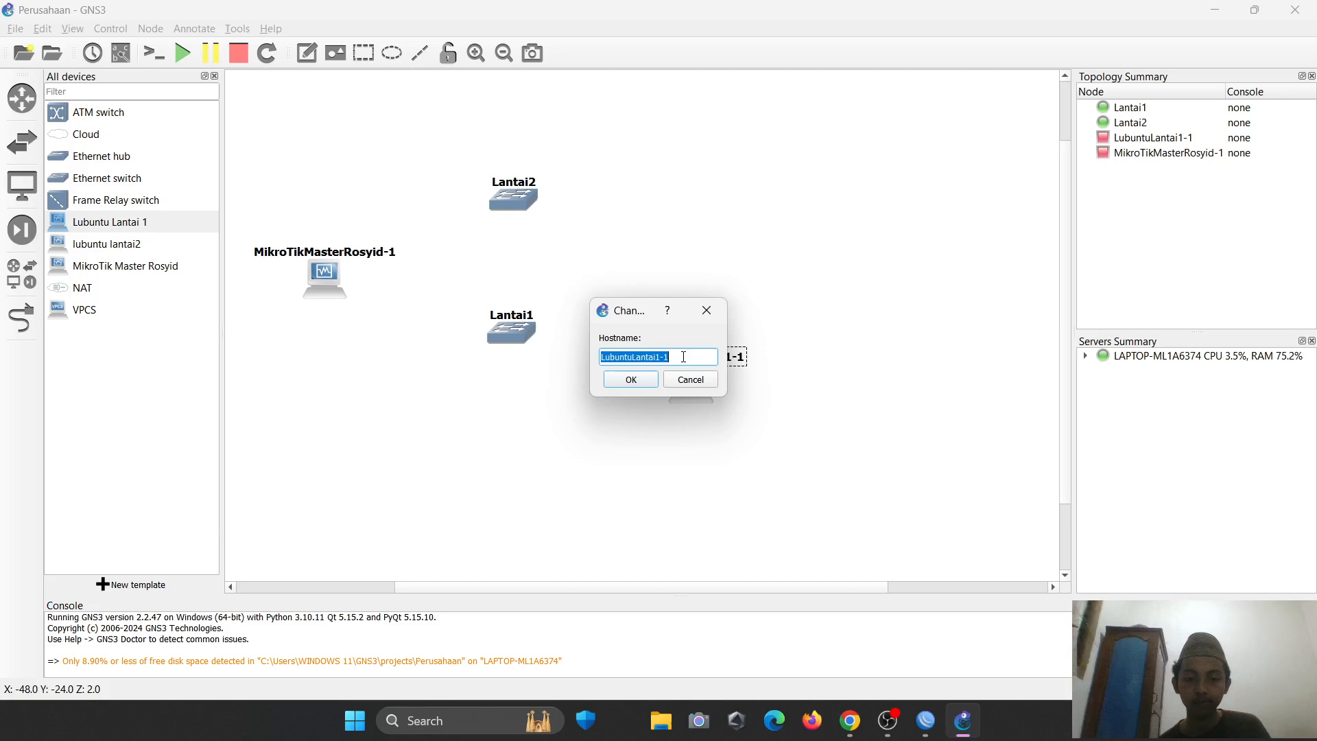
pyautogui.click(684, 357)
pyautogui.press('Return')
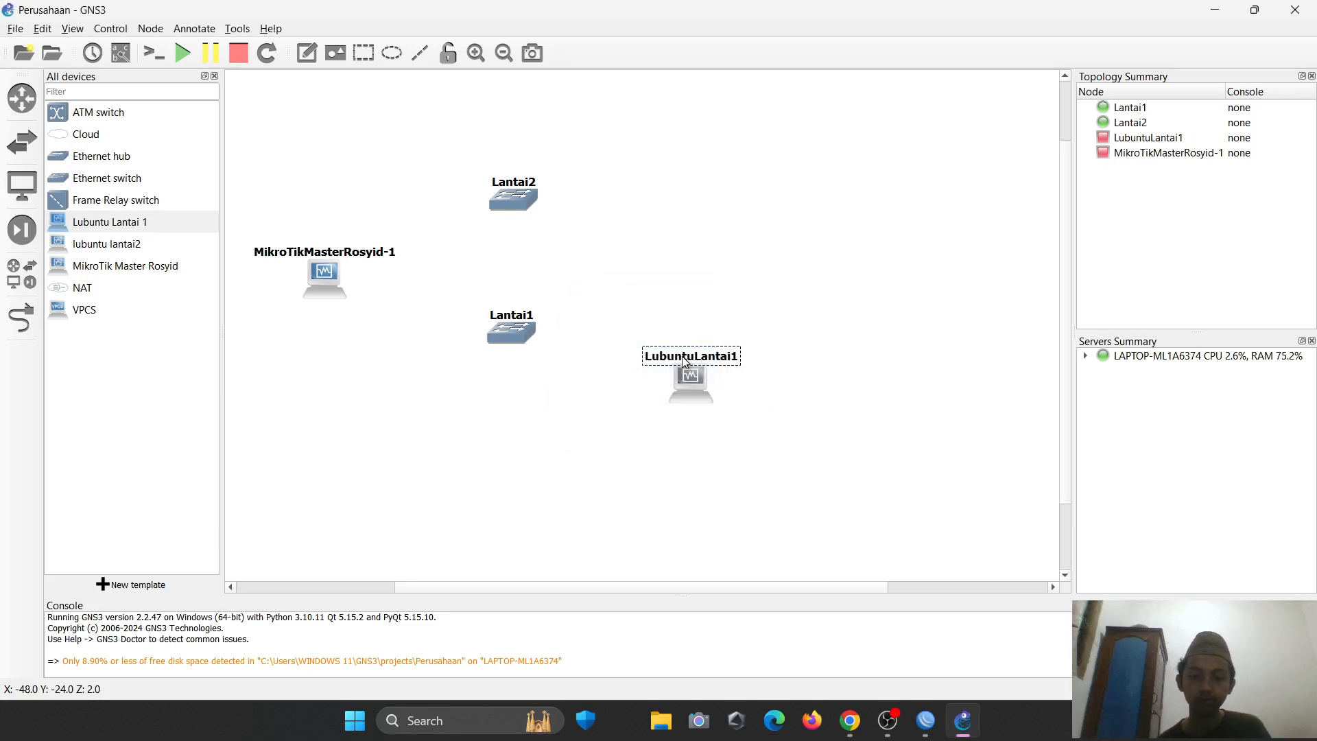
pyautogui.moveTo(79, 240); pyautogui.dragTo(689, 138)
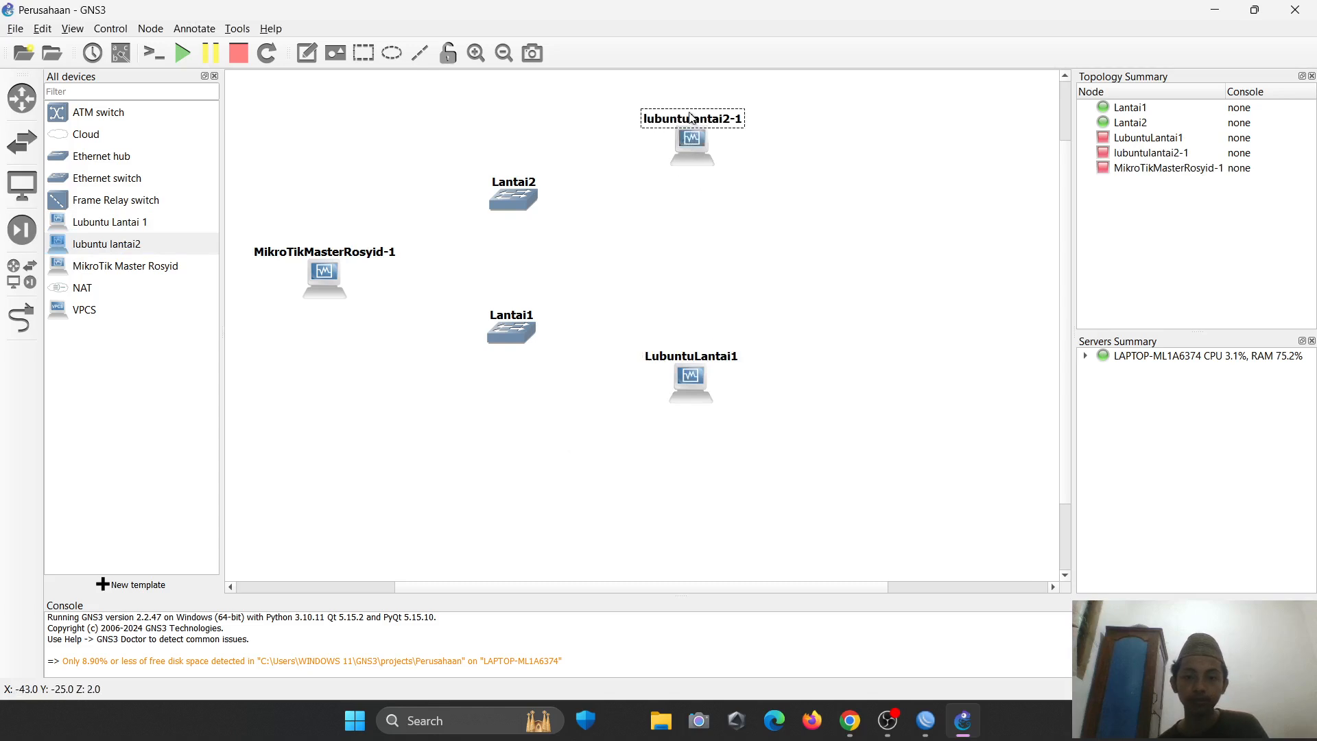
pyautogui.doubleClick(693, 122)
pyautogui.press('End')
pyautogui.press('BackSpace')
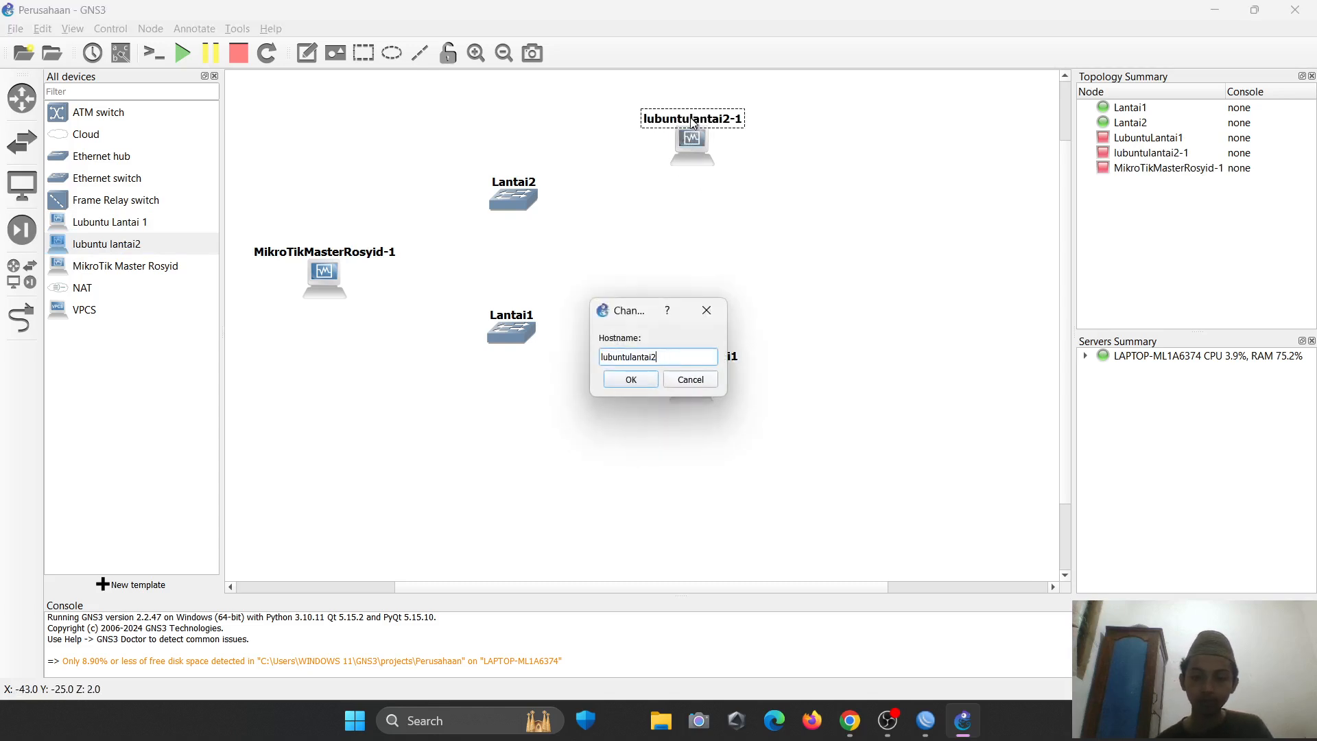
pyautogui.press('Return')
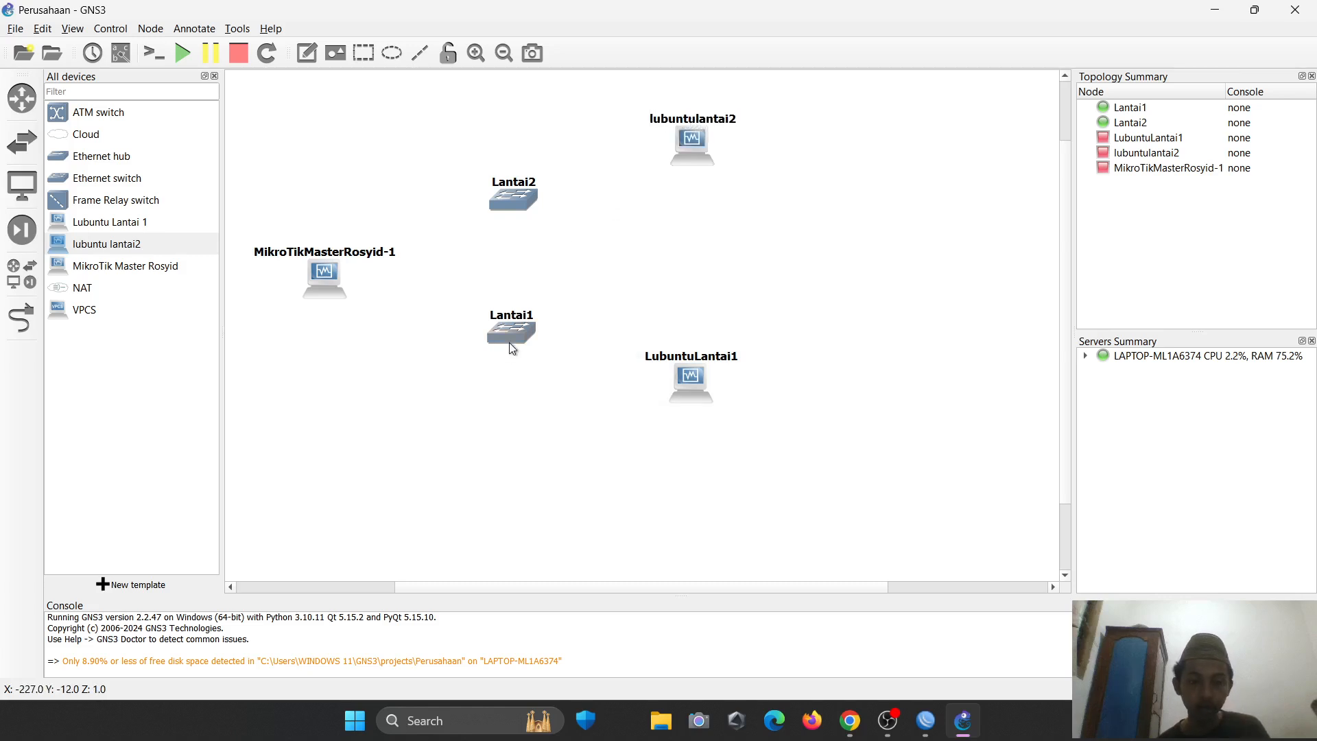
pyautogui.rightClick(509, 343)
# - Remove ports 7, 6, 5 and 4 from switch Lantai1, leaving ports 0–3
pyautogui.click(533, 336)
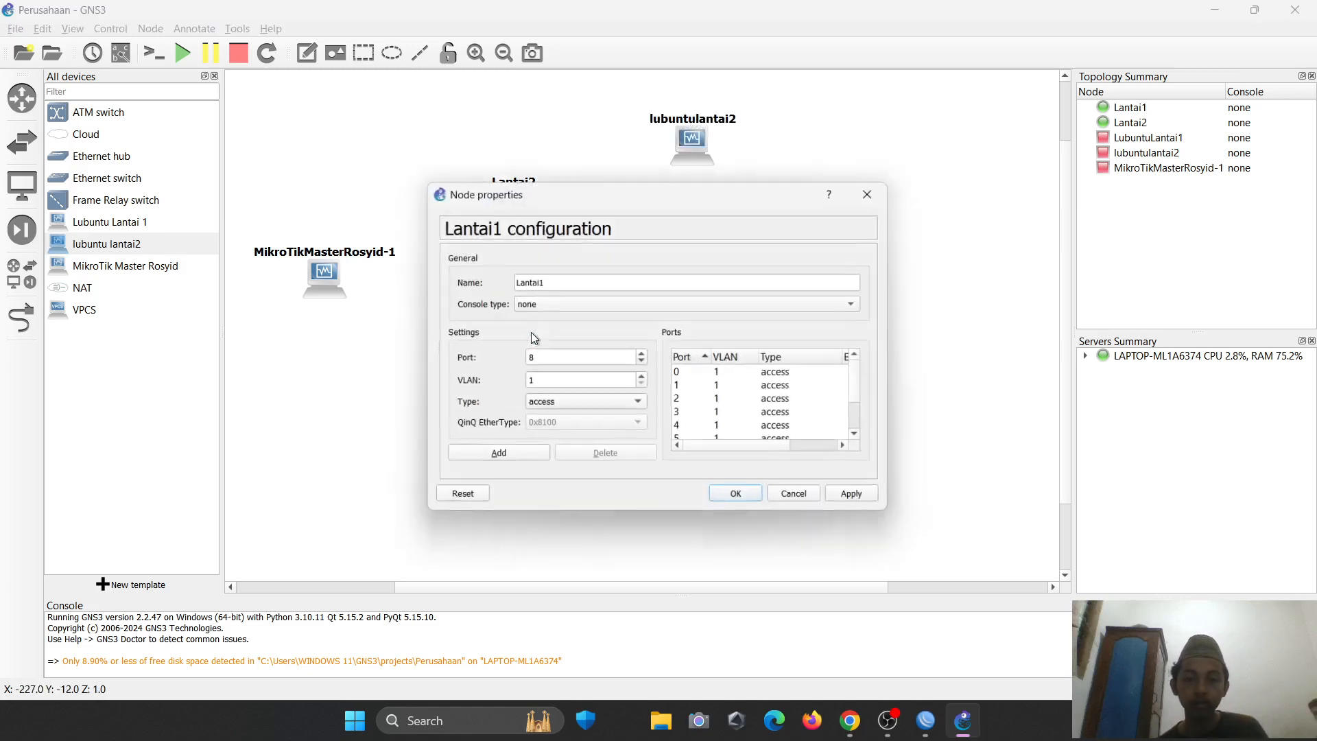
pyautogui.scroll(-1, 714, 432)
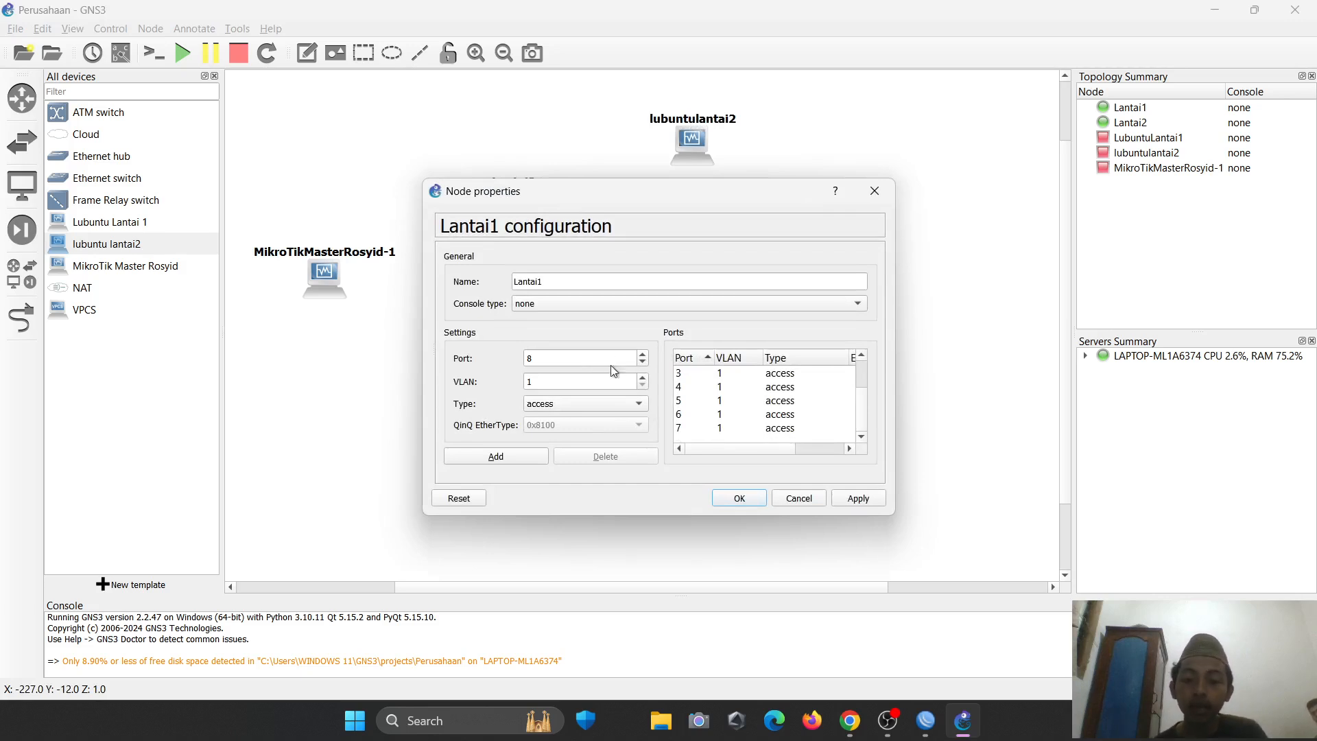
pyautogui.click(693, 429)
pyautogui.click(639, 456)
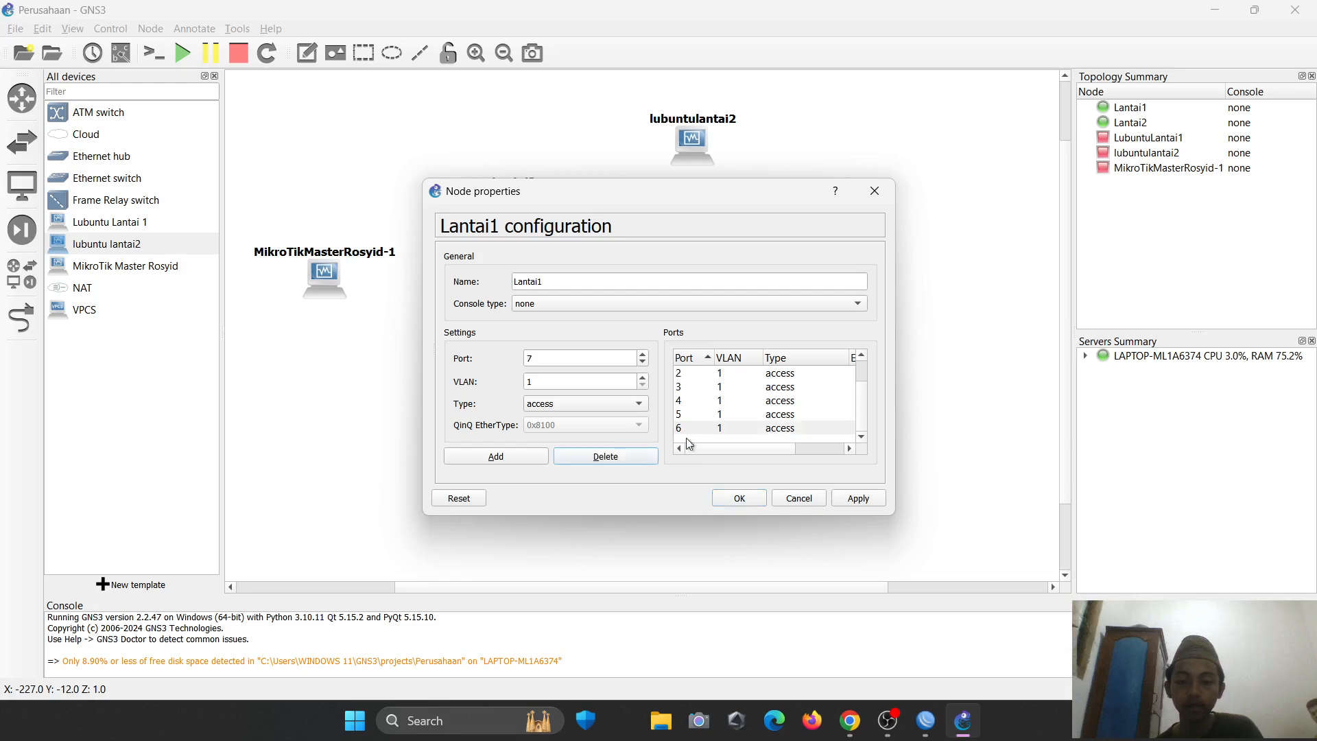
pyautogui.click(685, 431)
pyautogui.click(648, 455)
pyautogui.click(678, 433)
pyautogui.click(634, 457)
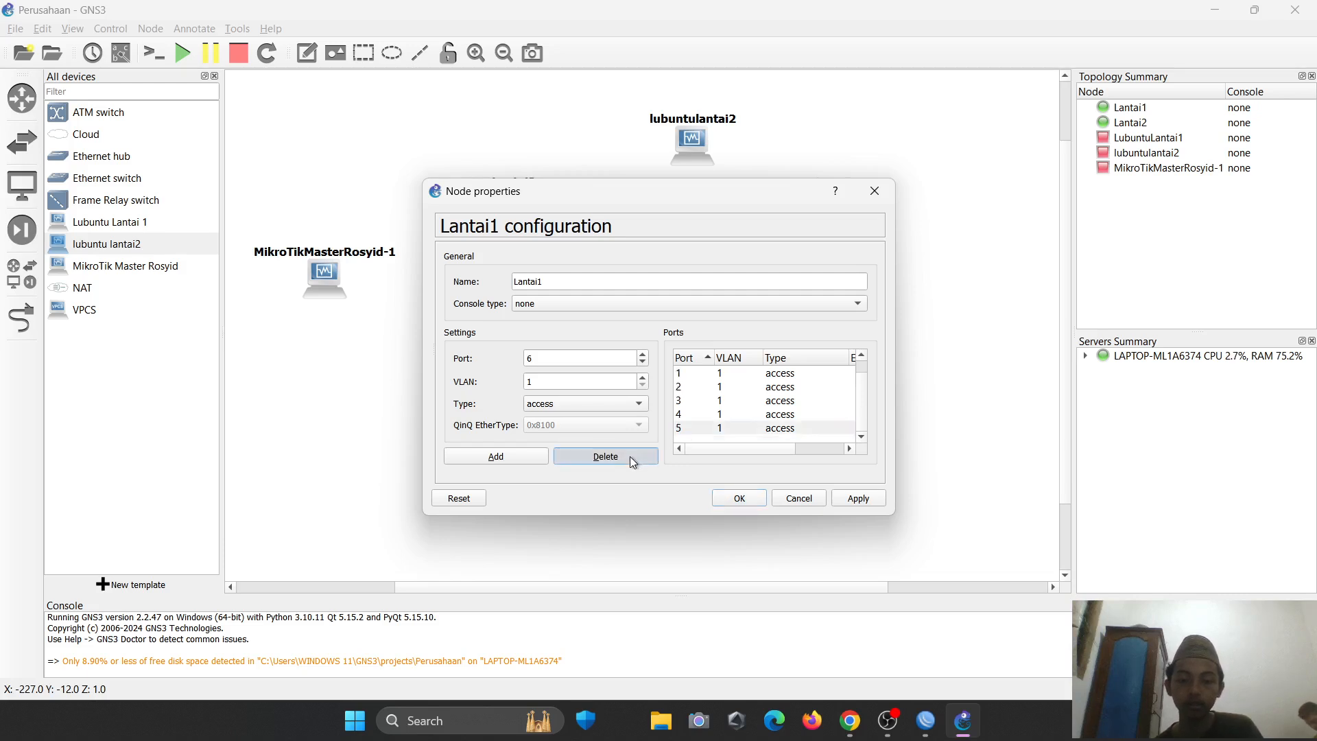
pyautogui.click(686, 427)
pyautogui.click(642, 456)
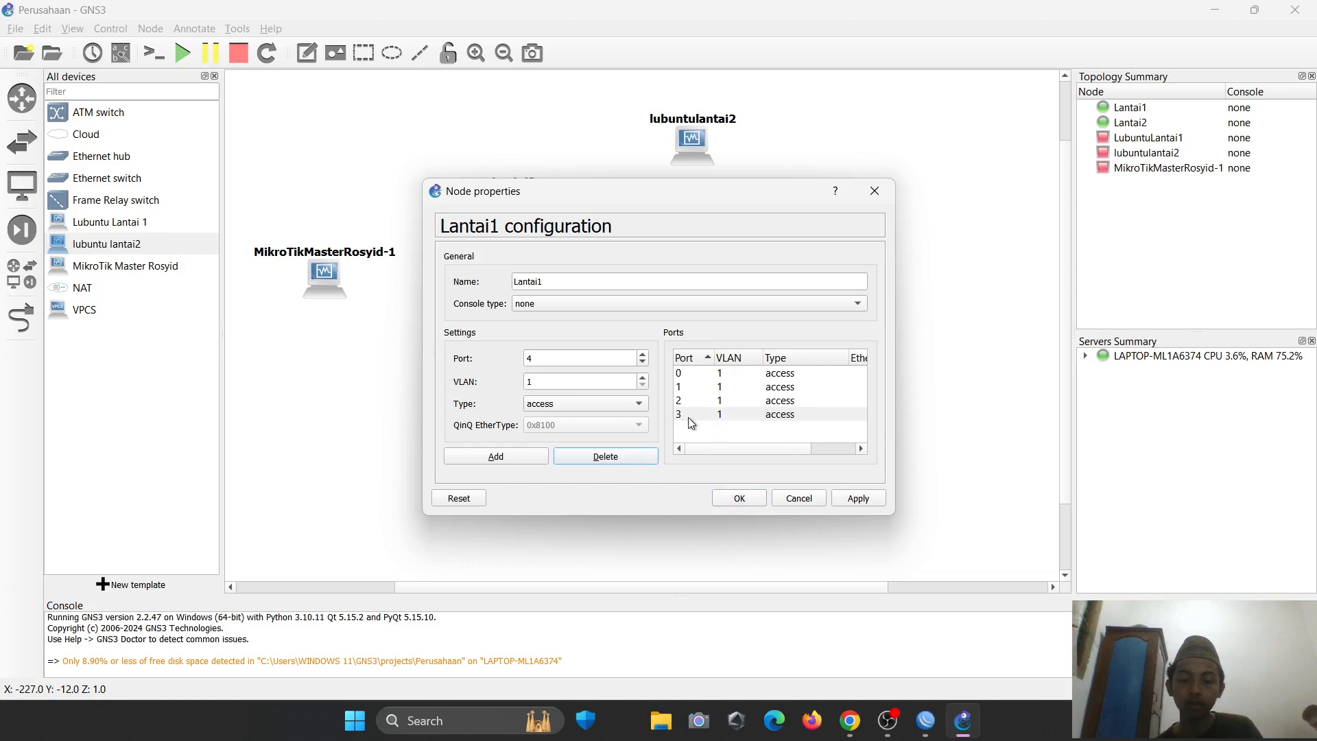
pyautogui.click(859, 498)
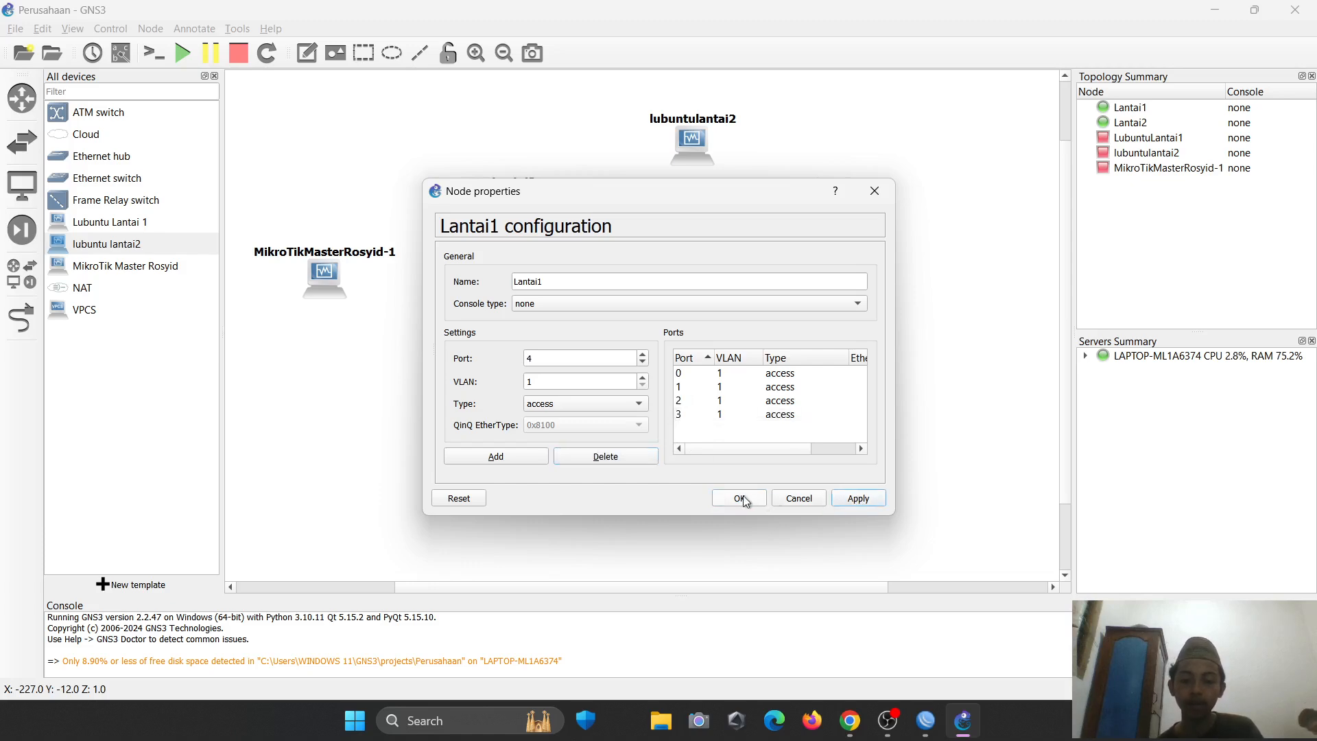
pyautogui.click(739, 498)
# - Remove ports 7, 6 and 5 from switch Lantai2, leaving ports 0–4
pyautogui.rightClick(520, 199)
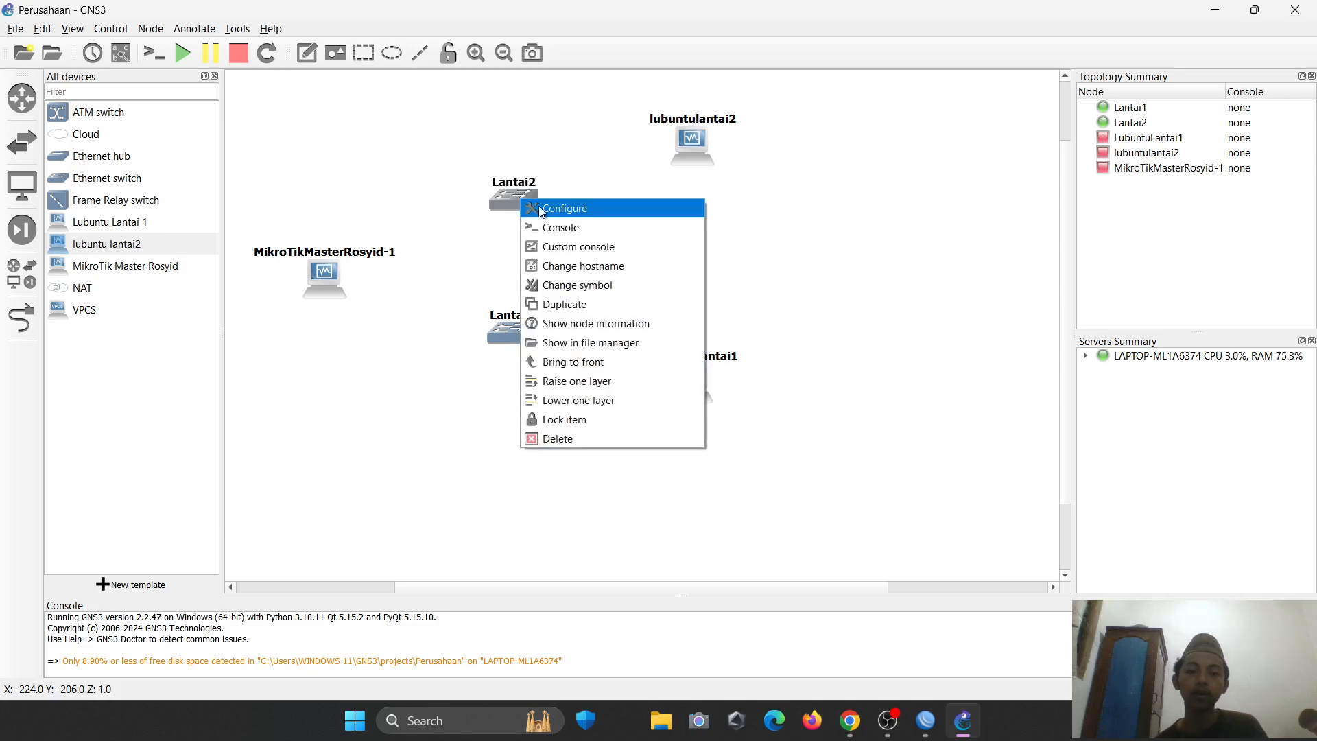
pyautogui.click(539, 208)
pyautogui.scroll(-1, 767, 430)
pyautogui.click(762, 428)
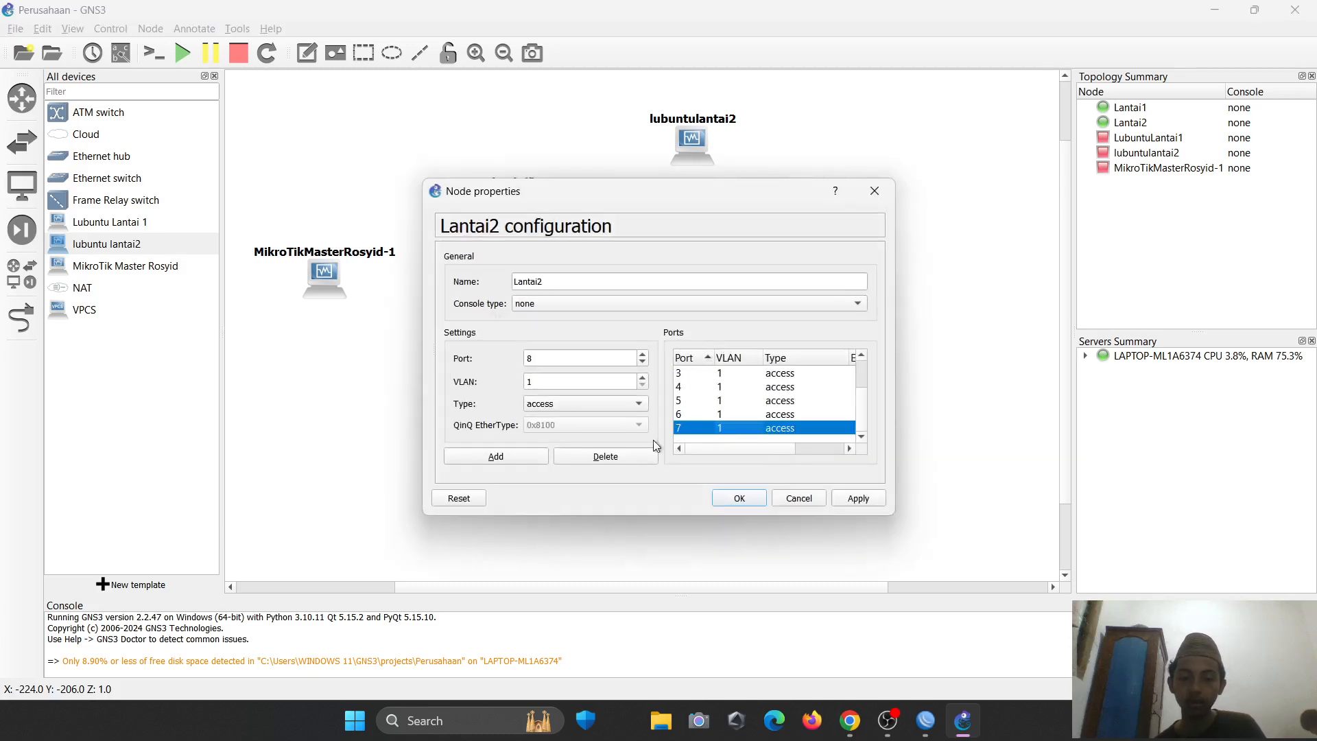
pyautogui.click(646, 454)
pyautogui.click(701, 430)
pyautogui.click(627, 451)
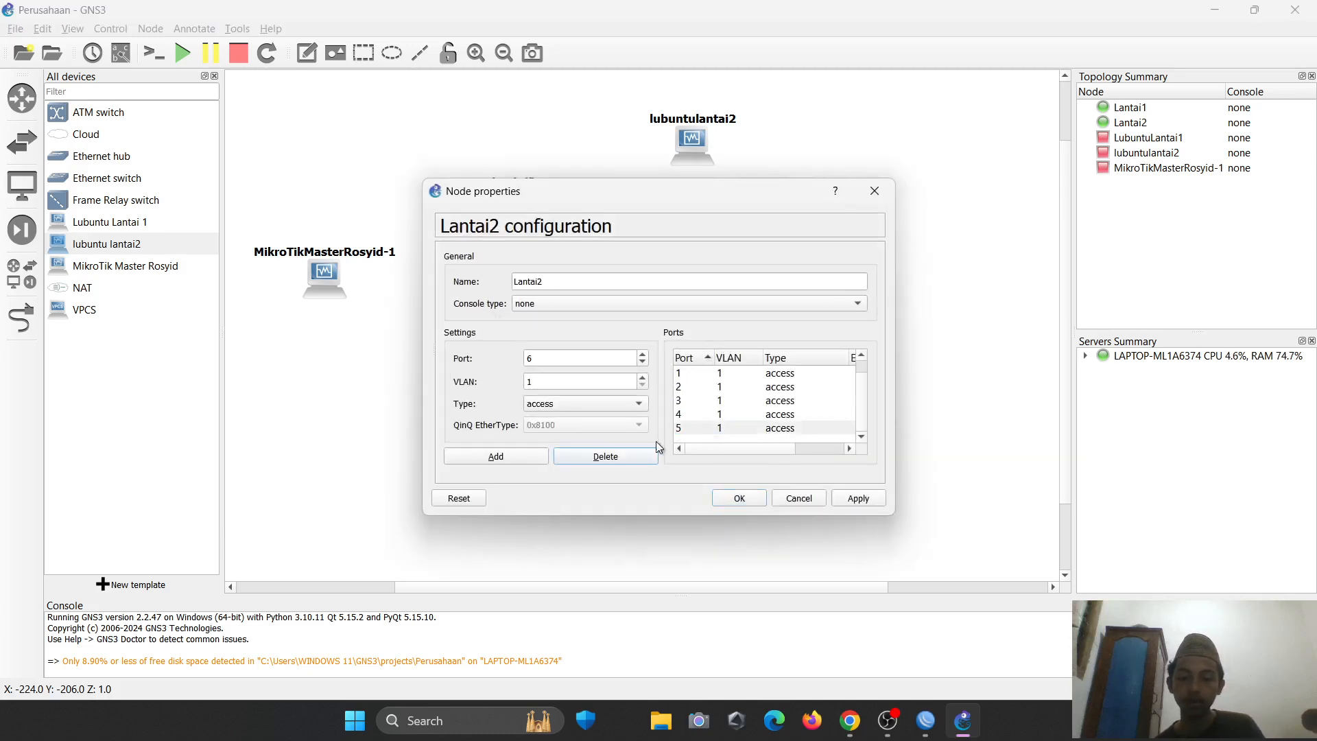
pyautogui.click(684, 430)
pyautogui.click(623, 457)
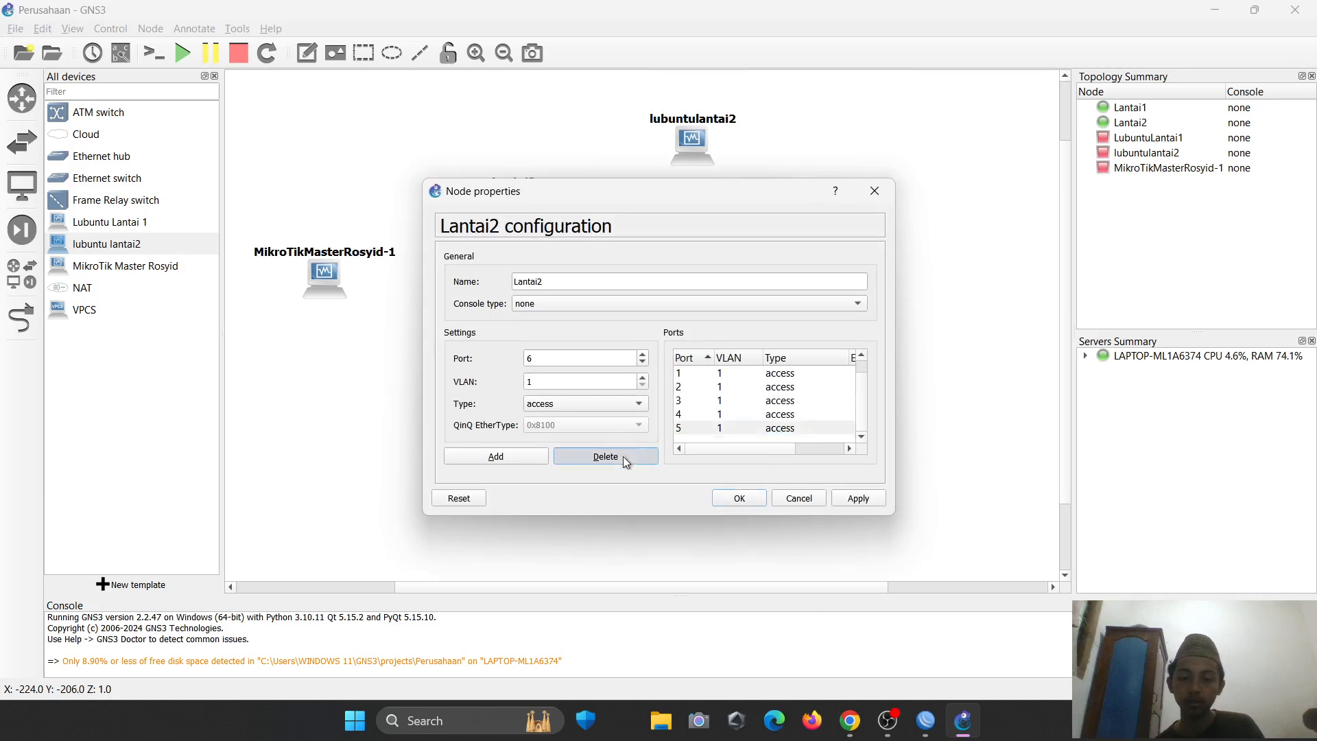
pyautogui.click(857, 498)
pyautogui.click(740, 498)
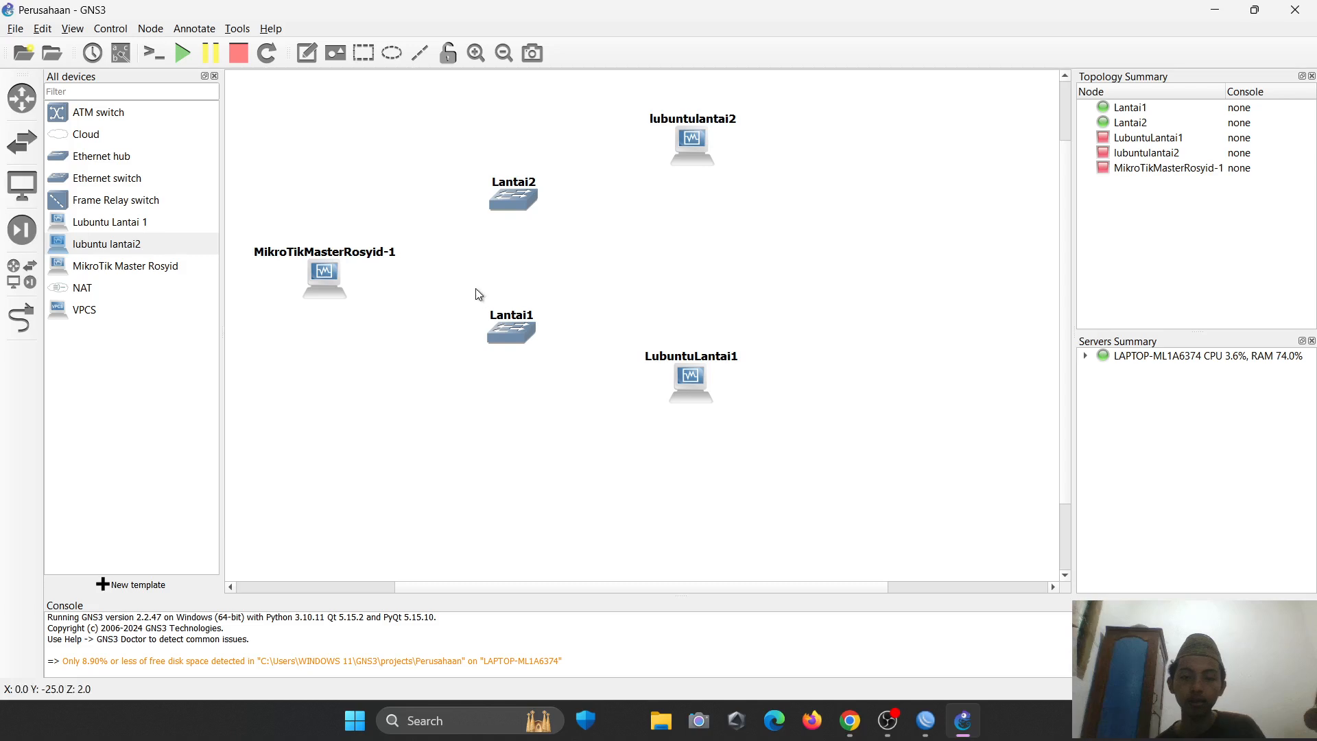
# - Cable the MikroTik router to switch Lantai1's Ethernet0, retrying from router Ethernet2
pyautogui.rightClick(335, 284)
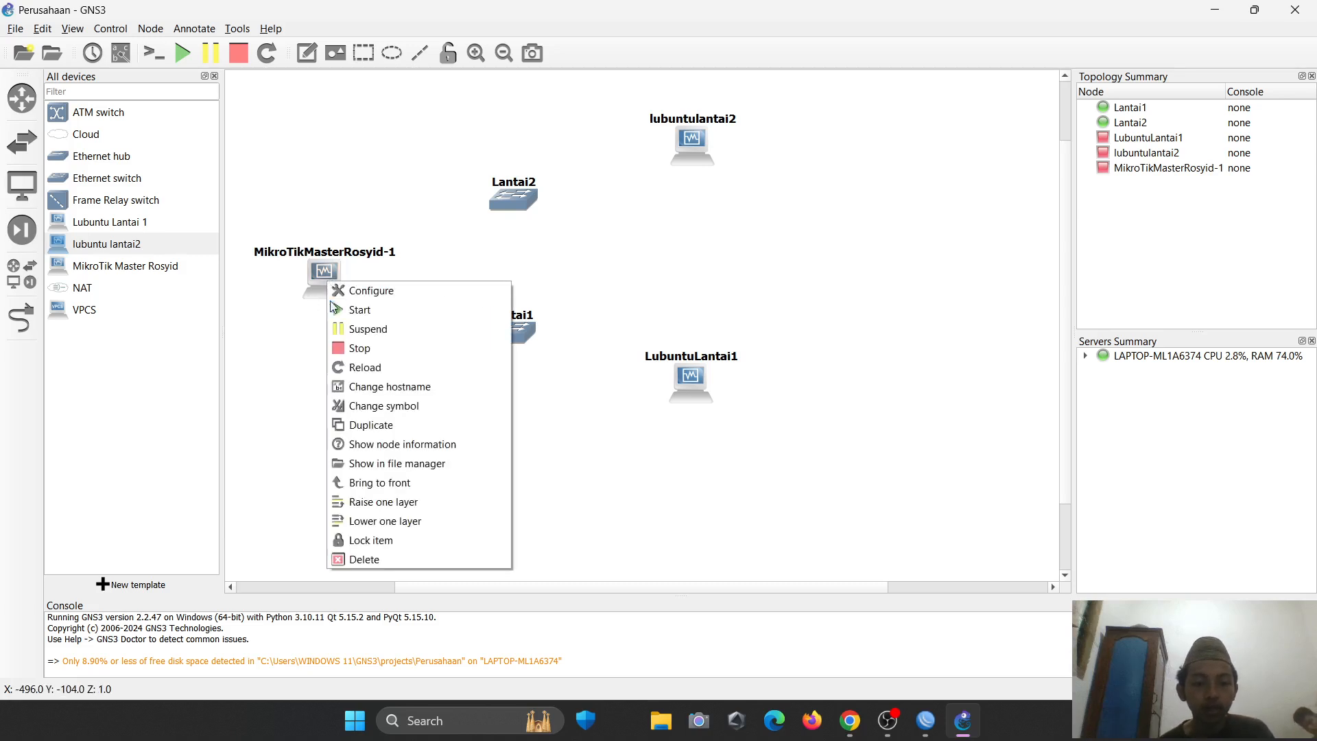
pyautogui.click(248, 323)
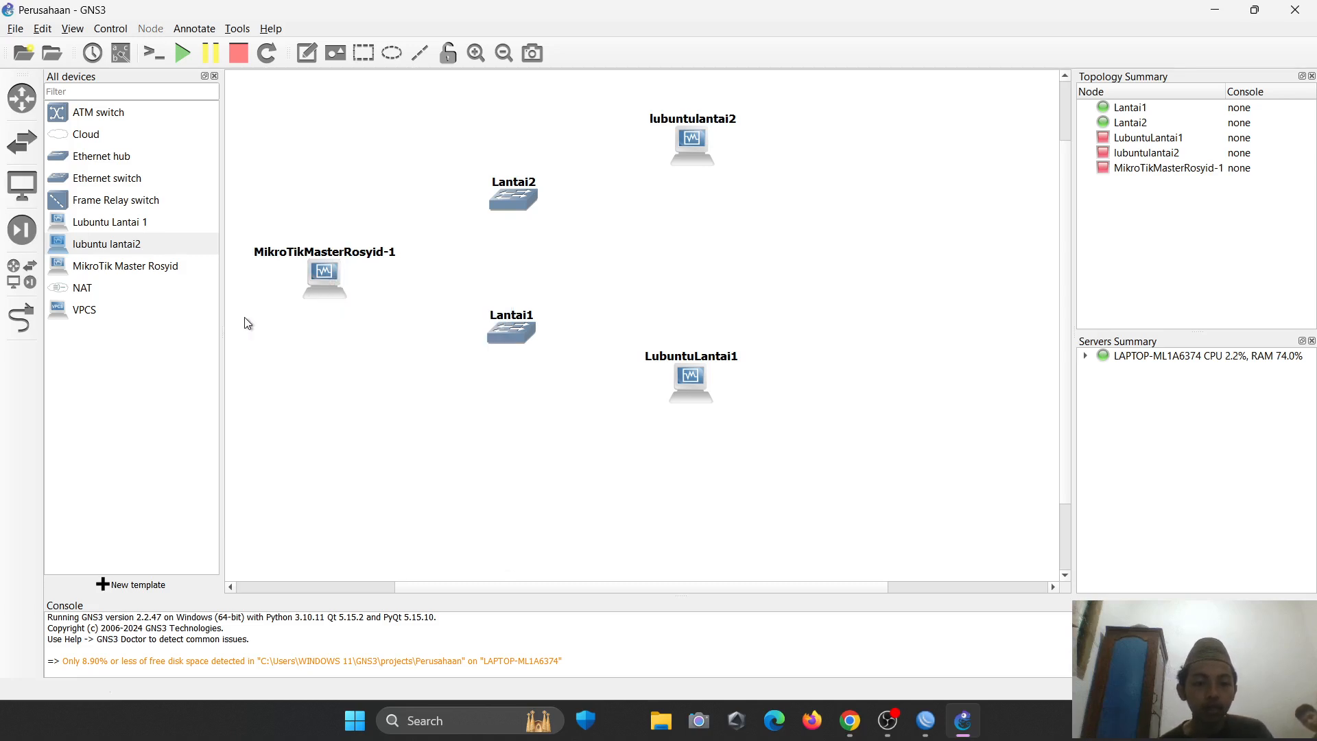
pyautogui.click(331, 274)
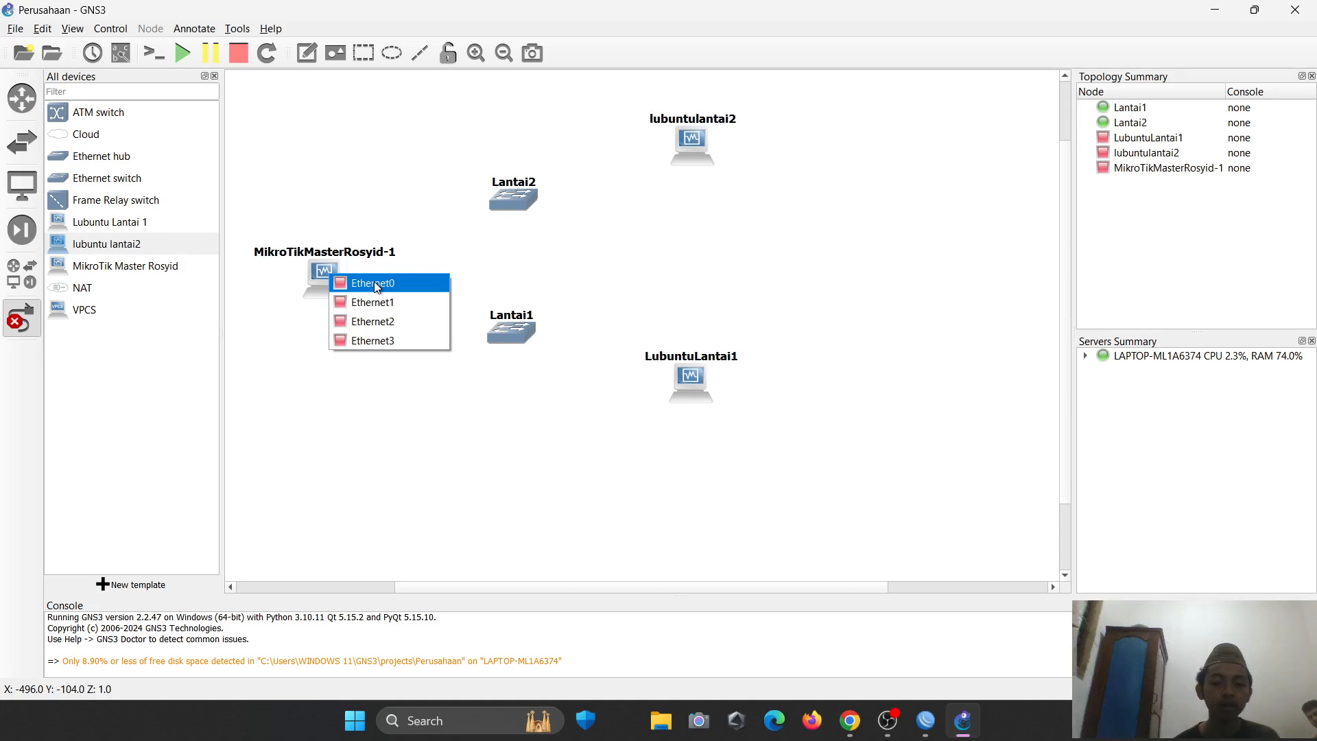
pyautogui.click(375, 283)
pyautogui.click(507, 331)
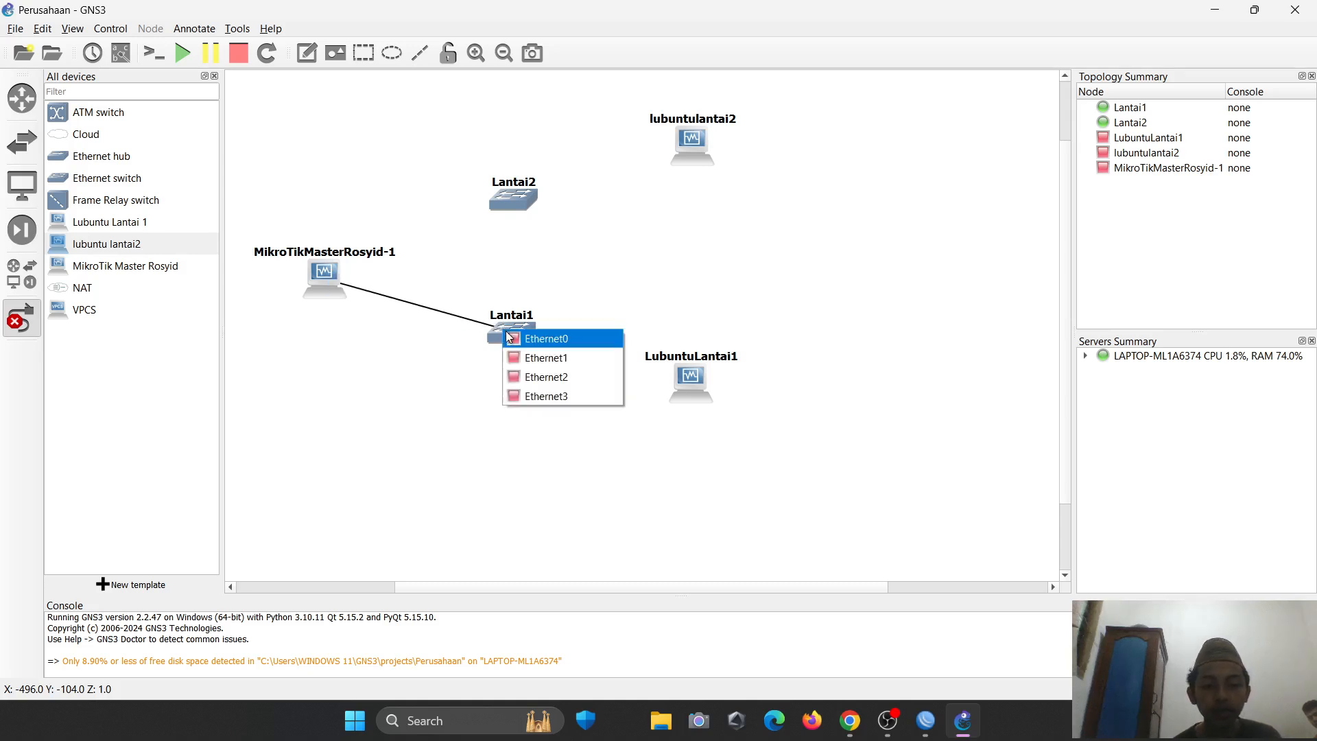
pyautogui.click(542, 341)
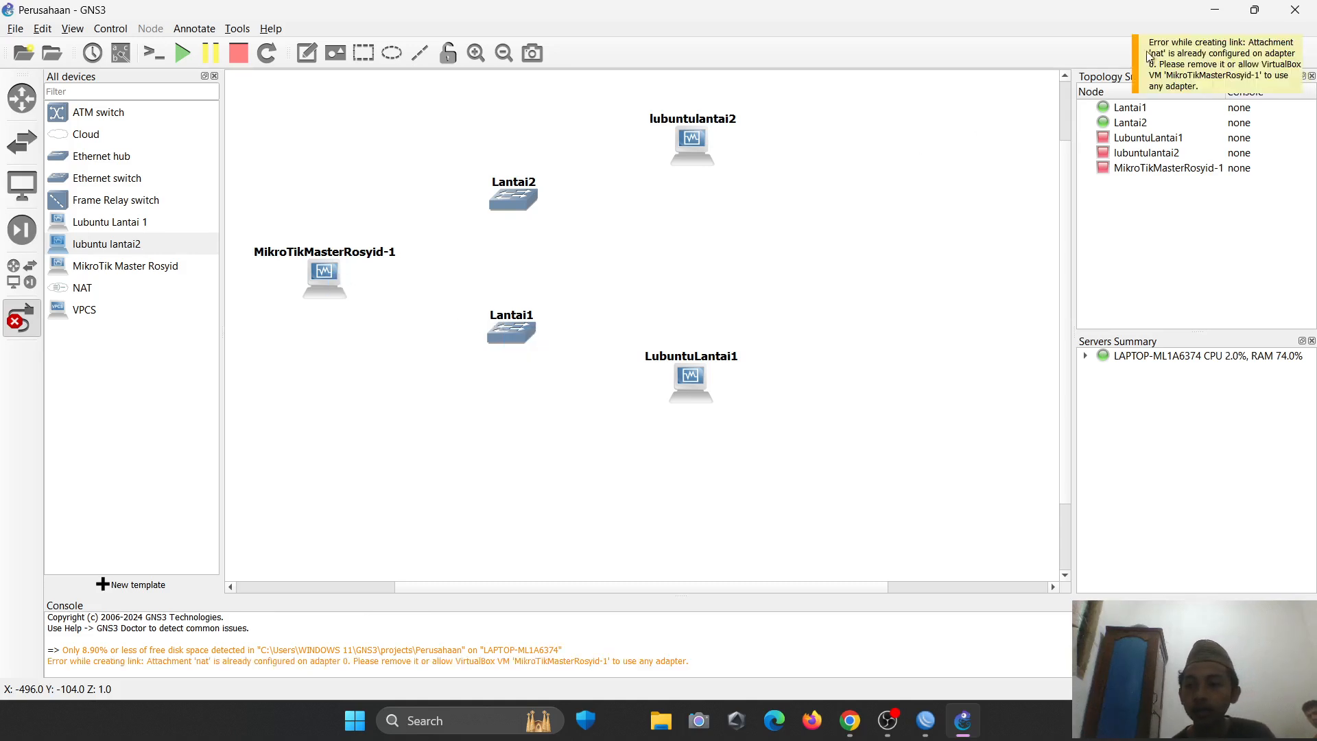
pyautogui.click(327, 285)
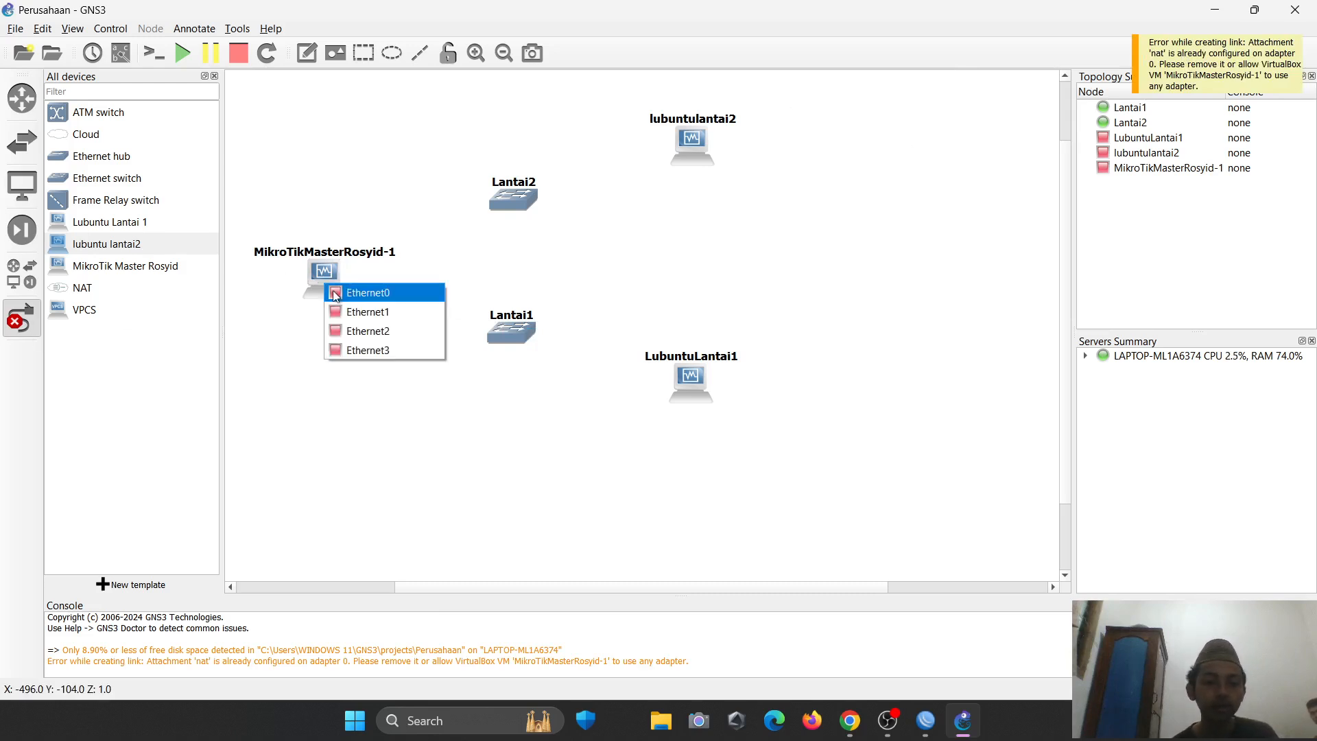
pyautogui.click(357, 328)
pyautogui.click(509, 331)
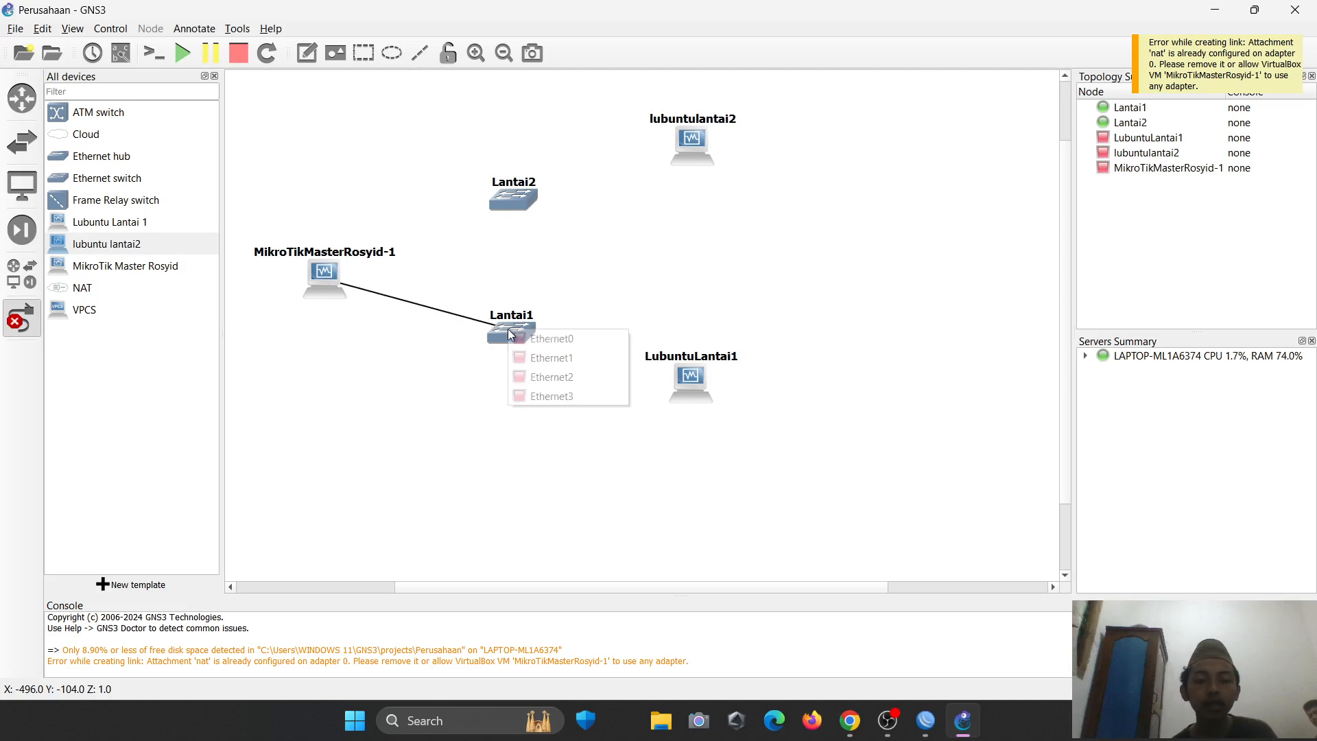
pyautogui.click(542, 339)
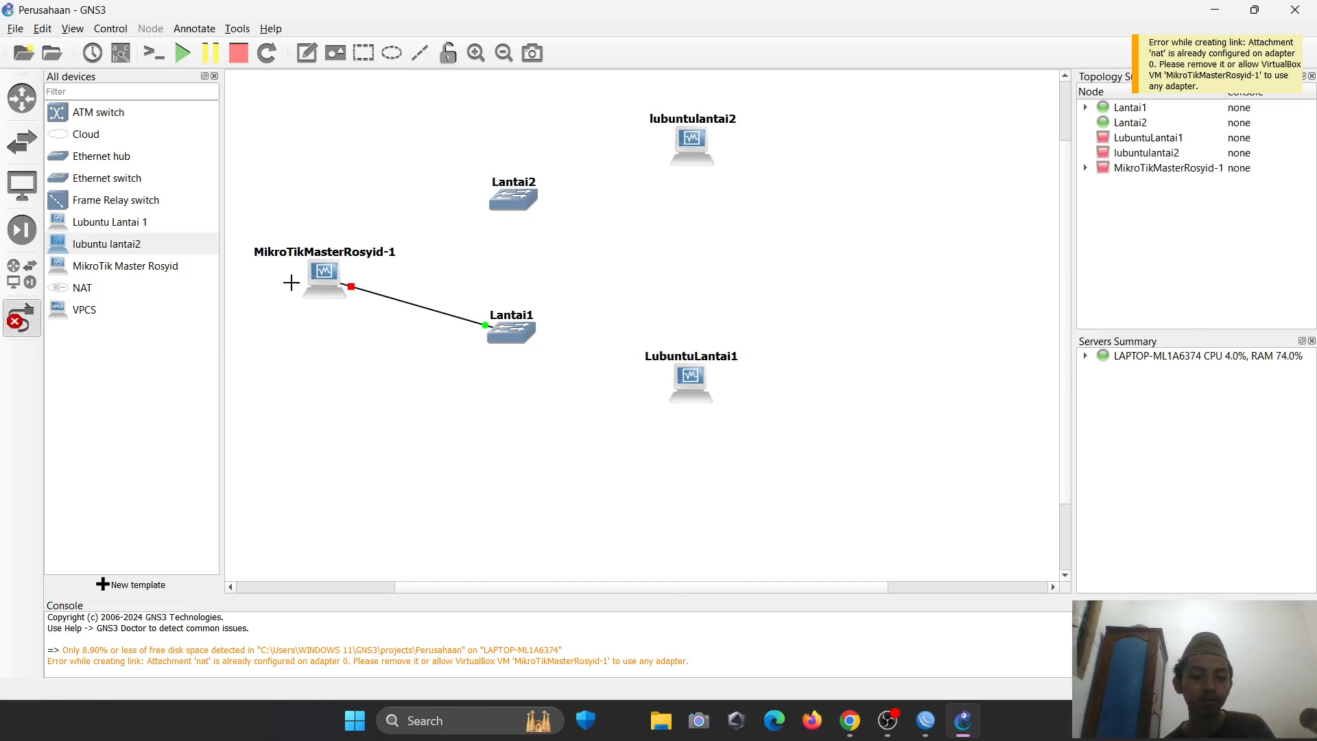
# - Cable the router to Lantai2's Ethernet0, and Lantai1's Ethernet1 to LubuntuLantai1
pyautogui.click(321, 267)
pyautogui.click(357, 339)
pyautogui.click(481, 215)
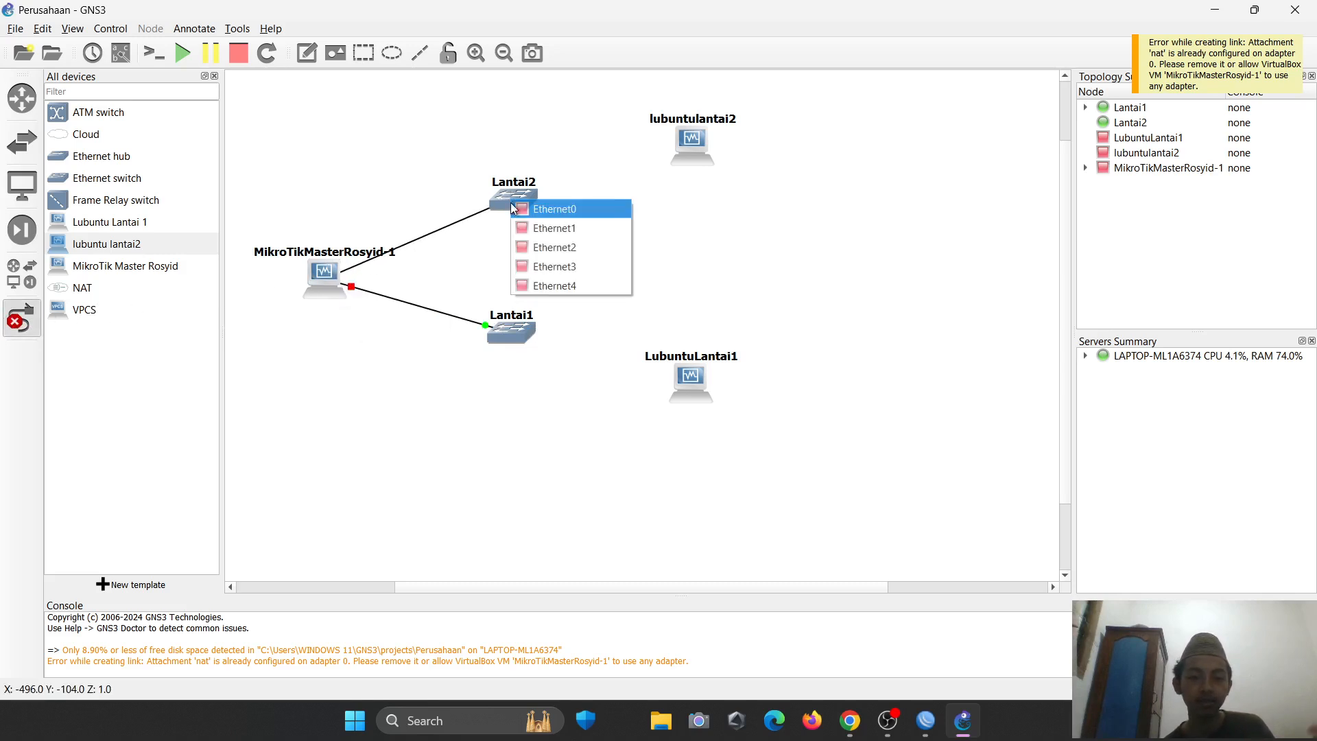
pyautogui.click(531, 212)
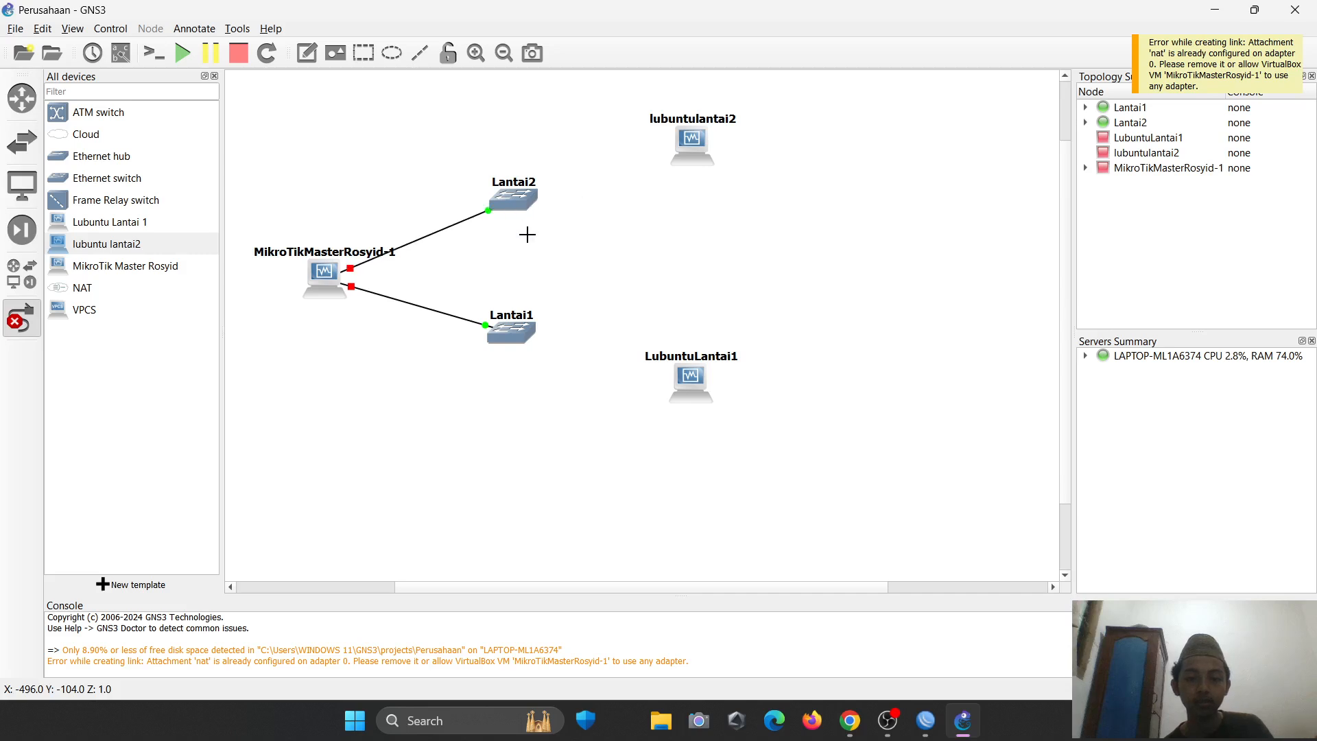
pyautogui.click(516, 330)
pyautogui.click(549, 361)
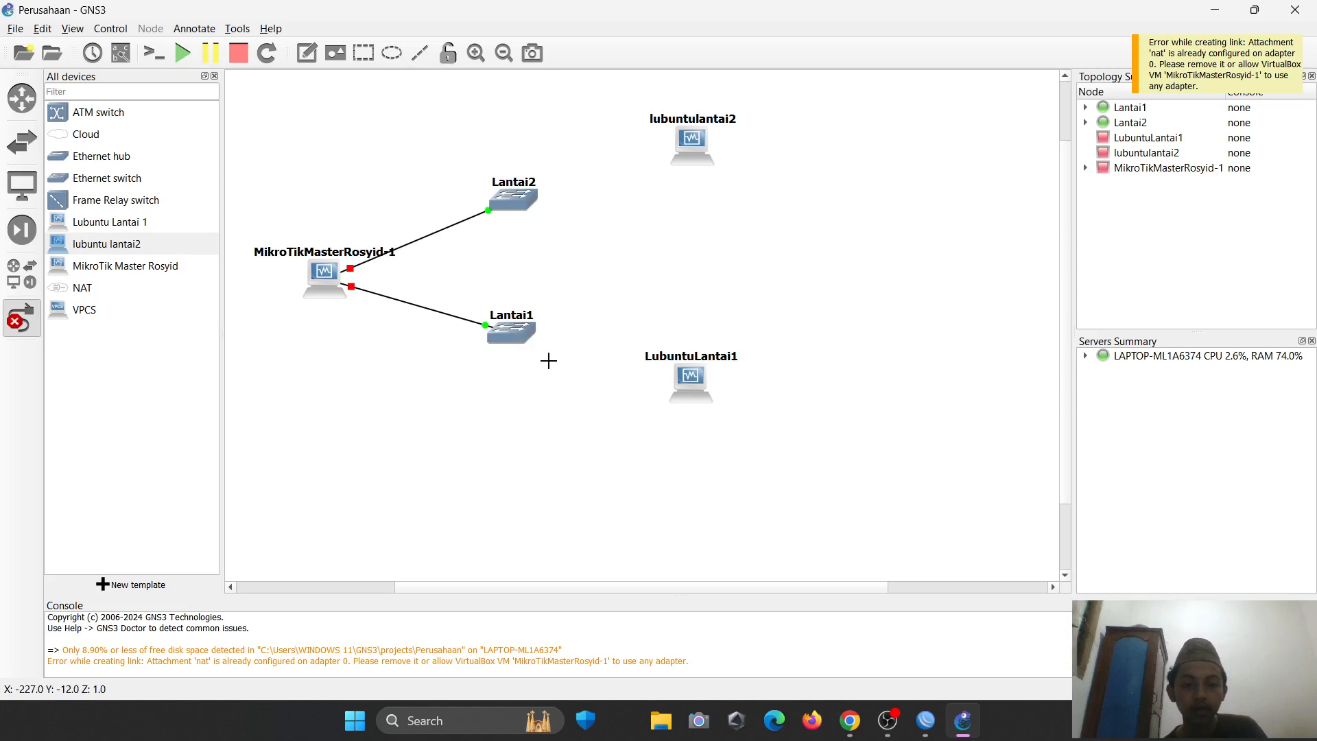
pyautogui.click(690, 376)
pyautogui.click(729, 389)
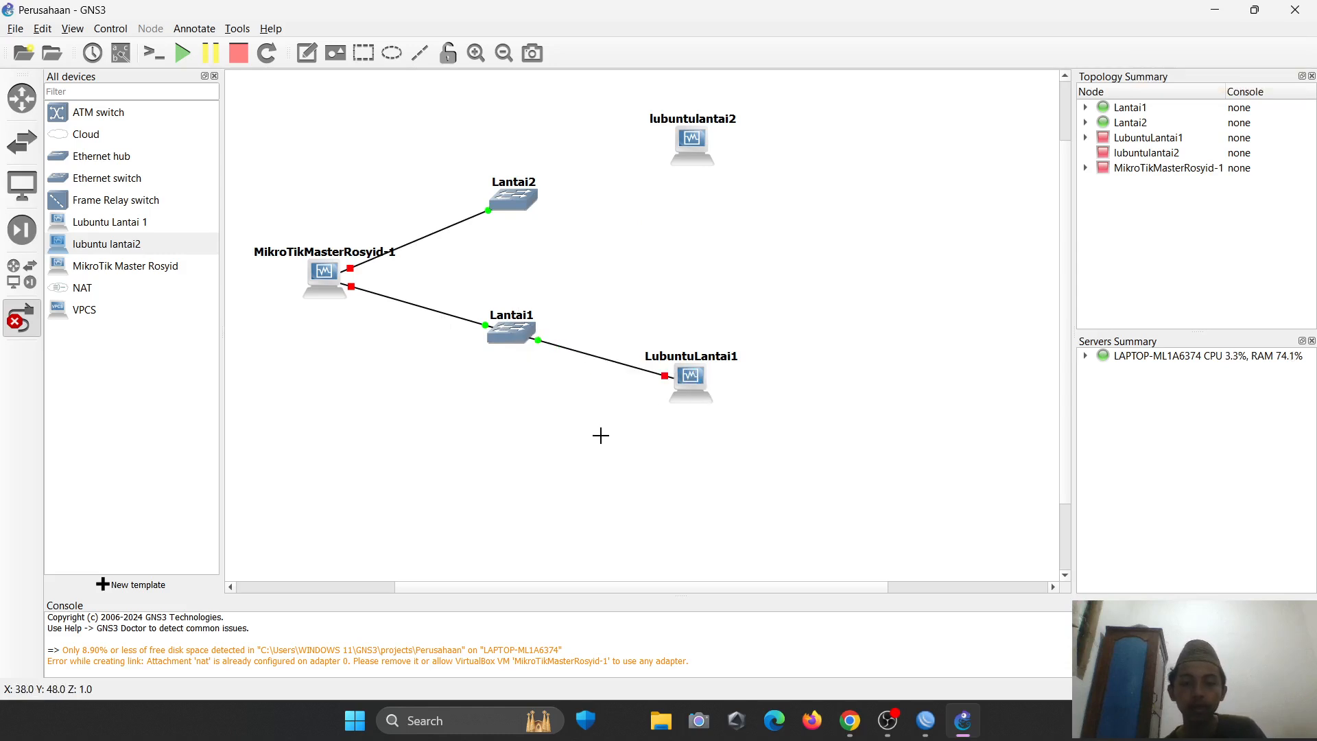
# - Delete the router–Lantai2 link, then switch to WinBox
pyautogui.rightClick(412, 243)
pyautogui.click(448, 330)
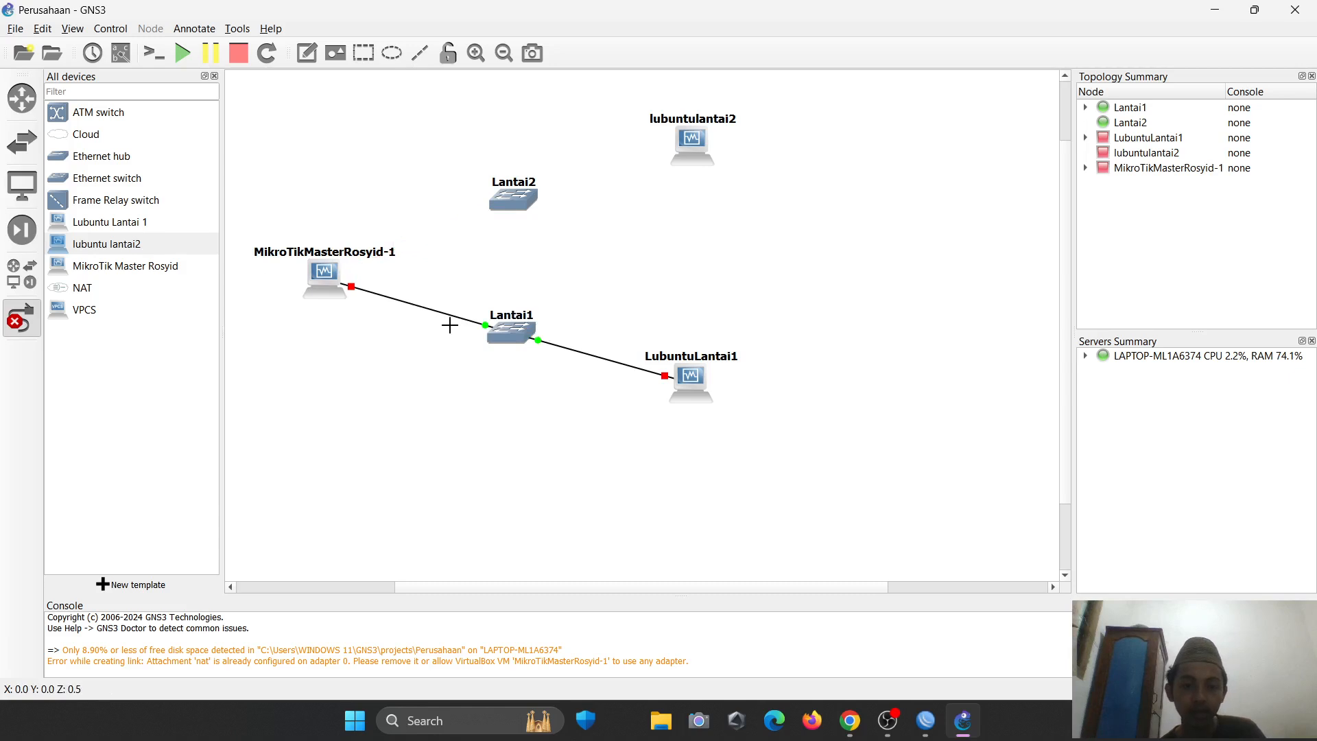
pyautogui.hotkey('alt', 'Tab')
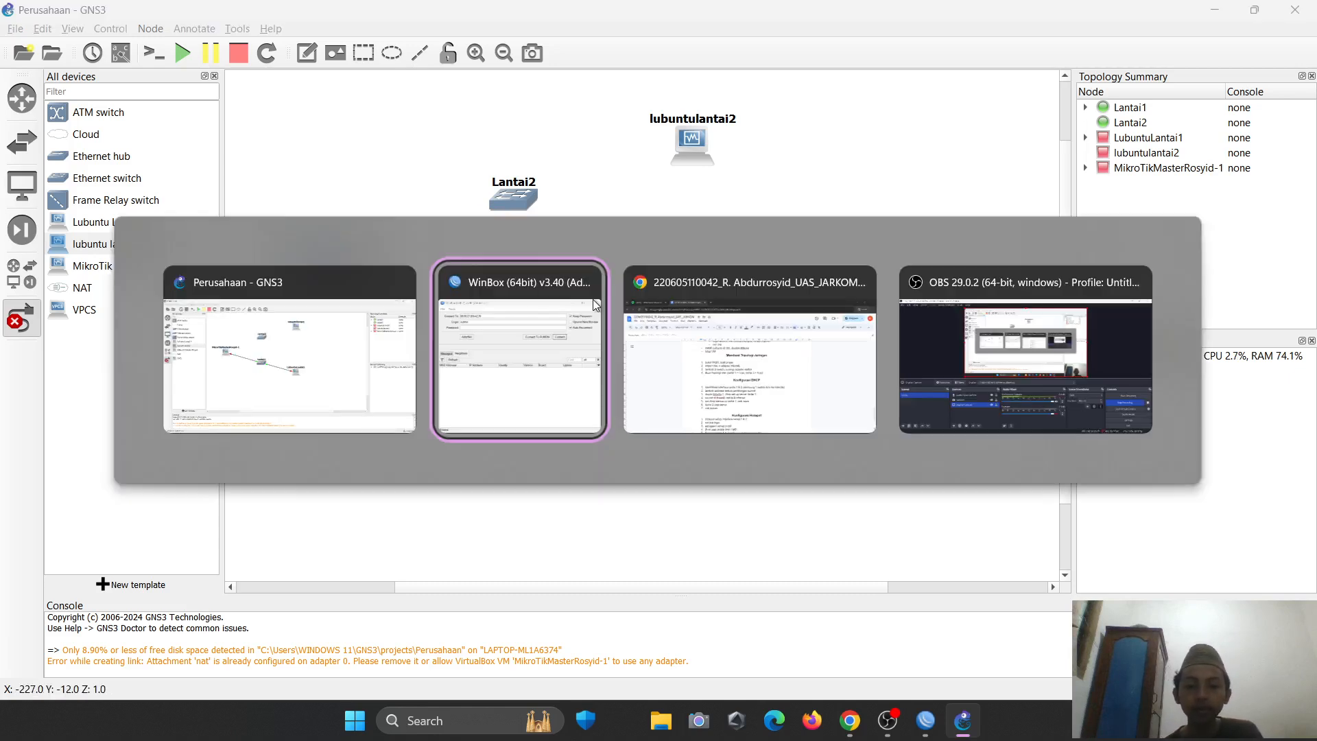
# - Start the MikroTikMasterRosyid-1 router node in the GNS3 topology
pyautogui.click(592, 299)
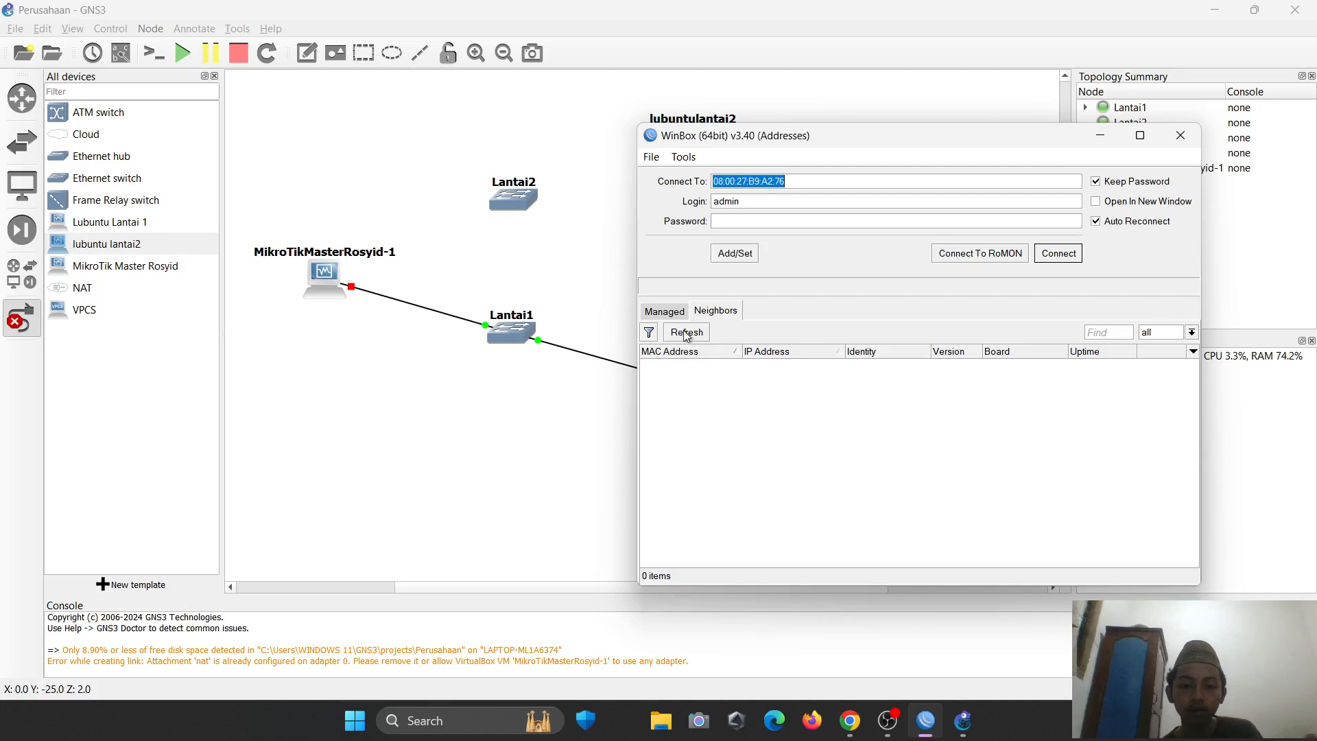
pyautogui.click(322, 281)
pyautogui.rightClick(323, 281)
pyautogui.click(349, 312)
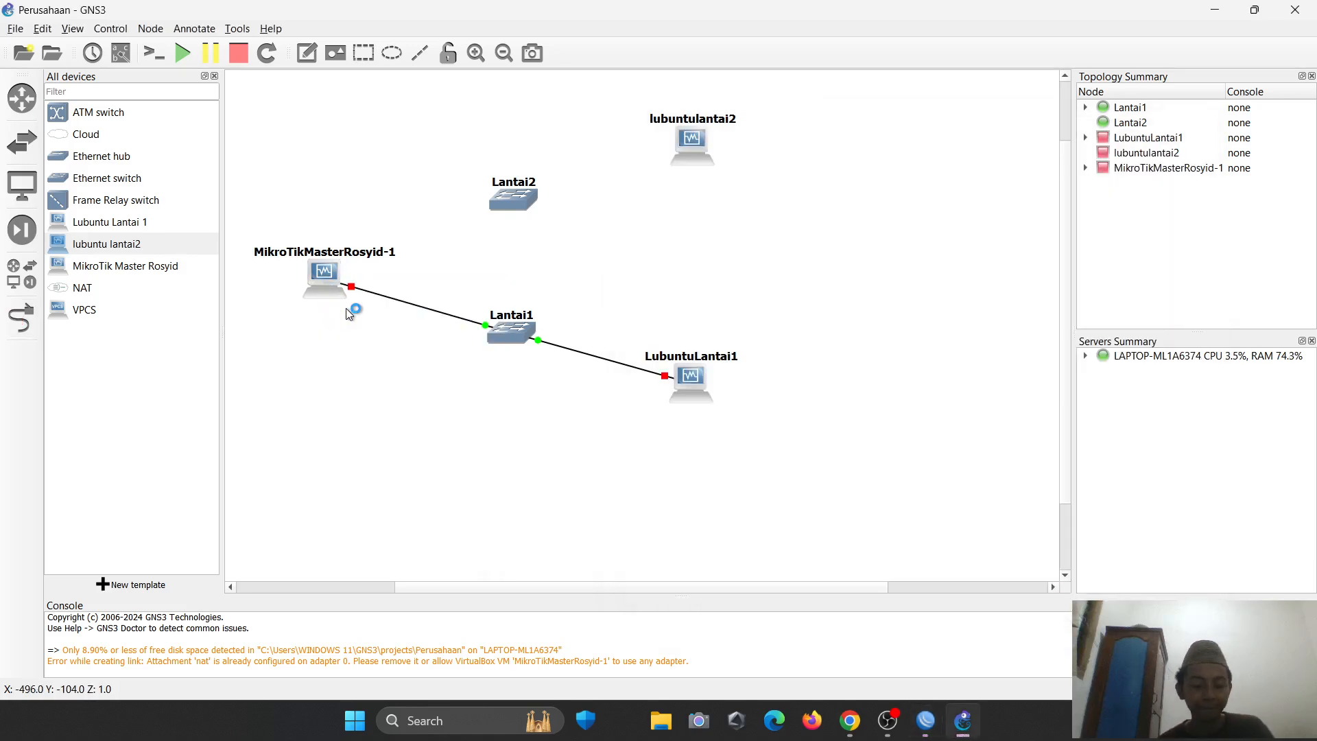
# - Review the task notes in Google Docs, then return to GNS3
pyautogui.hotkey('alt', 'Tab')
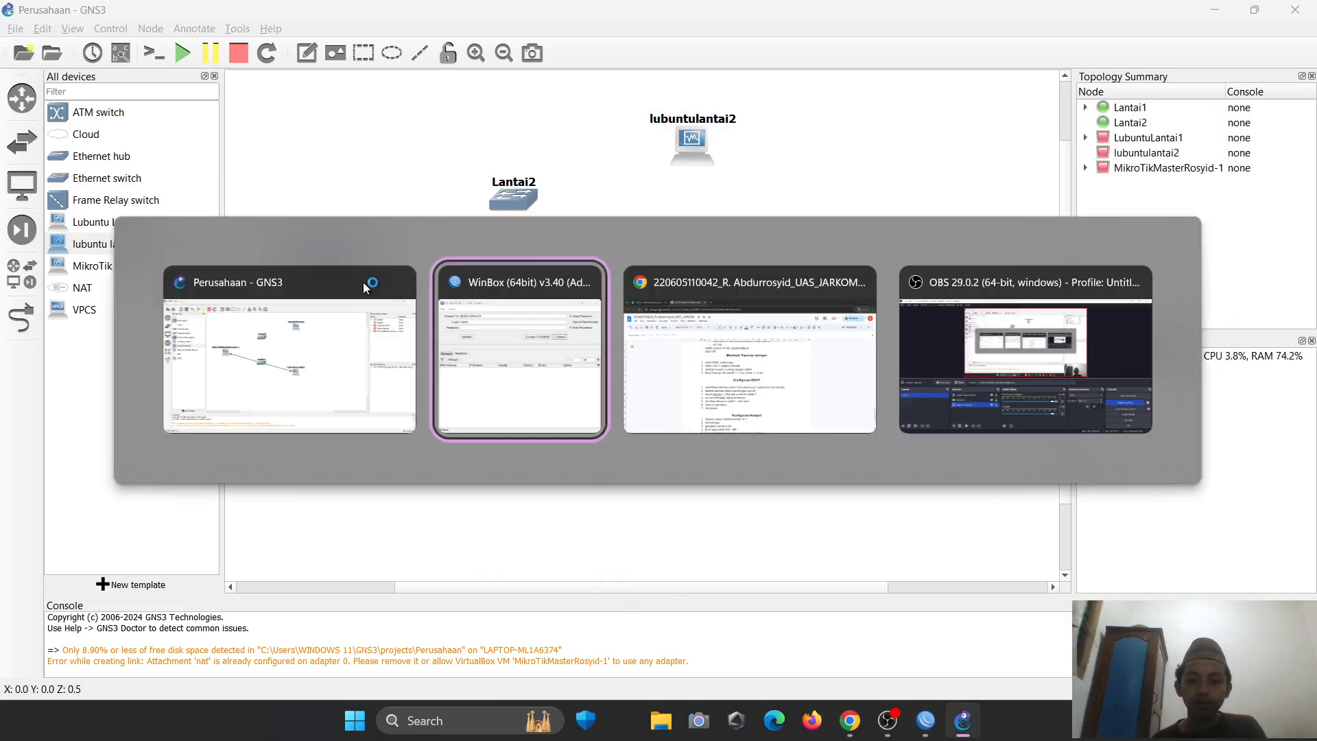
pyautogui.hotkey('alt', 'Tab')
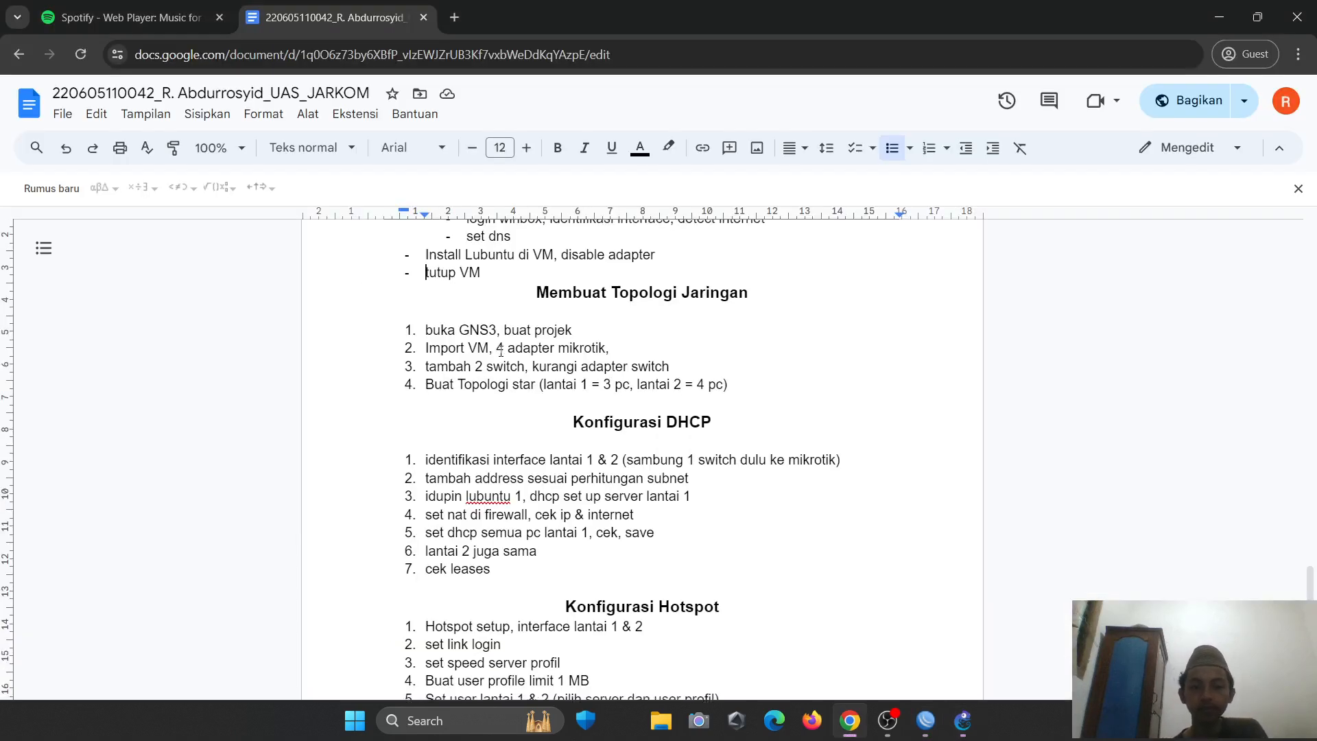
pyautogui.scroll(1, 597, 353)
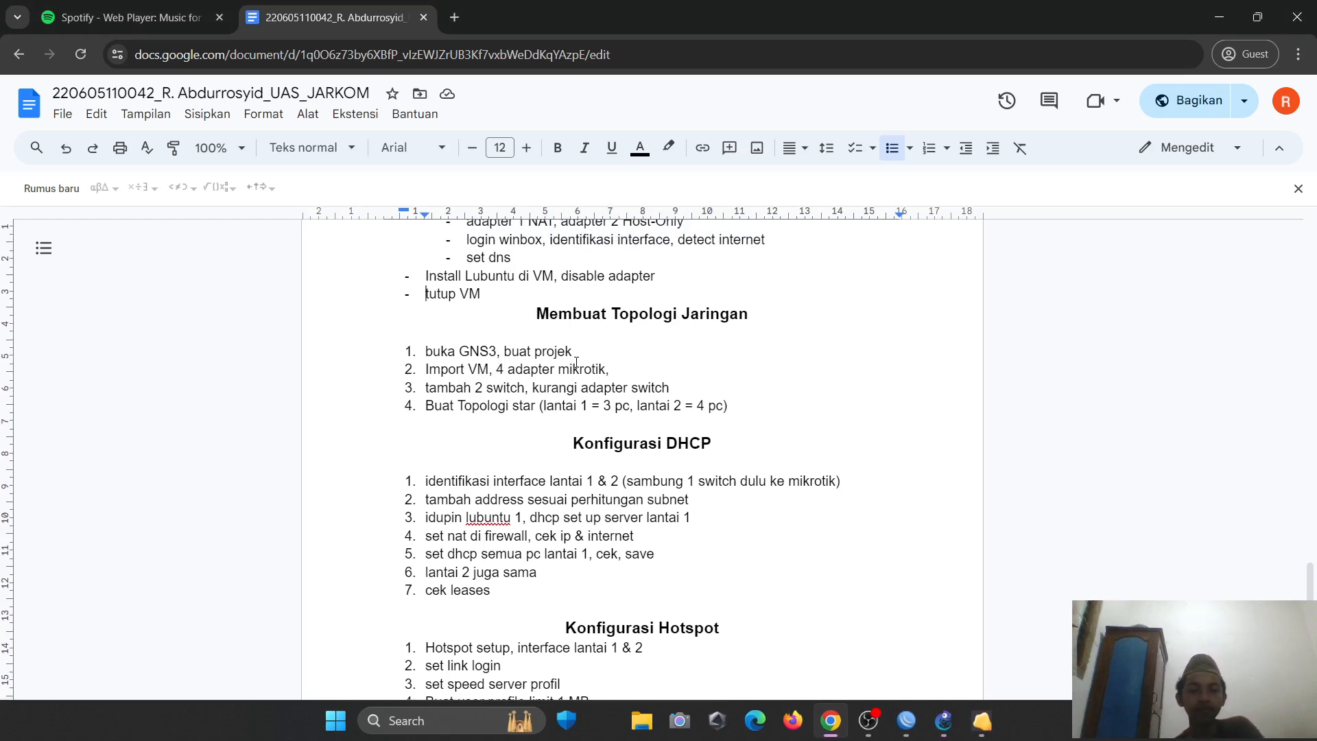
pyautogui.hotkey('alt', 'Tab')
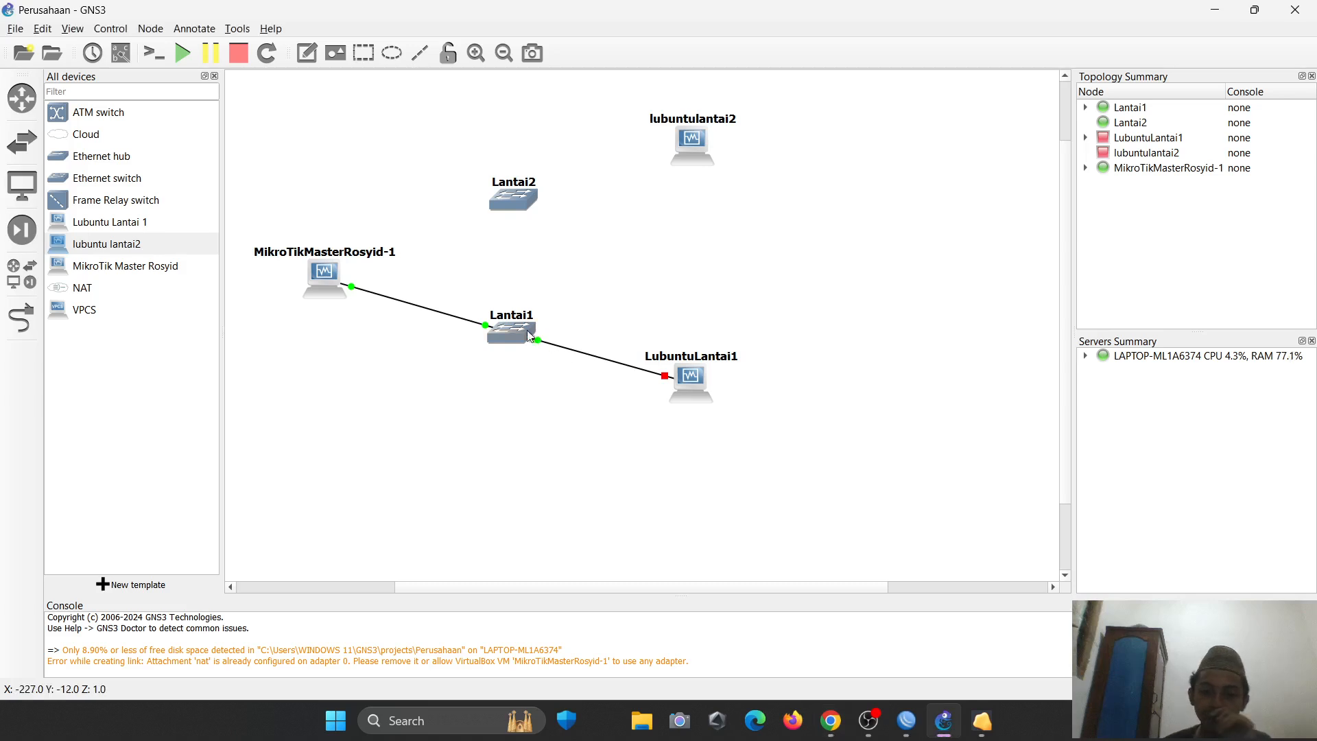
# - Refresh the WinBox Neighbors list several times to find the booted router
pyautogui.hotkey('alt', 'Tab')
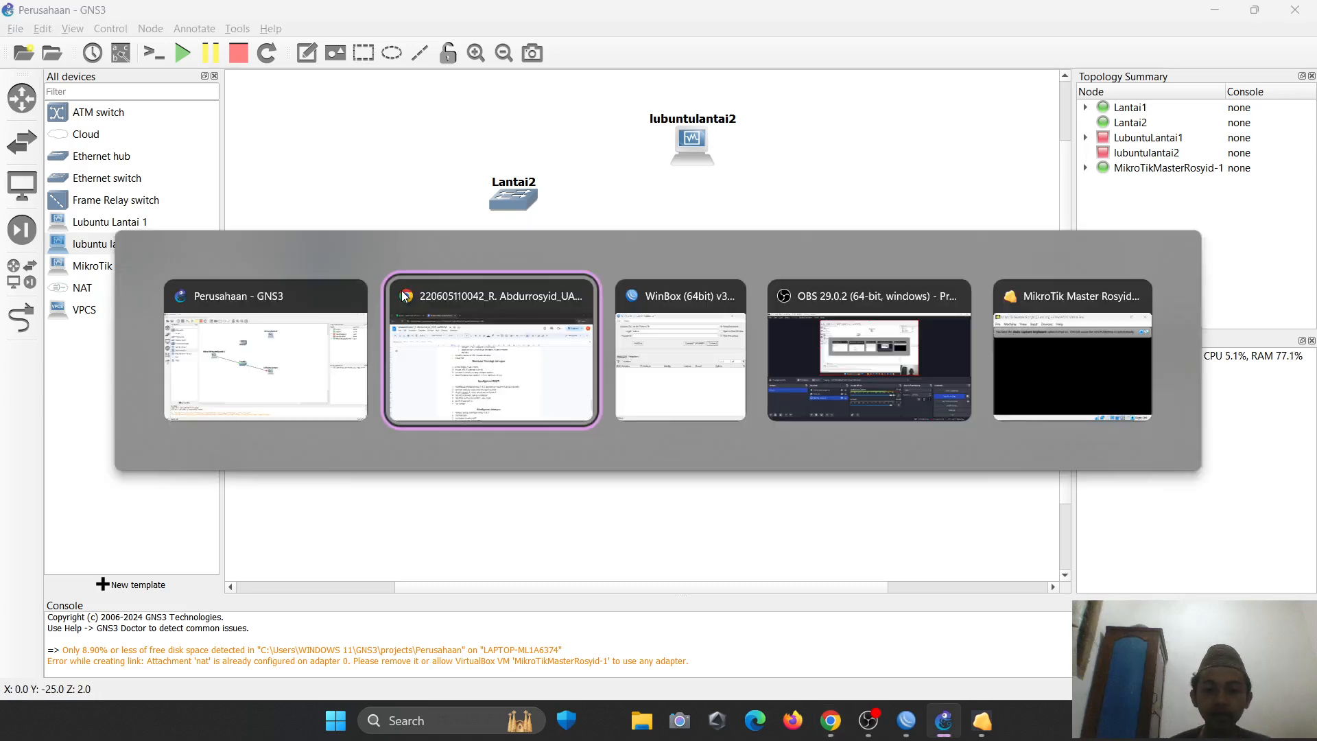
pyautogui.press('Tab')
pyautogui.click(687, 332)
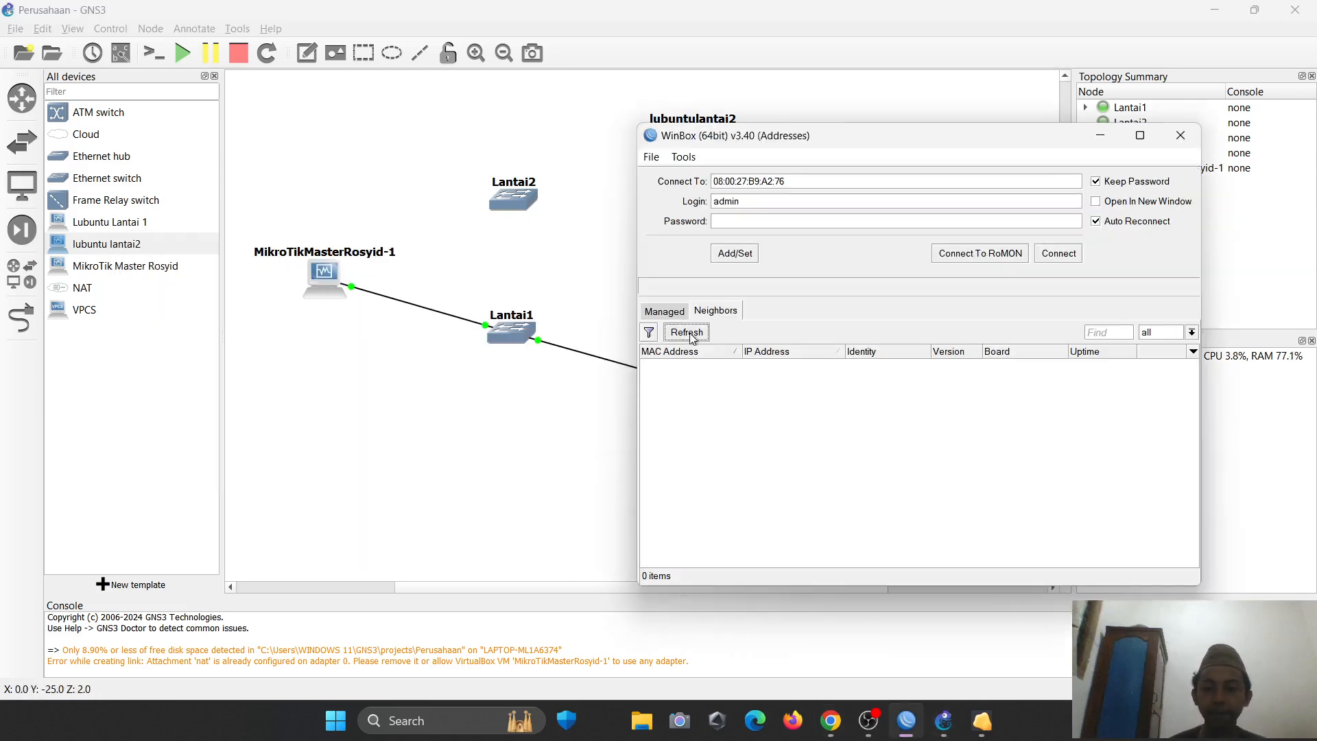
pyautogui.click(686, 332)
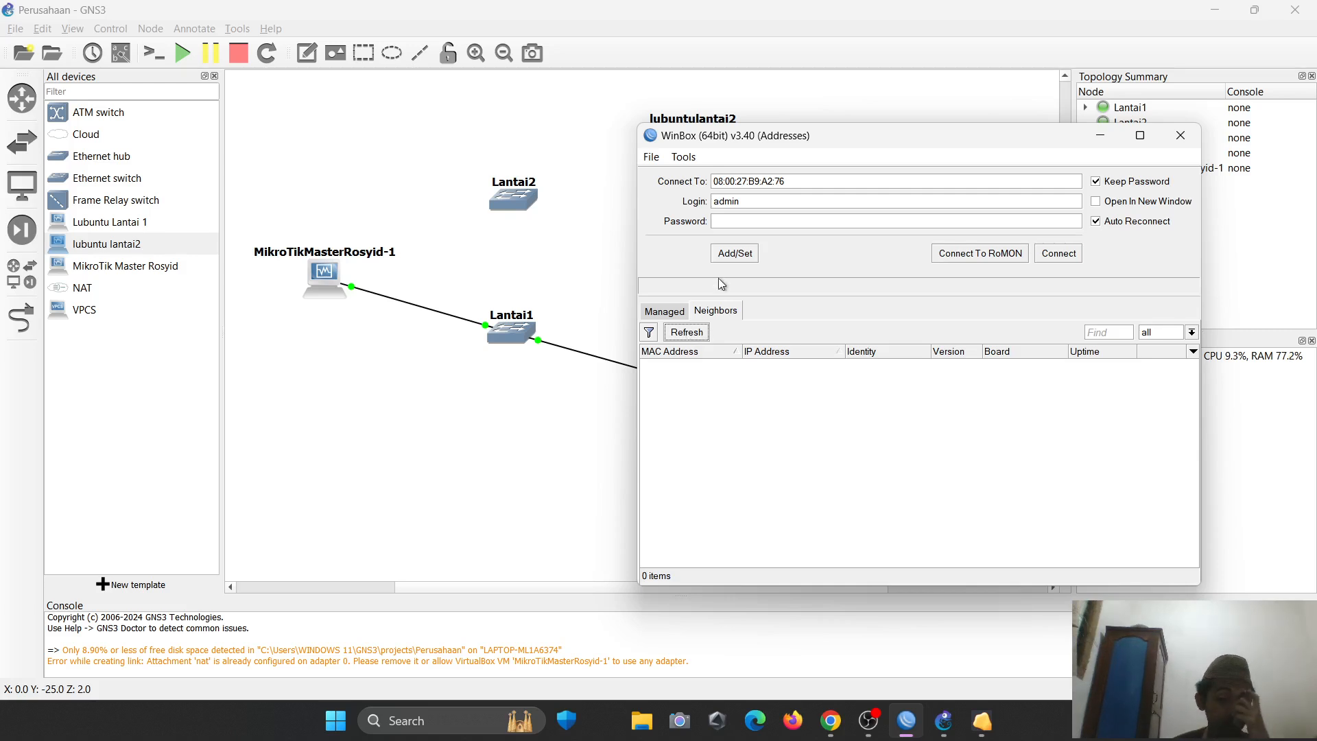
pyautogui.click(684, 339)
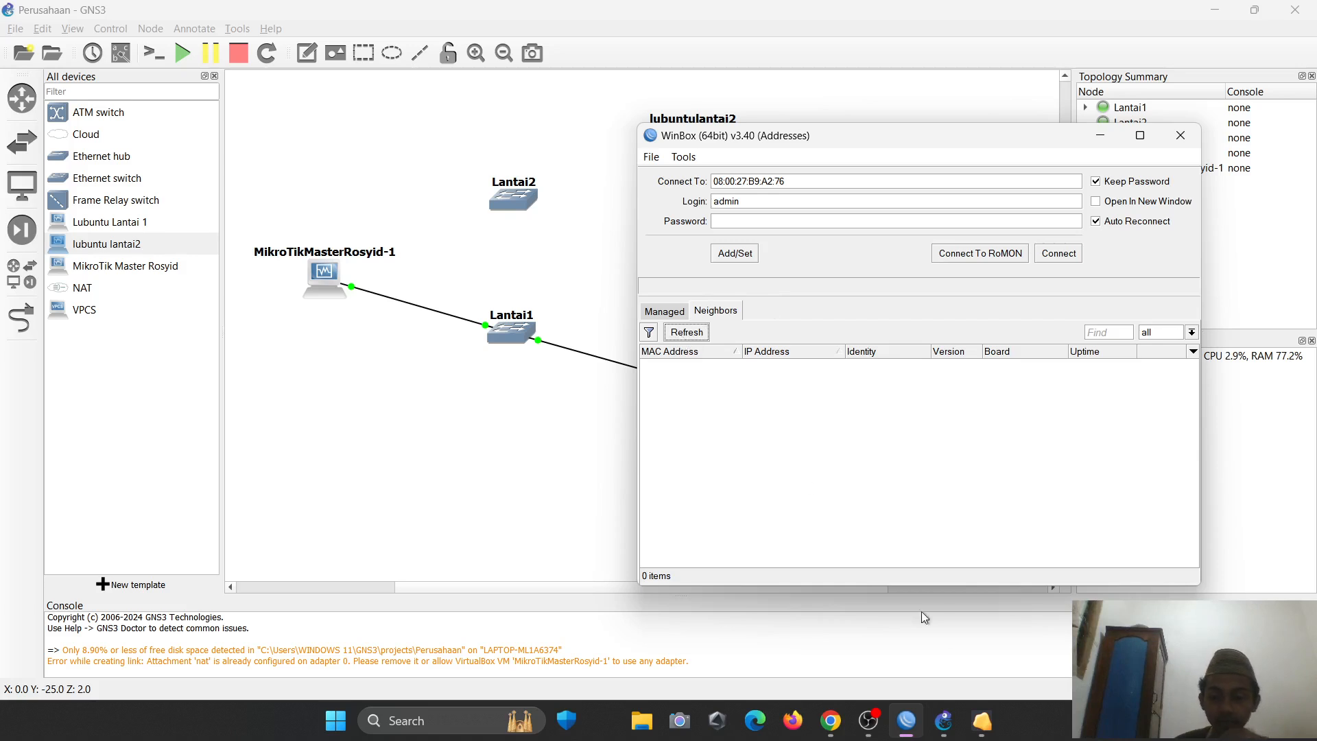
# - Check the router's virtual machine console, hide it, and refresh neighbors again
pyautogui.click(982, 720)
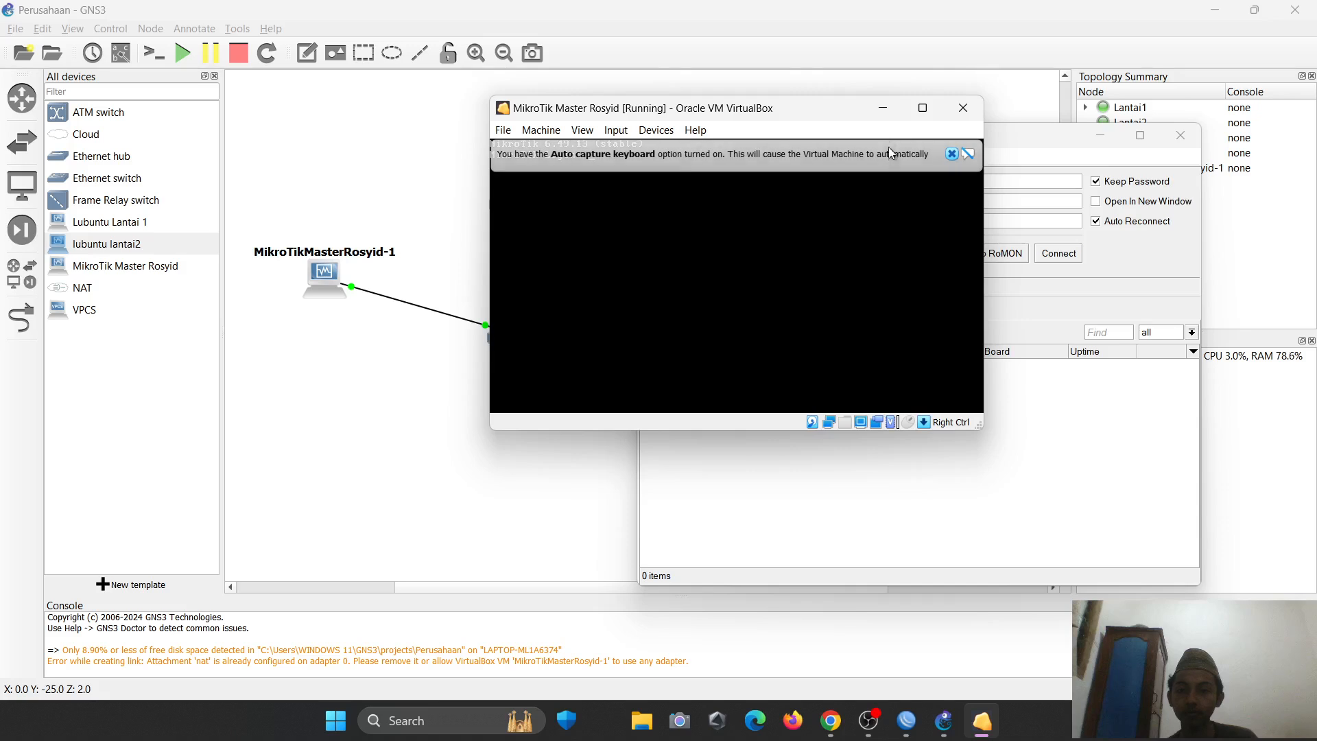
pyautogui.click(951, 153)
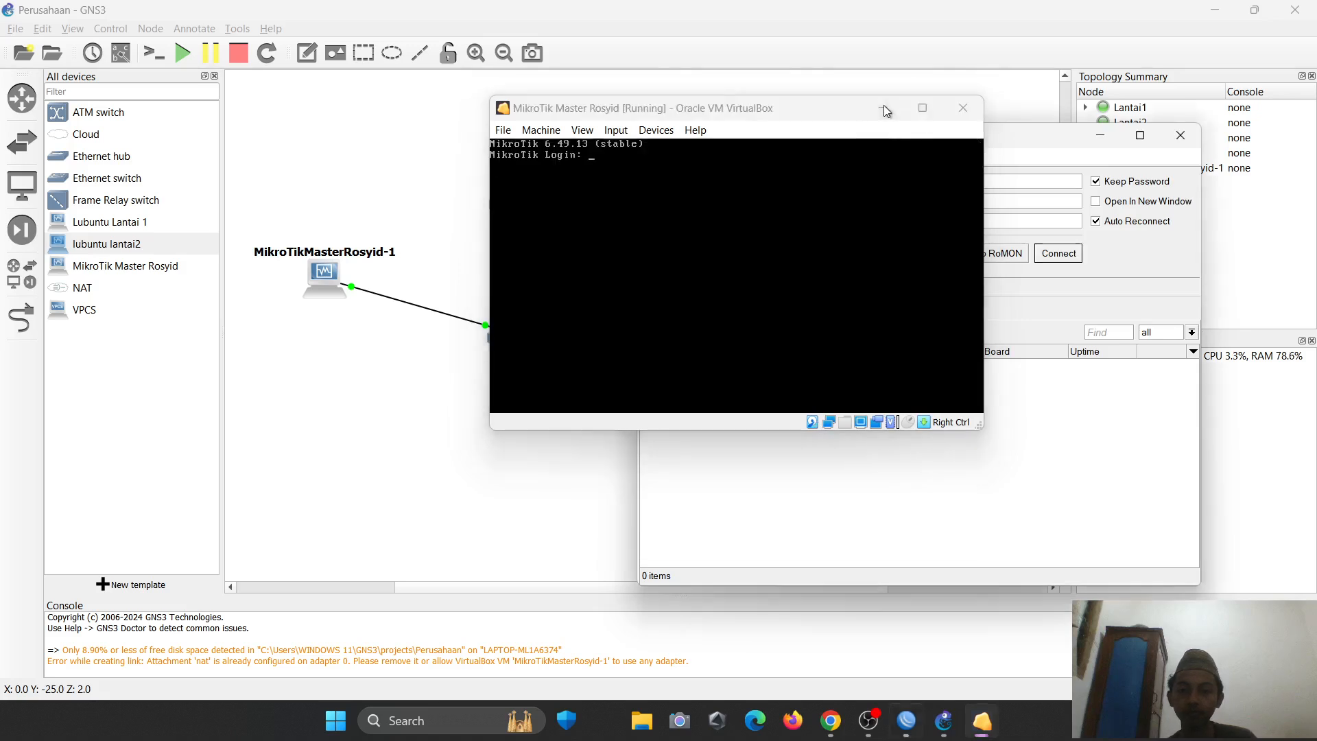
pyautogui.click(884, 108)
pyautogui.click(686, 332)
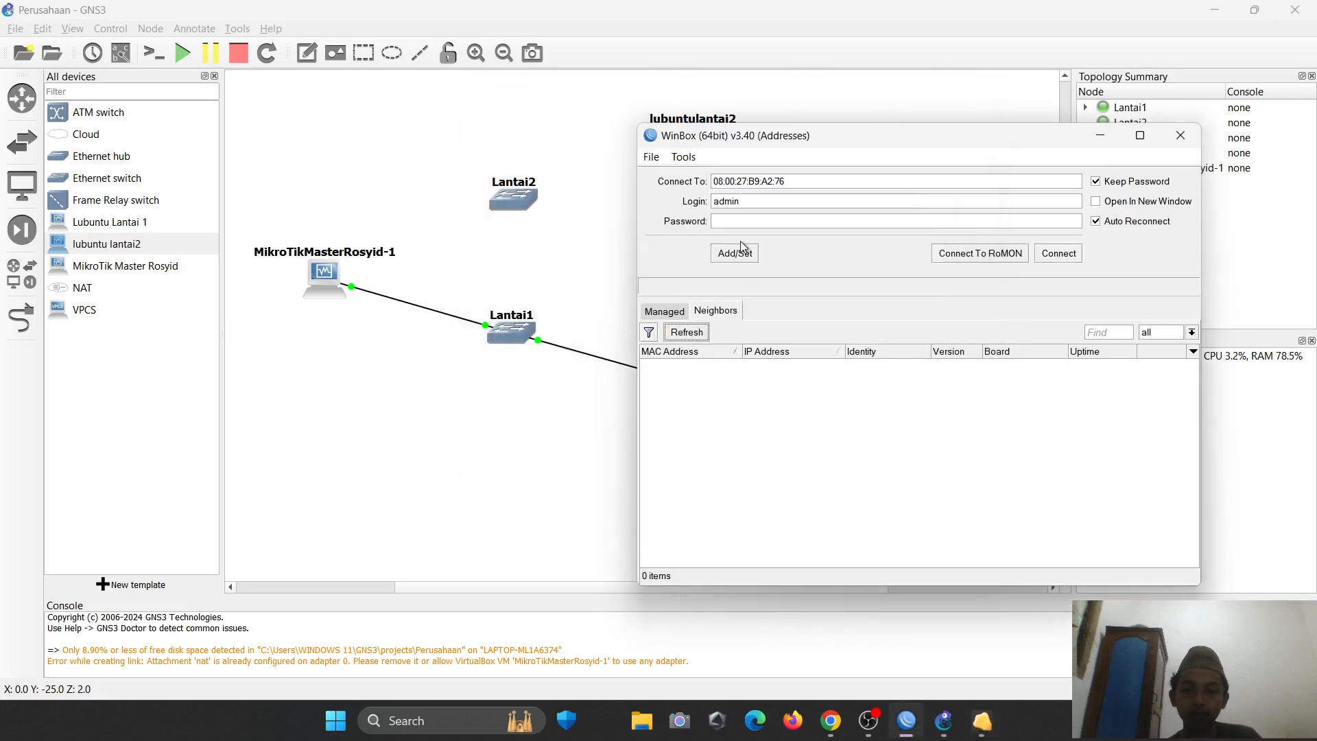
# - Connect to the discovered router, skip the password change, and open Interfaces
pyautogui.click(674, 364)
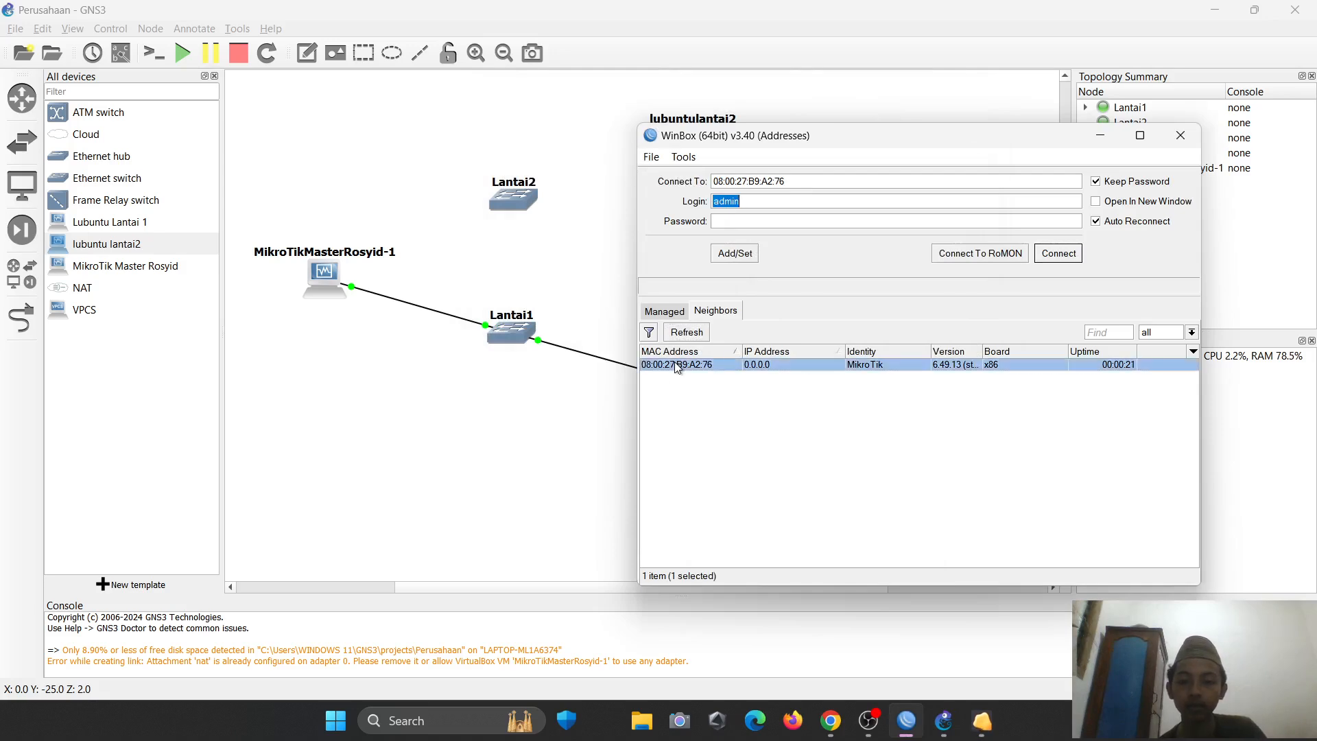
pyautogui.click(1060, 253)
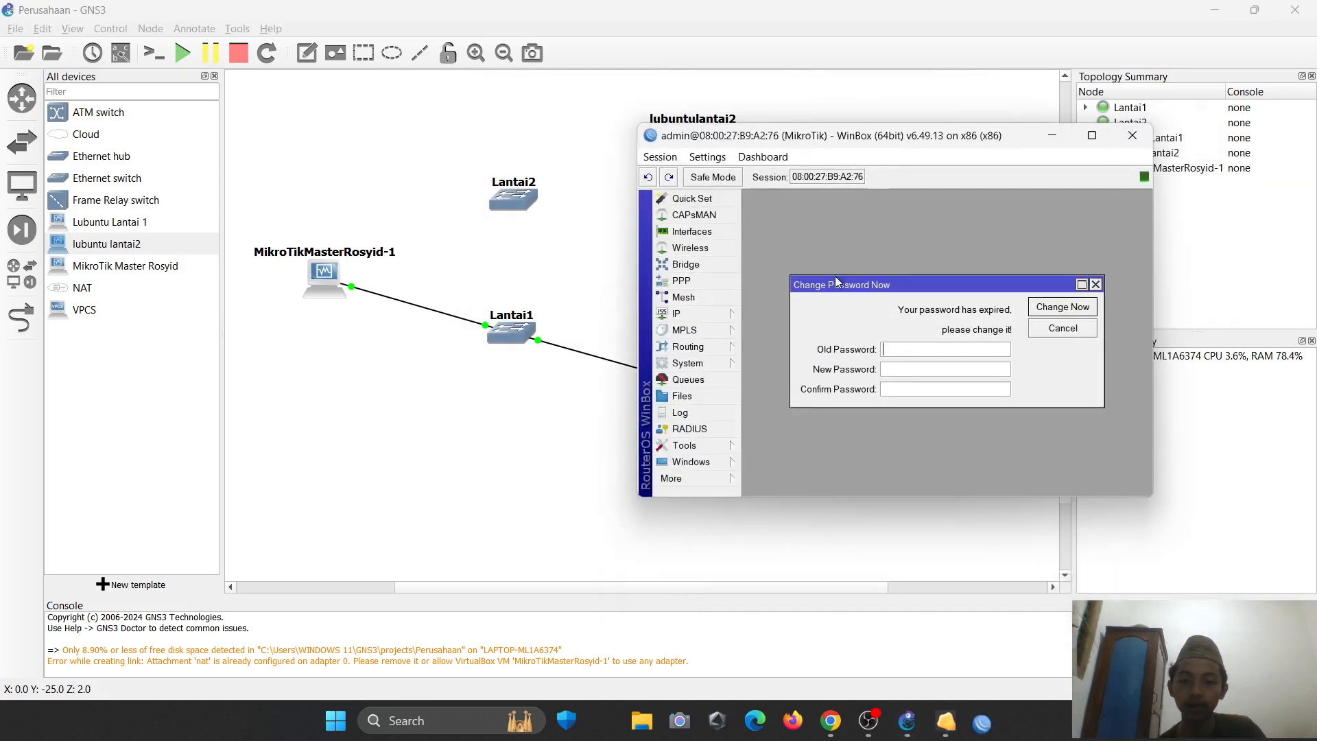
pyautogui.click(1095, 283)
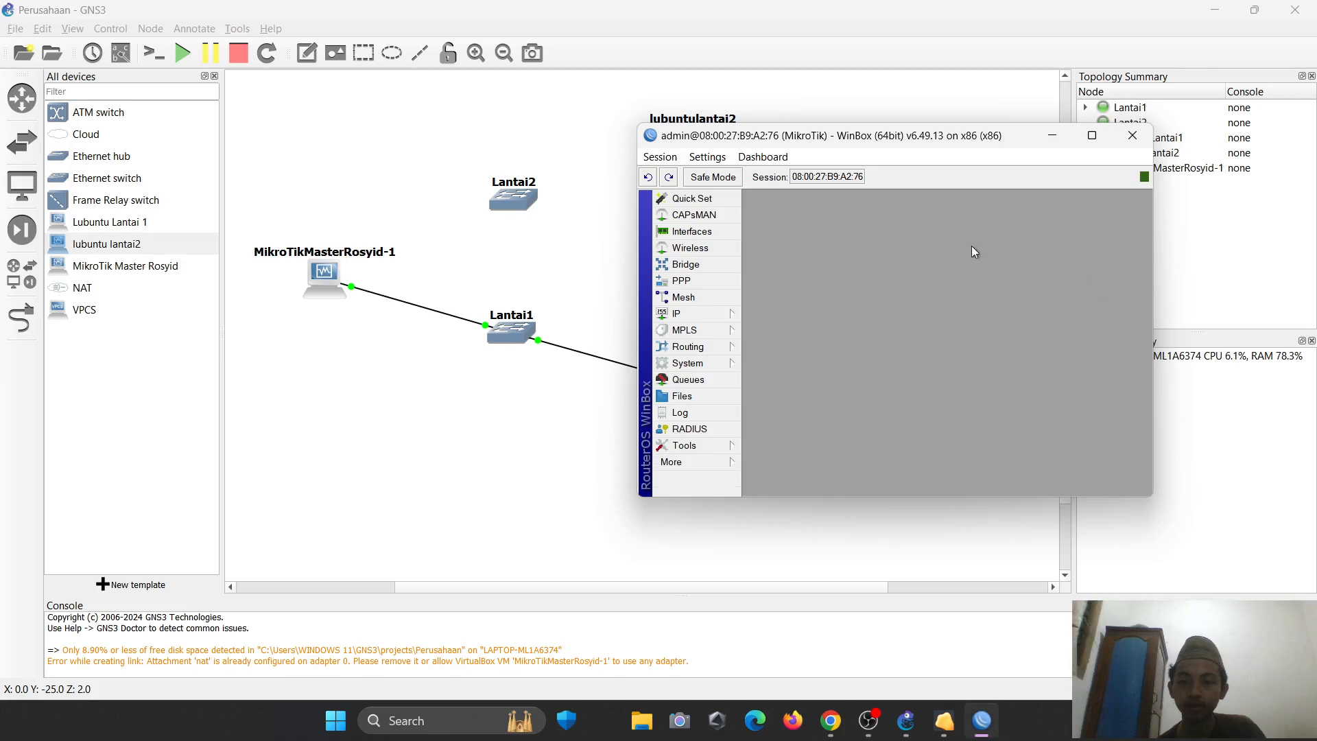
pyautogui.click(691, 232)
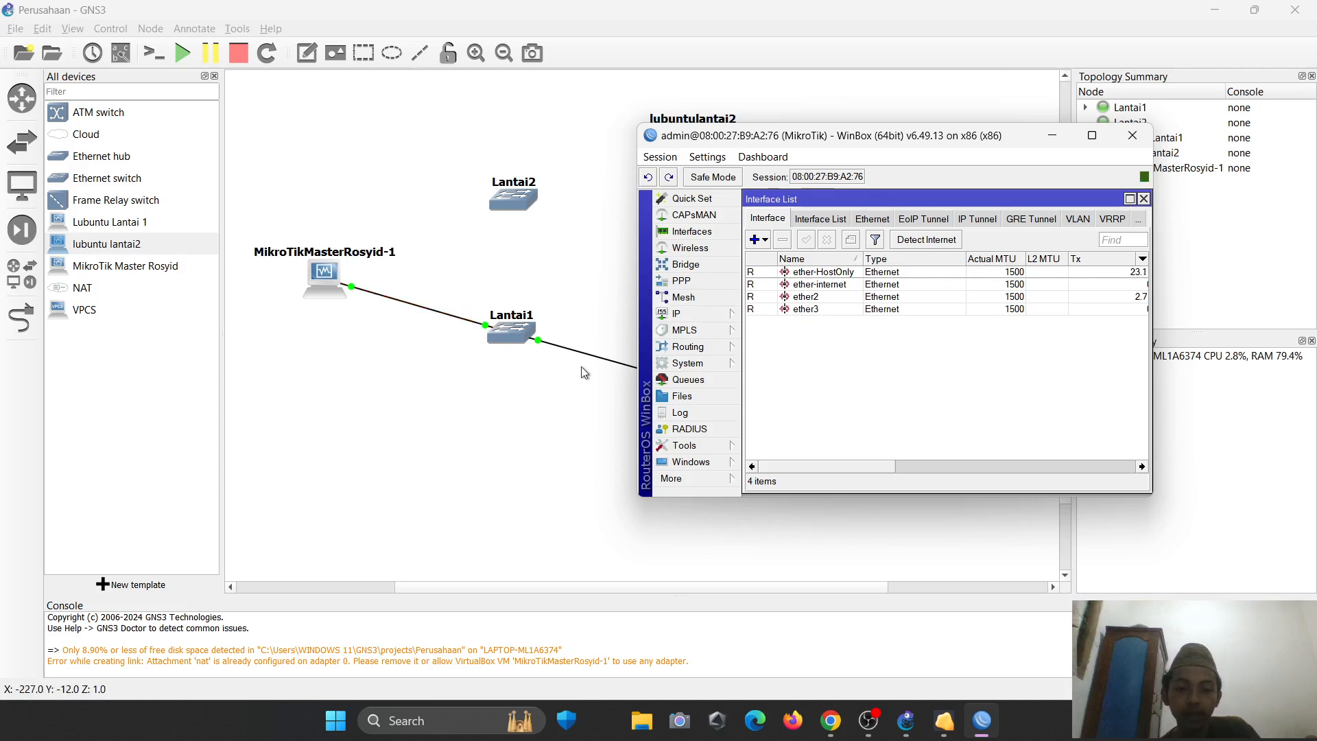
pyautogui.moveTo(825, 468); pyautogui.dragTo(858, 468)
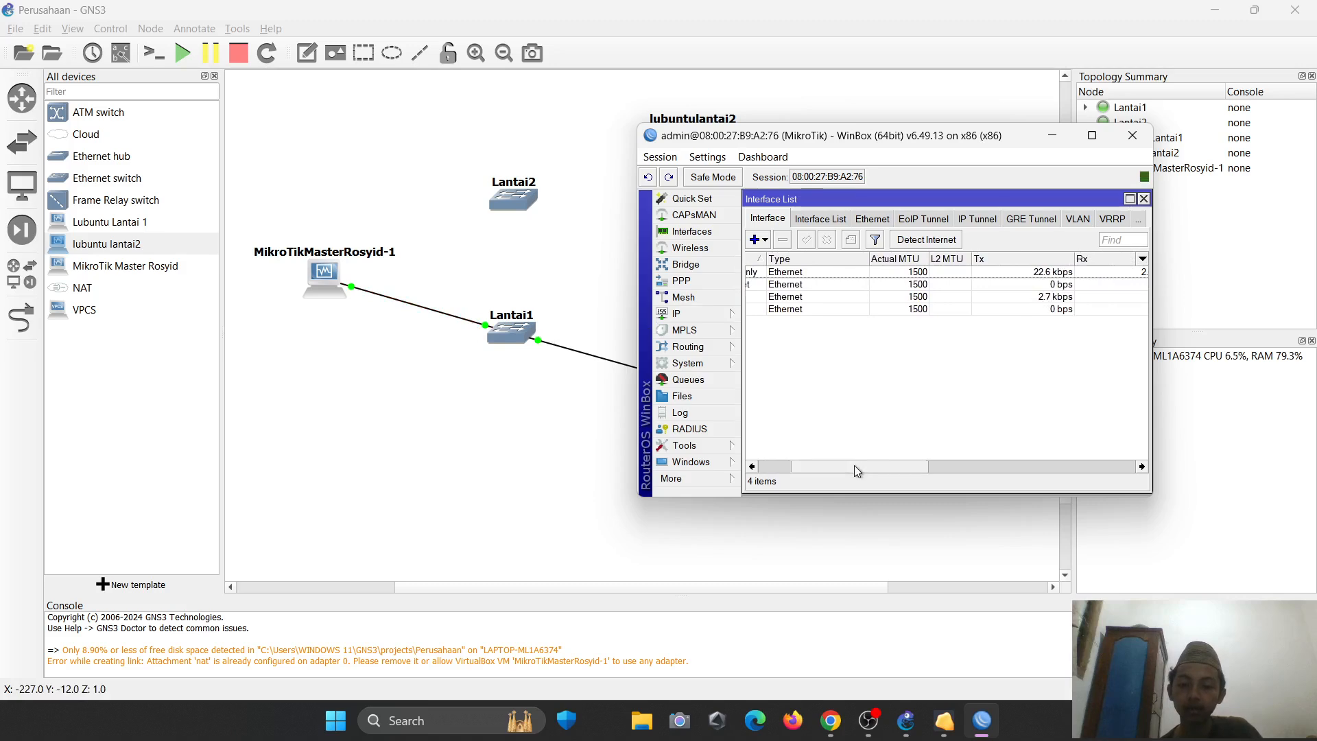
pyautogui.moveTo(854, 465); pyautogui.dragTo(816, 466)
# - Rename interface ether2 to ether-lantai1
pyautogui.doubleClick(810, 297)
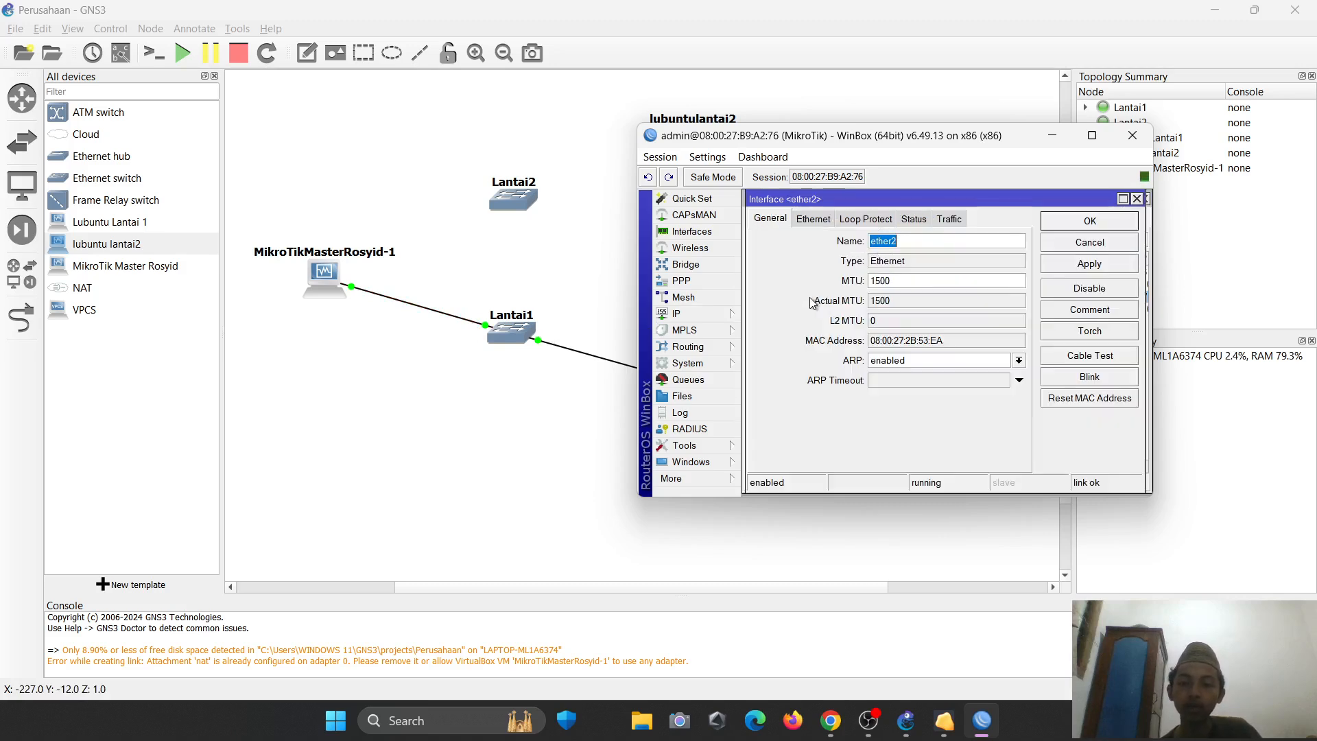
pyautogui.press('Right')
pyautogui.press('BackSpace')
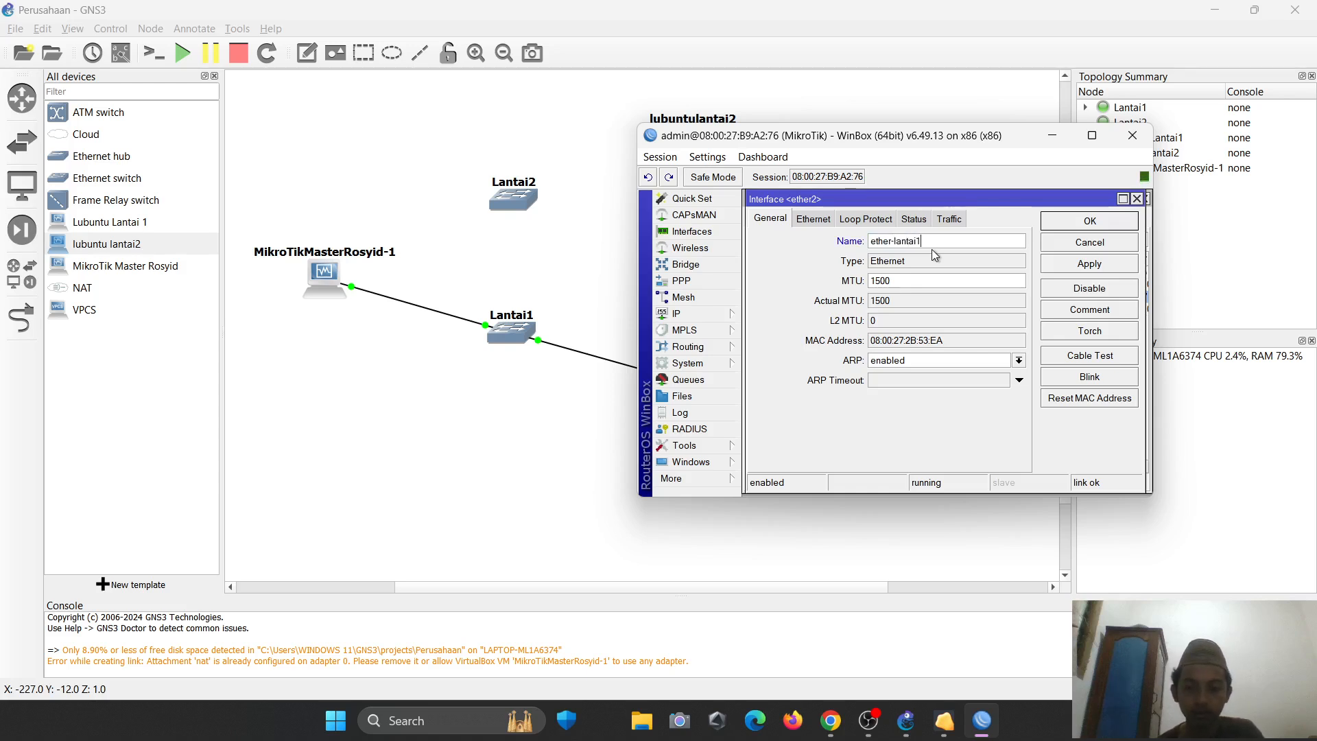
pyautogui.click(1089, 264)
pyautogui.click(1088, 222)
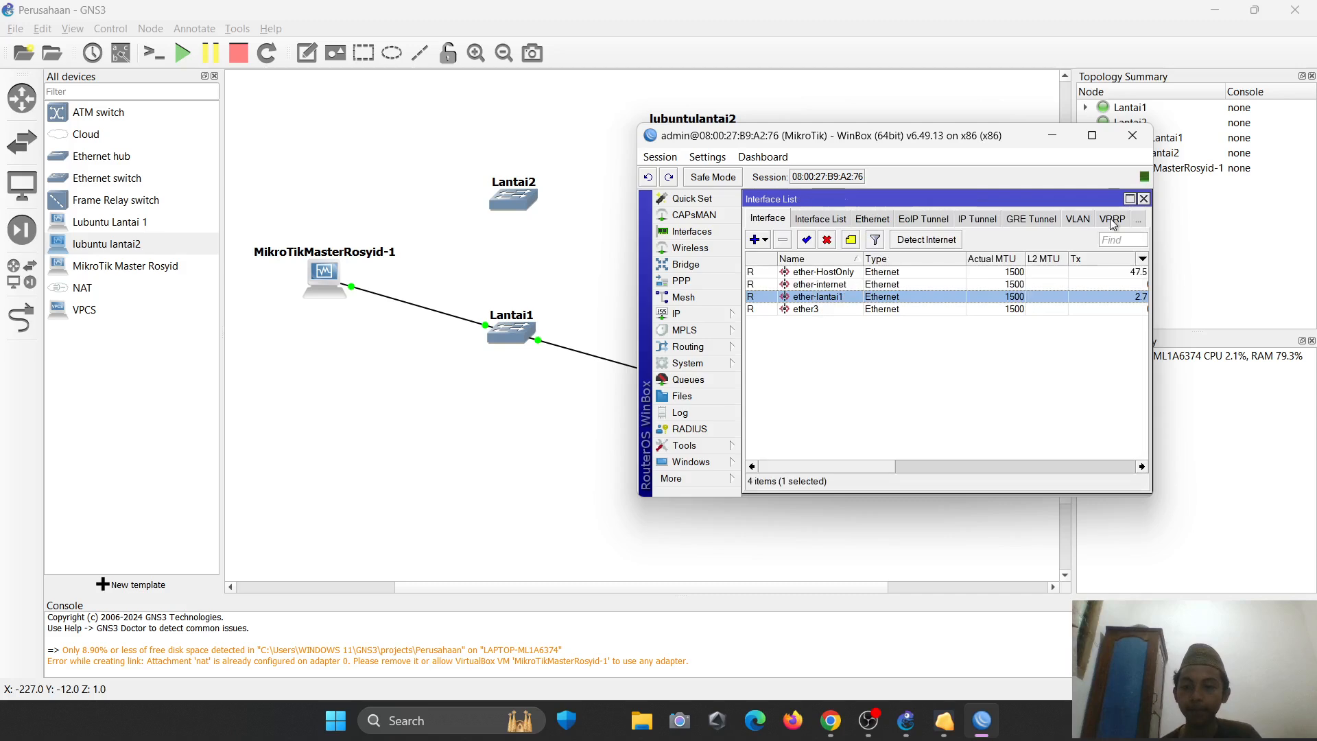
# - Rename interface ether3 to ether-lantai2
pyautogui.doubleClick(803, 310)
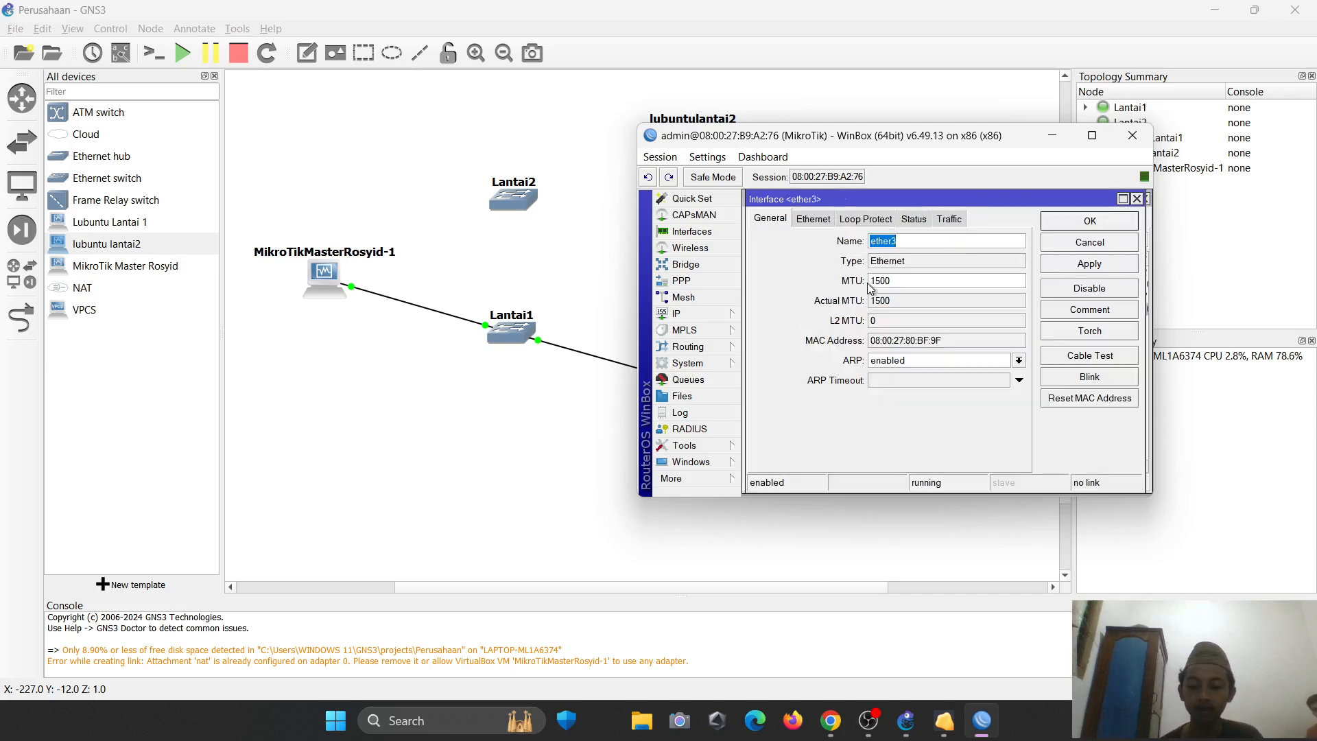
pyautogui.press('Right')
pyautogui.press('BackSpace')
pyautogui.write('-lan')
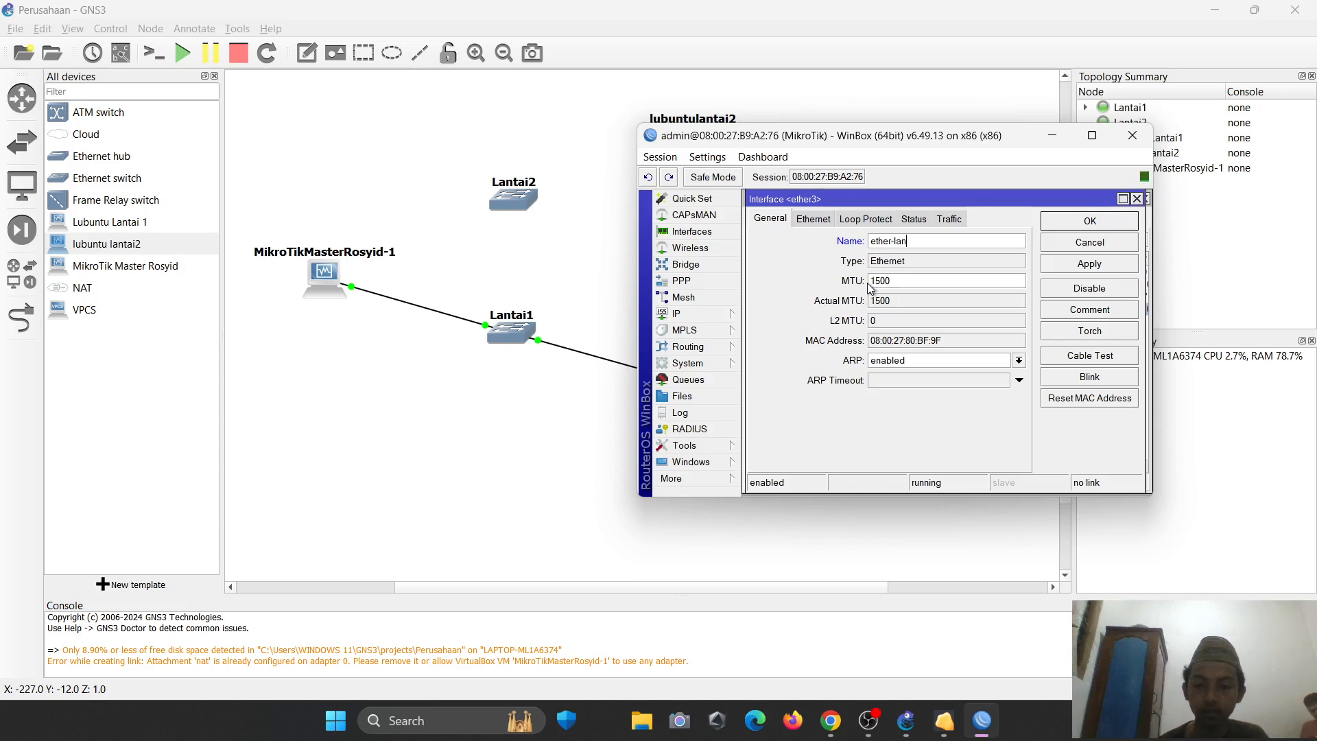
pyautogui.write('tai2')
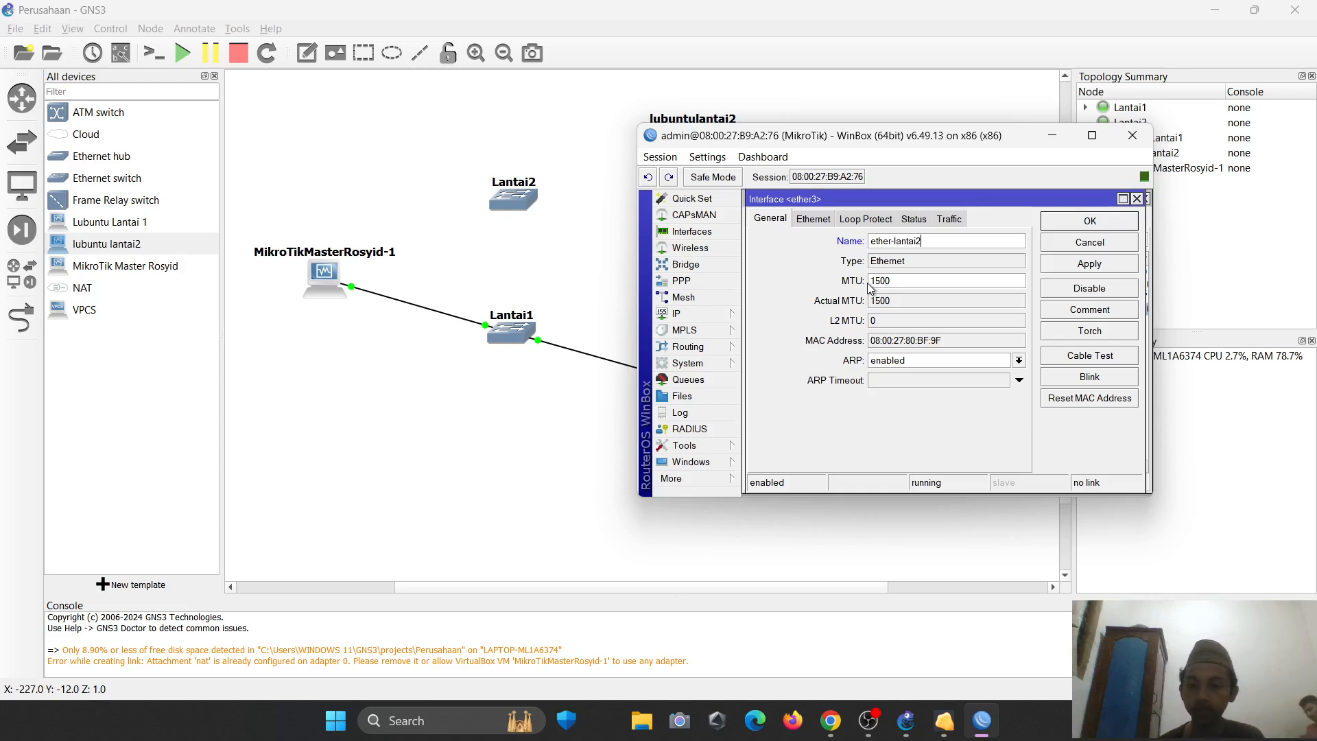
pyautogui.click(1091, 223)
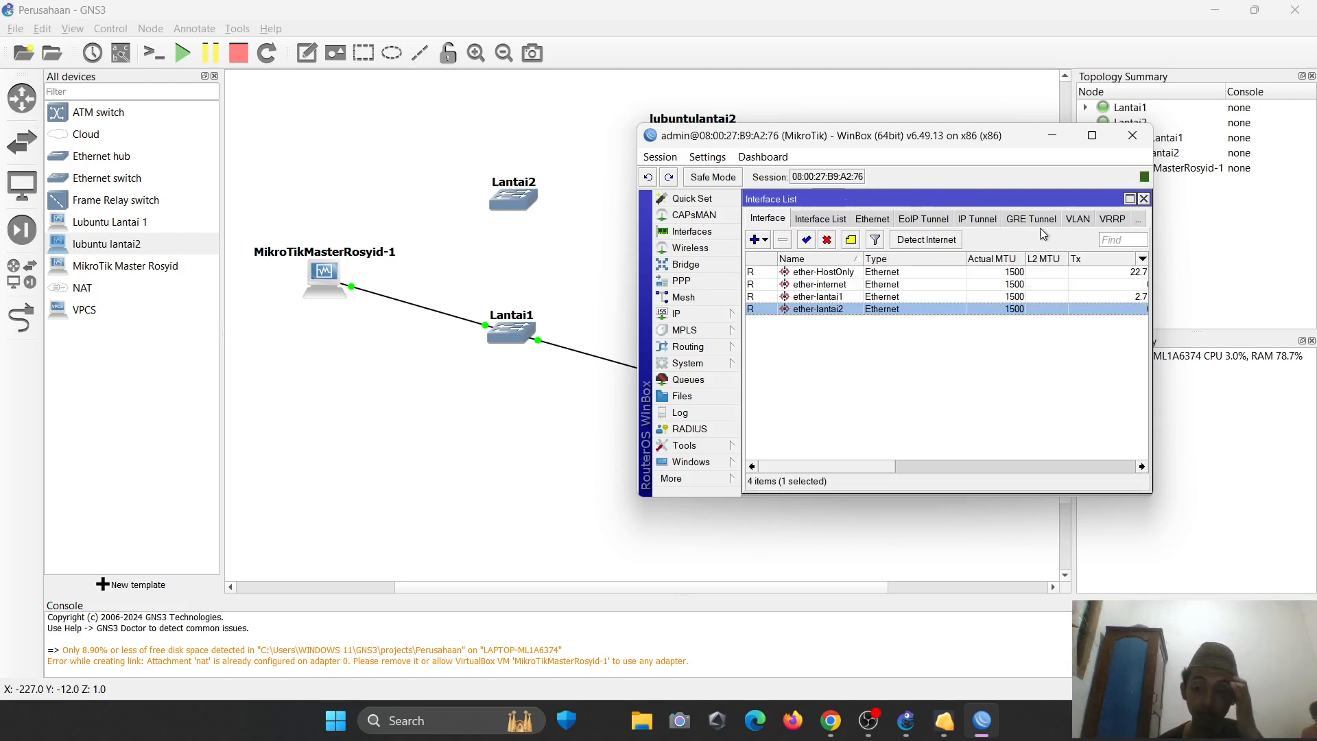
# - Check the Google Docs task notes, then return to the Perusahaan GNS3 window
pyautogui.hotkey('alt', 'Tab')
pyautogui.hotkey('alt', 'Tab')
pyautogui.hotkey('alt', 'Tab')
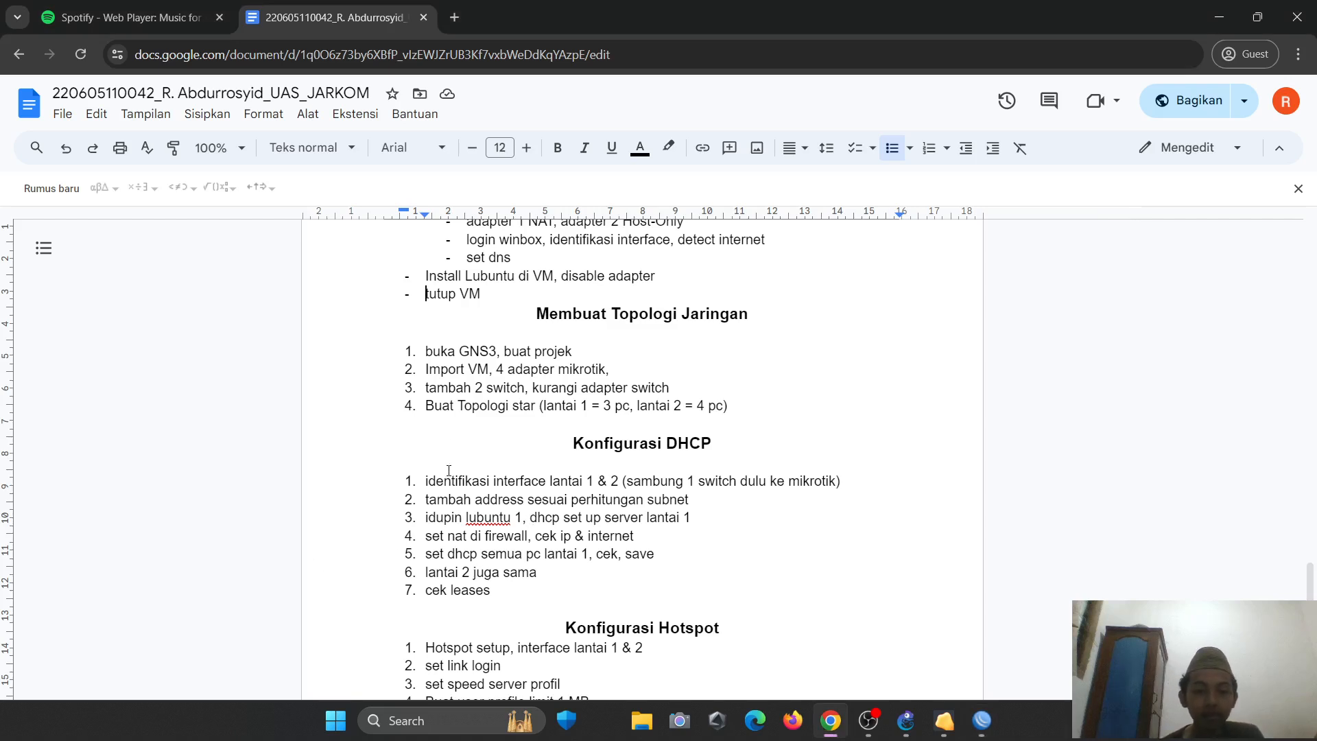
pyautogui.hotkey('alt', 'Tab')
pyautogui.hotkey('alt', 'Tab')
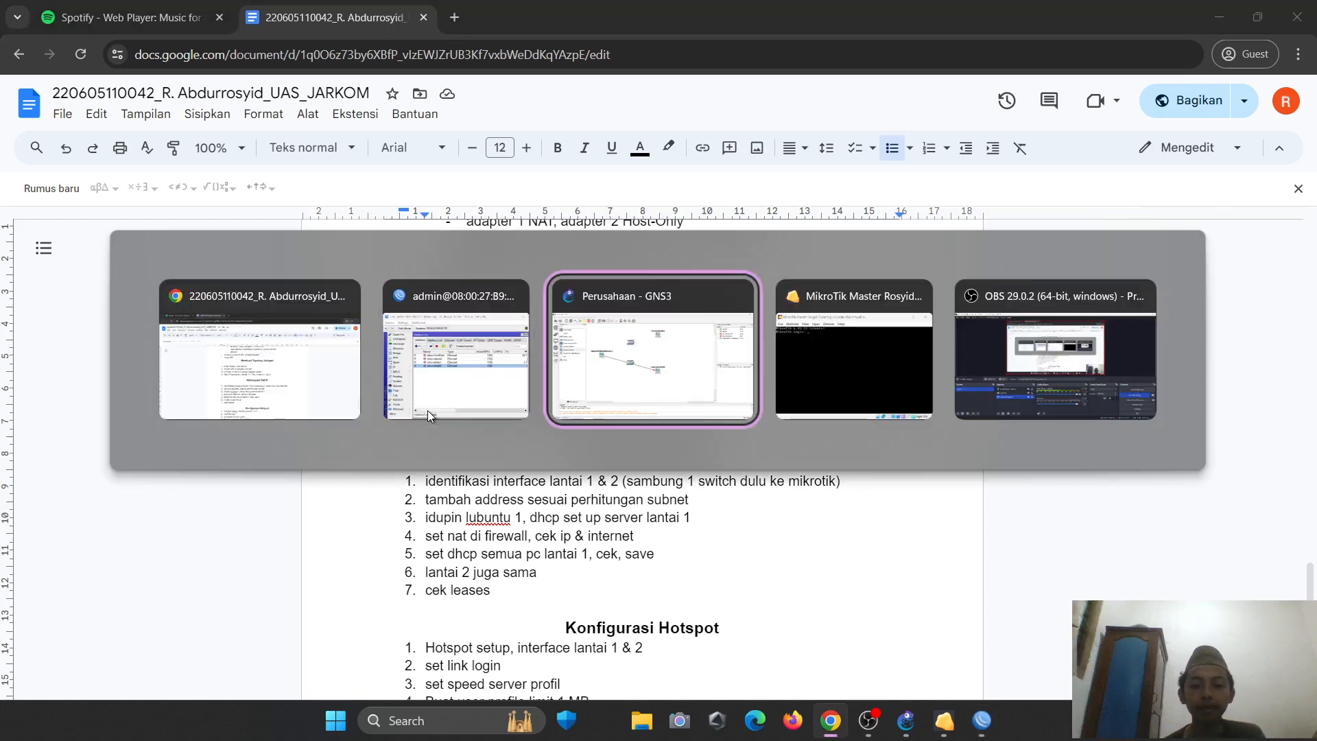
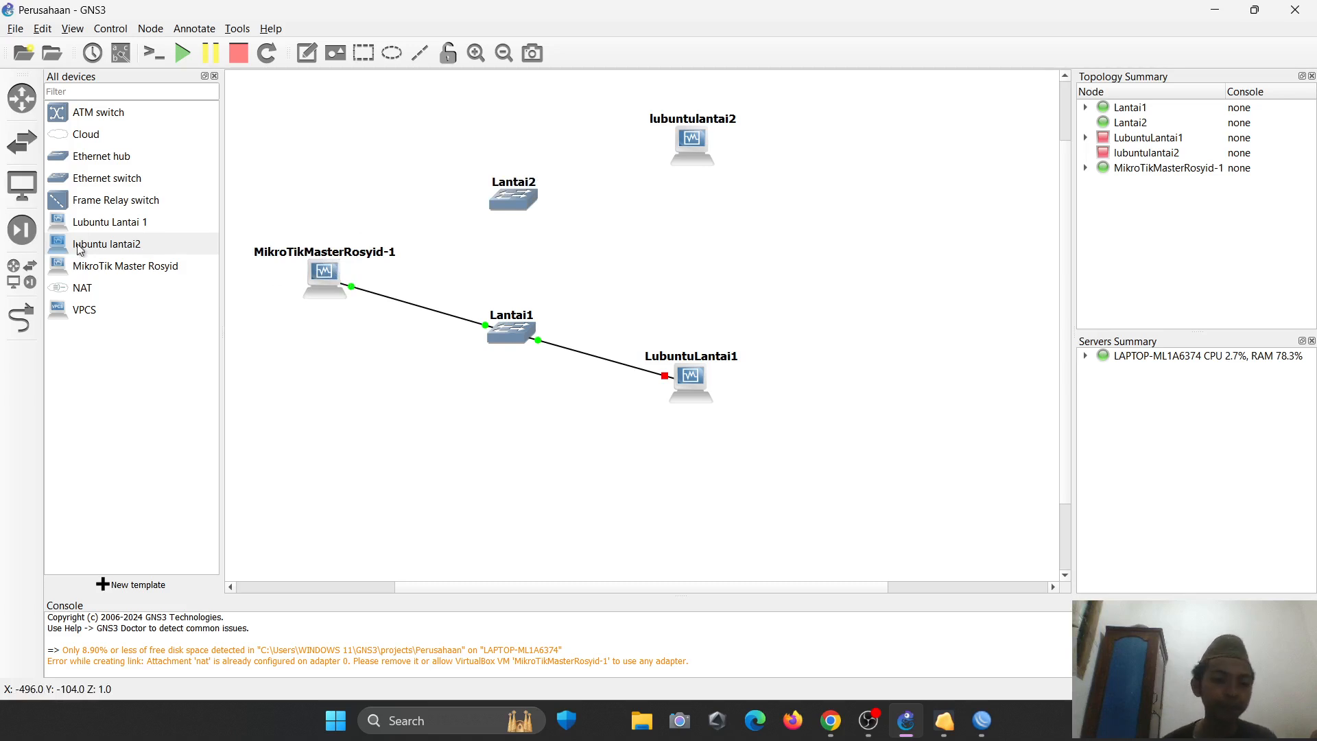
# - Add VPCS nodes PC1 and PC2 to the canvas near LubuntuLantai1
pyautogui.moveTo(84, 312); pyautogui.dragTo(727, 218)
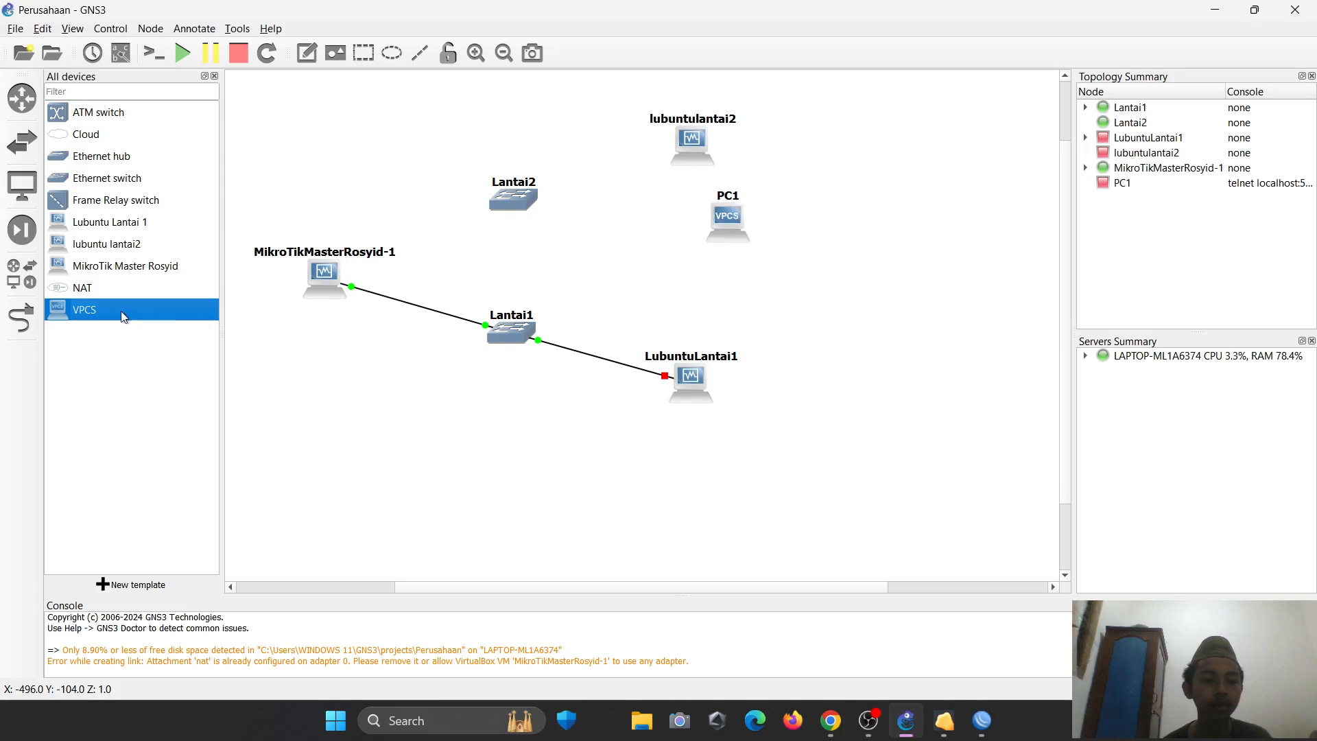
pyautogui.moveTo(124, 313); pyautogui.dragTo(817, 358)
pyautogui.moveTo(722, 217); pyautogui.dragTo(748, 446)
pyautogui.moveTo(817, 344); pyautogui.dragTo(766, 312)
# - Add PC3, PC4 and PC5 and stack them in a column under lubuntulantai2
pyautogui.click(71, 318)
pyautogui.moveTo(71, 318); pyautogui.dragTo(883, 154)
pyautogui.moveTo(105, 321); pyautogui.dragTo(931, 230)
pyautogui.moveTo(784, 200); pyautogui.dragTo(742, 200)
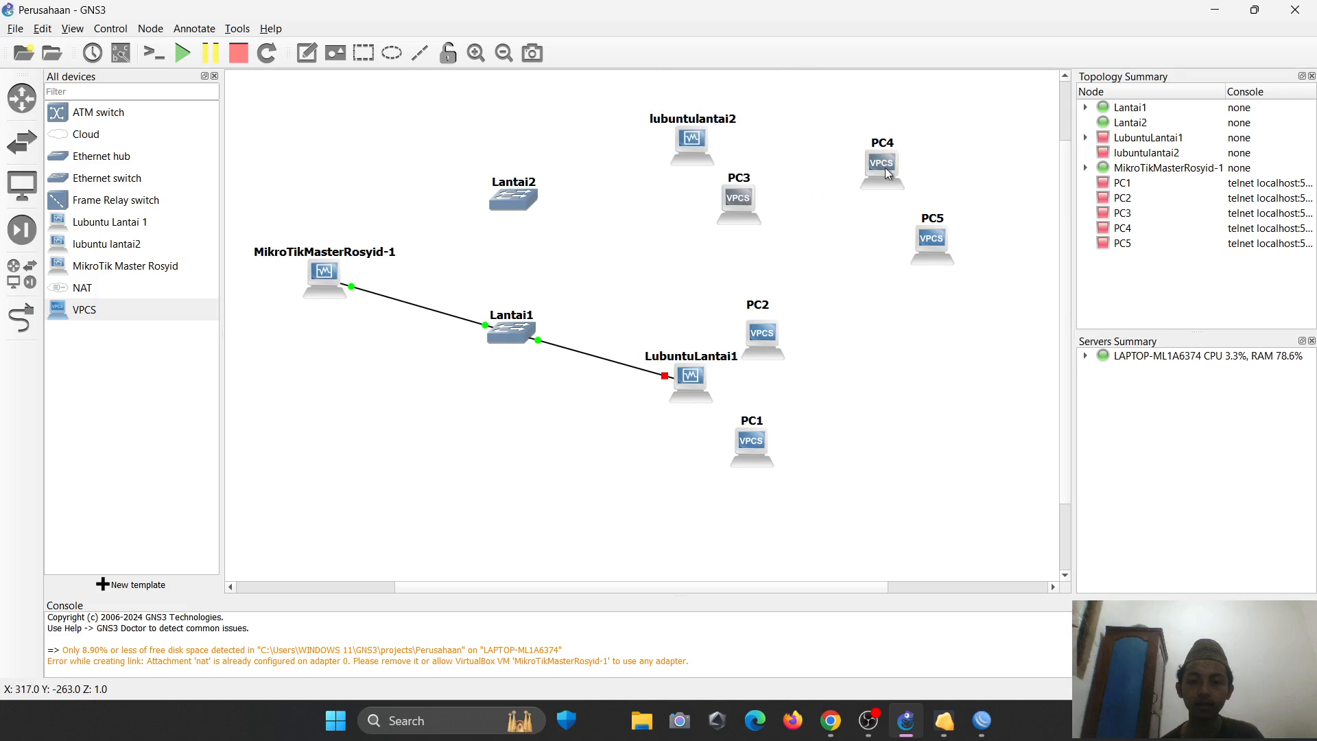
pyautogui.moveTo(885, 167); pyautogui.dragTo(772, 252)
pyautogui.moveTo(692, 137); pyautogui.dragTo(723, 120)
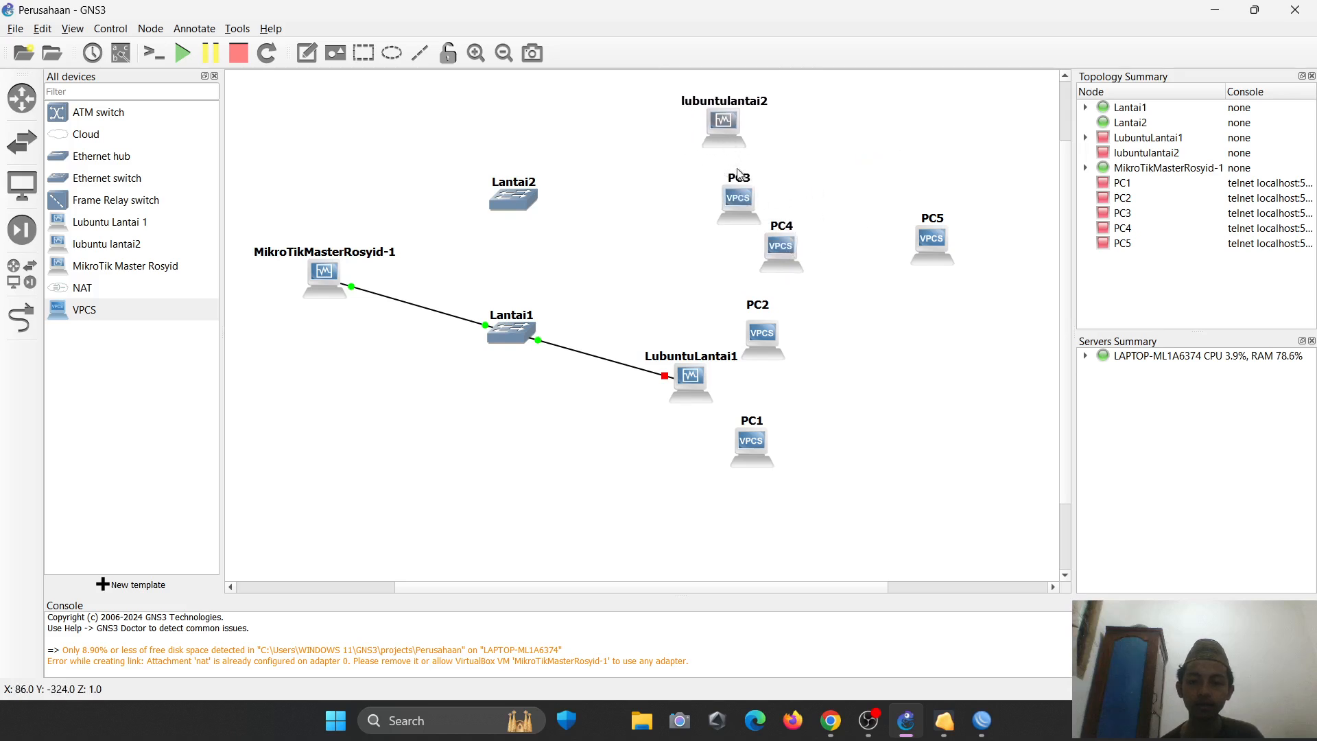
pyautogui.moveTo(740, 202); pyautogui.dragTo(723, 182)
pyautogui.moveTo(788, 266); pyautogui.dragTo(729, 250)
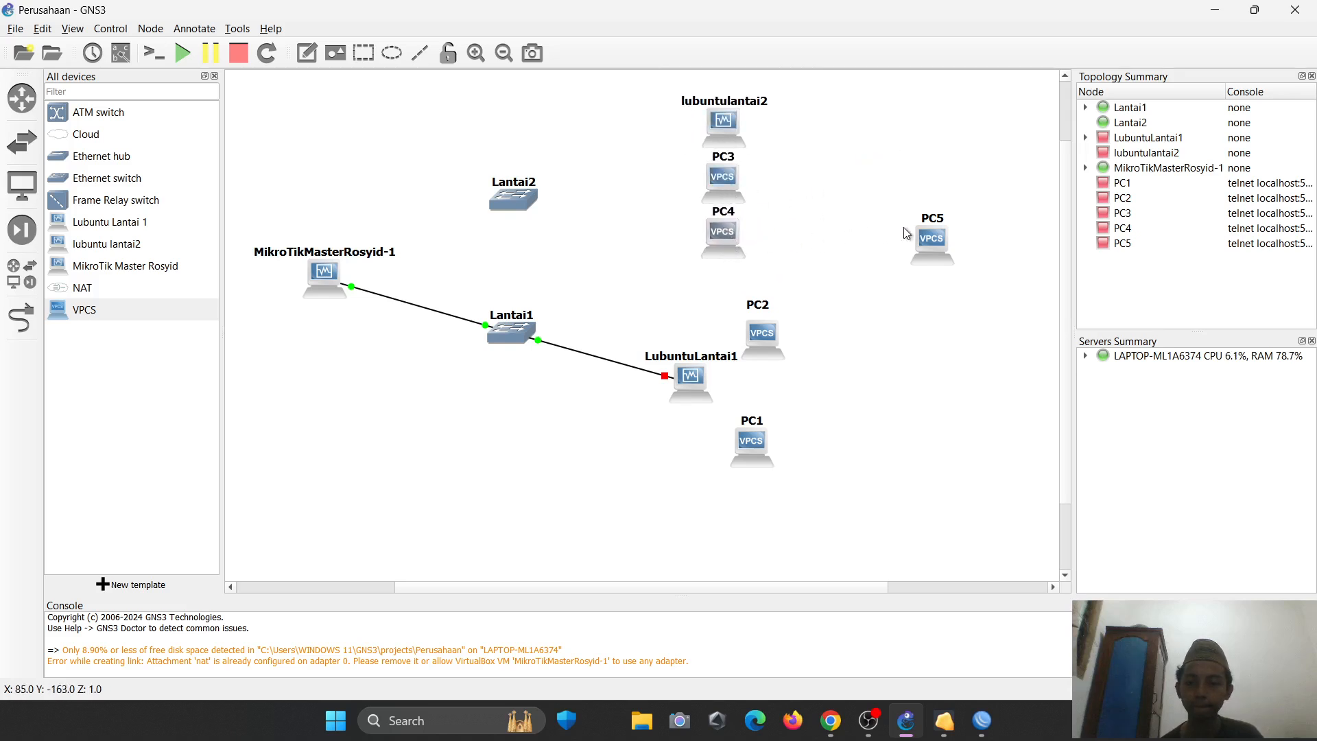
pyautogui.moveTo(924, 234); pyautogui.dragTo(718, 275)
# - Line up LubuntuLantai1 with PC1 and PC2 directly beneath it
pyautogui.moveTo(692, 380); pyautogui.dragTo(685, 349)
pyautogui.moveTo(763, 334); pyautogui.dragTo(733, 507)
pyautogui.moveTo(755, 445); pyautogui.dragTo(716, 438)
pyautogui.moveTo(687, 354); pyautogui.dragTo(720, 356)
pyautogui.moveTo(711, 453); pyautogui.dragTo(713, 429)
pyautogui.moveTo(730, 514); pyautogui.dragTo(718, 490)
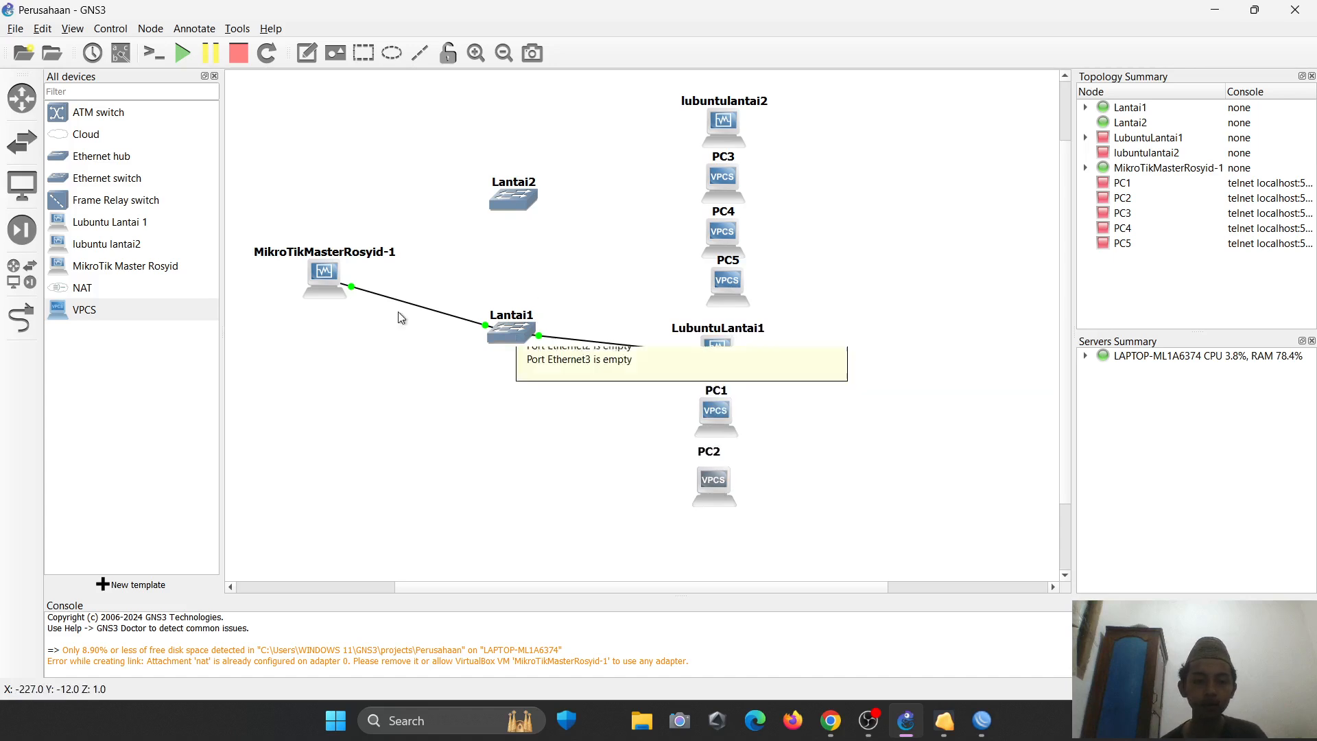
# - Link PC1 and PC2 to switch Lantai1 on its Ethernet2 and Ethernet1 ports
pyautogui.hotkey('ctrl', 'l')
pyautogui.click(500, 341)
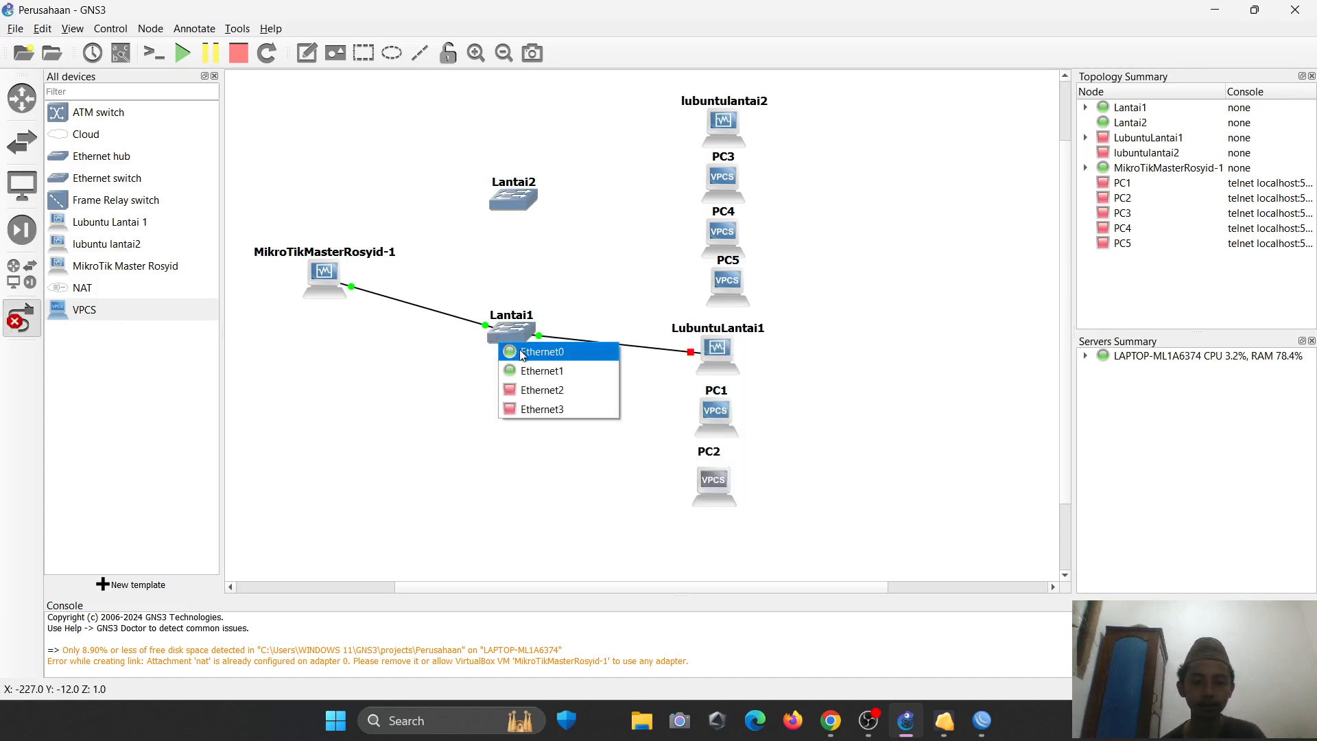
pyautogui.click(543, 390)
pyautogui.click(729, 423)
pyautogui.click(744, 428)
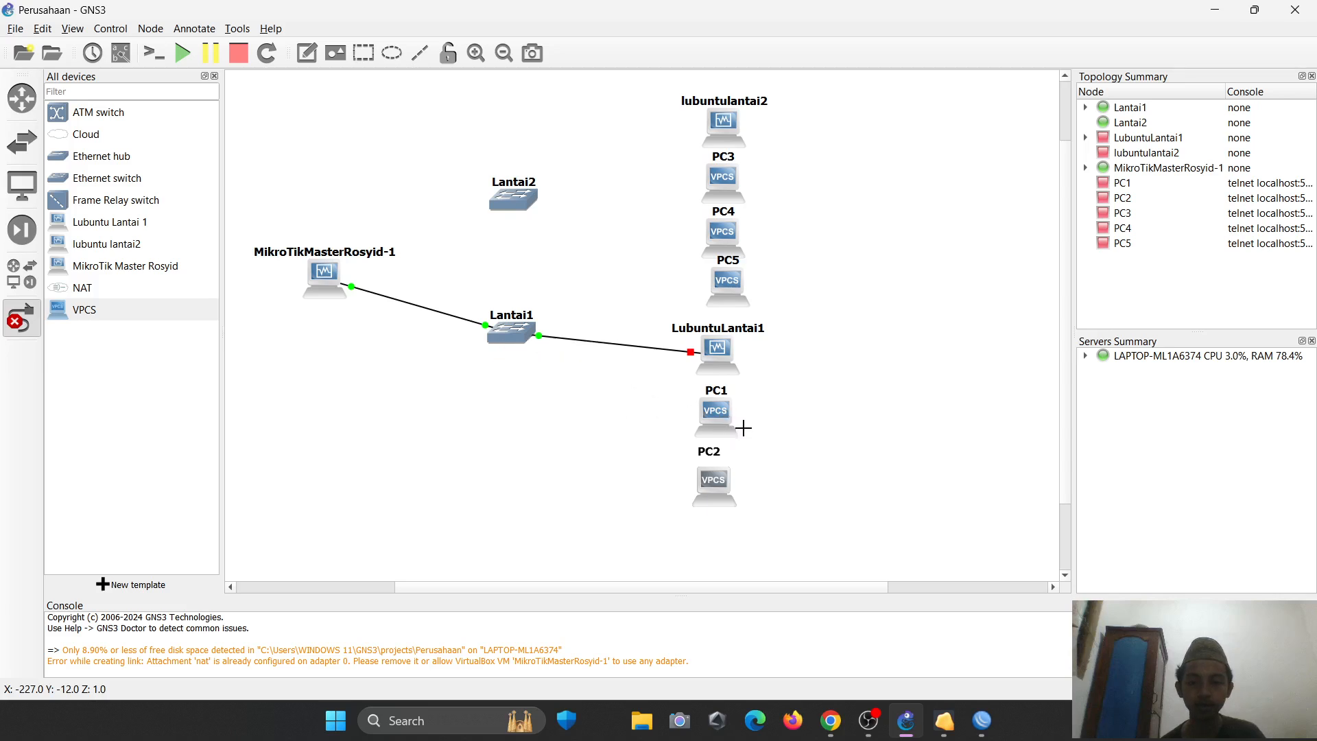
pyautogui.click(503, 332)
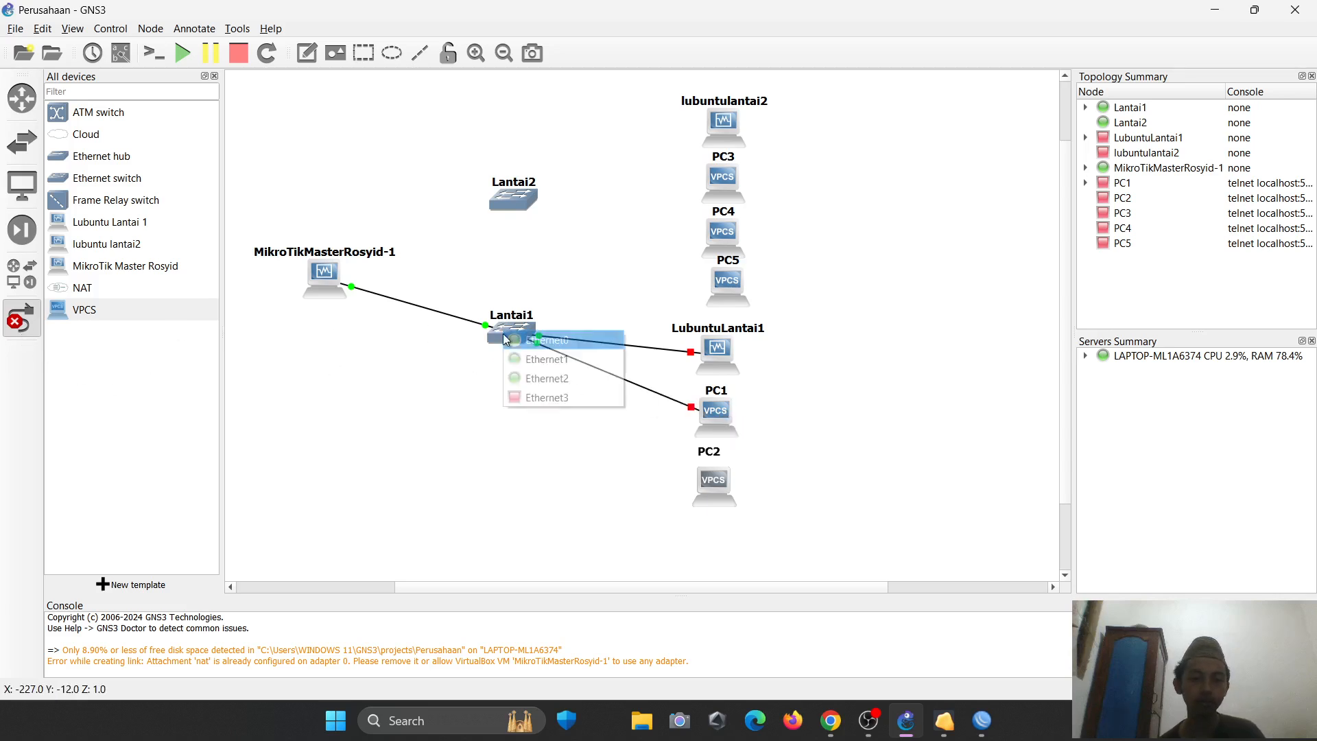
pyautogui.click(543, 358)
pyautogui.click(714, 477)
pyautogui.click(730, 486)
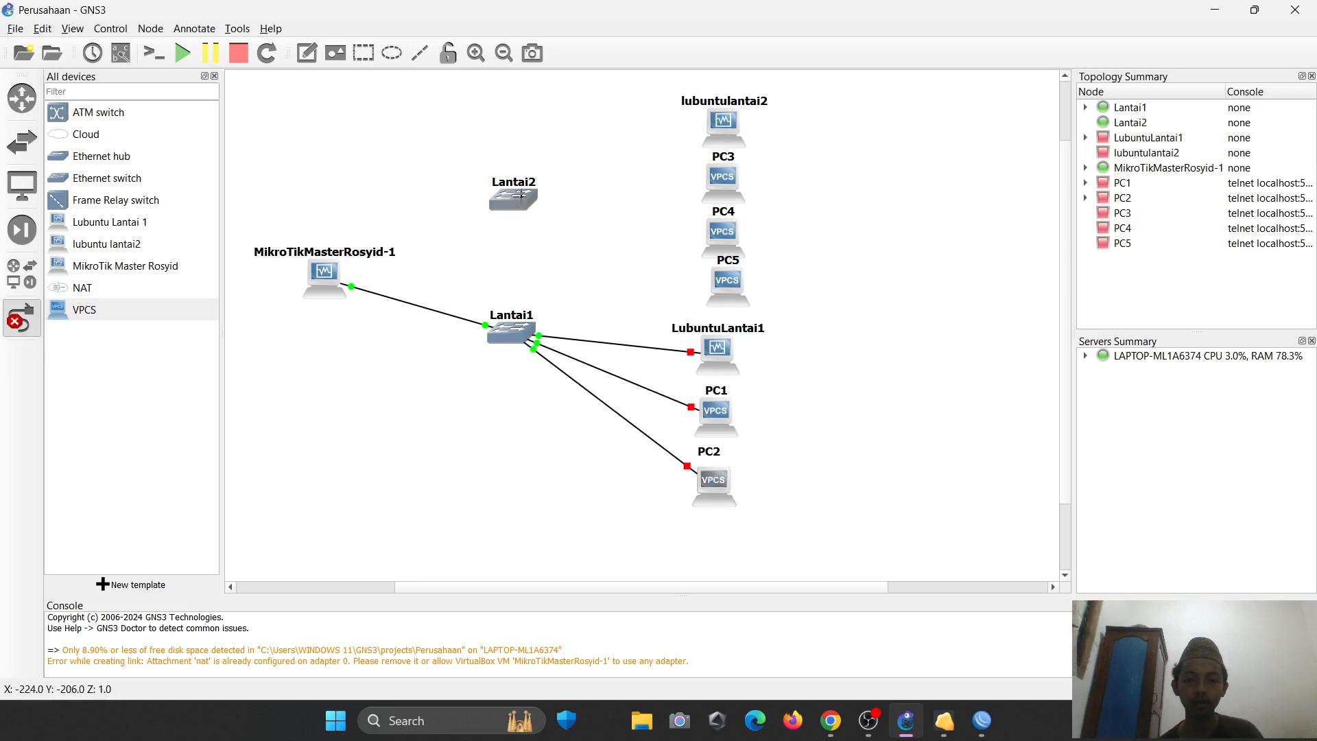
# - Connect Lantai2 to the MikroTik's Ethernet3 and to lubuntulantai2's Ethernet0
pyautogui.click(521, 196)
pyautogui.click(554, 206)
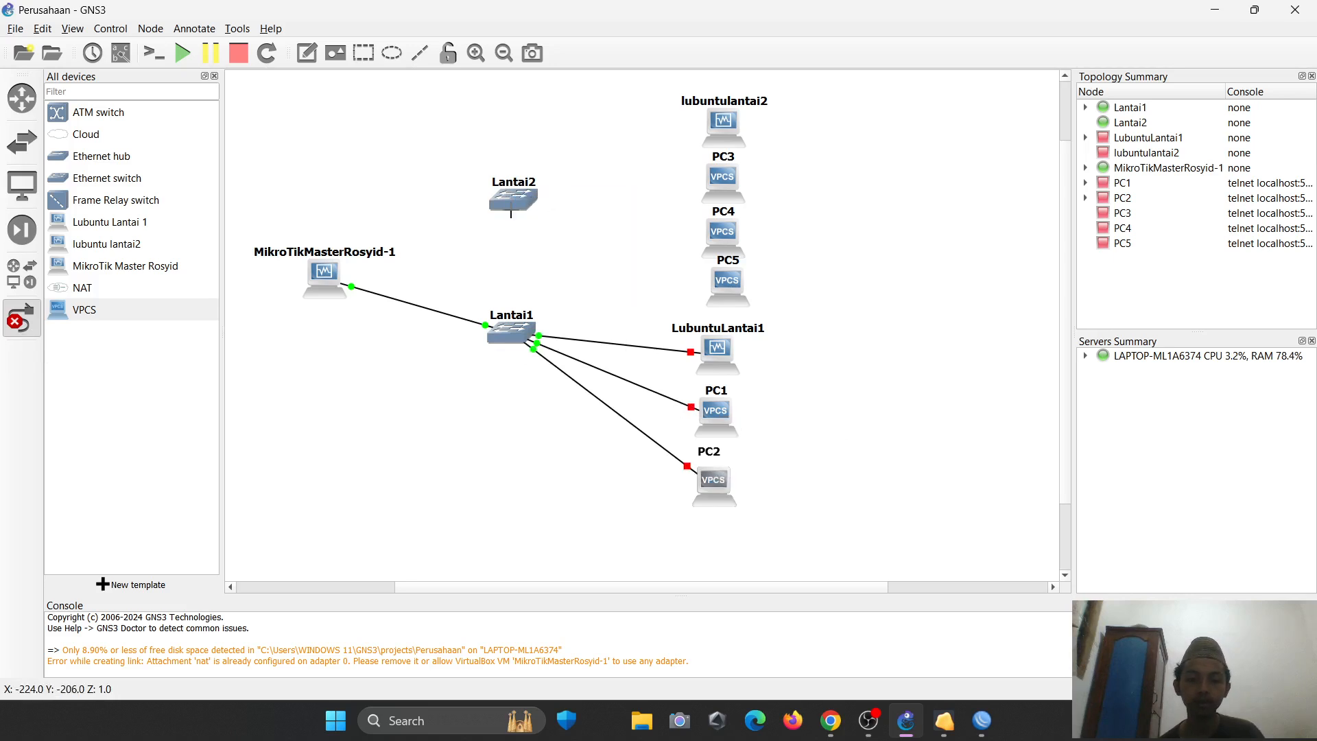
pyautogui.click(325, 278)
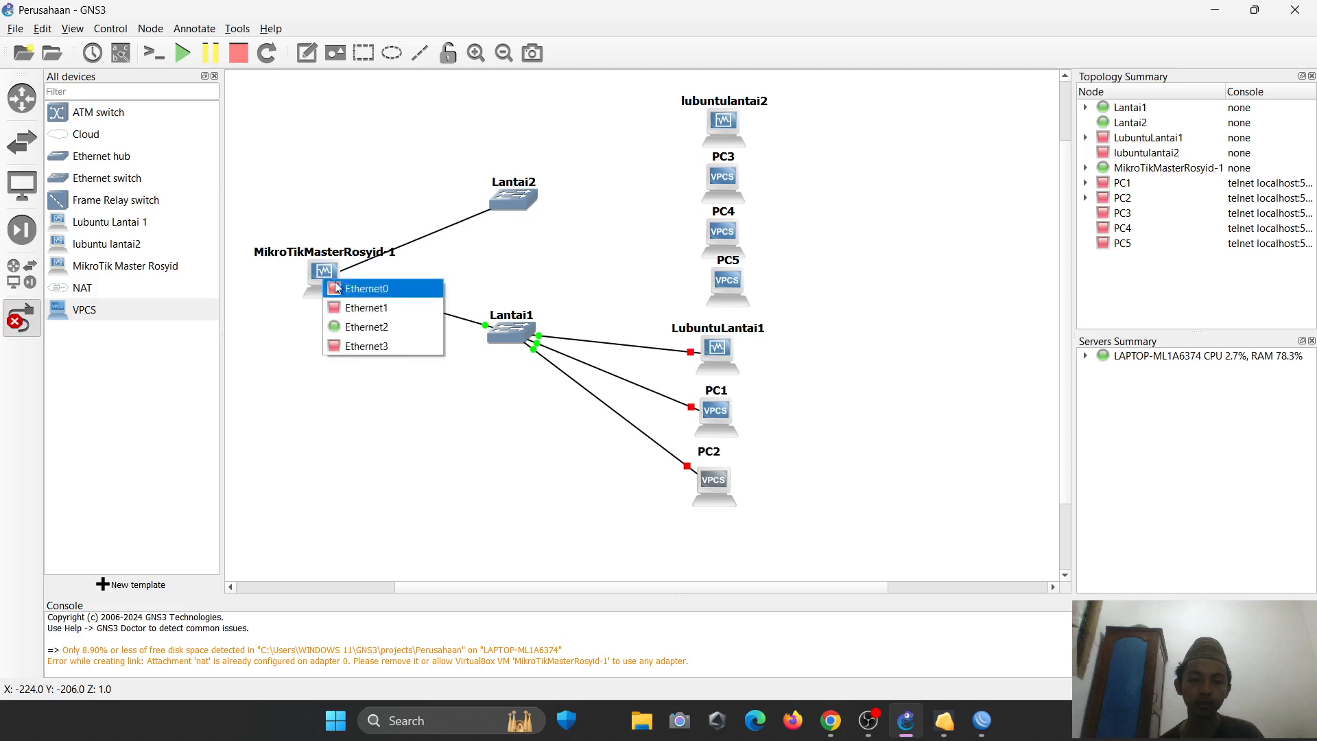
pyautogui.click(371, 346)
pyautogui.click(506, 195)
pyautogui.click(538, 224)
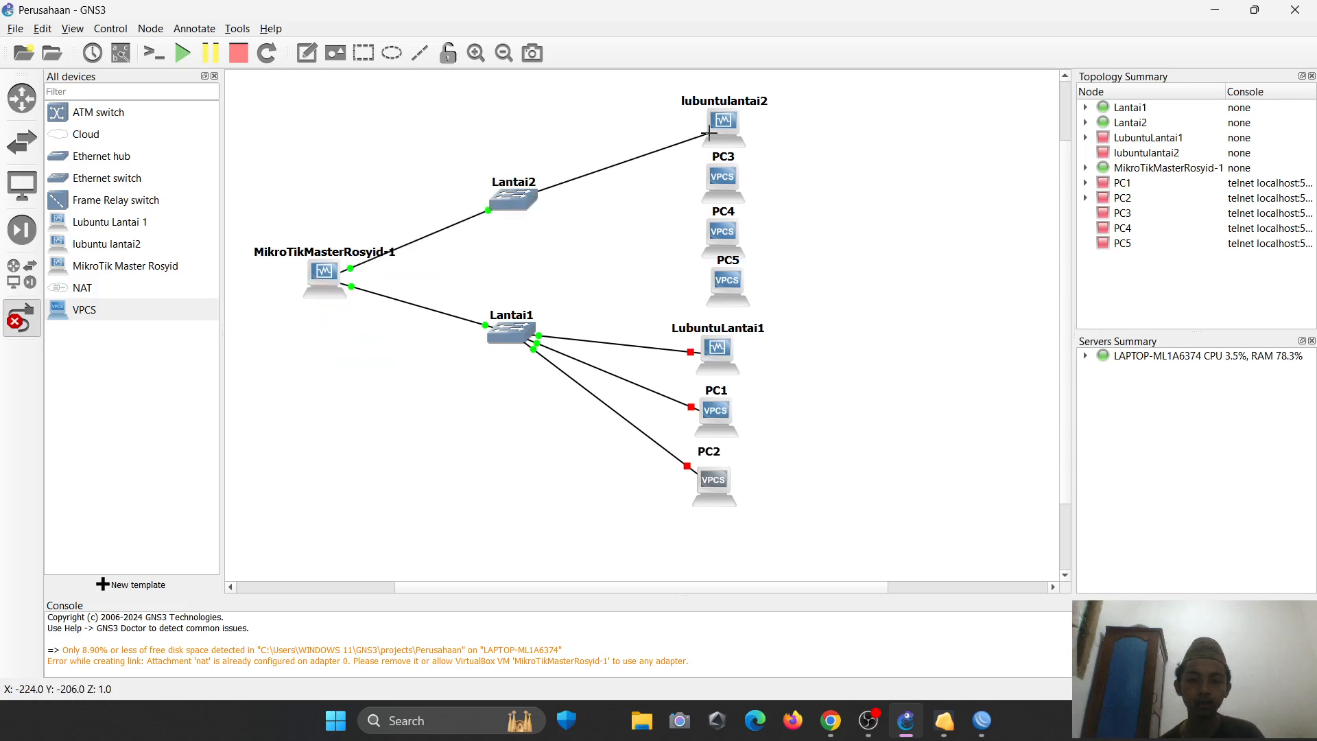
pyautogui.click(712, 131)
pyautogui.click(728, 145)
# - Connect PC3 and PC4 to Lantai2 ports Ethernet2 and Ethernet3
pyautogui.click(519, 197)
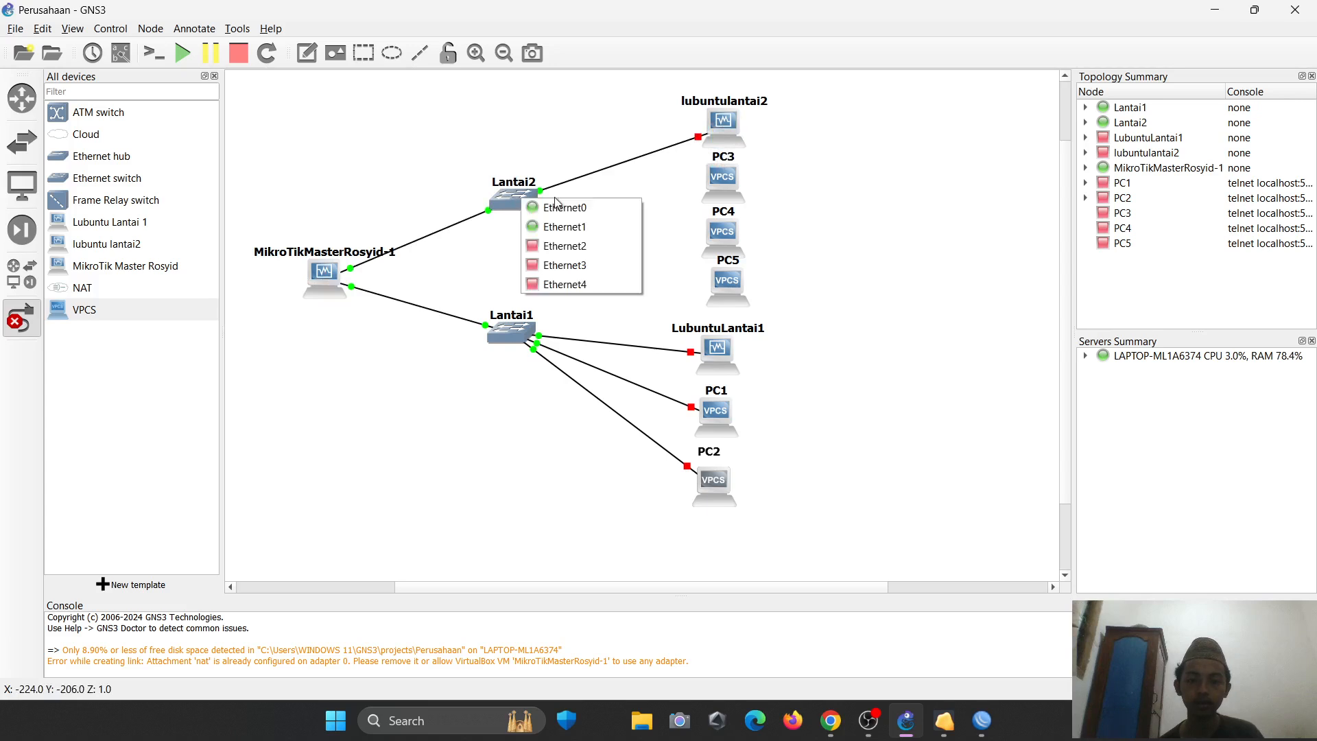
pyautogui.click(549, 241)
pyautogui.click(707, 174)
pyautogui.click(722, 186)
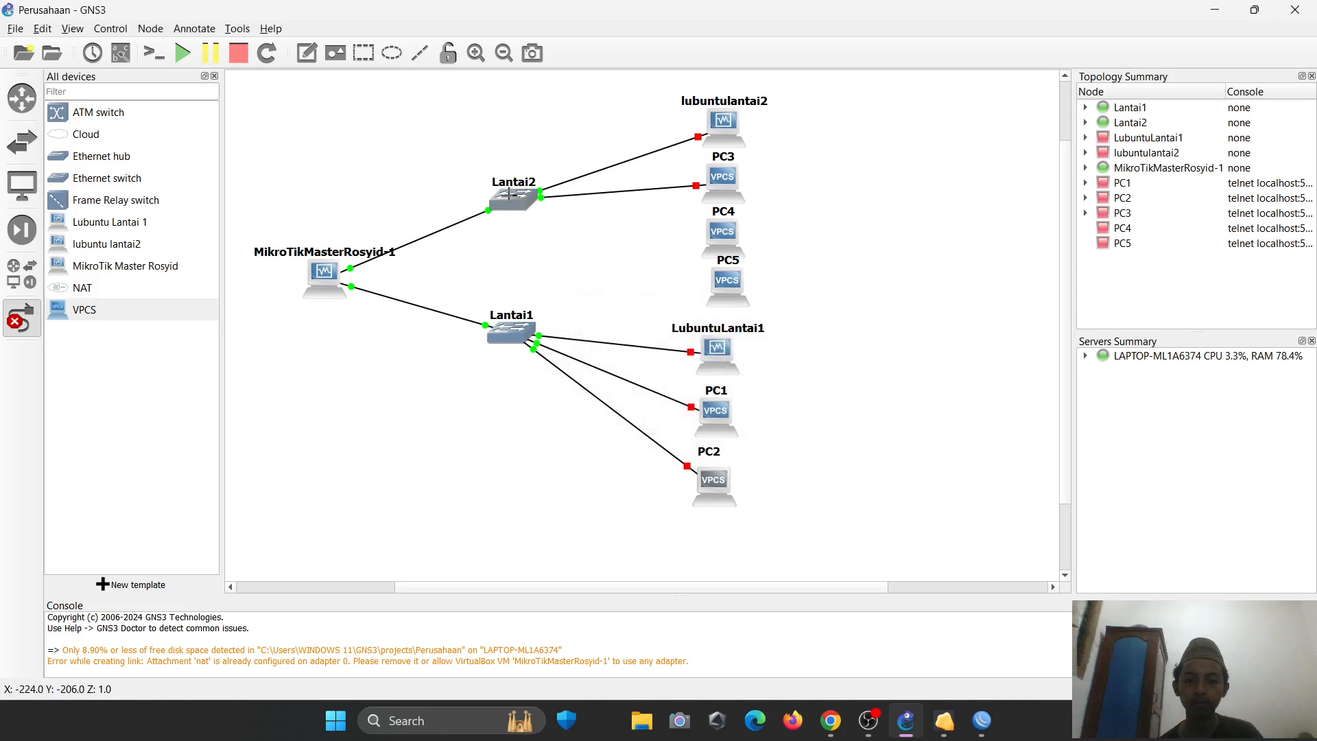
pyautogui.click(510, 198)
pyautogui.click(556, 263)
pyautogui.click(709, 232)
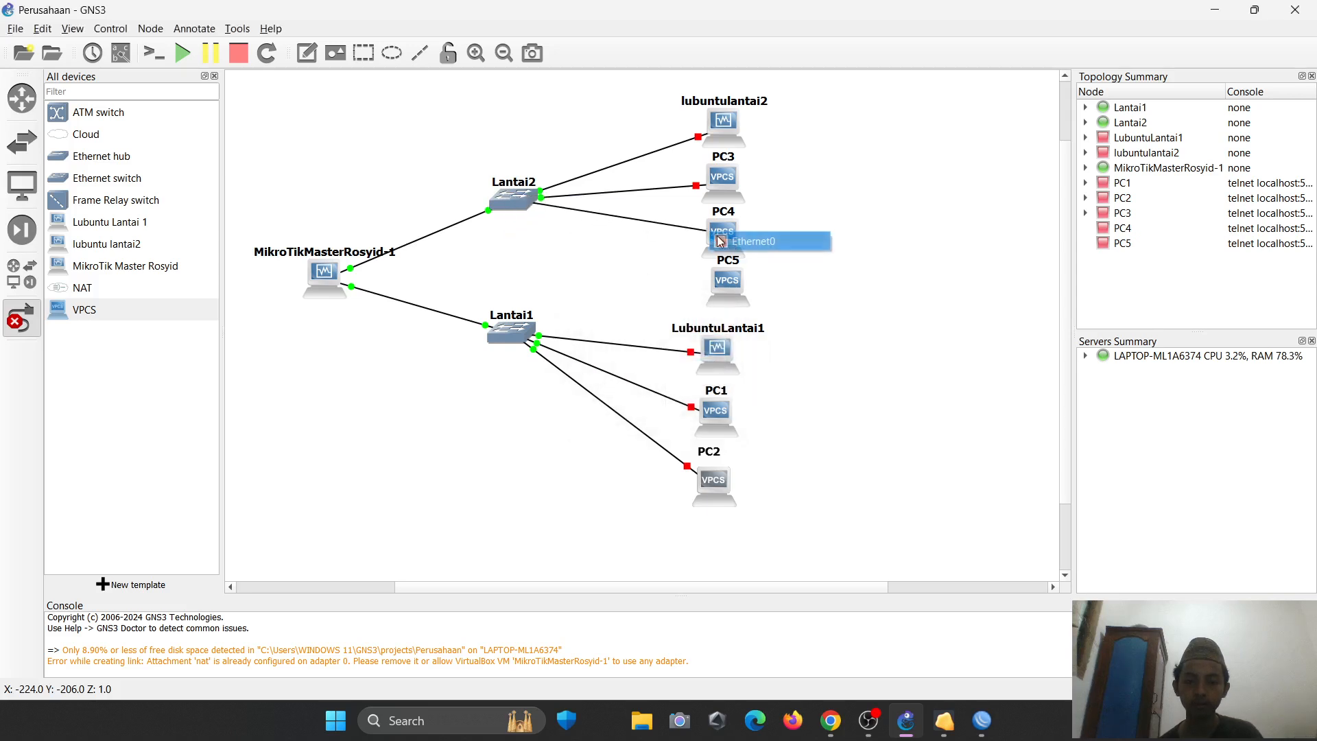
pyautogui.click(741, 242)
# - Connect PC5 to a free Lantai2 port, then start all nodes
pyautogui.click(500, 200)
pyautogui.click(559, 297)
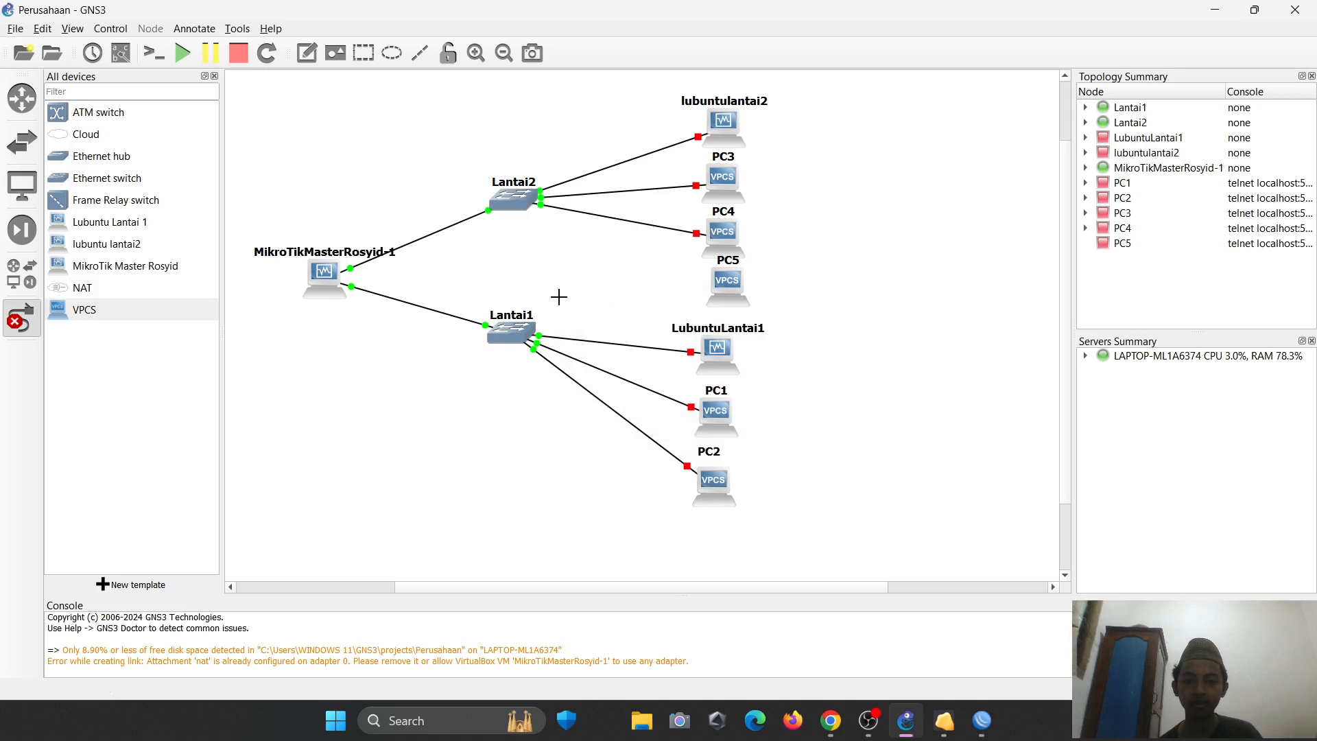
pyautogui.click(519, 196)
pyautogui.click(555, 262)
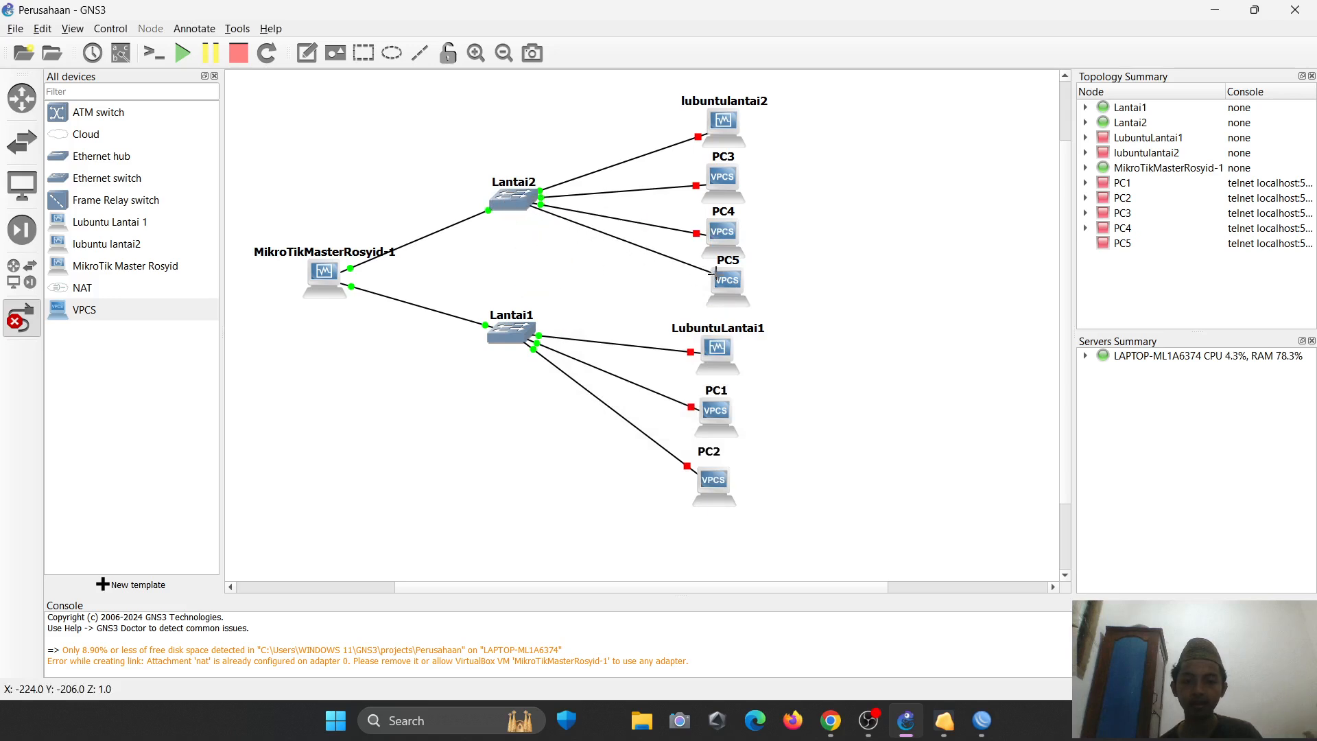
pyautogui.click(715, 277)
pyautogui.click(741, 283)
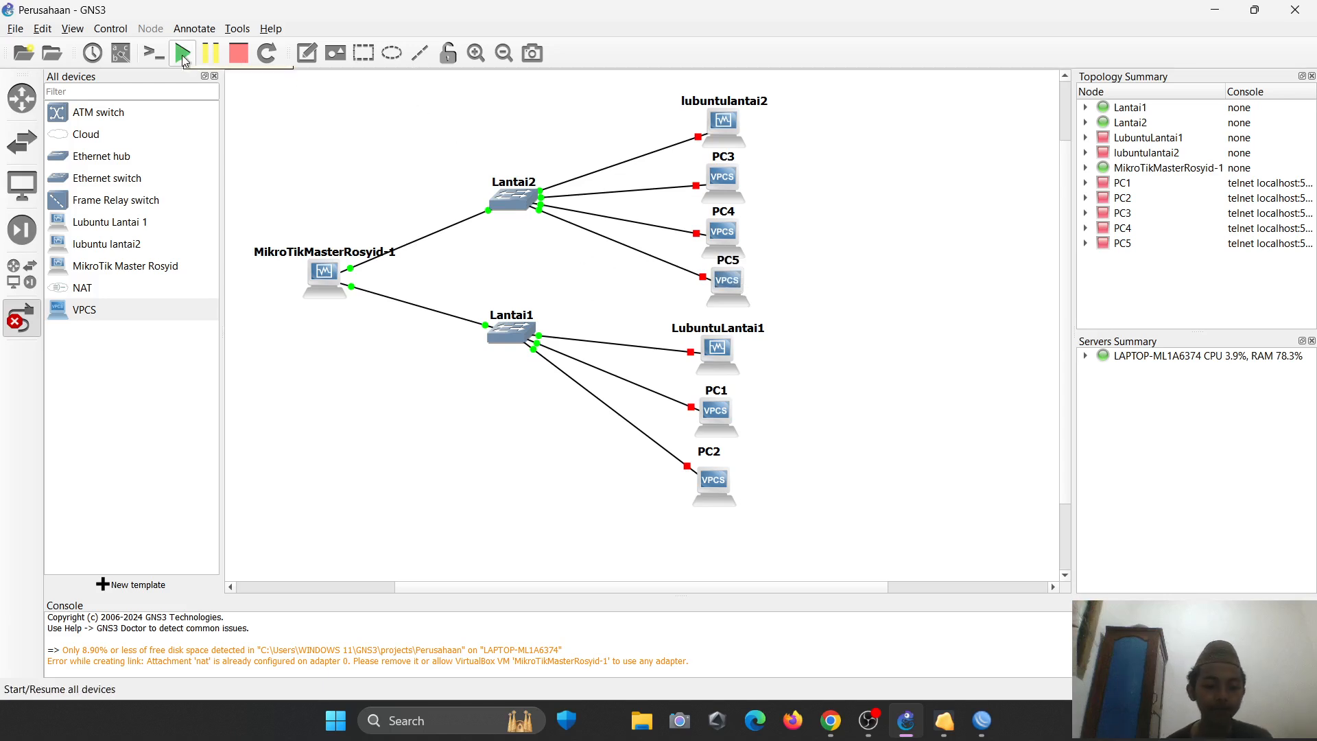
pyautogui.click(183, 57)
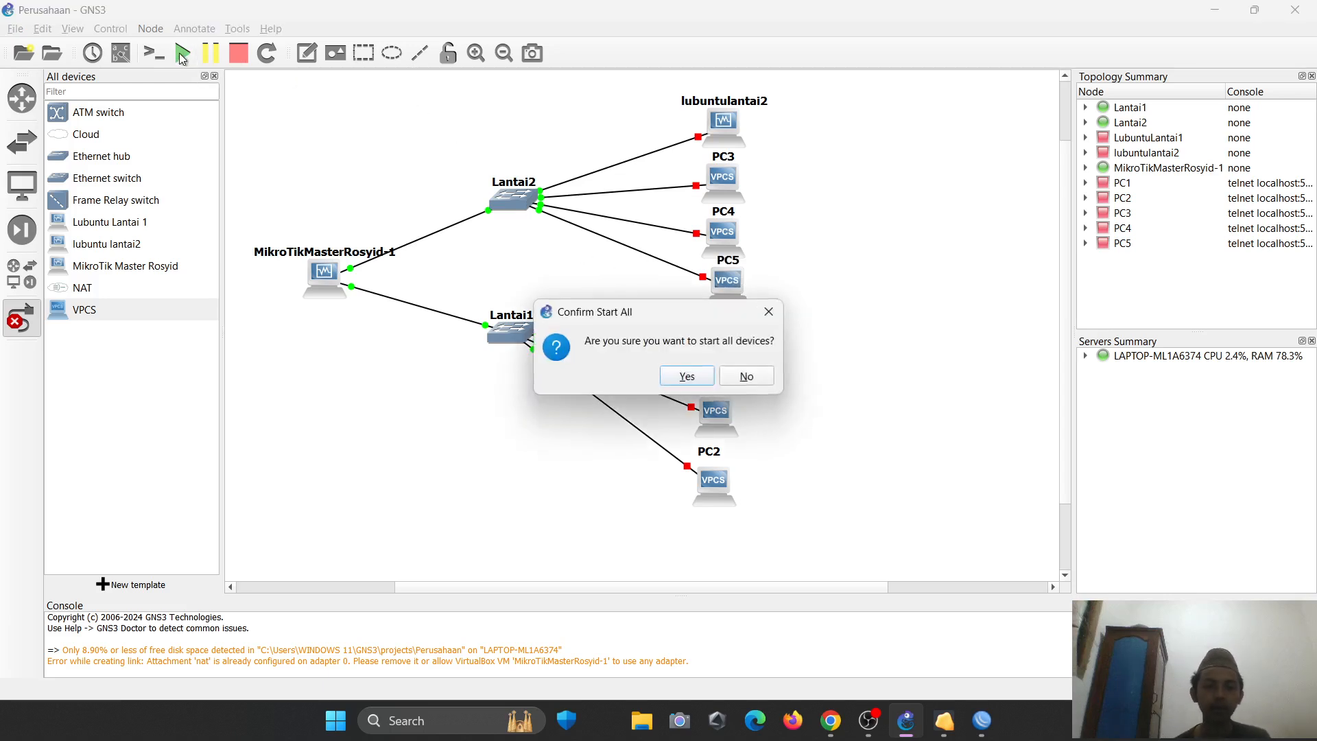
pyautogui.click(687, 377)
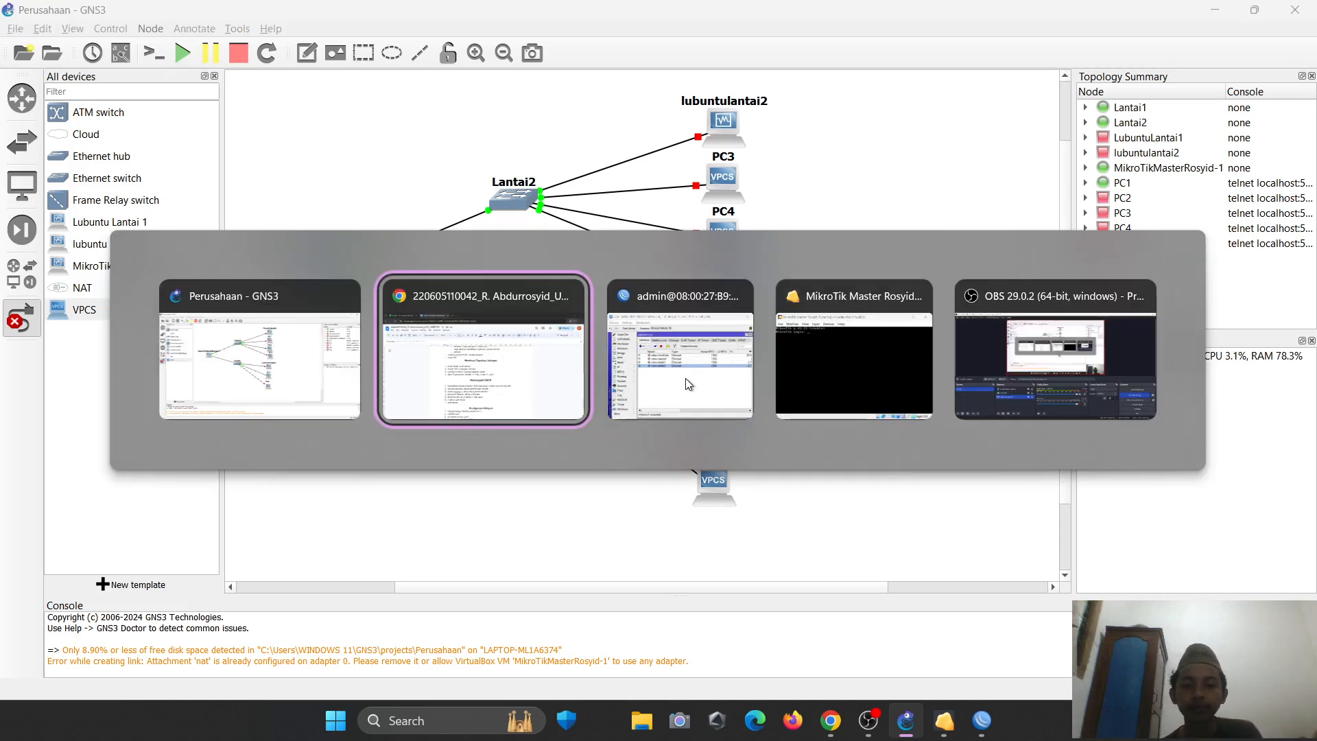
# - Scroll the UAS_JARKOM notes to the Konfigurasi DHCP and Konfigurasi Hotspot sections
pyautogui.hotkey('alt', 'Tab')
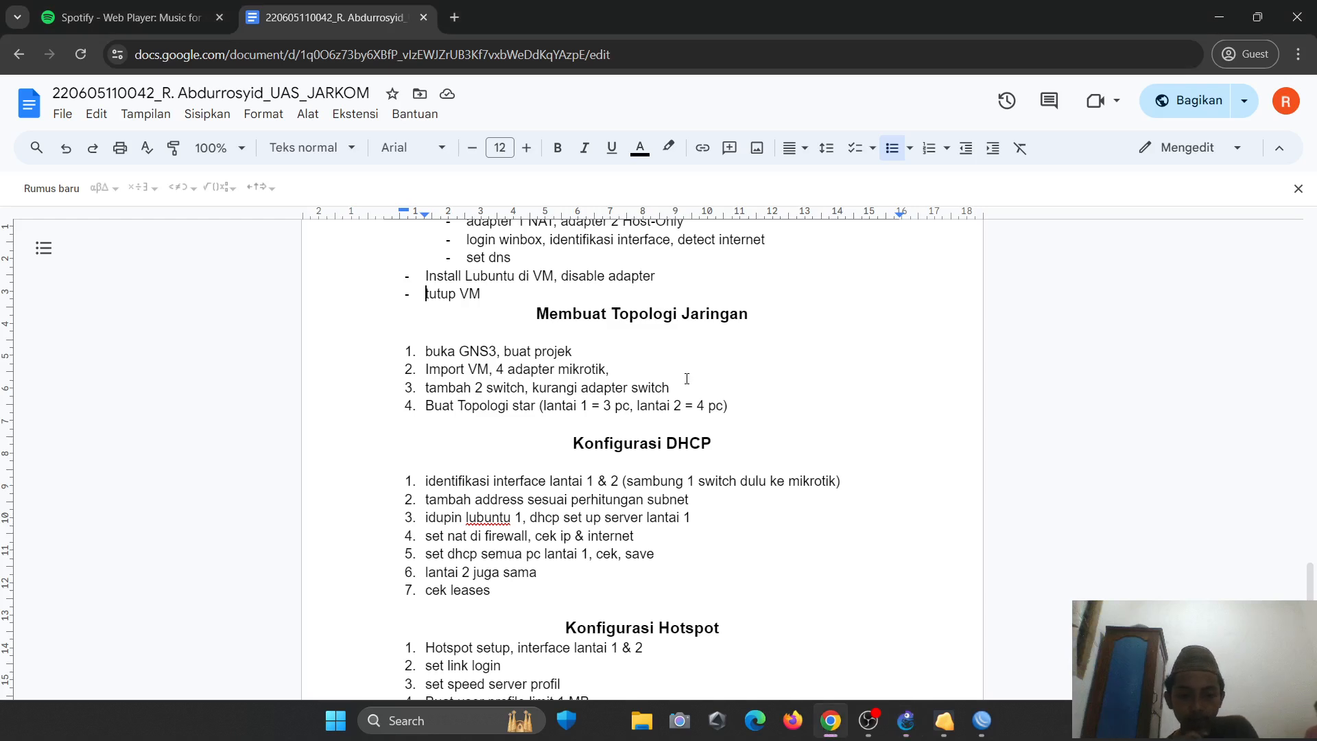
pyautogui.scroll(-1, 687, 378)
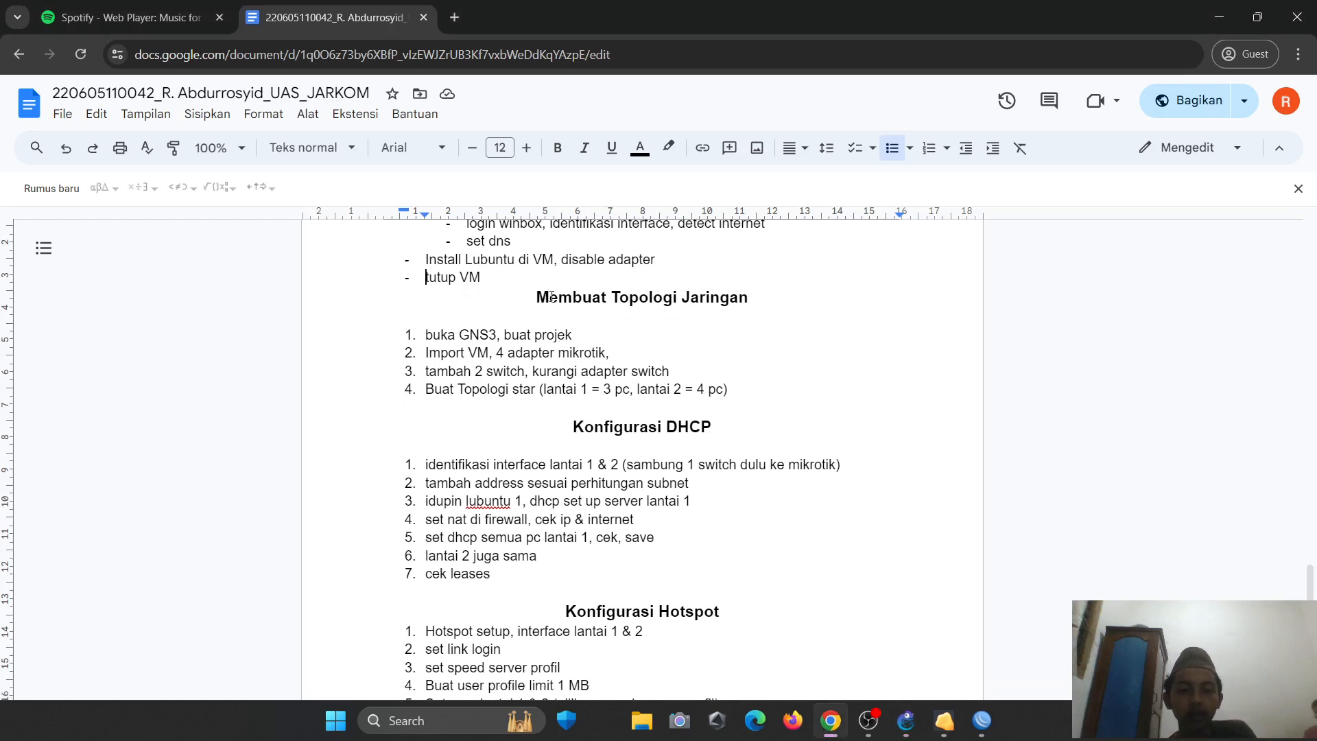
pyautogui.scroll(-1, 533, 299)
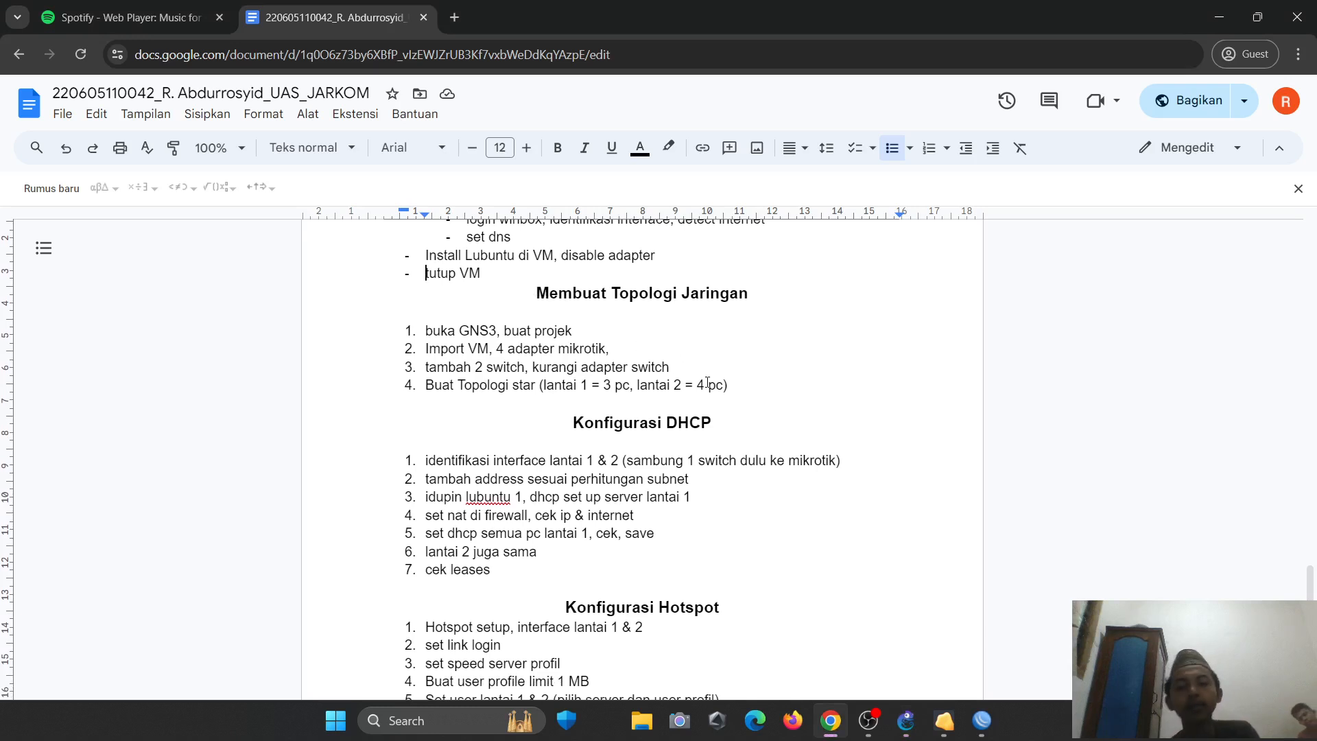
pyautogui.scroll(-1, 596, 381)
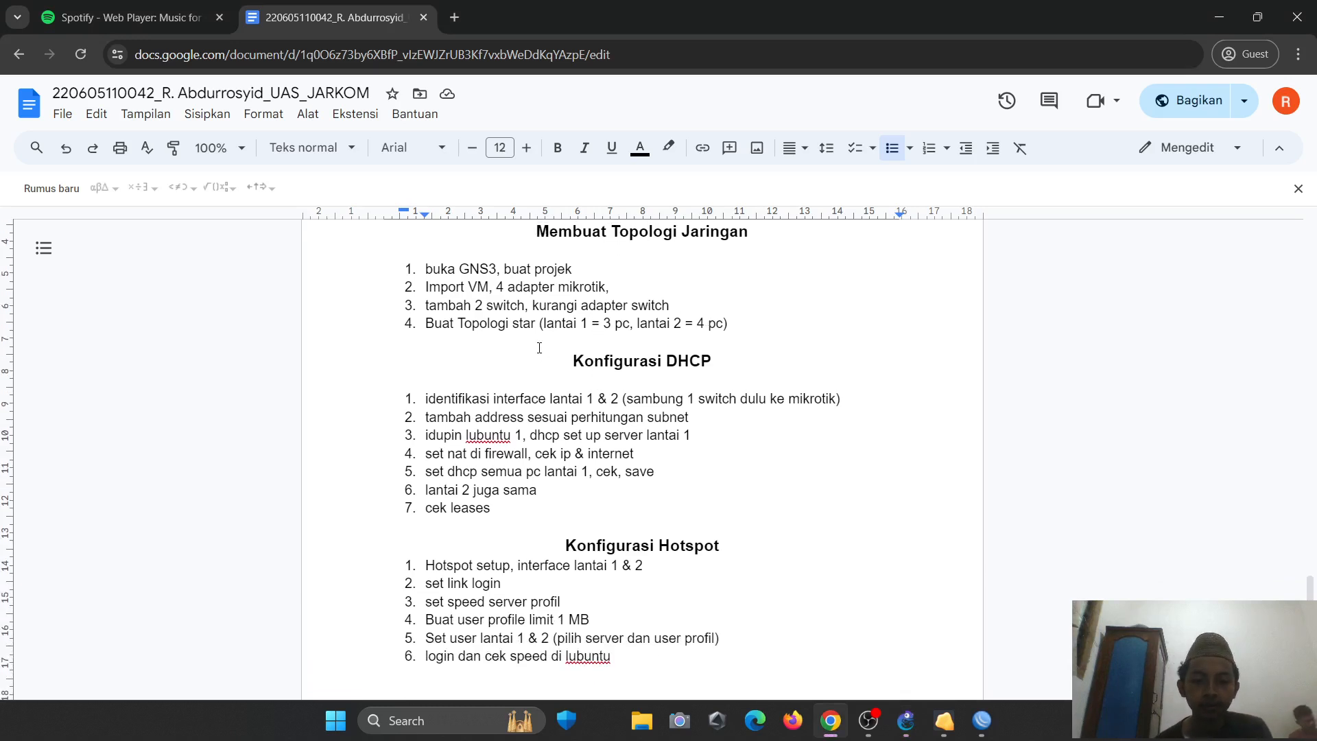
pyautogui.scroll(1, 539, 348)
pyautogui.scroll(-1, 466, 385)
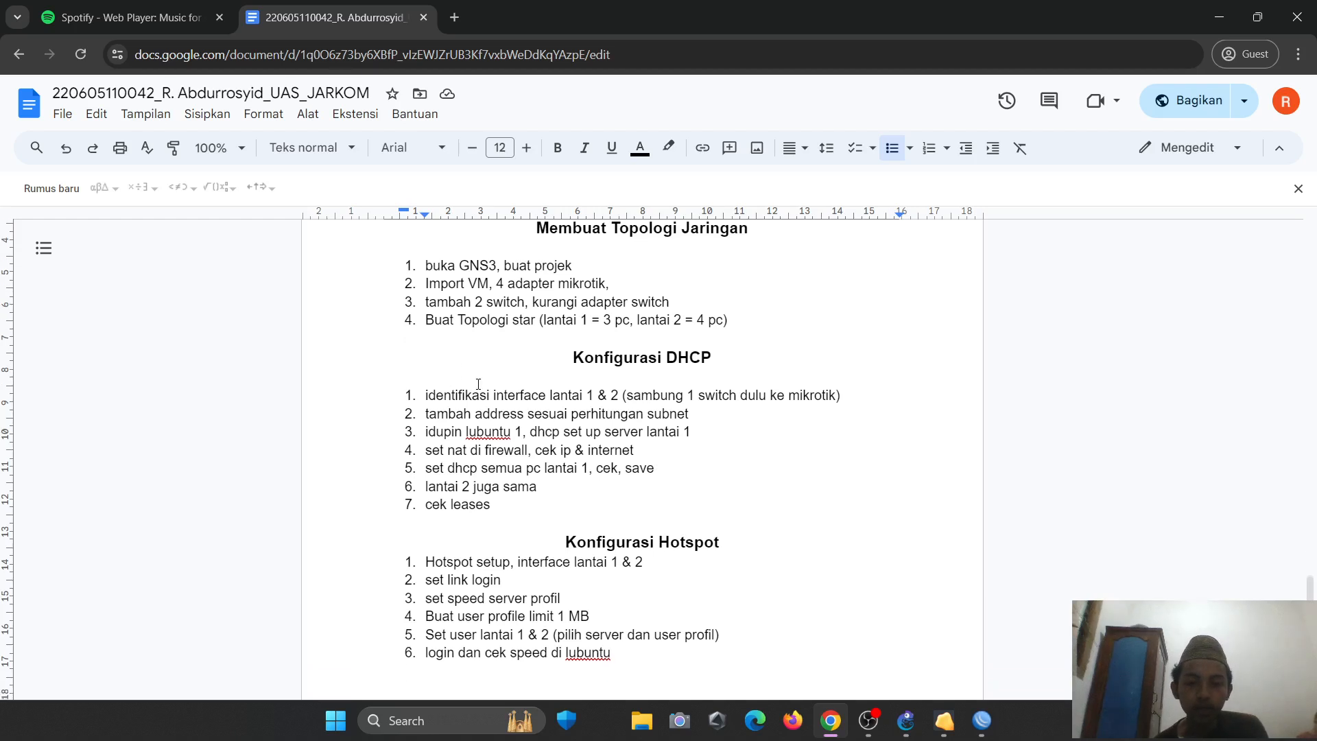
pyautogui.hotkey('alt', 'Tab')
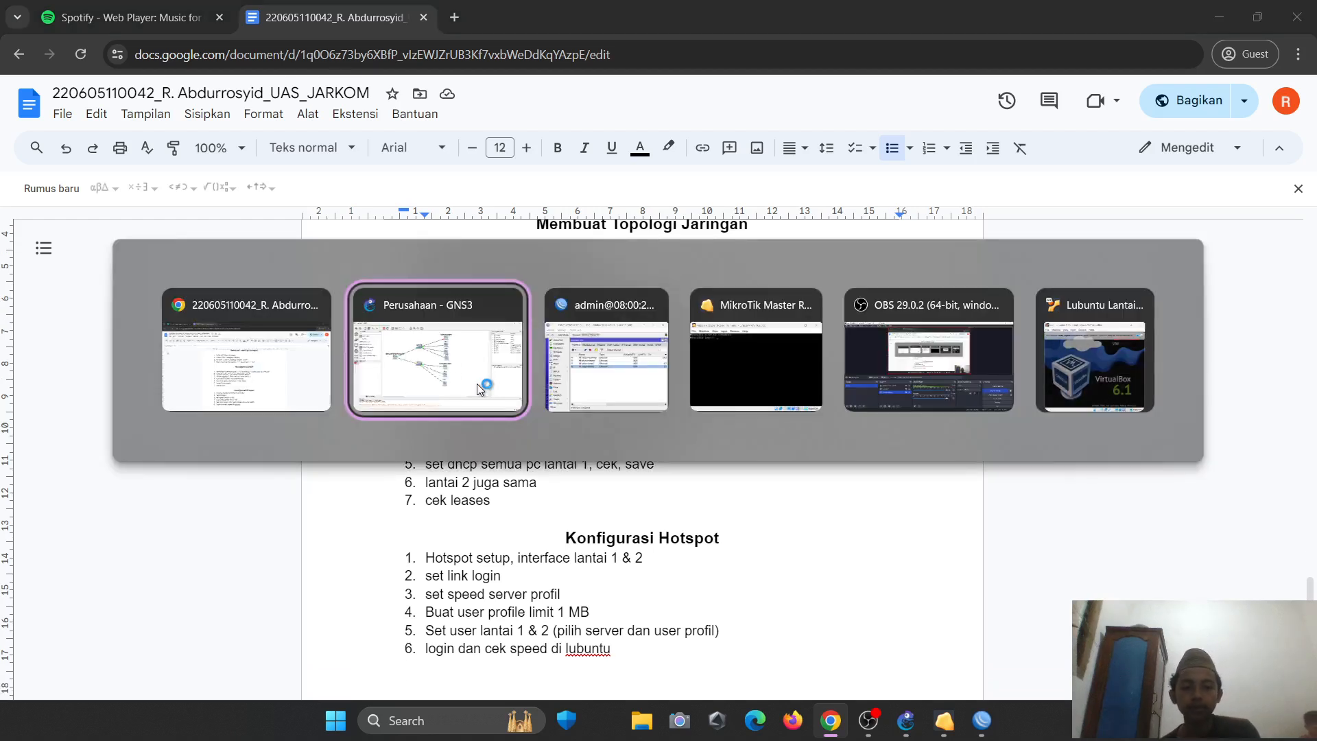
pyautogui.press('Escape')
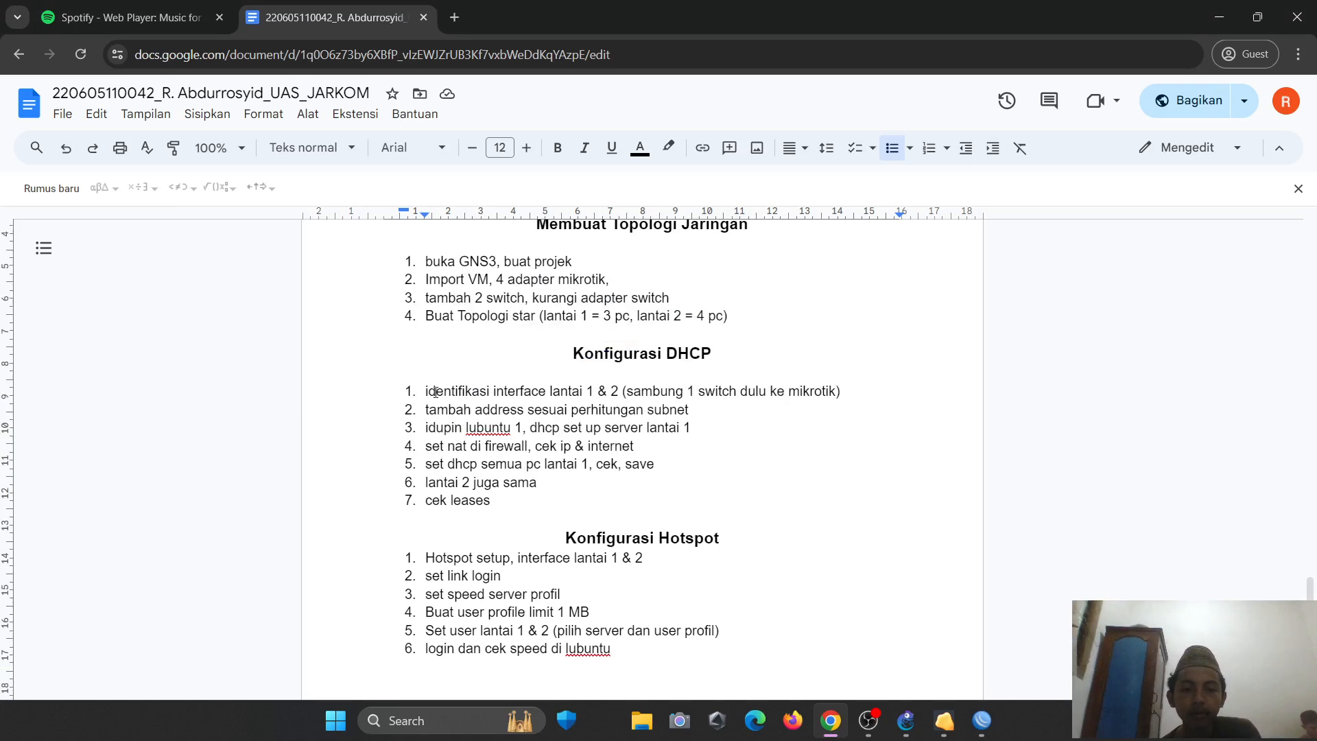
pyautogui.scroll(-1, 435, 392)
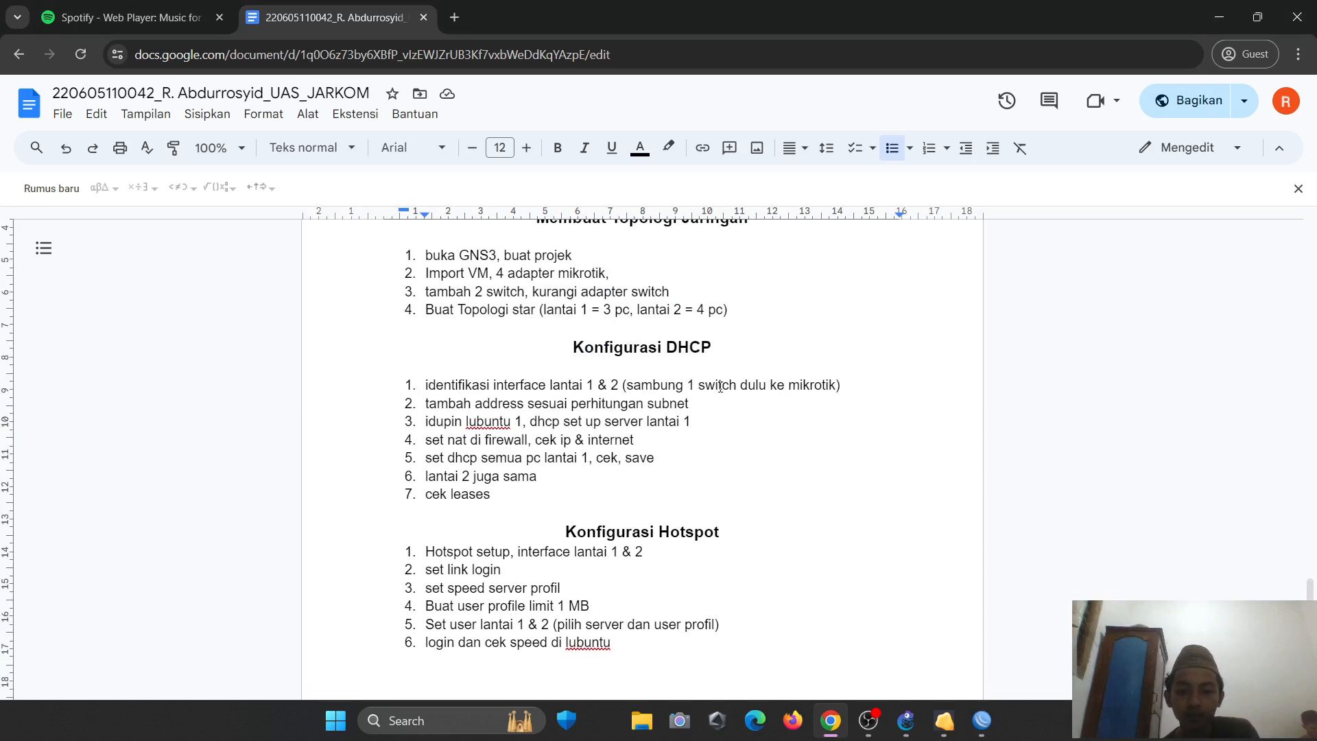
pyautogui.scroll(-1, 734, 387)
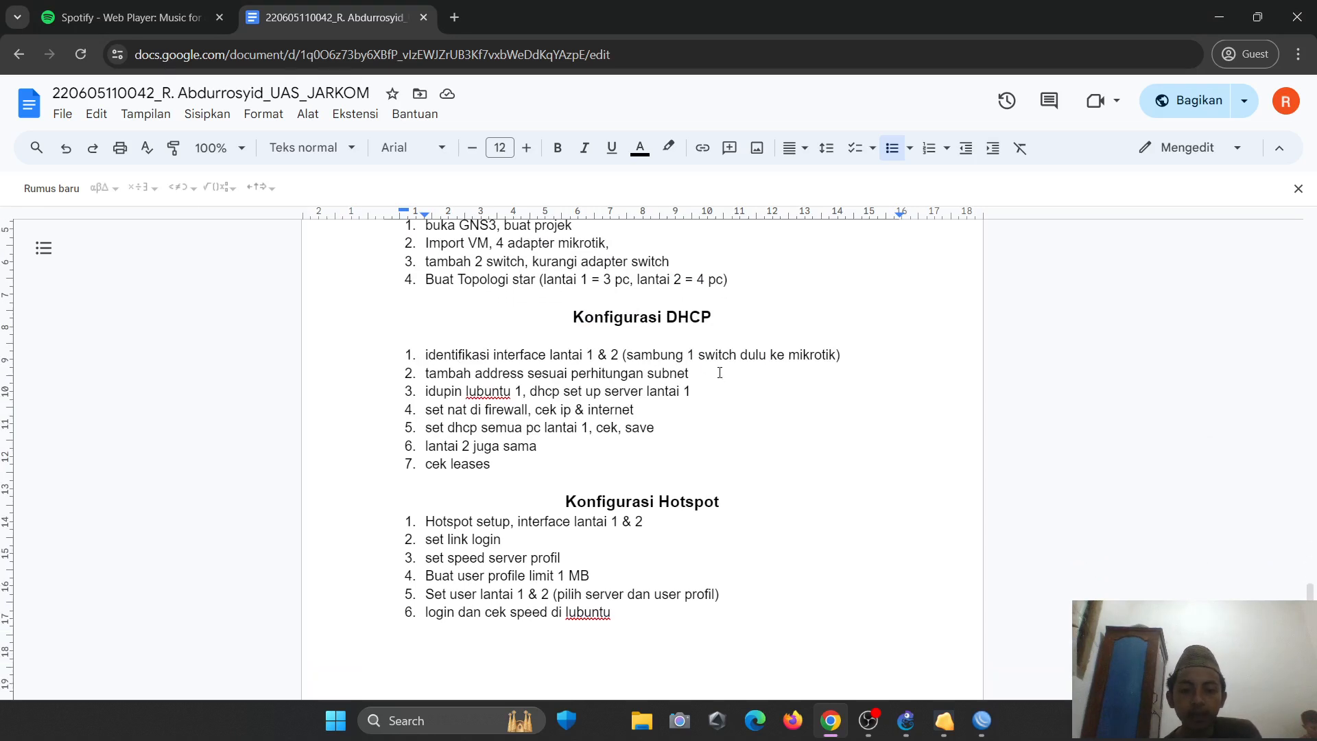
pyautogui.hotkey('alt', 'Tab')
pyautogui.hotkey('alt', 'Tab')
pyautogui.hotkey('alt', 'Tab')
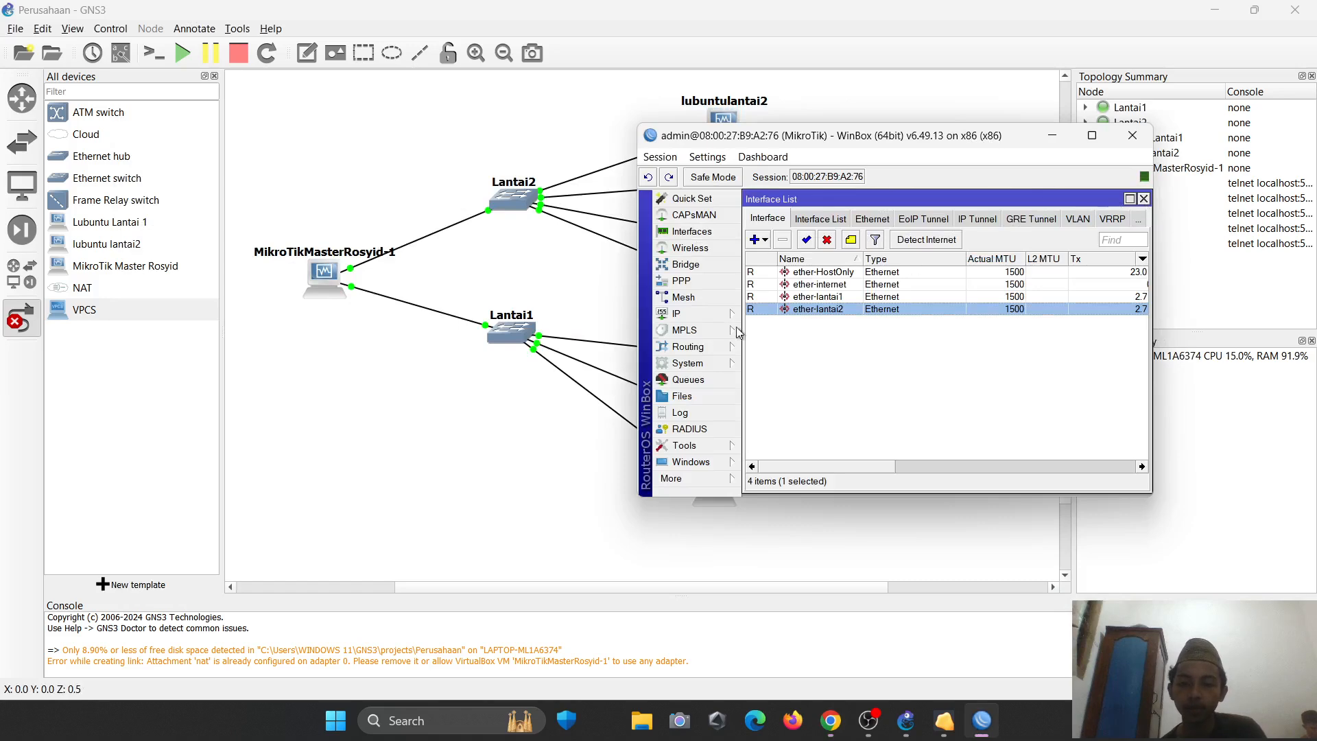
# - Open the router's IP address list showing the existing 192.168.56.102 entry
pyautogui.click(684, 313)
pyautogui.click(775, 328)
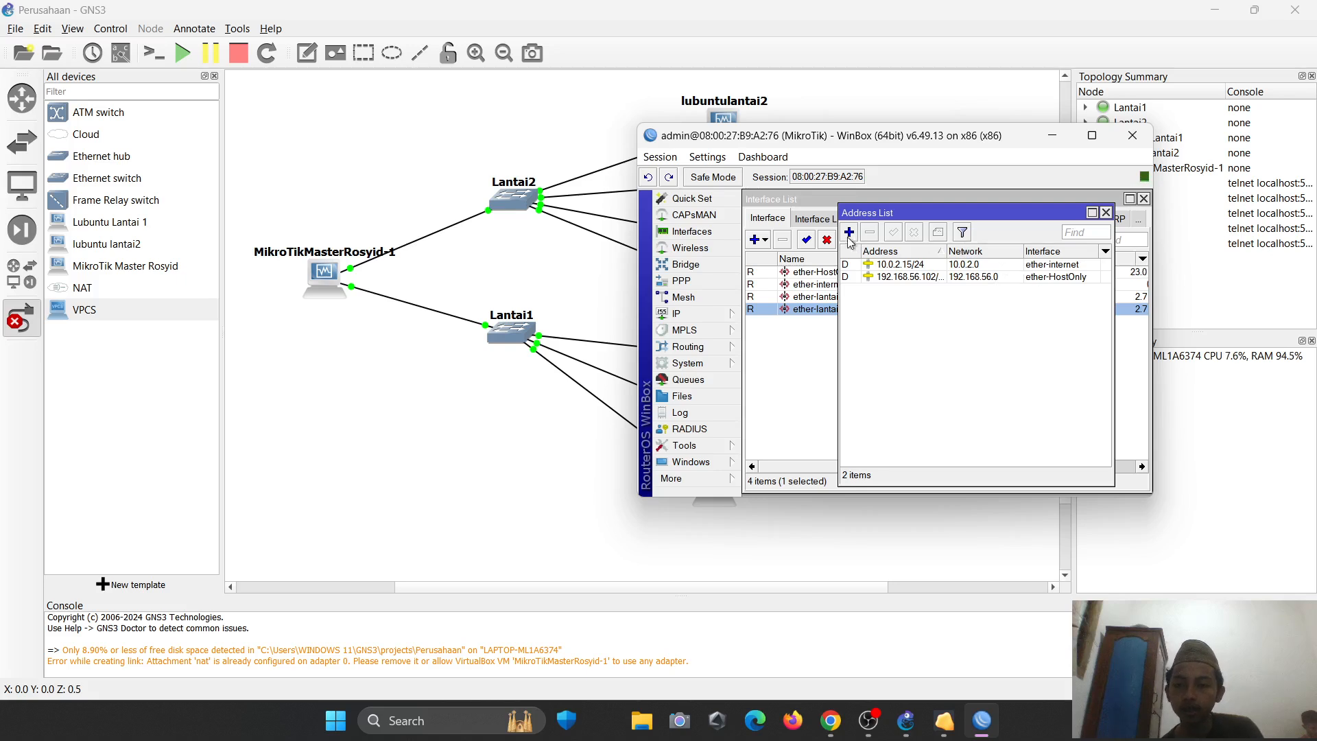
pyautogui.click(1052, 280)
pyautogui.click(1047, 266)
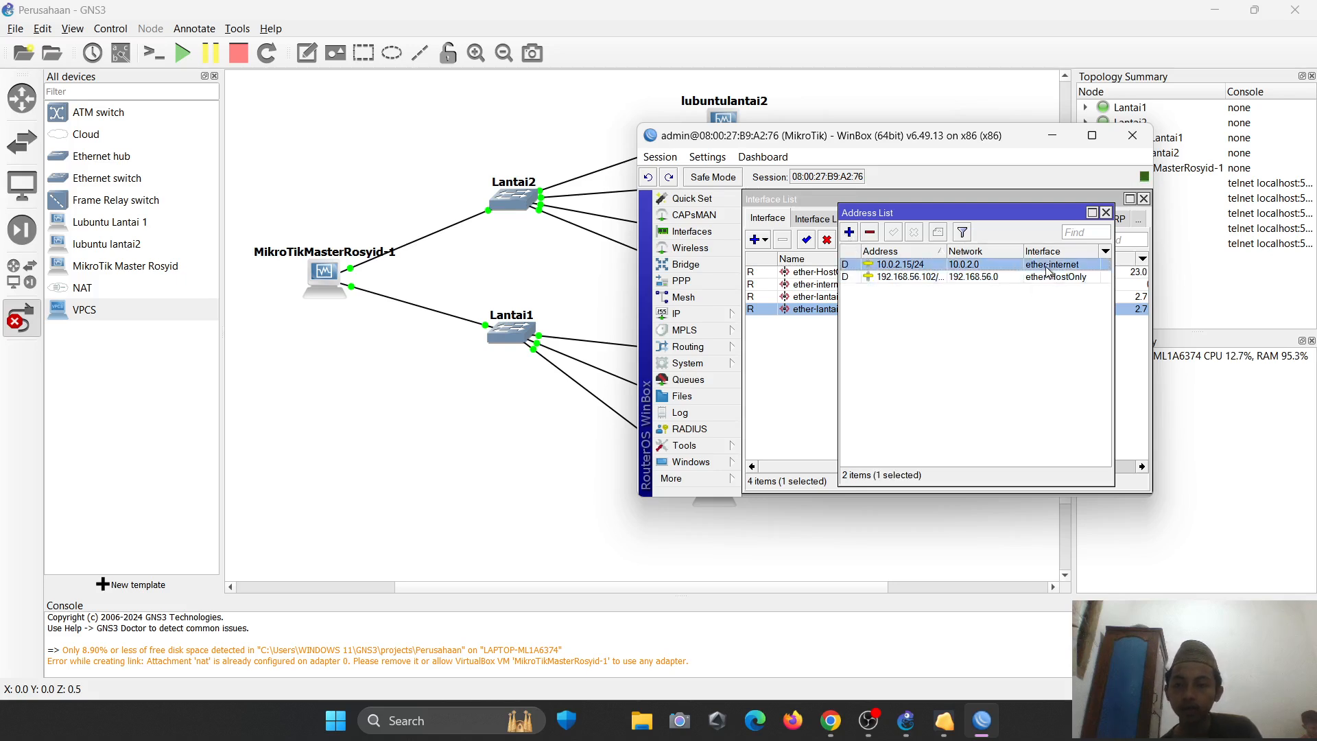
pyautogui.click(873, 313)
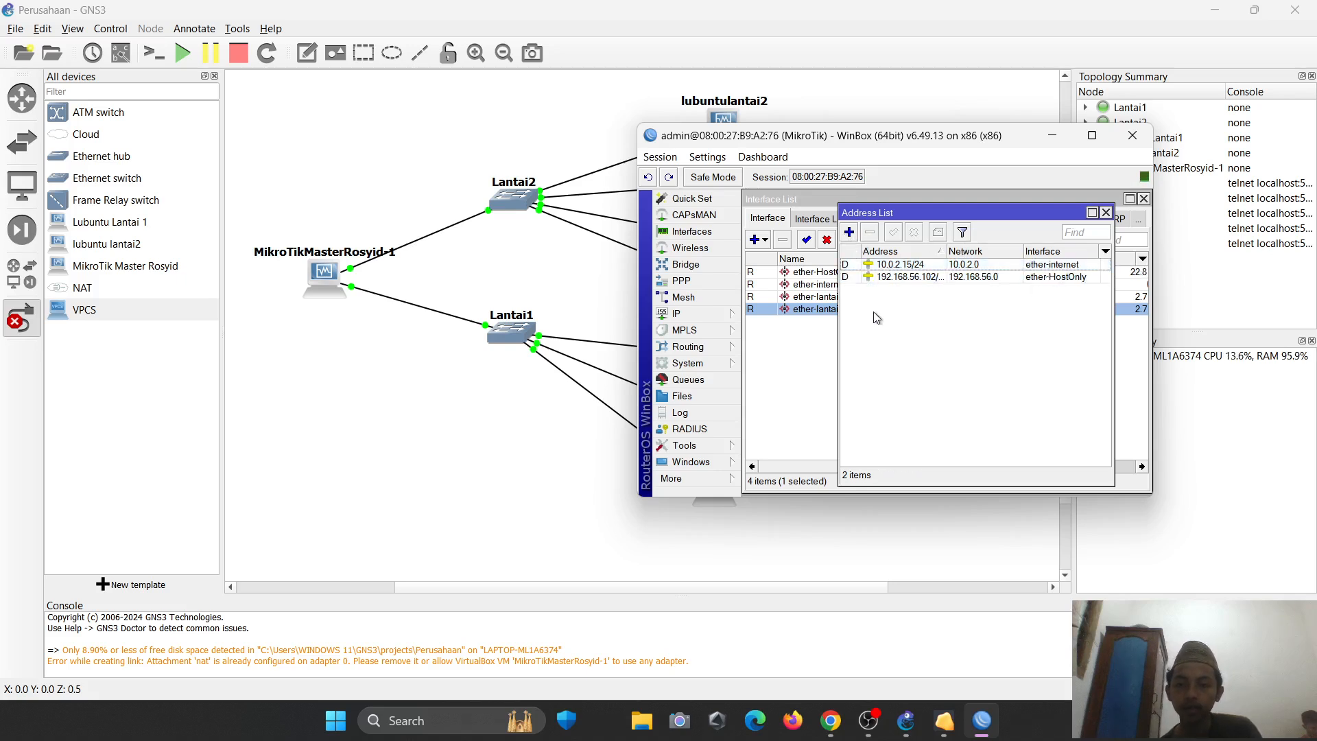
# - Add address 192.168.3.1/29 on interface ether-lantai1
pyautogui.click(849, 232)
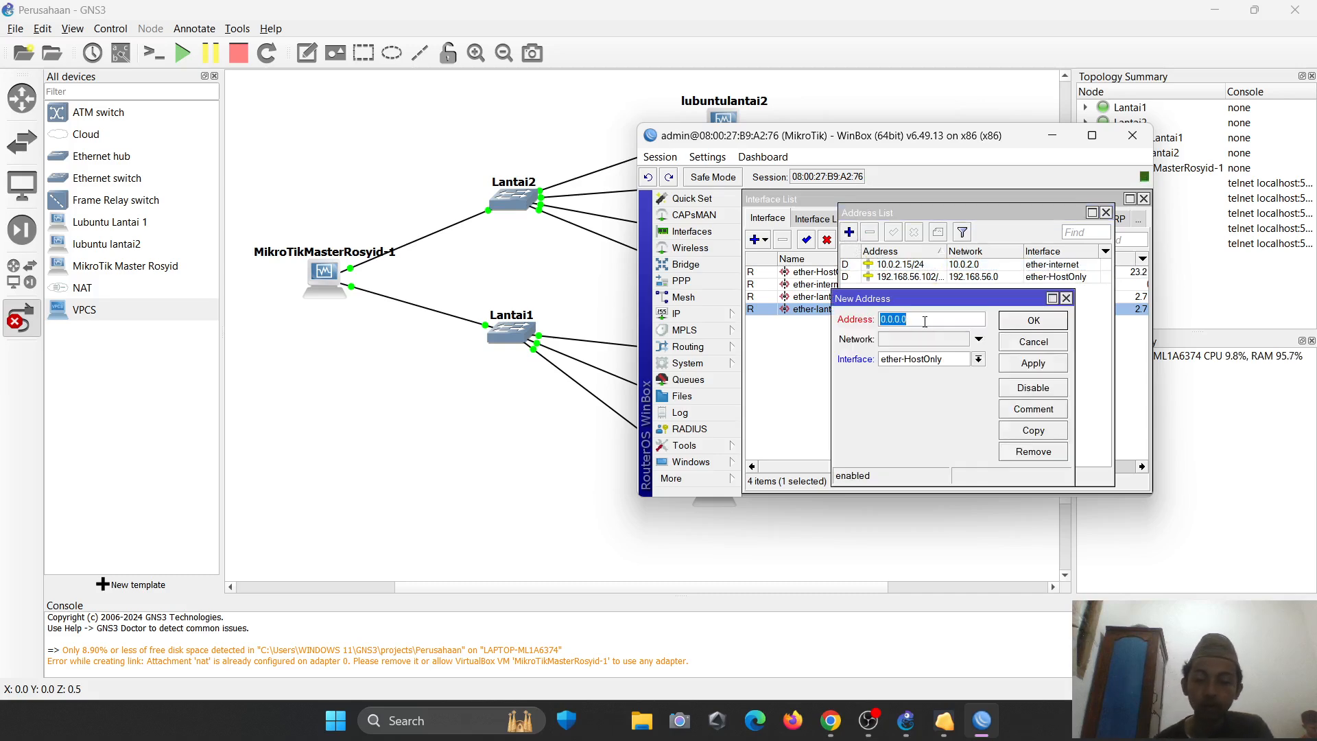
pyautogui.write('19')
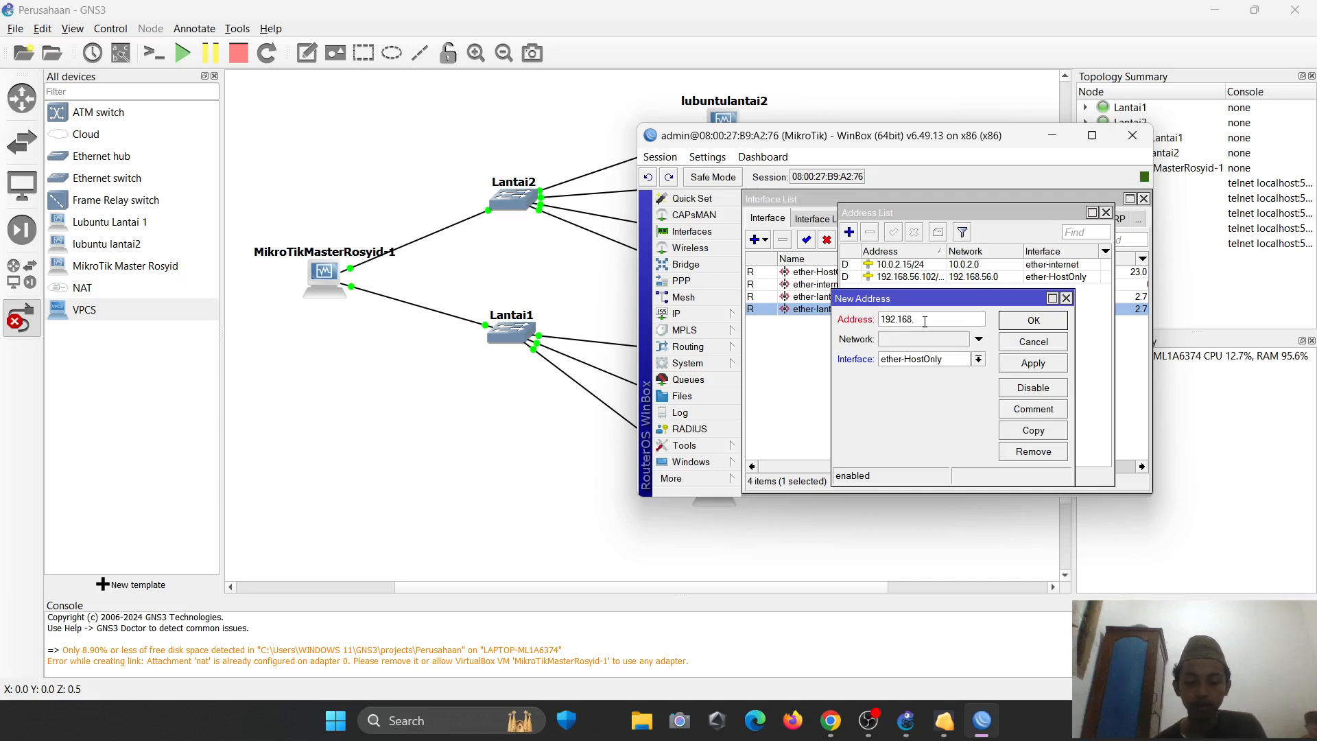
pyautogui.write('2.168.')
pyautogui.press('BackSpace')
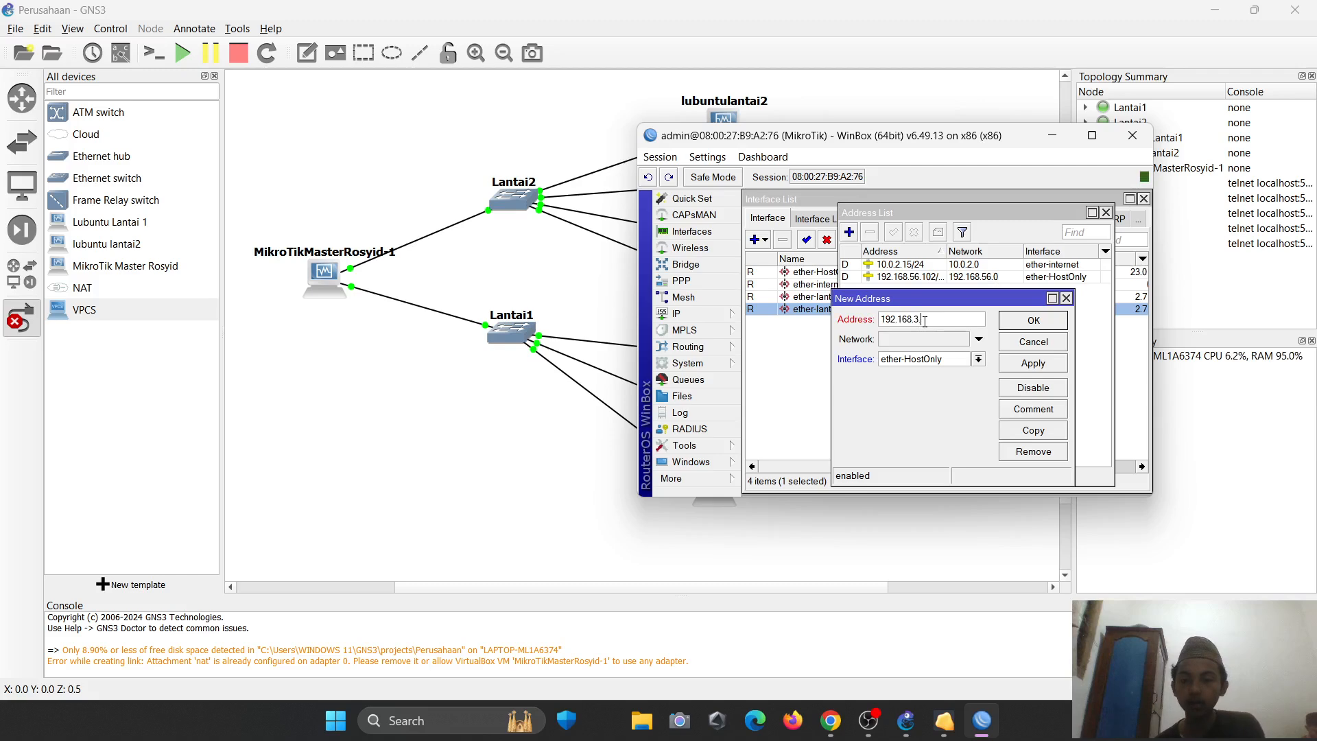
pyautogui.write('.3.')
pyautogui.press('BackSpace')
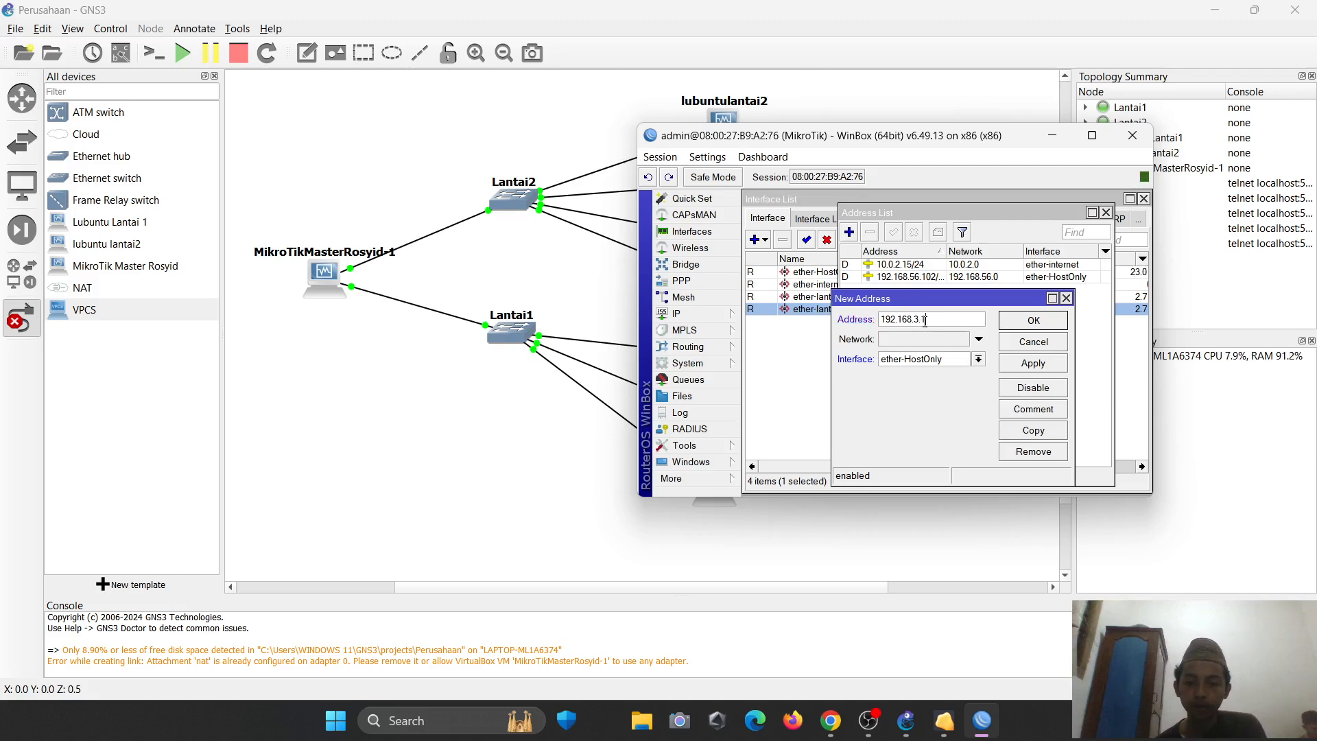
pyautogui.write('.1/29')
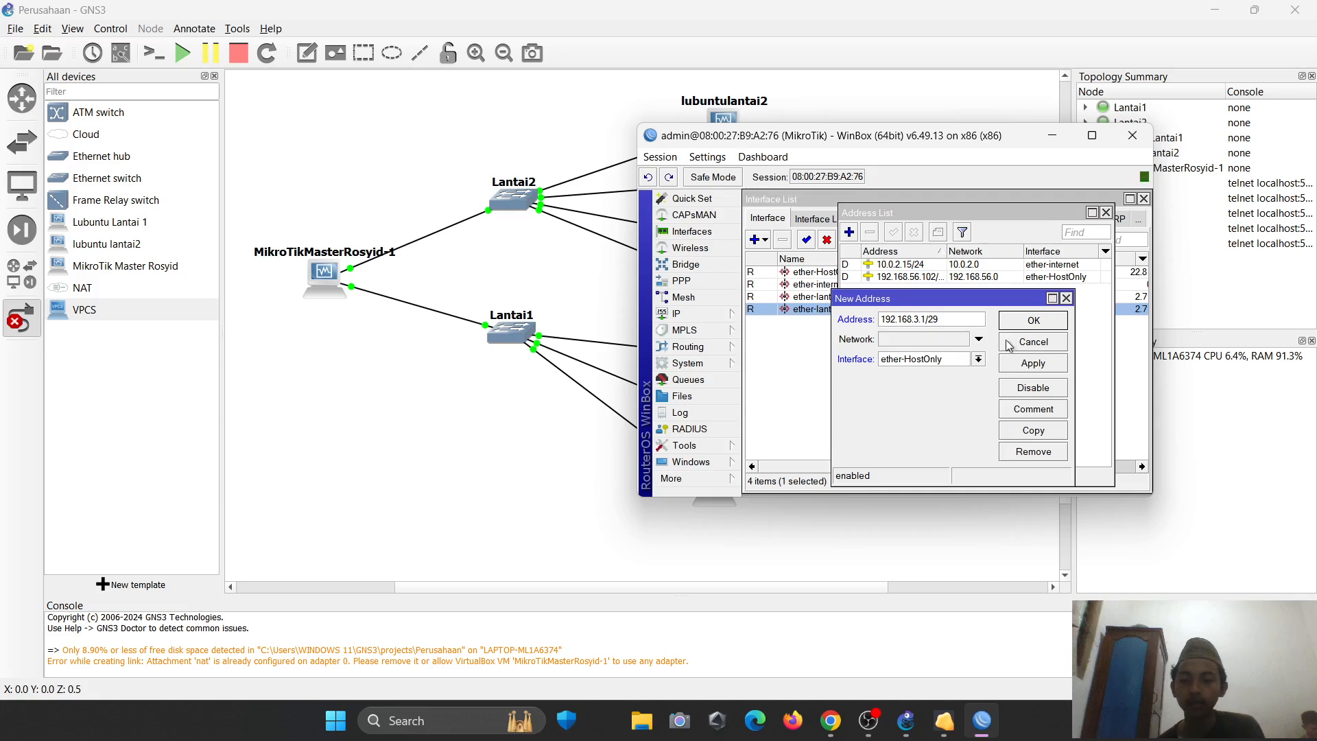
pyautogui.click(978, 359)
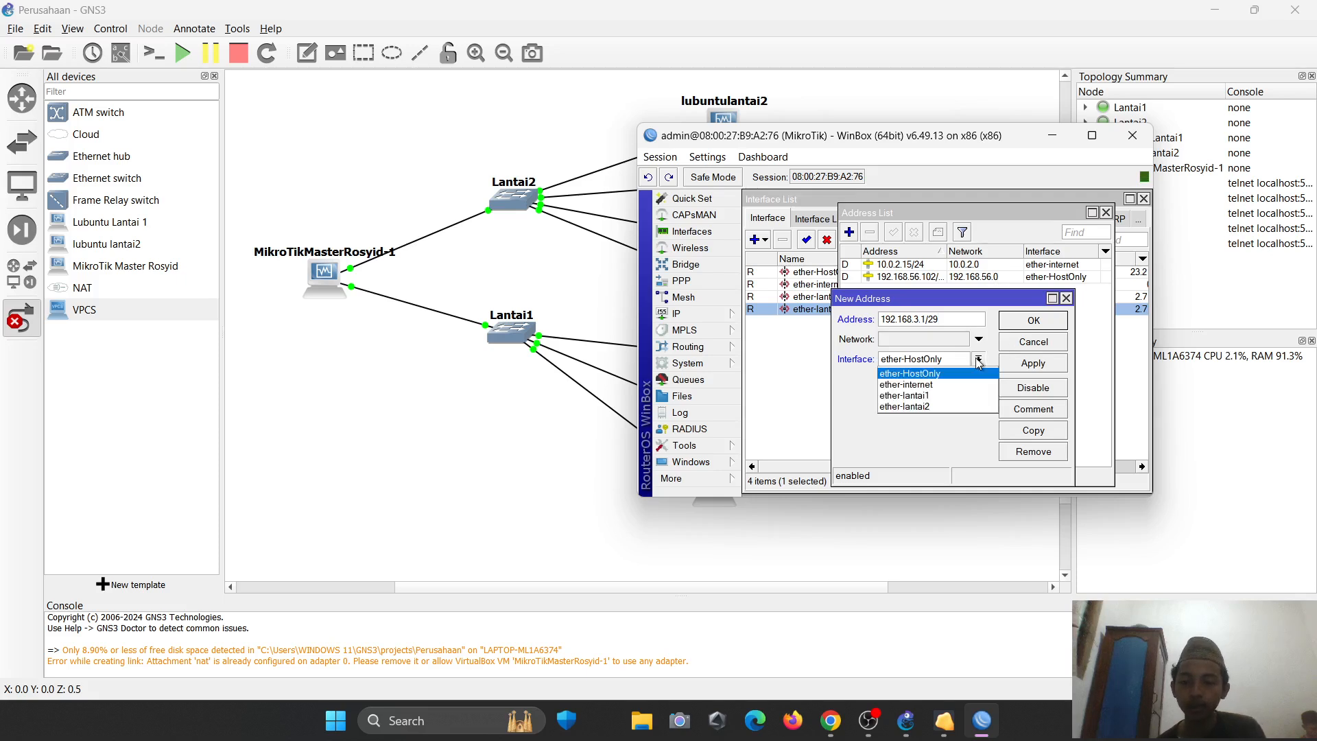
pyautogui.click(921, 398)
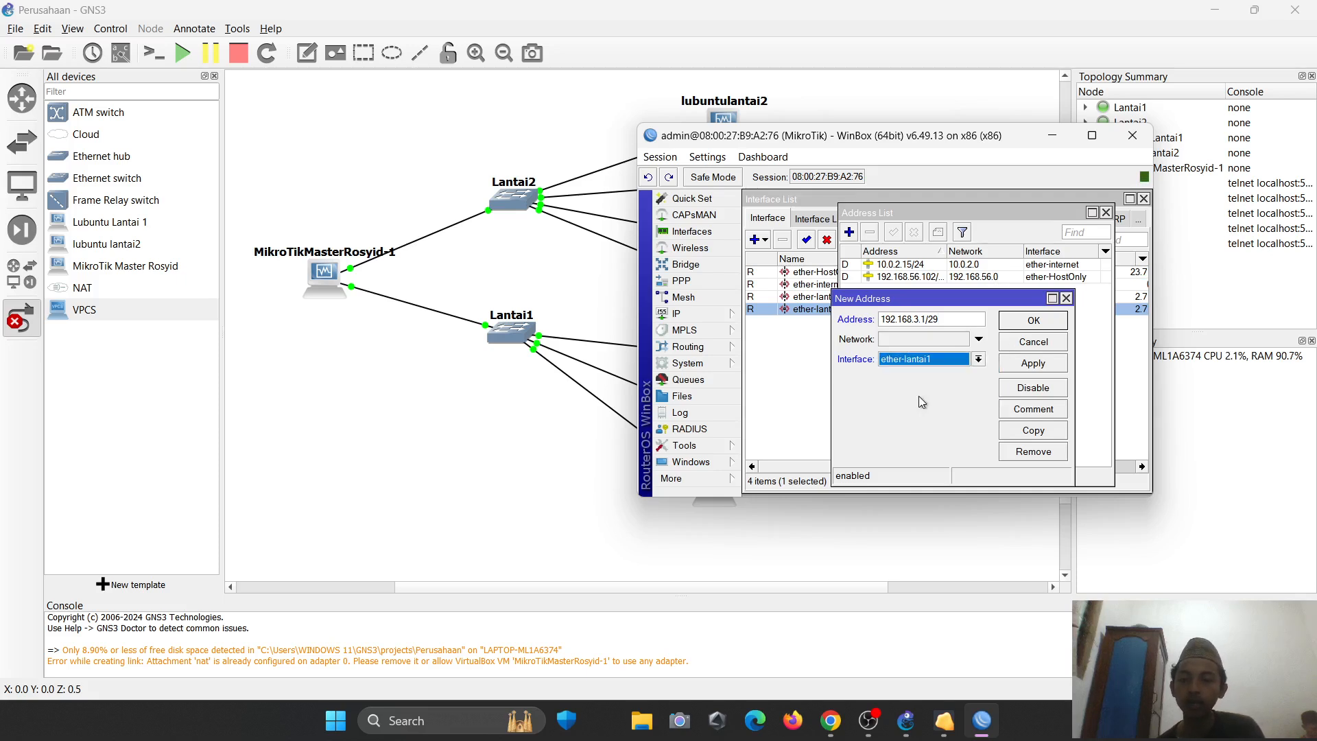
pyautogui.click(980, 360)
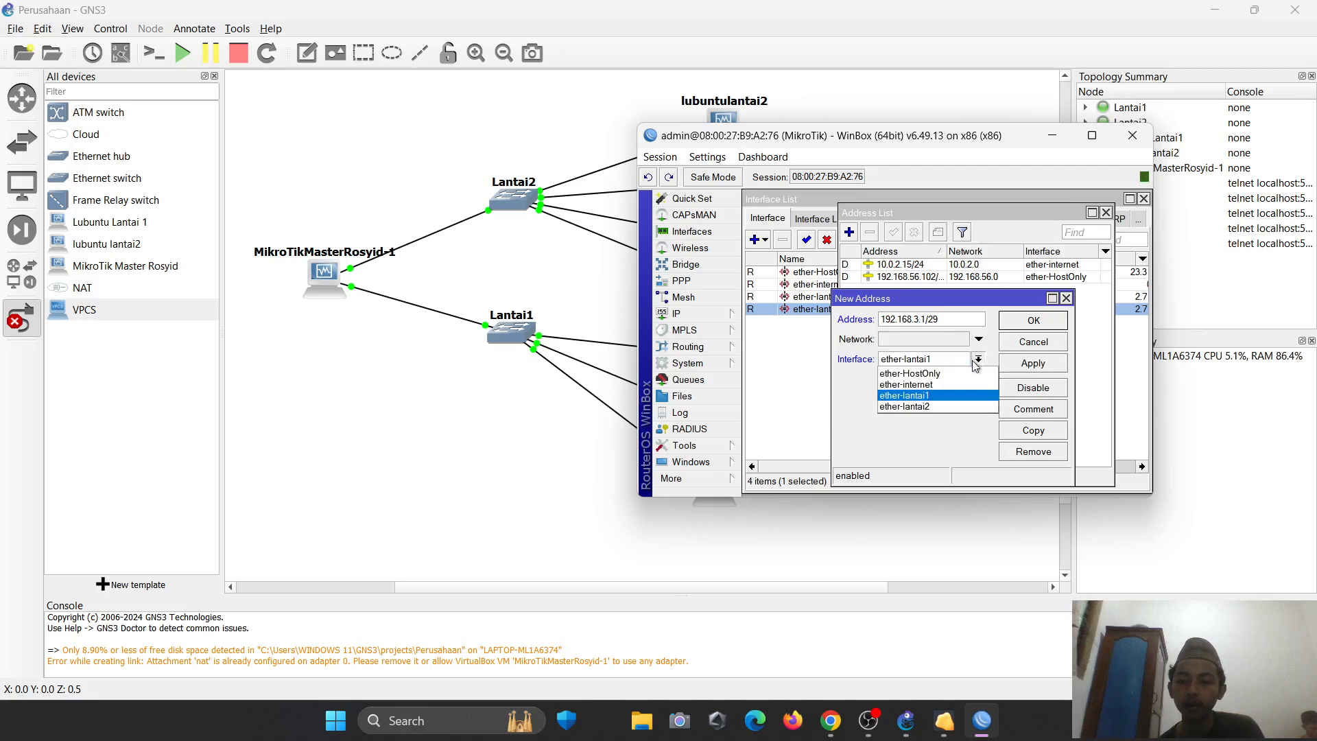
pyautogui.click(920, 396)
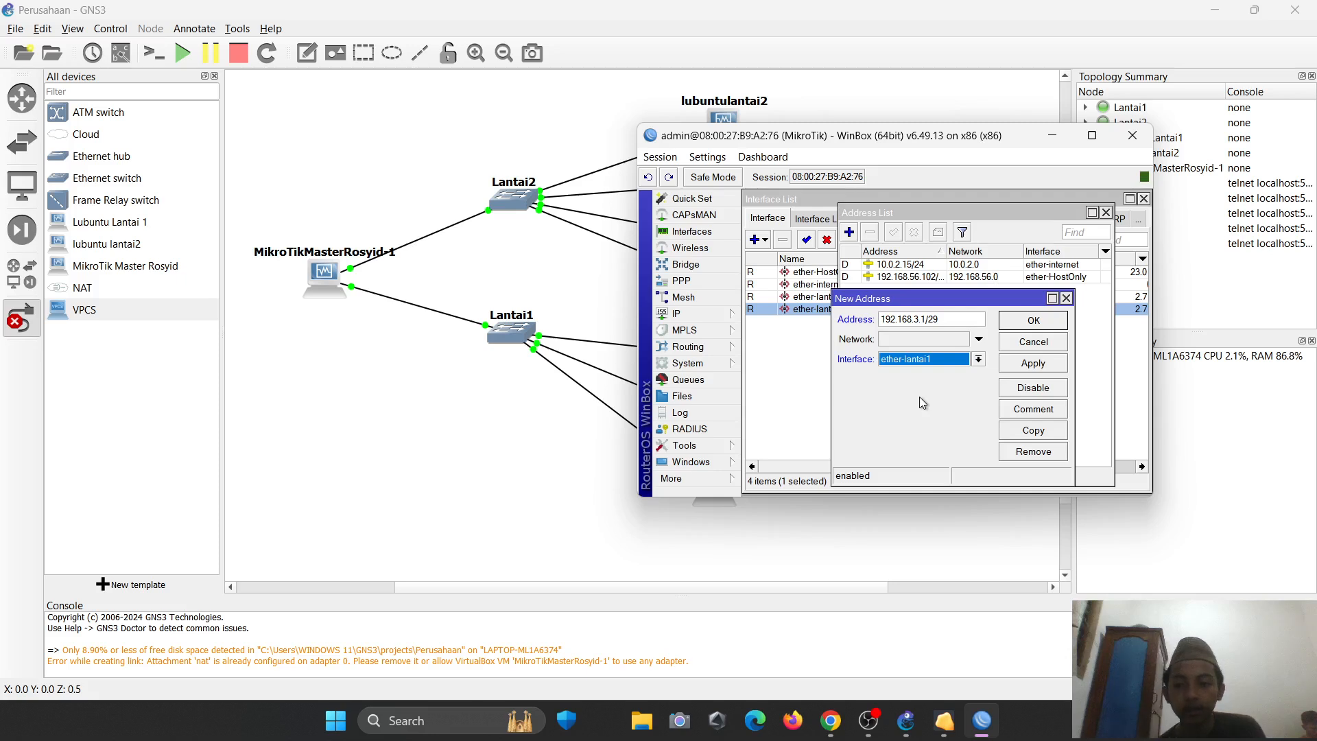
pyautogui.click(1044, 364)
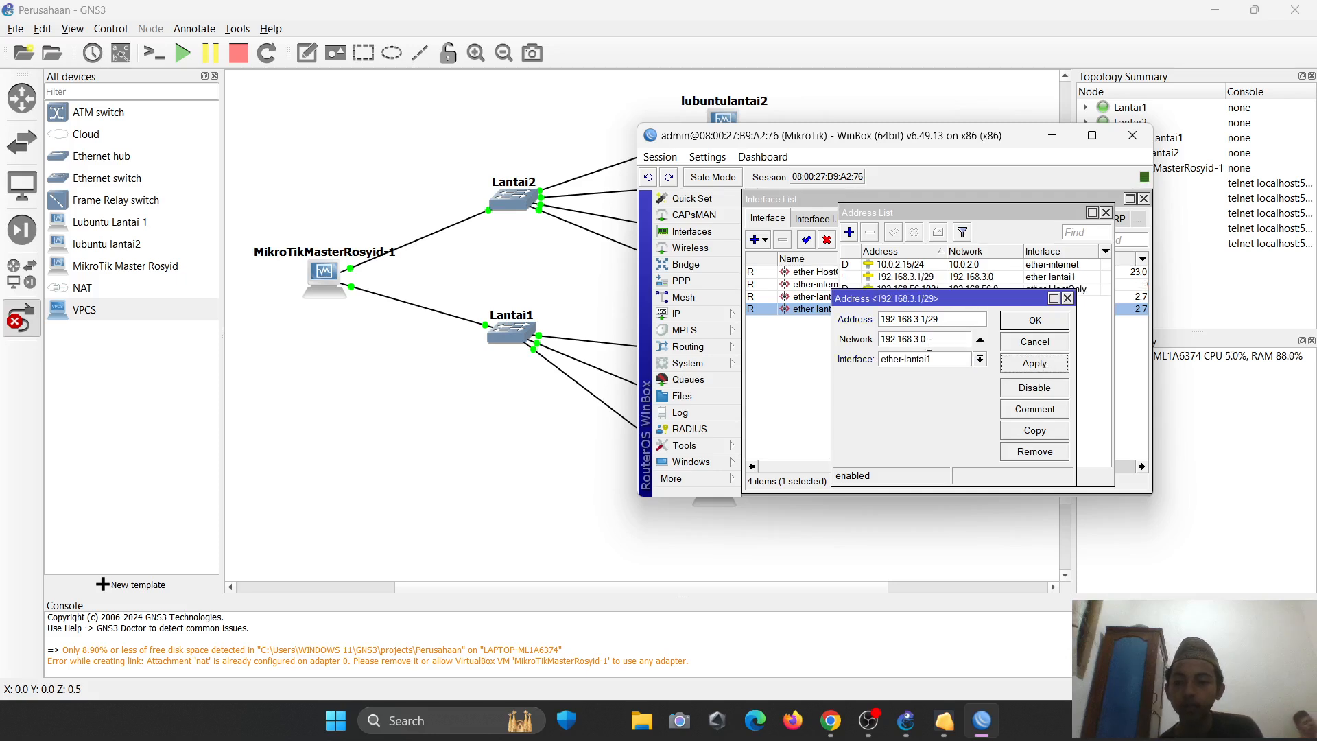
pyautogui.click(1023, 321)
# - Add address 192.168.4.1/29 on ether-lantai2 and close the address list
pyautogui.click(850, 233)
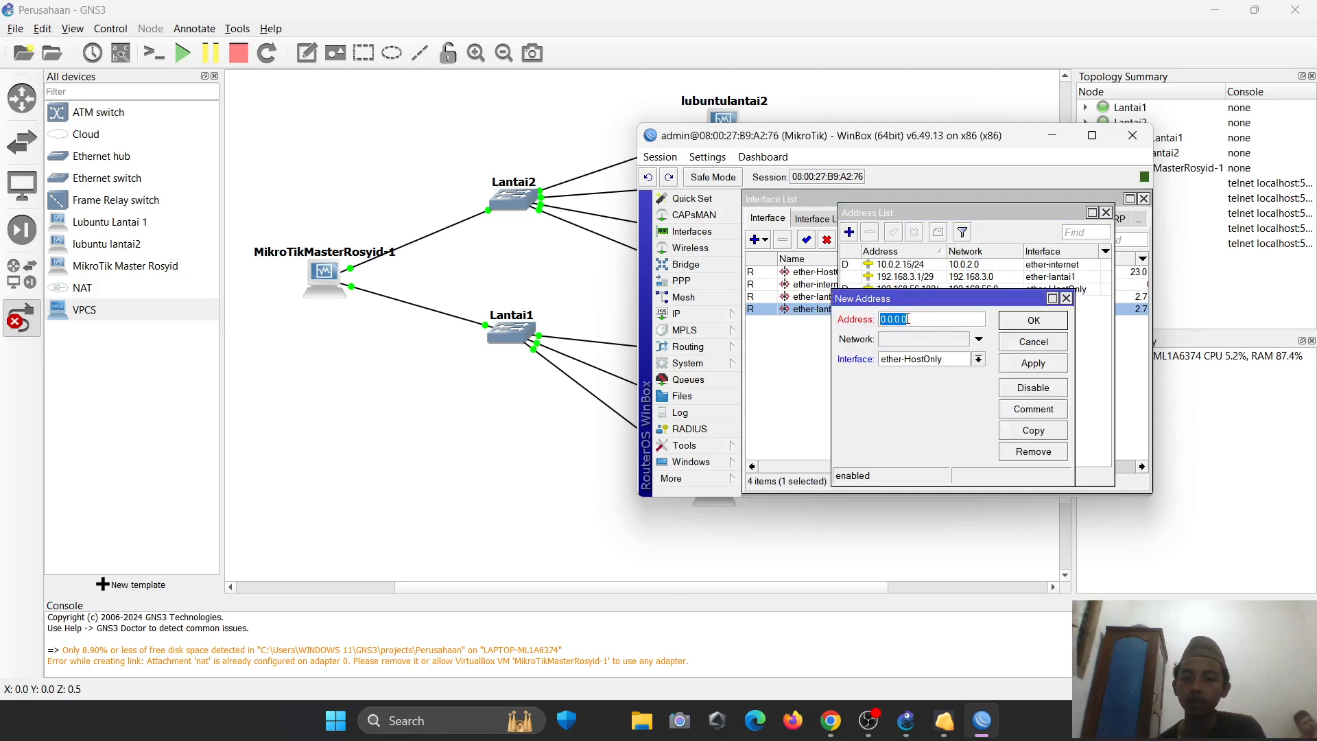
pyautogui.write('192.168')
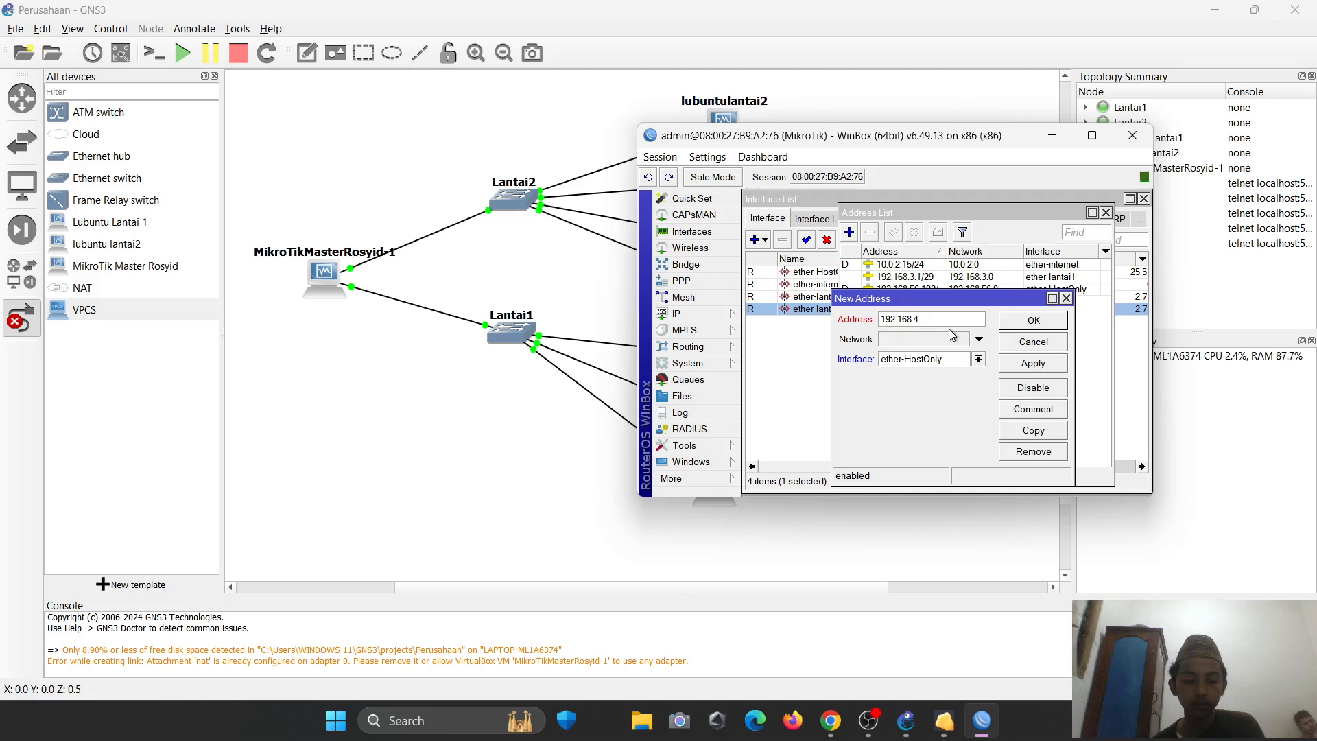
pyautogui.write('.4.1/29')
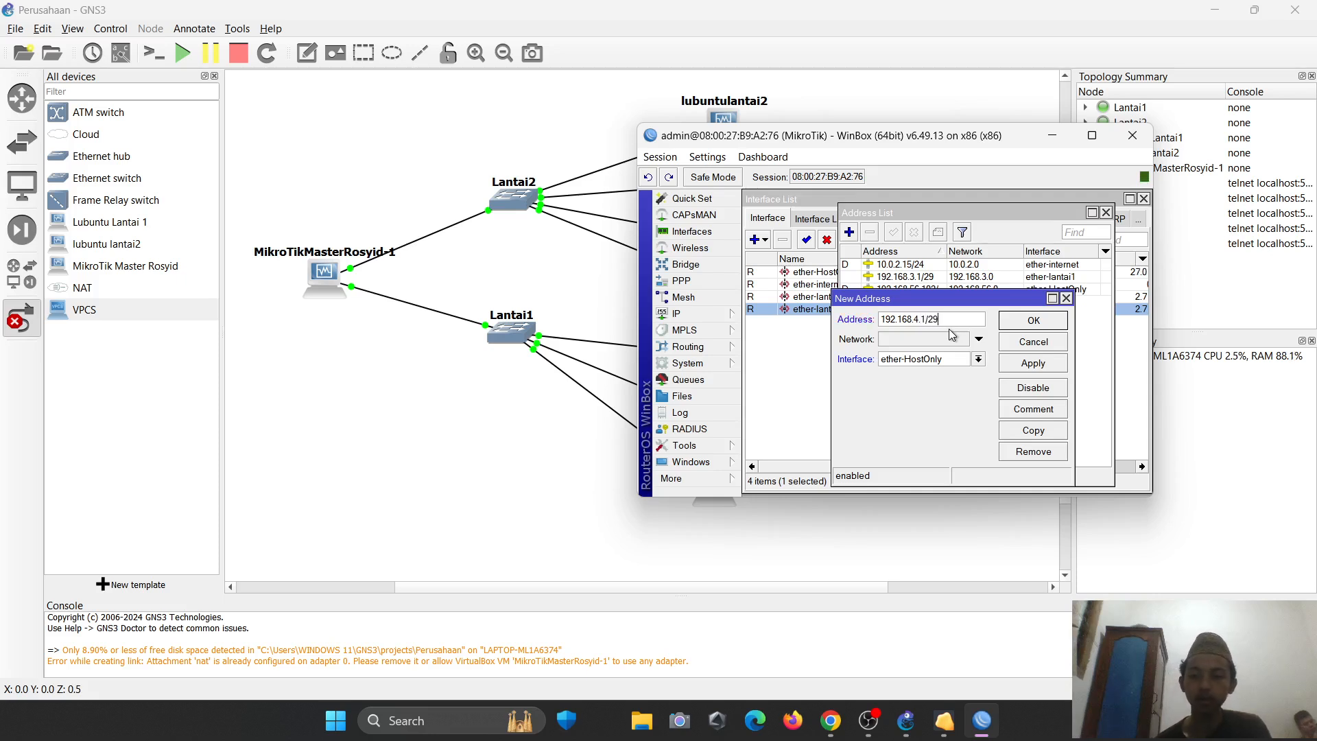
pyautogui.click(978, 359)
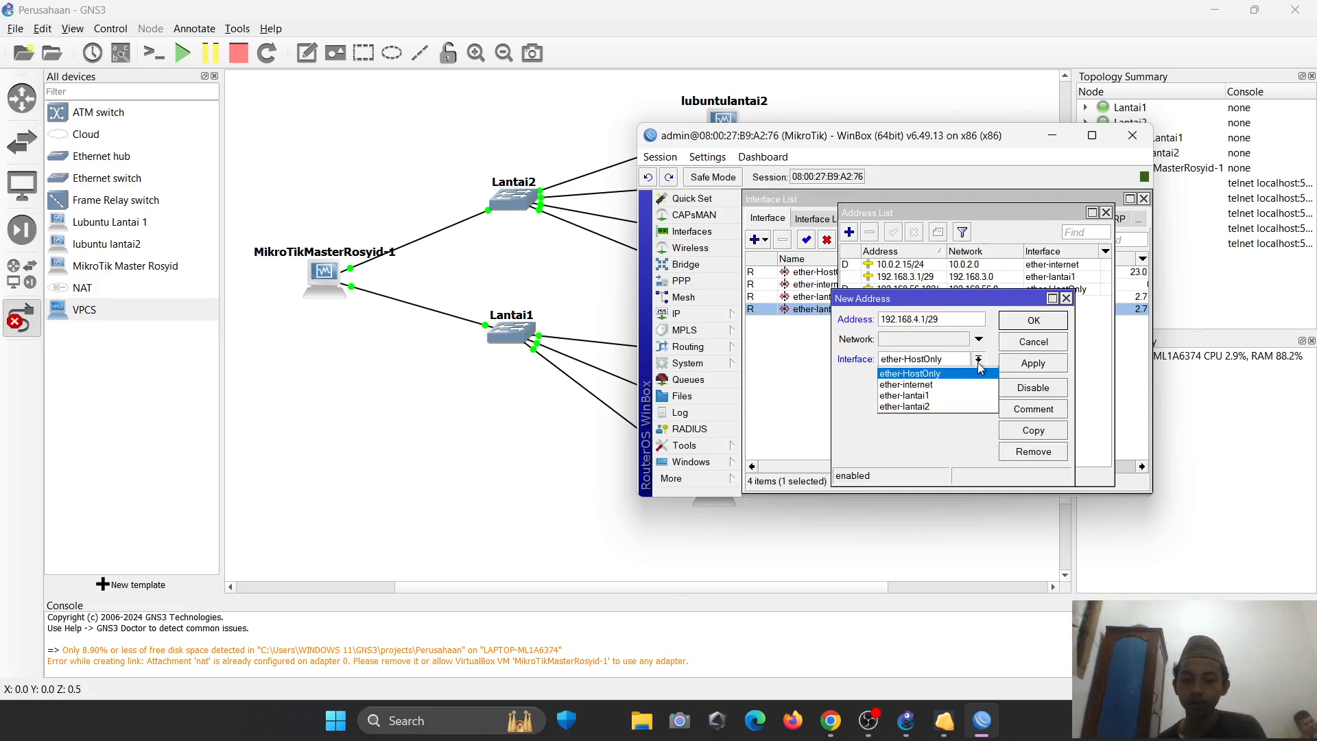
pyautogui.click(948, 406)
pyautogui.click(1035, 364)
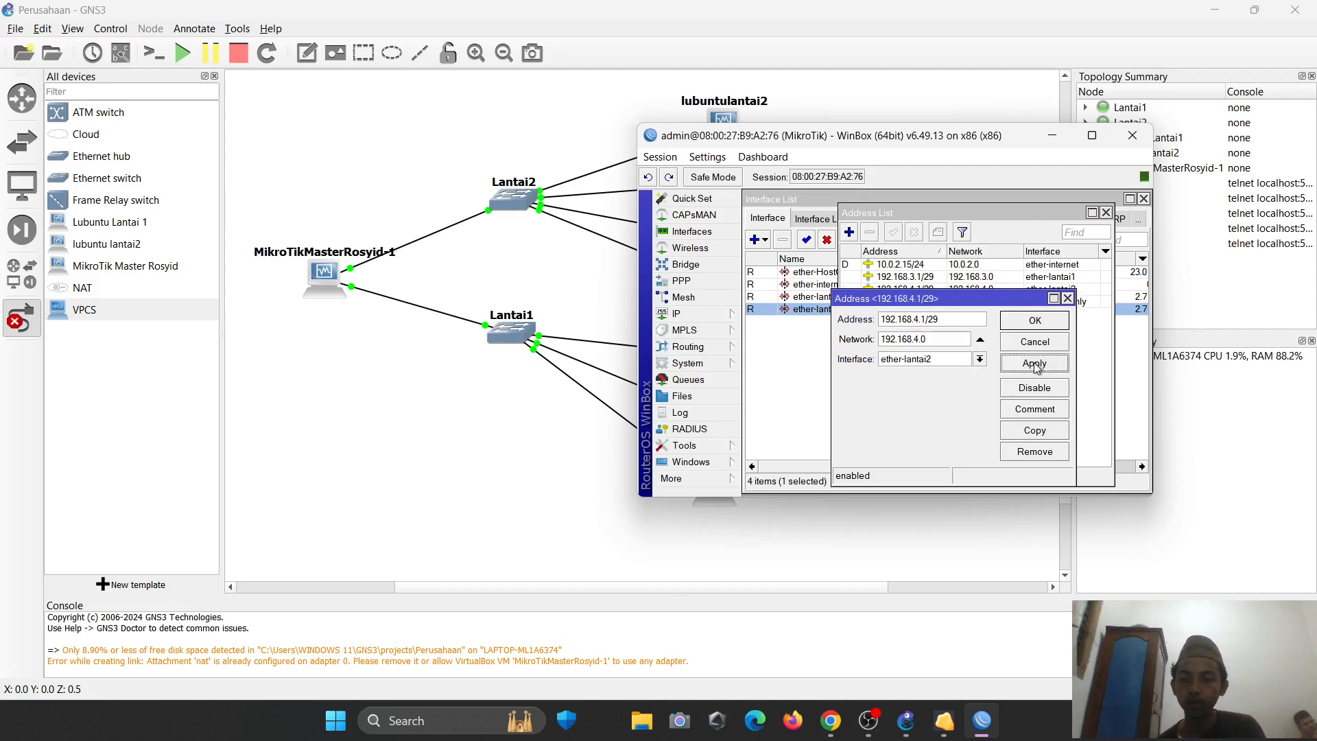
pyautogui.click(1044, 321)
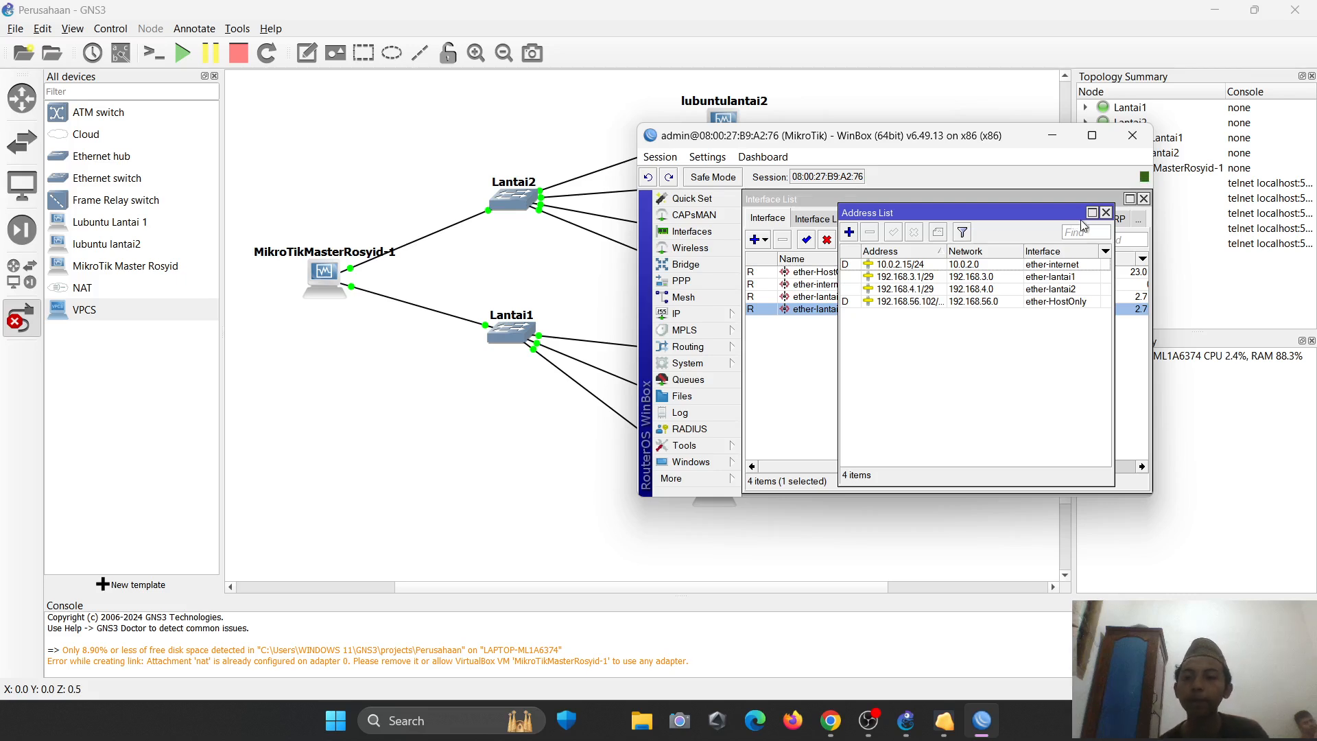
pyautogui.click(1106, 214)
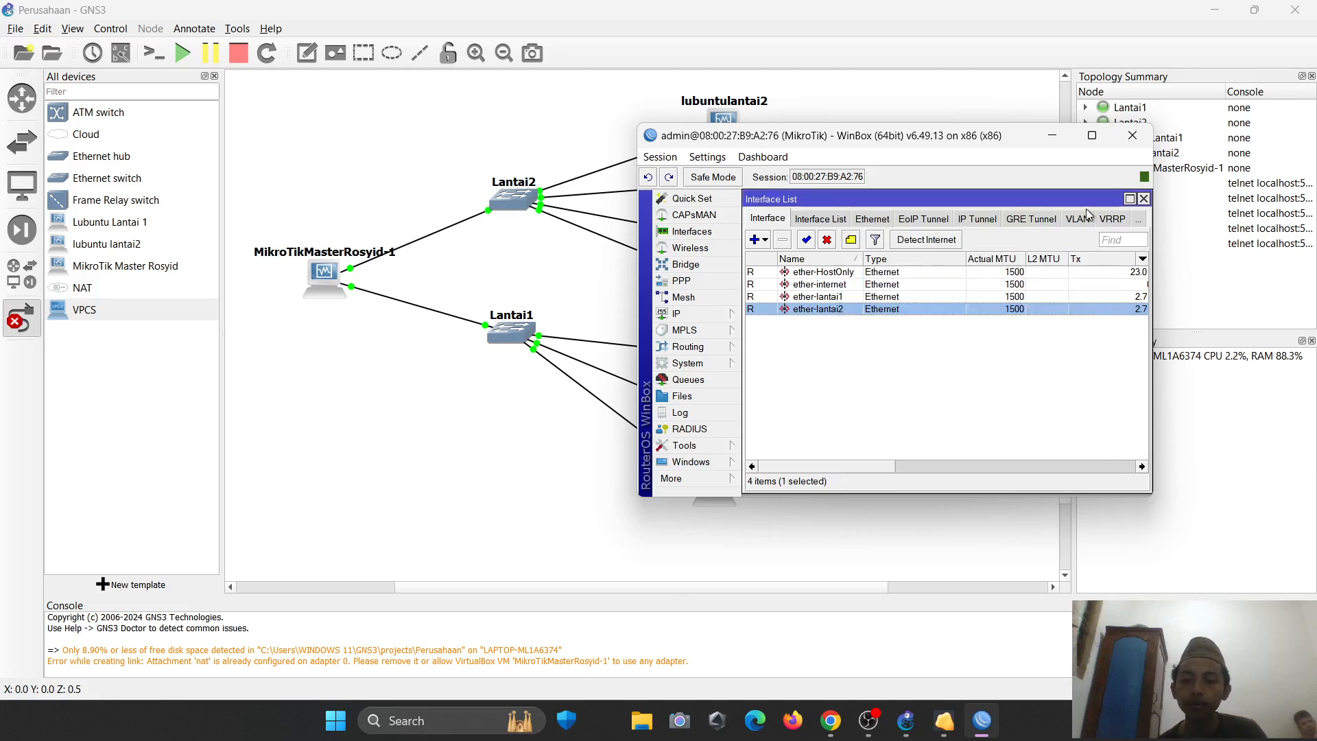
# - Glance at the DHCP steps in the notes, then return to the GNS3 topology
pyautogui.hotkey('alt', 'Tab')
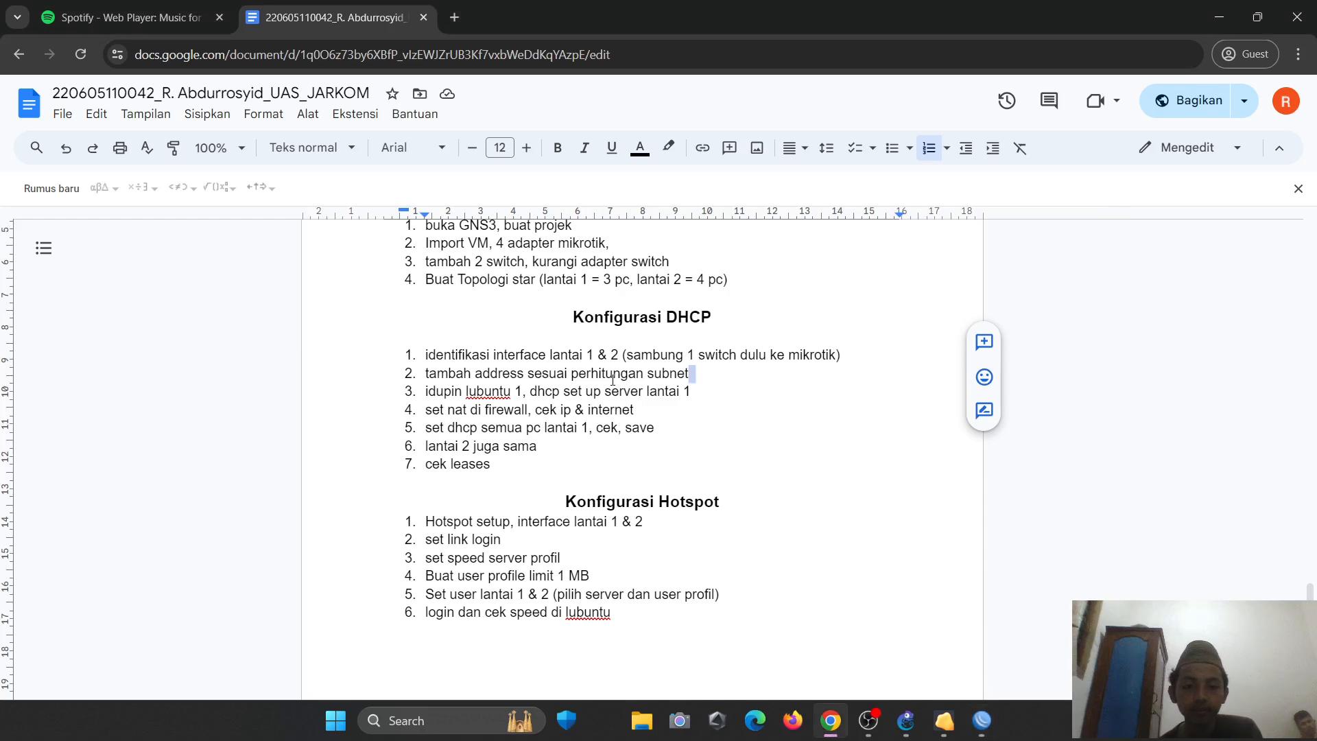
pyautogui.scroll(-1, 612, 381)
pyautogui.scroll(1, 575, 350)
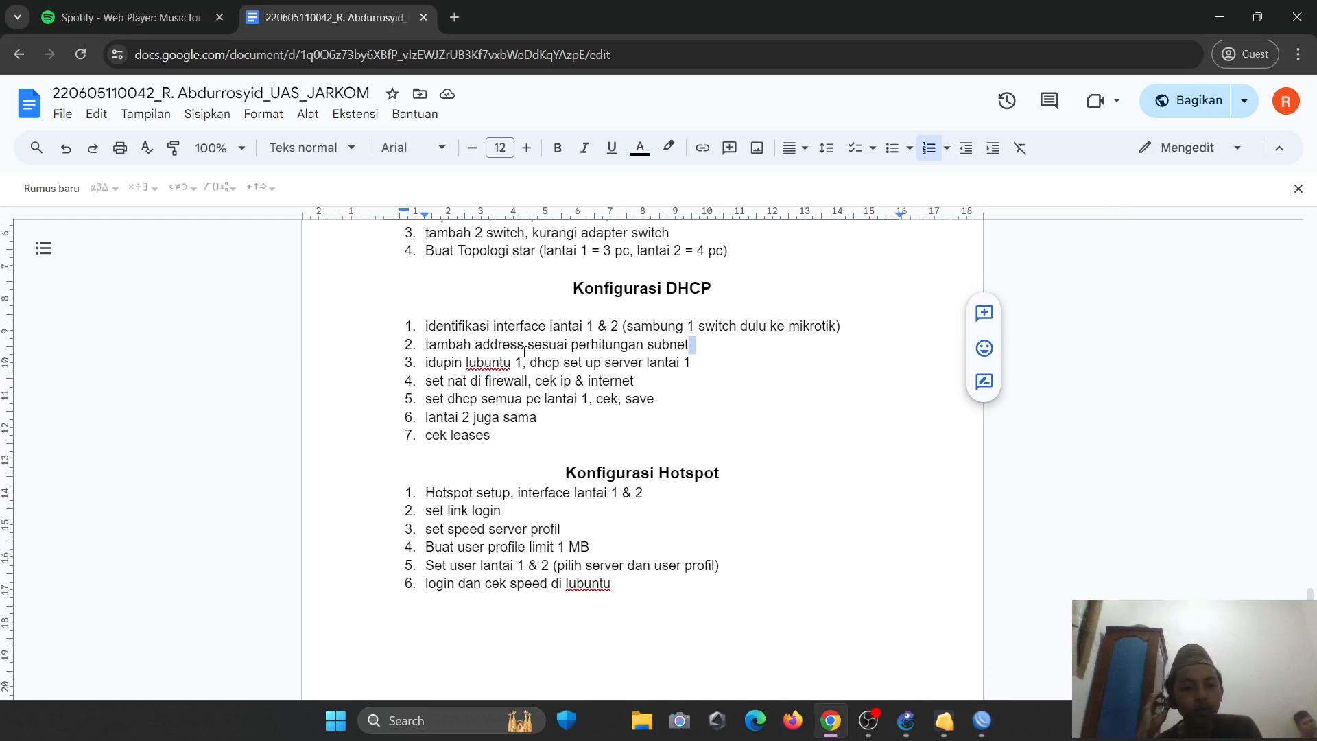
pyautogui.hotkey('alt', 'Tab')
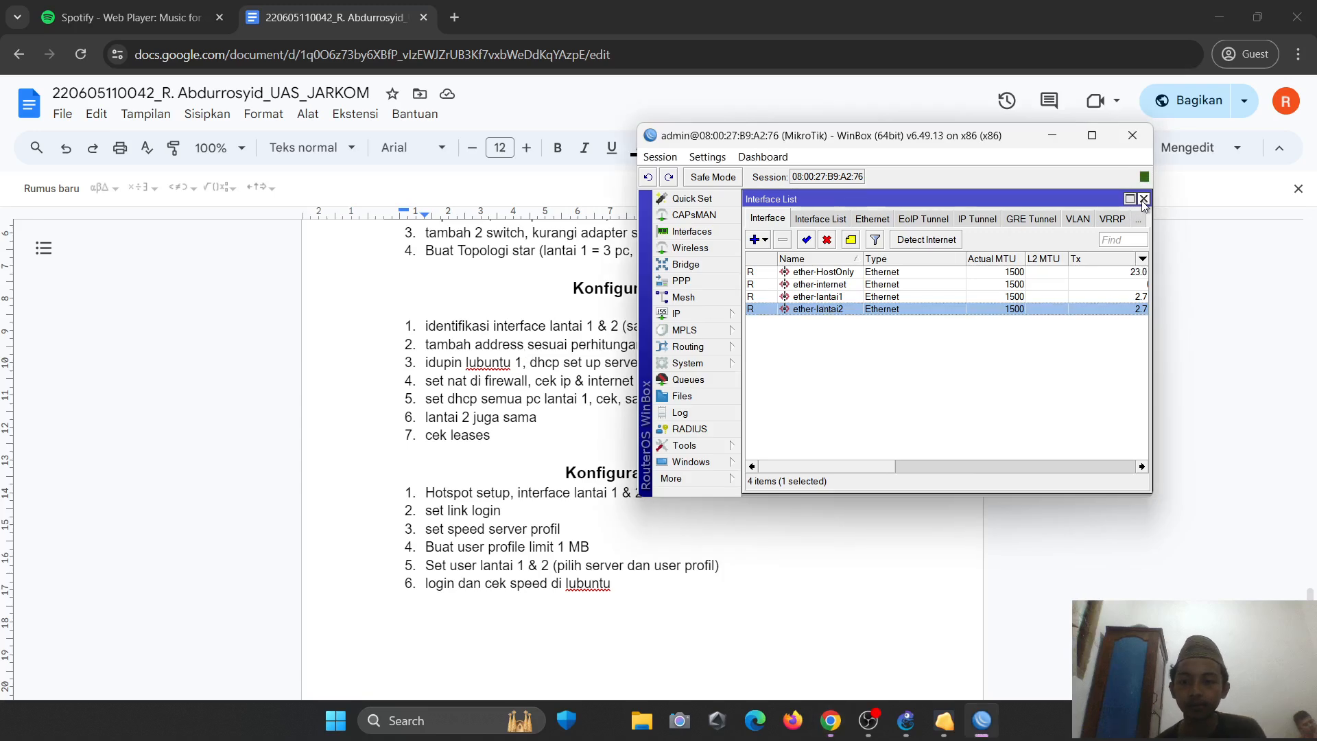
pyautogui.hotkey('alt', 'Tab')
pyautogui.hotkey('alt', 'Tab')
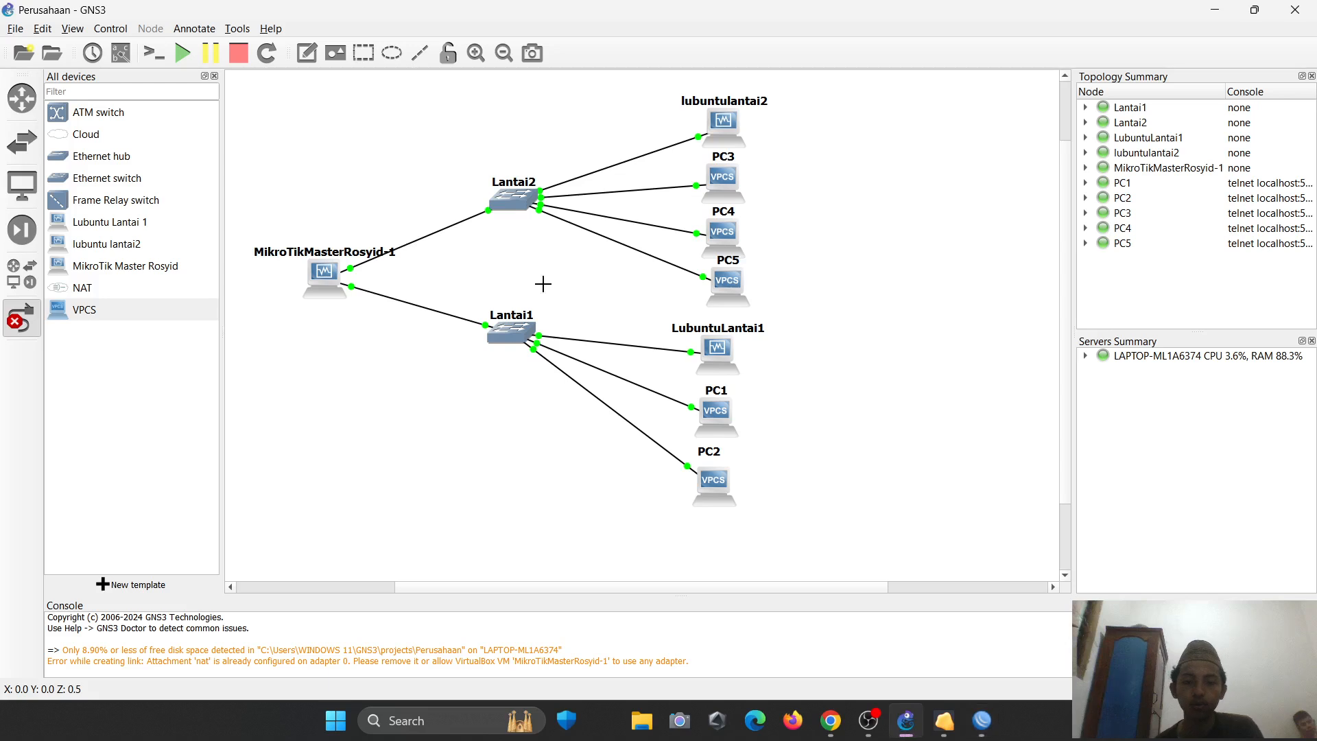
# - Bring up the Lubuntu Lantai 1 VM and dismiss its pointer and keyboard notices
pyautogui.rightClick(719, 354)
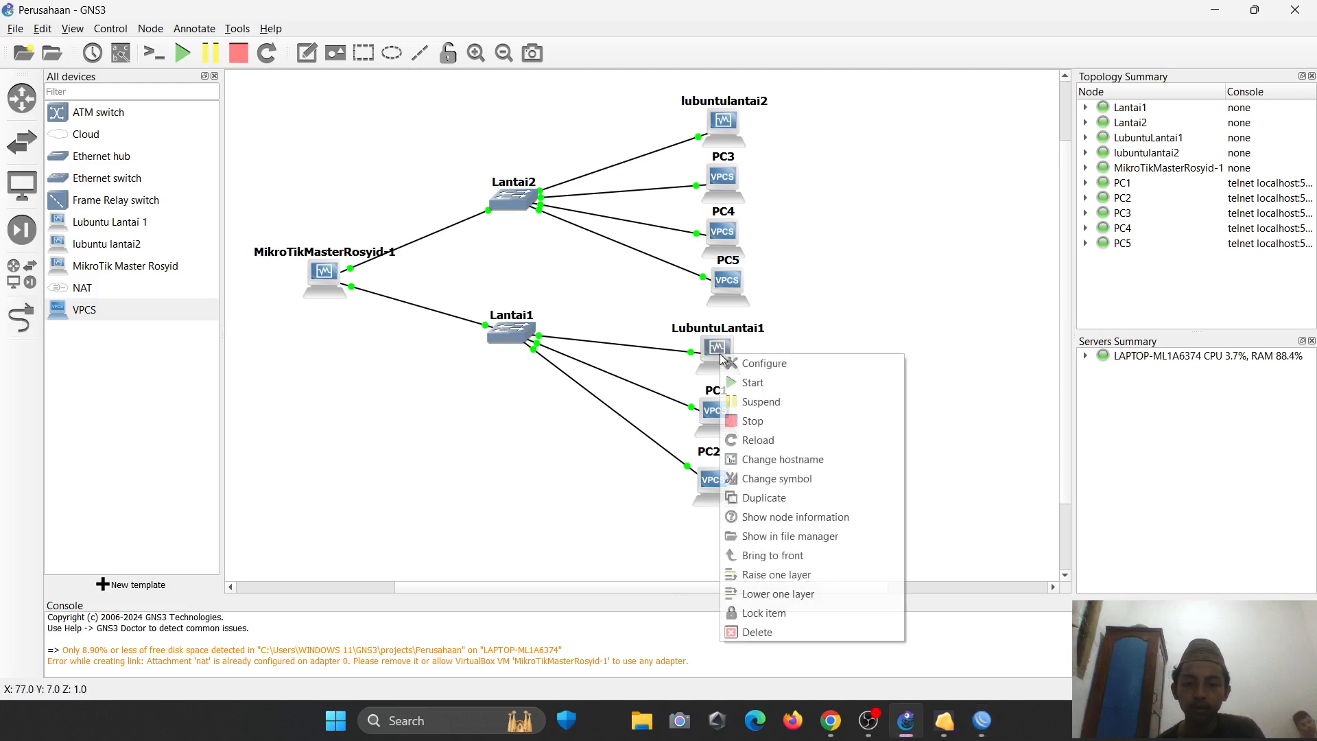
pyautogui.click(639, 319)
pyautogui.moveTo(944, 725)
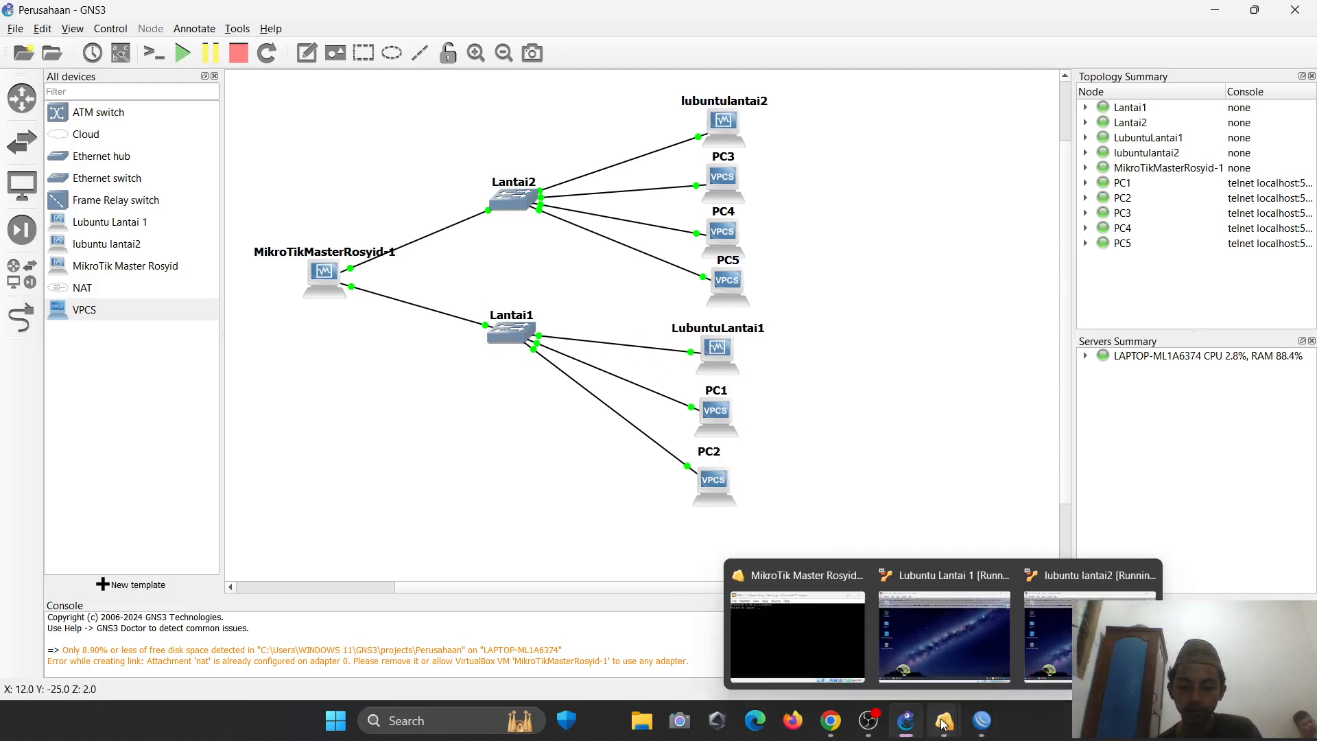
pyautogui.click(929, 631)
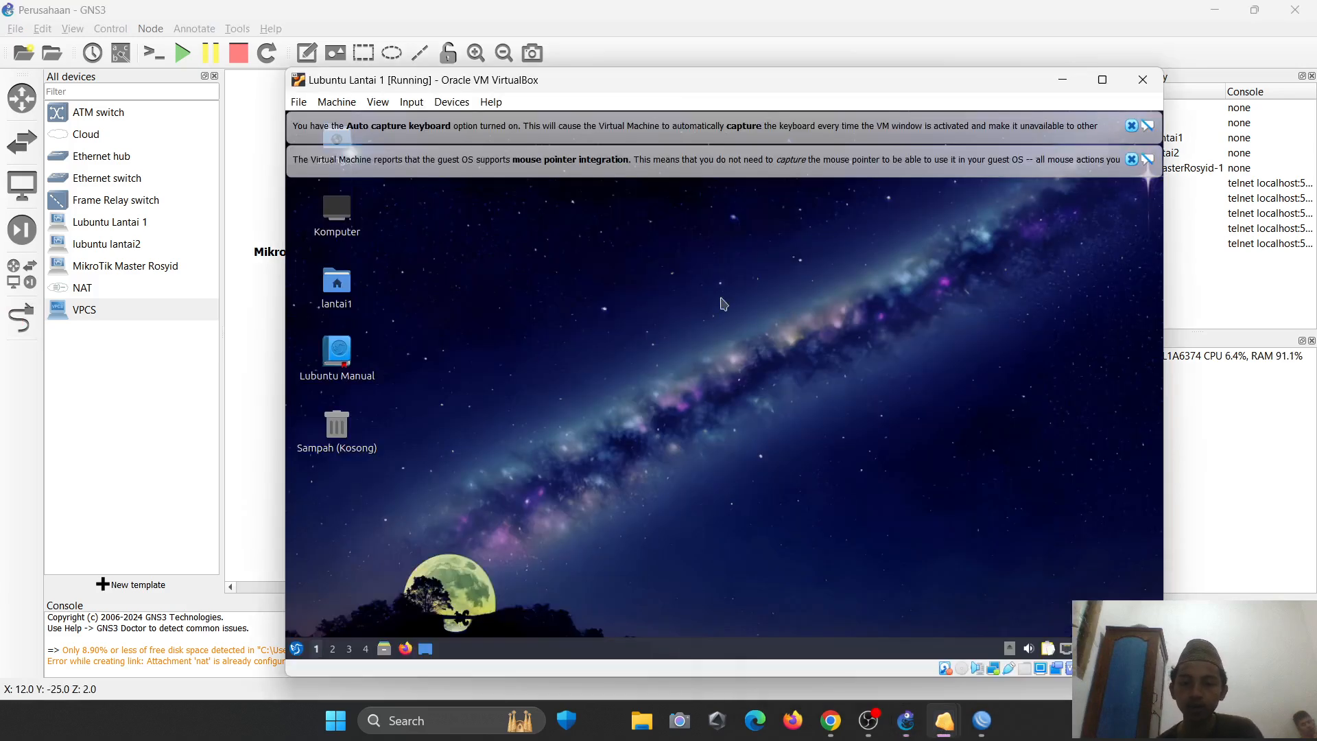
pyautogui.click(1131, 159)
pyautogui.click(1132, 127)
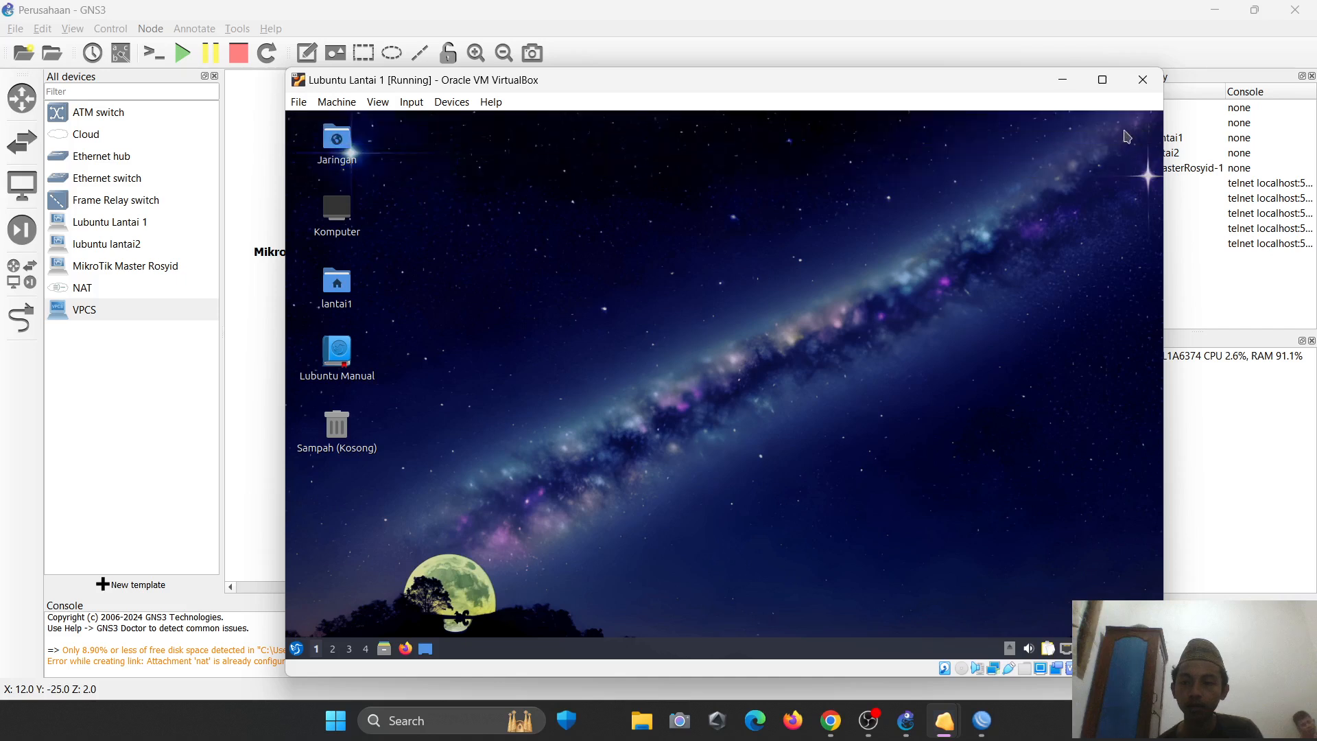
# - Run hostname -I in a Lubuntu terminal, finding no IP address yet
pyautogui.click(298, 648)
pyautogui.moveTo(345, 491)
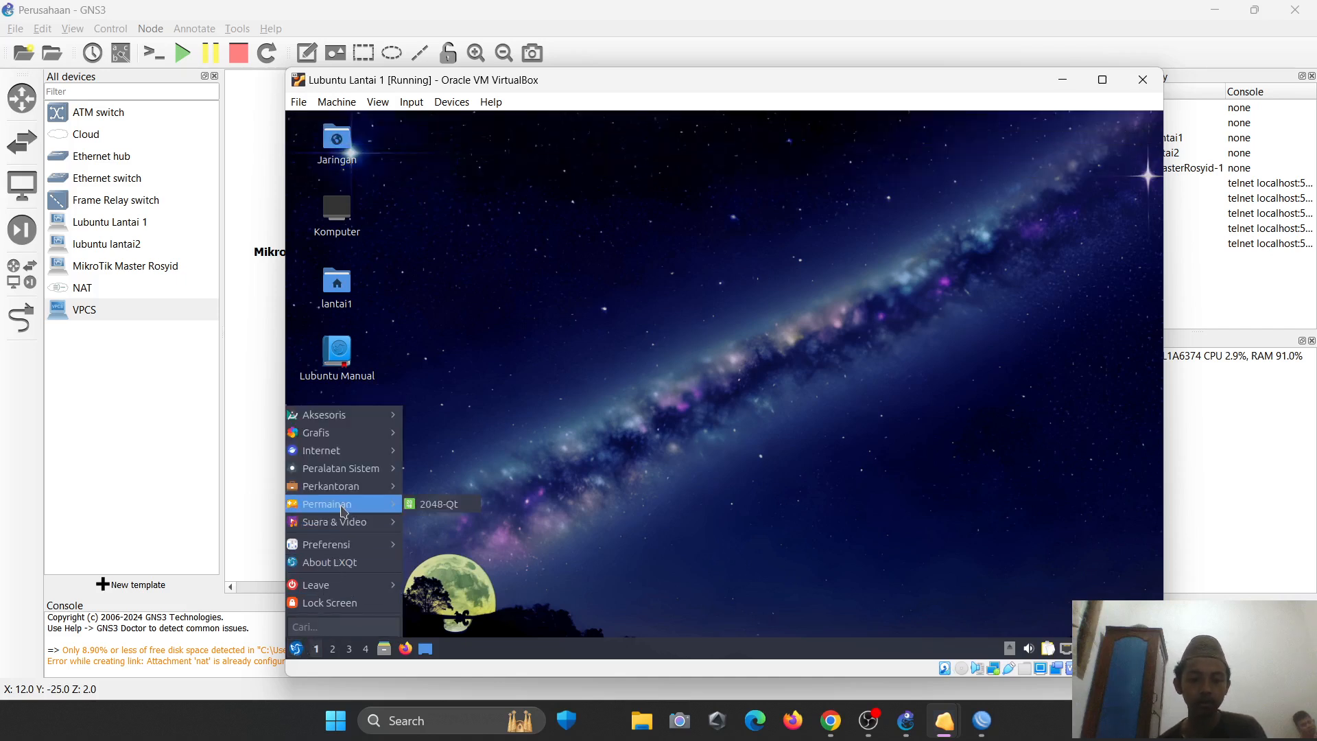
pyautogui.moveTo(374, 469)
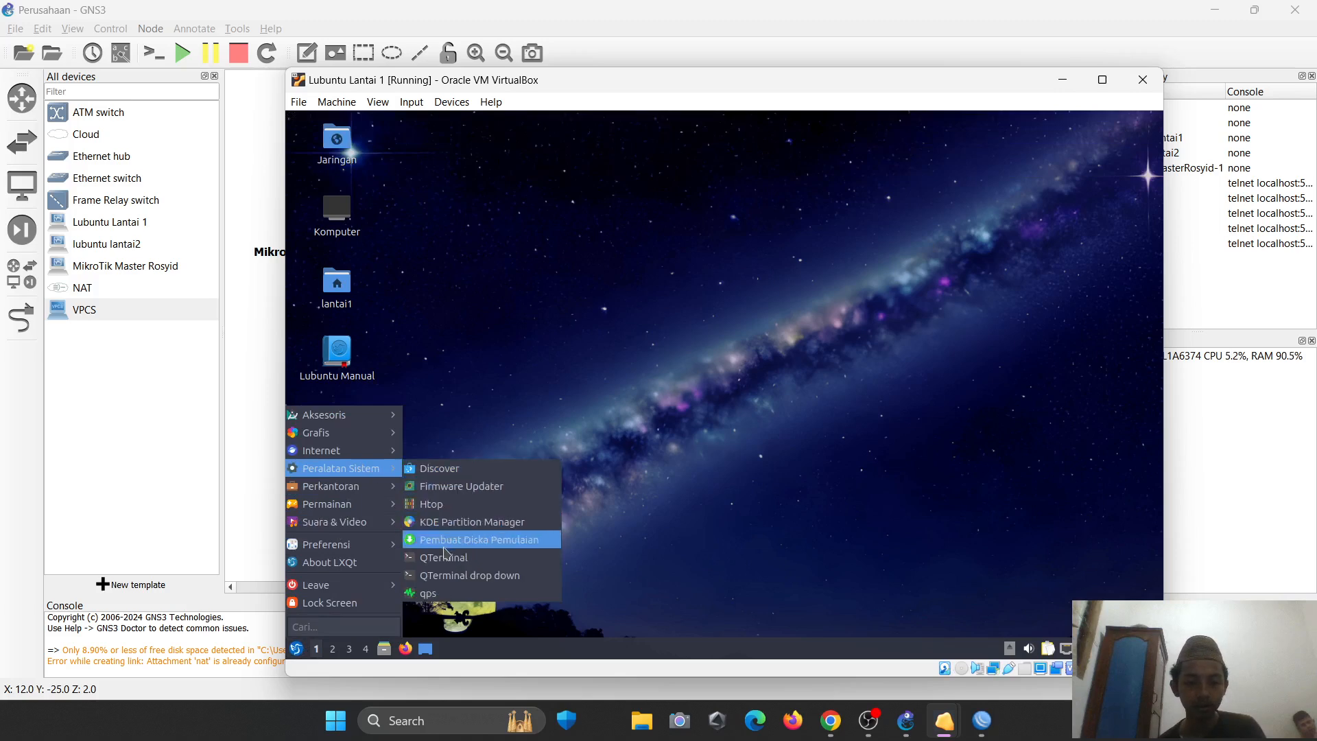
pyautogui.click(442, 566)
pyautogui.write('host')
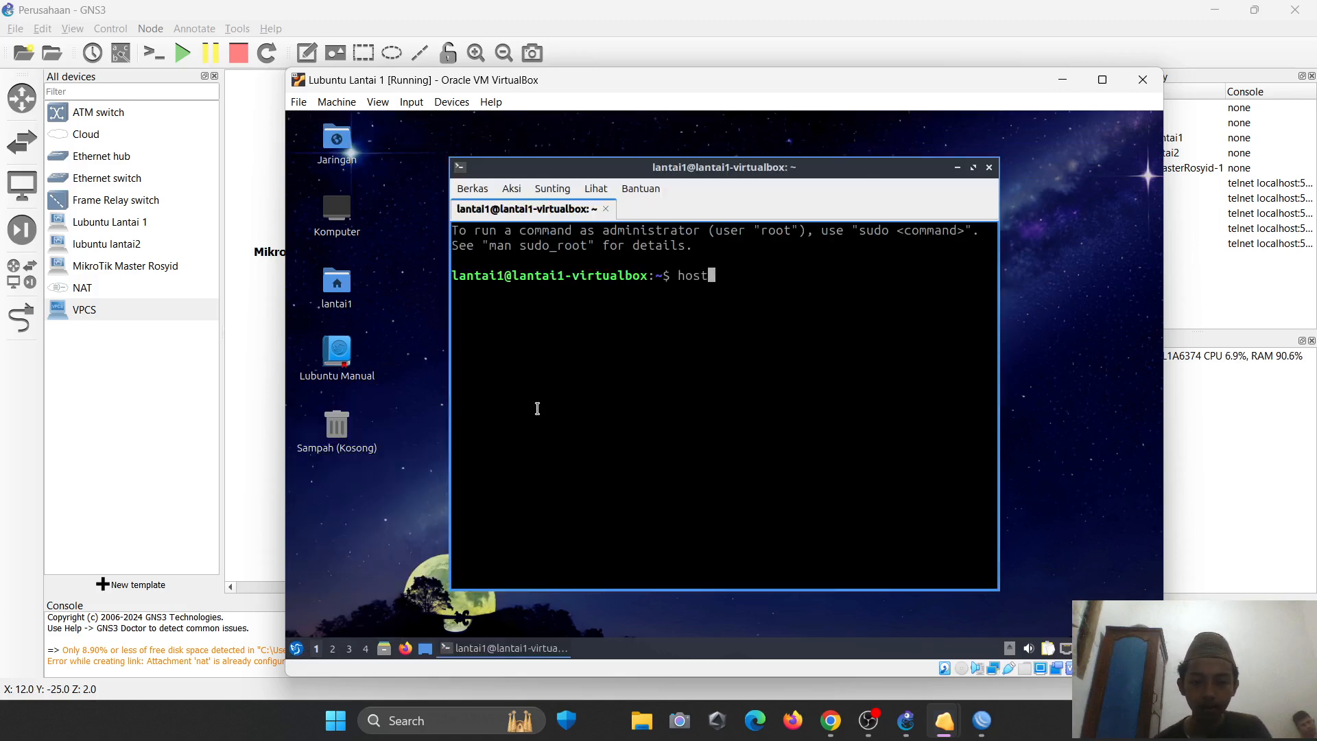
pyautogui.write('name -I')
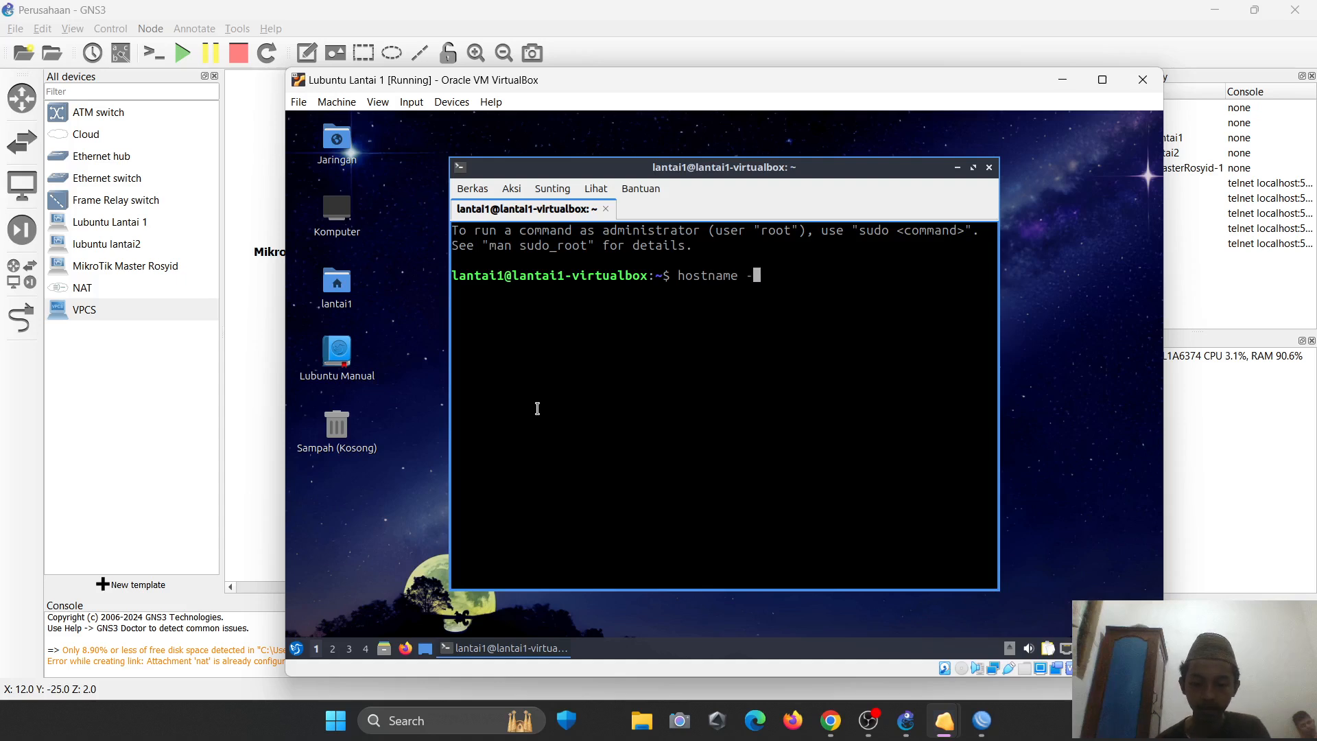
pyautogui.press('Return')
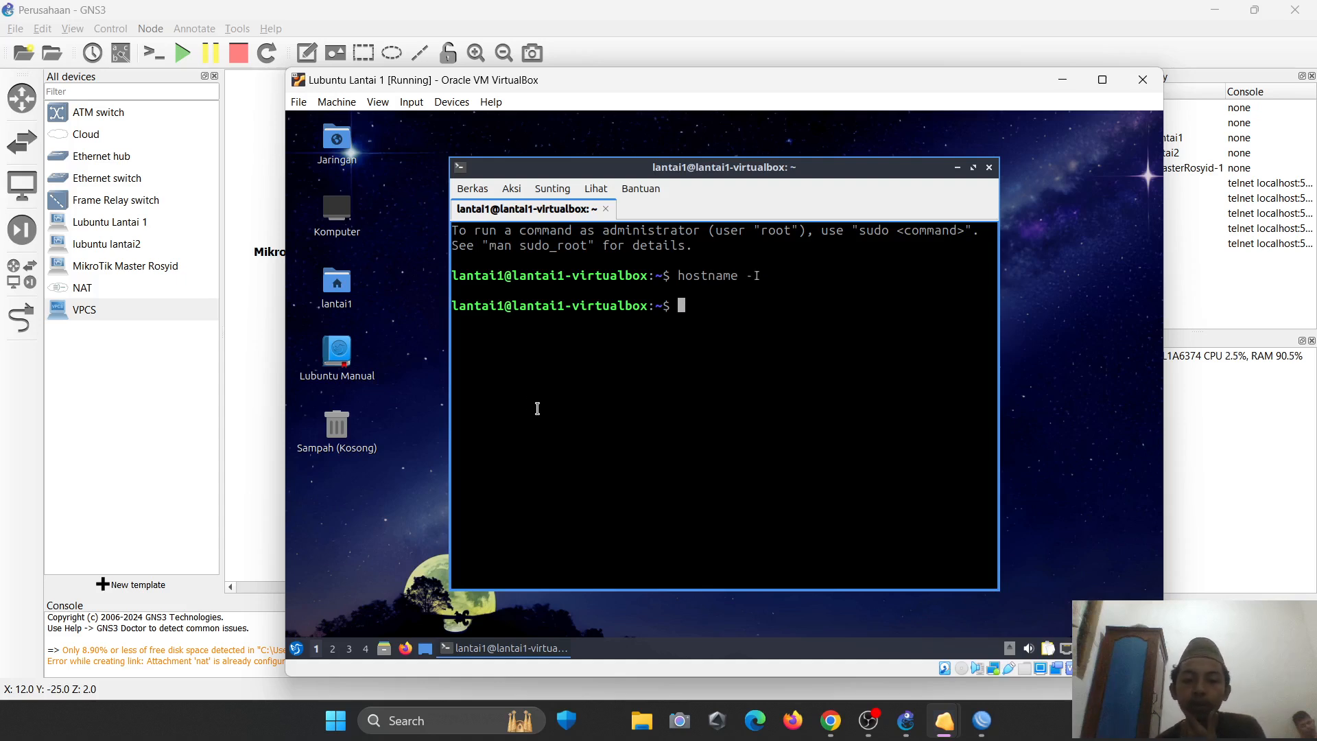
pyautogui.click(430, 358)
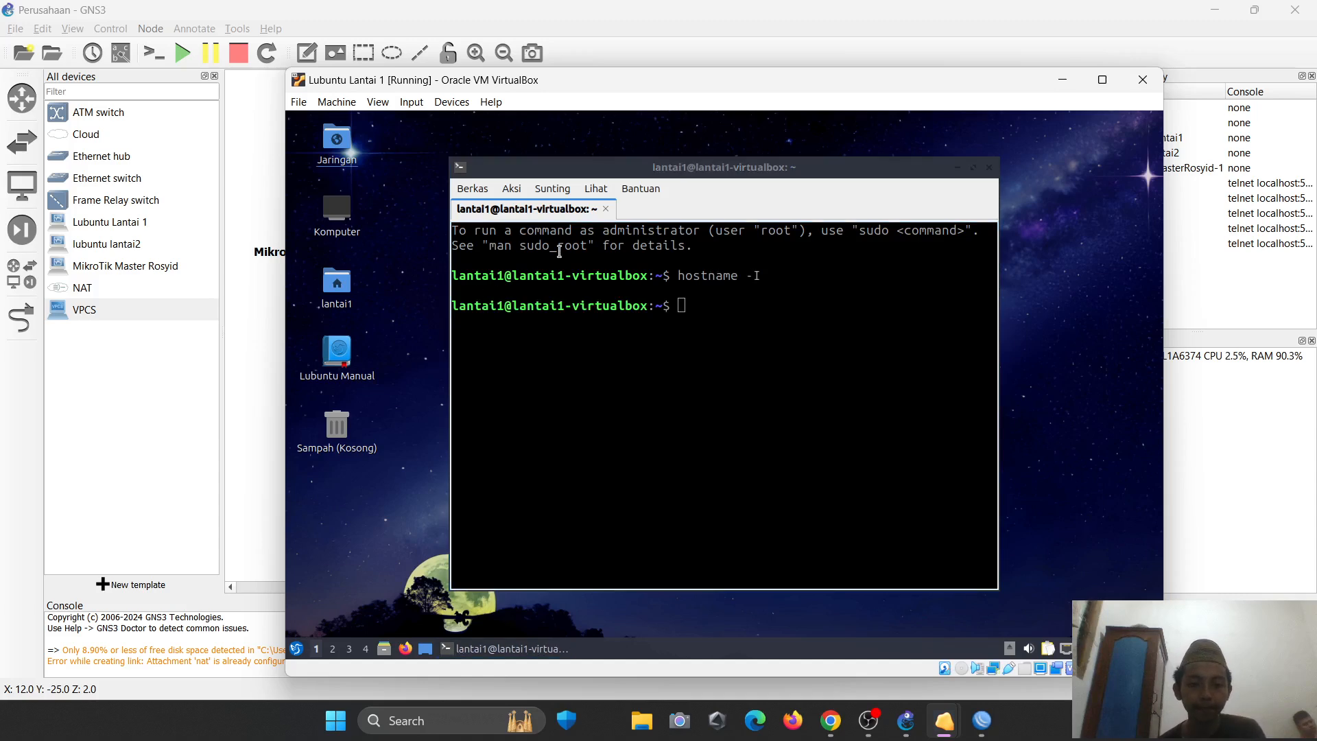
pyautogui.hotkey('alt', 'Tab')
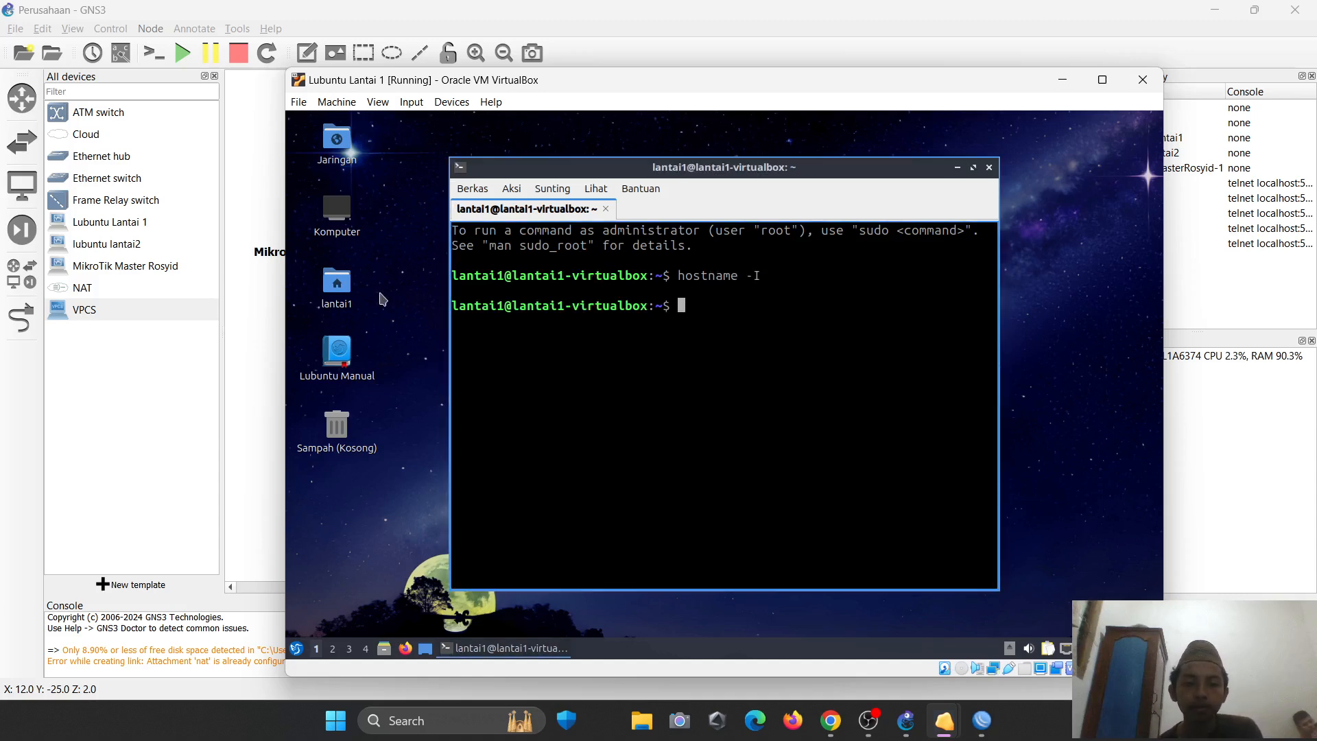
pyautogui.click(235, 363)
pyautogui.hotkey('alt', 'Tab')
pyautogui.hotkey('alt', 'Tab')
pyautogui.hotkey('alt', 'Tab')
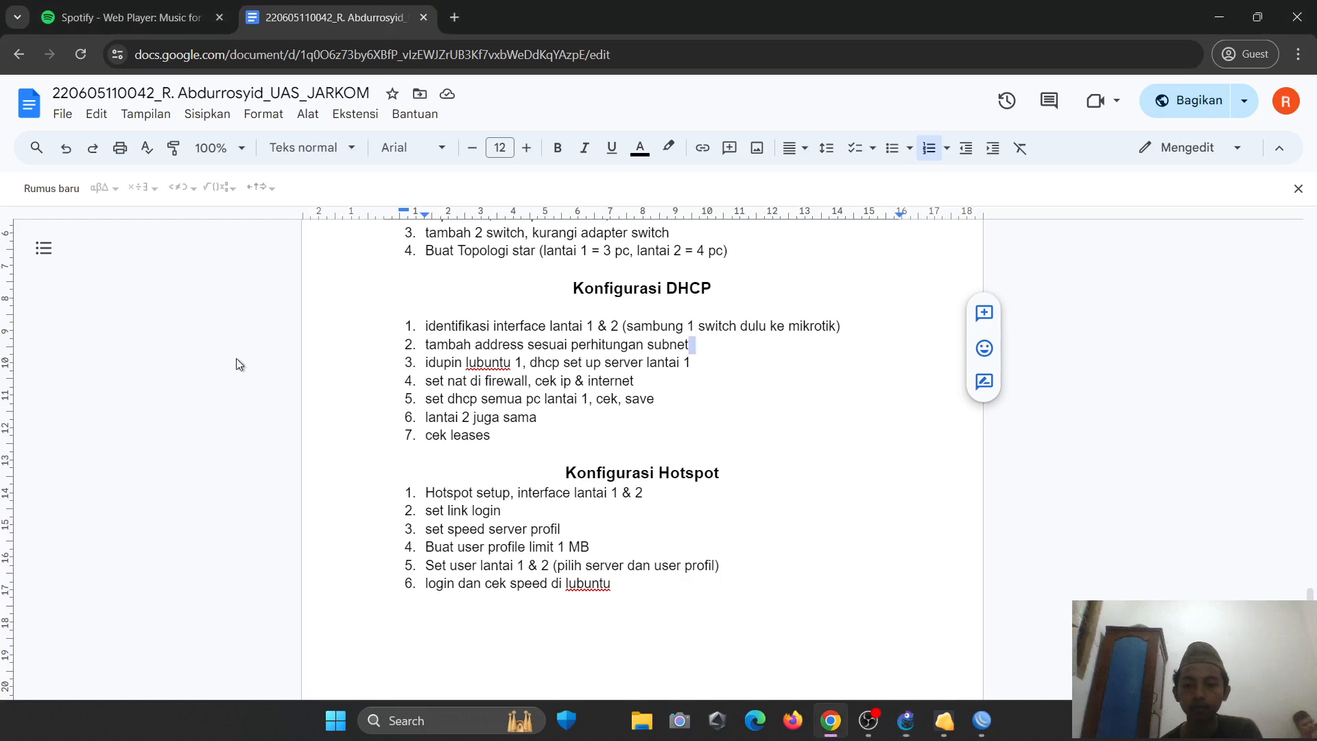
# - Start the DHCP Setup wizard under IP > DHCP Server on ether-lantai1
pyautogui.scroll(-1, 355, 372)
pyautogui.hotkey('alt', 'Tab')
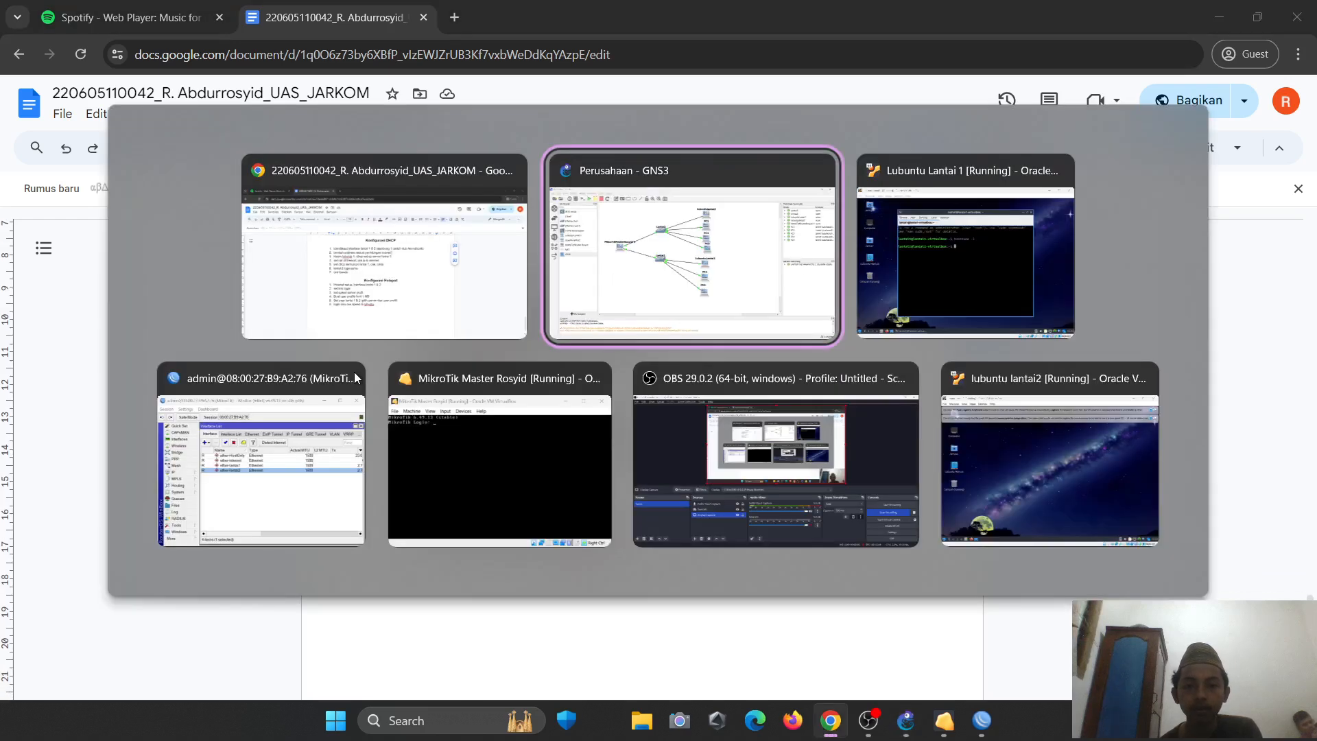
pyautogui.hotkey('alt', 'Tab')
pyautogui.hotkey('alt', 'Tab')
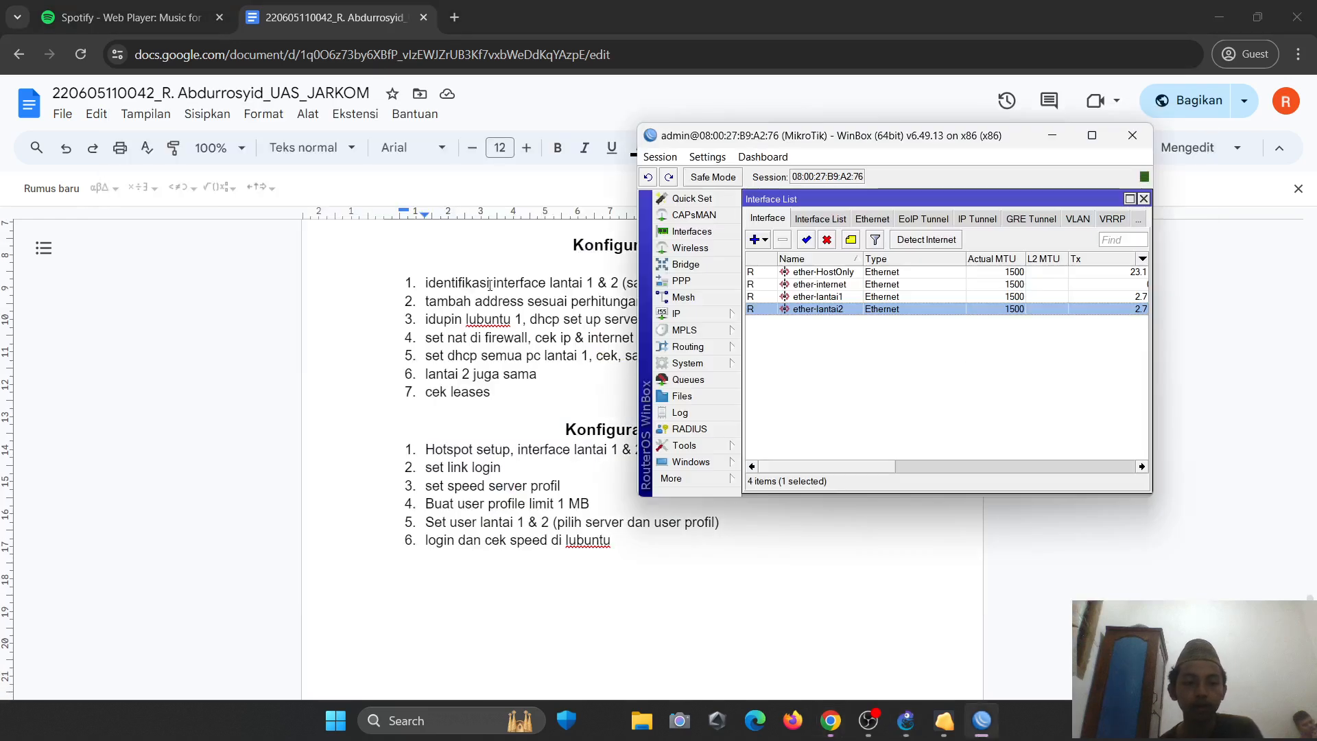
pyautogui.click(696, 313)
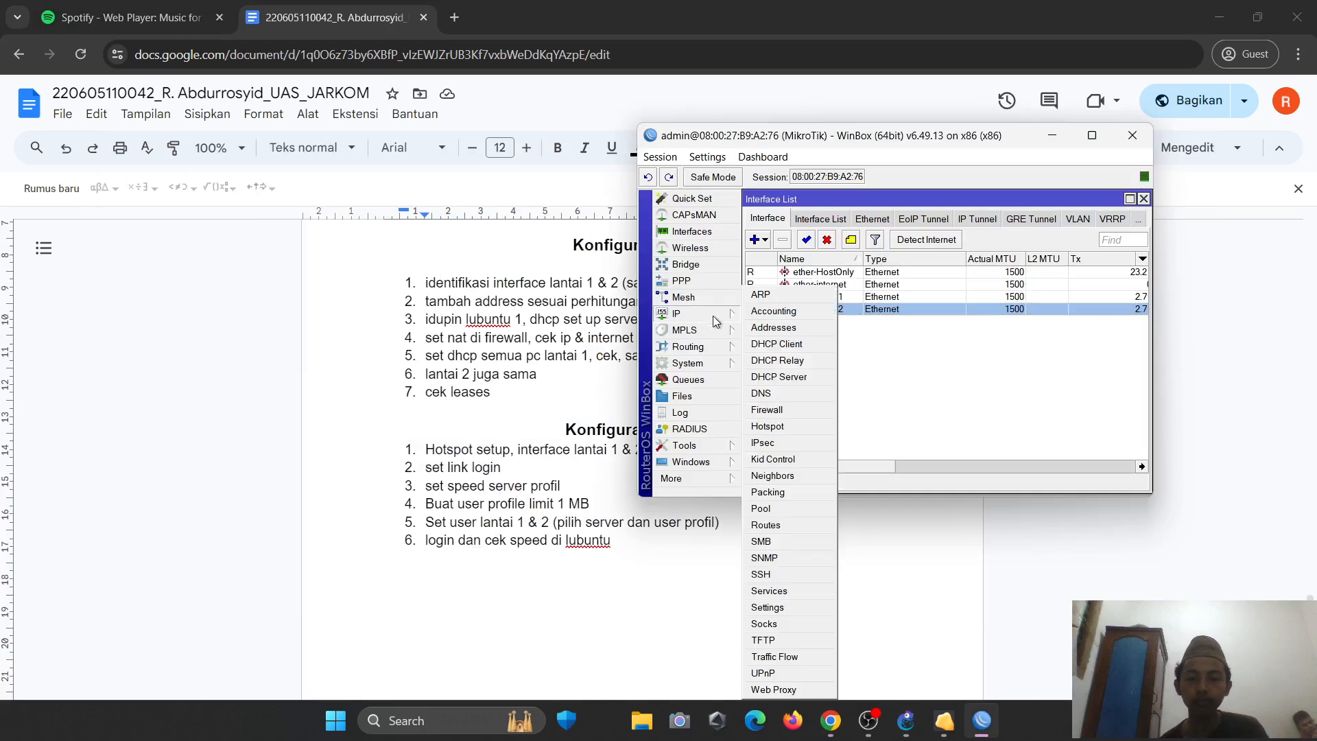
pyautogui.click(789, 384)
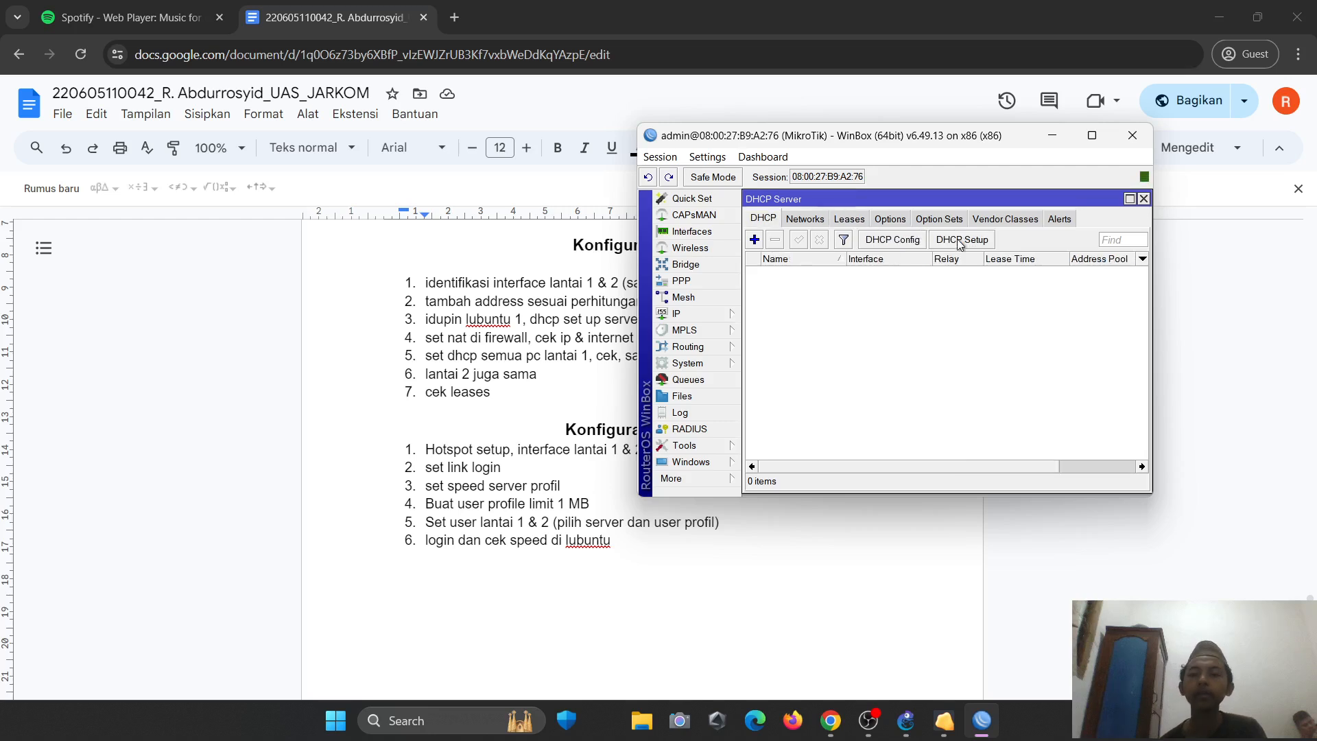
pyautogui.click(959, 240)
pyautogui.click(1049, 337)
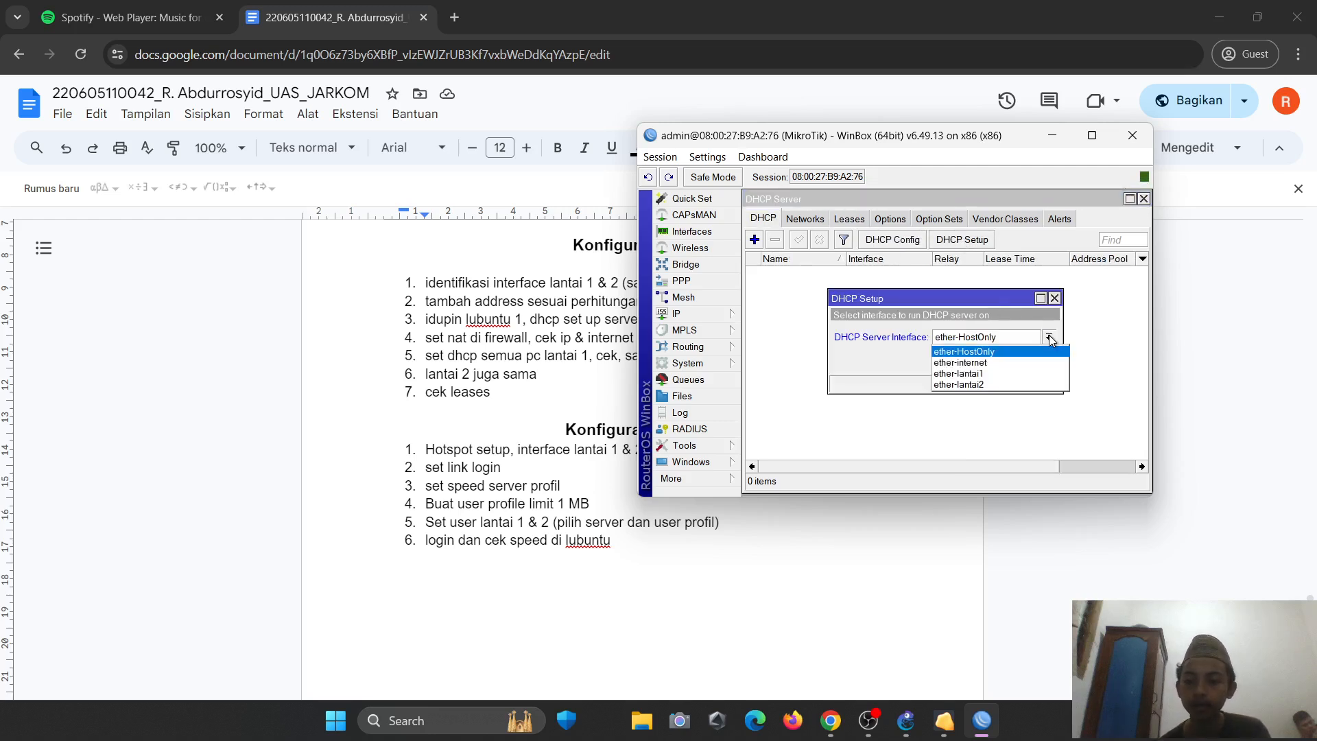
pyautogui.click(978, 374)
# - Accept 192.168.3.0/29, gateway, pool, DNS 192.168.1.1 and lease time, then check the 192.168.3.6 lease
pyautogui.click(993, 364)
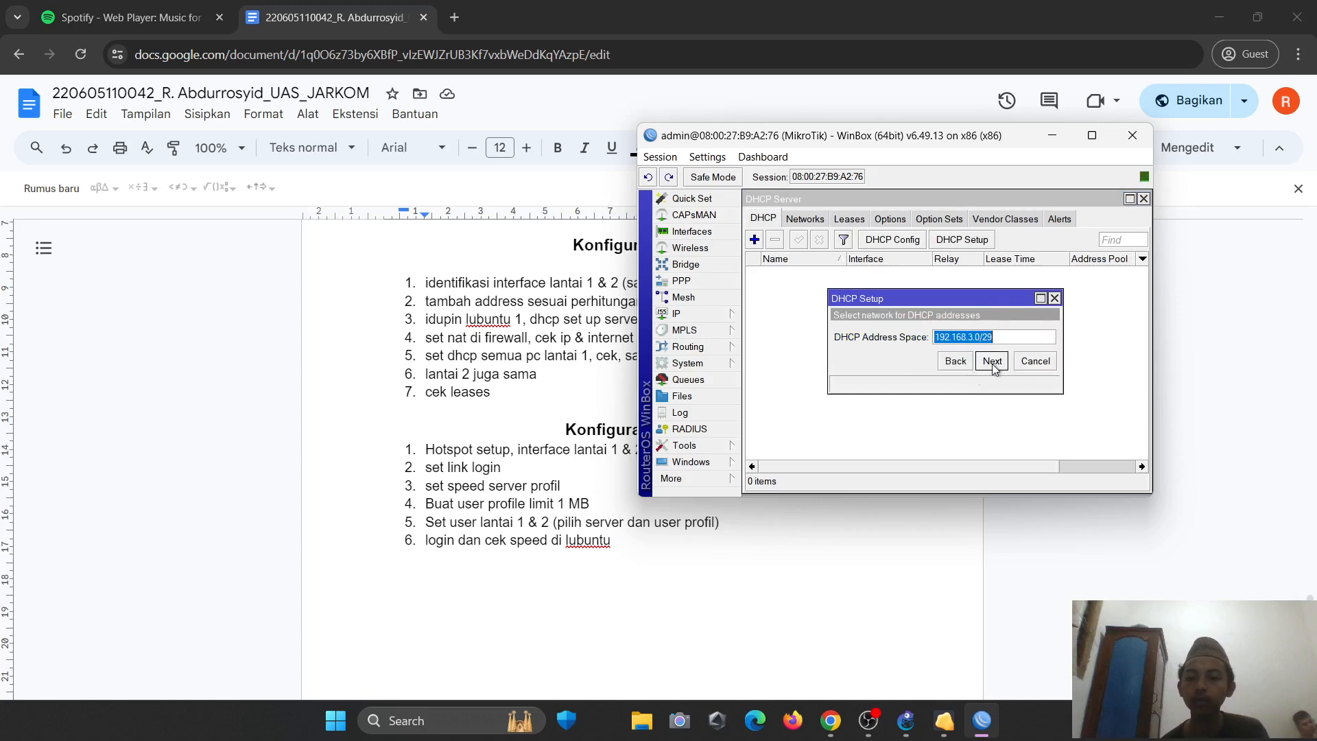
pyautogui.click(993, 364)
pyautogui.click(992, 363)
pyautogui.click(993, 363)
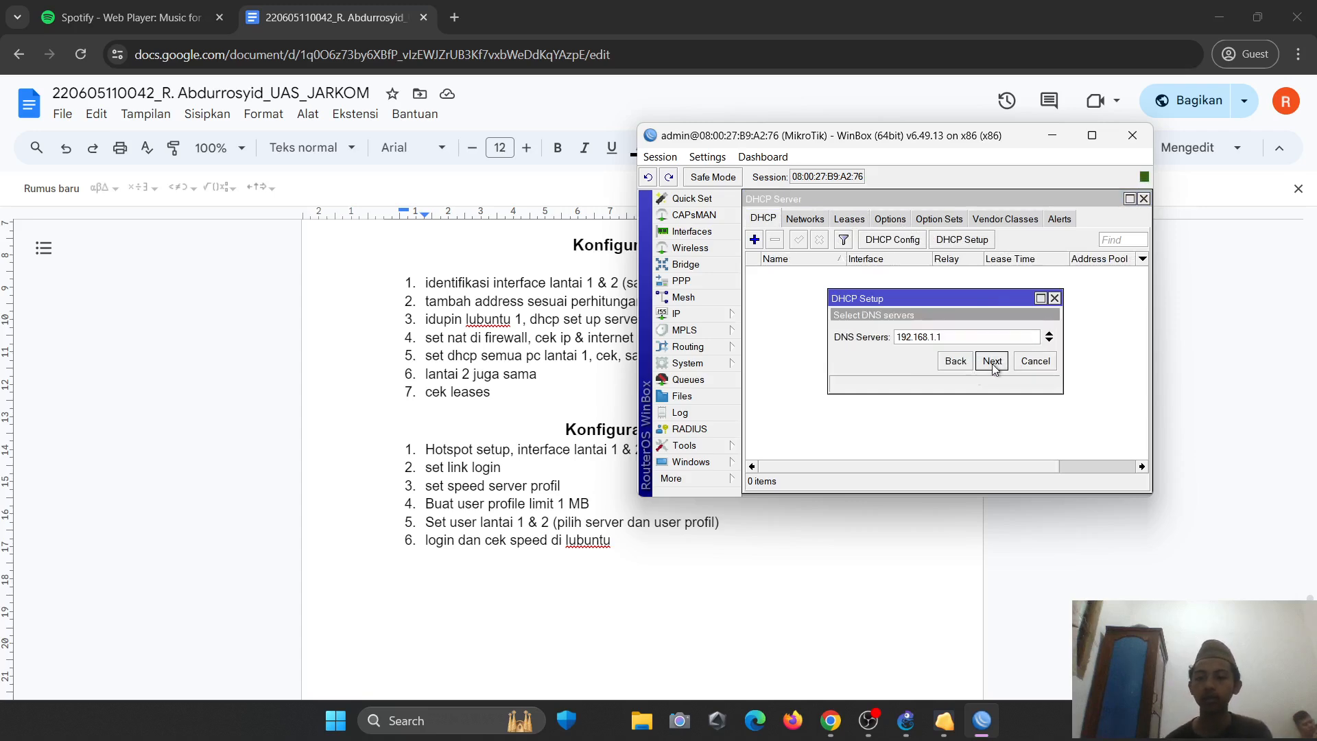
pyautogui.click(992, 363)
pyautogui.click(993, 363)
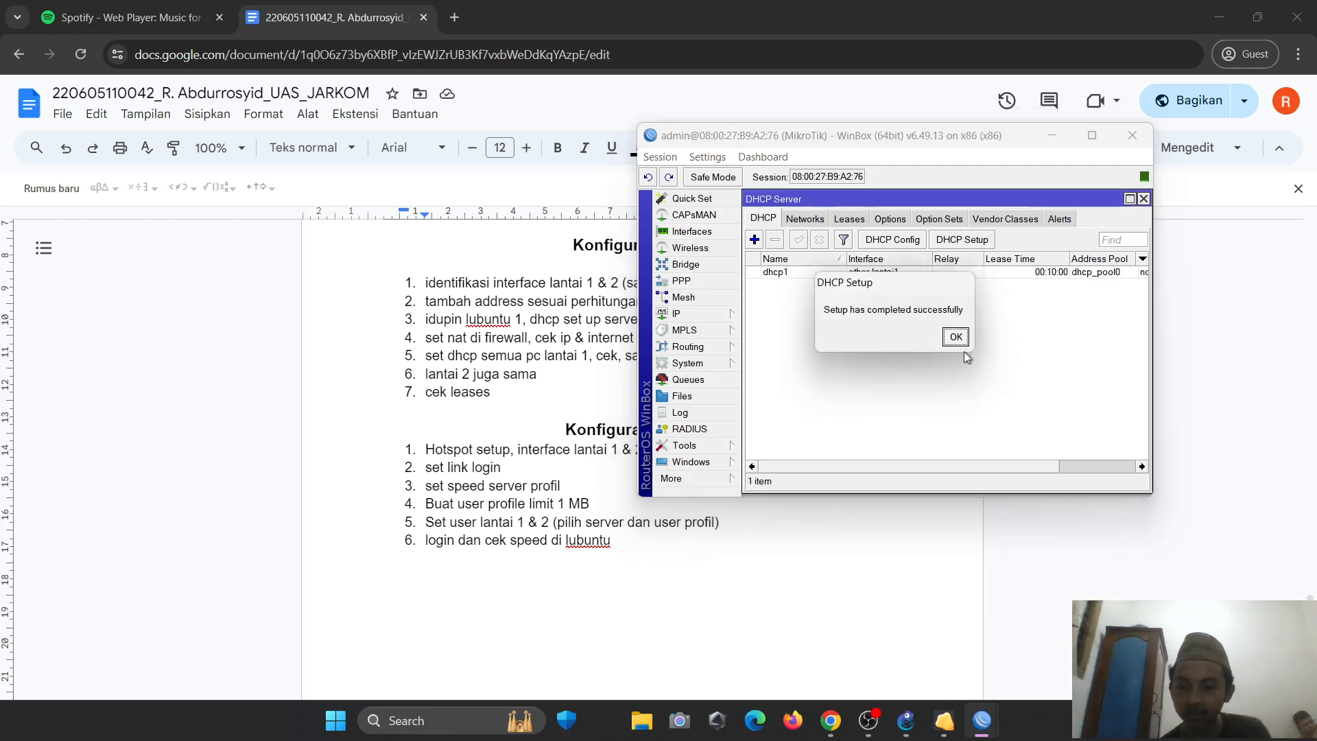
pyautogui.click(956, 338)
pyautogui.click(855, 223)
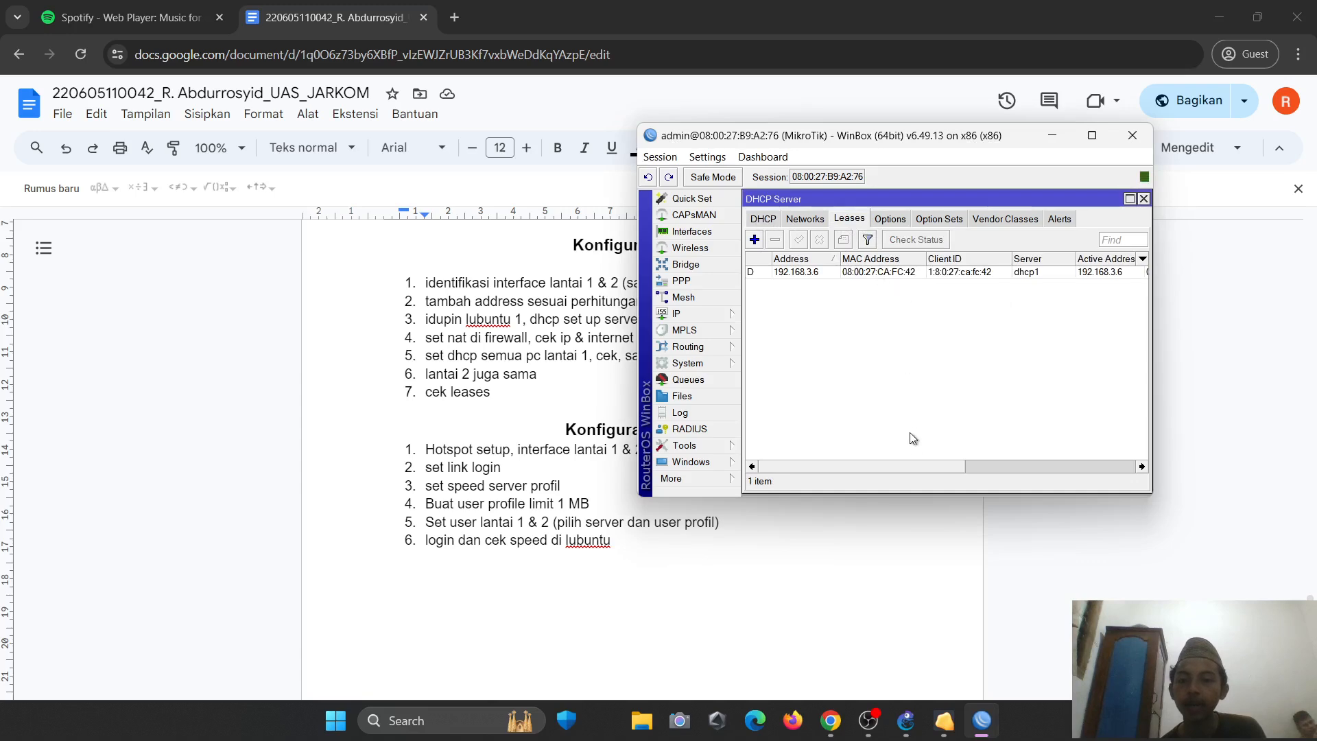
pyautogui.moveTo(874, 461); pyautogui.dragTo(935, 456)
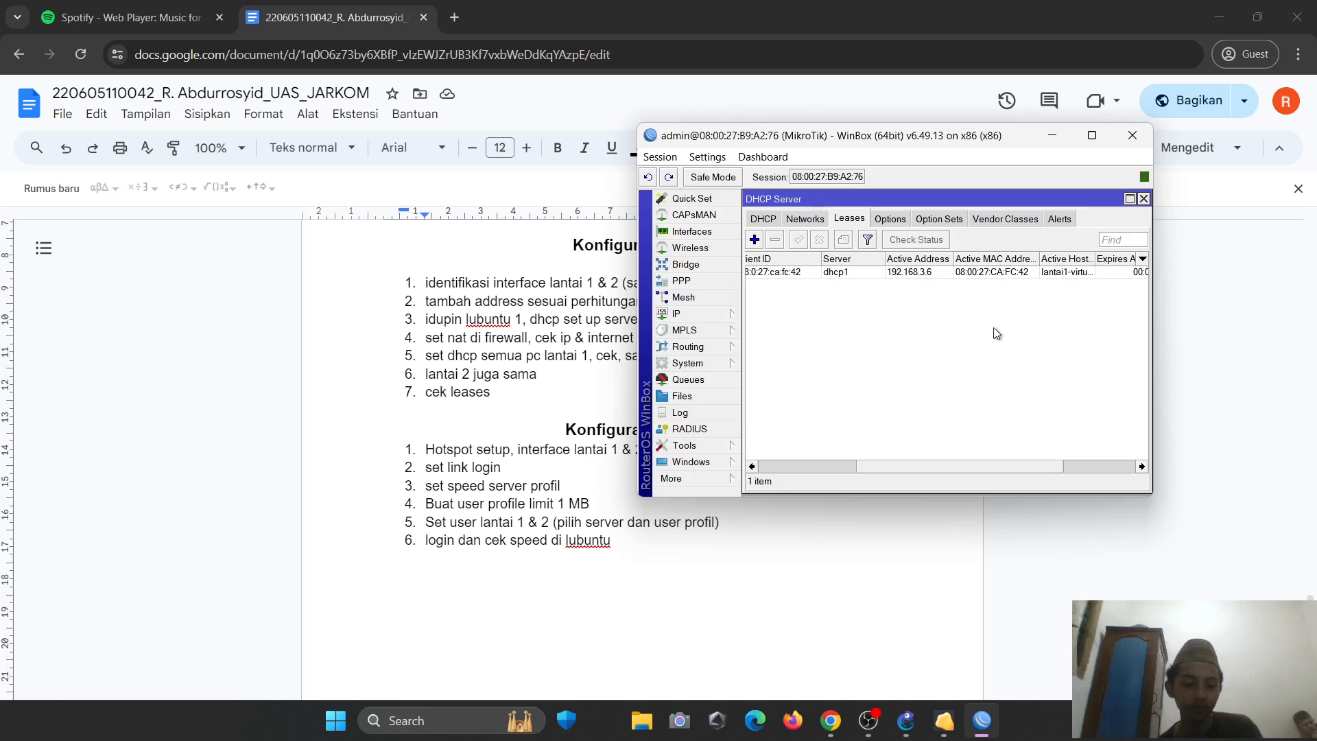
pyautogui.hotkey('alt', 'Tab')
# - Rerun hostname -I in the Lubuntu Lantai 1 VM, which now returns 192.168.3.6
pyautogui.press('Tab')
pyautogui.press('Tab')
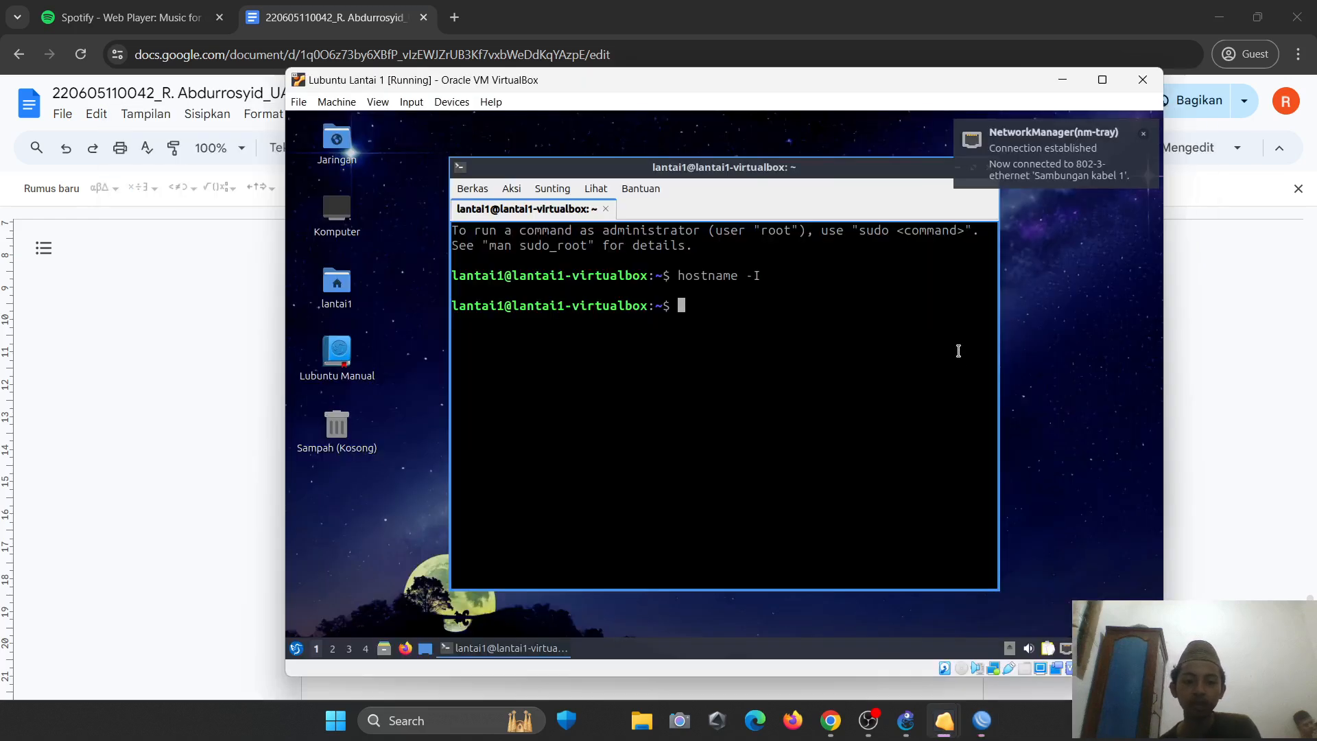
pyautogui.press('Up')
pyautogui.press('Return')
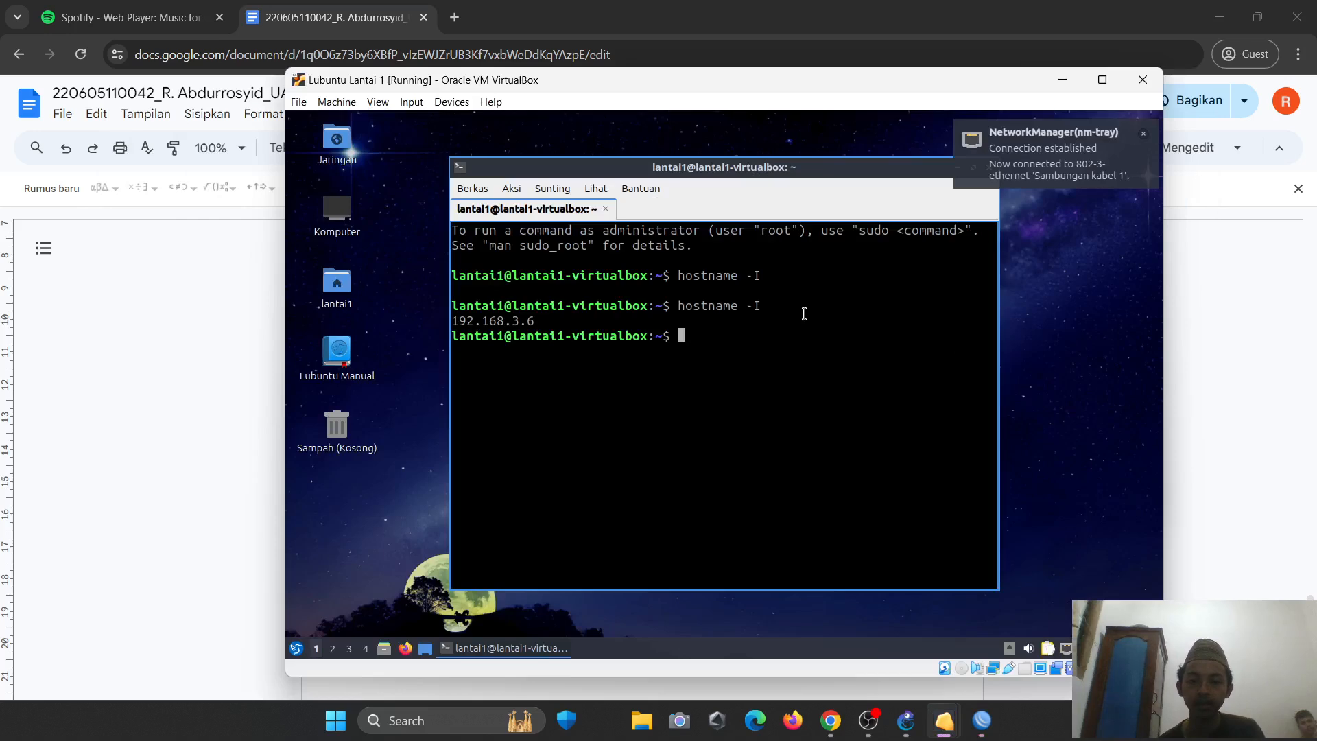
pyautogui.moveTo(454, 319); pyautogui.dragTo(525, 323)
pyautogui.click(543, 324)
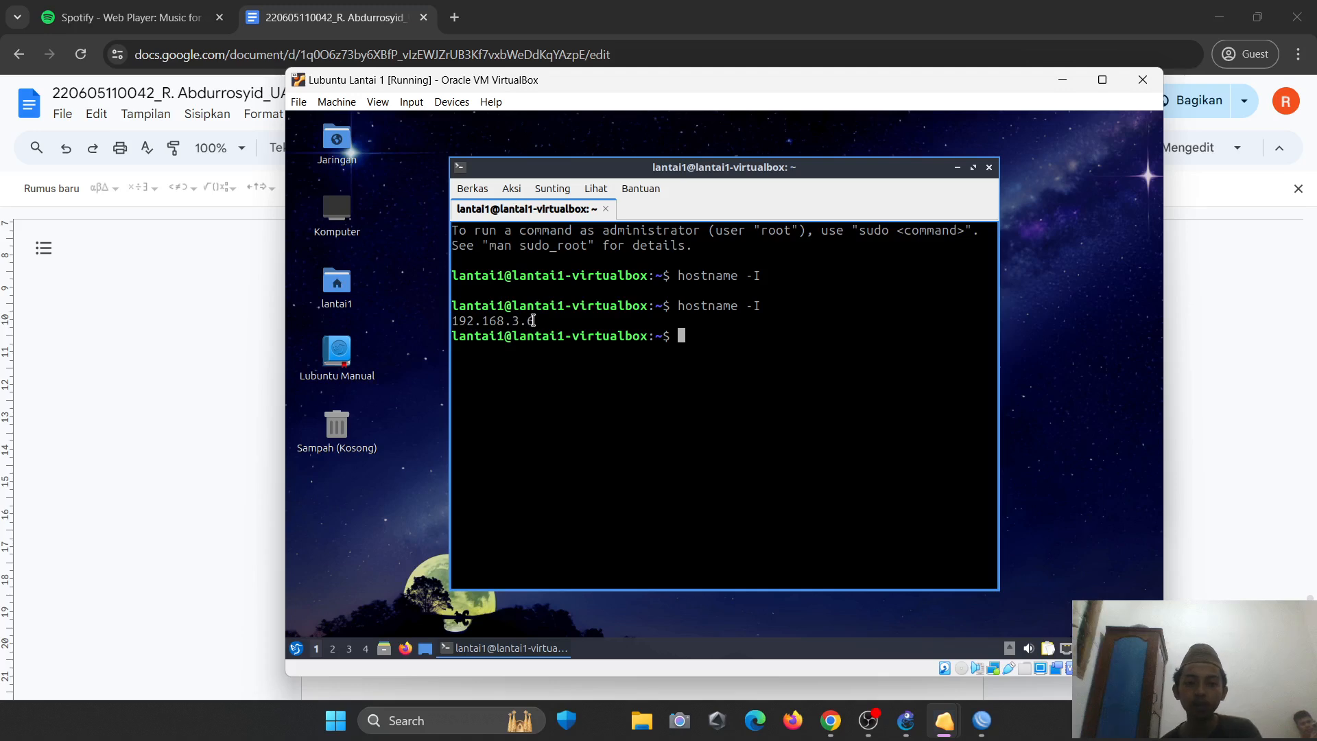
# - Return to WinBox's DHCP servers and start DHCP Setup on interface ether-lantai2
pyautogui.click(903, 15)
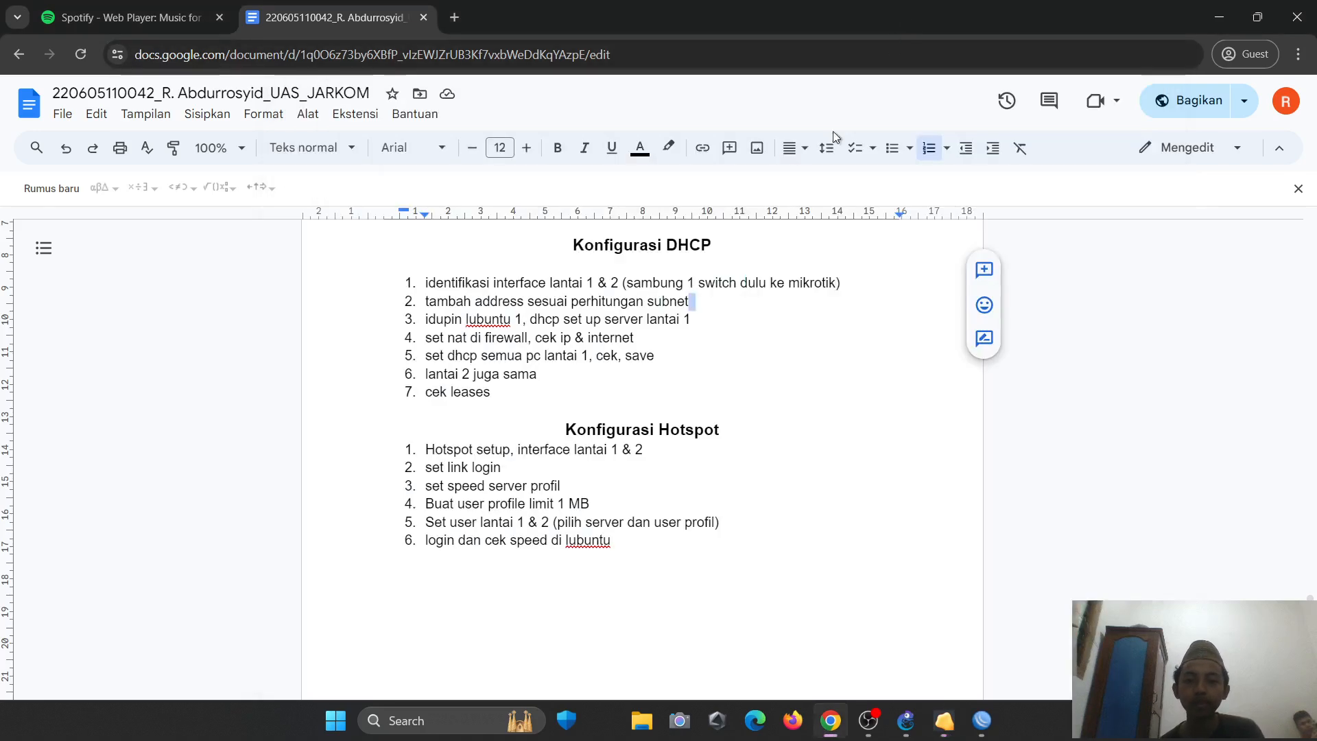
pyautogui.hotkey('alt', 'Tab')
pyautogui.hotkey('alt', 'Tab')
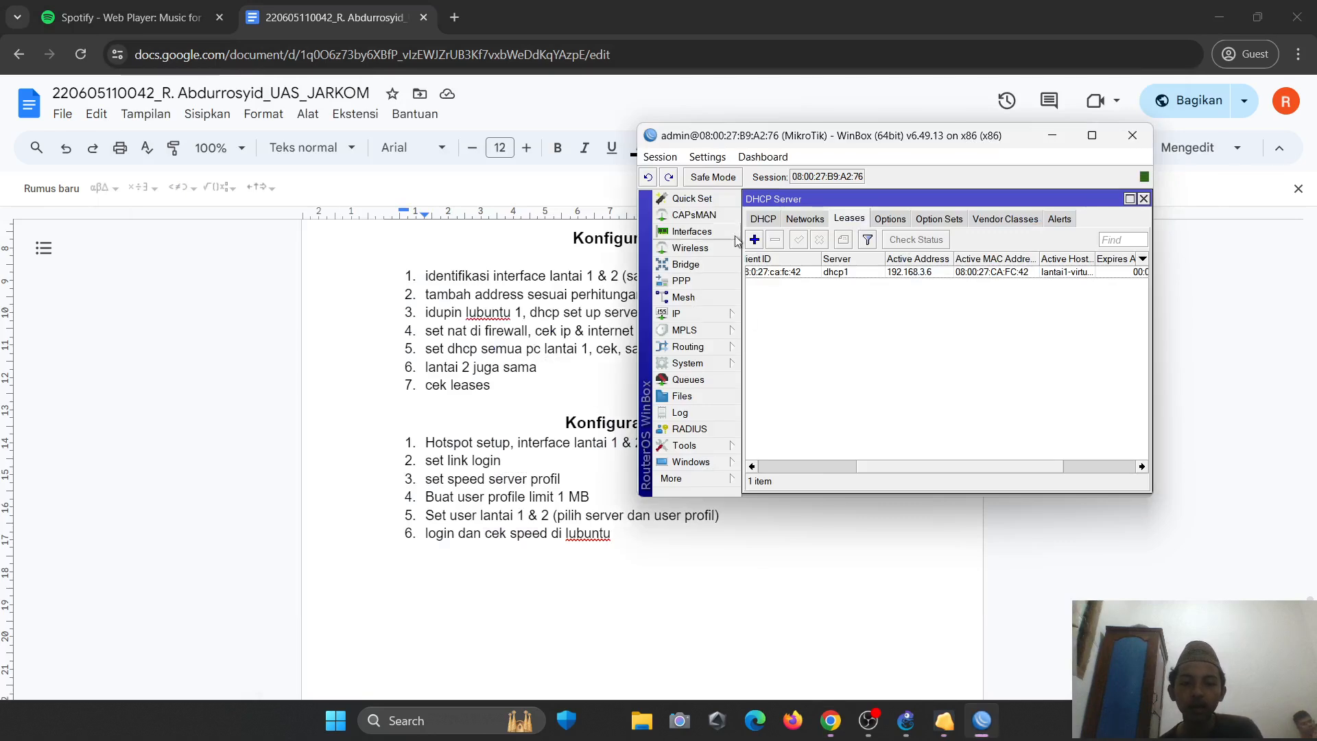
pyautogui.click(766, 220)
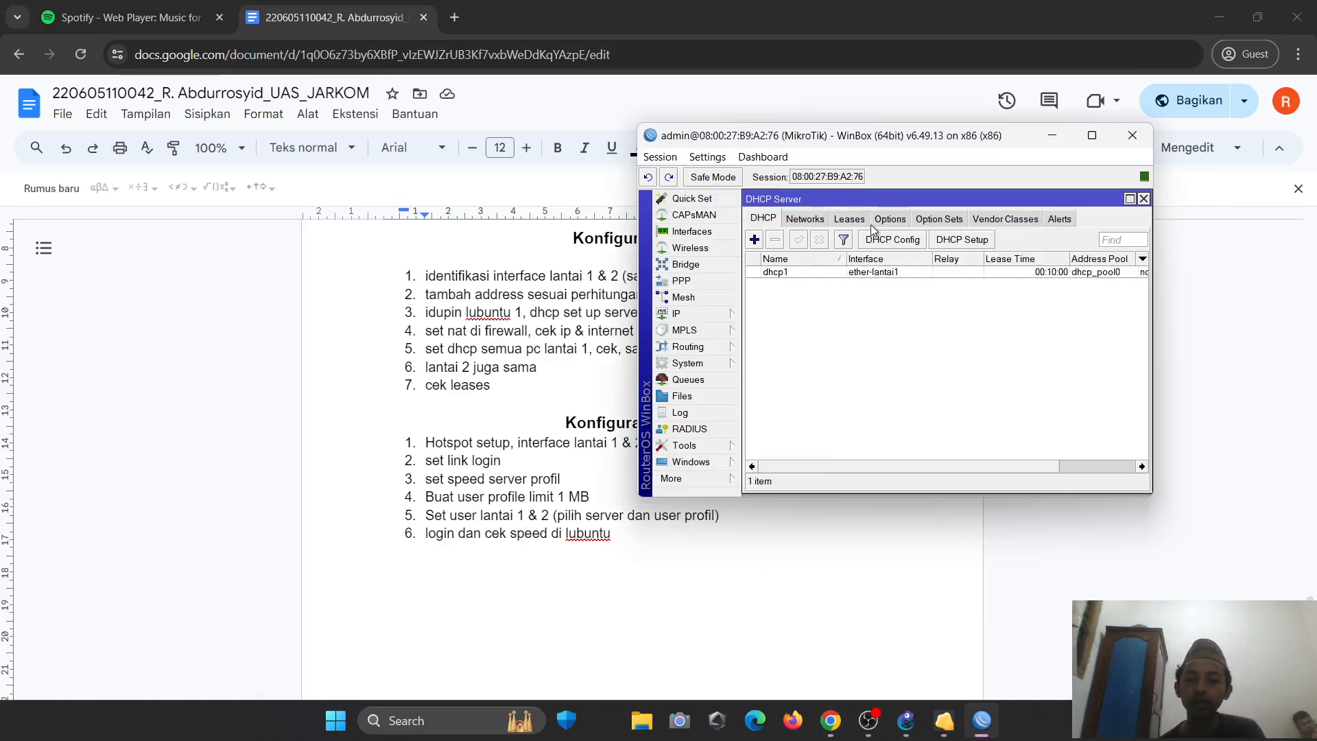
pyautogui.click(945, 239)
pyautogui.click(1048, 336)
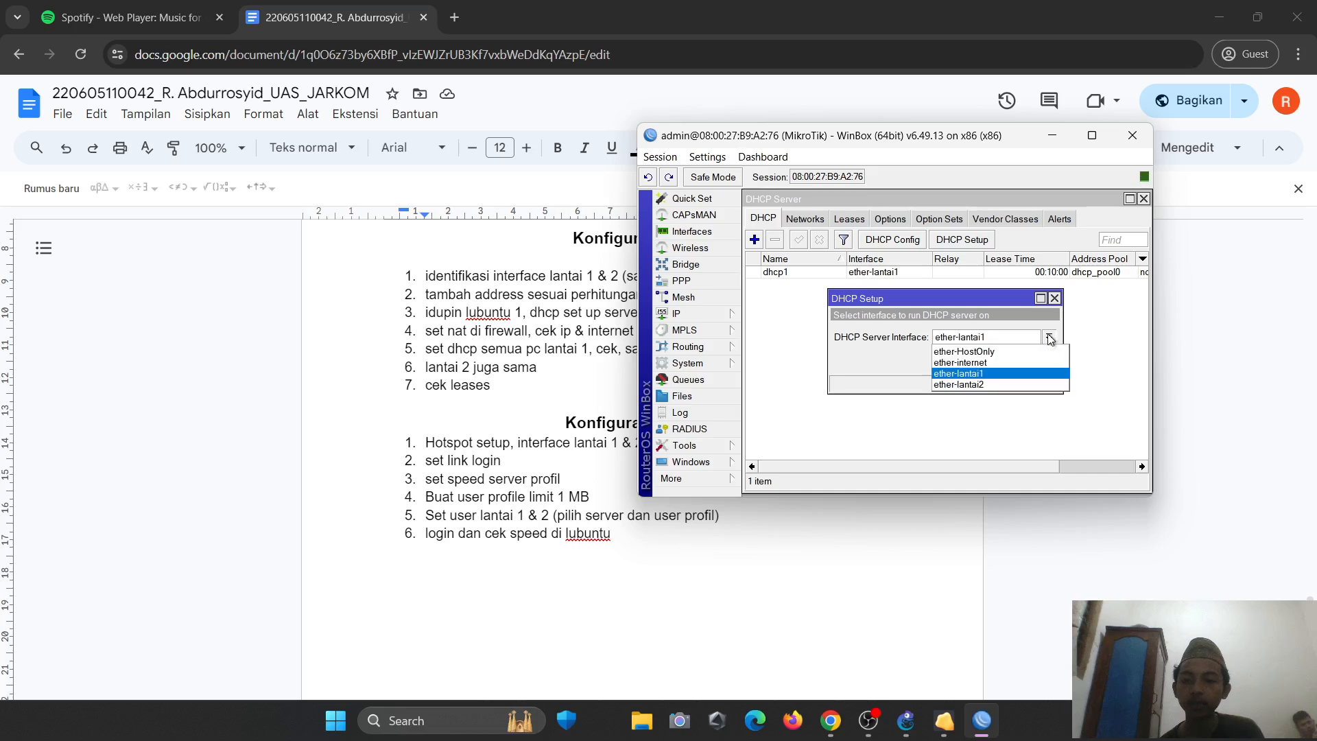
pyautogui.click(1005, 374)
# - Accept the proposed address space, gateway 192.168.4.1, address range, DNS and lease time to create dhcp2
pyautogui.click(993, 362)
pyautogui.click(994, 362)
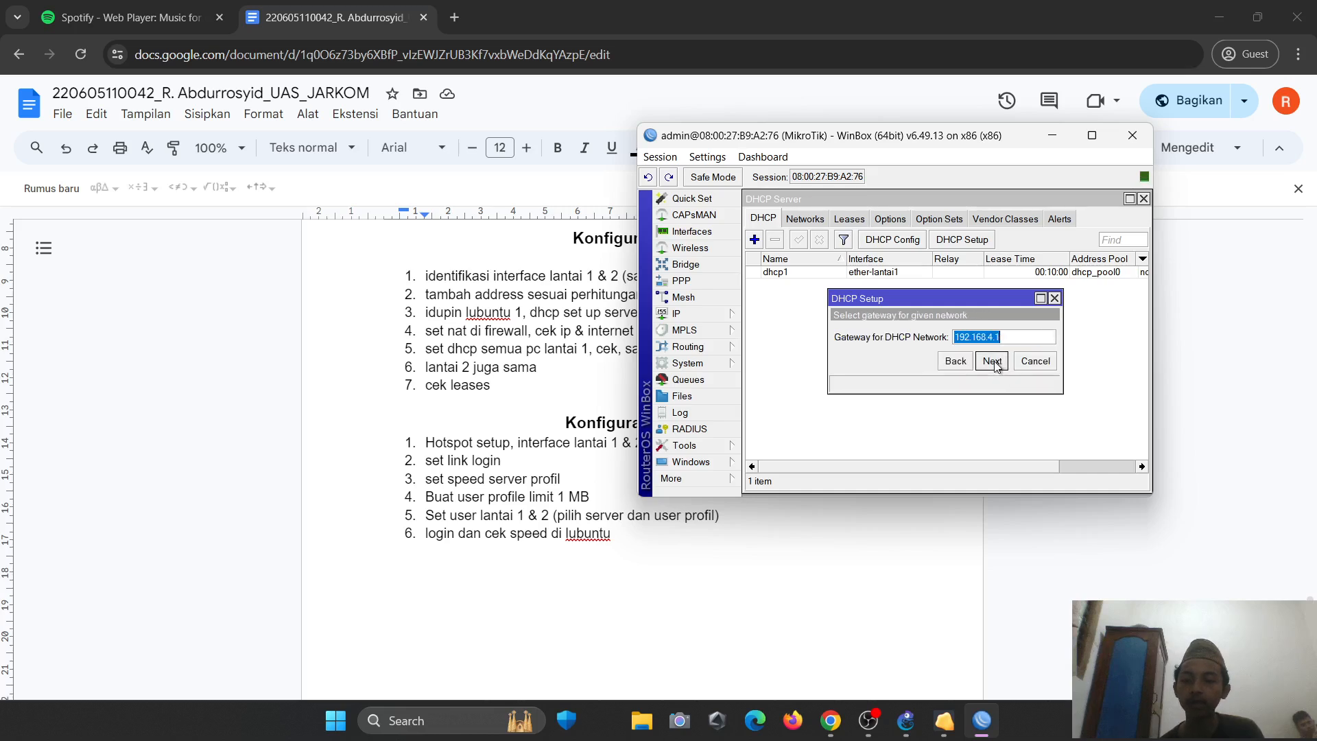
pyautogui.click(994, 363)
pyautogui.click(994, 361)
pyautogui.click(994, 361)
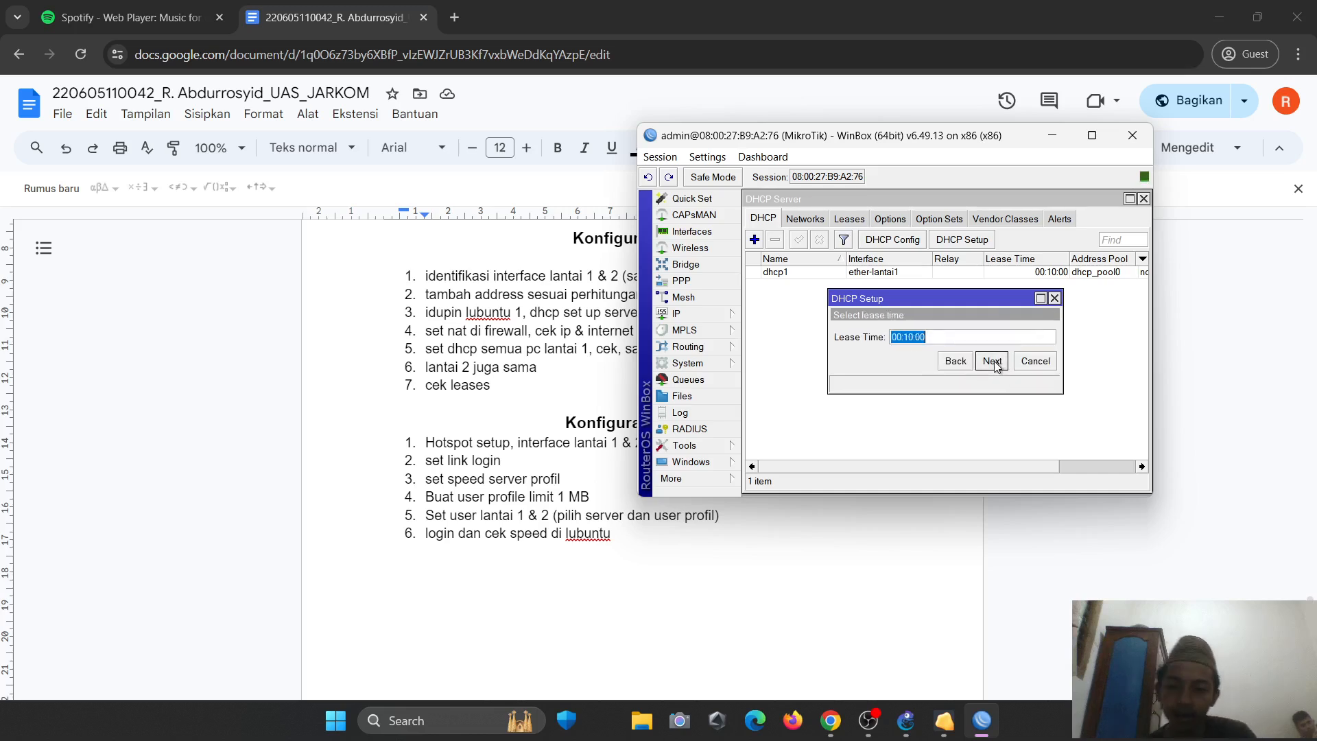
pyautogui.click(994, 361)
pyautogui.click(950, 334)
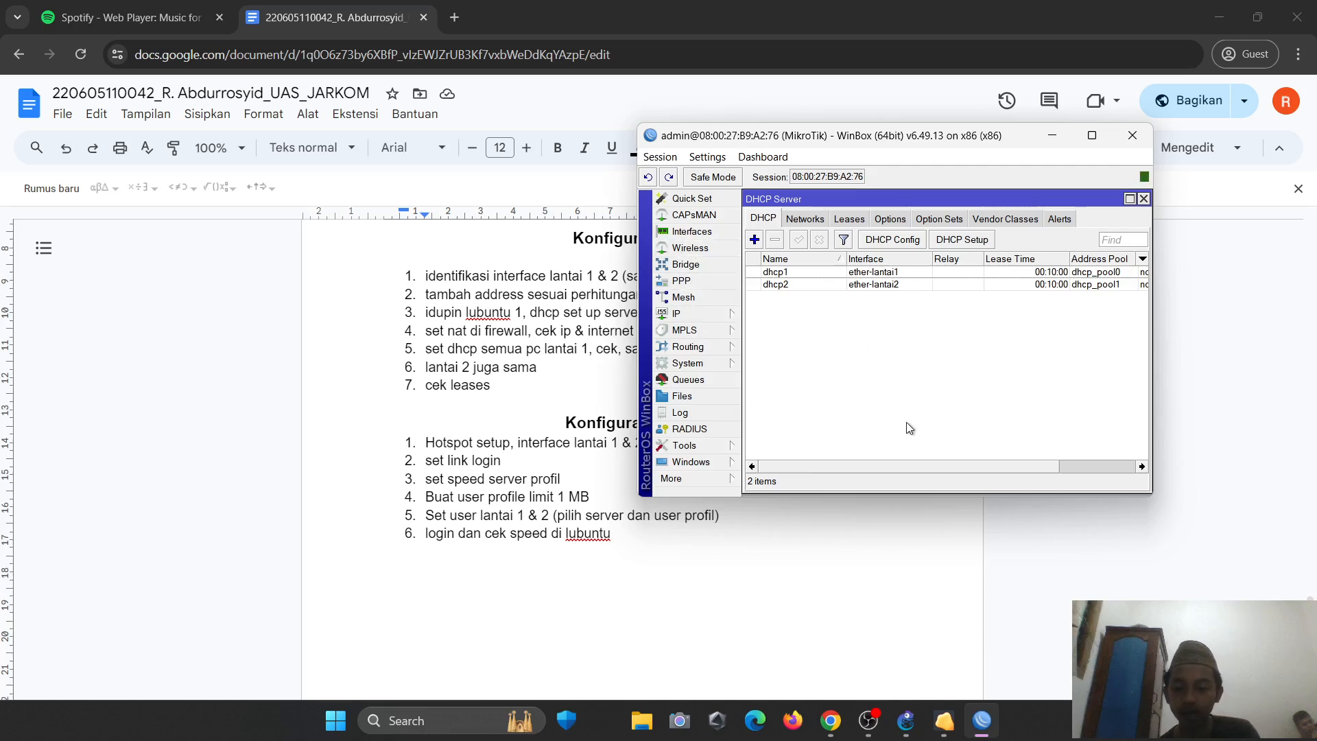
# - Check the DHCP leases and find the lantai2 VM's 192.168.4.6 lease from dhcp2
pyautogui.click(834, 217)
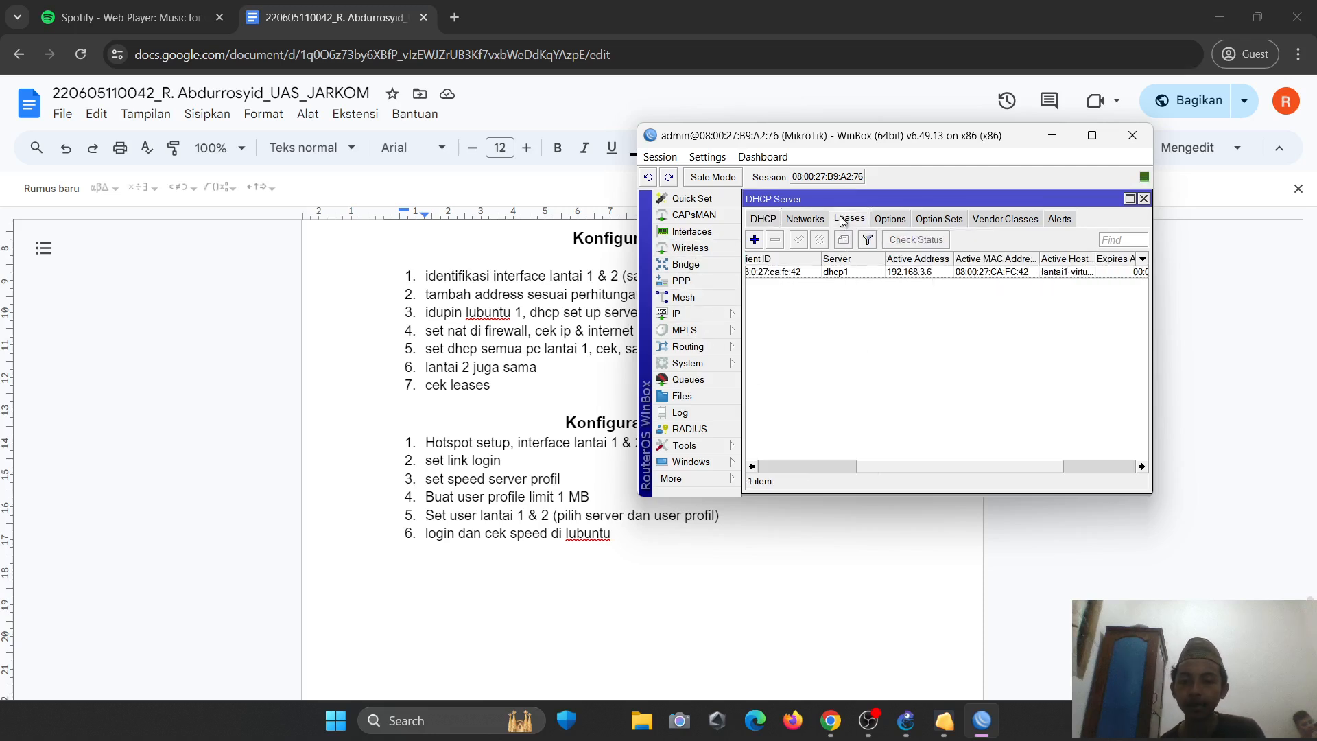
pyautogui.moveTo(862, 469); pyautogui.dragTo(924, 458)
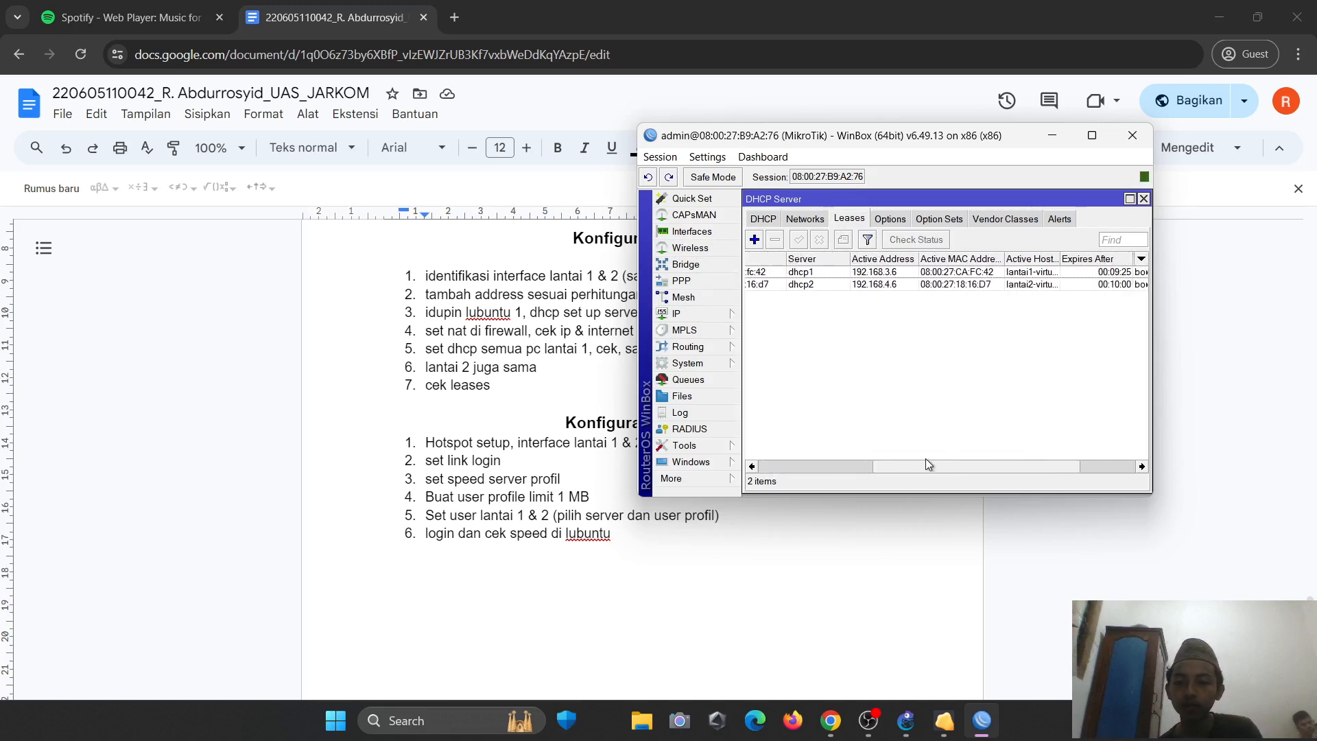
pyautogui.click(1003, 284)
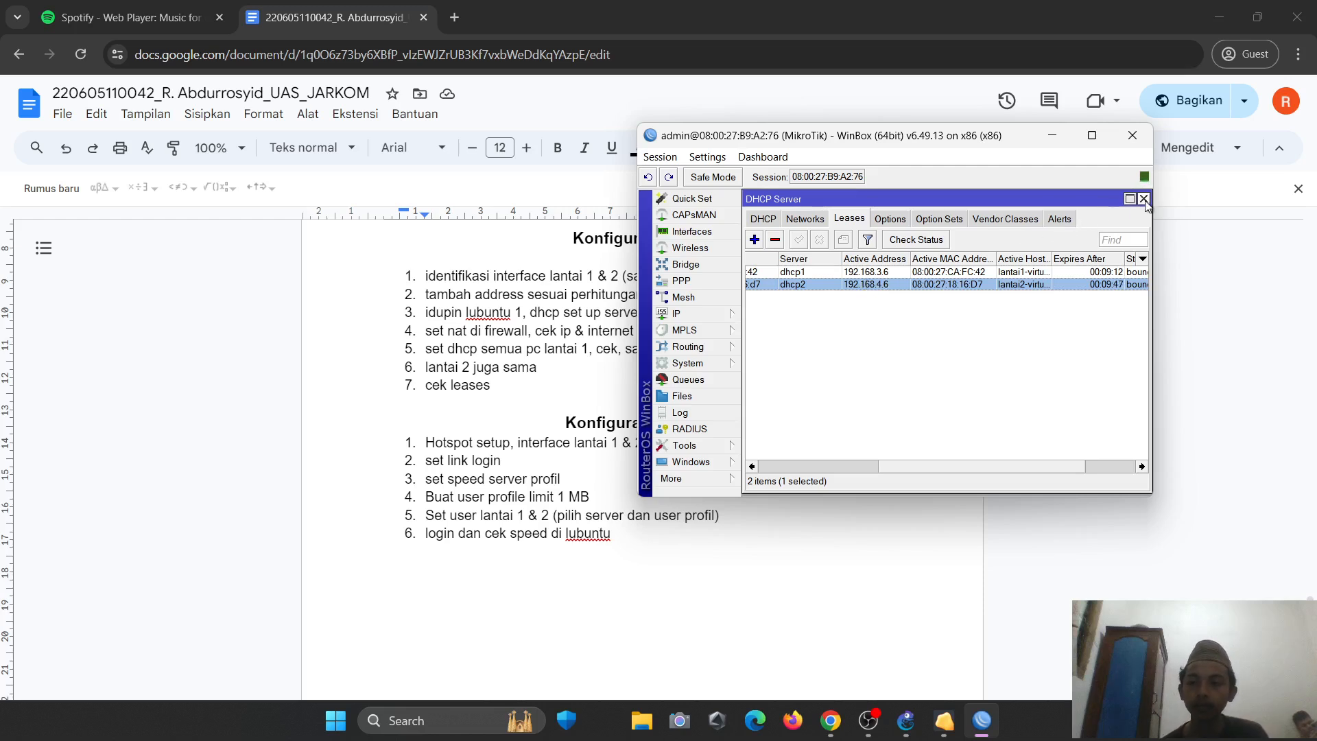
pyautogui.click(453, 299)
pyautogui.hotkey('alt', 'Tab')
pyautogui.hotkey('alt', 'Tab')
pyautogui.hotkey('alt', 'Tab')
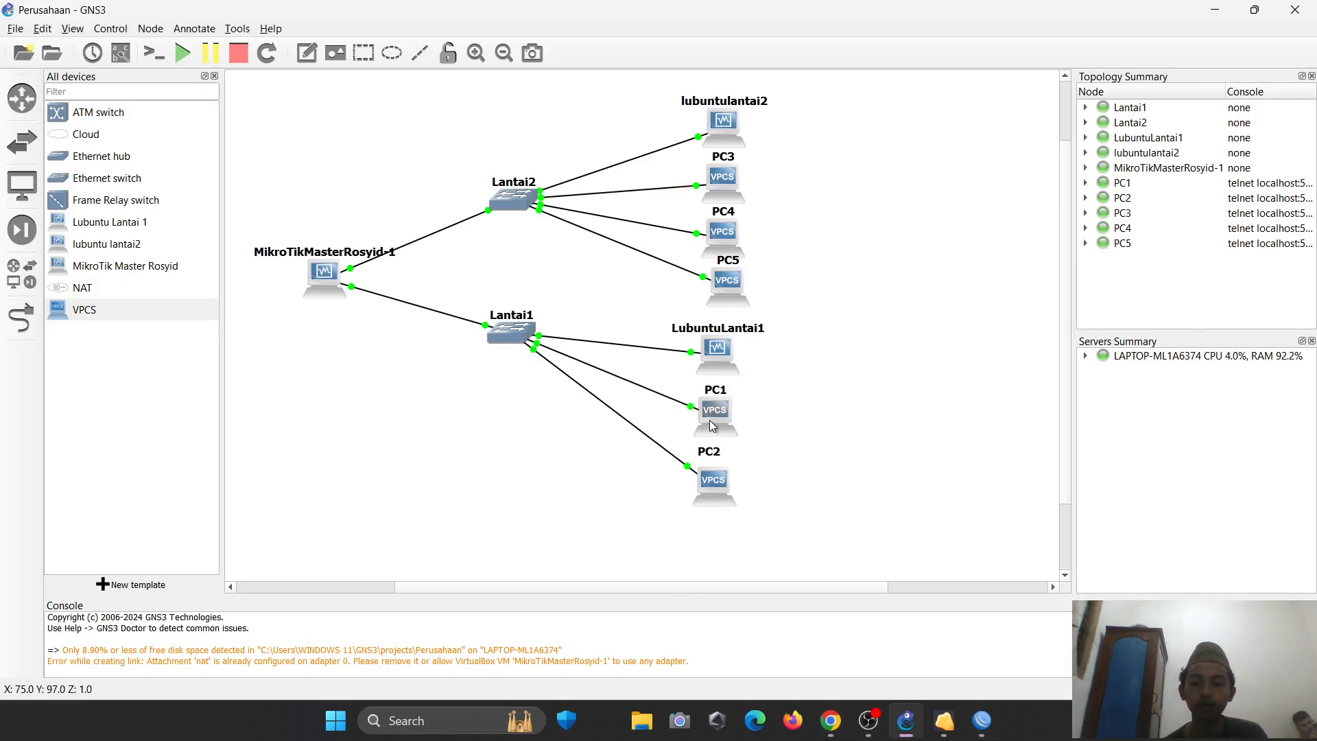
# - Open PC1's console and run show, which reports no address yet (0.0.0.0/0)
pyautogui.rightClick(709, 420)
pyautogui.click(720, 66)
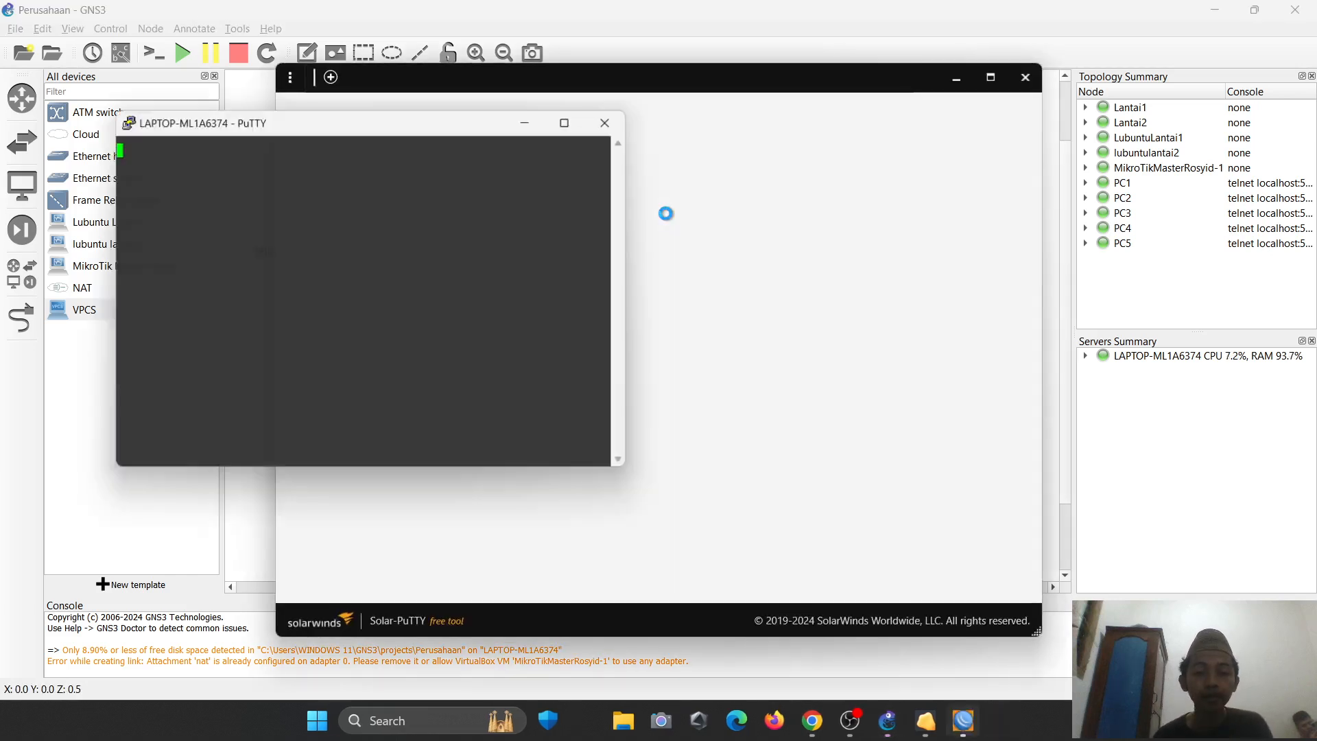
pyautogui.write('show')
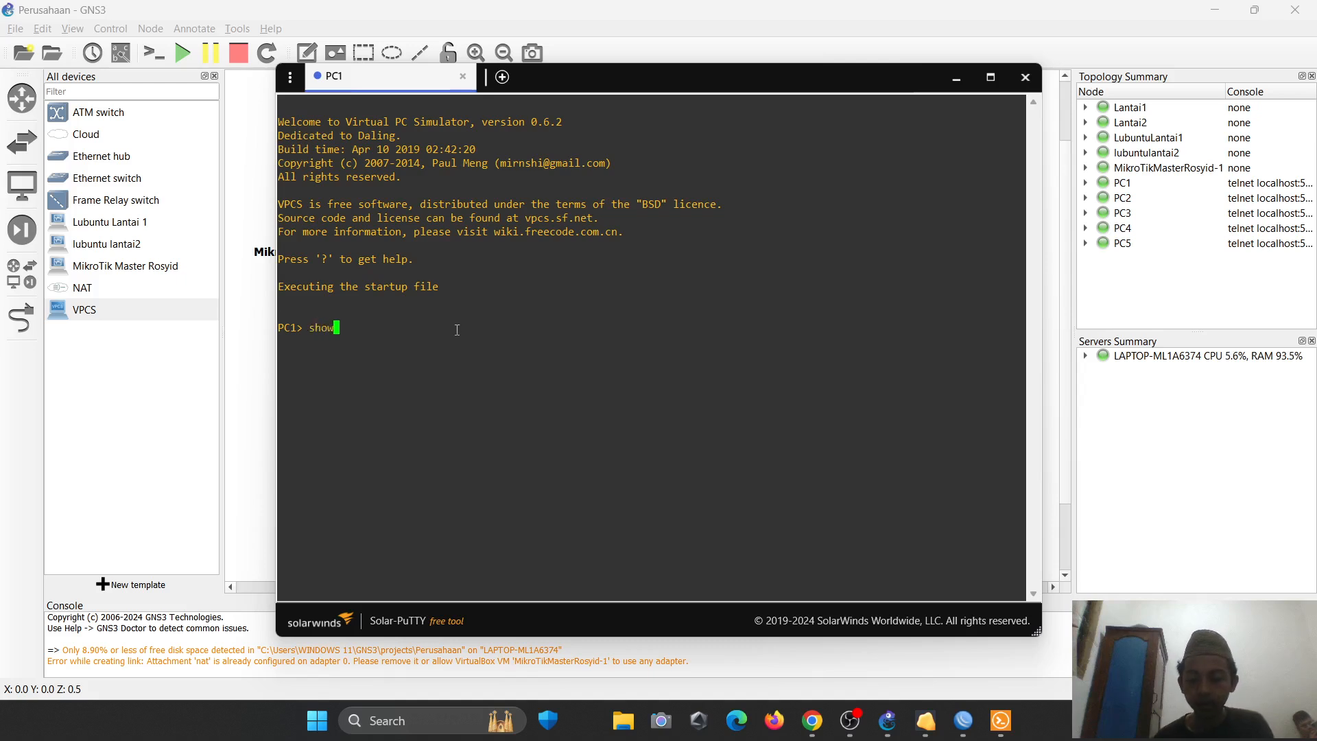
pyautogui.press('Return')
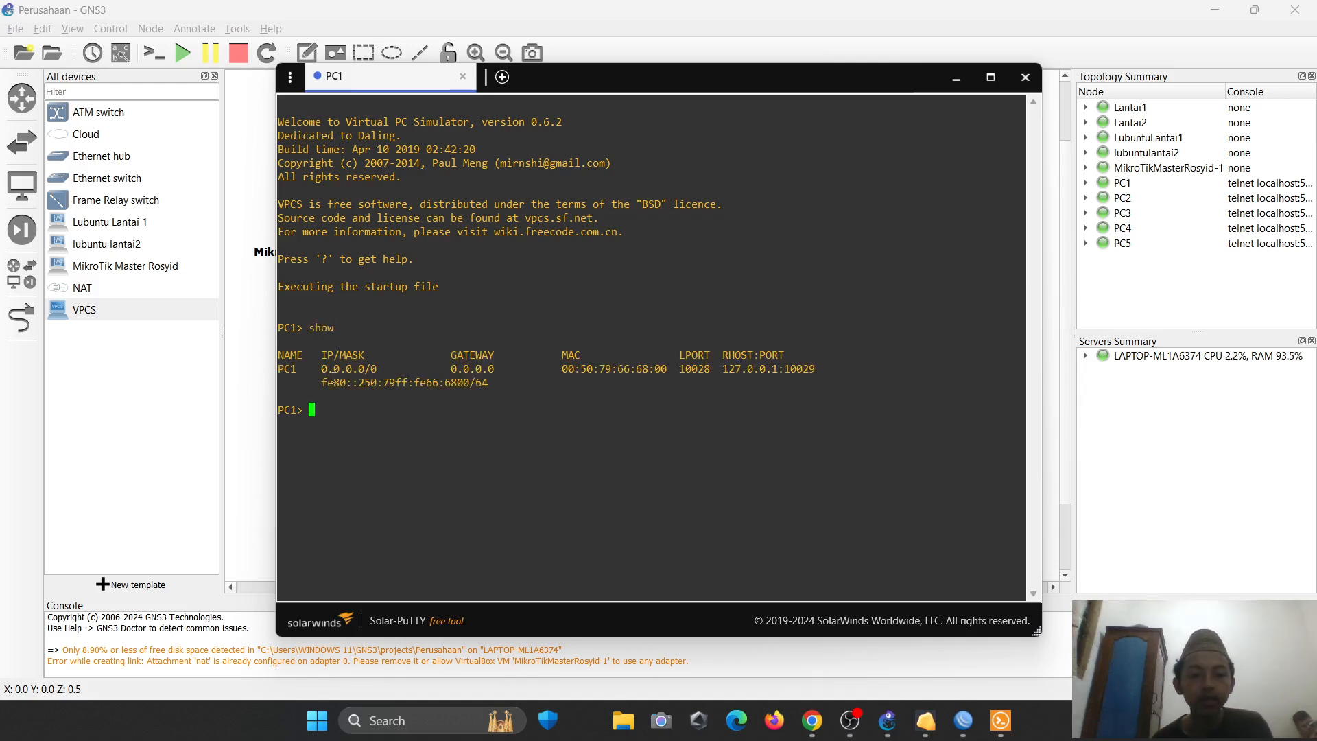
pyautogui.moveTo(317, 367); pyautogui.dragTo(512, 370)
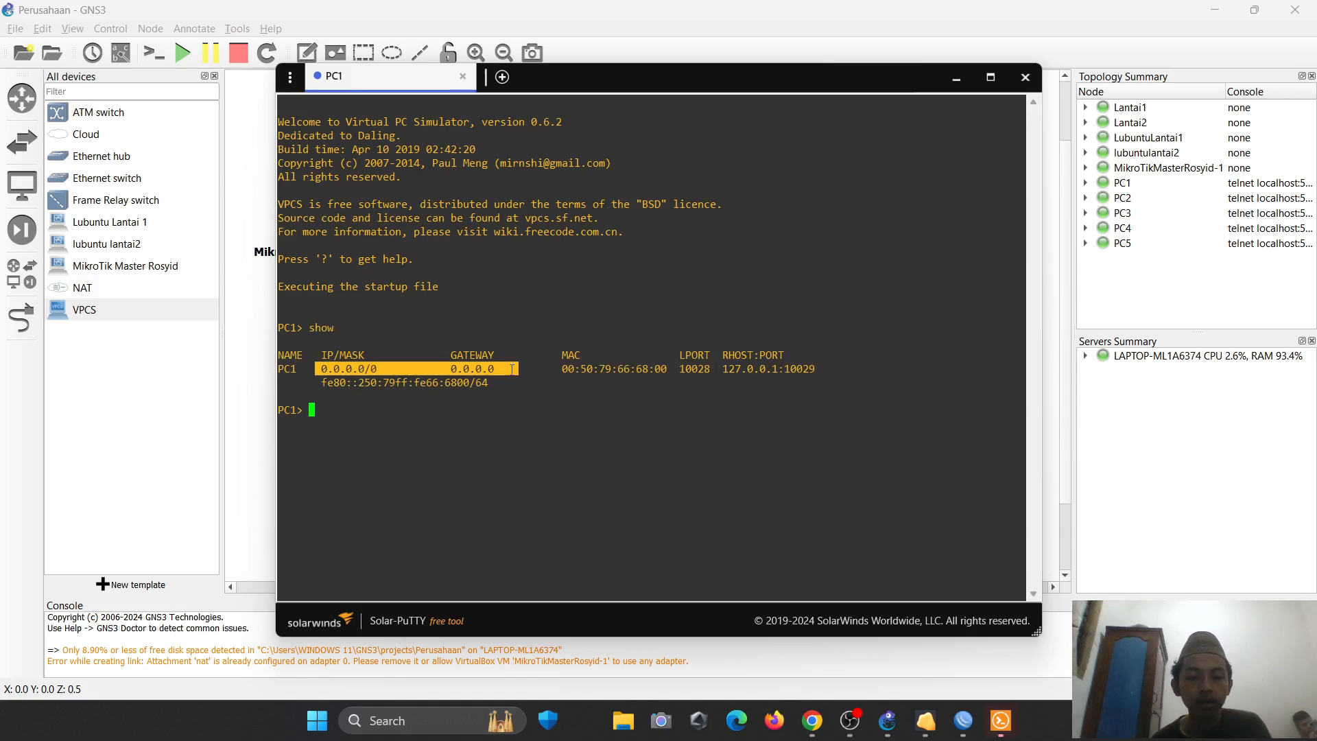
# - Run dhcp -r on PC1 to request an address by DHCP
pyautogui.click(320, 418)
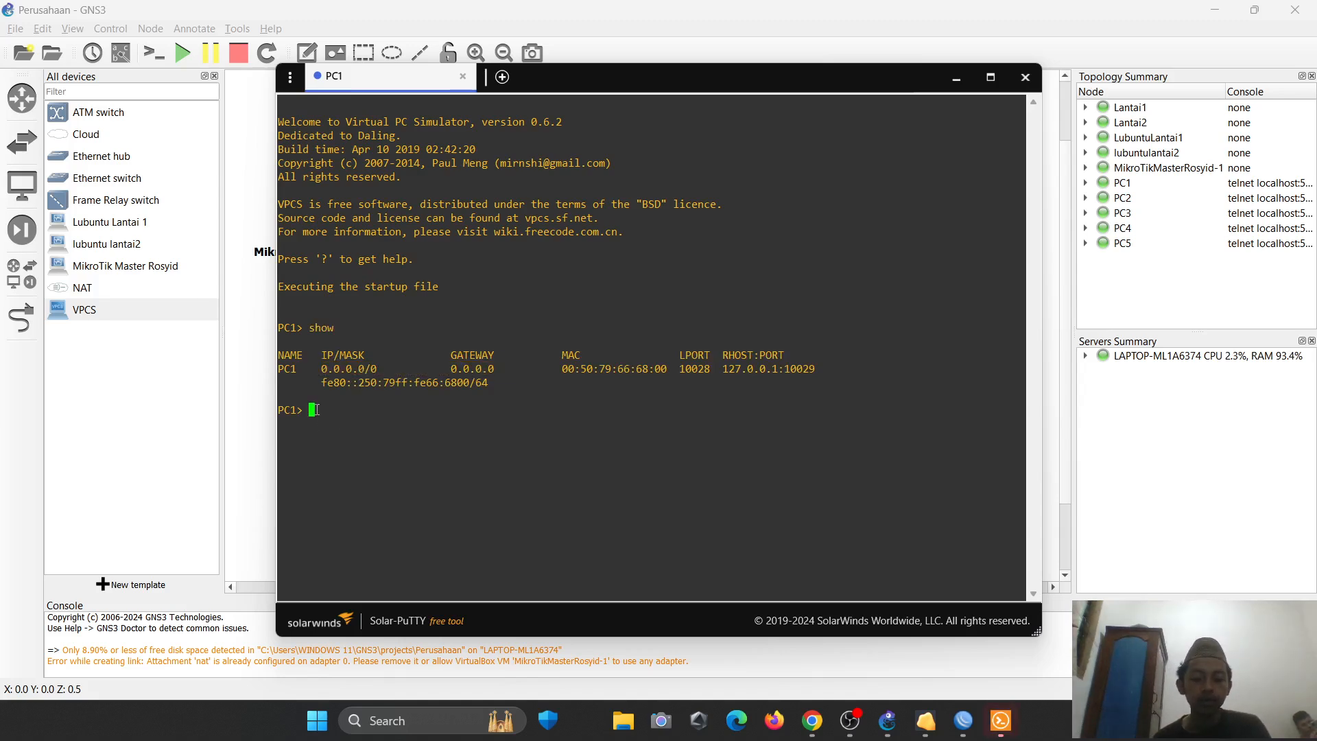
pyautogui.write('d')
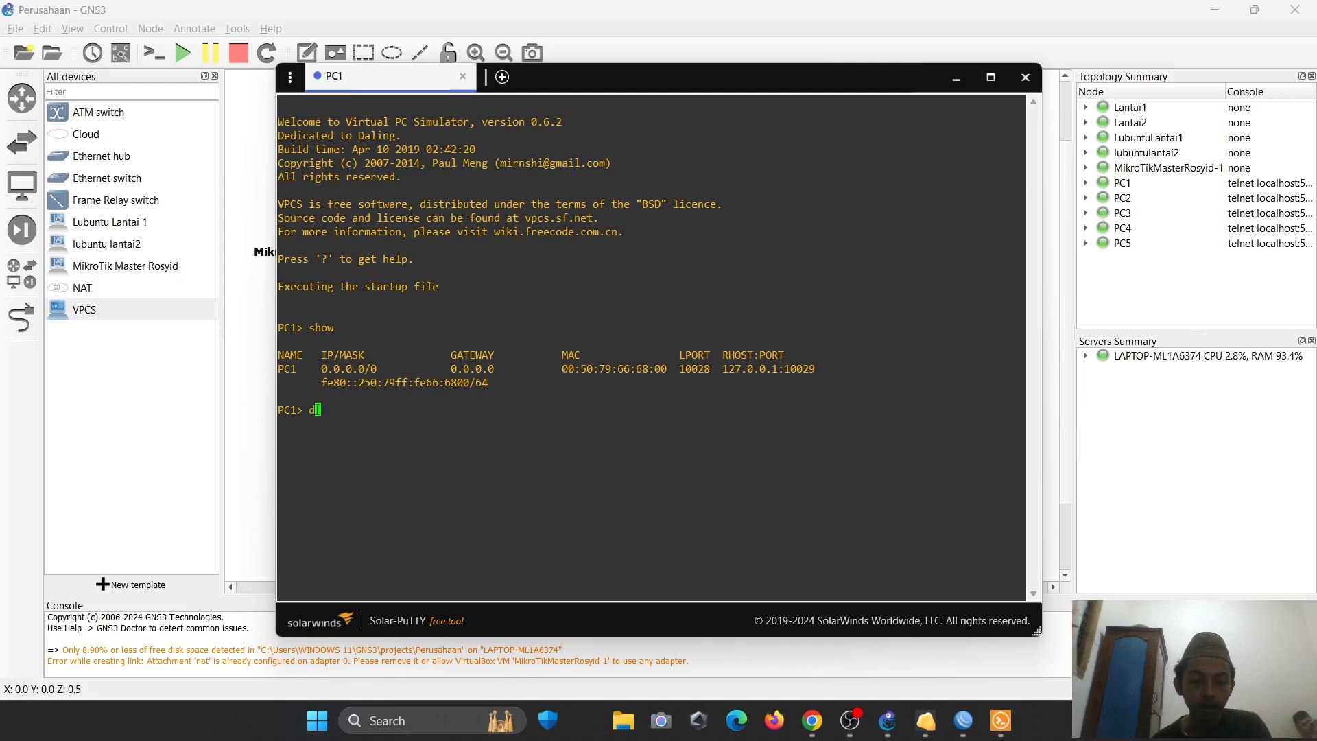
pyautogui.write('hcp -r')
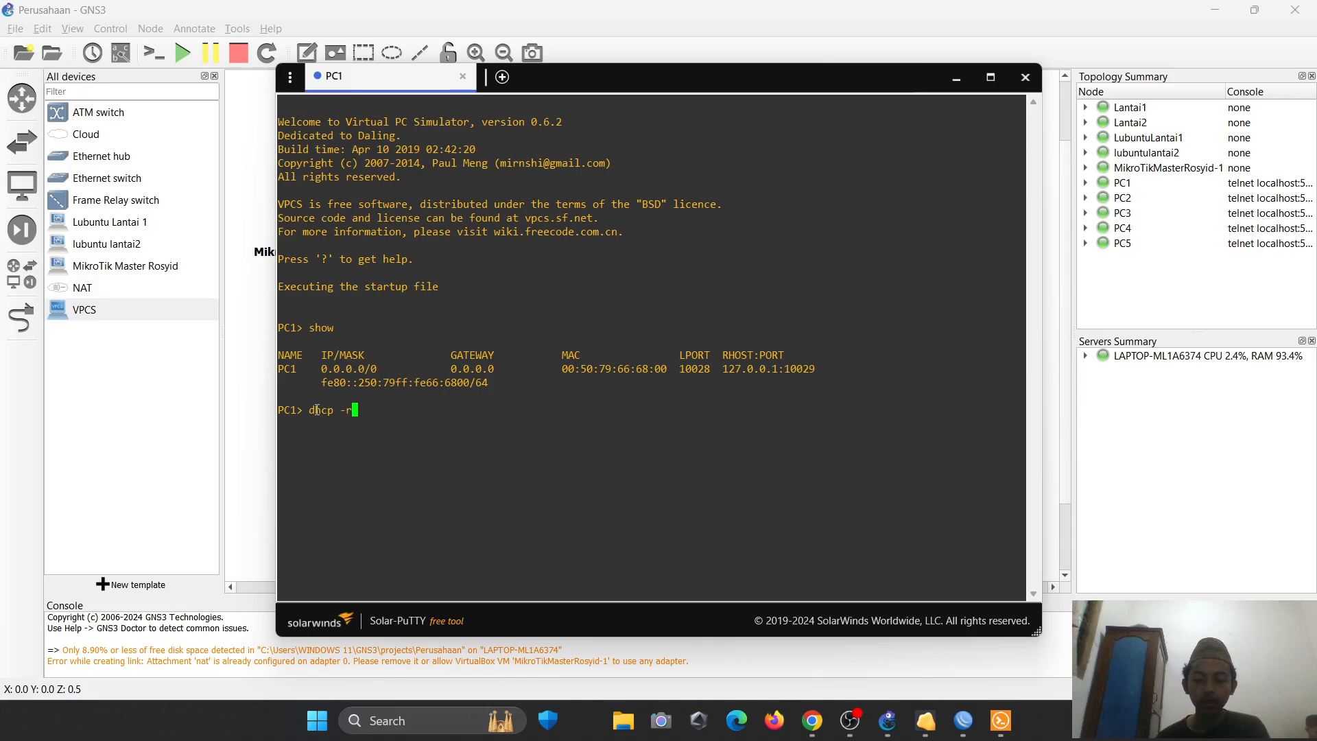
pyautogui.press('Return')
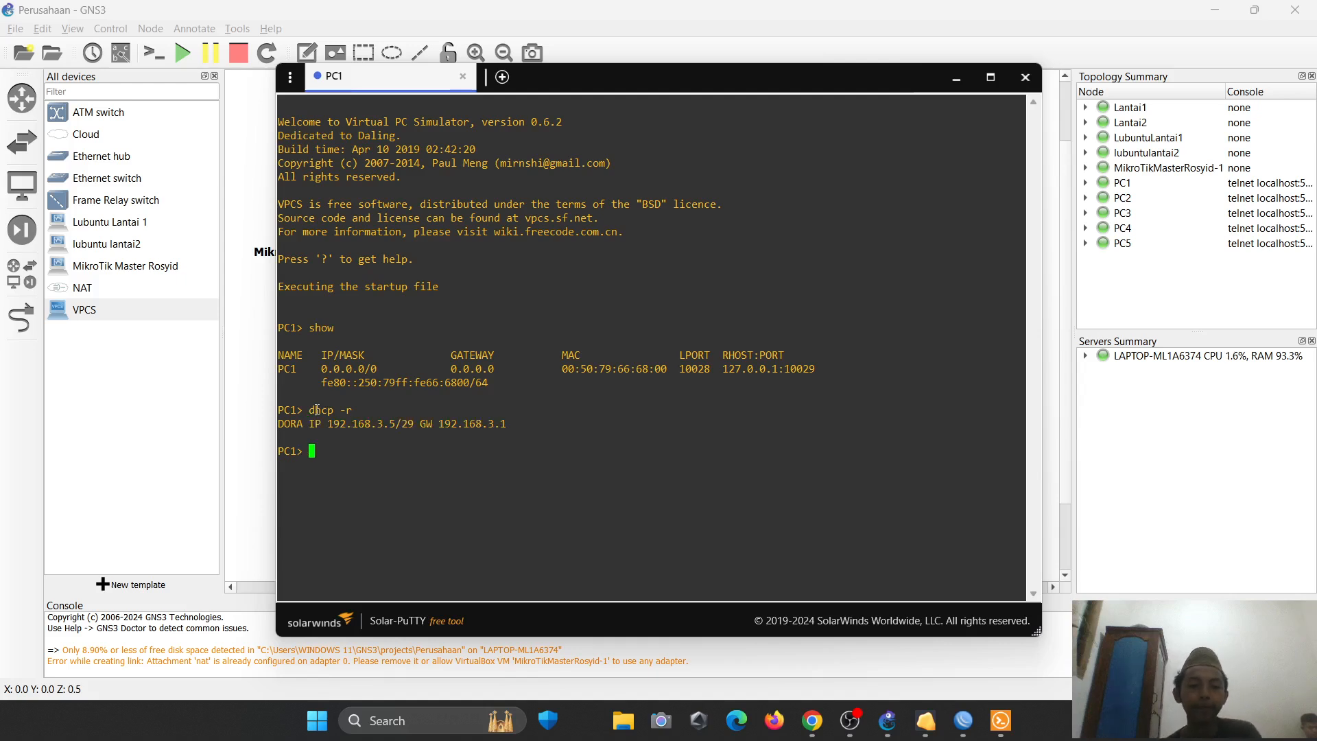
# - Run show on PC1 to confirm address 192.168.3.5/29 with gateway 192.168.3.1
pyautogui.write('show')
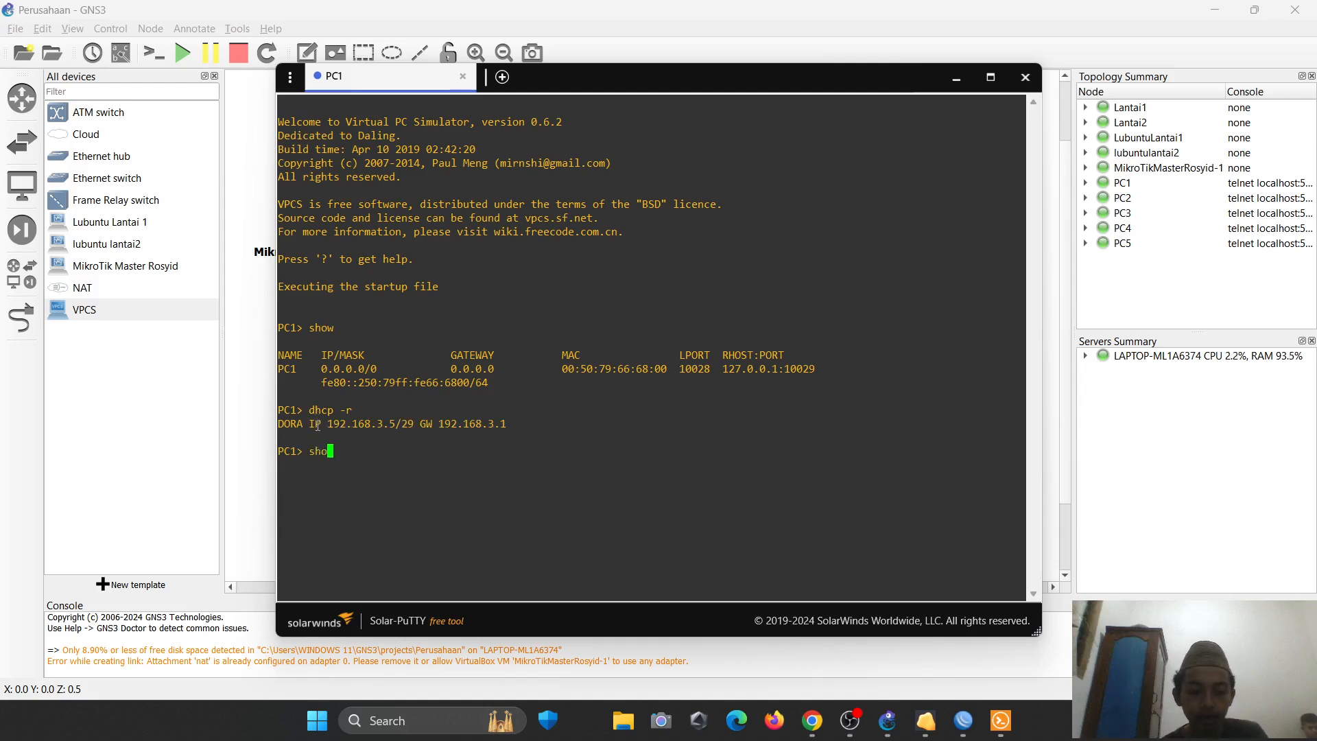
pyautogui.press('Return')
pyautogui.moveTo(326, 492); pyautogui.dragTo(515, 493)
pyautogui.click(393, 536)
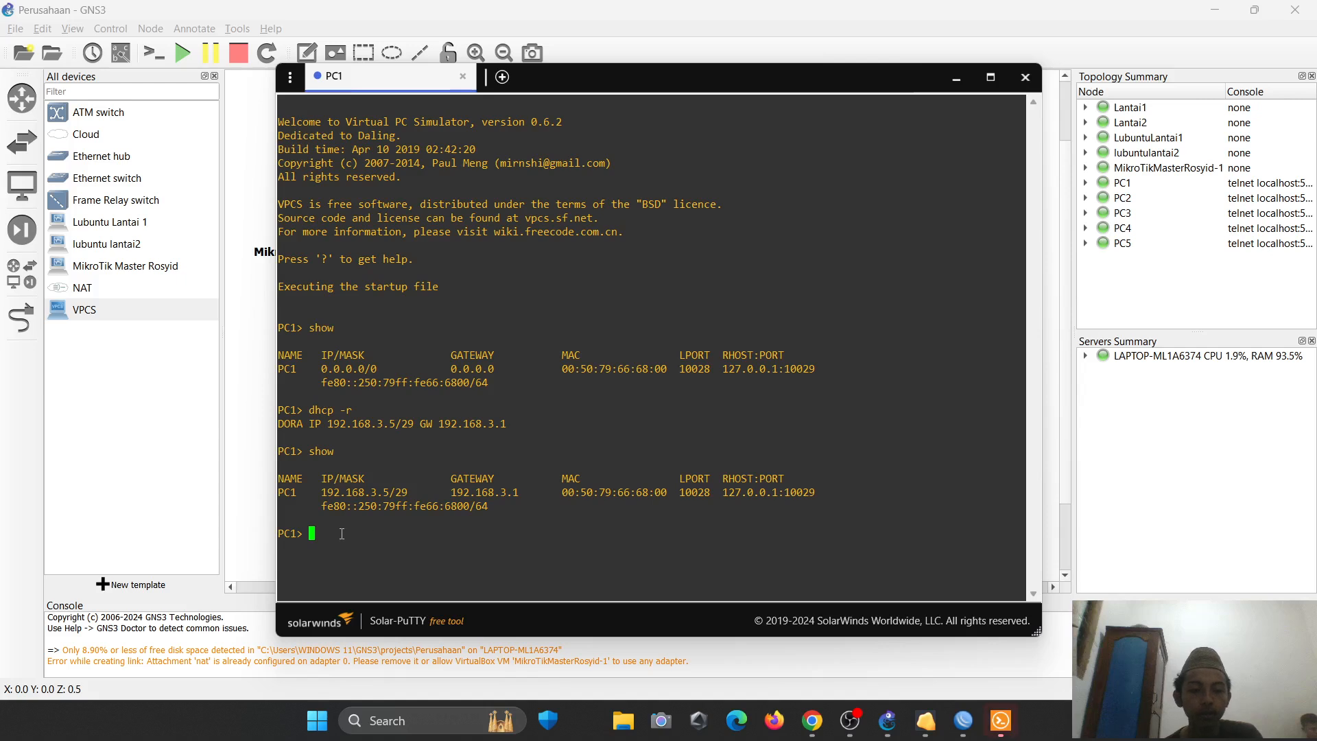
# - Ping 192.168.3.6 from PC1, stopping after four replies, and check WinBox's DHCP leases
pyautogui.write('ping 19')
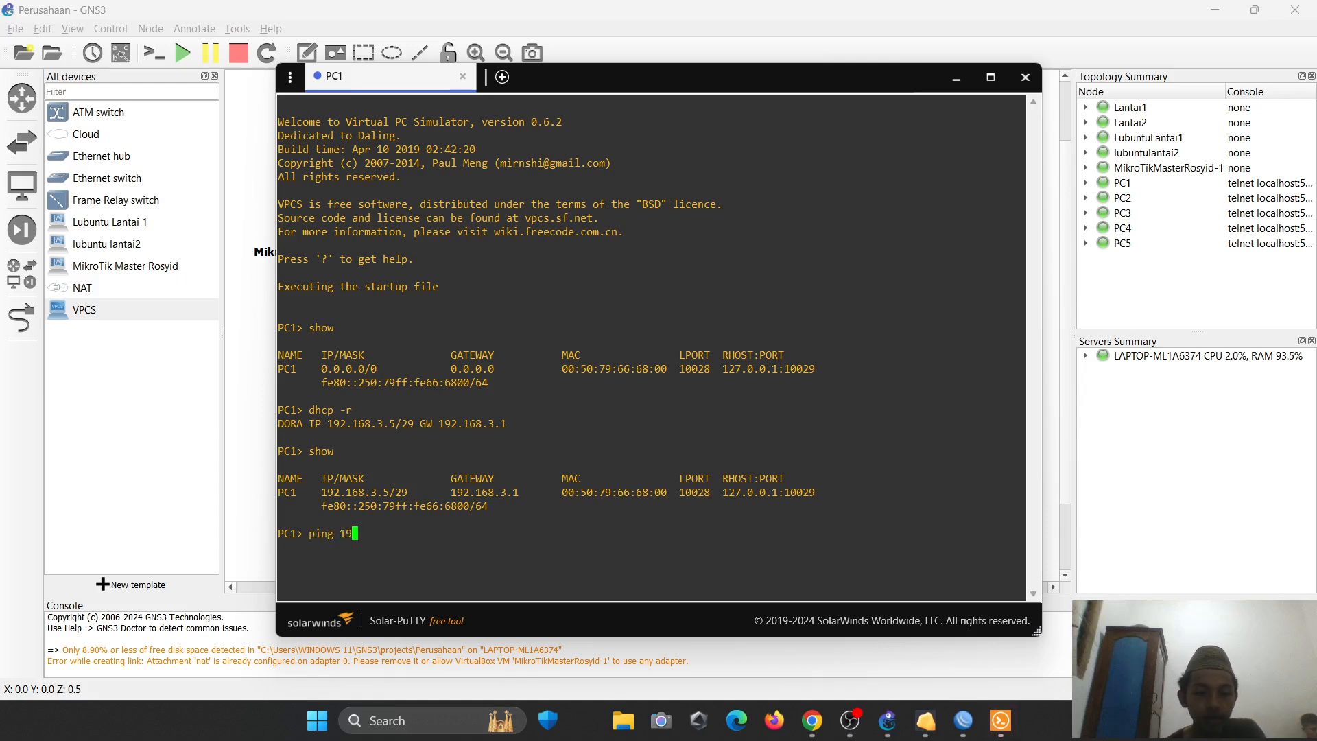
pyautogui.write('2.')
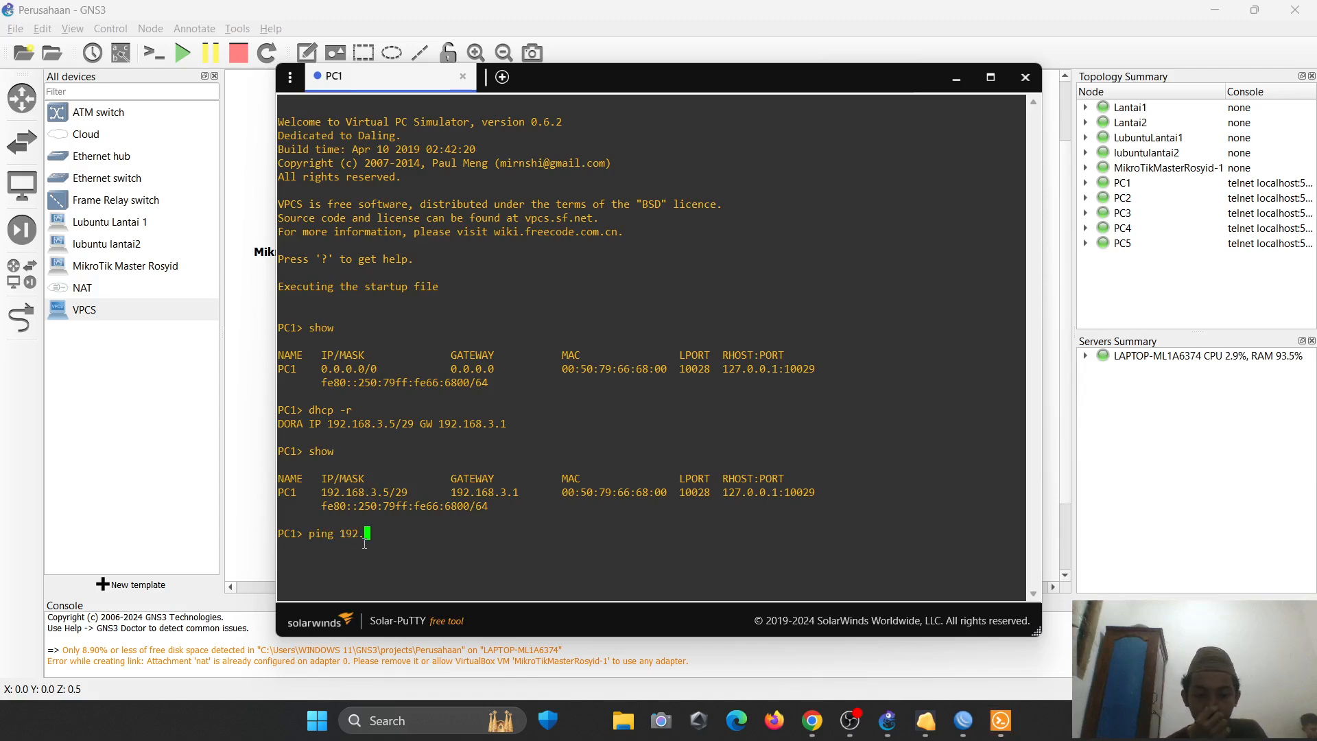
pyautogui.write('17')
pyautogui.press('BackSpace')
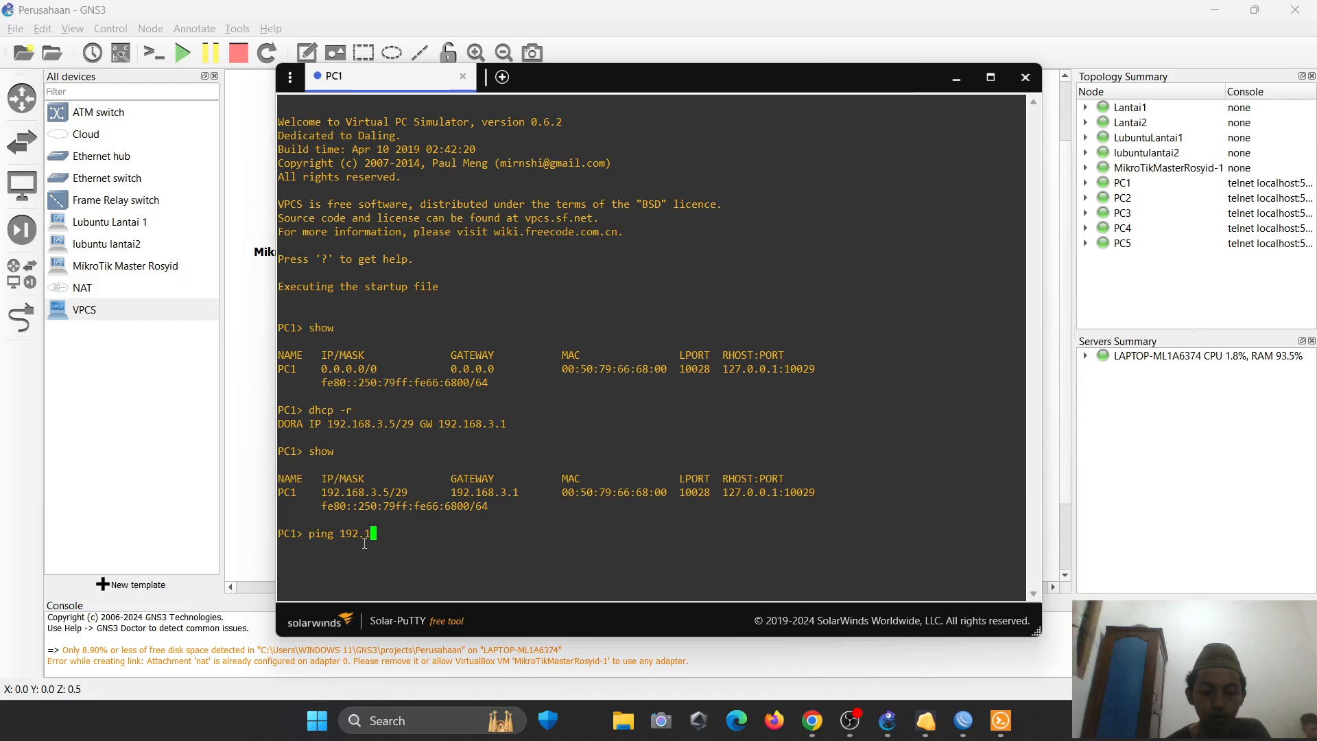
pyautogui.write('68.3.')
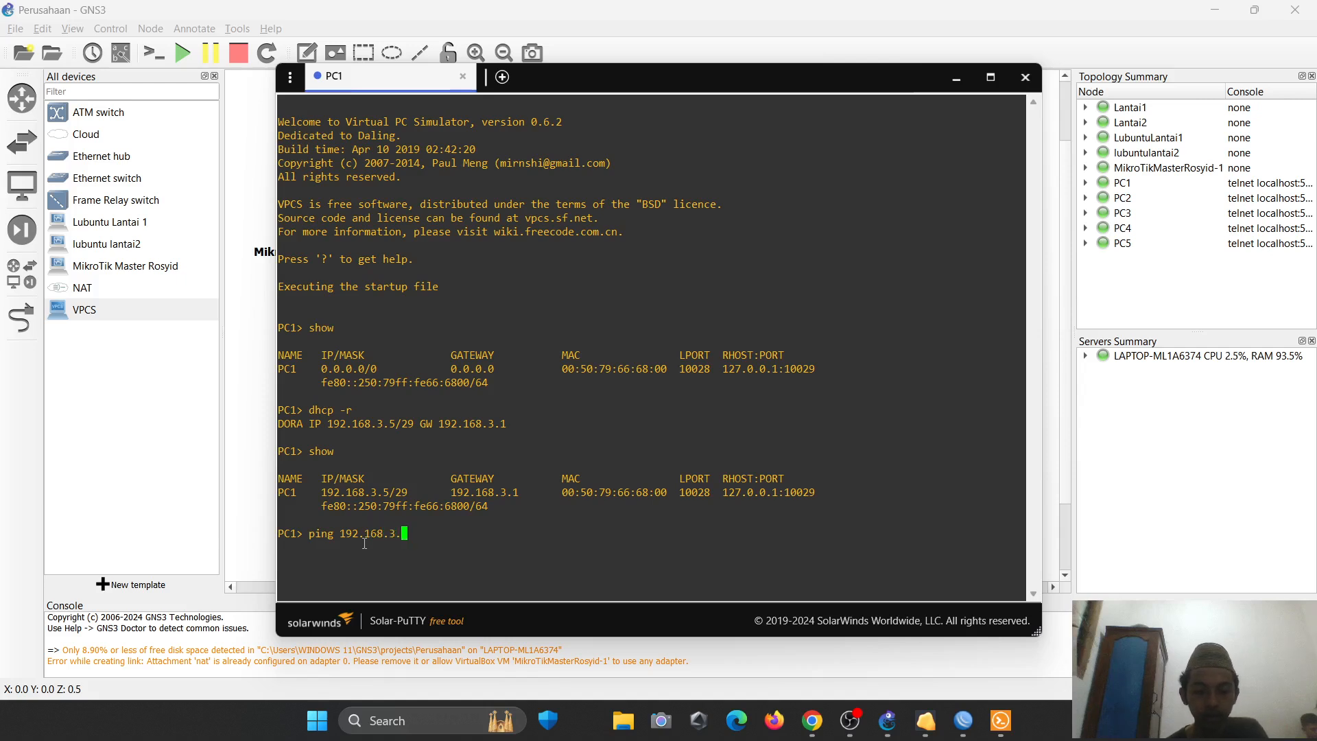
pyautogui.write('6')
pyautogui.press('Return')
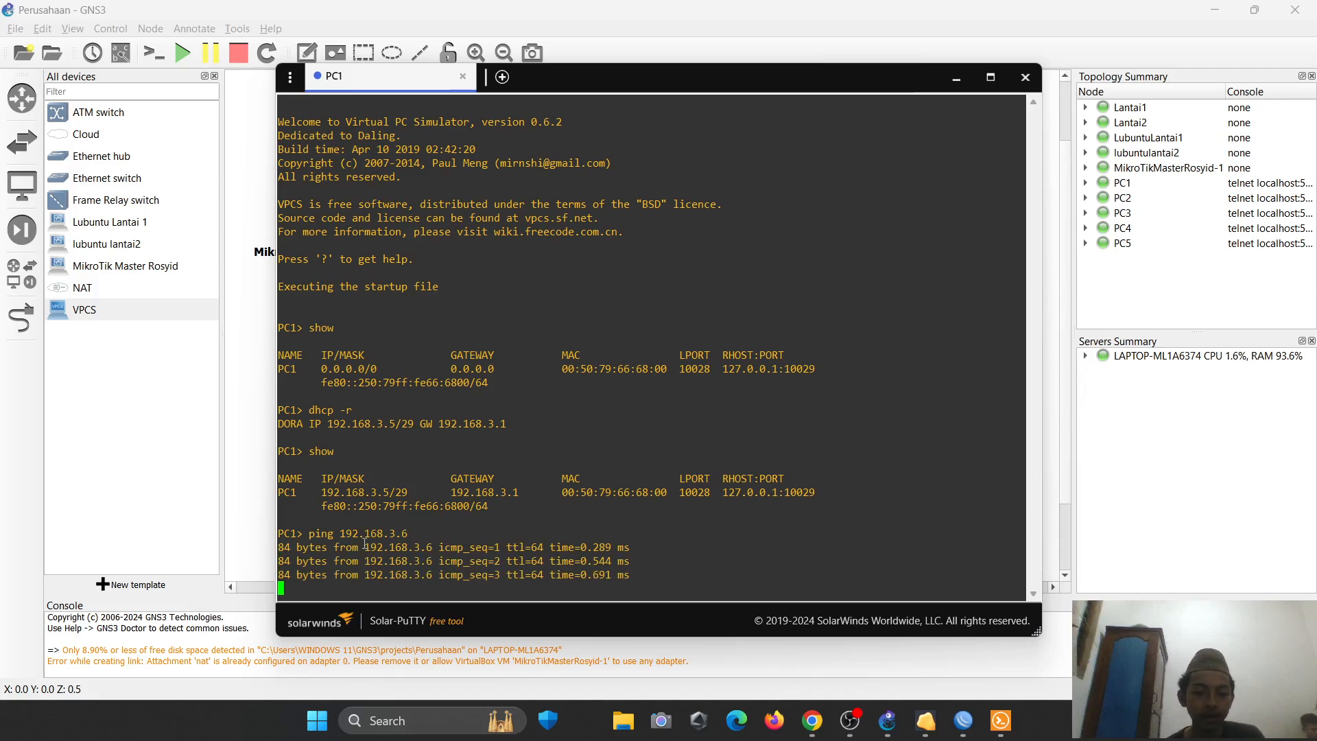
pyautogui.hotkey('ctrl', 'c')
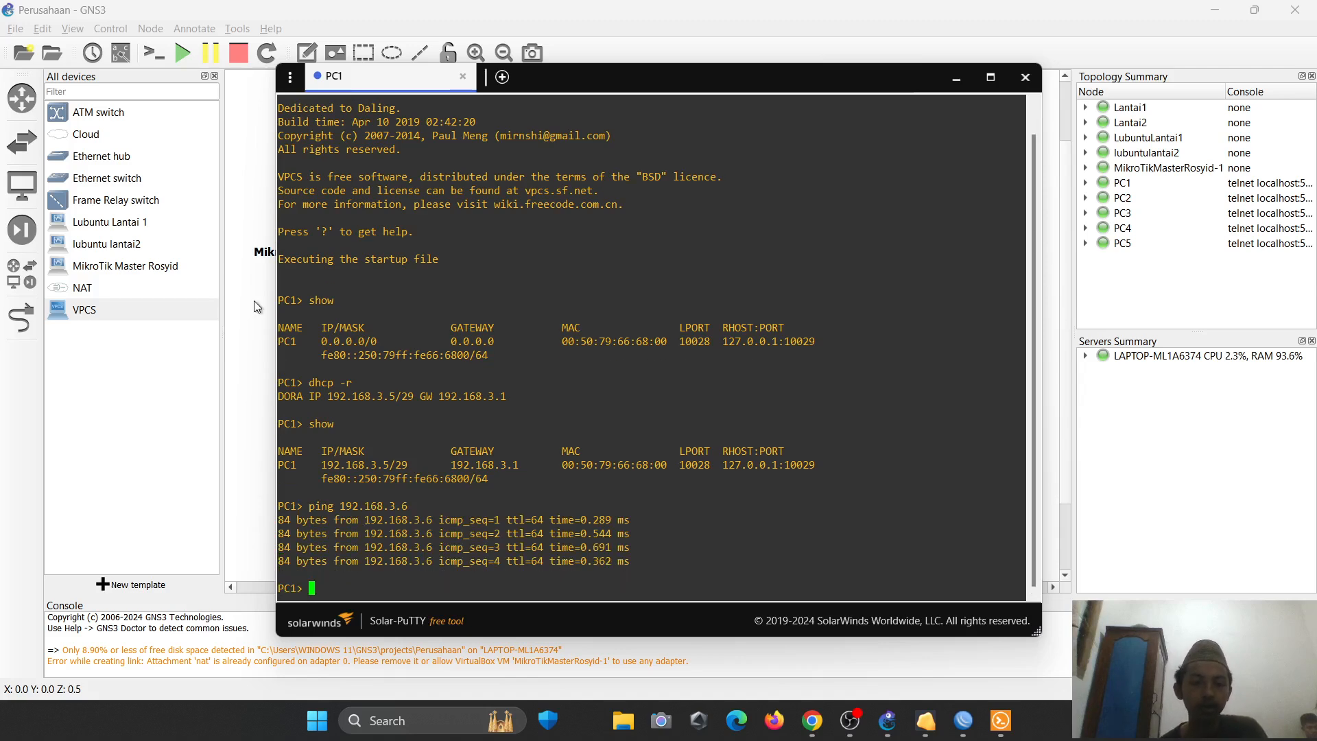
pyautogui.hotkey('alt', 'Tab')
pyautogui.hotkey('alt', 'Tab')
pyautogui.hotkey('alt', 'Tab')
pyautogui.hotkey('alt', 'Tab')
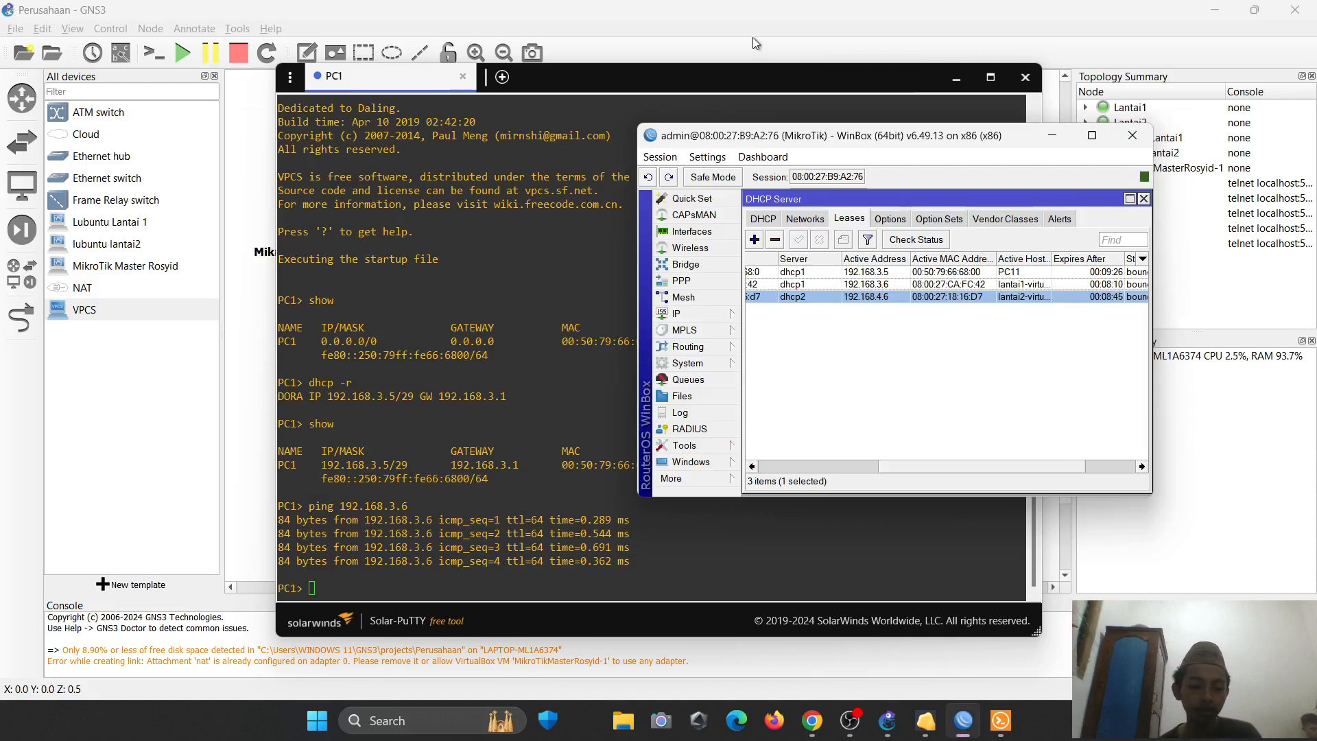
pyautogui.hotkey('alt', 'Tab')
pyautogui.press('Tab')
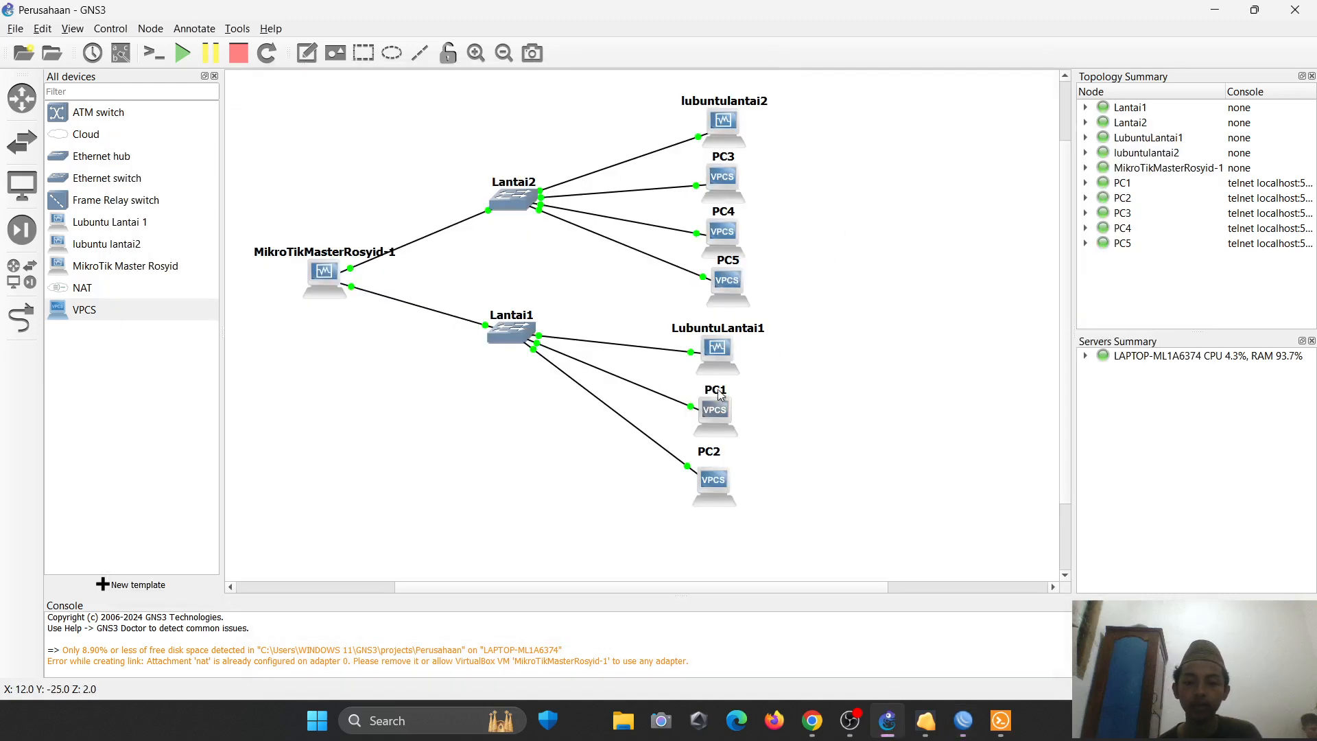
# - Open PC2's console and run dhcp -r to request an address
pyautogui.rightClick(703, 473)
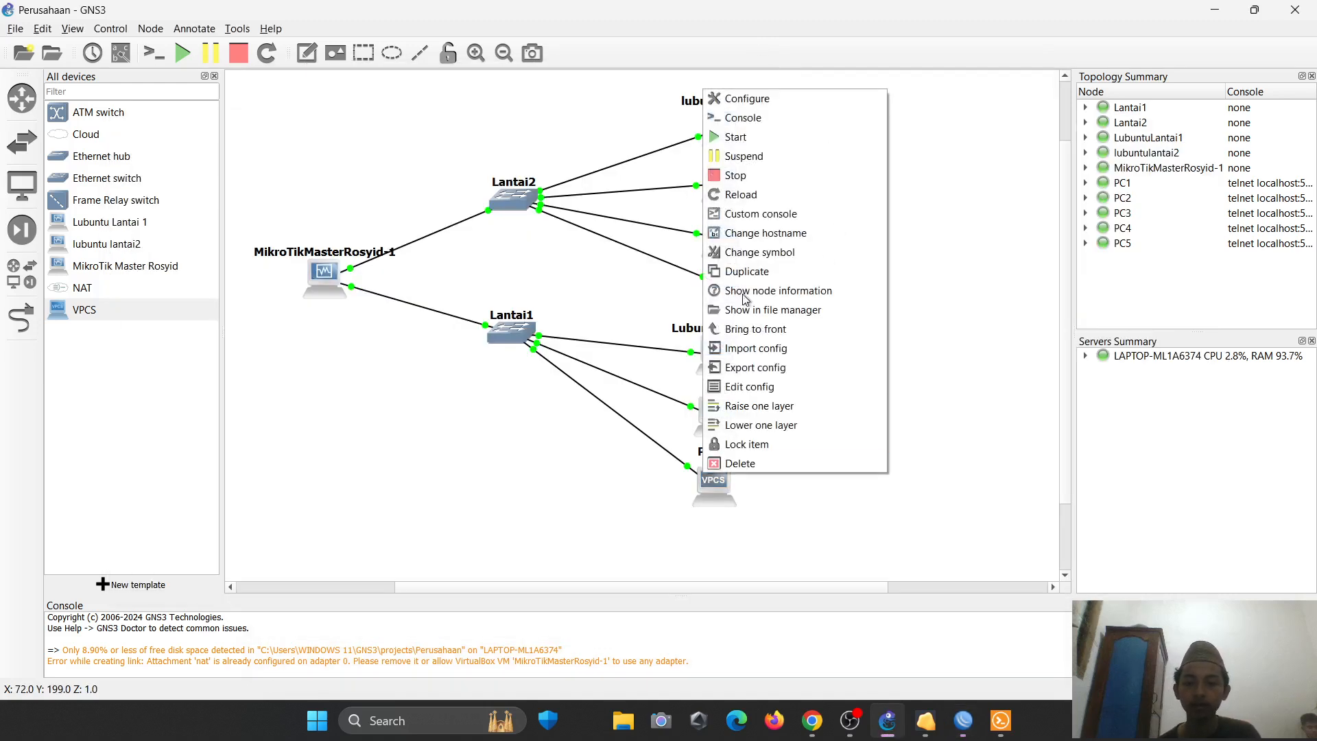
pyautogui.click(739, 118)
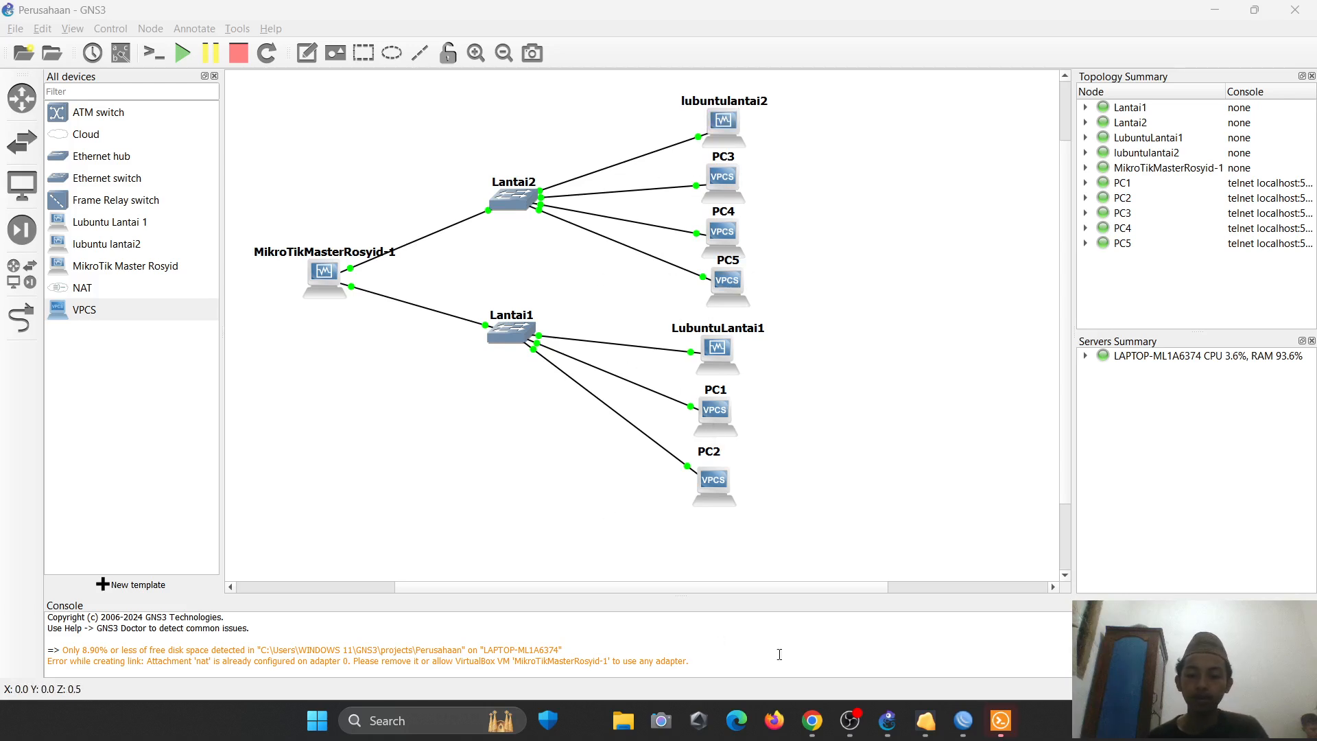
pyautogui.click(1001, 721)
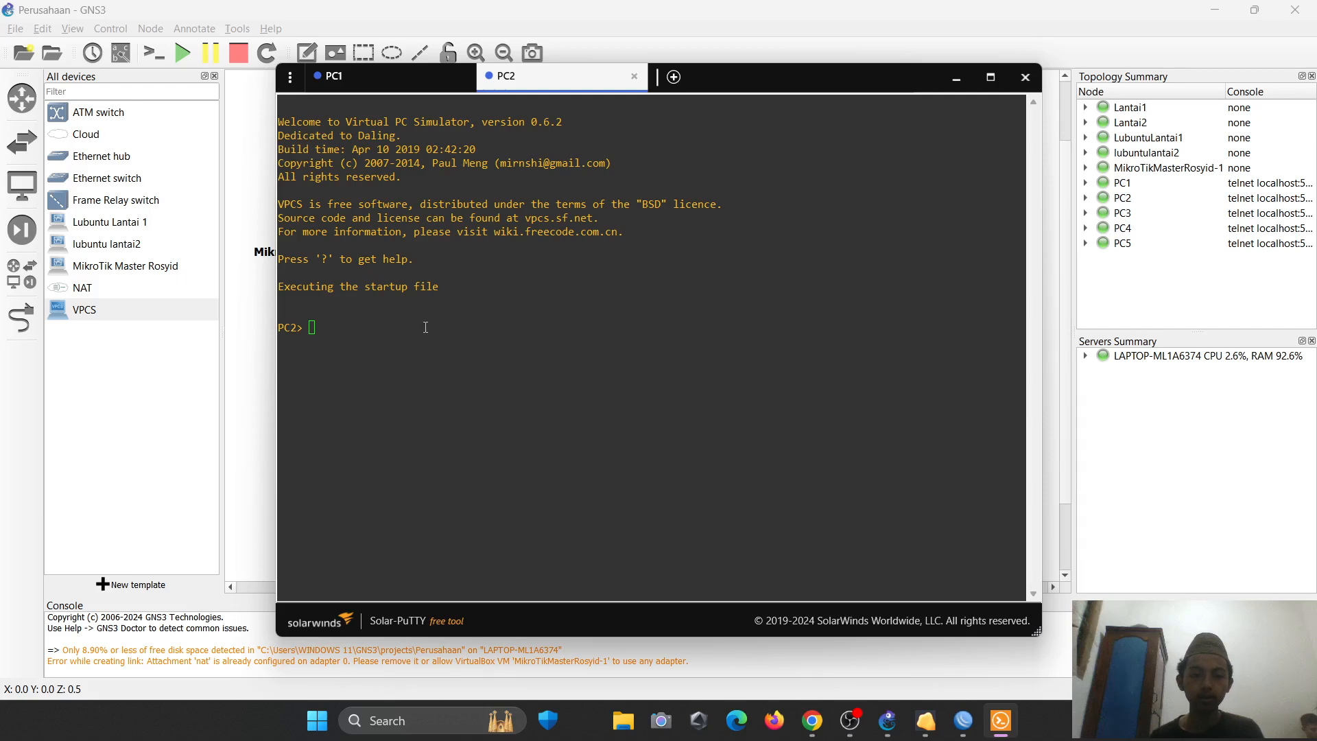
pyautogui.click(425, 328)
pyautogui.write('dhcp -')
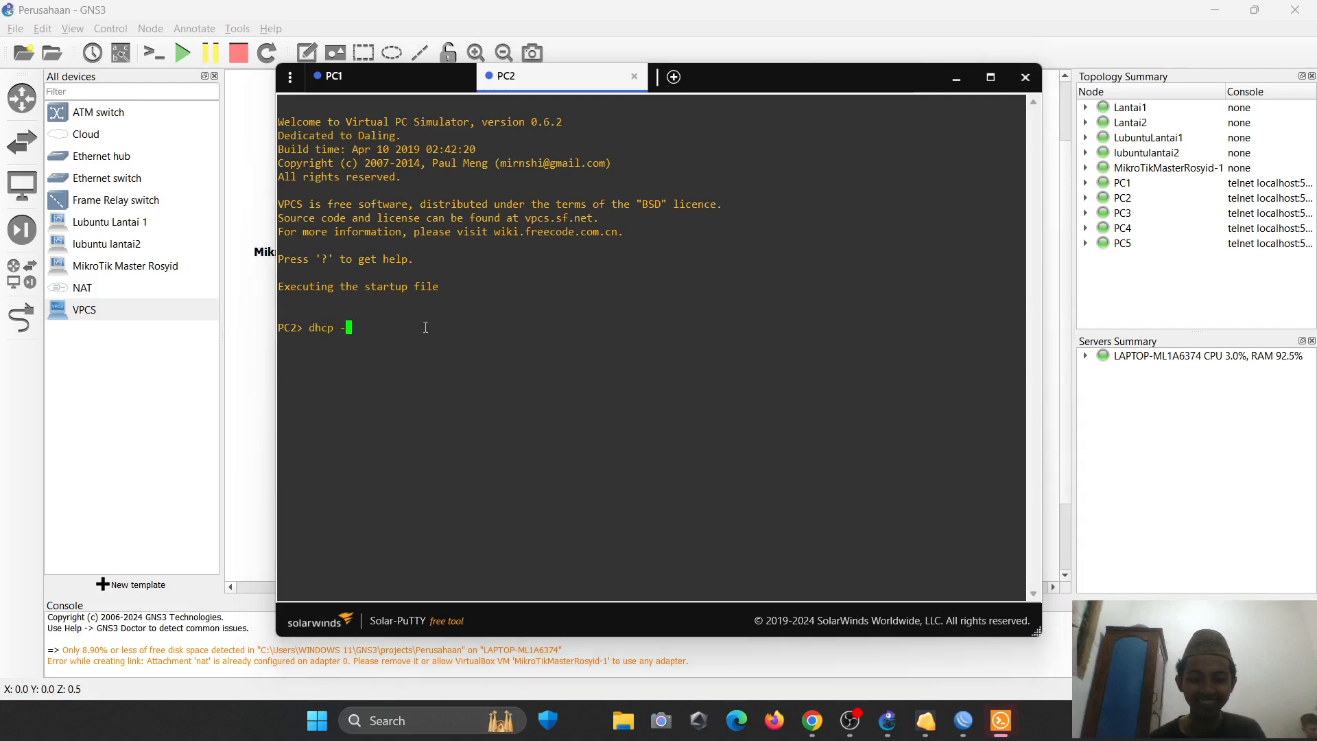
pyautogui.write('r')
pyautogui.press('Return')
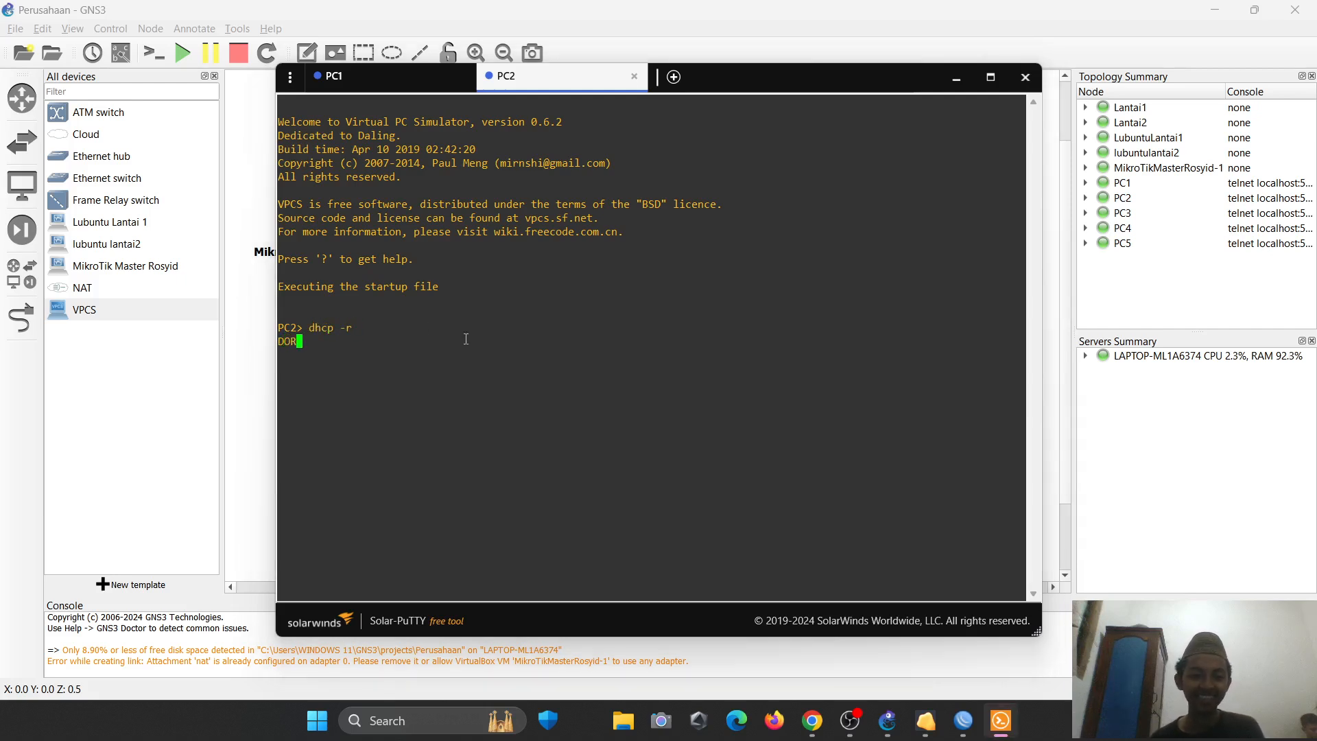
pyautogui.hotkey('alt', 'Tab')
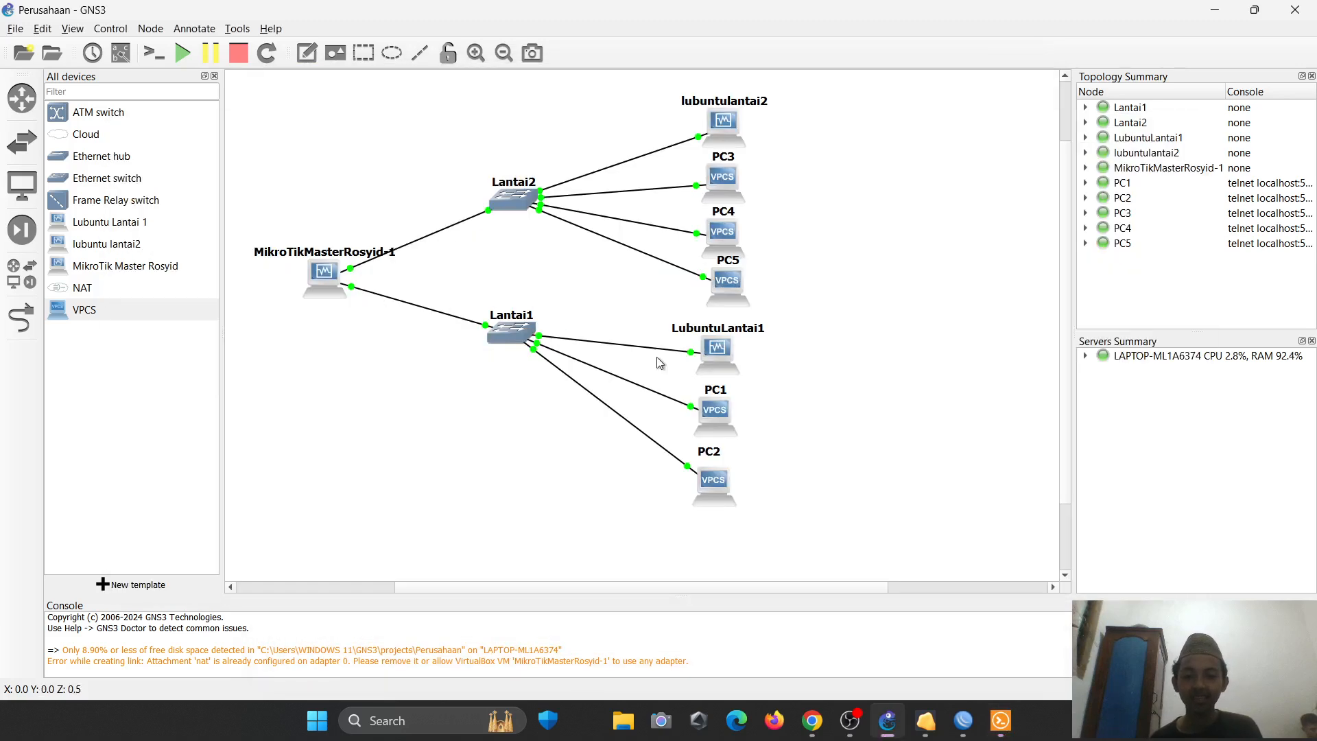
# - Open console sessions for PC3, PC4 and PC5
pyautogui.rightClick(712, 180)
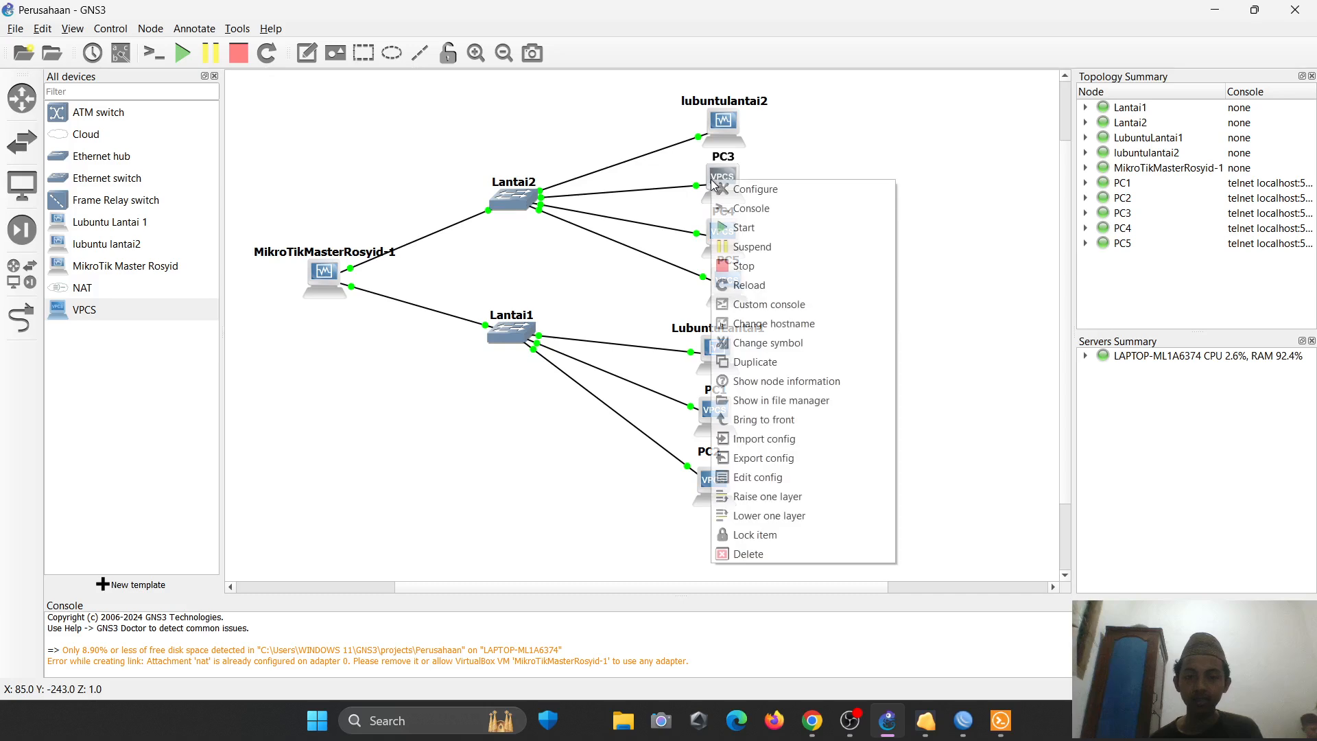
pyautogui.click(737, 208)
pyautogui.rightClick(724, 226)
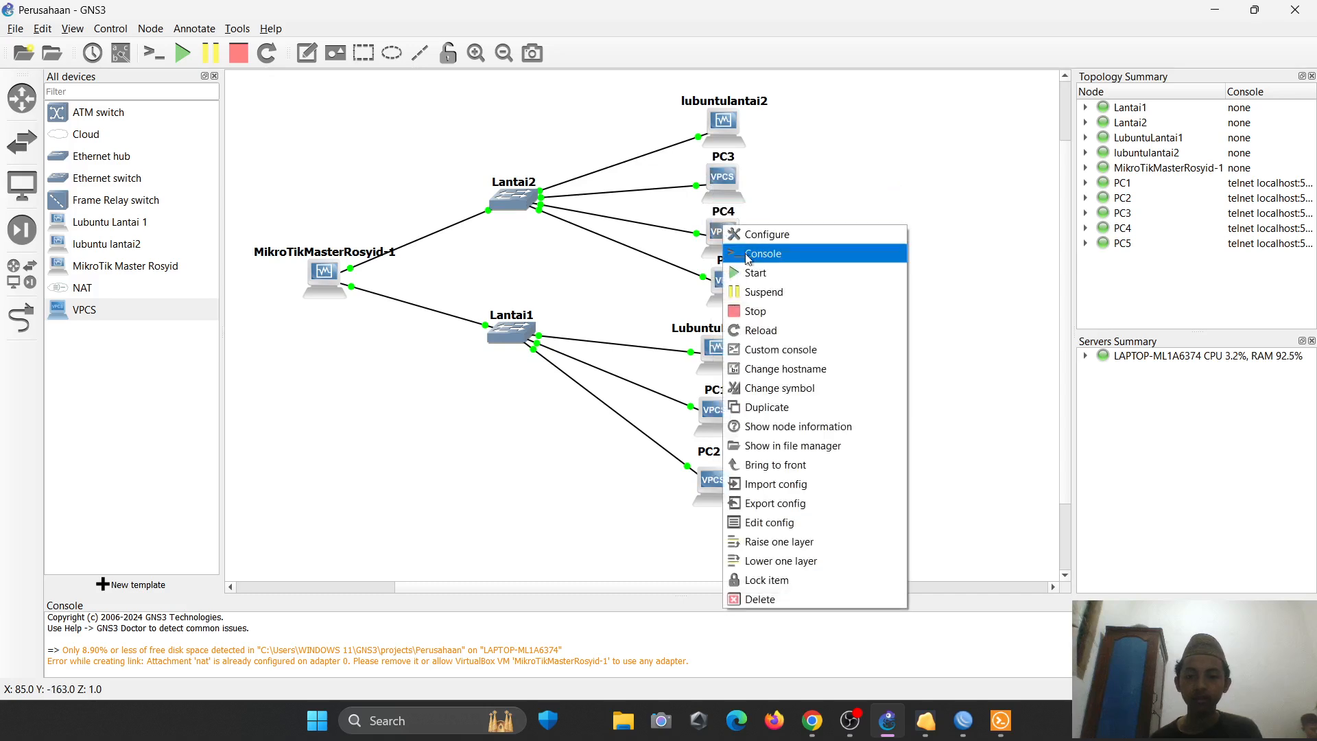
pyautogui.click(741, 252)
pyautogui.rightClick(732, 278)
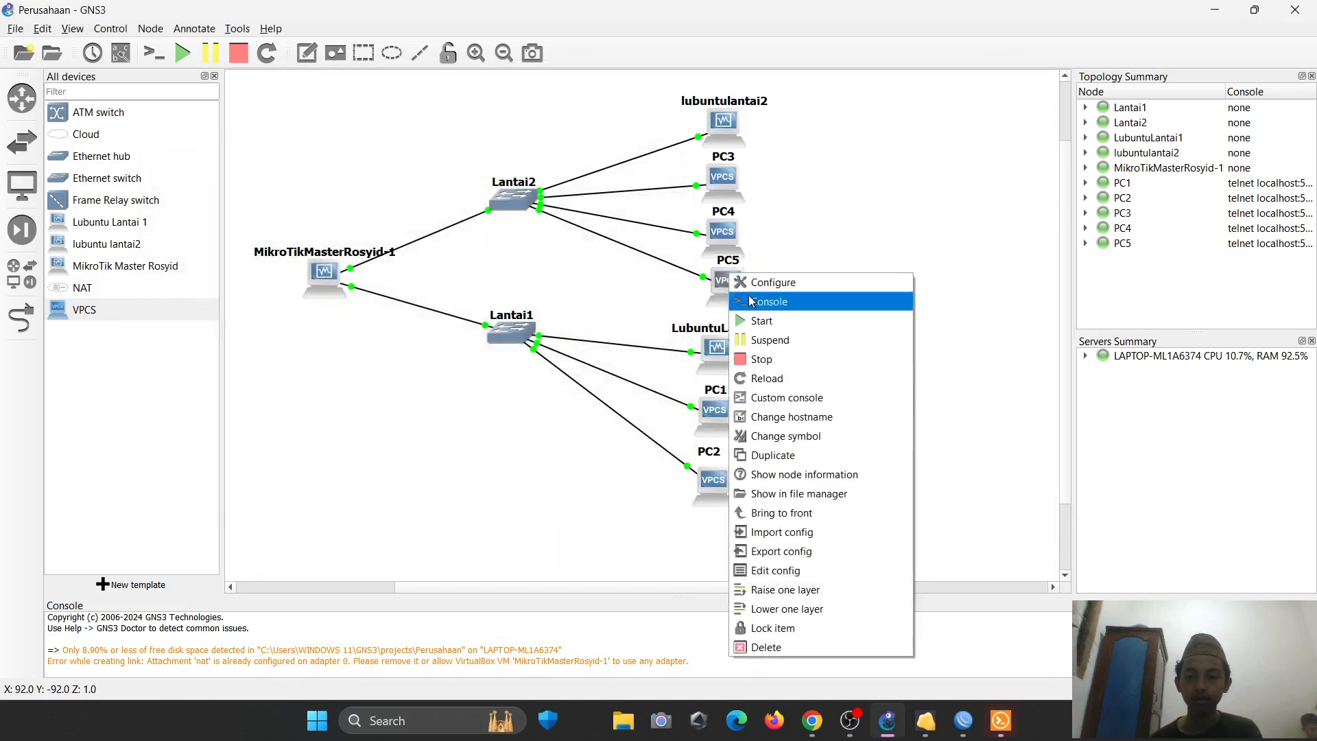
pyautogui.click(737, 301)
pyautogui.rightClick(736, 291)
pyautogui.click(760, 316)
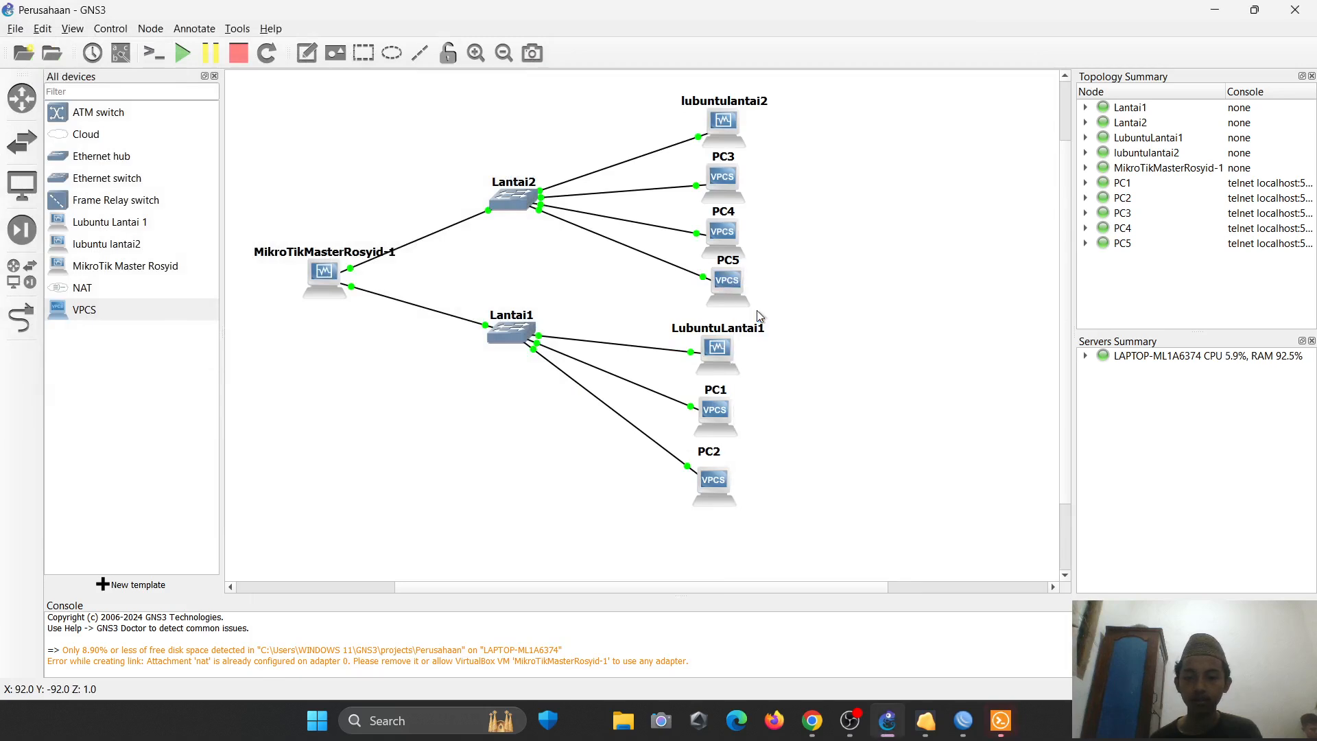
pyautogui.click(998, 726)
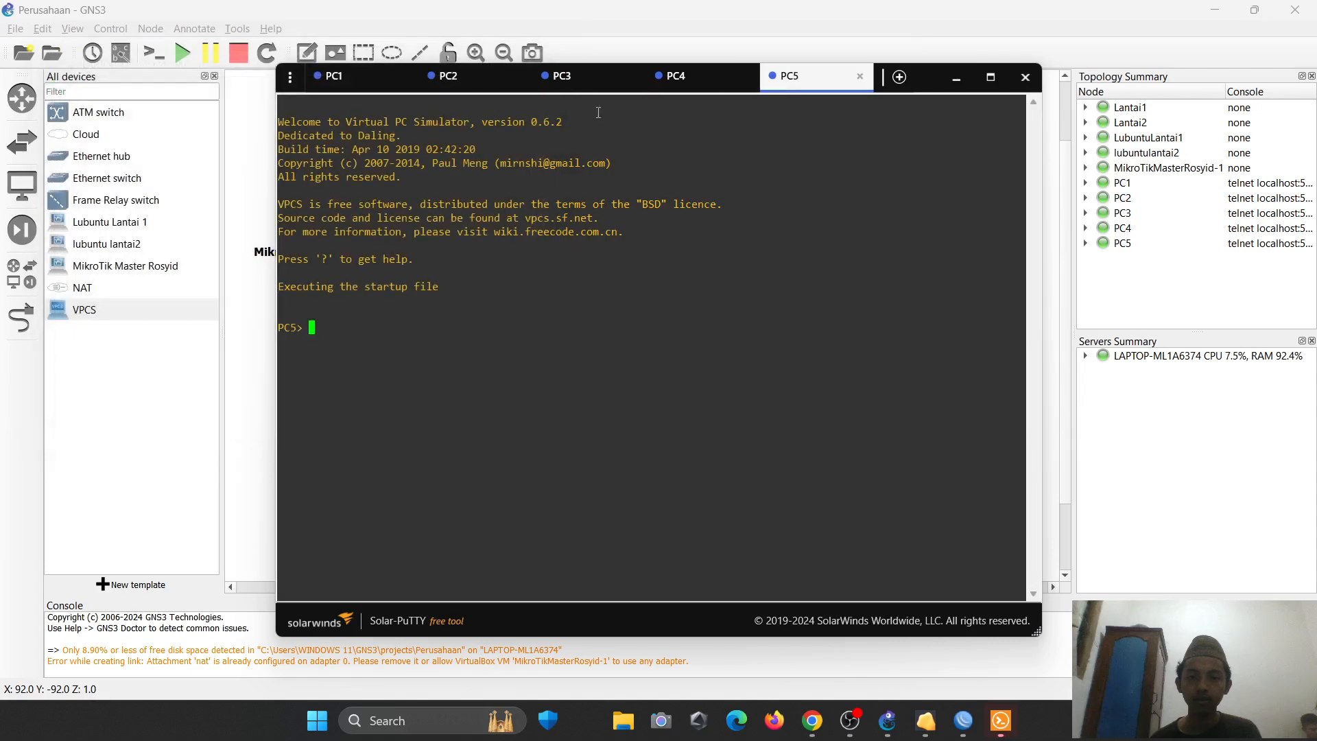
# - Save PC2's configuration and run dhcp -r on PC3, PC4 and PC5
pyautogui.click(467, 76)
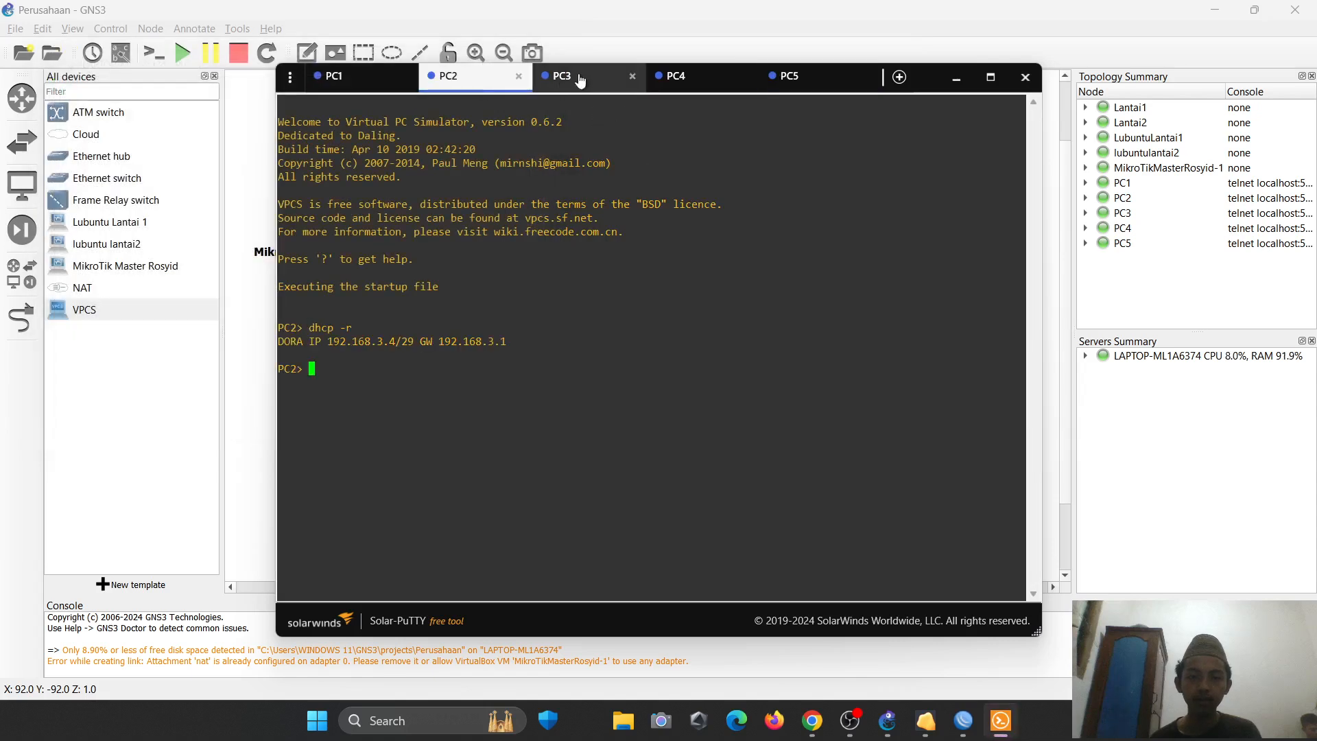
pyautogui.write('save')
pyautogui.press('Return')
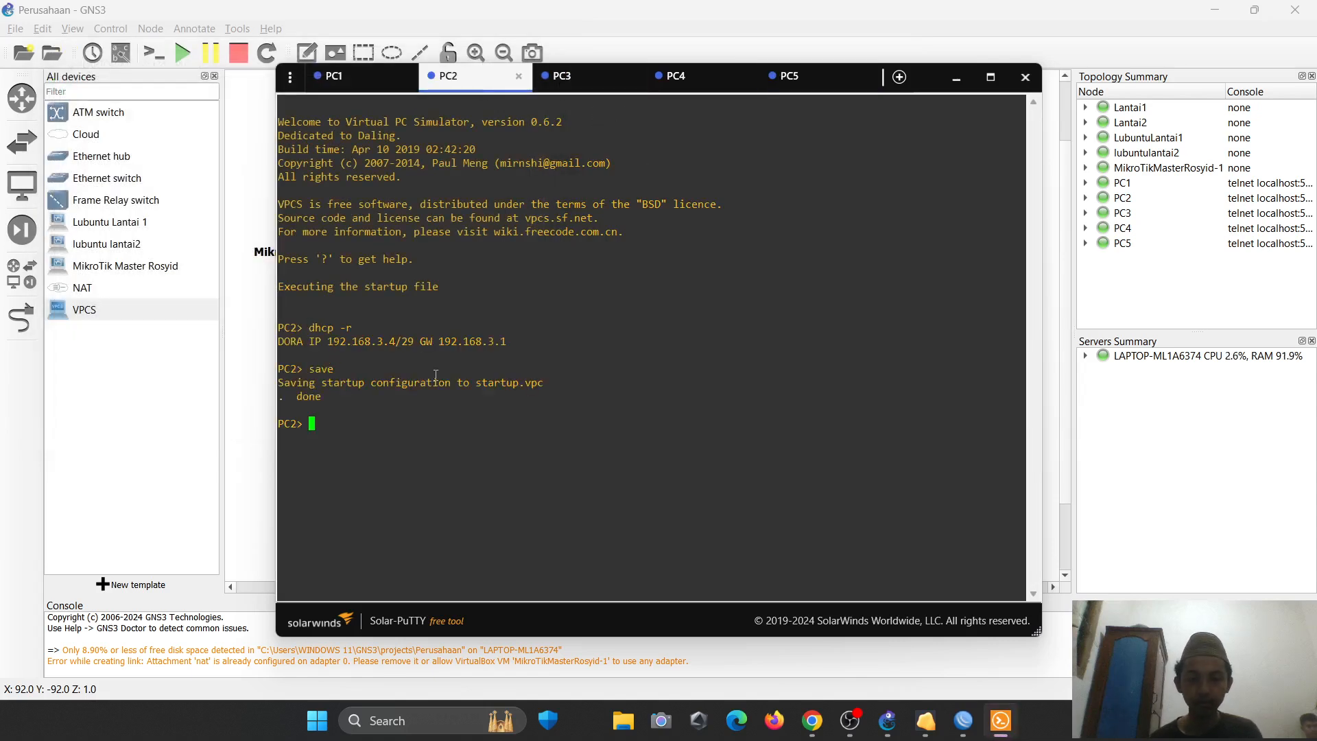
pyautogui.click(579, 76)
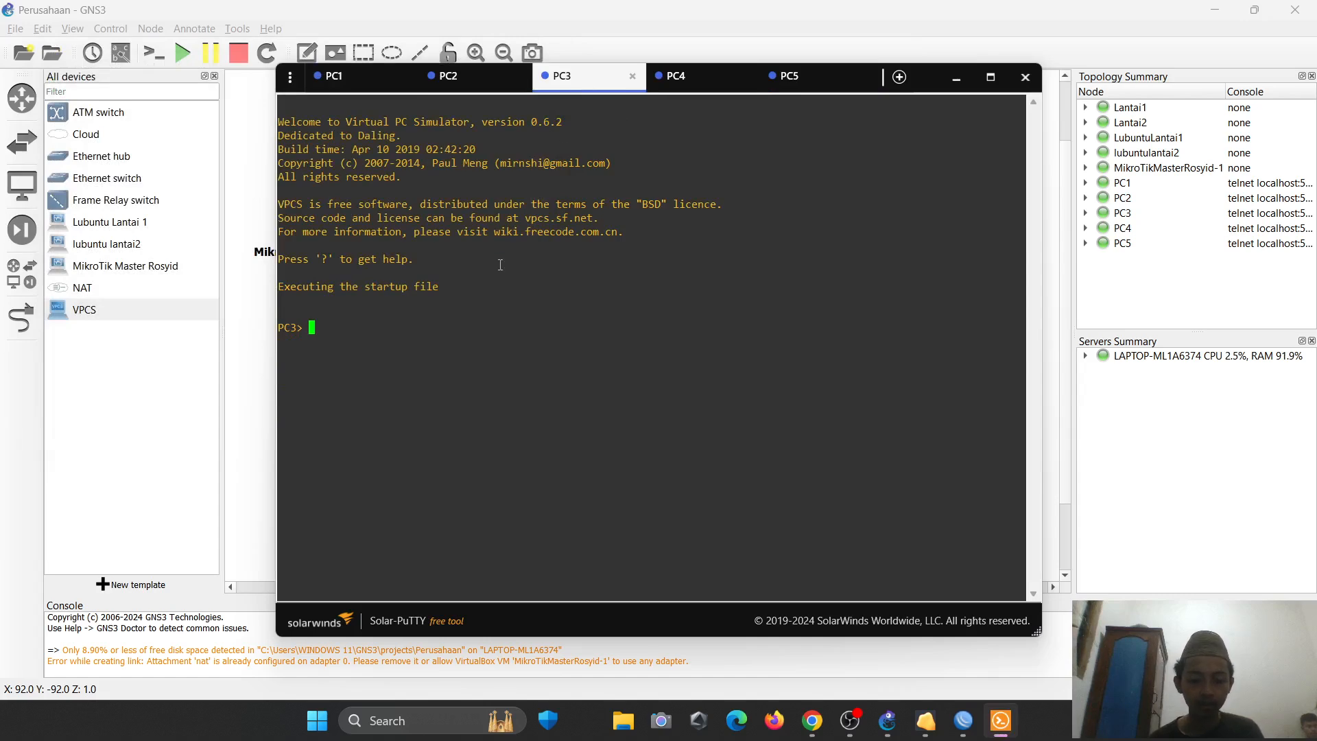
pyautogui.write('dhcp -r')
pyautogui.press('Return')
pyautogui.click(675, 77)
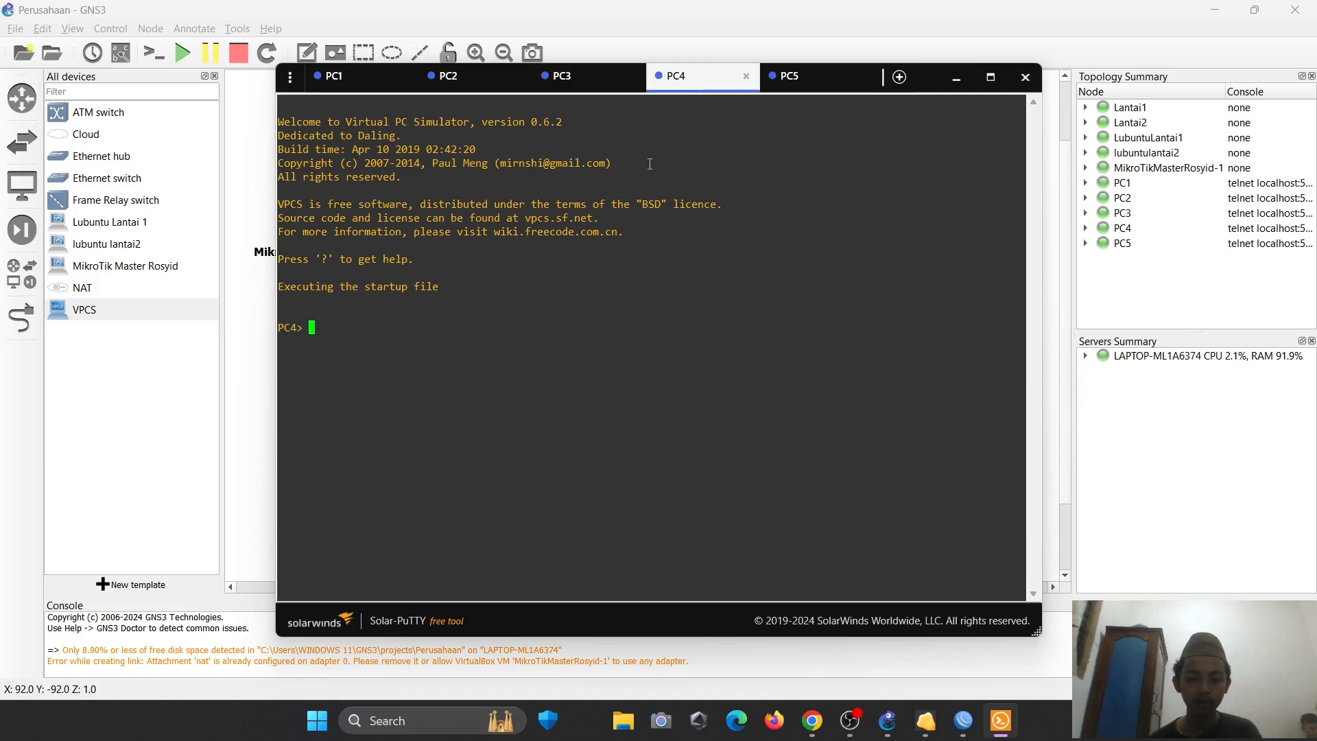
pyautogui.write('dhcp -r')
pyautogui.press('Return')
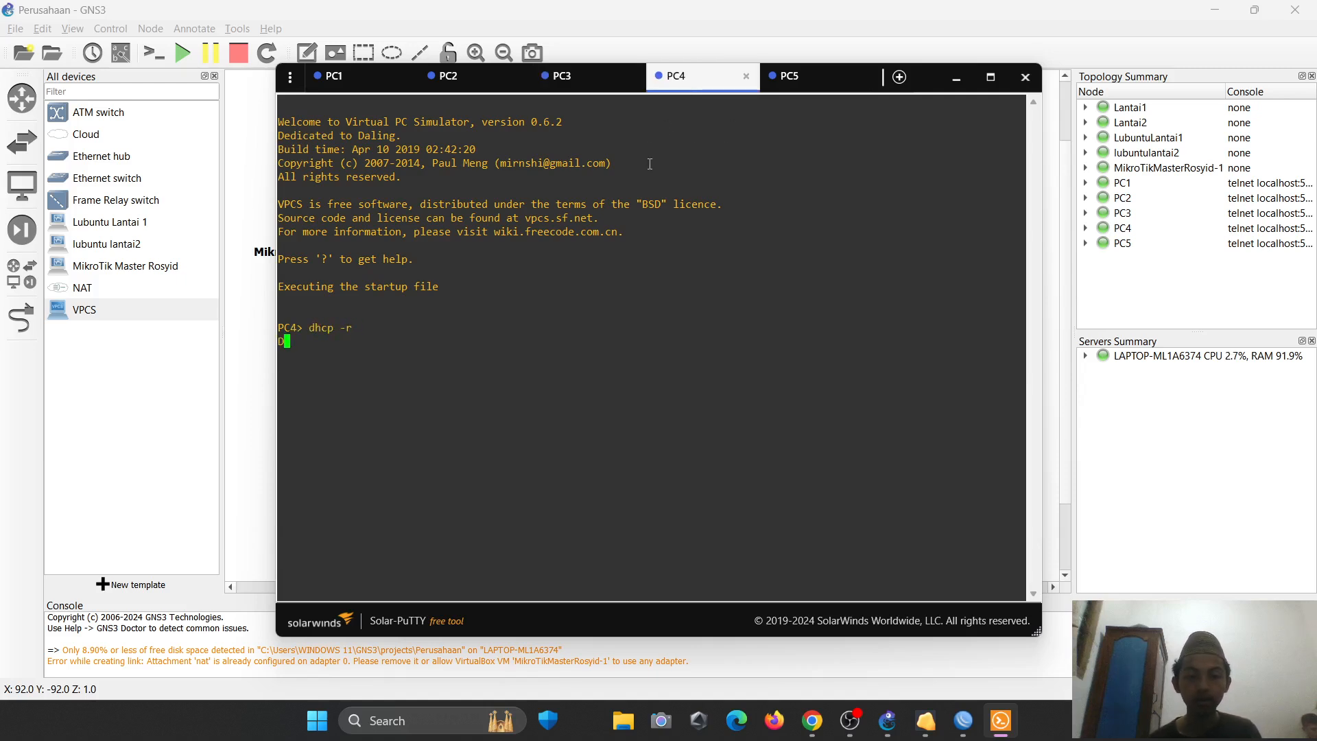
pyautogui.click(803, 88)
pyautogui.write('dhcp -r')
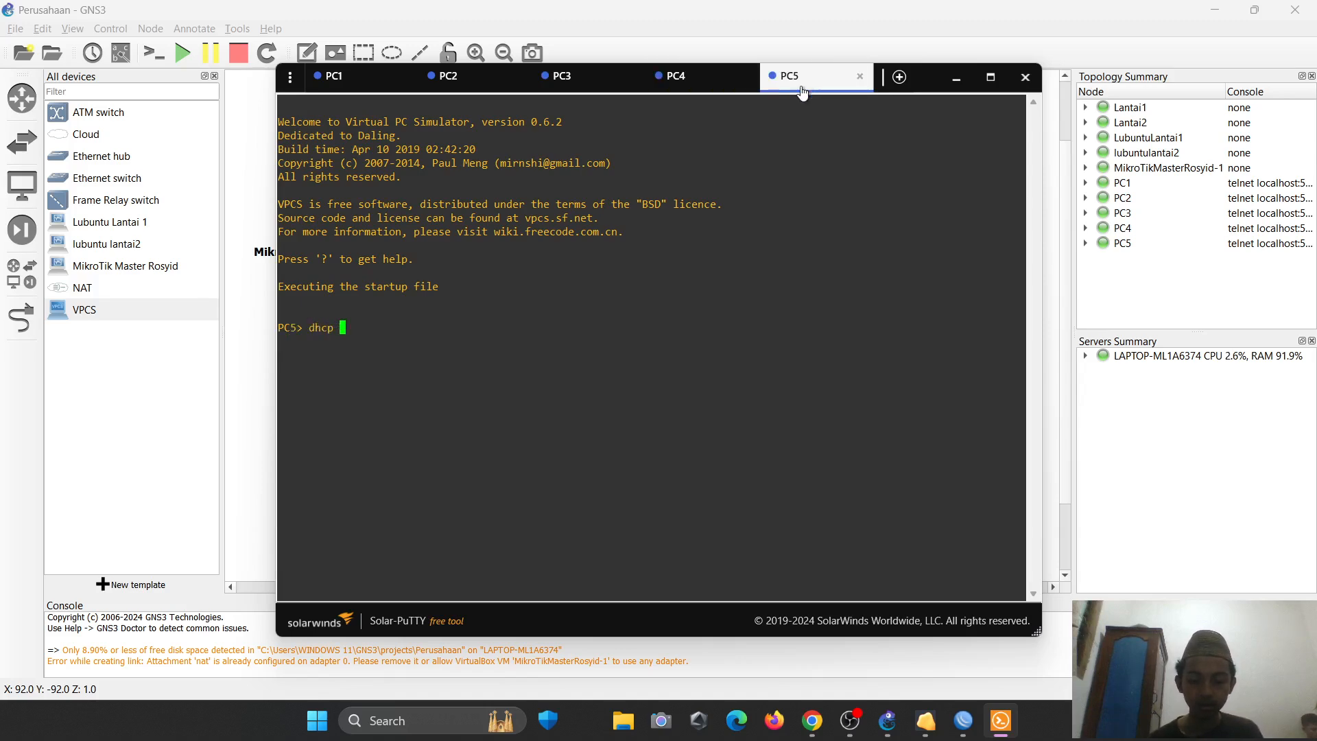
pyautogui.press('Return')
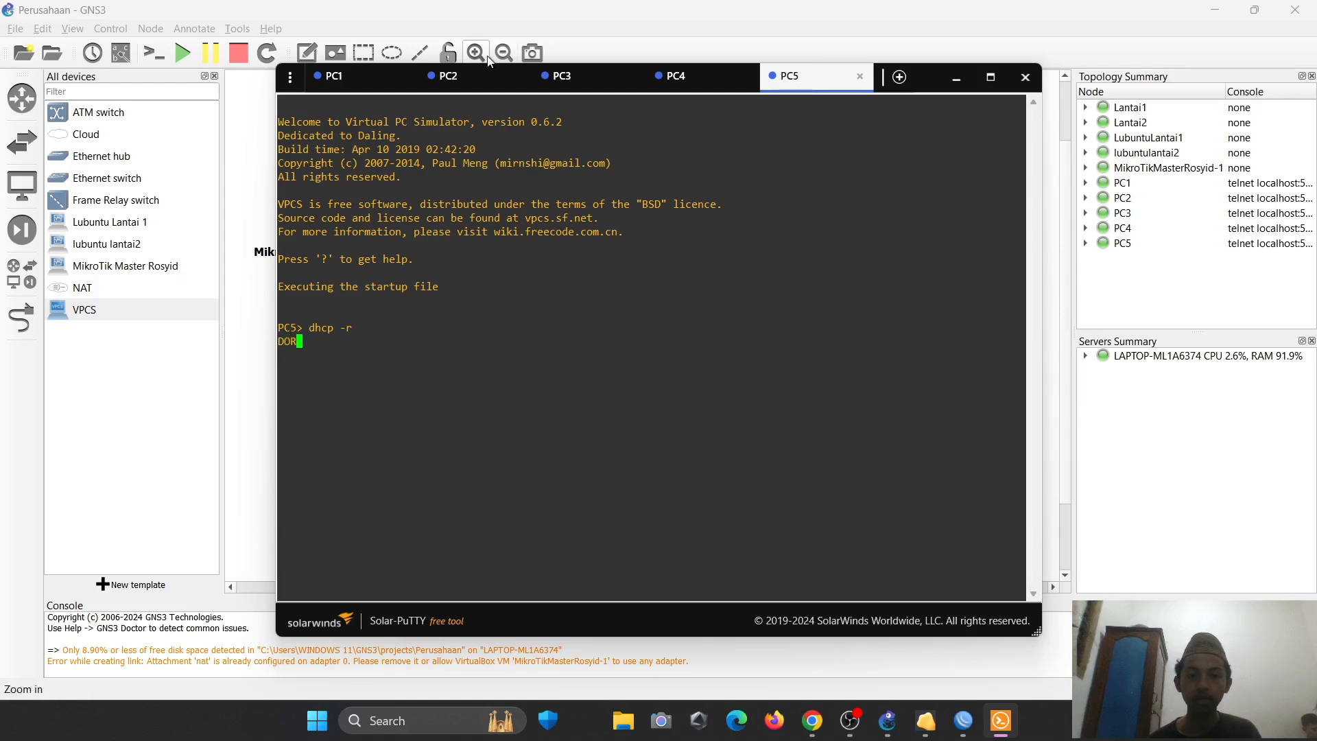
# - Save the PC3, PC4 and PC5 configurations and close the console window
pyautogui.click(542, 76)
pyautogui.write('savee')
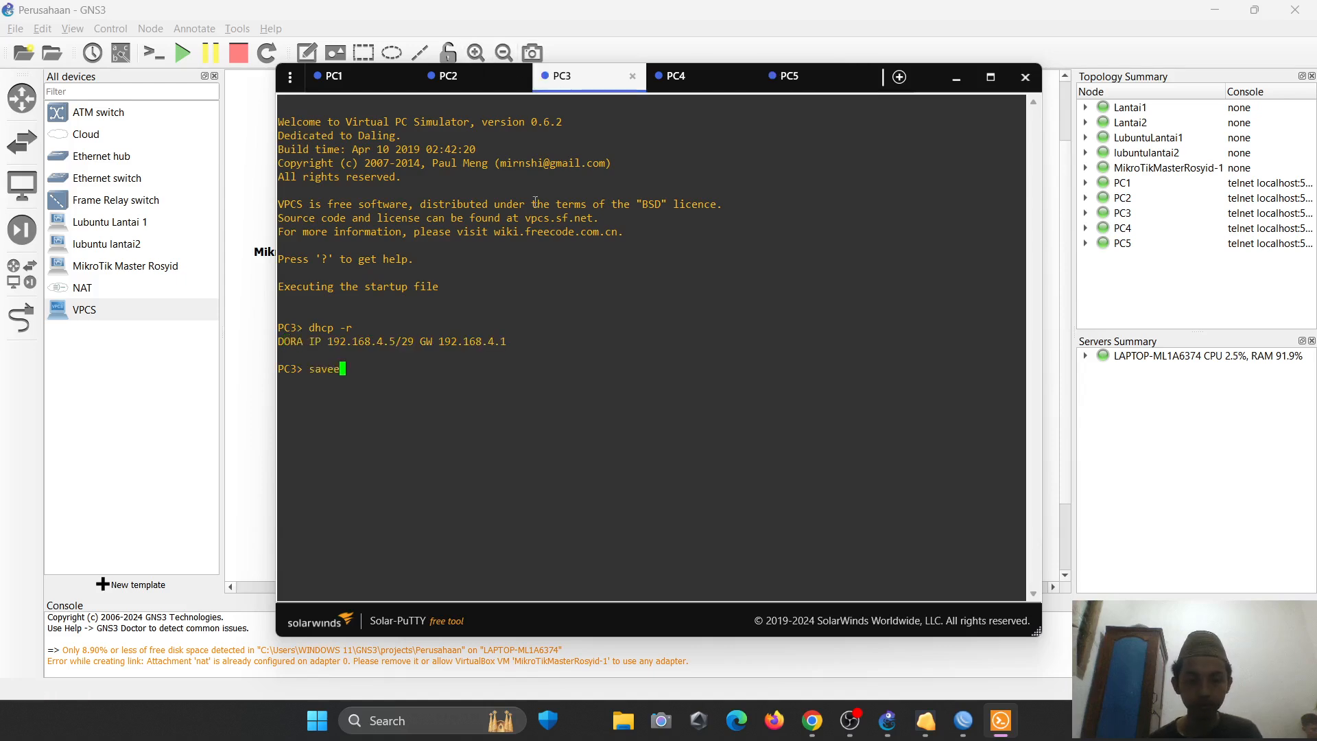
pyautogui.press('Return')
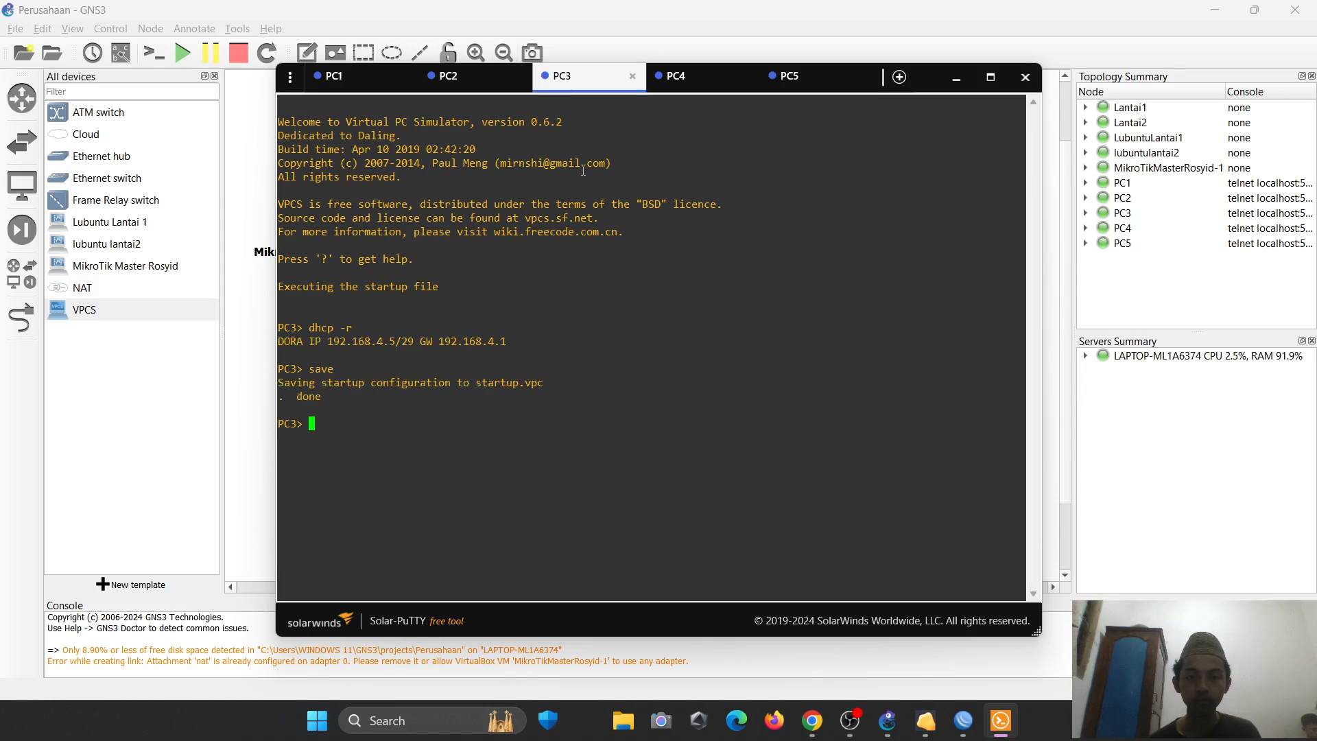
pyautogui.click(673, 77)
pyautogui.write('save')
pyautogui.press('Return')
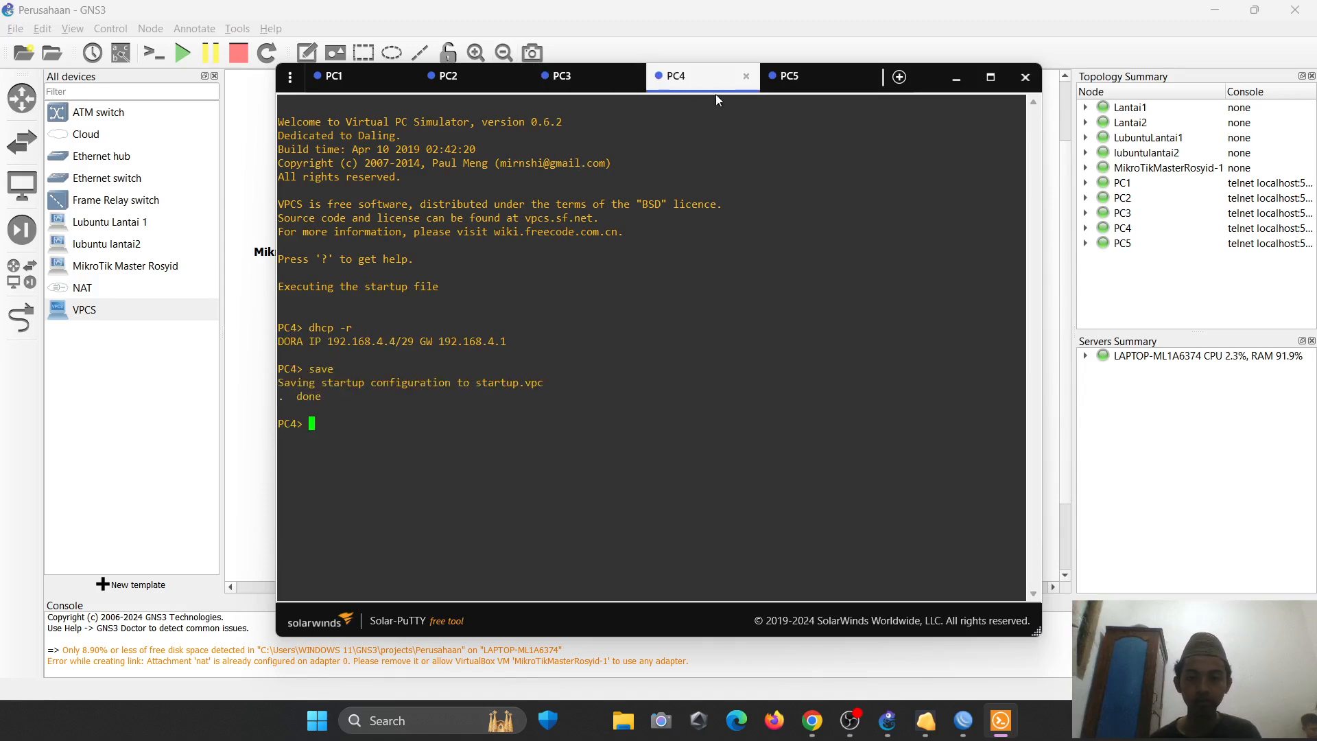
pyautogui.click(787, 79)
pyautogui.write('save')
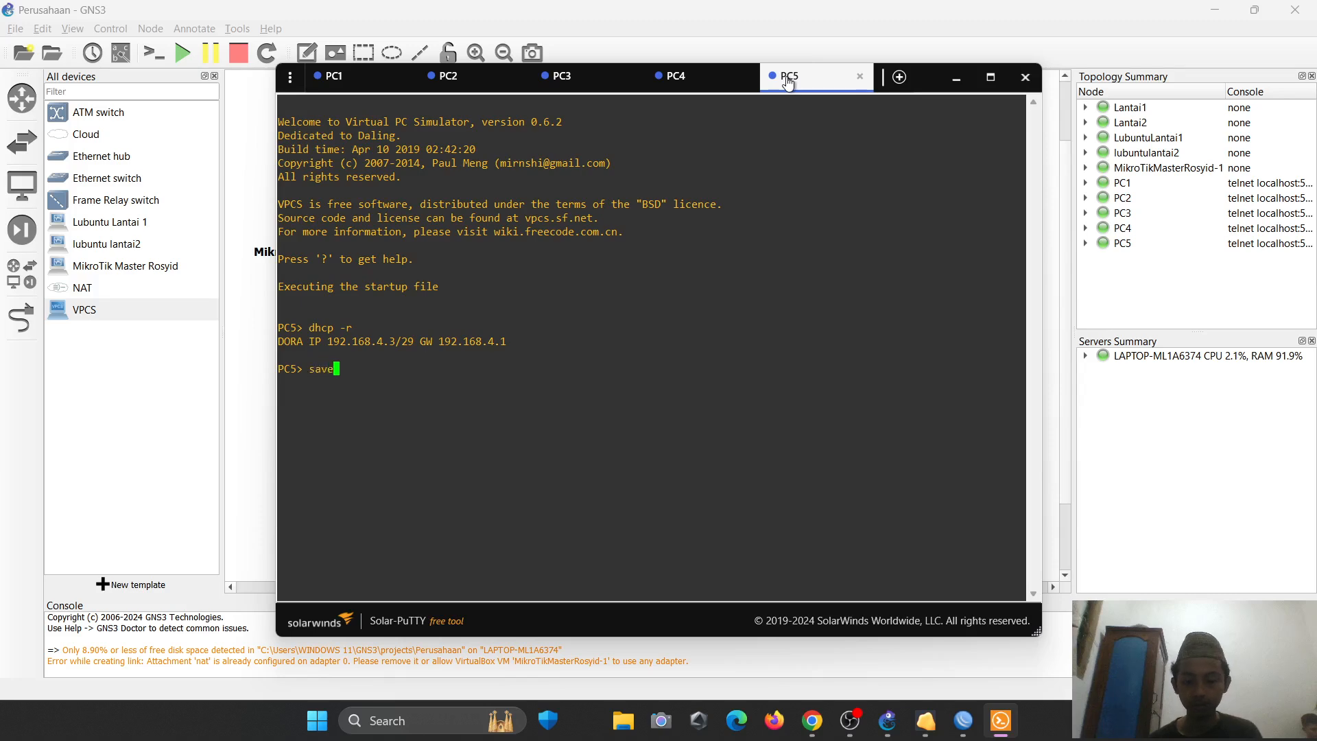
pyautogui.press('Return')
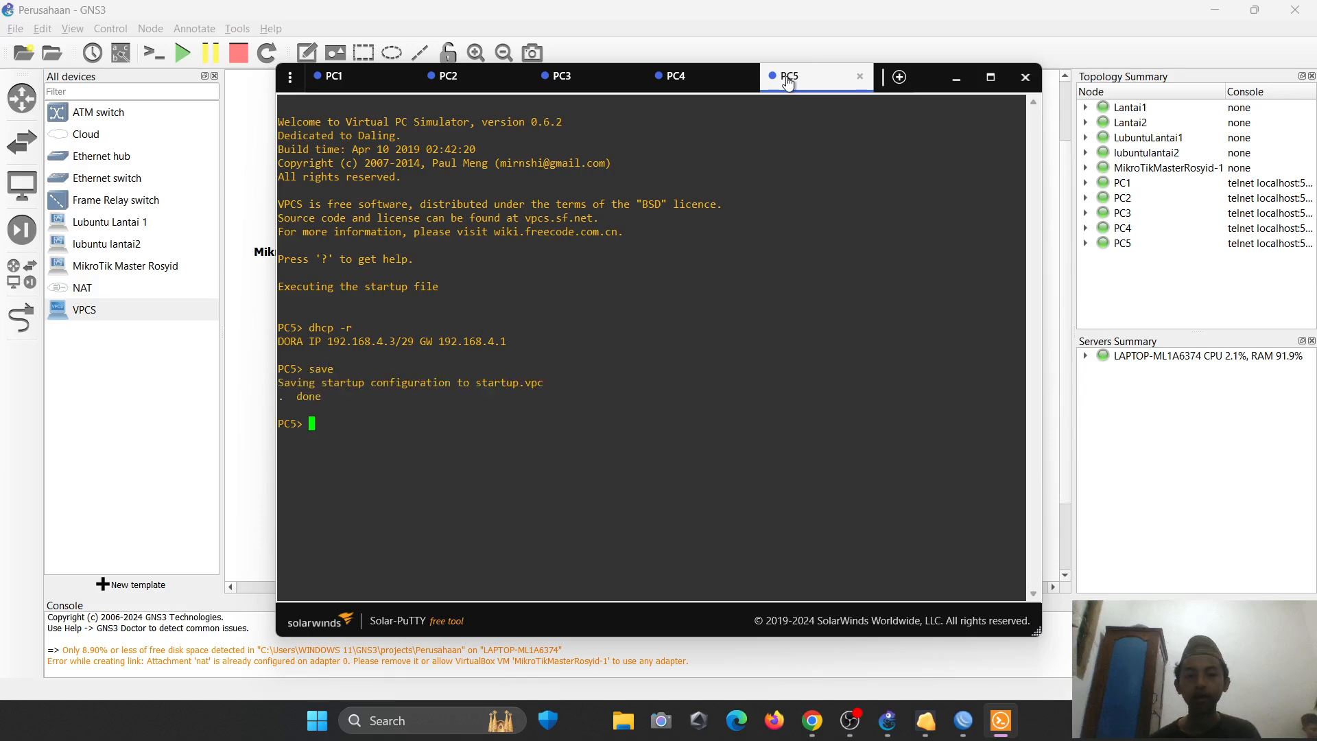
pyautogui.click(1030, 84)
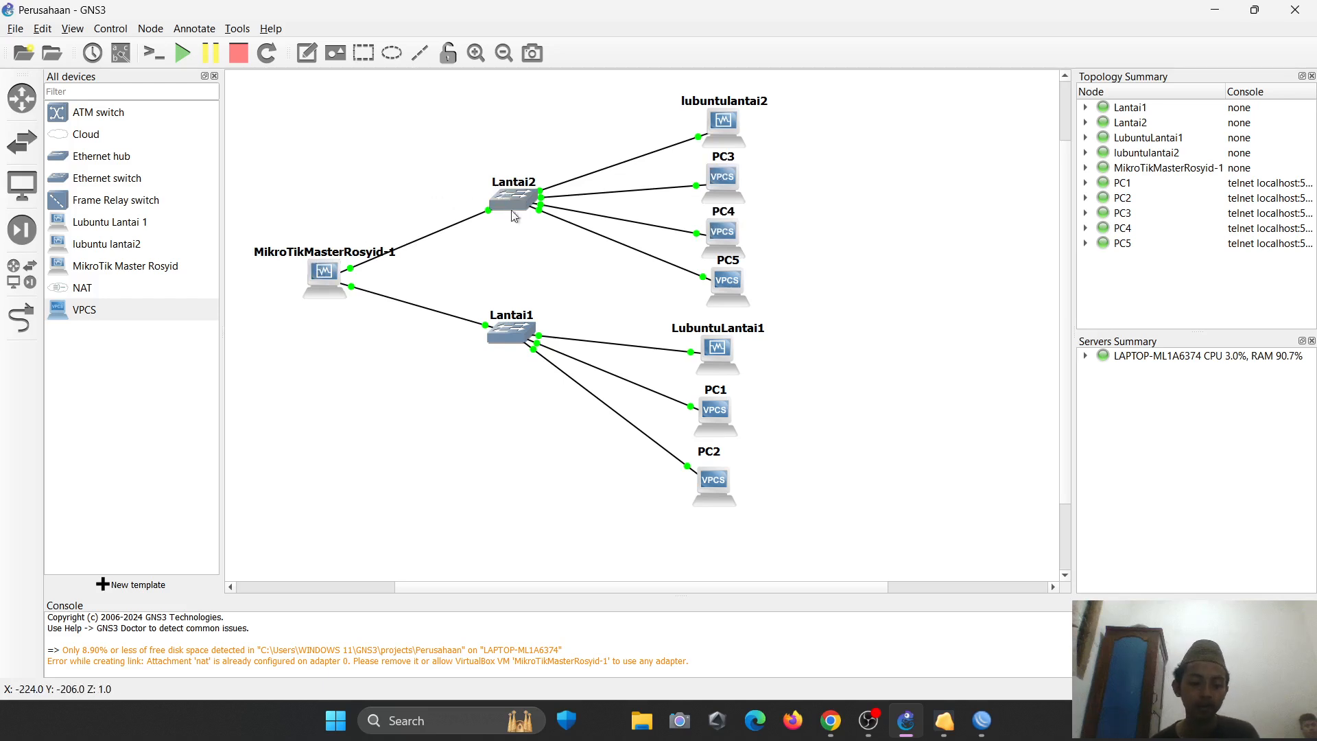
# - Review WinBox's DHCP leases for both floors, including 192.168.4.3, 192.168.3.5 and 192.168.3.4
pyautogui.hotkey('alt', 'Tab')
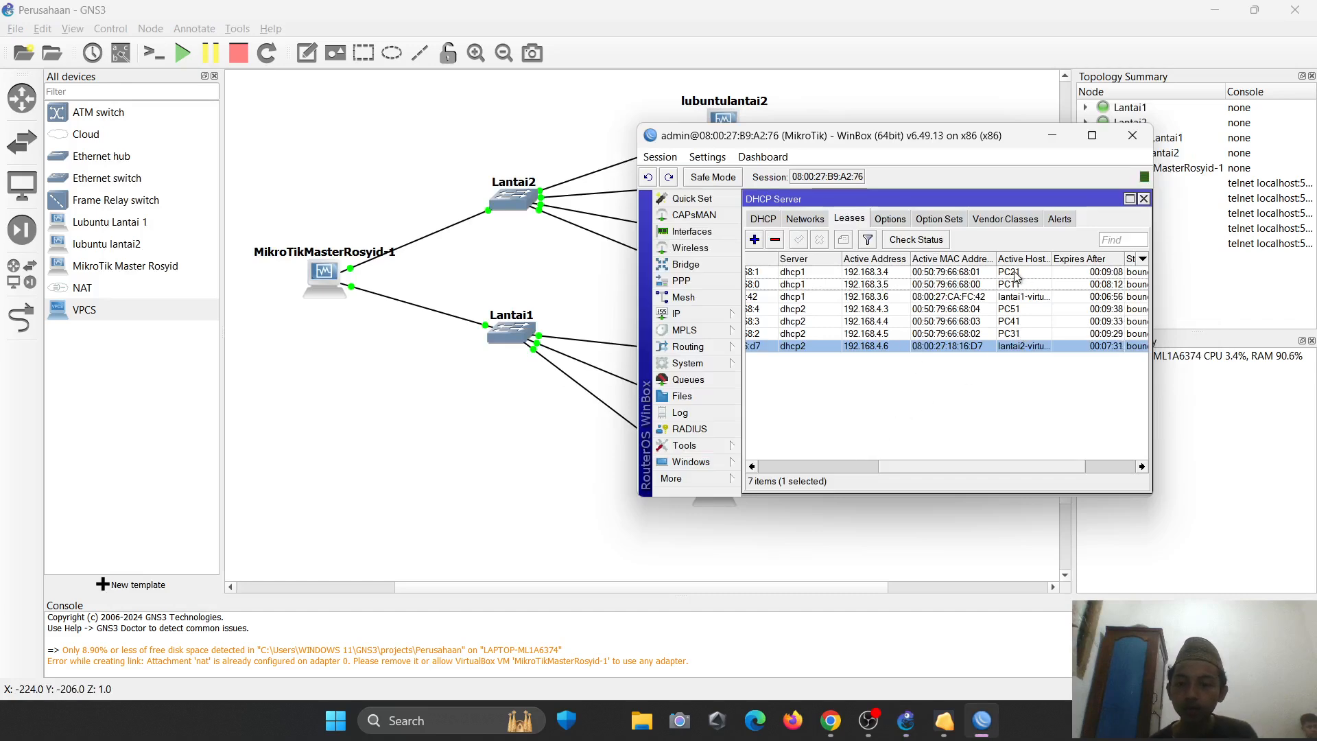
pyautogui.click(882, 334)
pyautogui.click(881, 322)
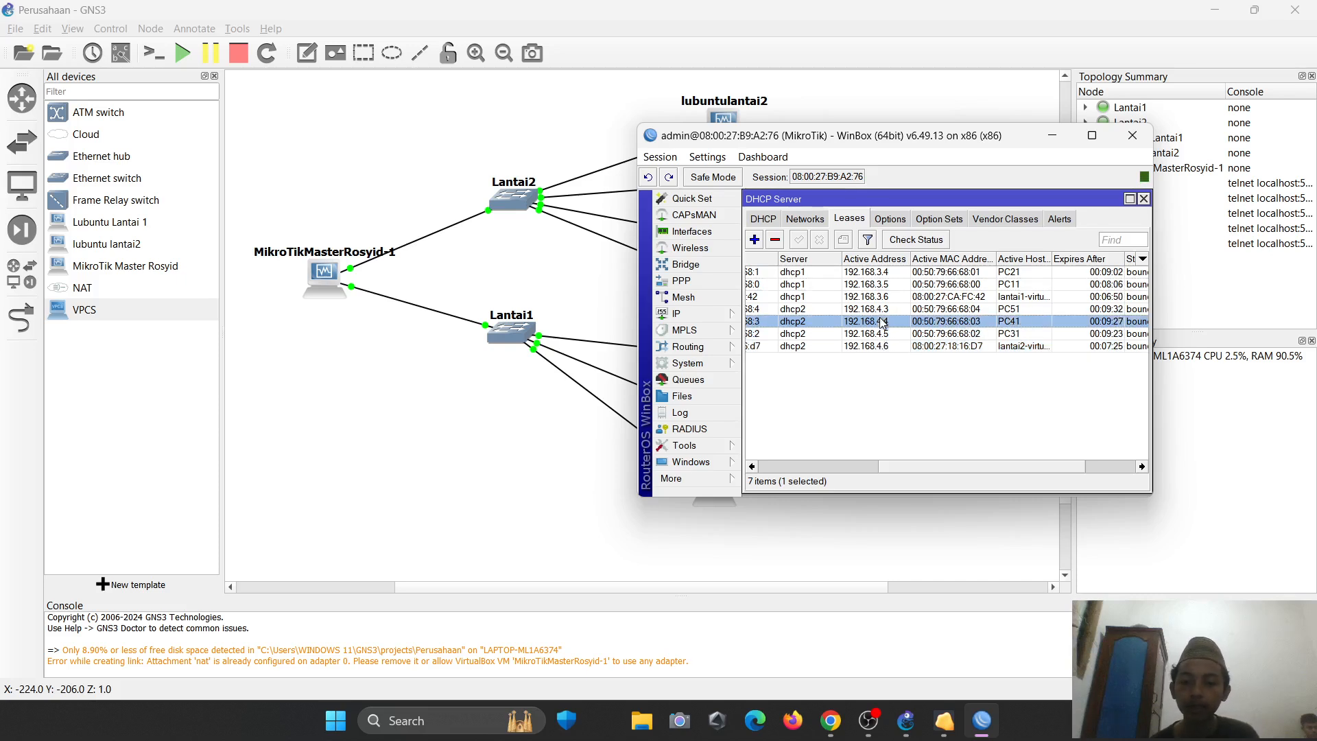
pyautogui.click(880, 310)
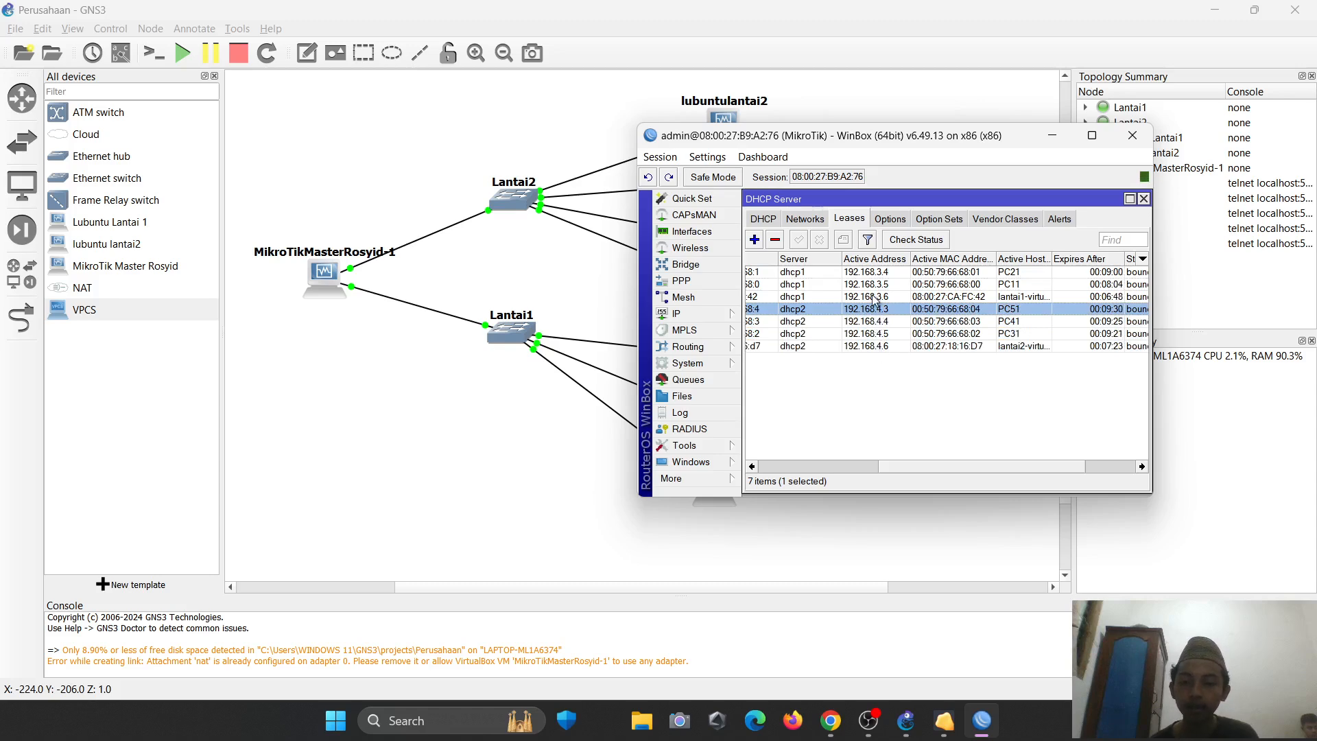
pyautogui.click(878, 299)
pyautogui.click(877, 285)
pyautogui.click(878, 273)
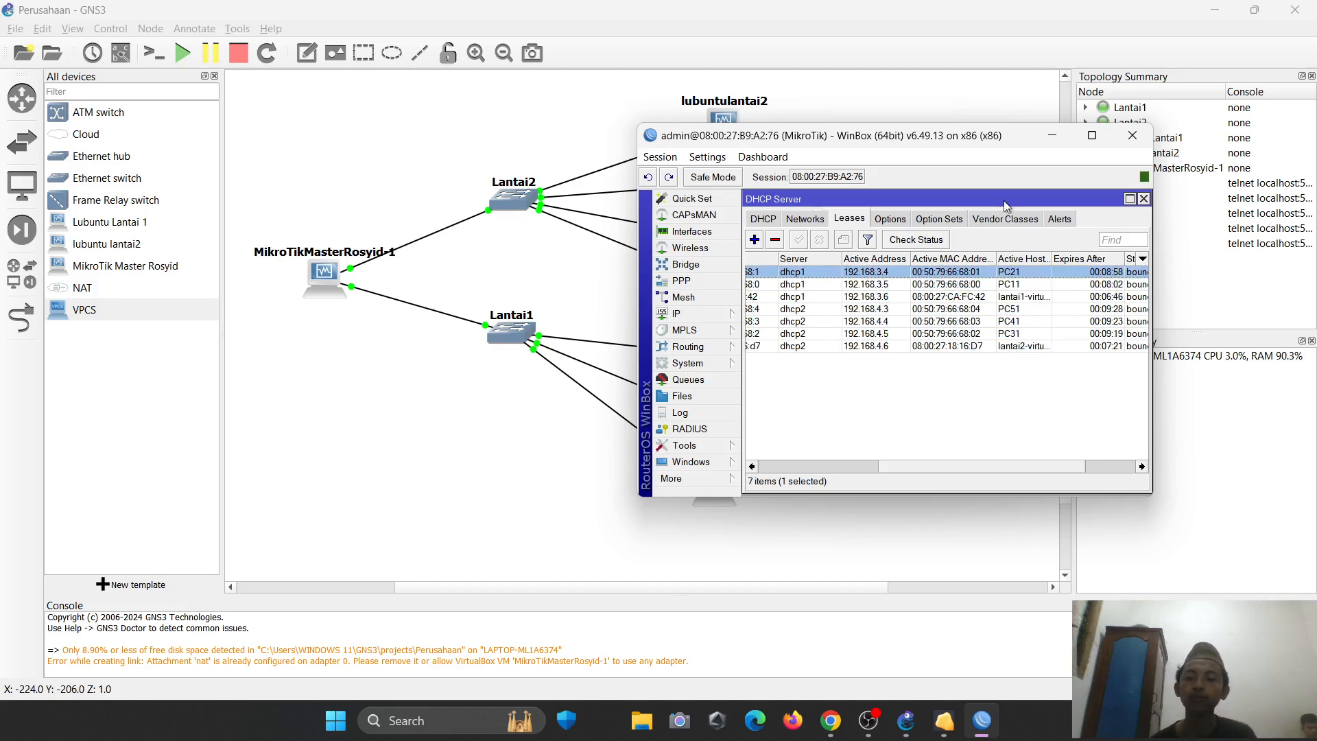
pyautogui.hotkey('alt', 'Tab')
pyautogui.press('Tab')
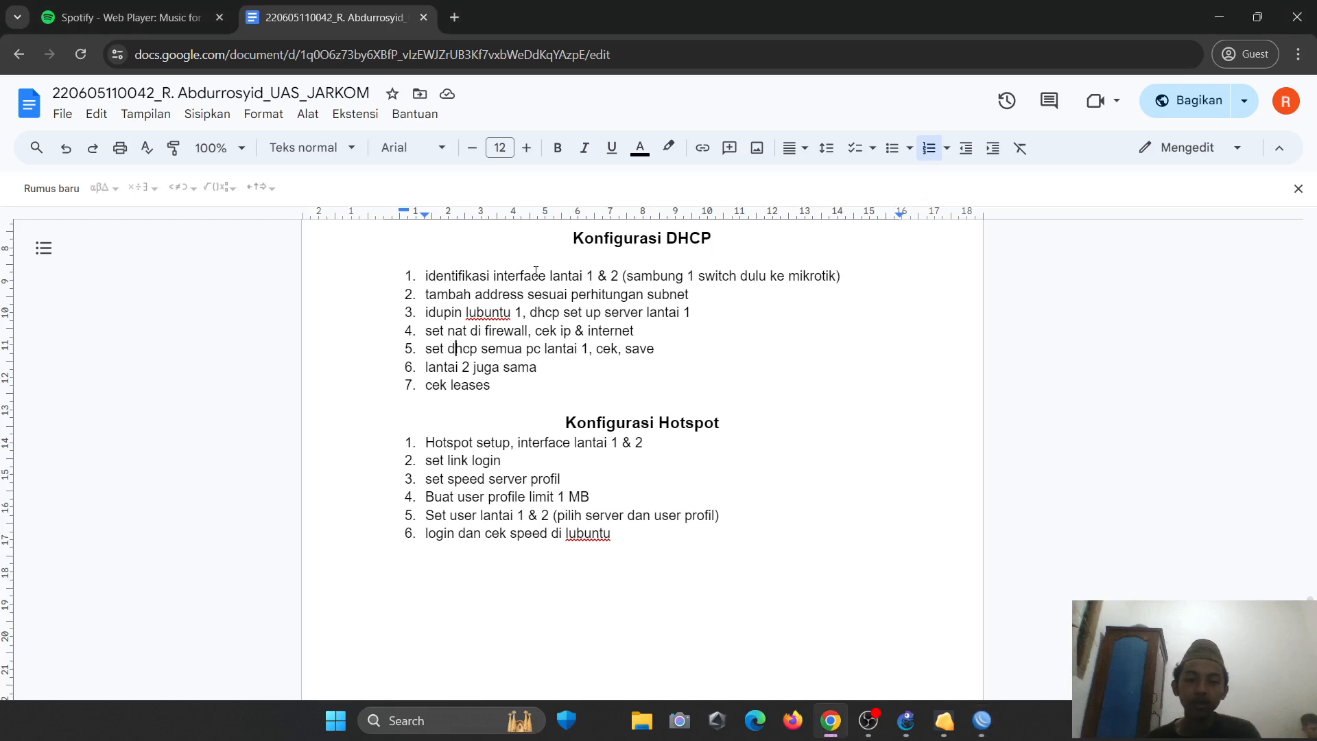
# - Review the DHCP checklist in the notes through the NAT and internet check step
pyautogui.moveTo(577, 233); pyautogui.dragTo(653, 270)
pyautogui.click(676, 330)
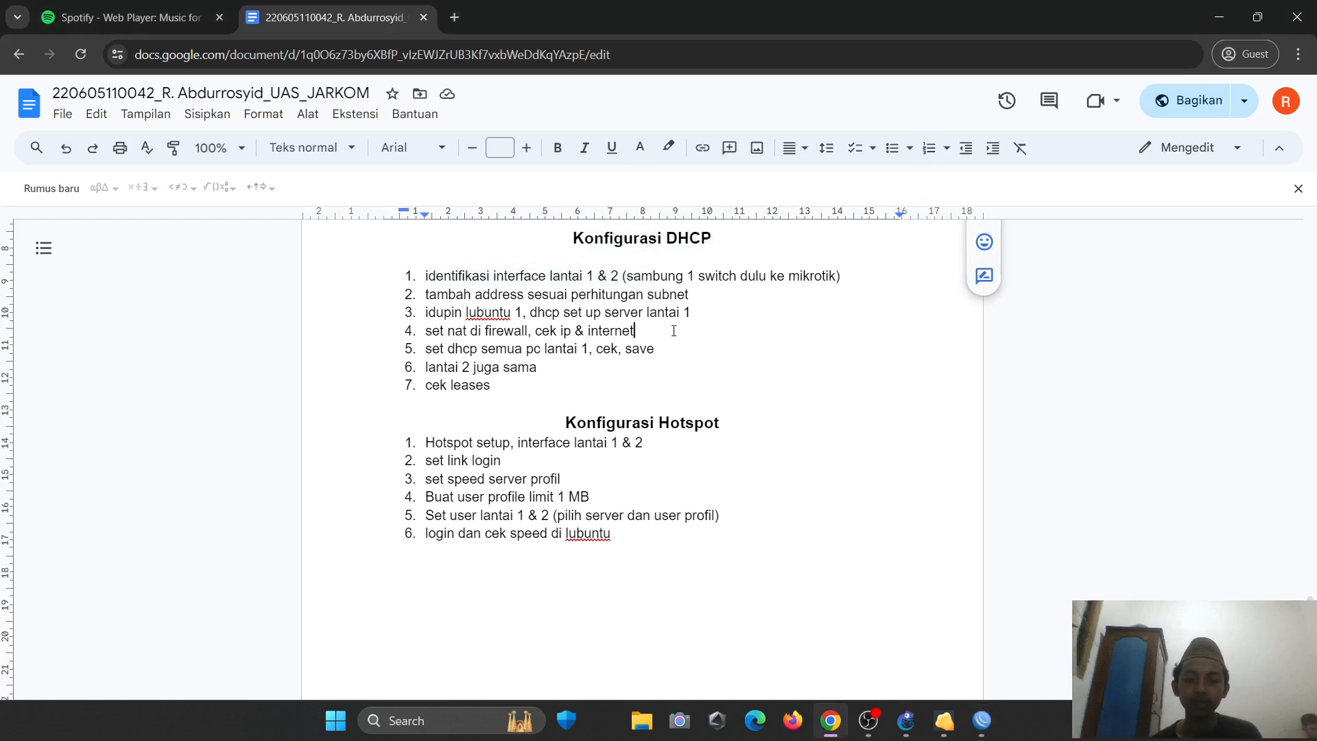
pyautogui.scroll(-1, 675, 329)
pyautogui.scroll(-1, 674, 330)
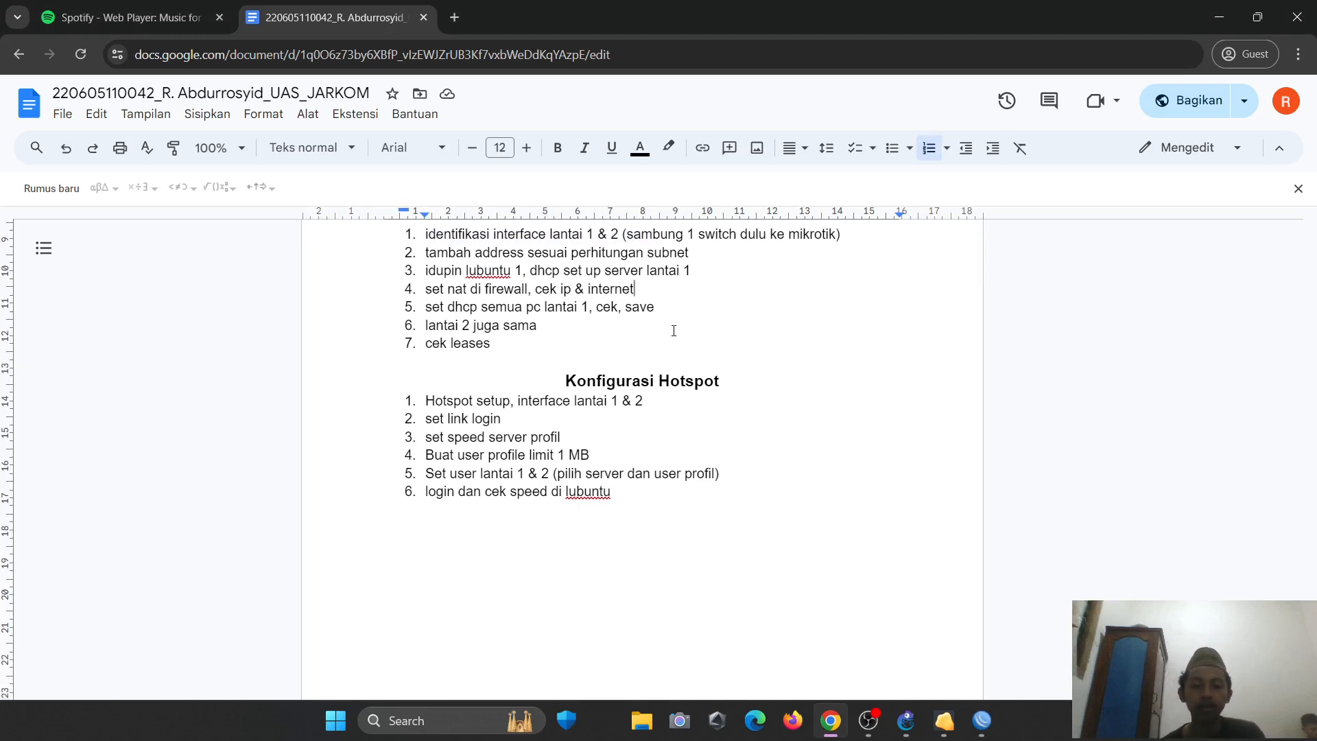
pyautogui.hotkey('alt', 'Tab')
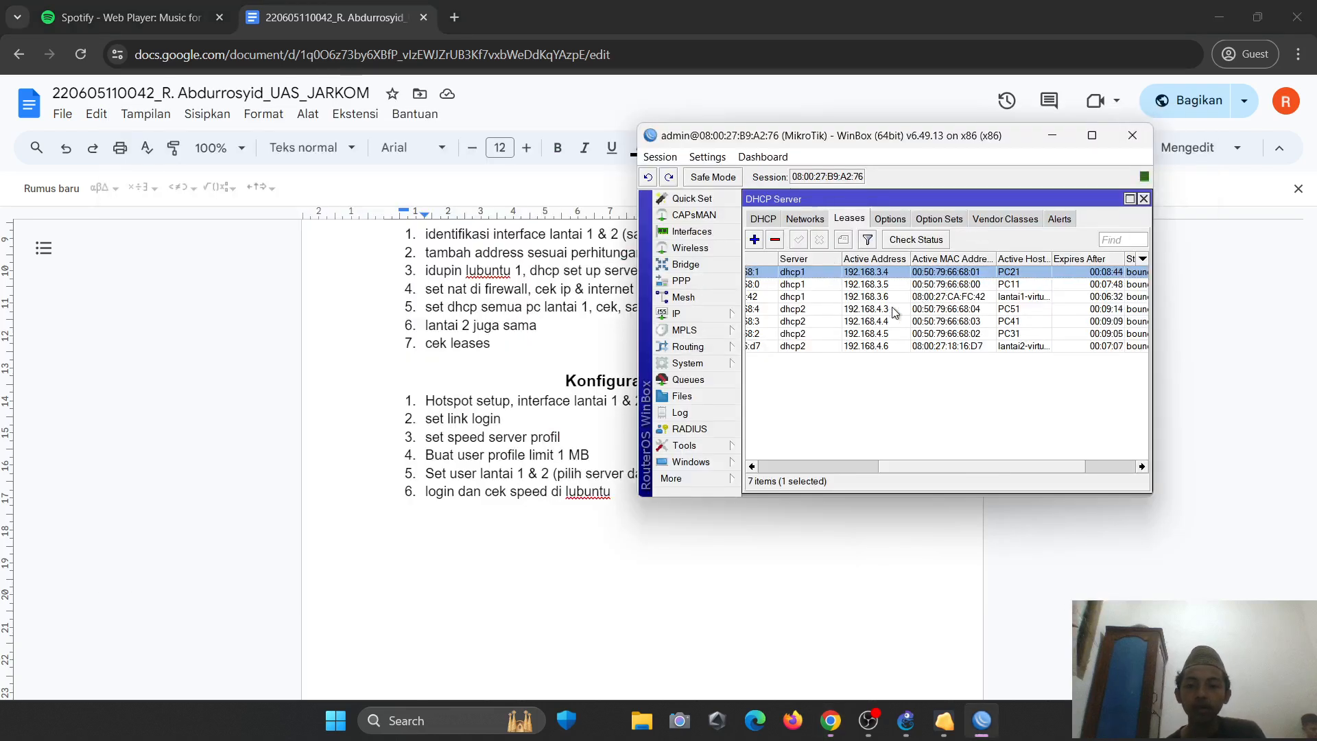
pyautogui.hotkey('alt', 'Tab')
pyautogui.hotkey('alt', 'Tab')
pyautogui.hotkey('alt', 'Tab')
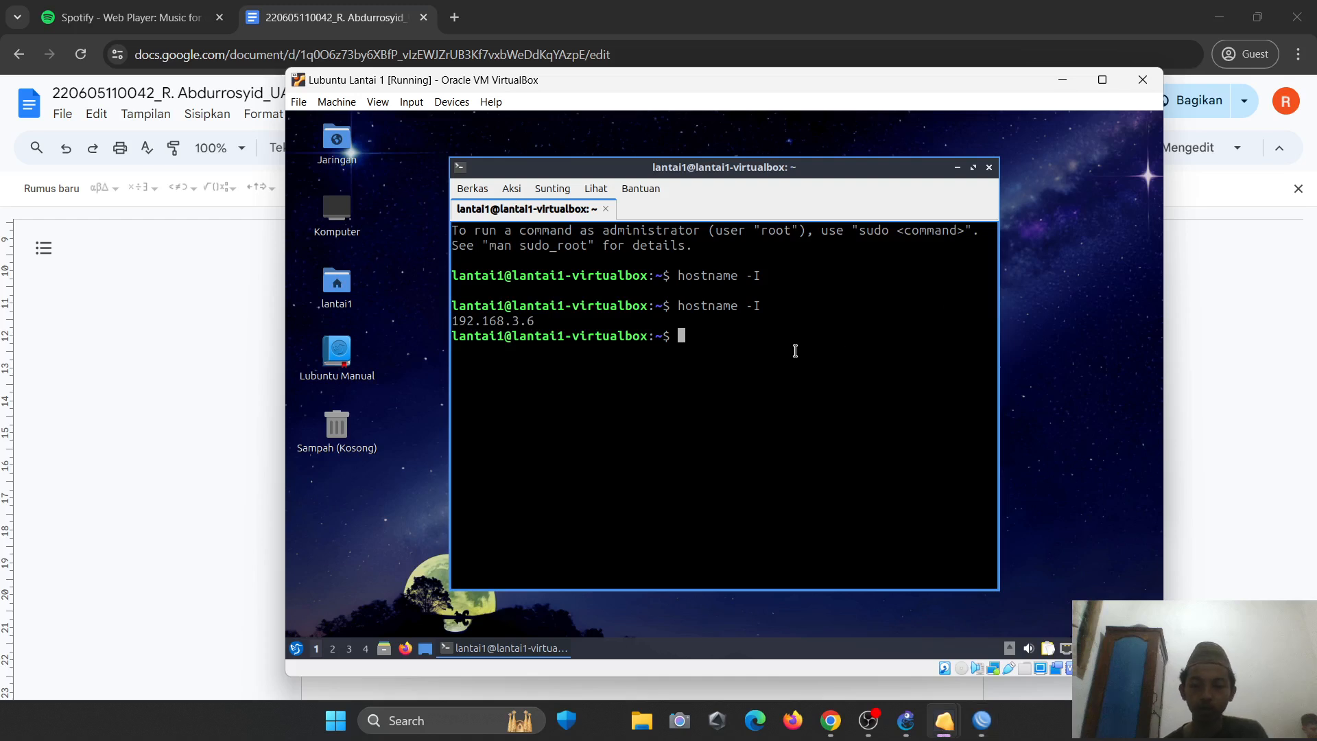
# - Ping google.com from the Lubuntu Lantai 1 terminal, getting 100% packet loss
pyautogui.write('ping goo')
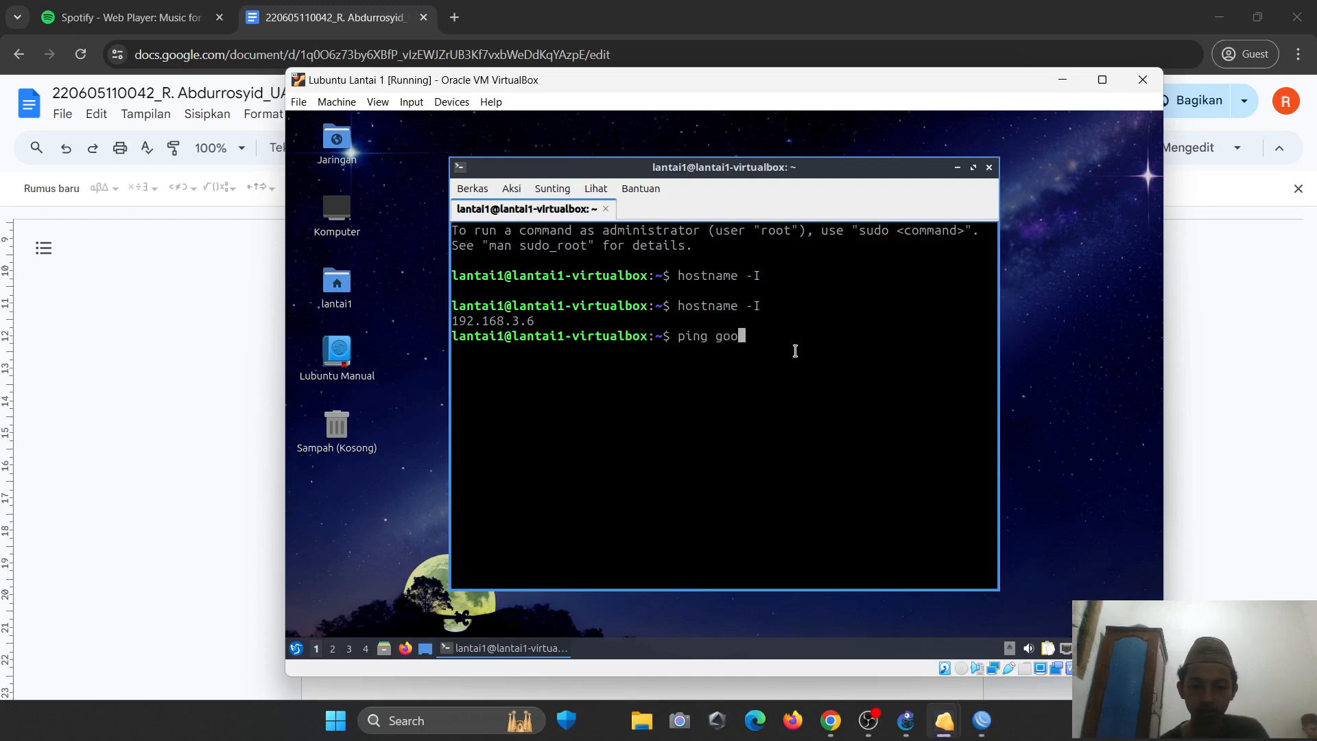
pyautogui.write('gle.com')
pyautogui.press('Return')
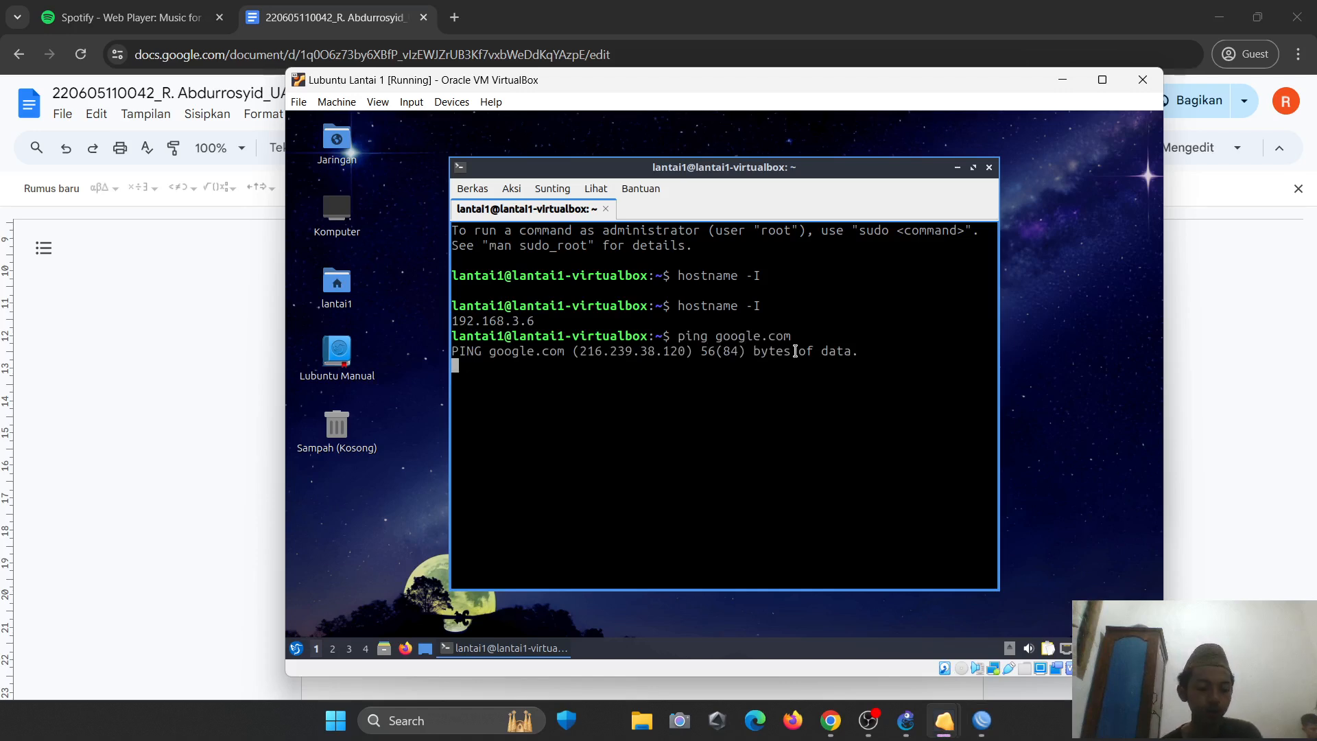
pyautogui.hotkey('ctrl', 'c')
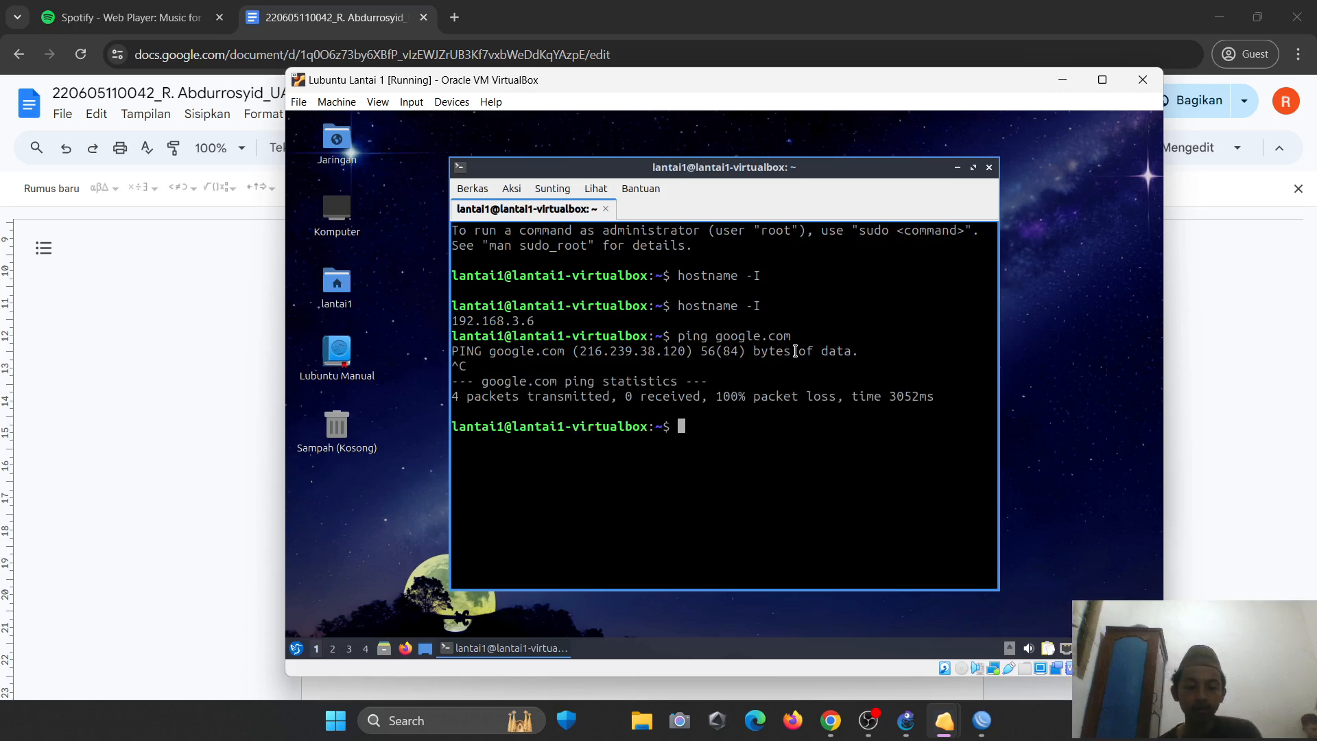
pyautogui.click(270, 323)
pyautogui.hotkey('alt', 'Tab')
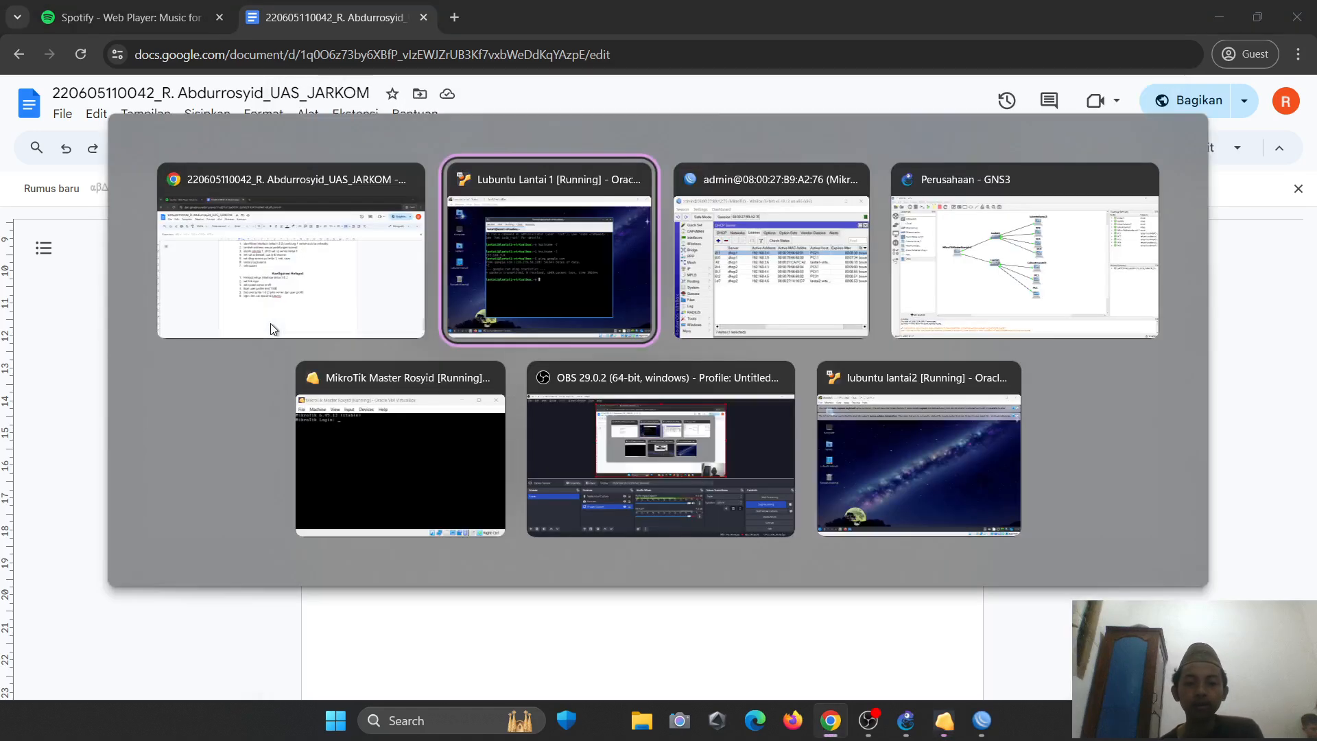
pyautogui.hotkey('alt', 'Tab')
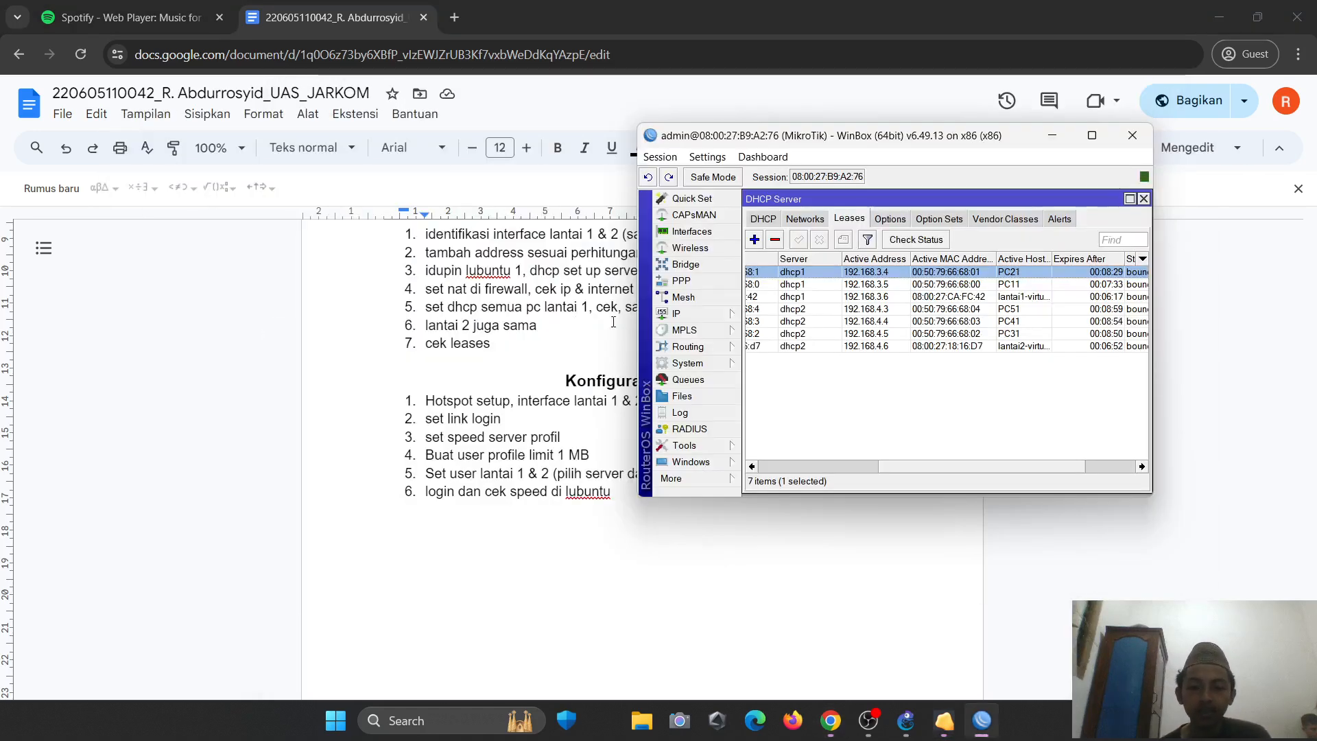
# - Add a srcnat firewall NAT rule with action masquerade in IP > Firewall
pyautogui.click(688, 310)
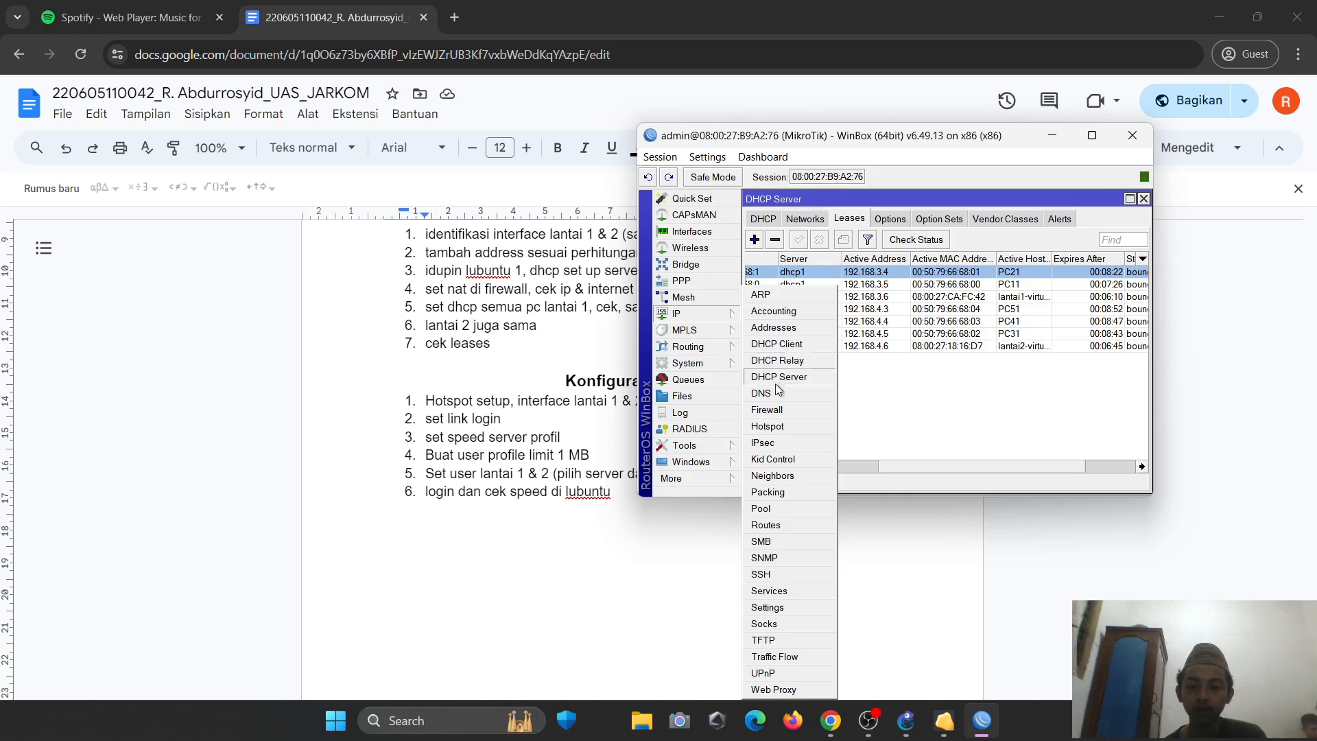
pyautogui.click(776, 414)
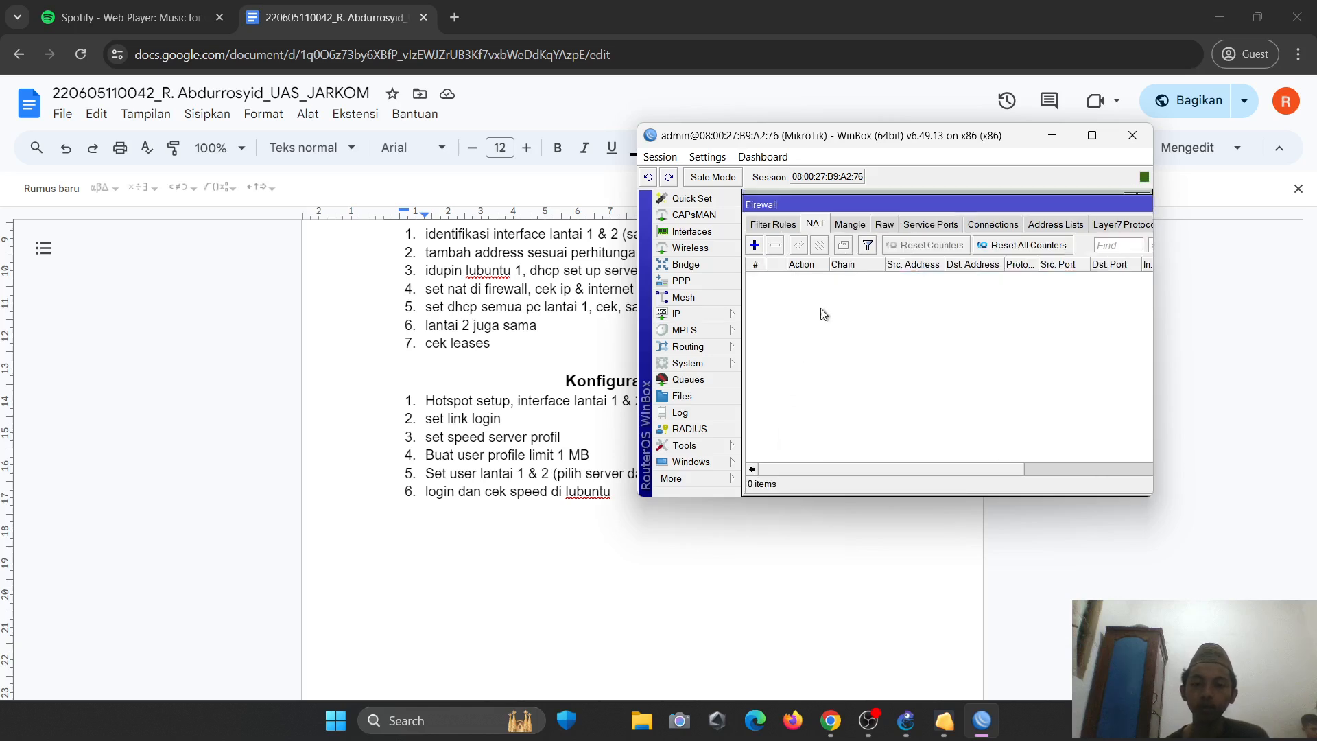
pyautogui.click(755, 245)
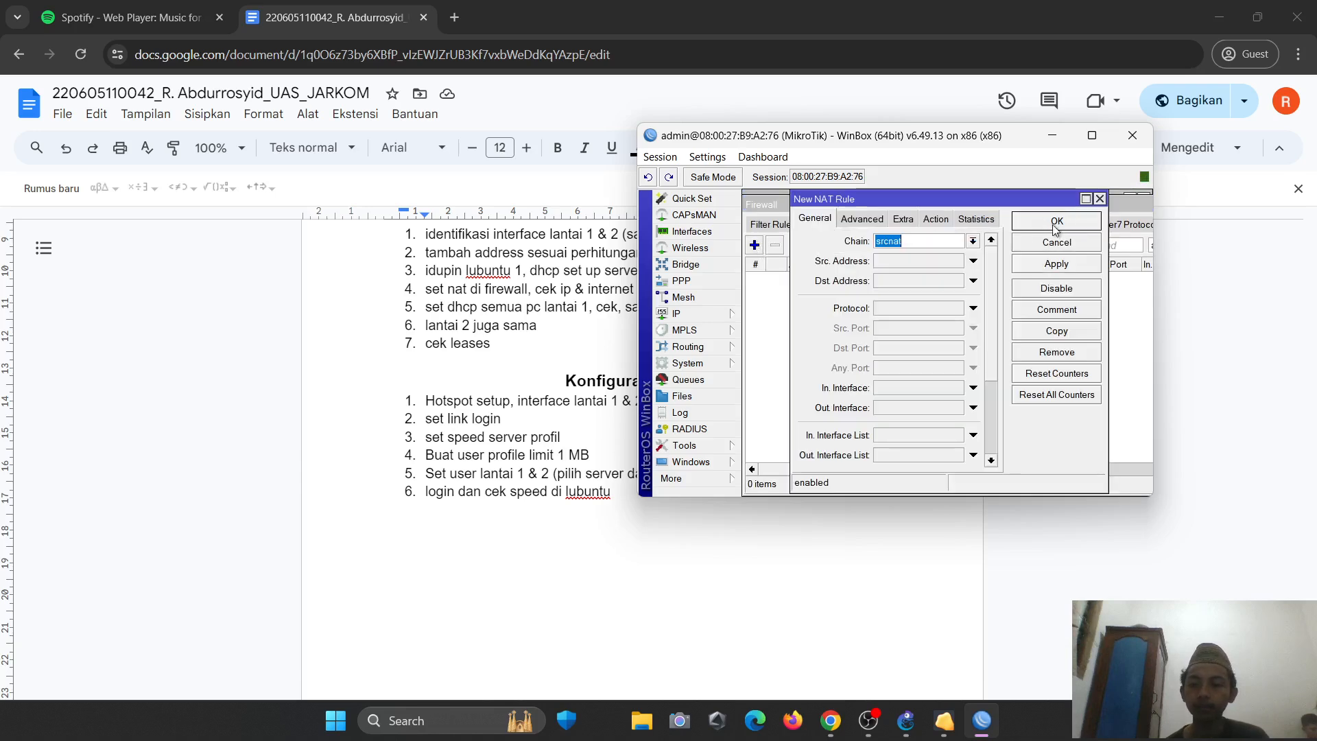
pyautogui.click(934, 219)
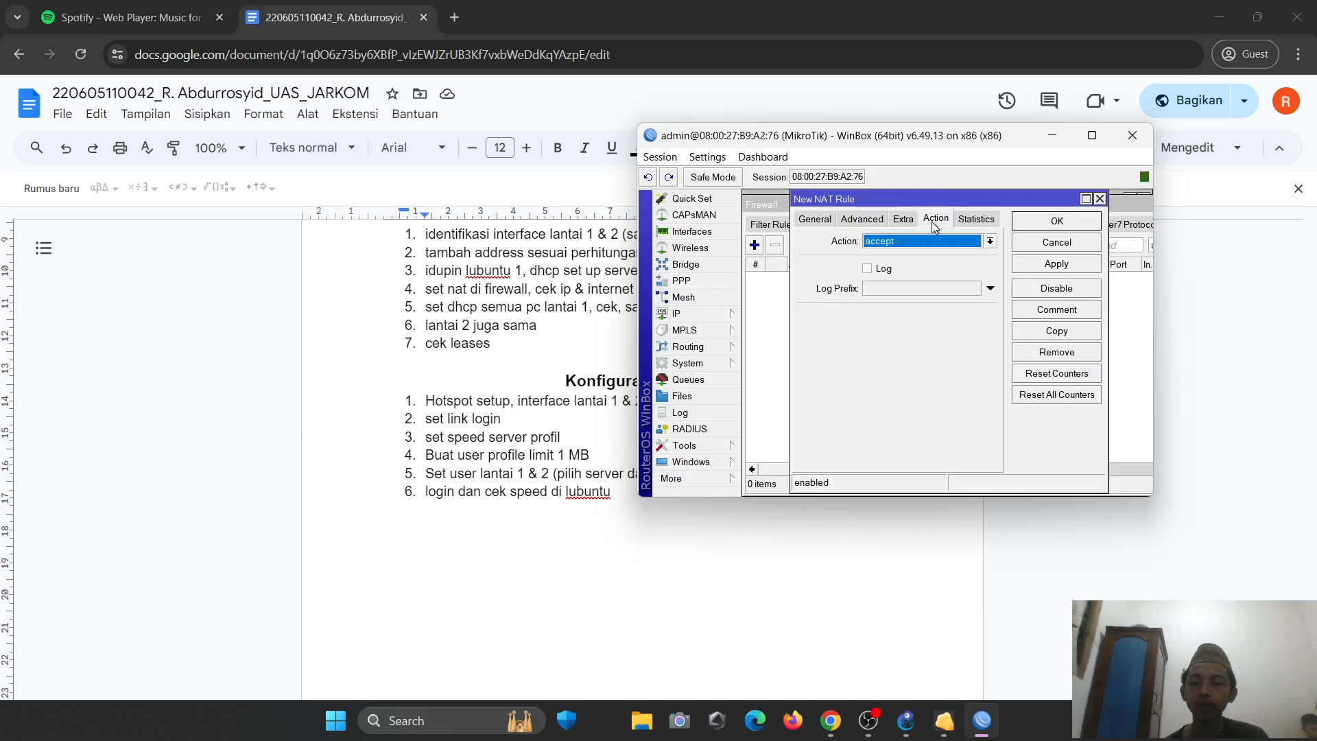
pyautogui.click(991, 240)
pyautogui.click(885, 322)
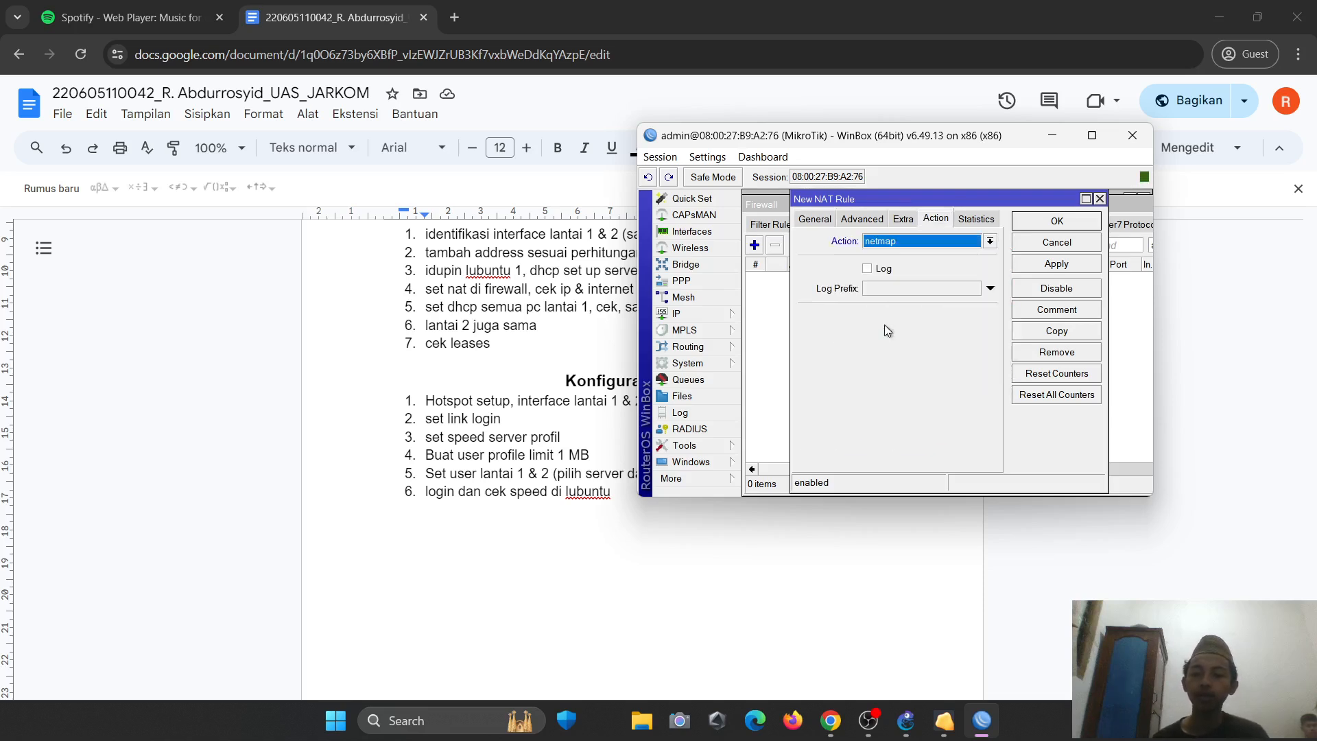
pyautogui.click(991, 241)
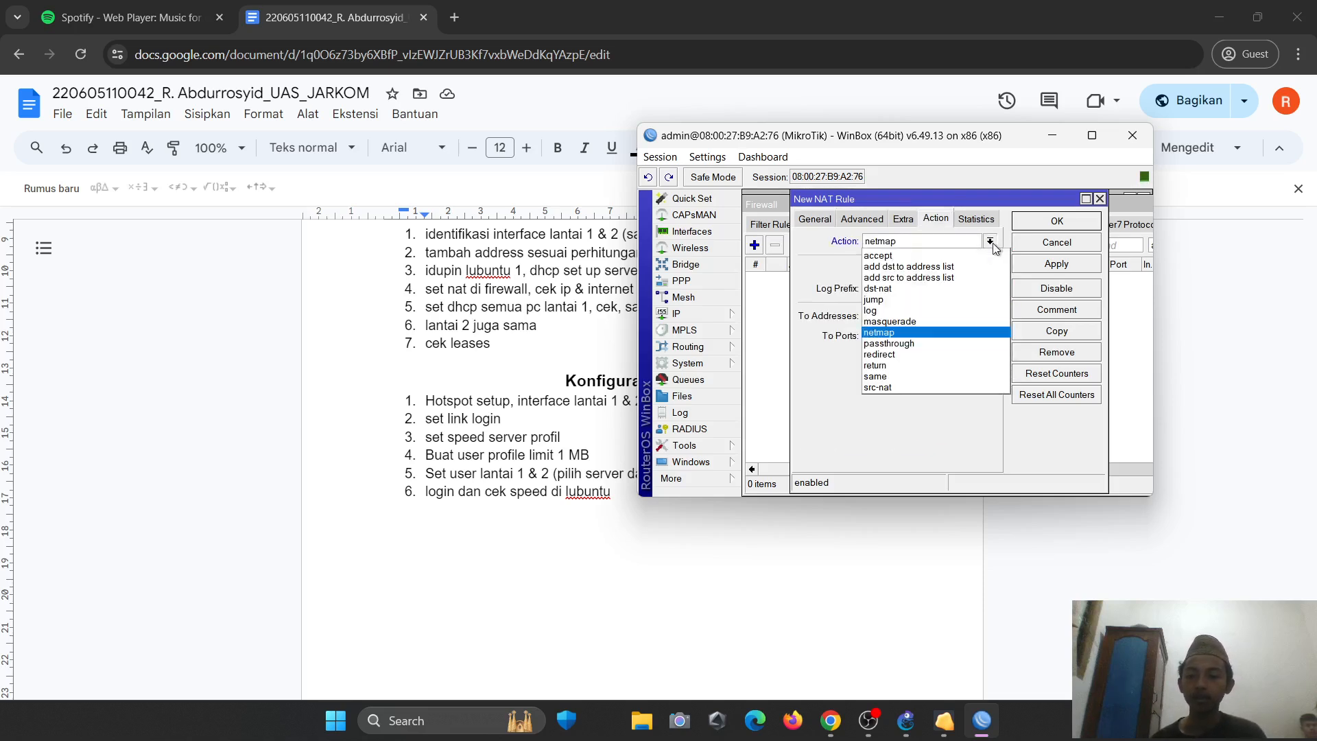
pyautogui.click(887, 321)
pyautogui.click(1046, 264)
pyautogui.click(1056, 221)
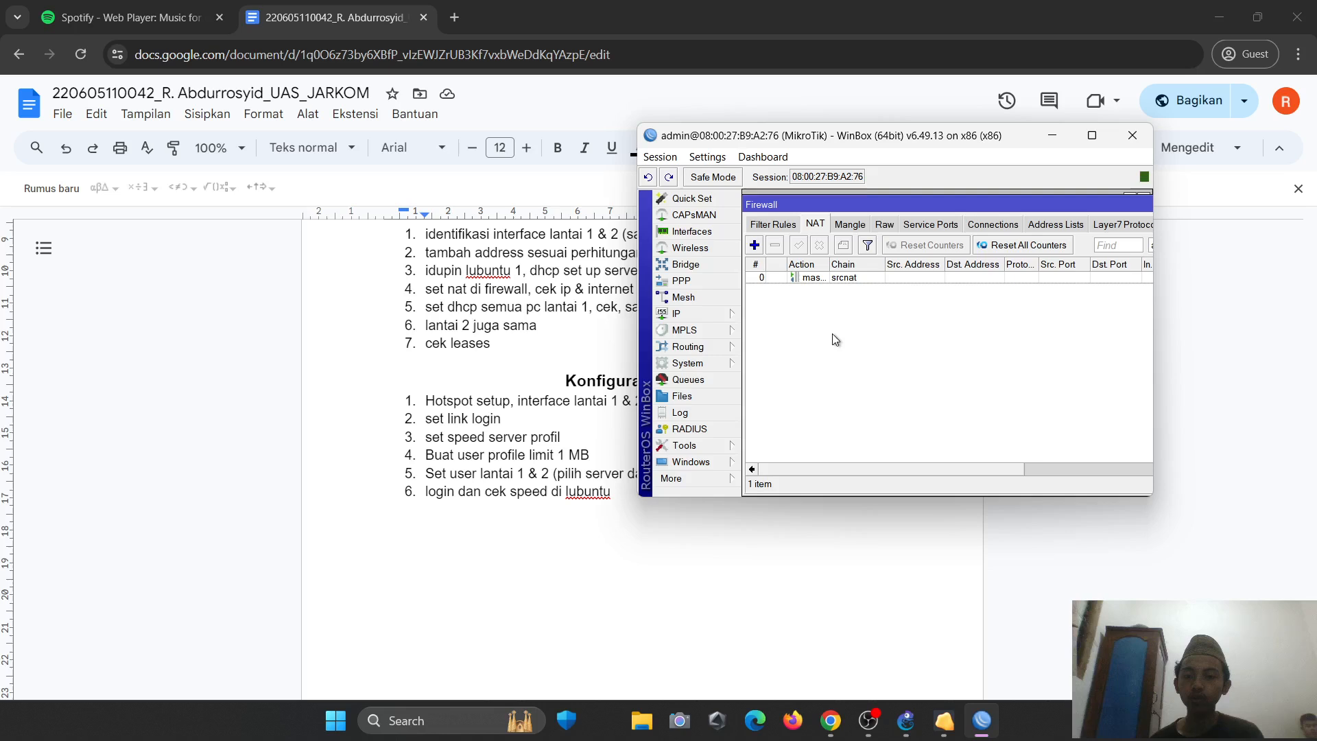
pyautogui.click(537, 347)
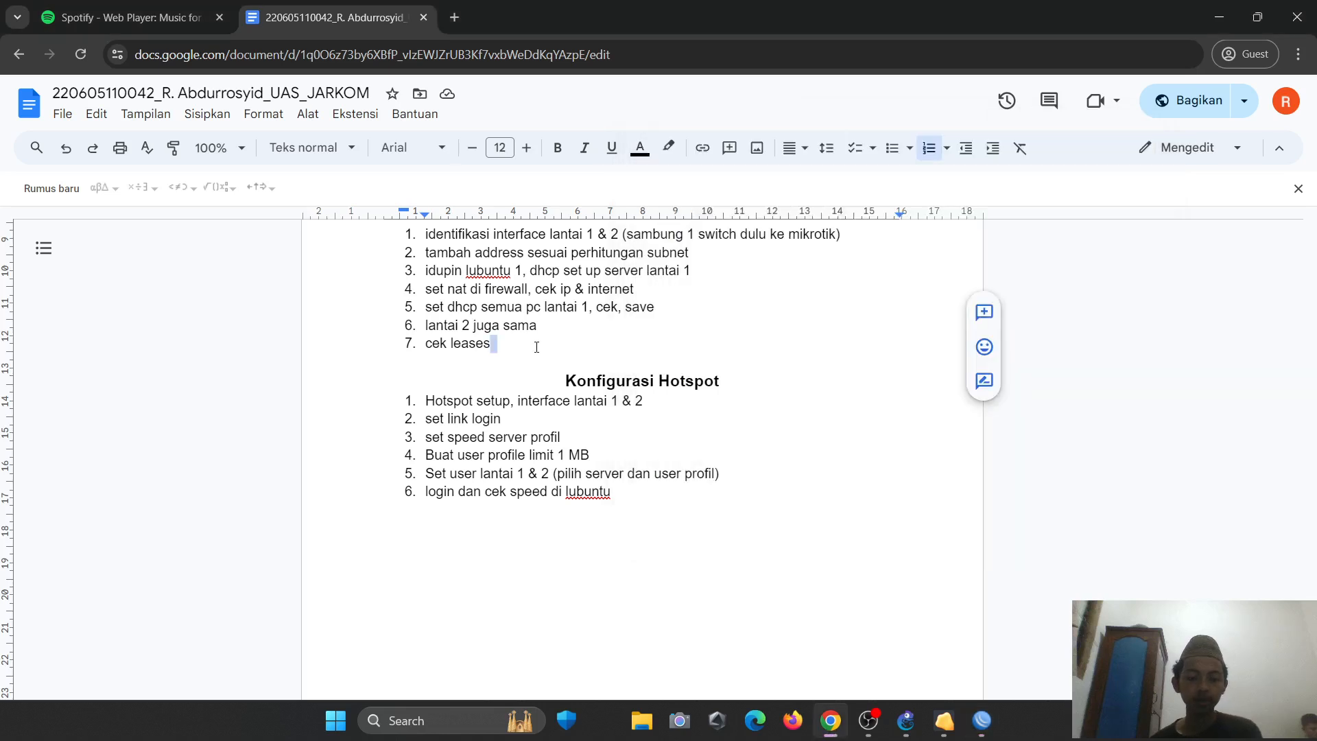
# - Re-run ping google.com on the Lubuntu Lantai 1 VM and confirm replies at about 26–28 ms
pyautogui.hotkey('alt', 'Tab')
pyautogui.hotkey('alt', 'Tab')
pyautogui.press('Up')
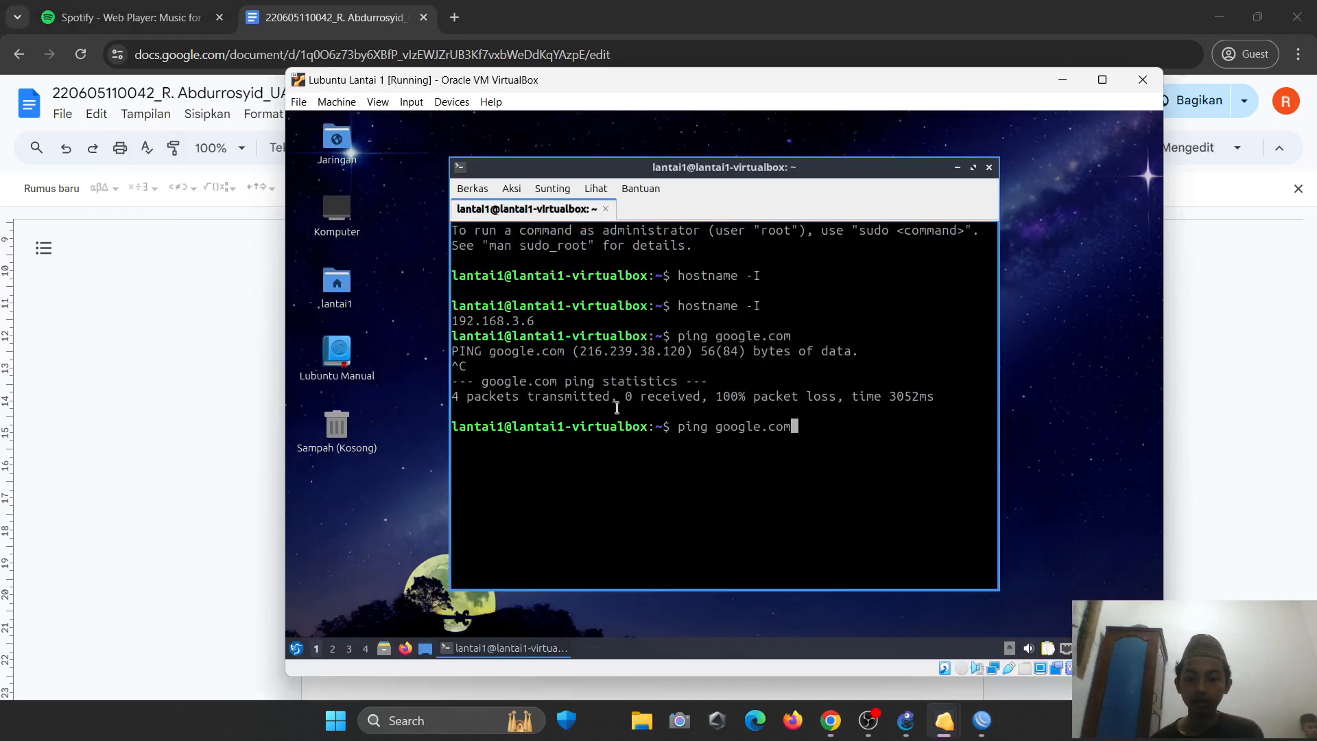
pyautogui.press('Return')
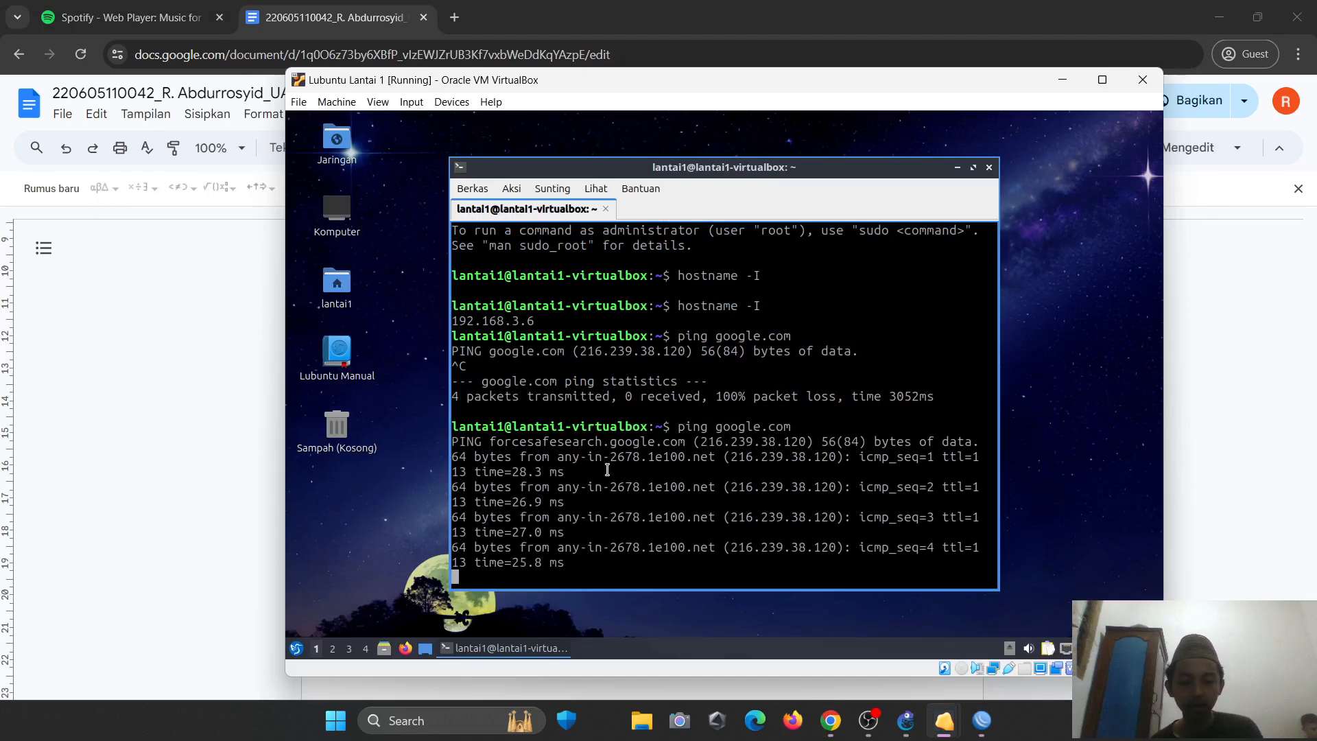
pyautogui.hotkey('ctrl', 'c')
# - Scroll the UAS_JARKOM notes to the six Konfigurasi Hotspot steps below the DHCP checklist
pyautogui.click(266, 364)
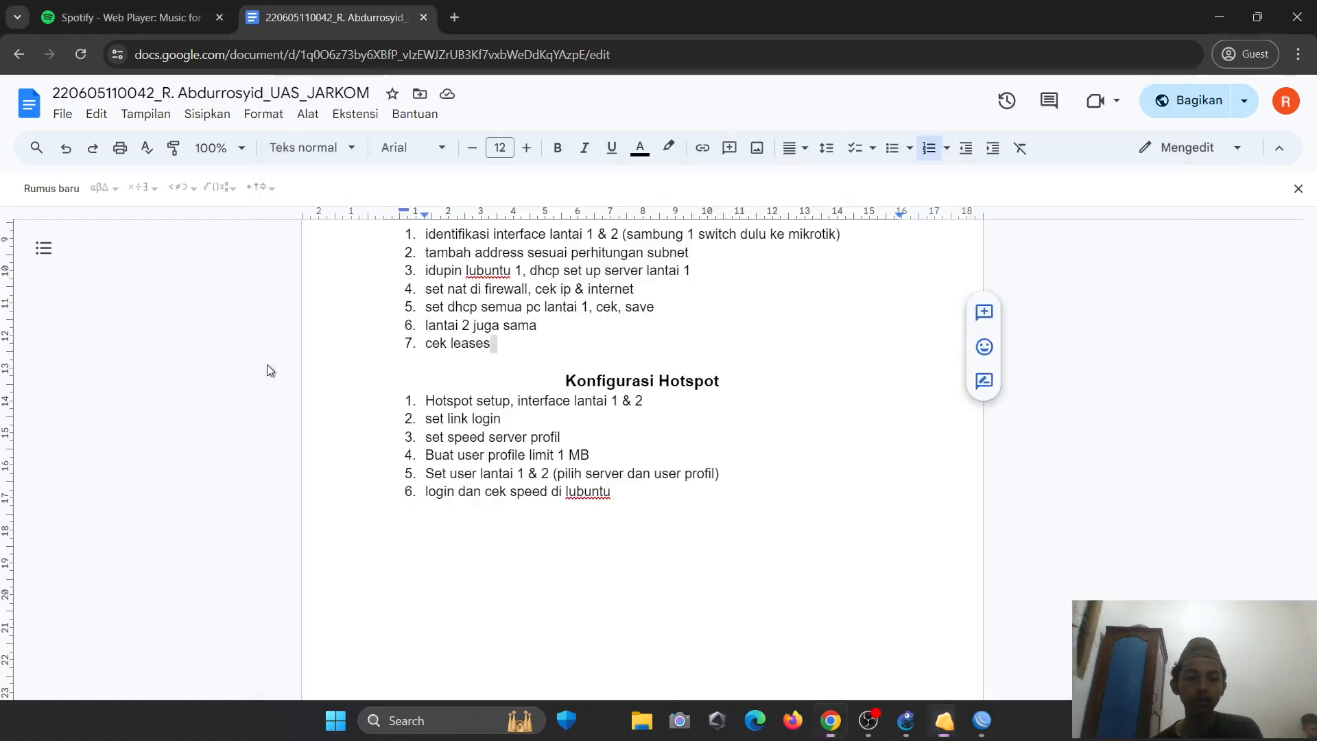
pyautogui.scroll(1, 532, 306)
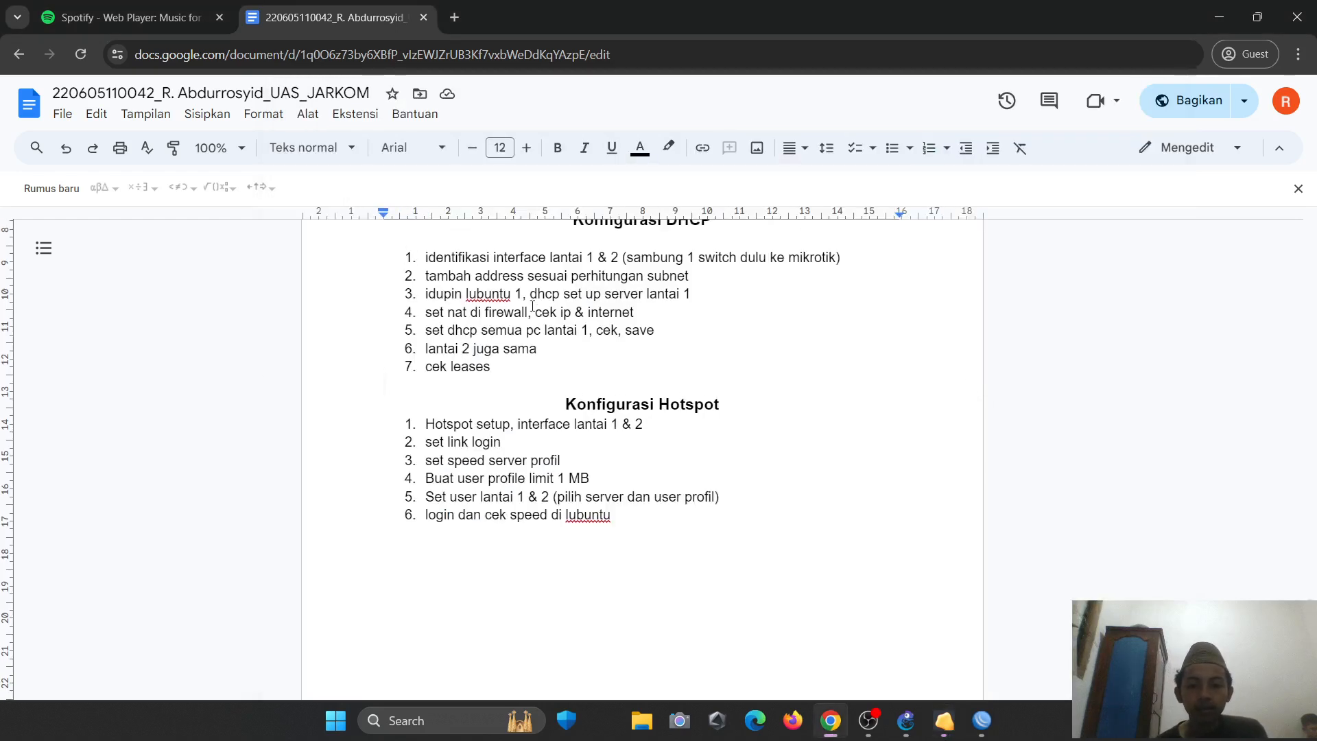
pyautogui.scroll(-1, 601, 296)
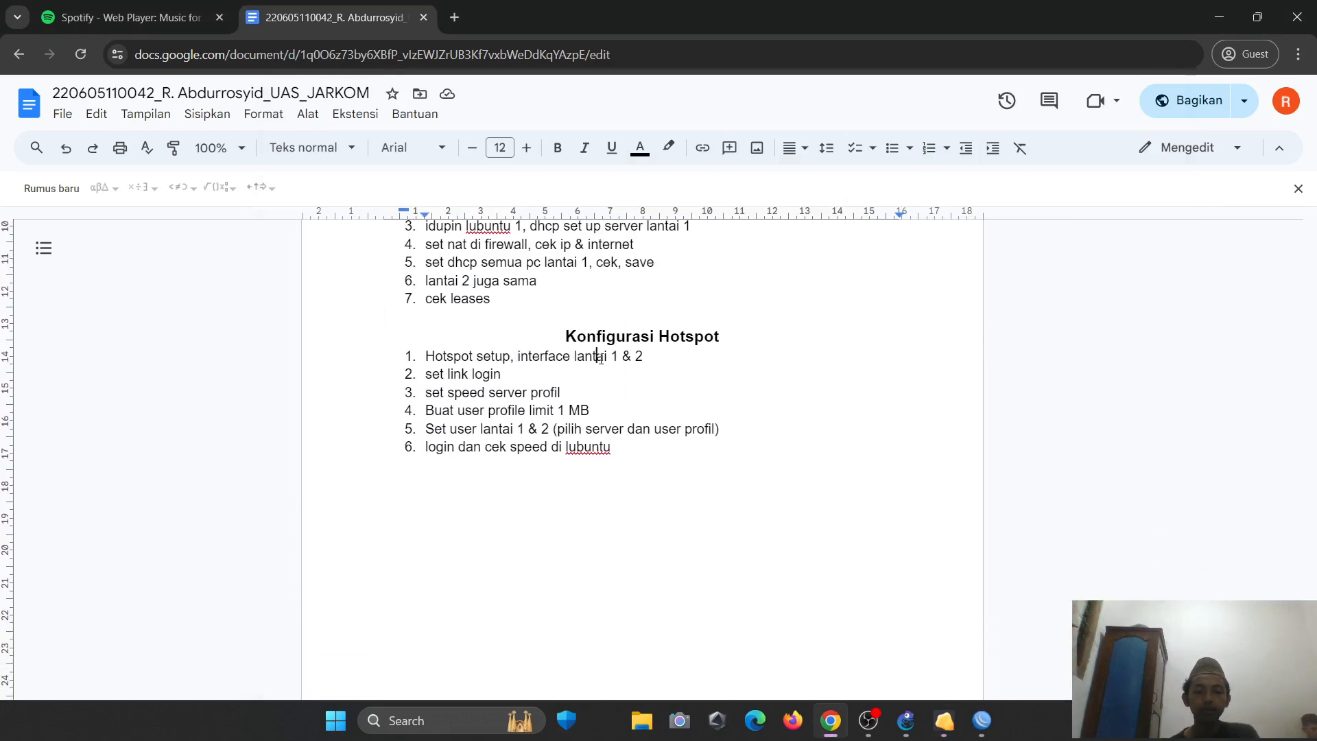
pyautogui.hotkey('alt', 'Tab')
pyautogui.hotkey('alt', 'Tab')
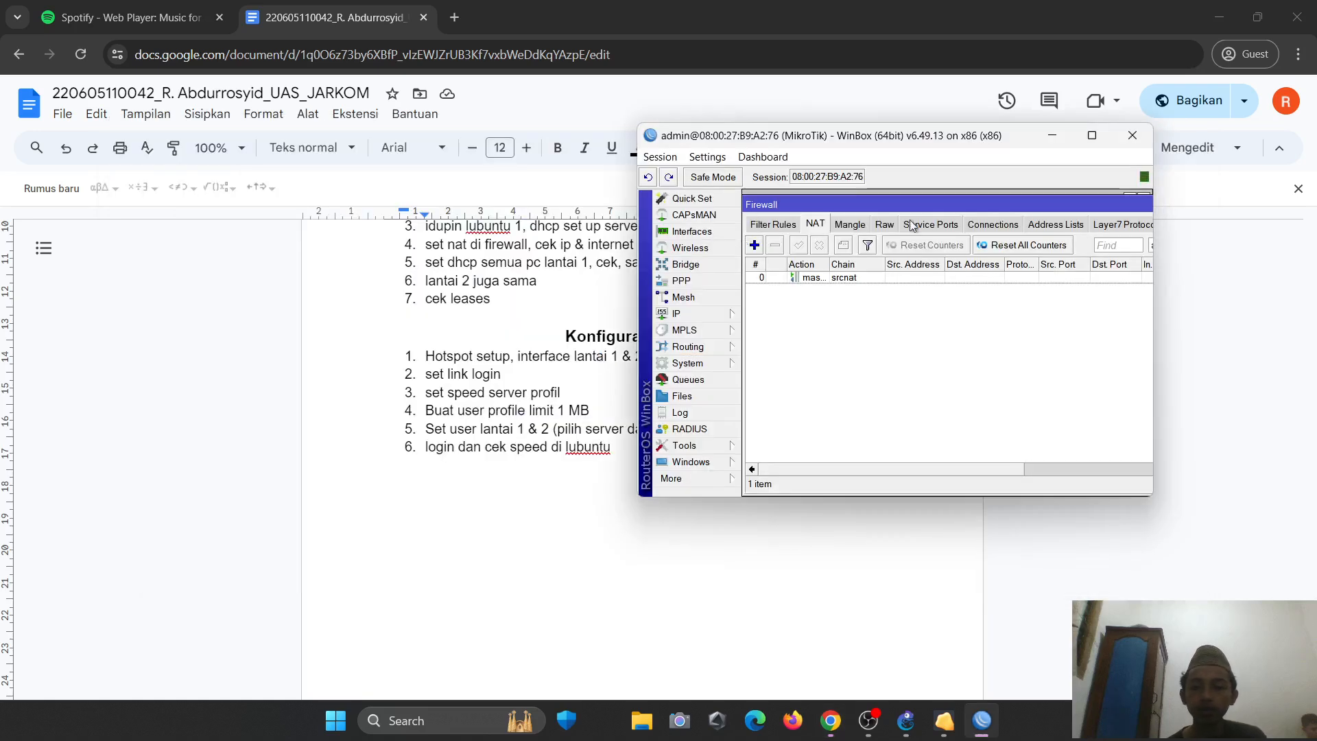
# - Close the Firewall window and go to the IP > Hotspot Servers list
pyautogui.doubleClick(983, 205)
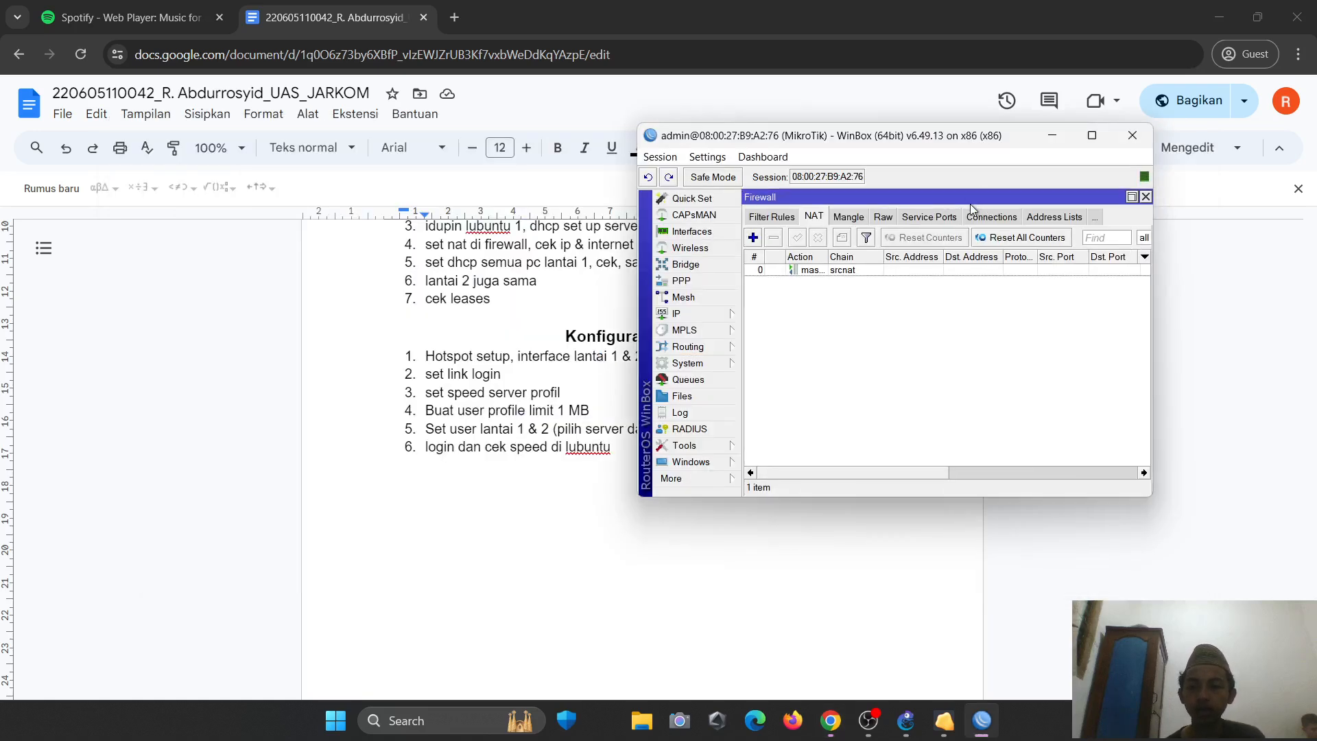
pyautogui.click(758, 218)
pyautogui.click(1145, 197)
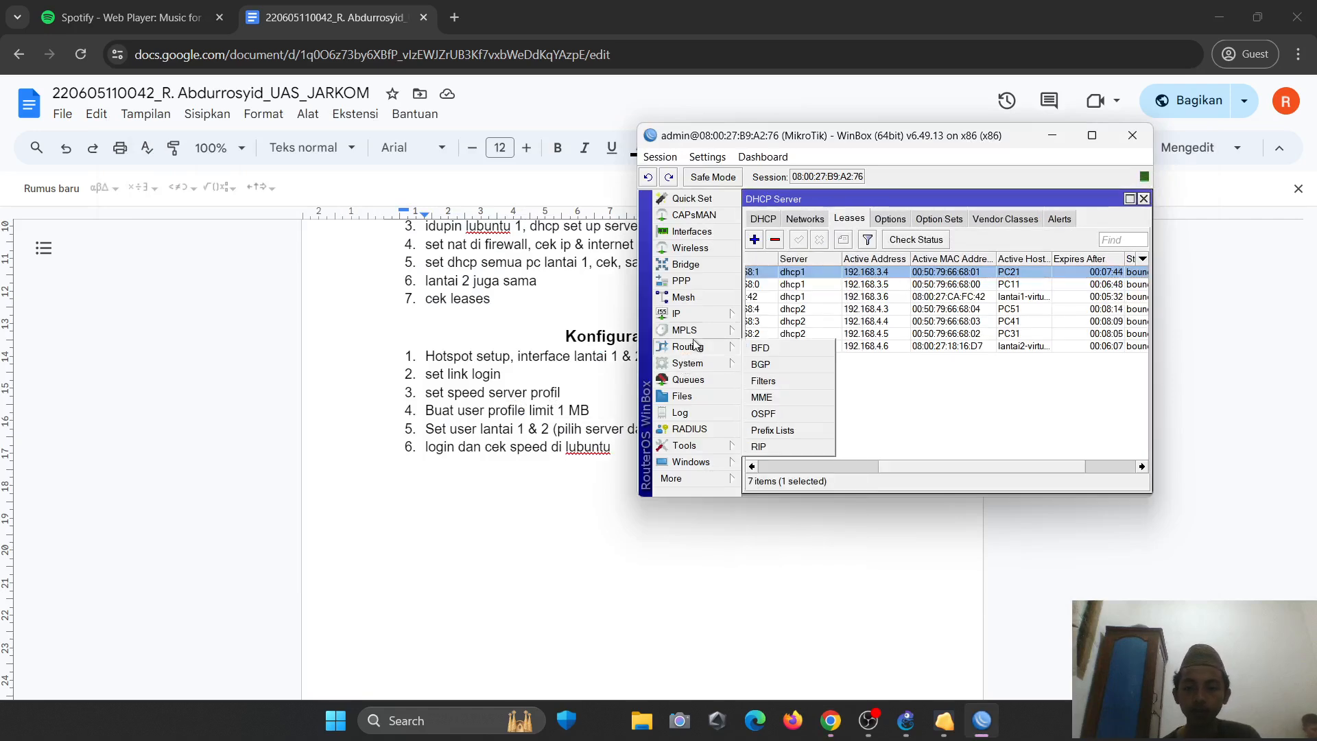
pyautogui.moveTo(676, 314)
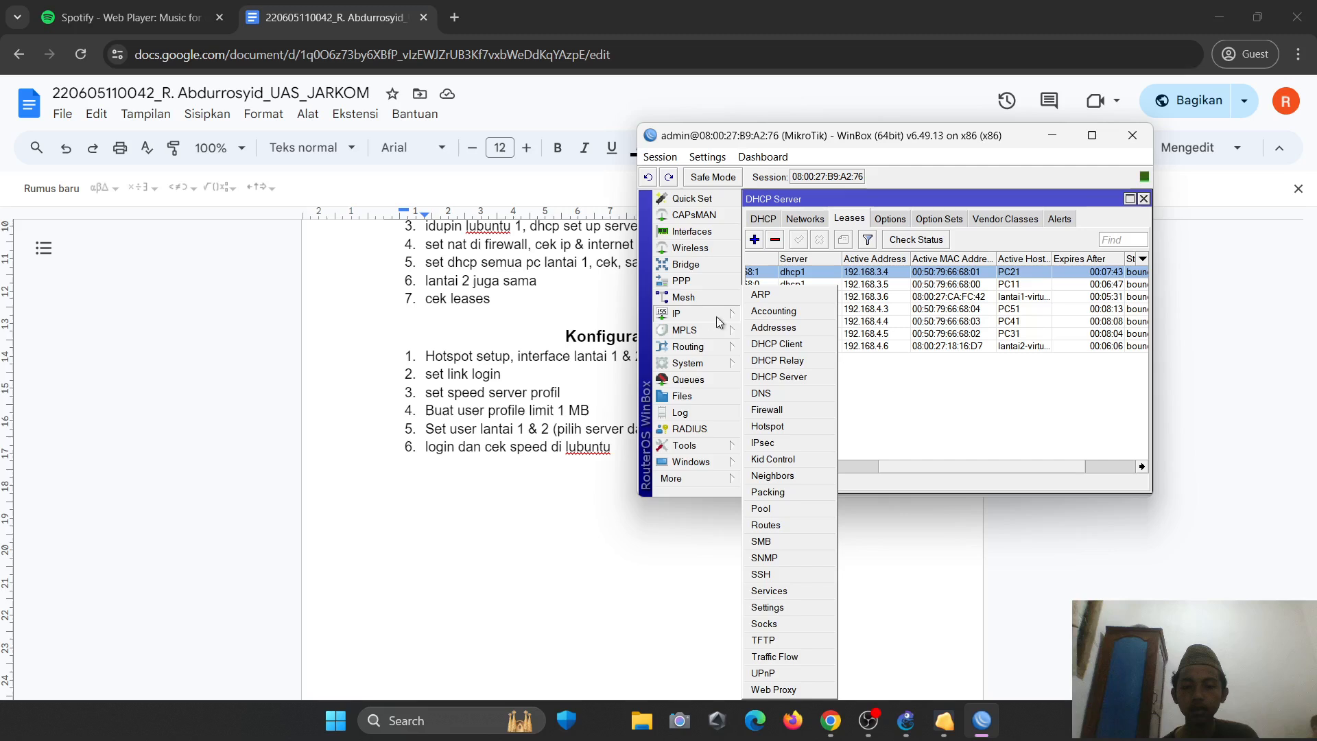
pyautogui.click(776, 426)
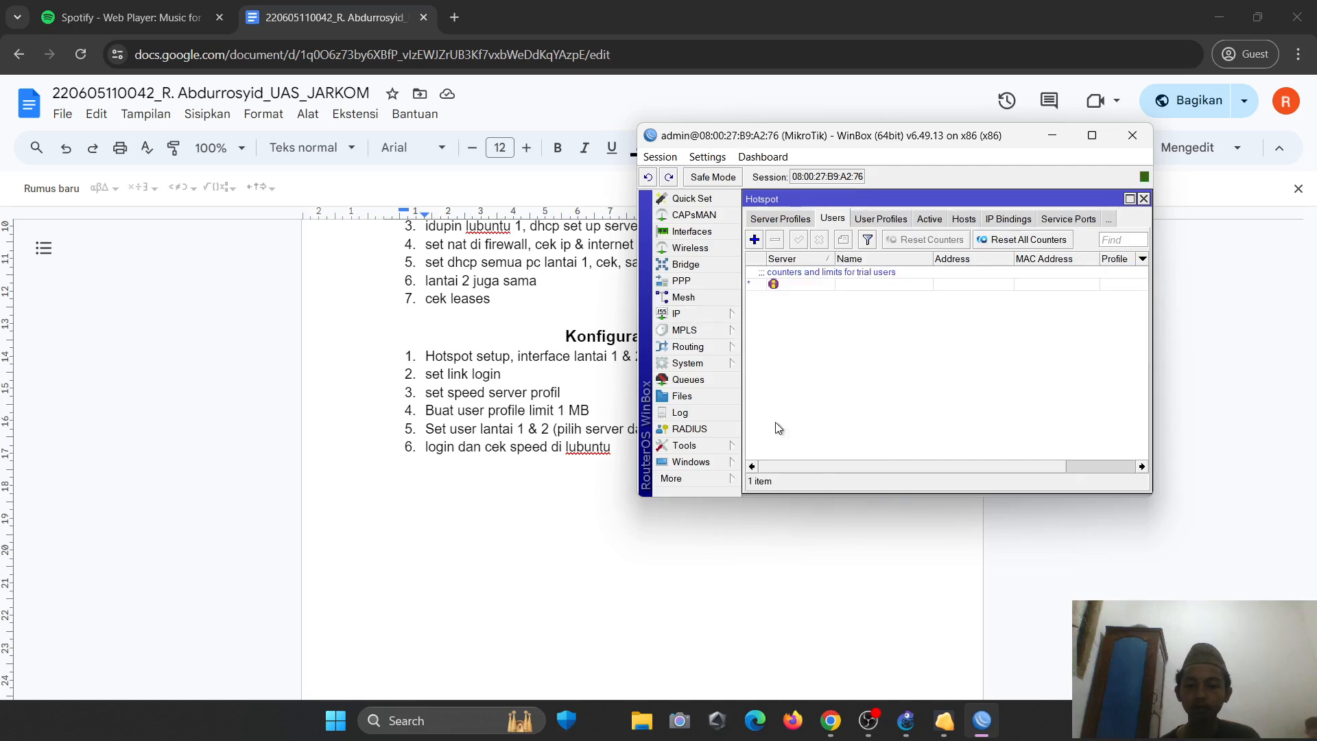
pyautogui.click(792, 221)
pyautogui.click(780, 222)
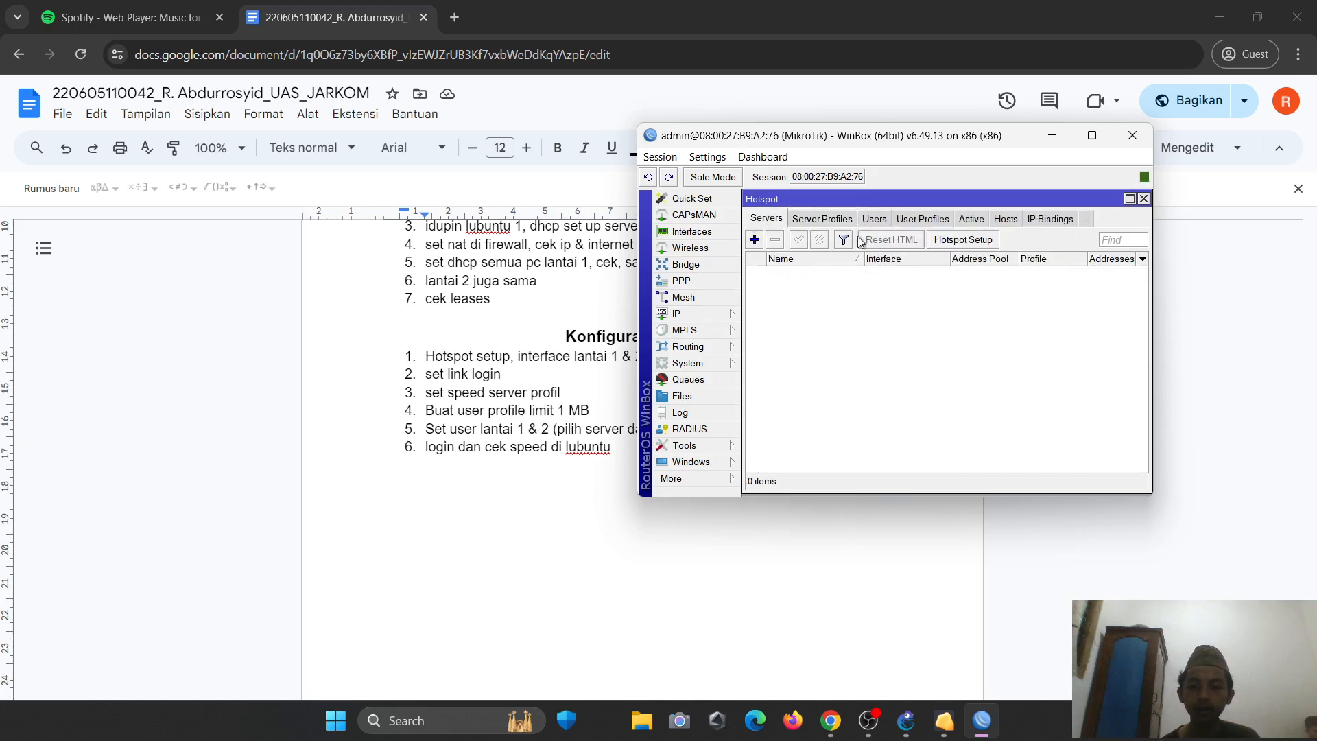
# - Run Hotspot Setup on ether-lantai1 with default address and pool, no certificate, DNS 8.8.8.8/8.8.4.4
pyautogui.click(942, 240)
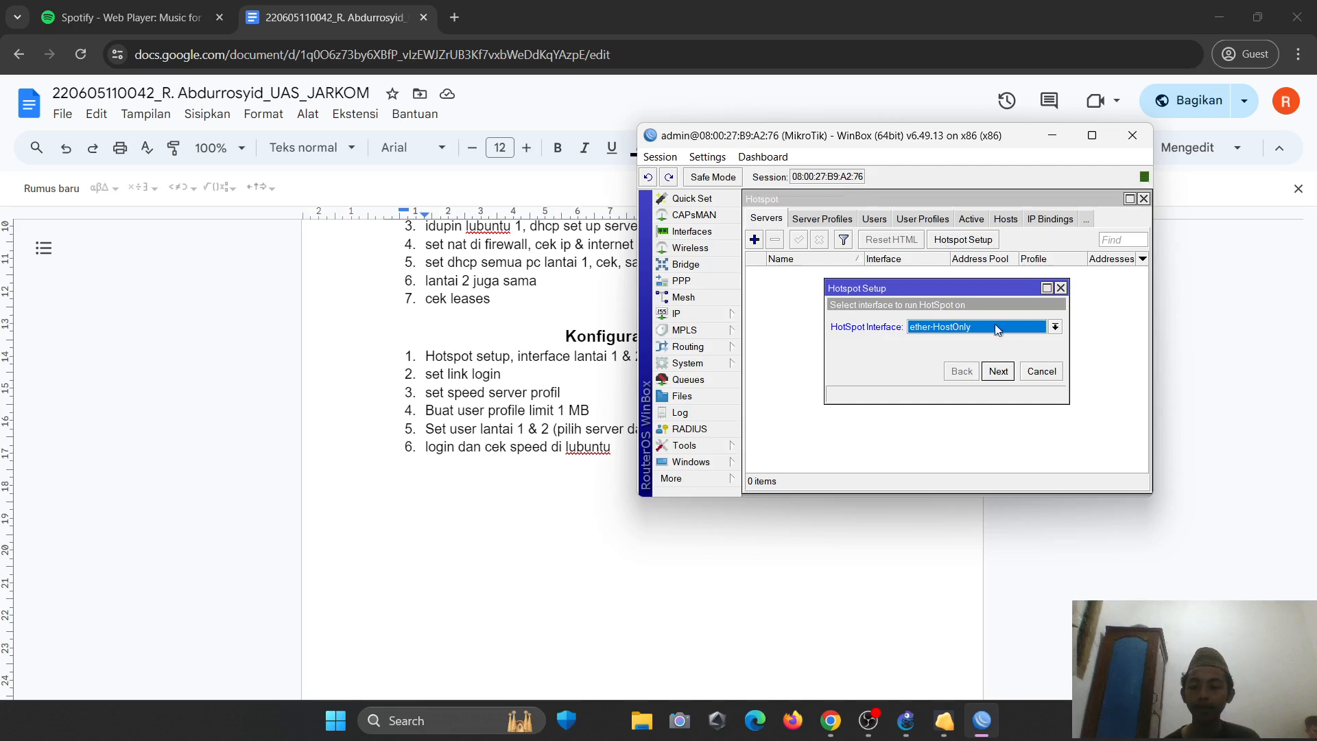
pyautogui.click(1056, 328)
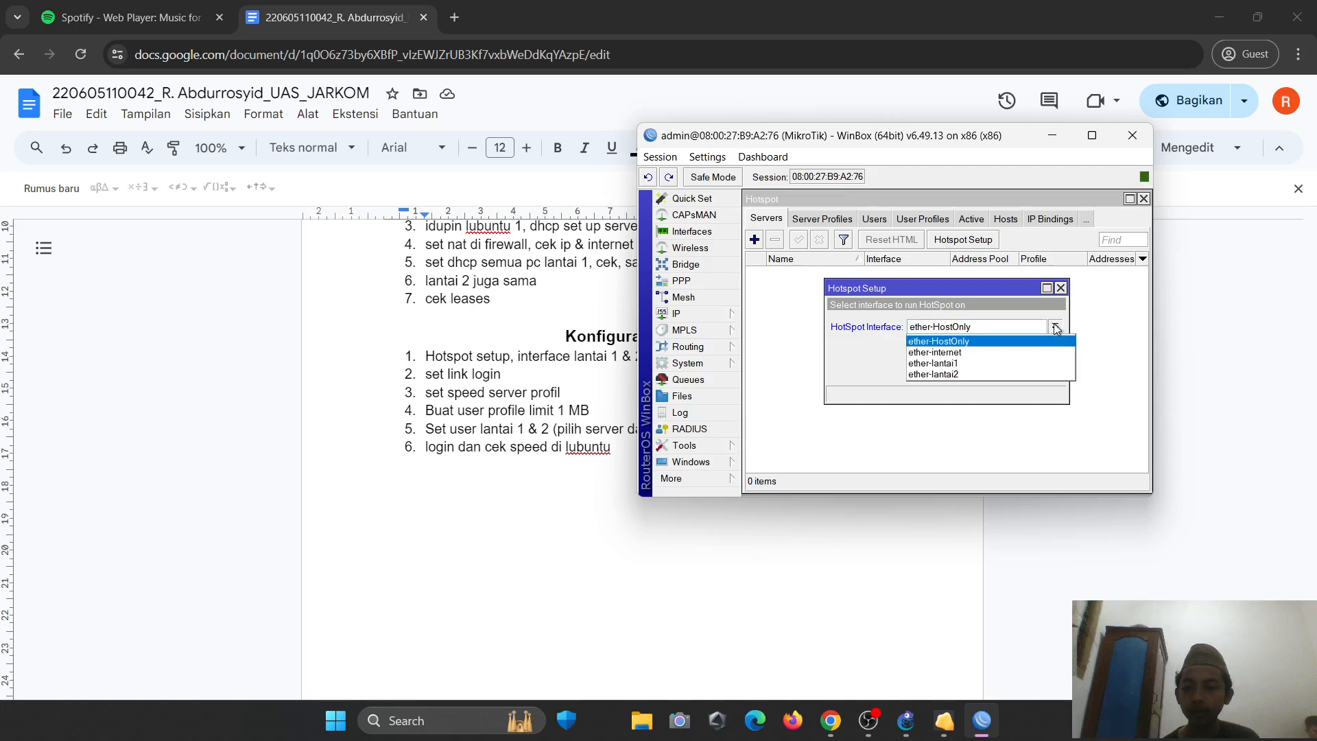
pyautogui.click(961, 363)
pyautogui.click(996, 372)
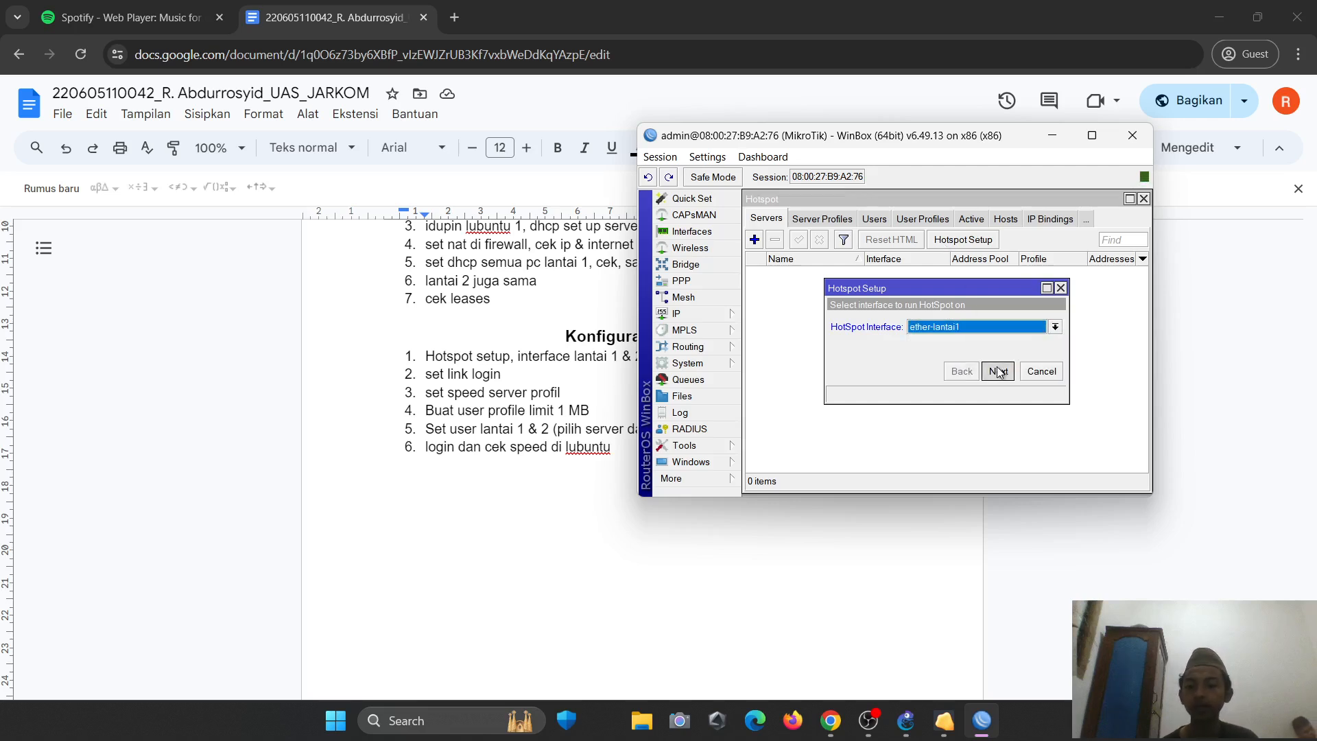
pyautogui.click(999, 373)
pyautogui.click(996, 372)
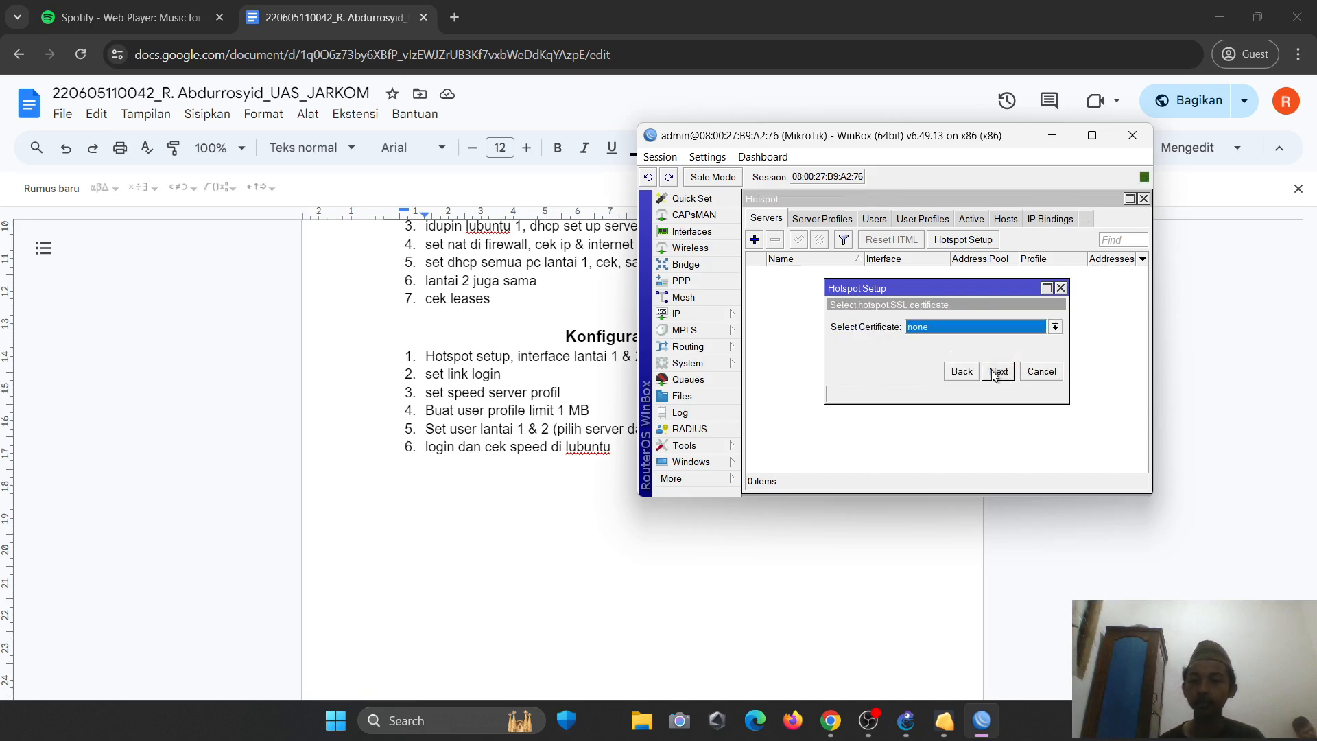
pyautogui.click(1055, 327)
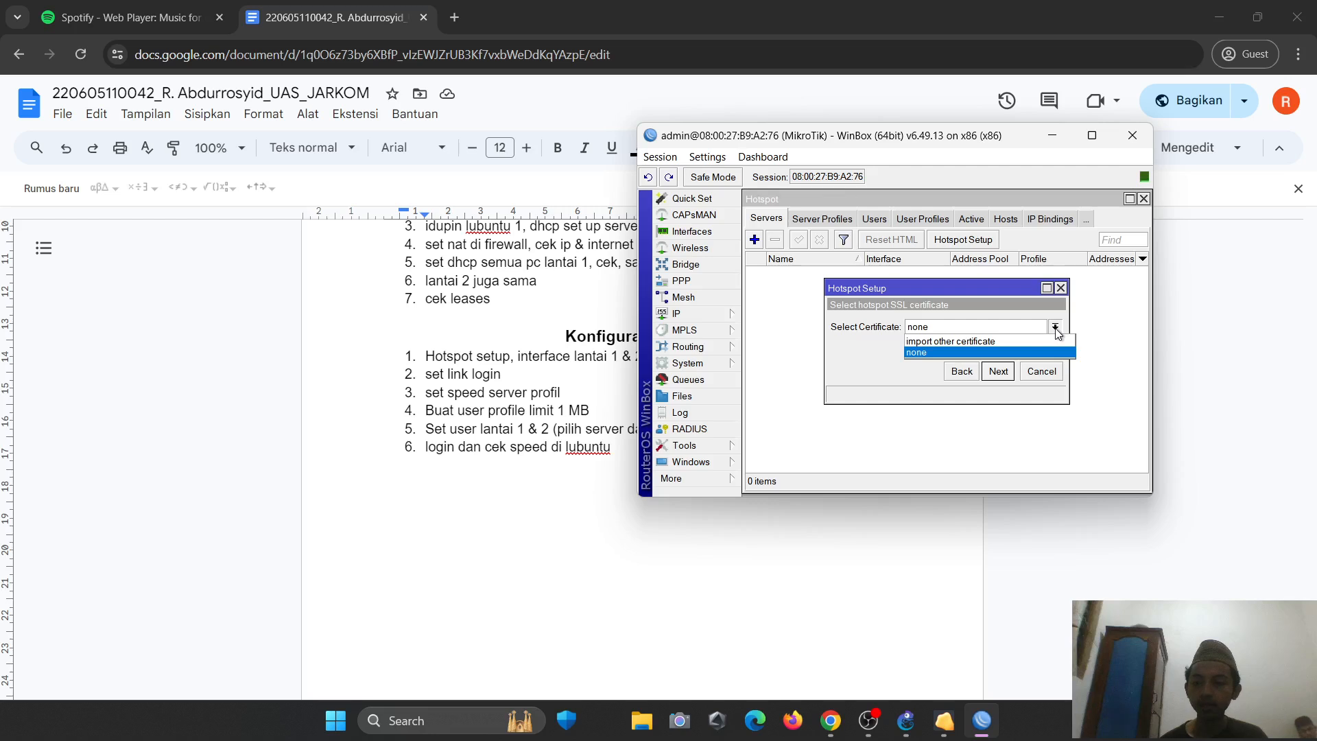
pyautogui.click(1056, 330)
pyautogui.click(996, 373)
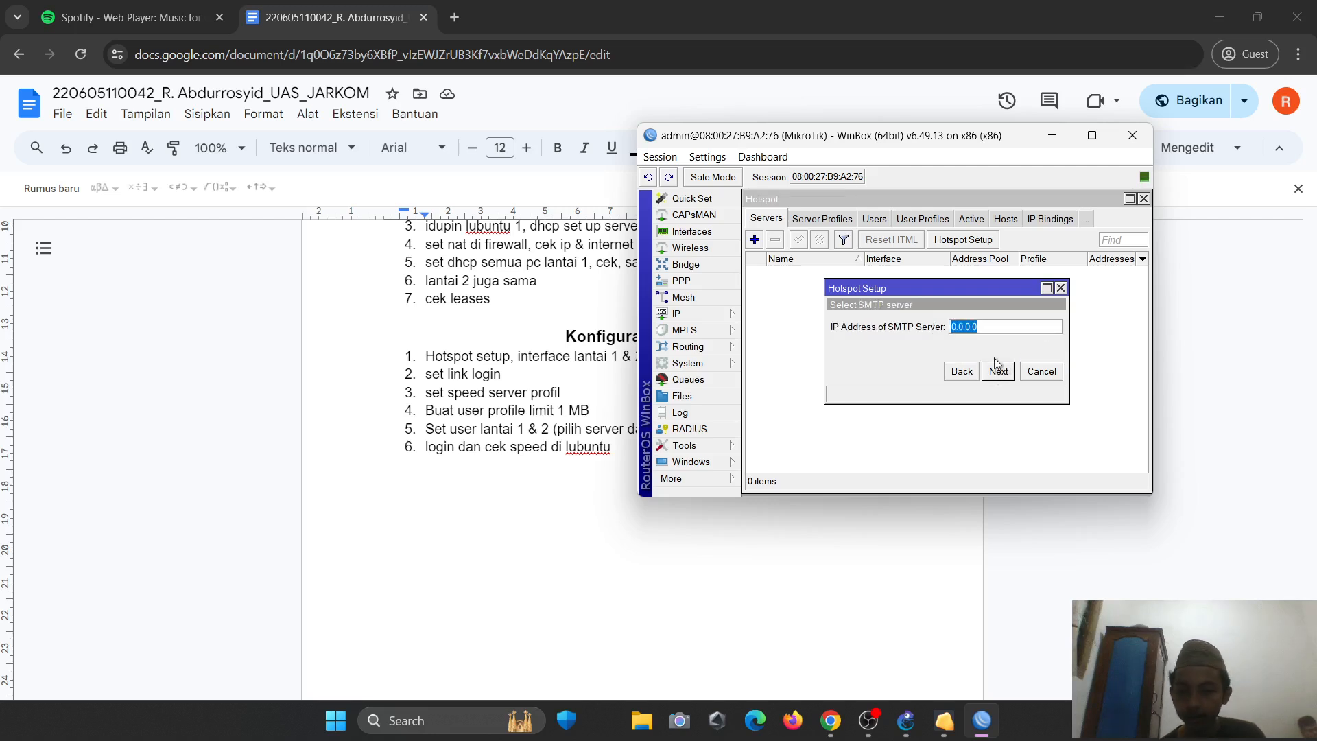
pyautogui.click(998, 374)
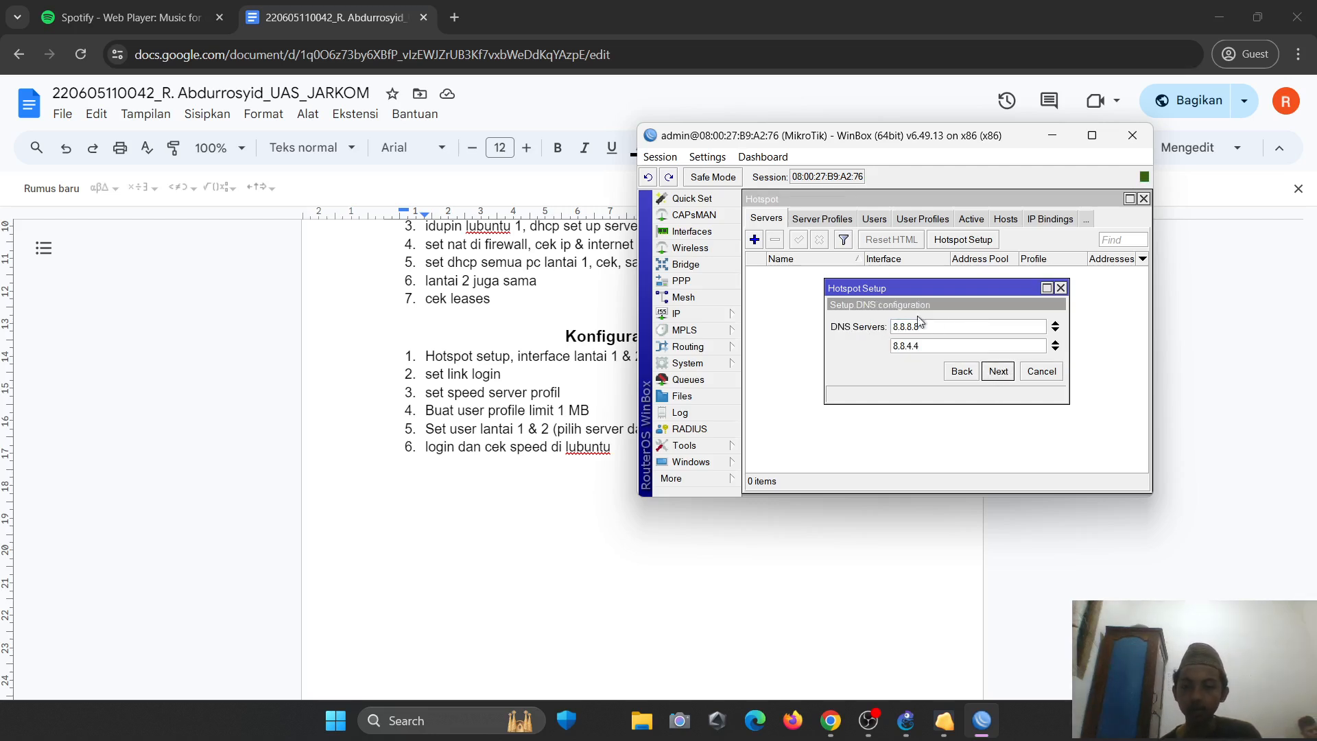
pyautogui.click(996, 373)
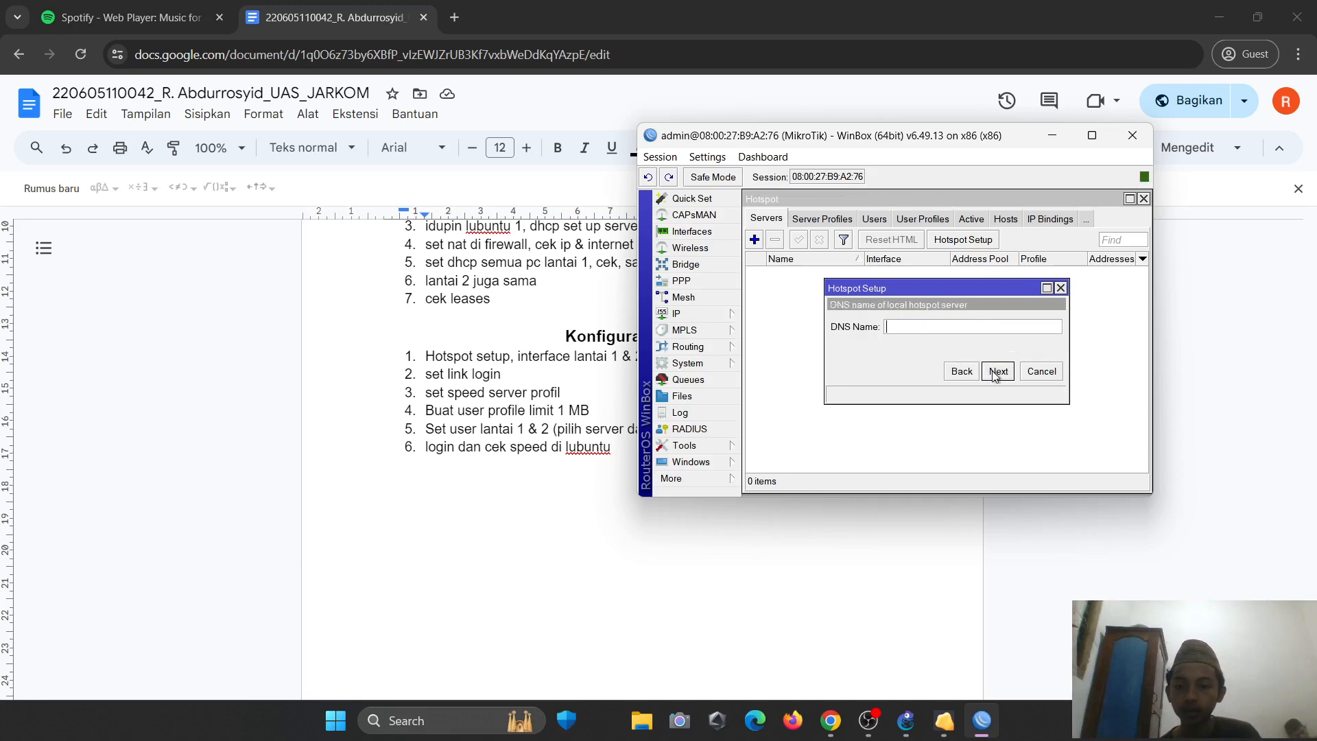
# - Set DNS name login.lantai1.com and a local user, finish, and check the hsprof1 profile
pyautogui.click(916, 322)
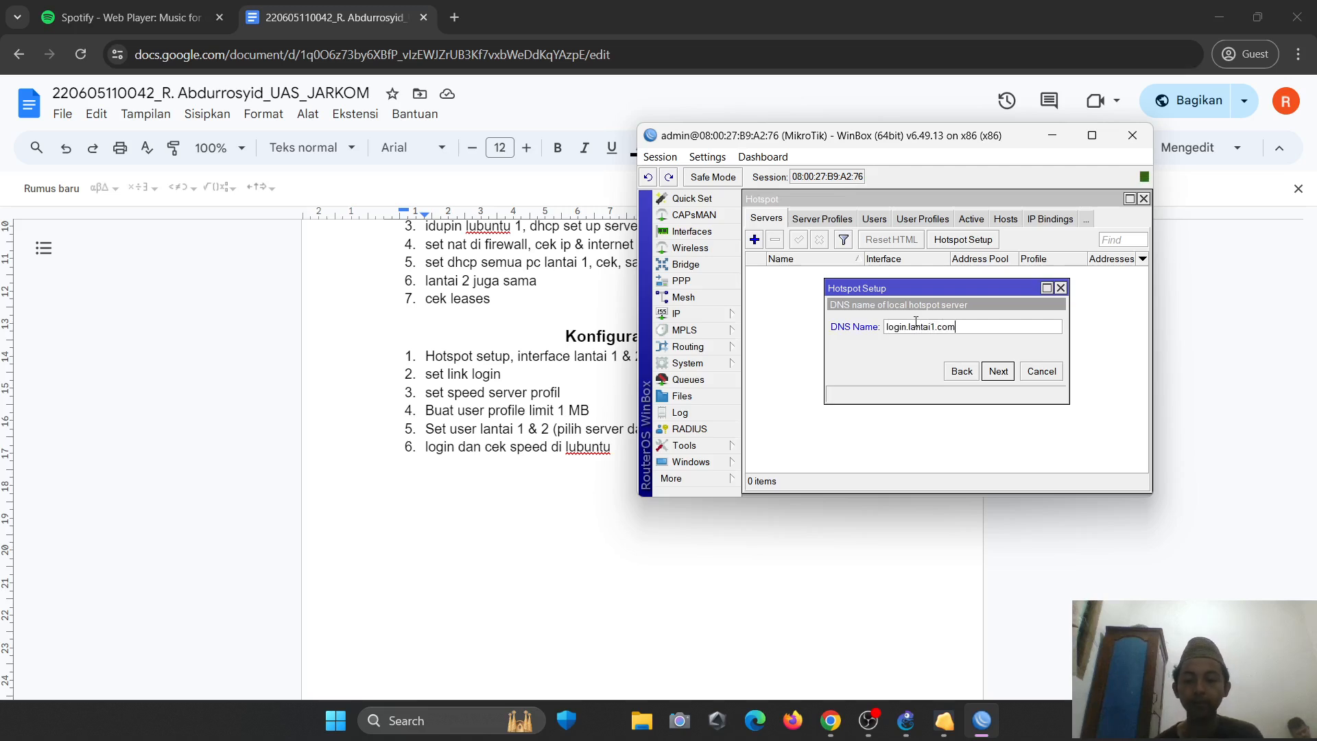
pyautogui.click(998, 372)
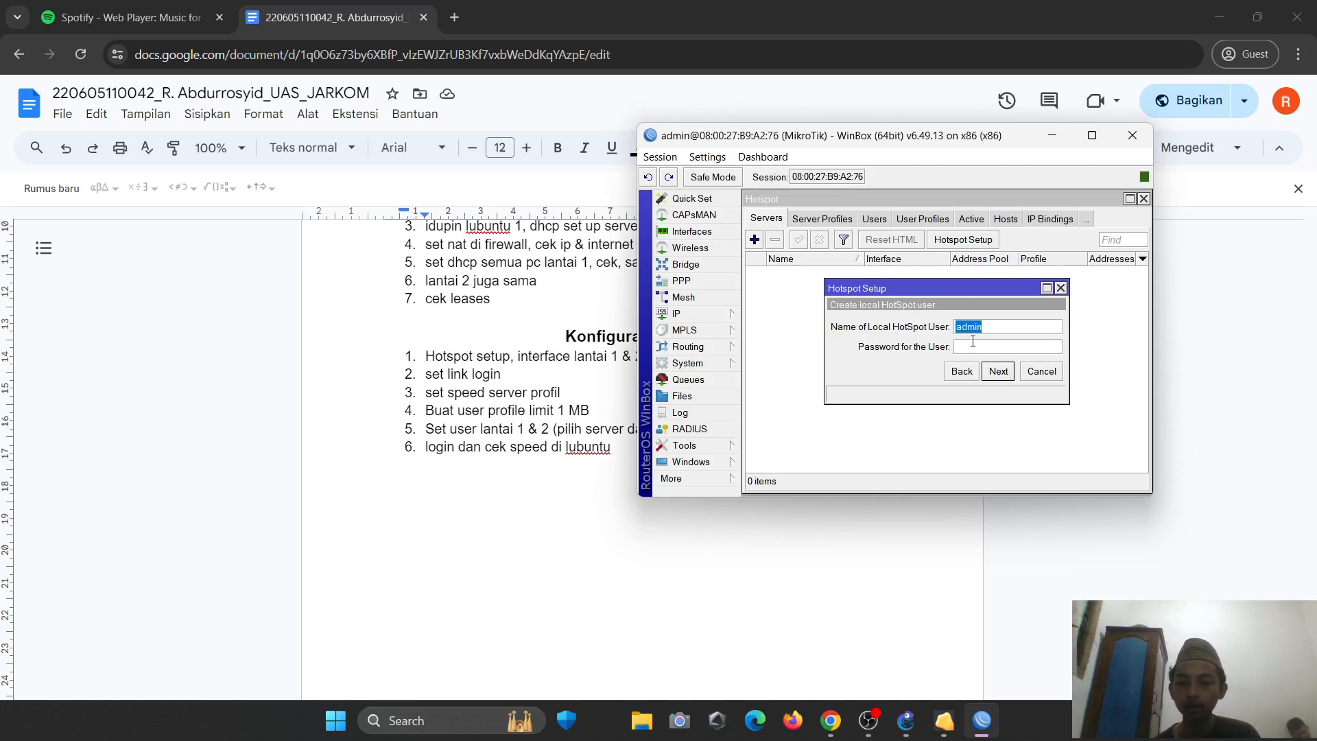
pyautogui.press('BackSpace')
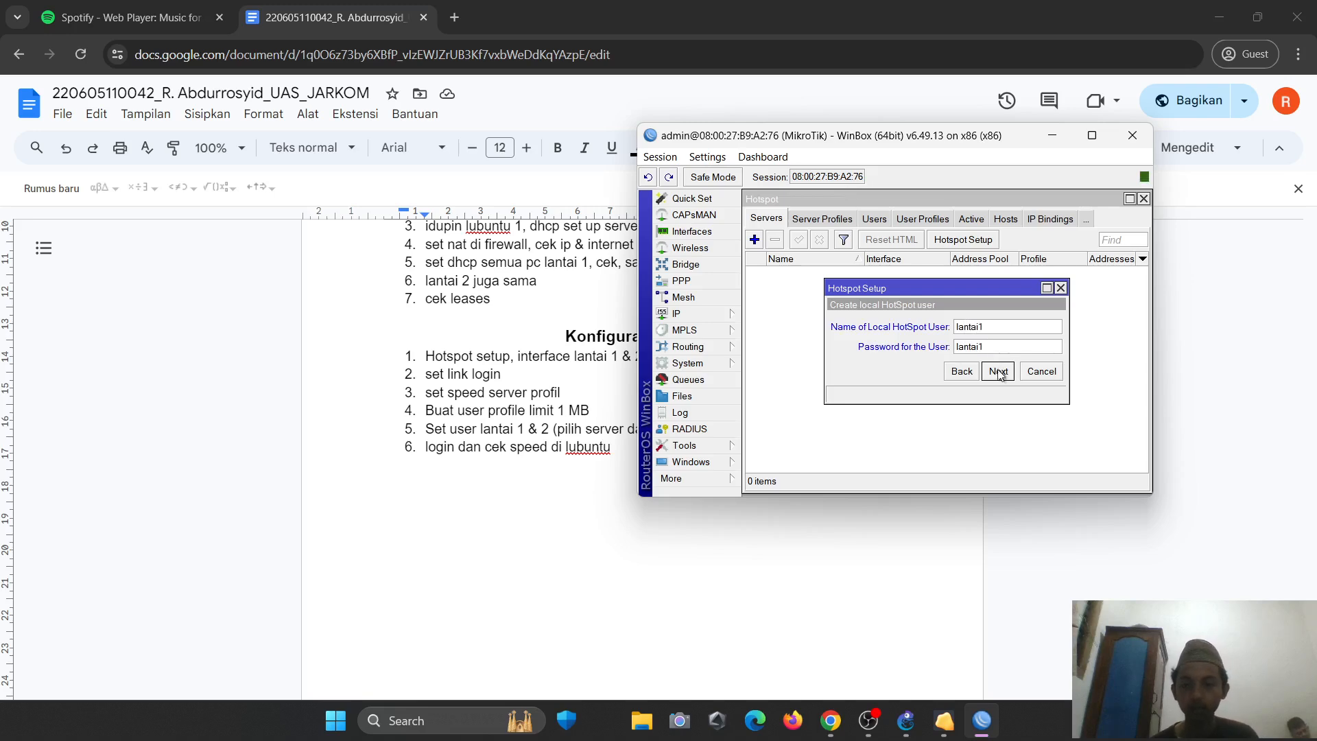
pyautogui.click(999, 371)
pyautogui.click(954, 334)
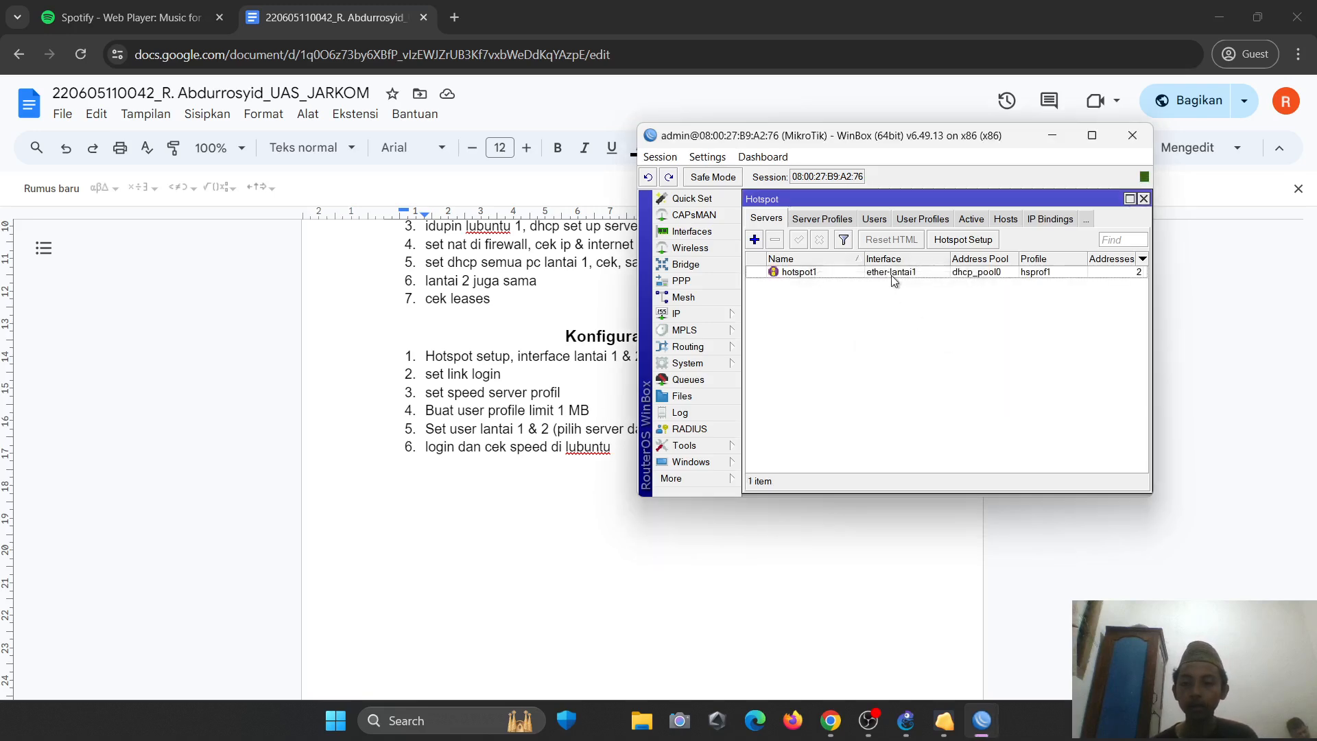
pyautogui.click(822, 218)
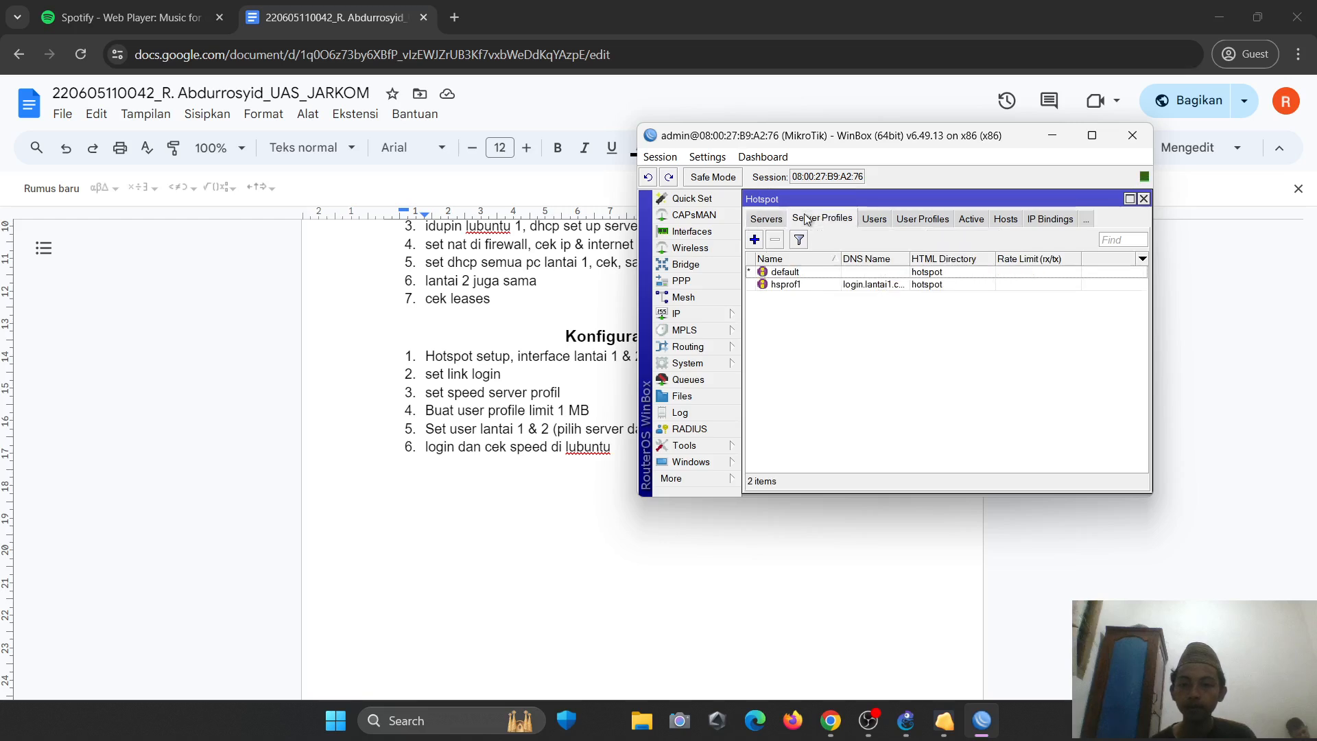
pyautogui.click(775, 221)
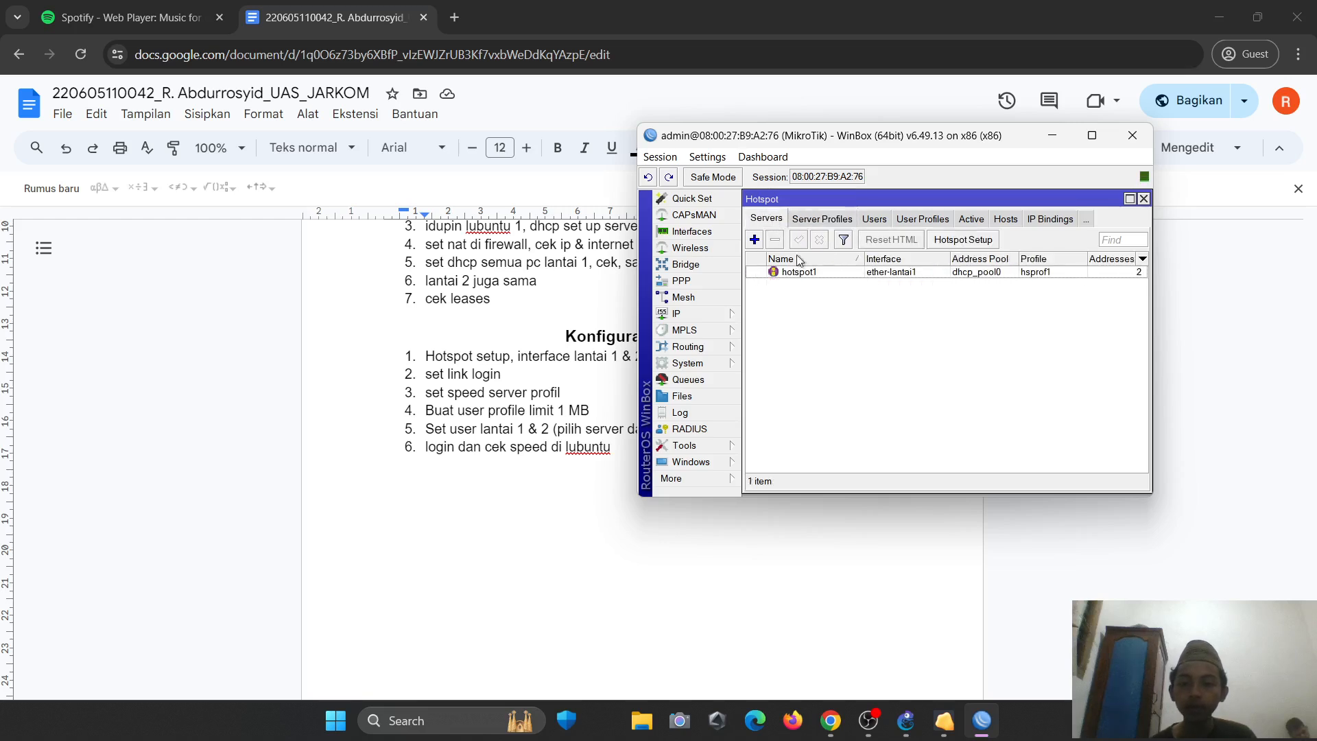
# - Start Hotspot Setup on ether-lantai2, accepting the suggested local address and address pool
pyautogui.click(873, 222)
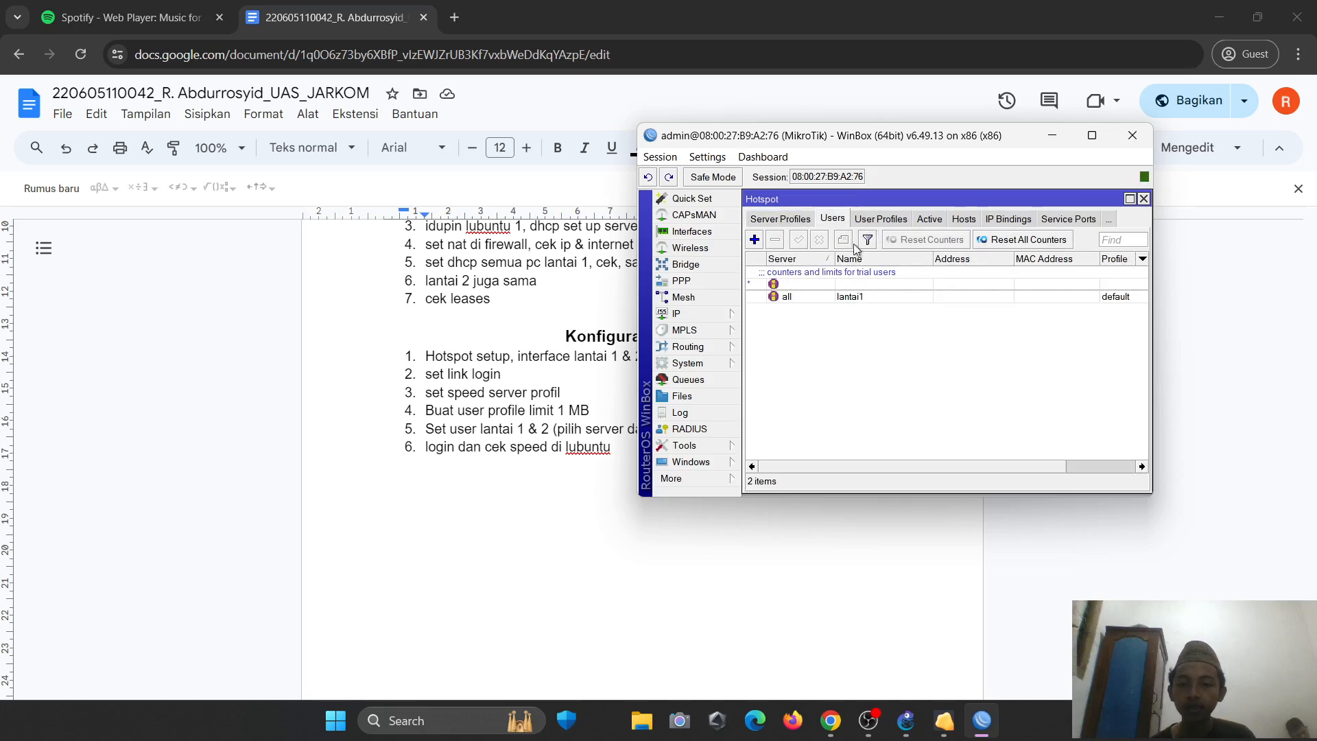
pyautogui.click(776, 221)
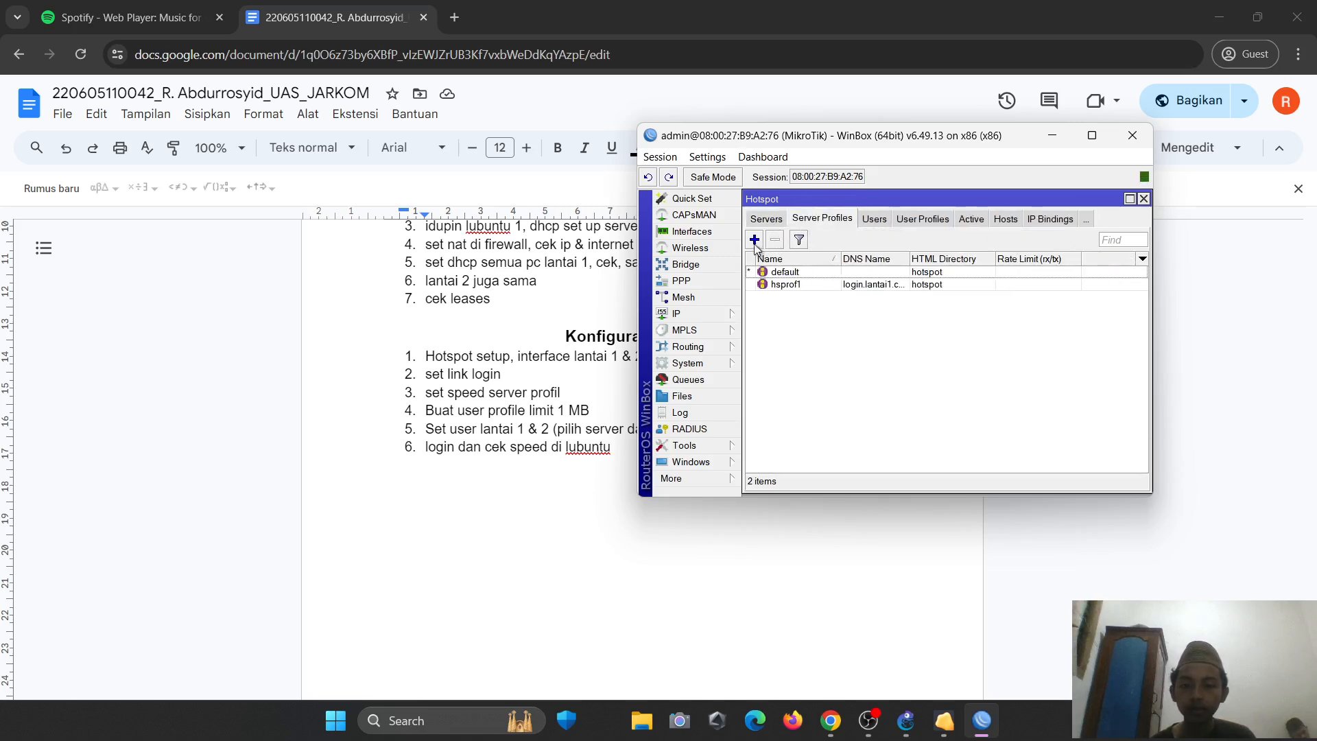
pyautogui.click(764, 219)
pyautogui.click(957, 240)
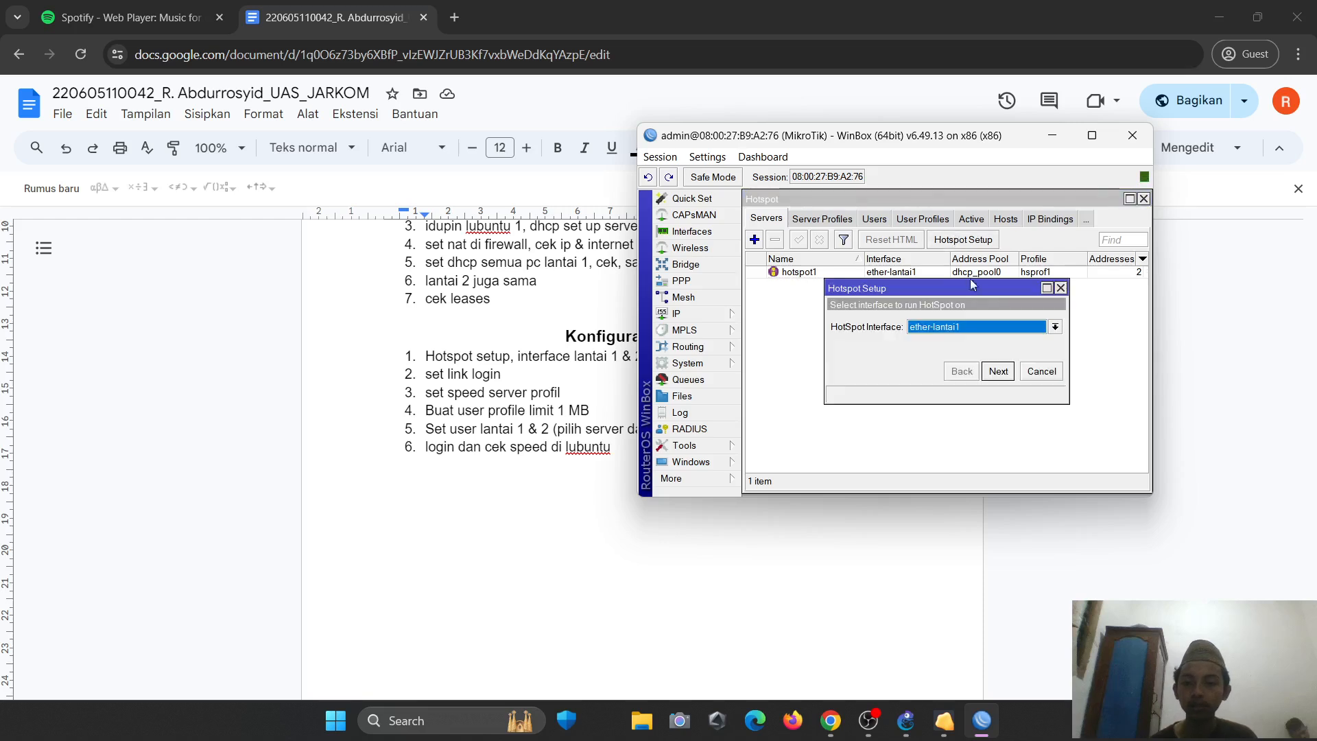
pyautogui.click(1055, 327)
pyautogui.click(962, 374)
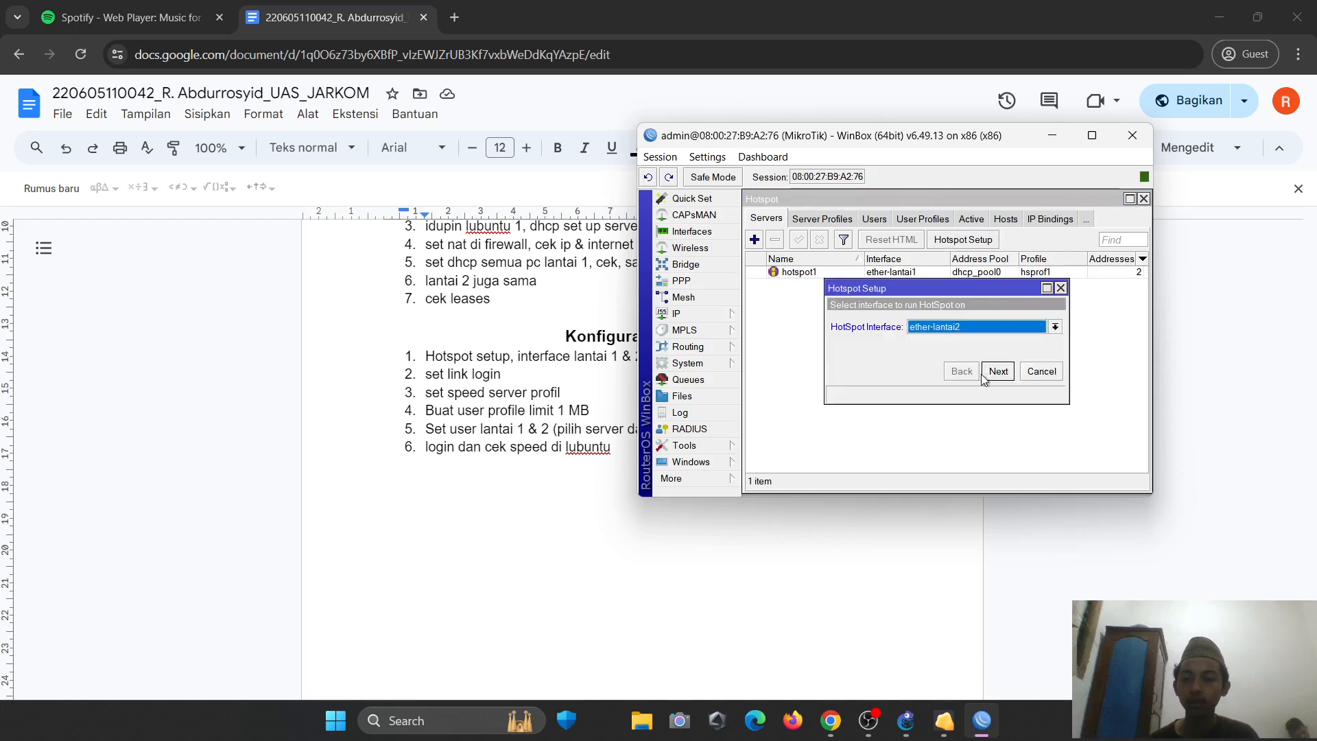
pyautogui.click(998, 371)
pyautogui.click(998, 371)
pyautogui.click(998, 371)
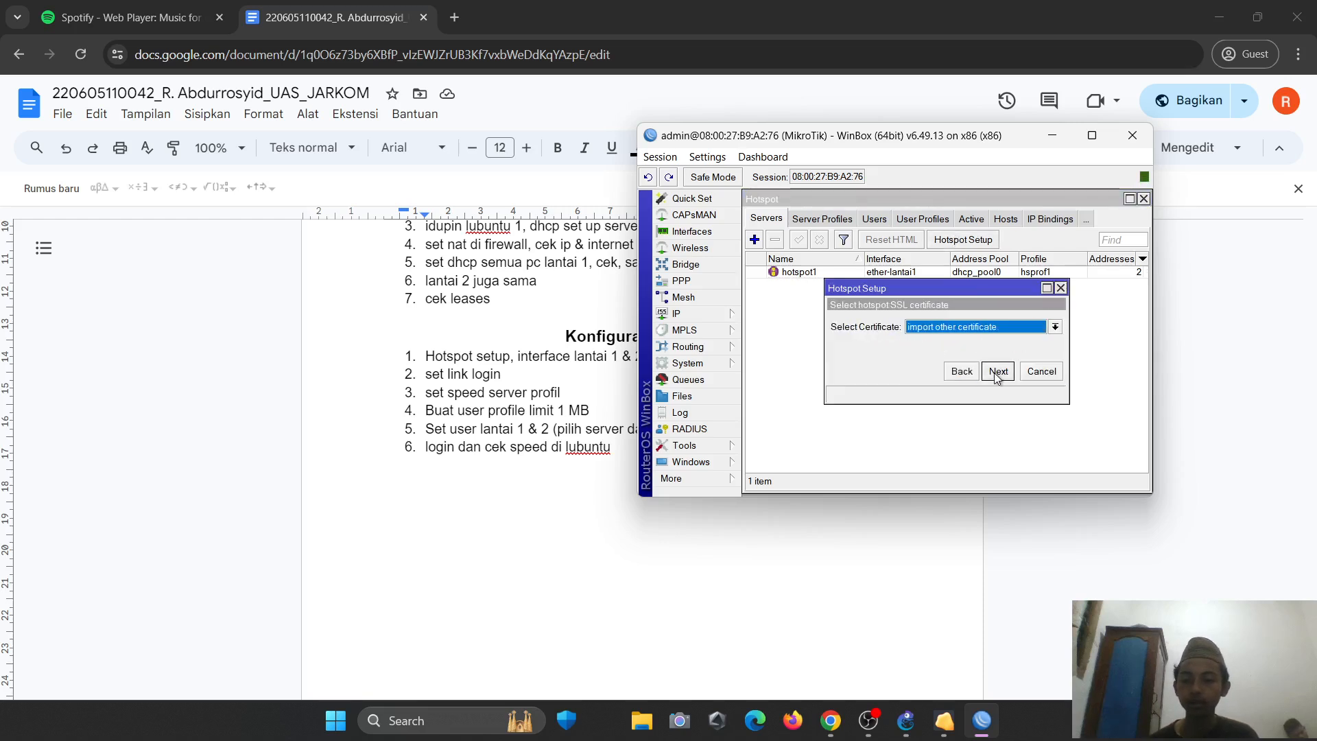
# - Choose no SSL certificate, accept SMTP and DNS defaults, and finish creating hs-ether-lantai2
pyautogui.click(1055, 328)
pyautogui.click(998, 358)
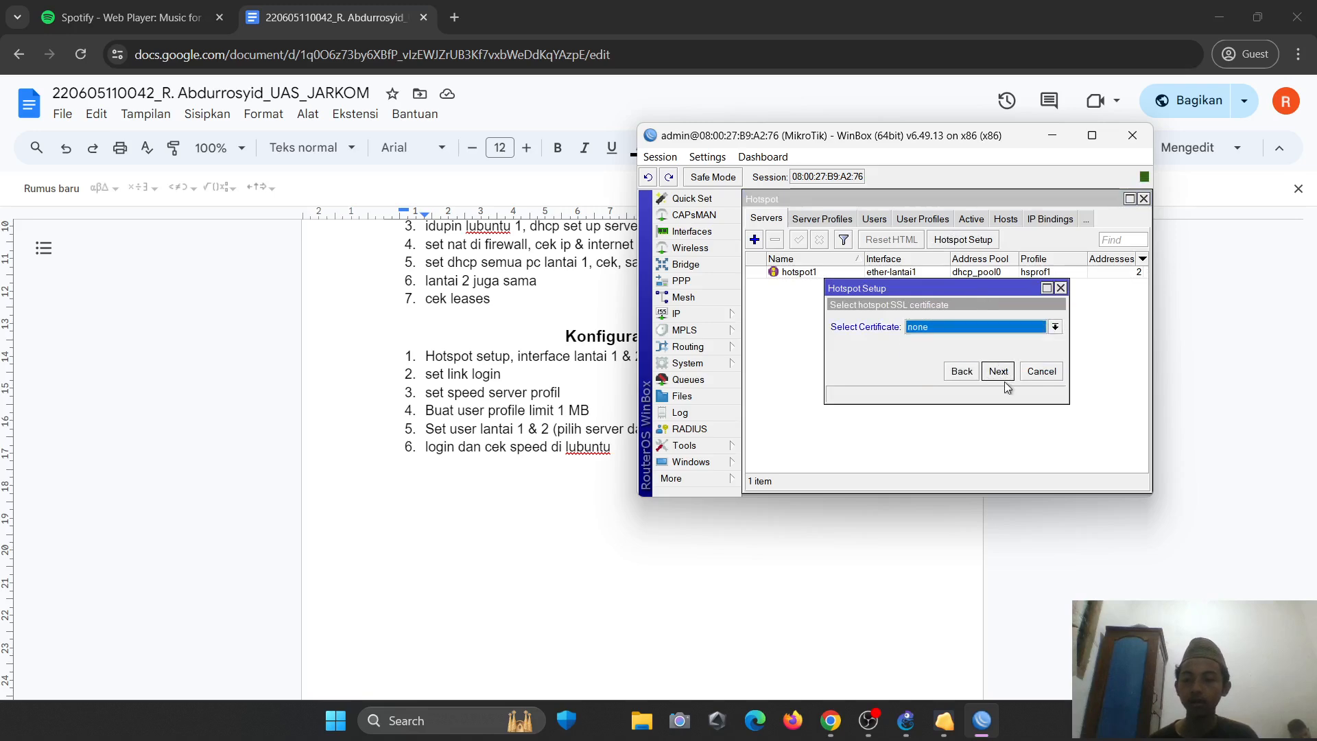
pyautogui.click(998, 371)
pyautogui.click(998, 372)
pyautogui.click(998, 371)
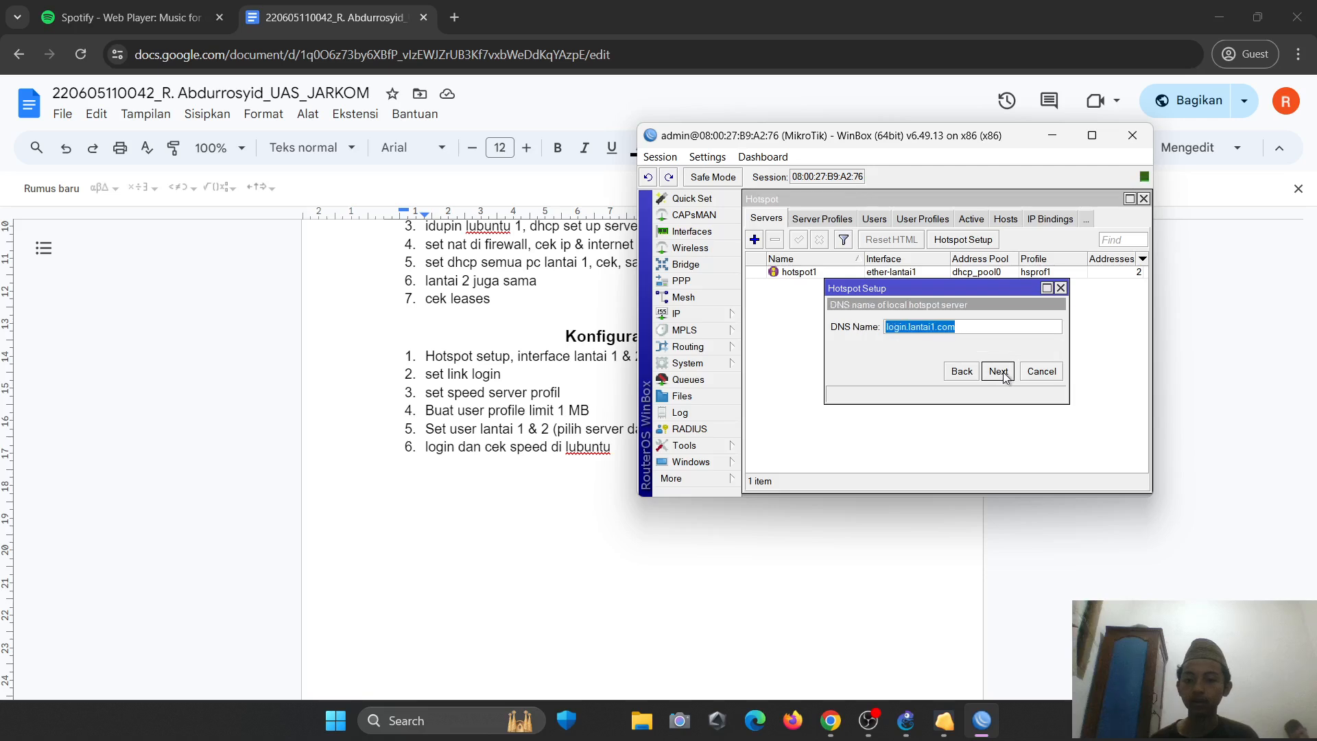
pyautogui.click(974, 327)
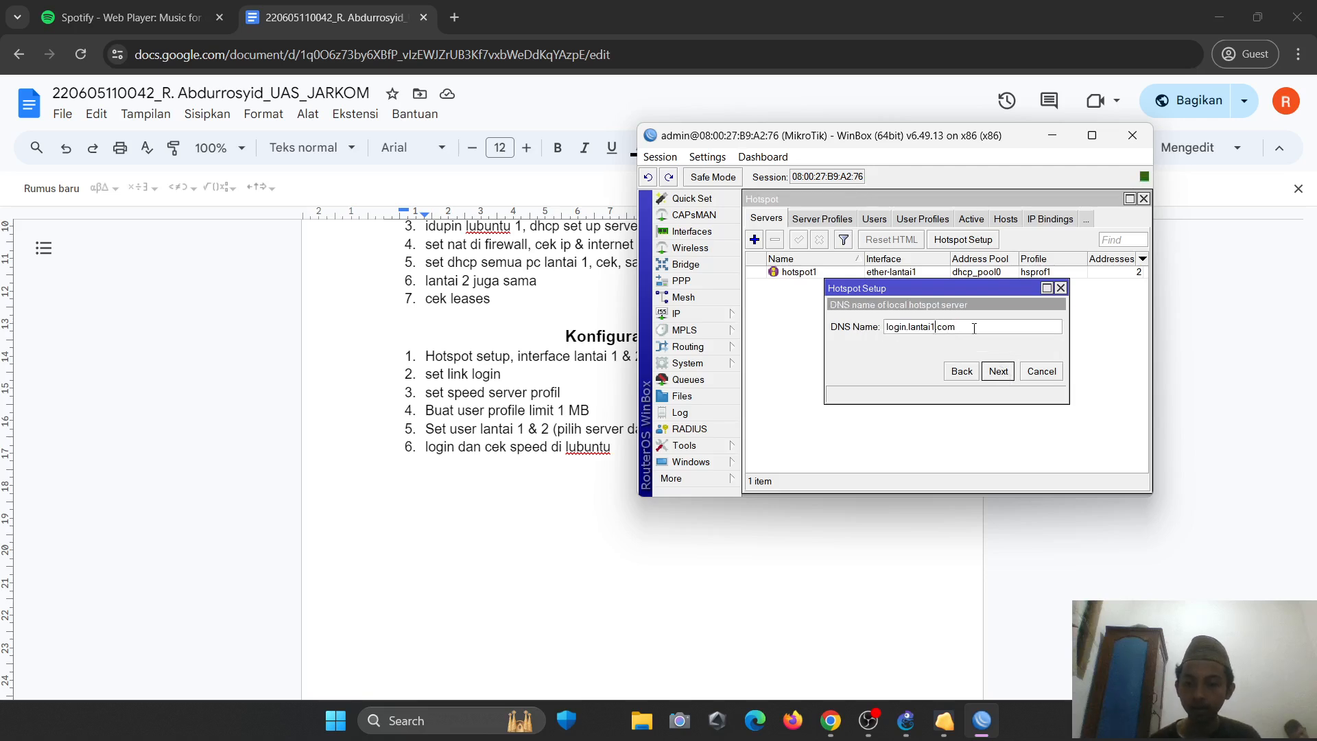
pyautogui.click(998, 371)
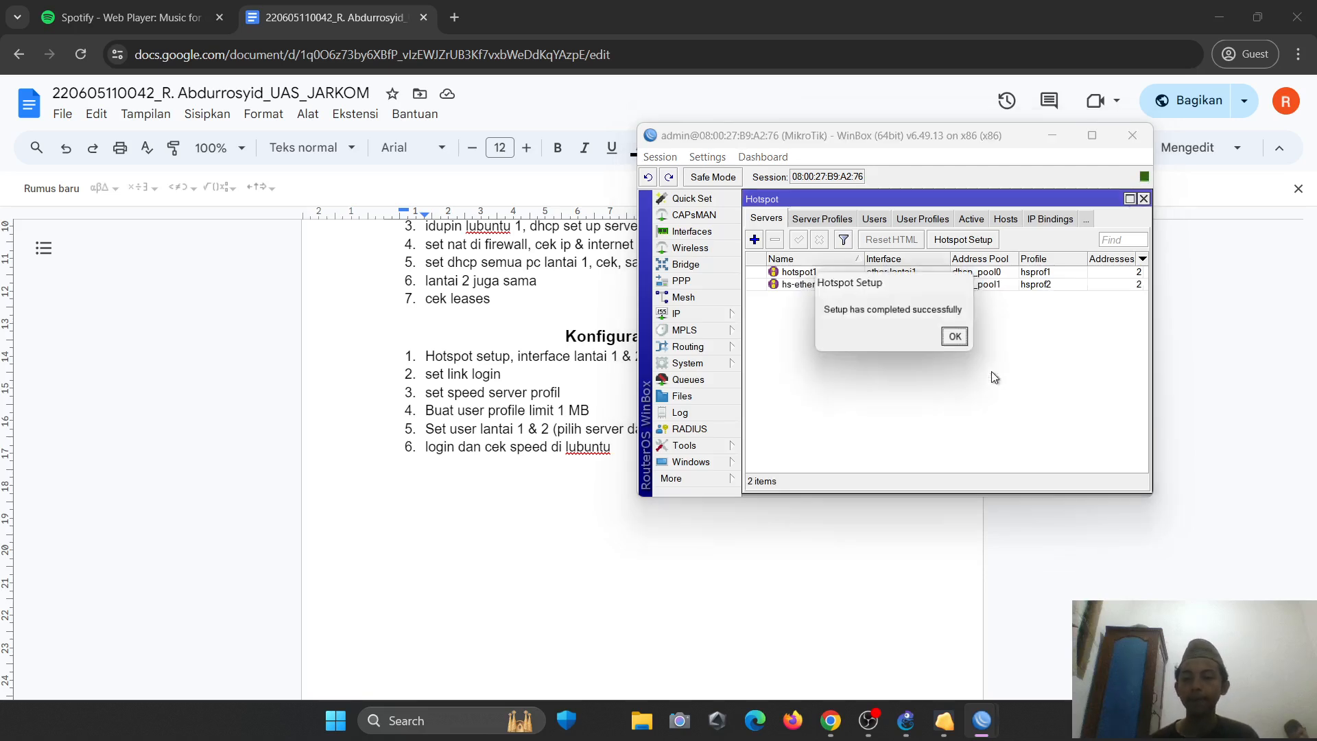
pyautogui.click(952, 335)
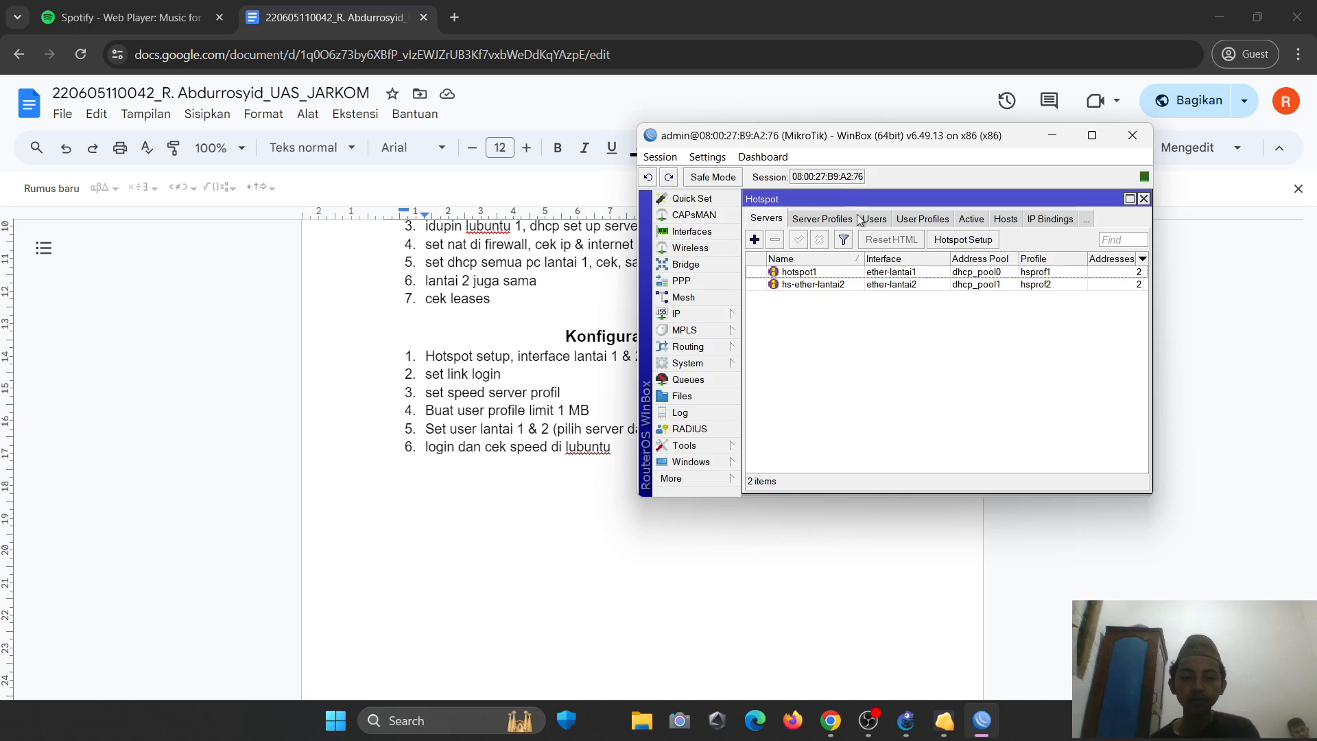
# - Reposition the router window and browse the Hotspot tabs, ending on User Profiles
pyautogui.moveTo(839, 136)
pyautogui.mouseDown()
pyautogui.moveTo(930, 174)
pyautogui.moveTo(823, 157)
pyautogui.mouseUp()
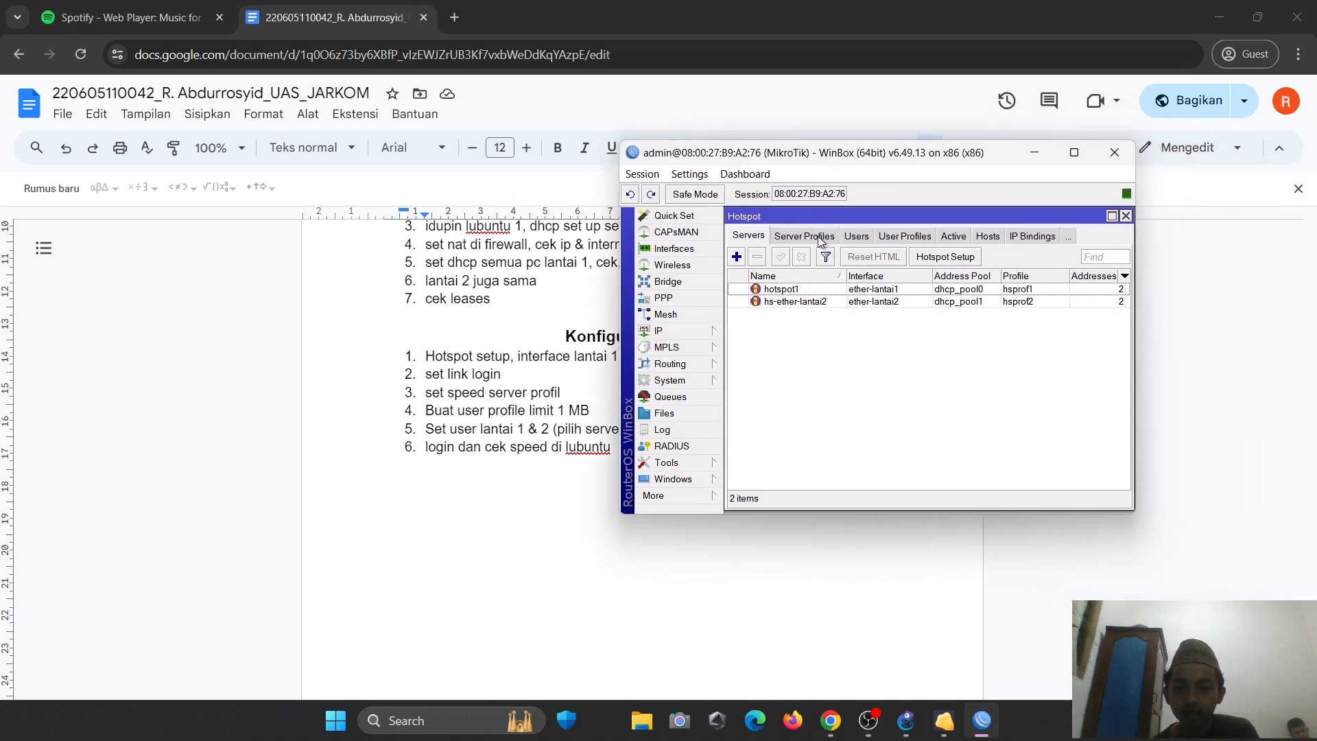
pyautogui.click(896, 239)
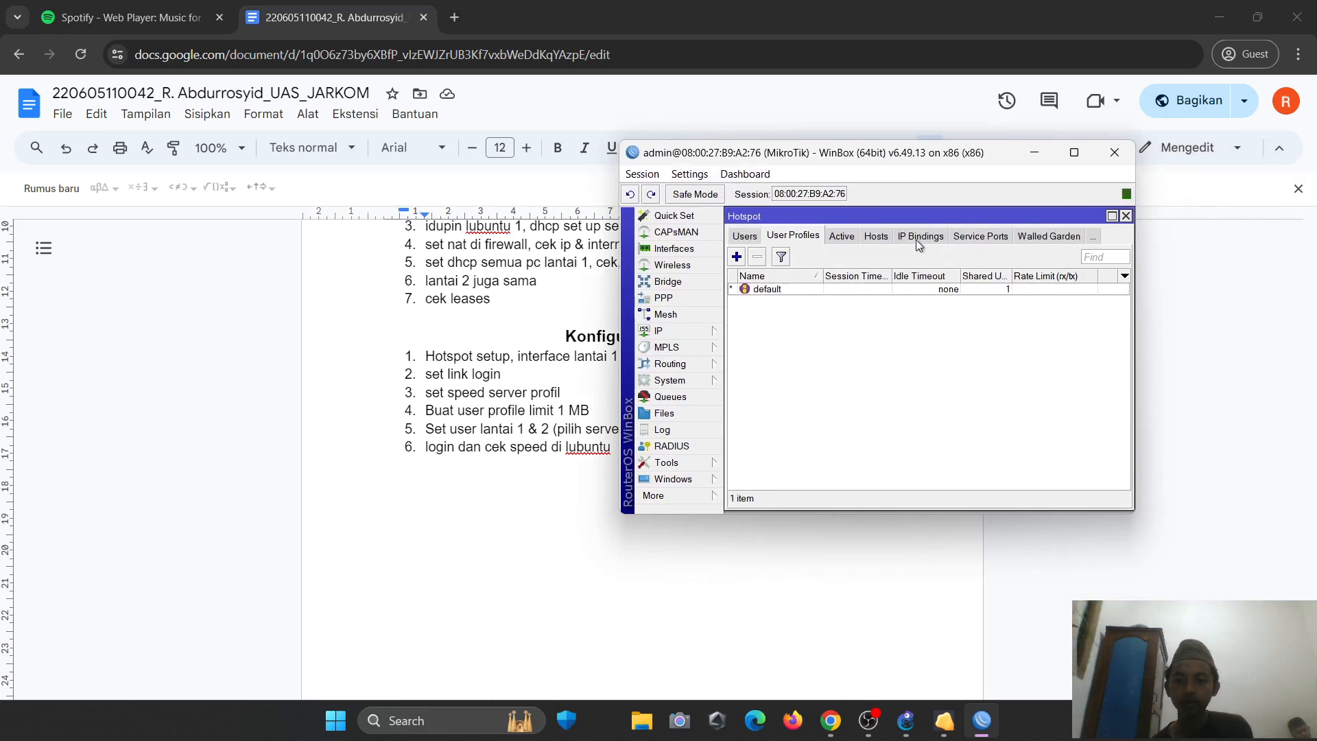
pyautogui.click(916, 240)
pyautogui.click(865, 240)
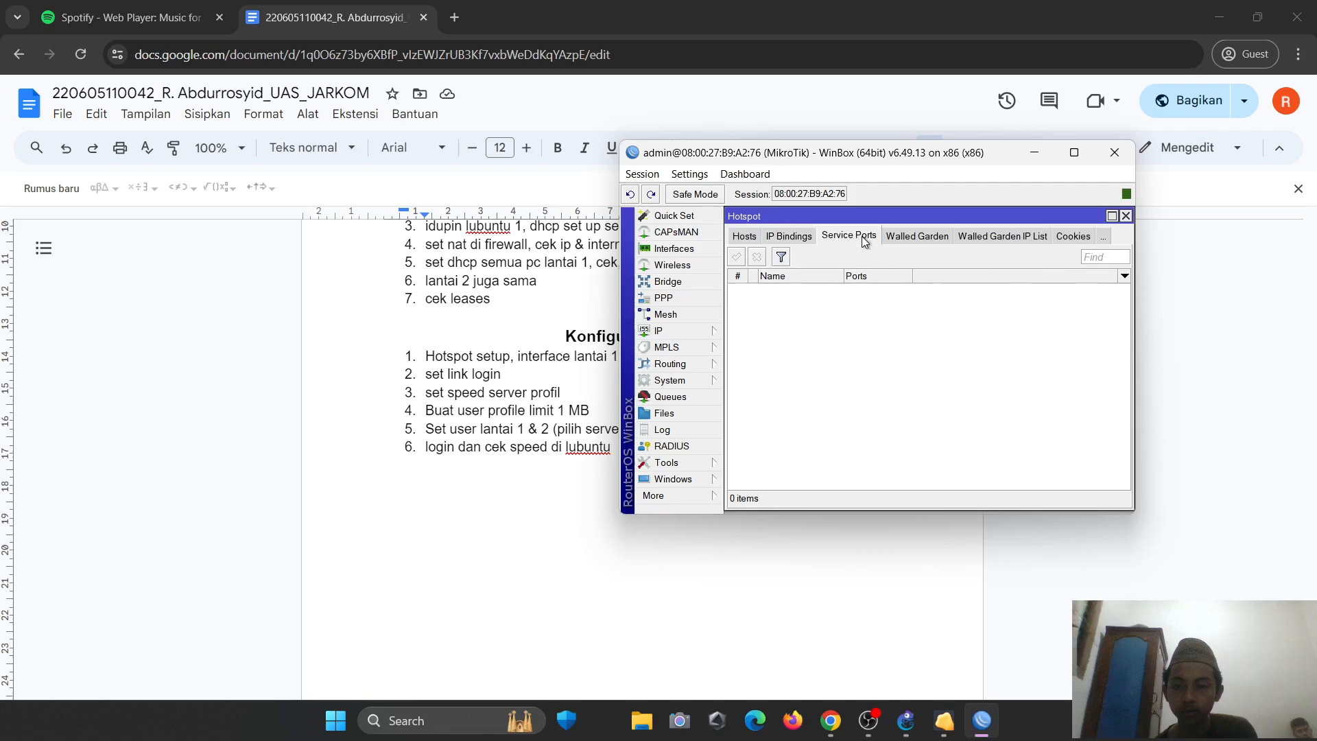
pyautogui.click(741, 237)
pyautogui.click(755, 237)
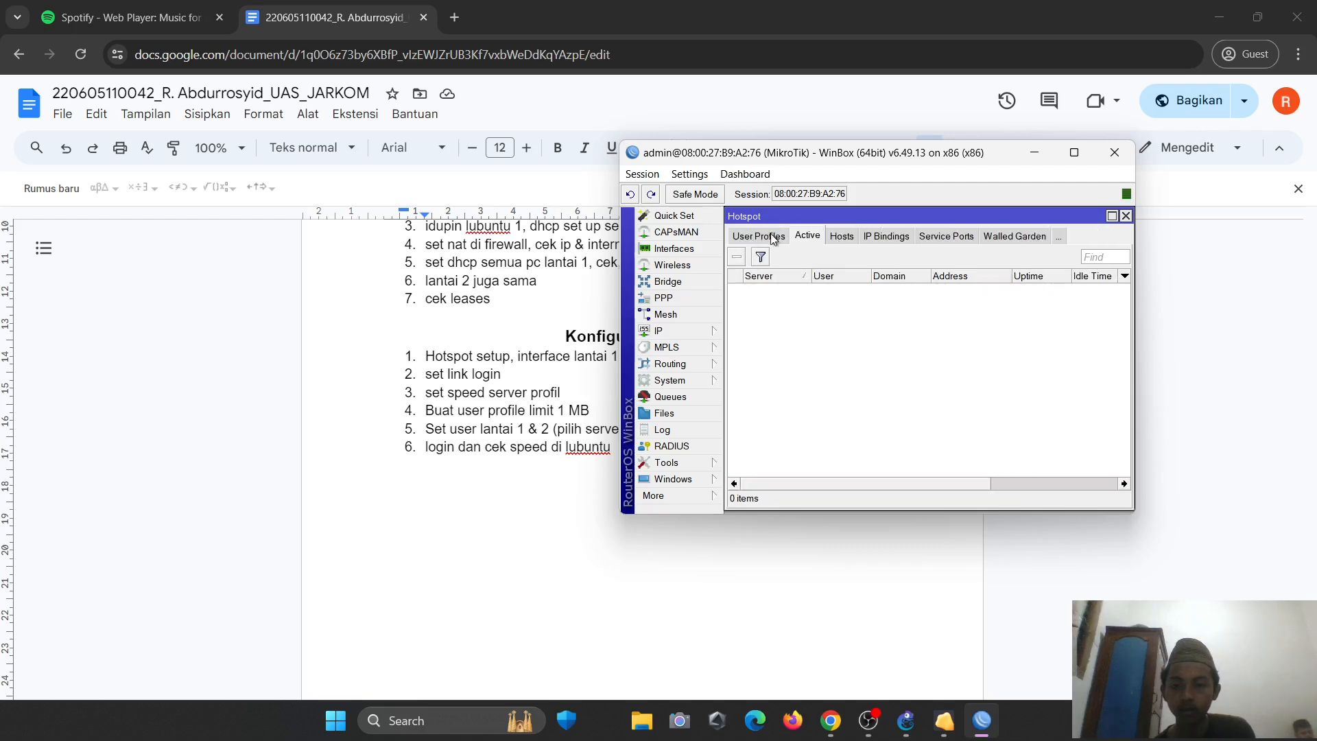
pyautogui.click(773, 238)
# - Add user profile 'limit 1MB' with rate limit 1M/1M and save it
pyautogui.click(736, 257)
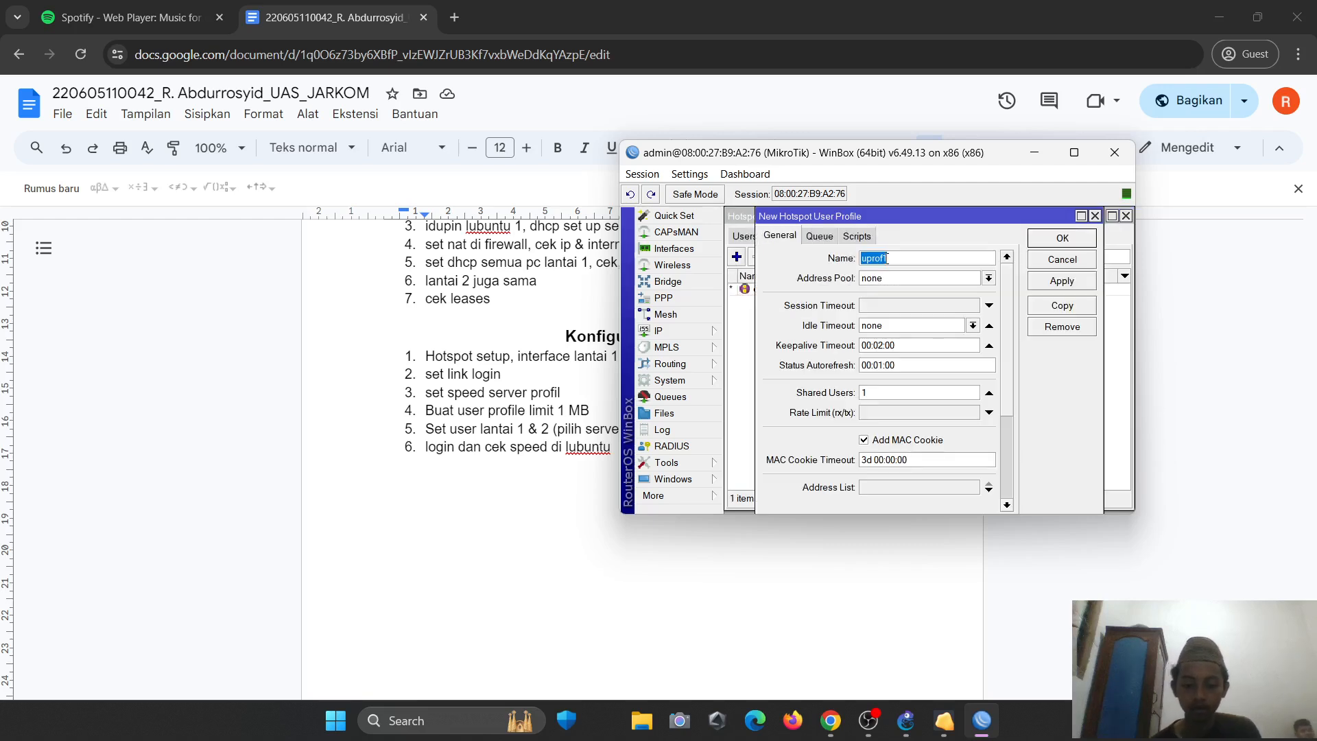
pyautogui.write('limit 1MB')
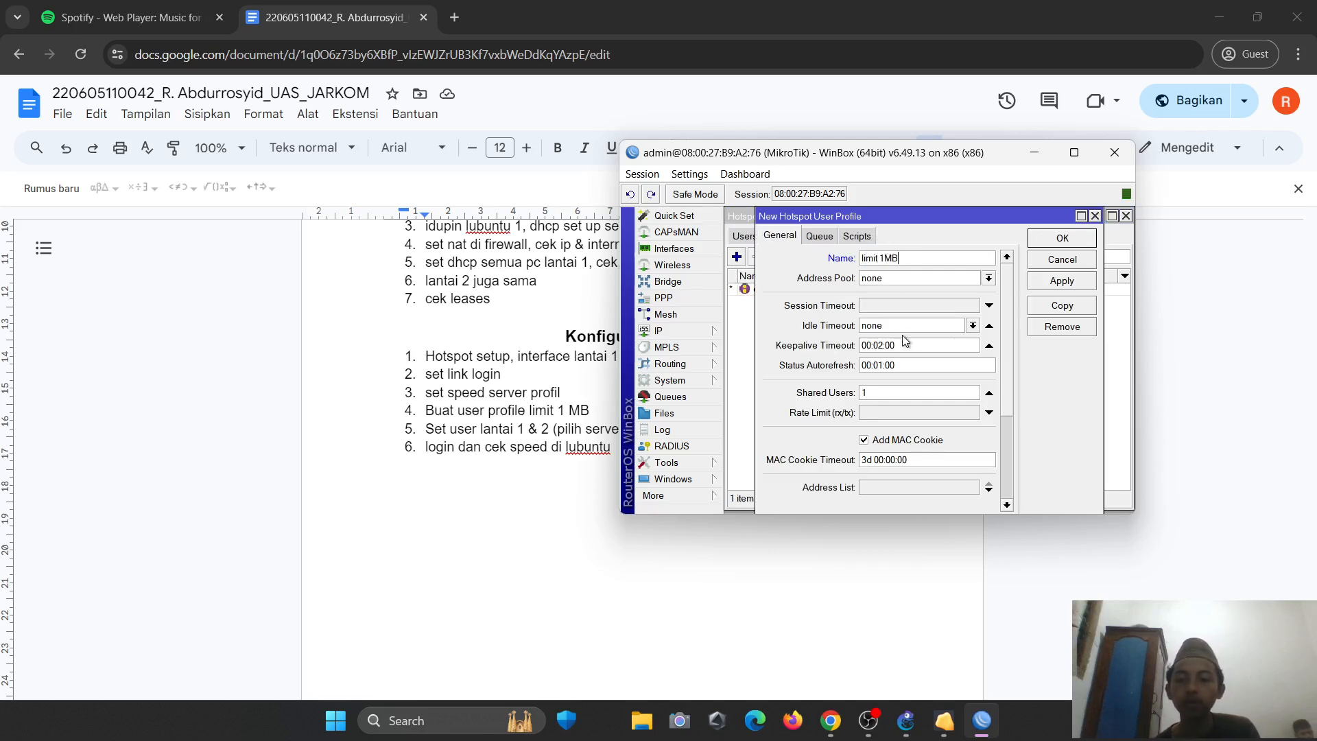
pyautogui.click(894, 414)
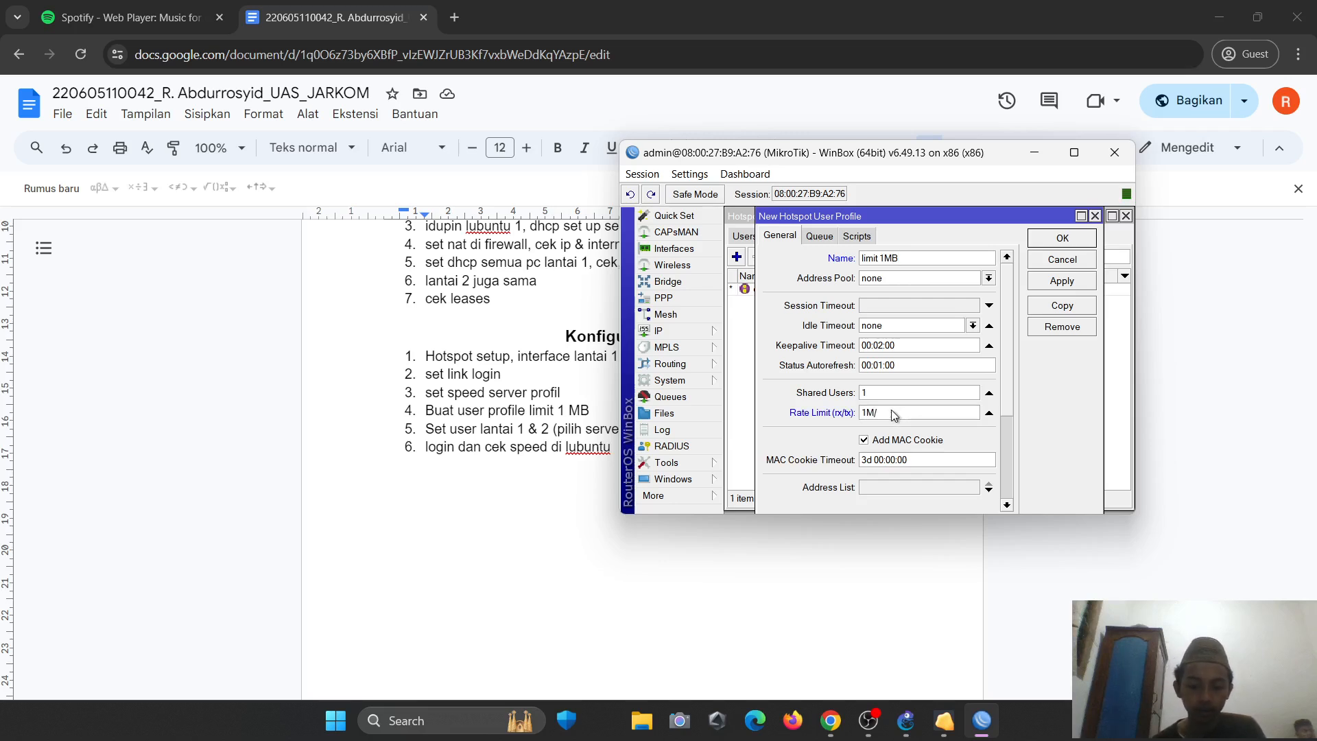
pyautogui.write('1M/1M')
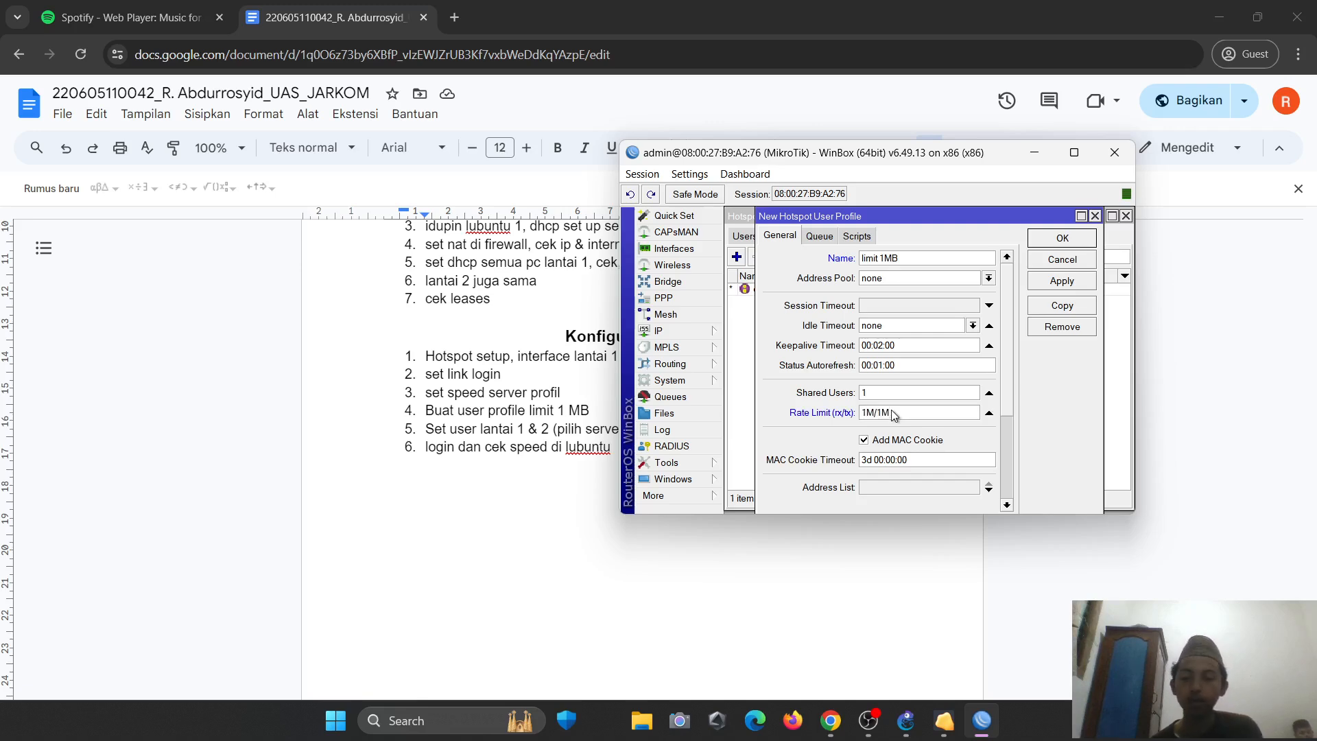
pyautogui.click(1064, 282)
pyautogui.click(1061, 242)
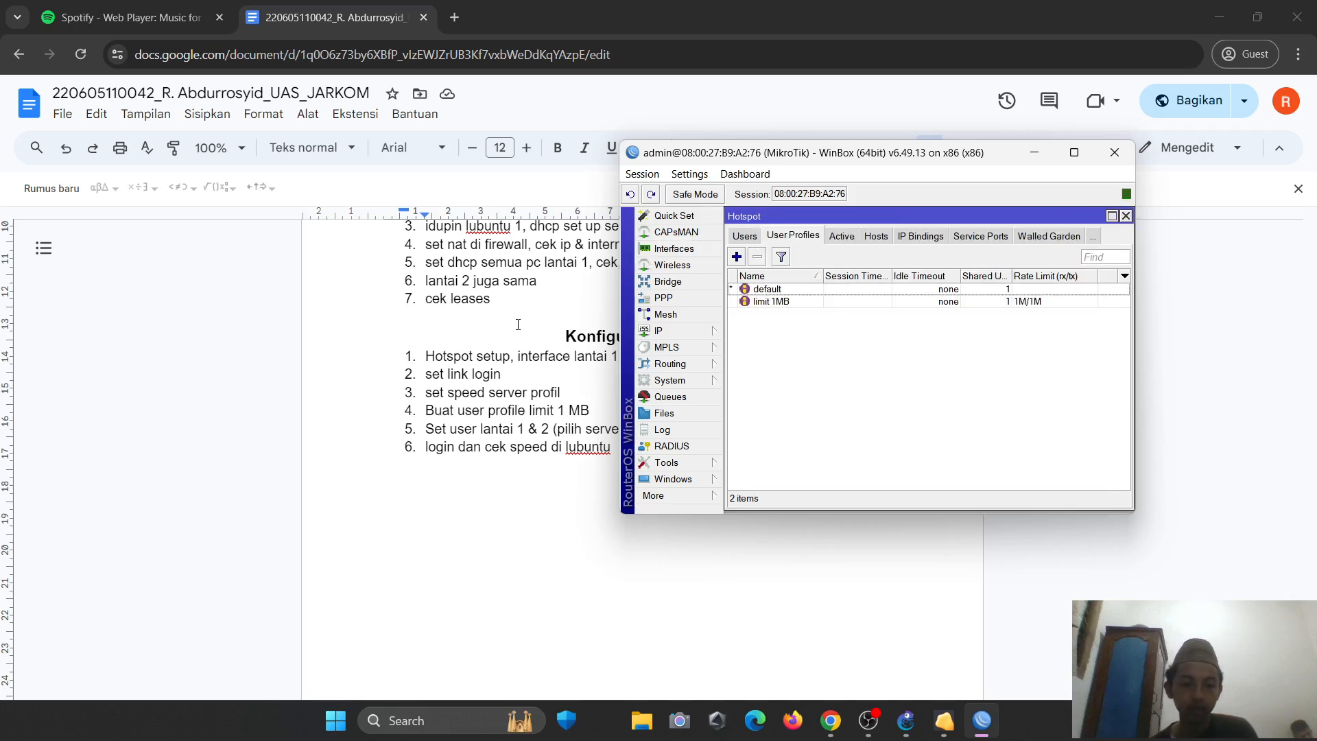
# - Glance at the Lubuntu Lantai 1 VM, then return to WinBox
pyautogui.hotkey('alt', 'Tab')
pyautogui.hotkey('alt', 'Tab')
pyautogui.hotkey('alt', 'Tab')
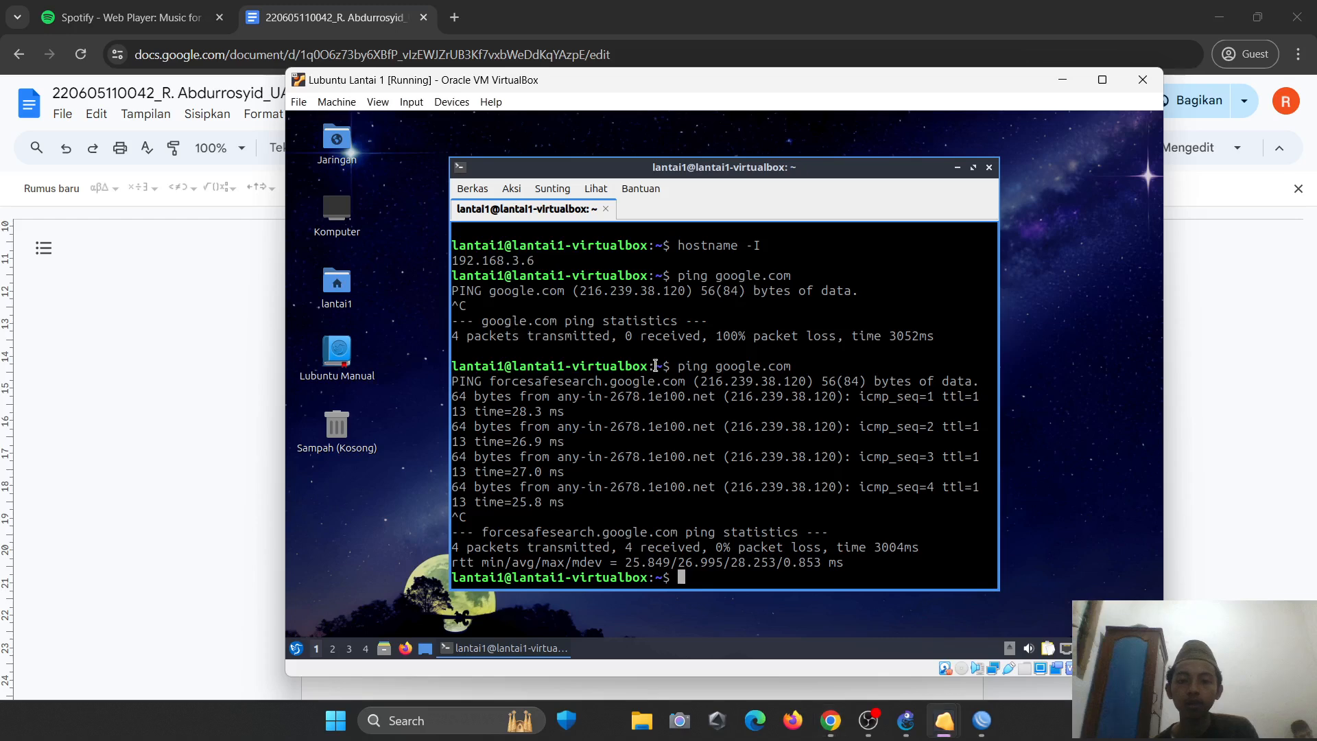
pyautogui.press('Up')
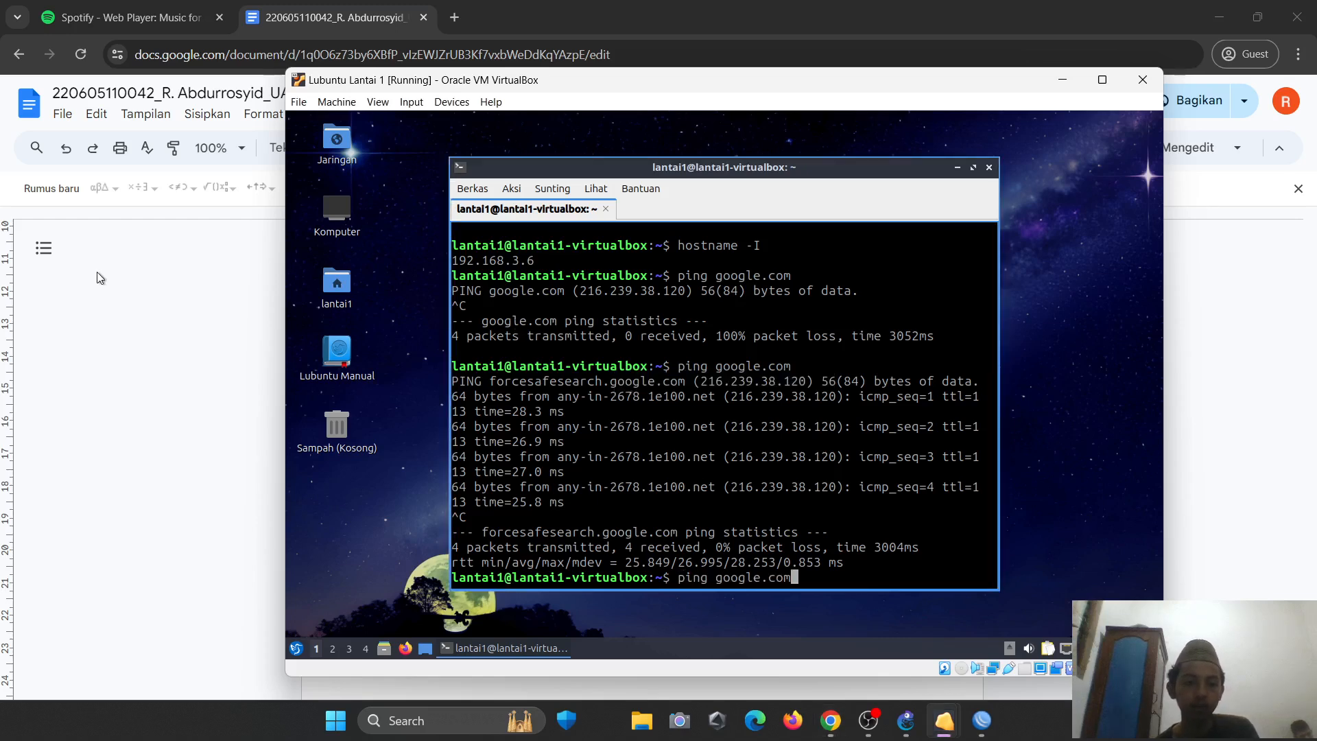
pyautogui.hotkey('alt', 'Tab')
pyautogui.hotkey('alt', 'Tab')
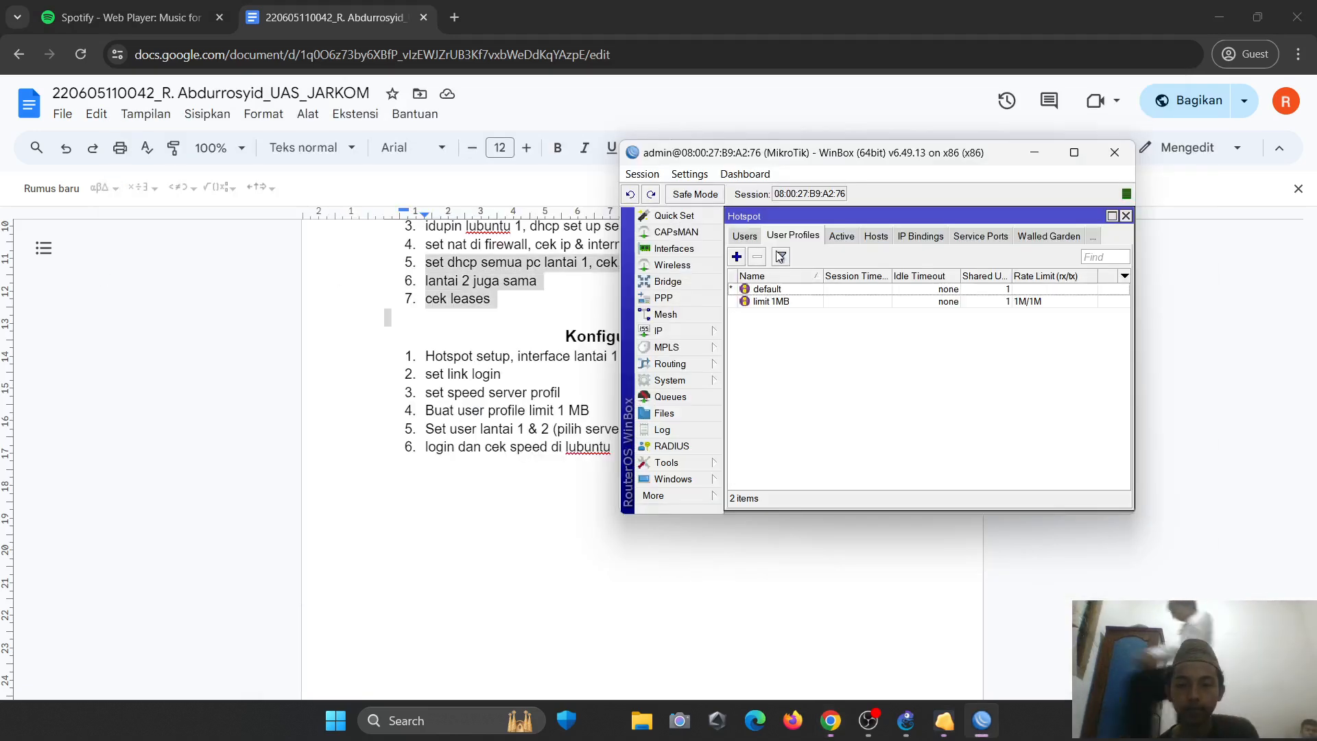
# - Assign hotspot user lantai1 to server hotspot1, keeping the default profile
pyautogui.click(745, 236)
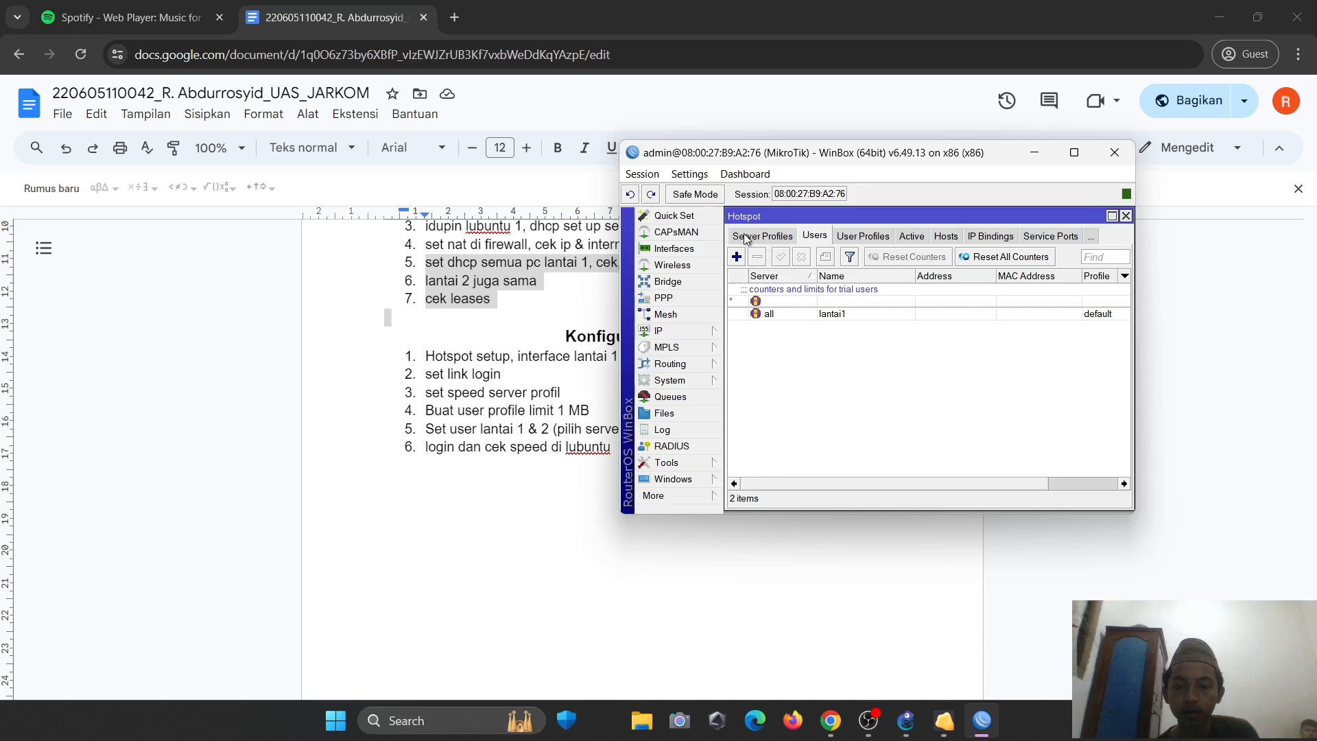
pyautogui.doubleClick(777, 312)
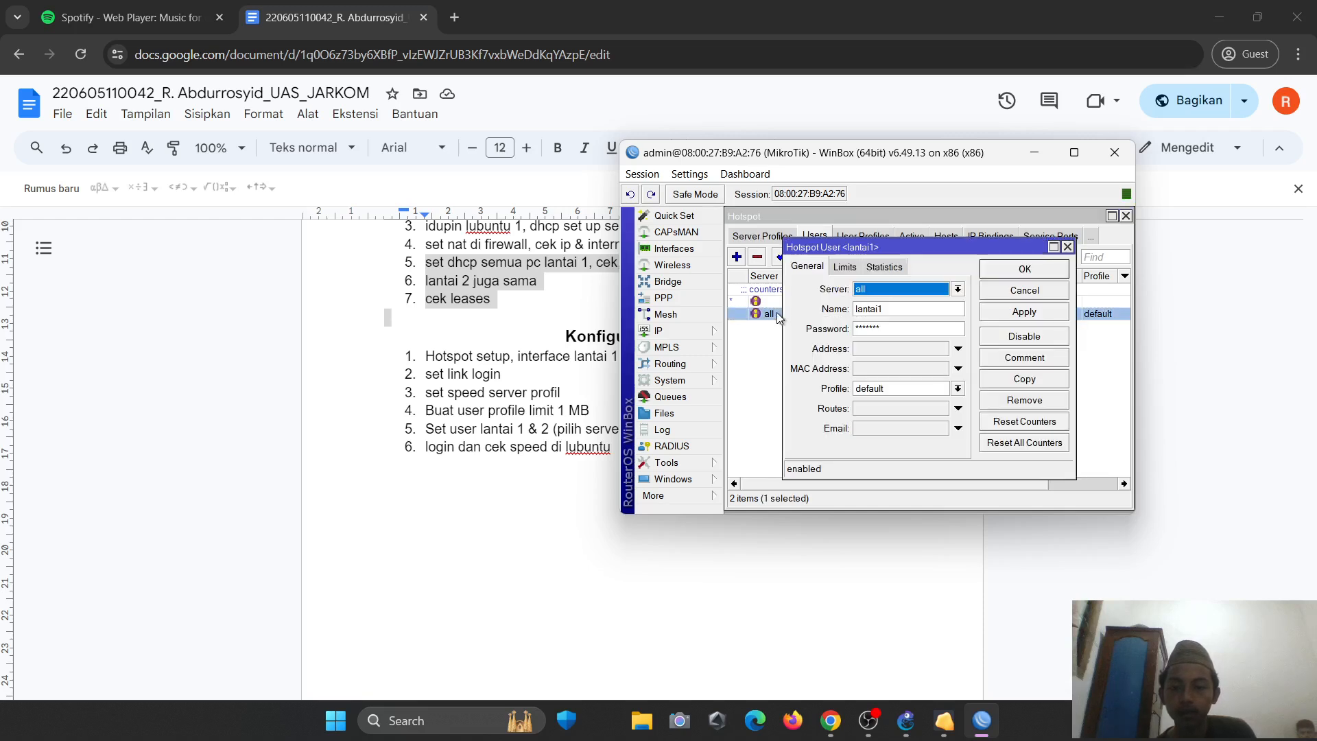
pyautogui.click(957, 290)
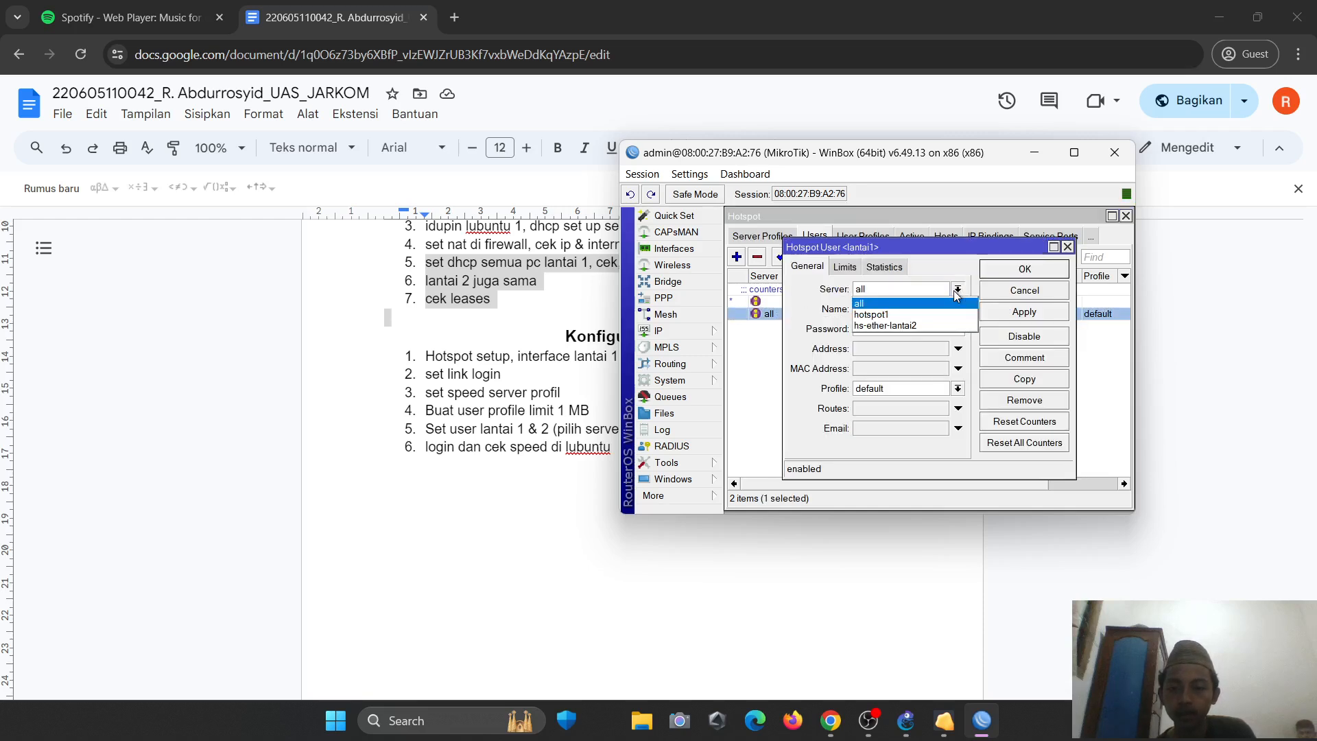
pyautogui.click(922, 315)
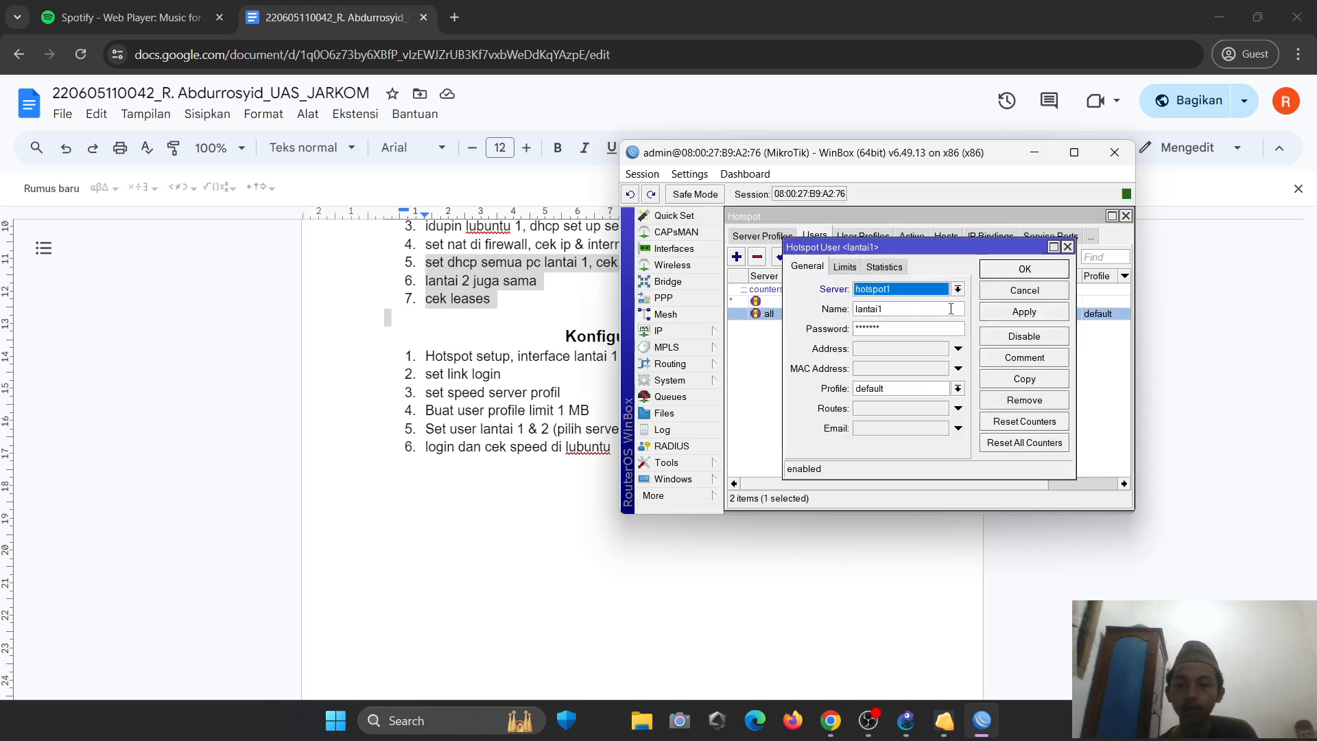
pyautogui.click(958, 388)
pyautogui.click(954, 403)
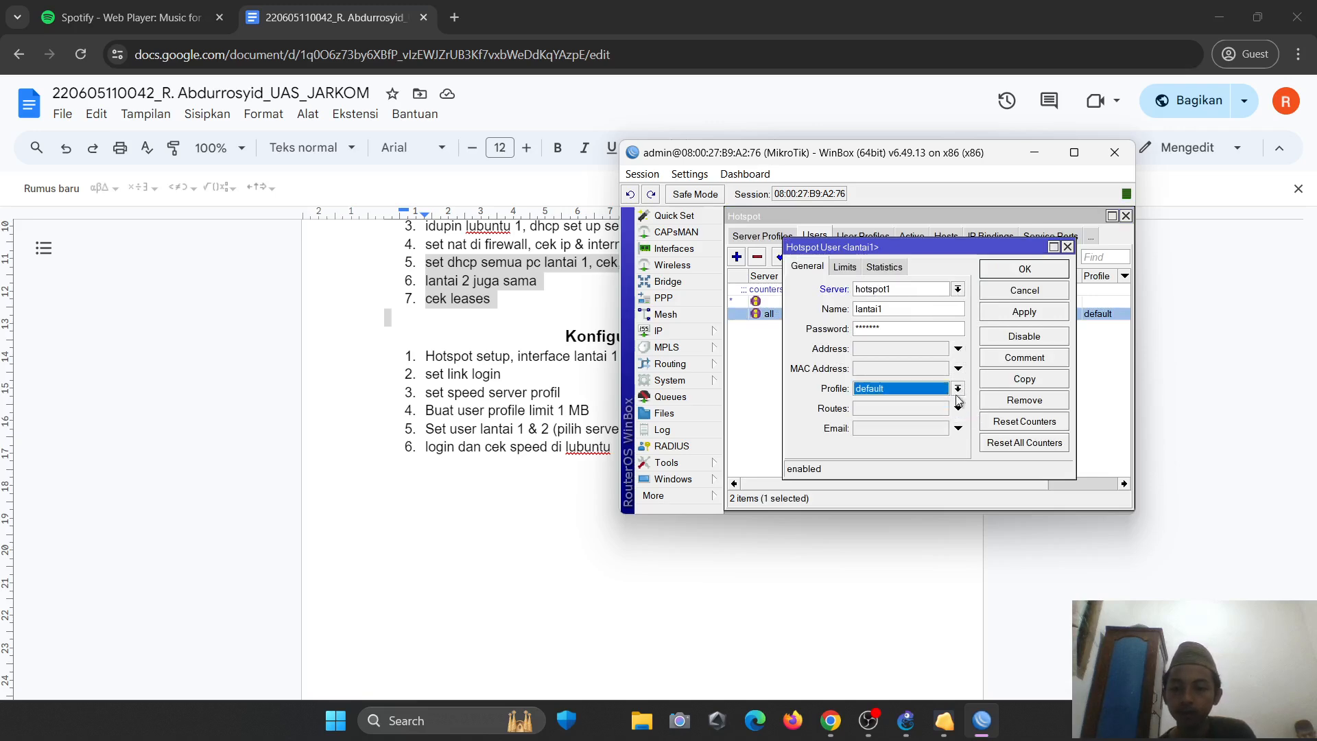
pyautogui.click(1023, 313)
pyautogui.click(1066, 246)
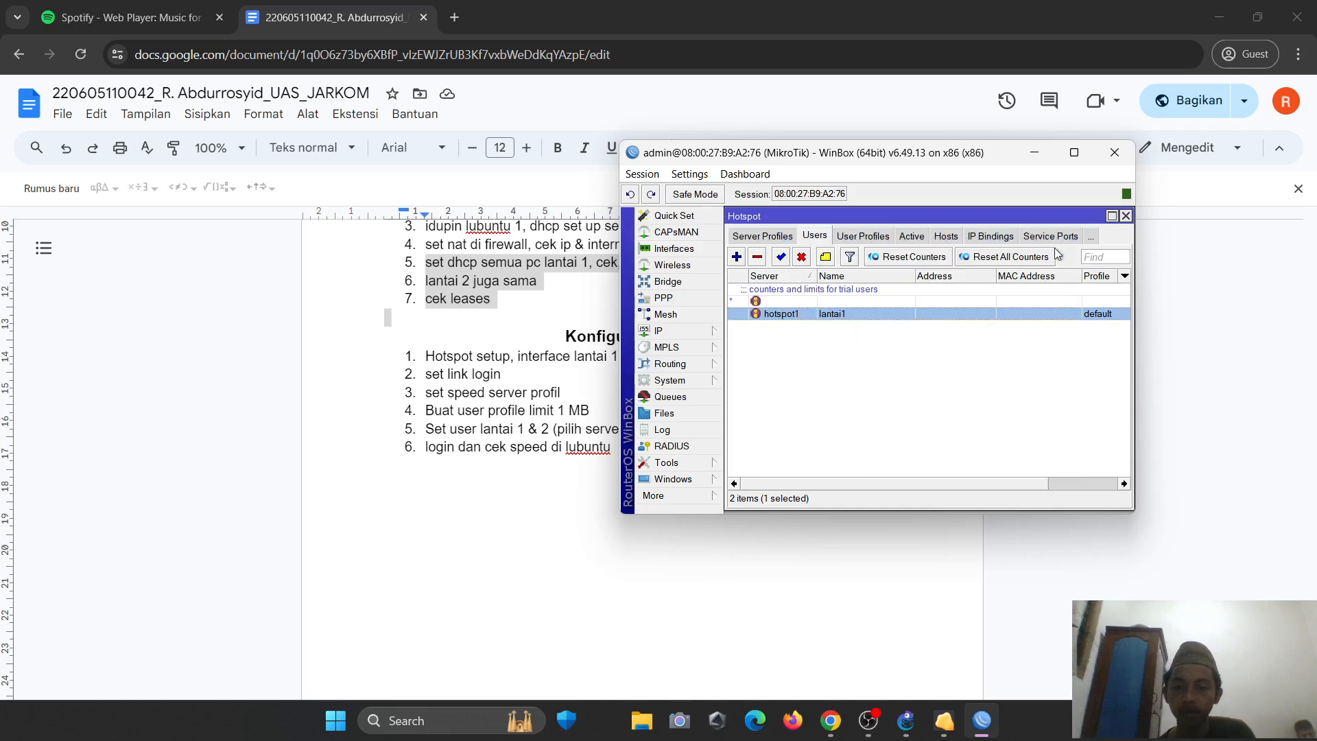
# - Add user lantai2 on server hs-ether-lantai2 with the default profile
pyautogui.click(736, 257)
pyautogui.click(923, 308)
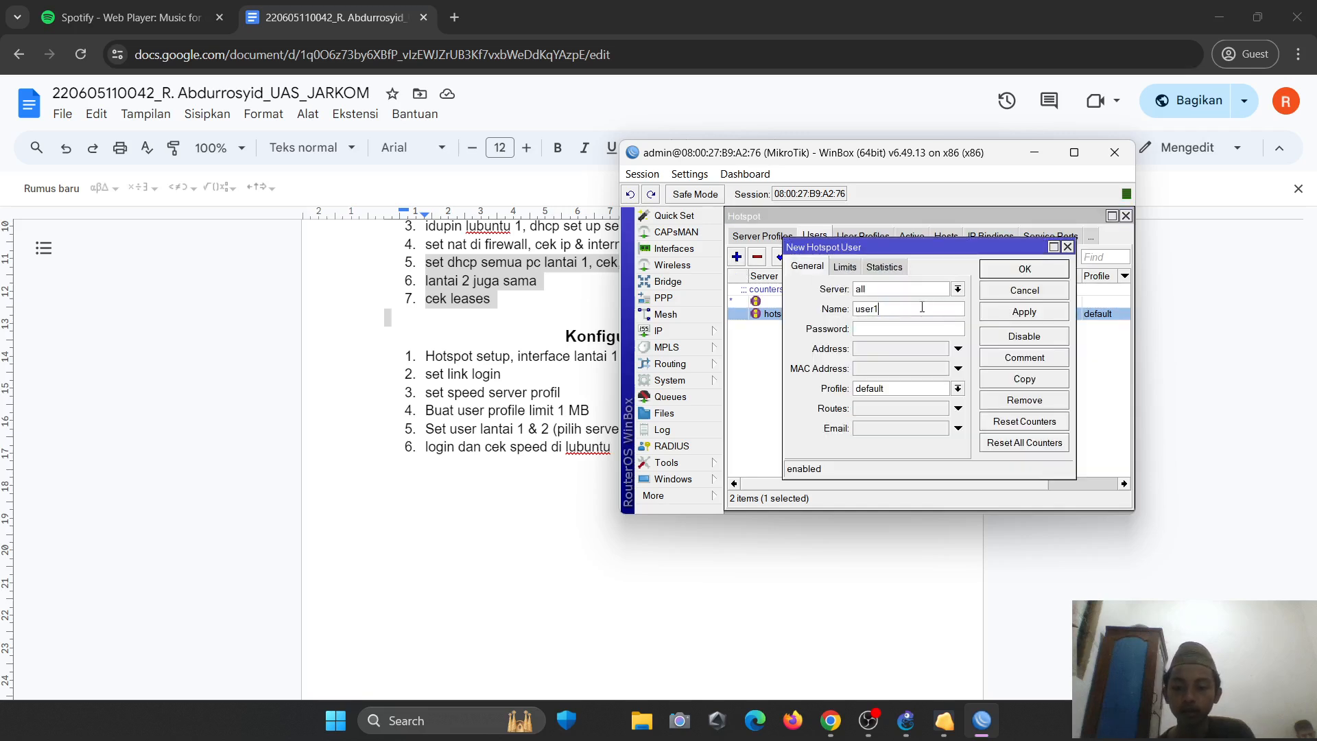
pyautogui.write('lantai2')
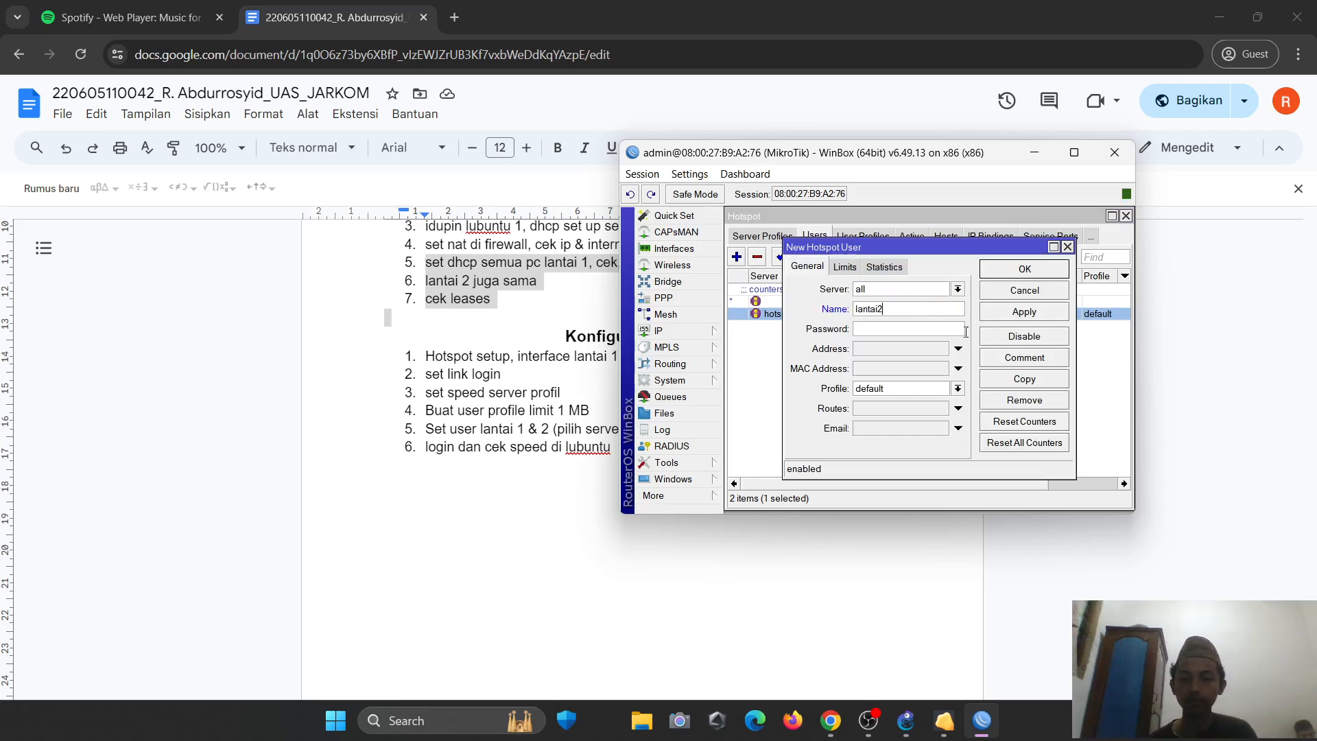
pyautogui.click(948, 328)
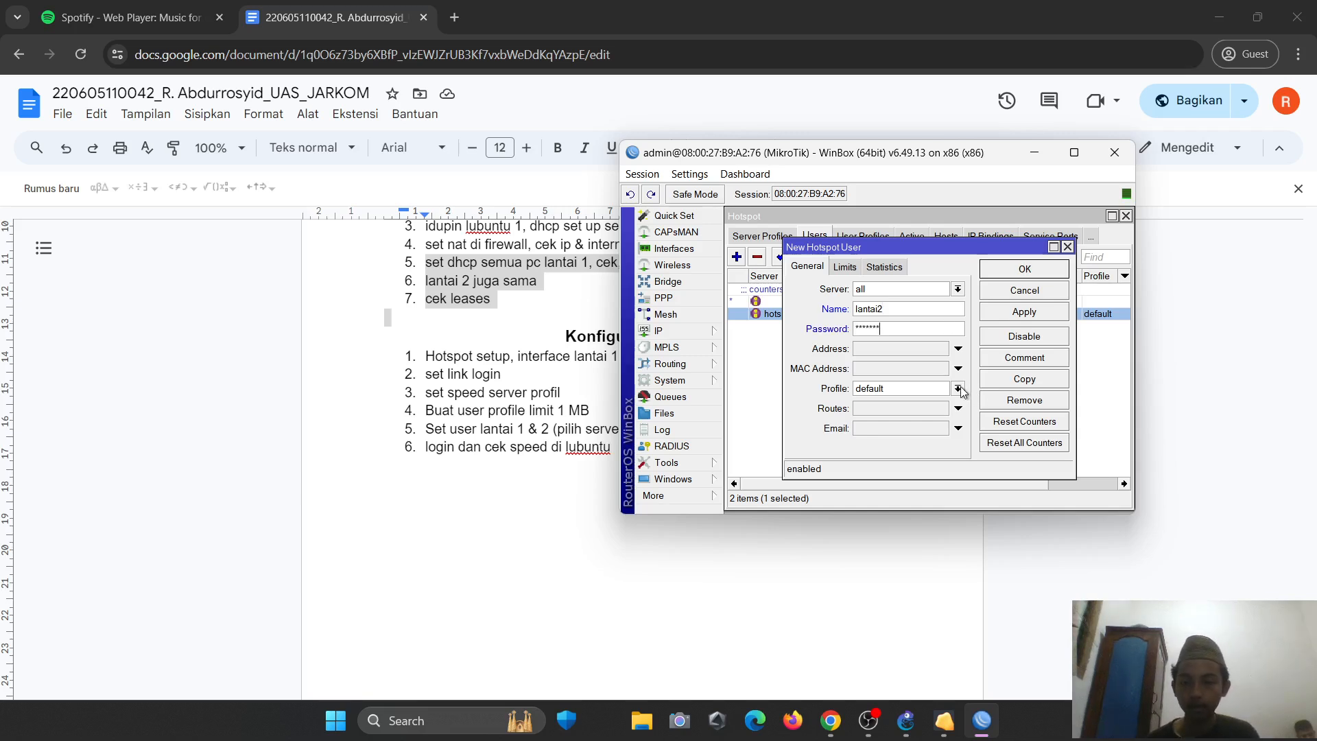
pyautogui.click(958, 289)
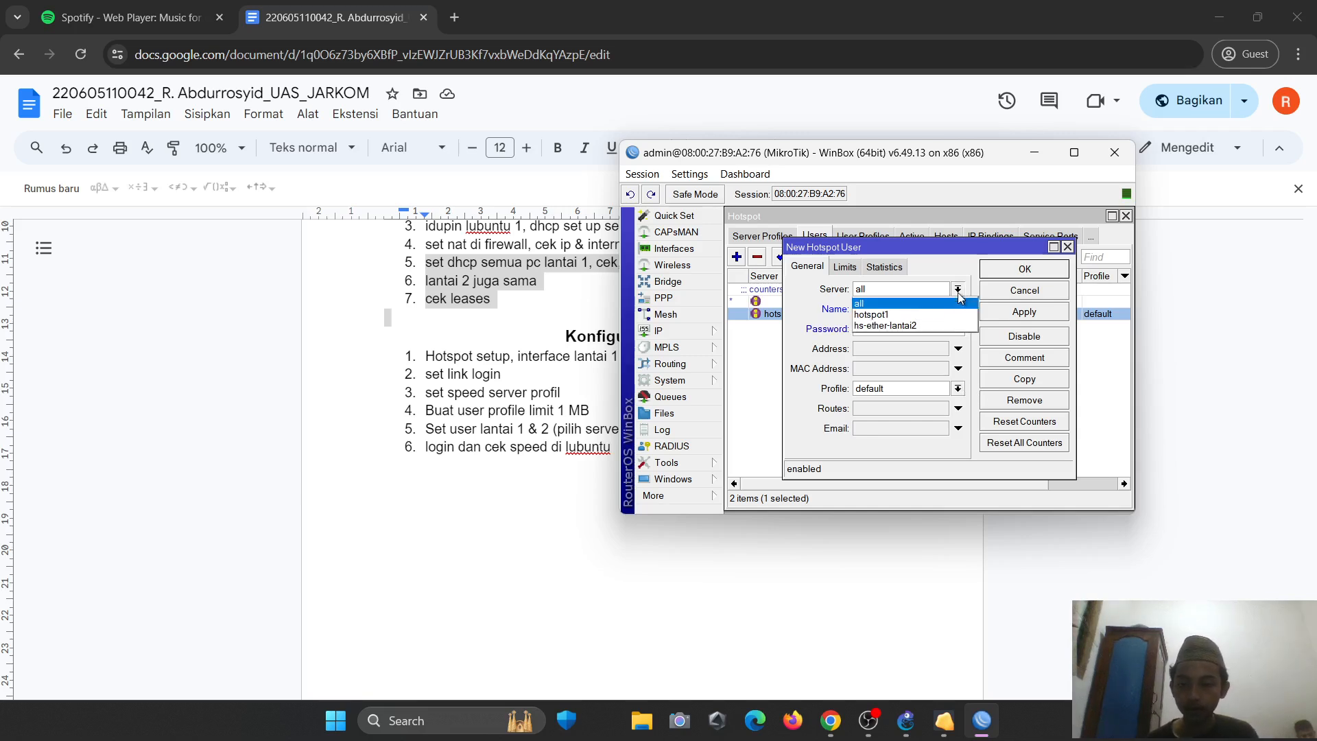
pyautogui.click(904, 330)
pyautogui.click(958, 389)
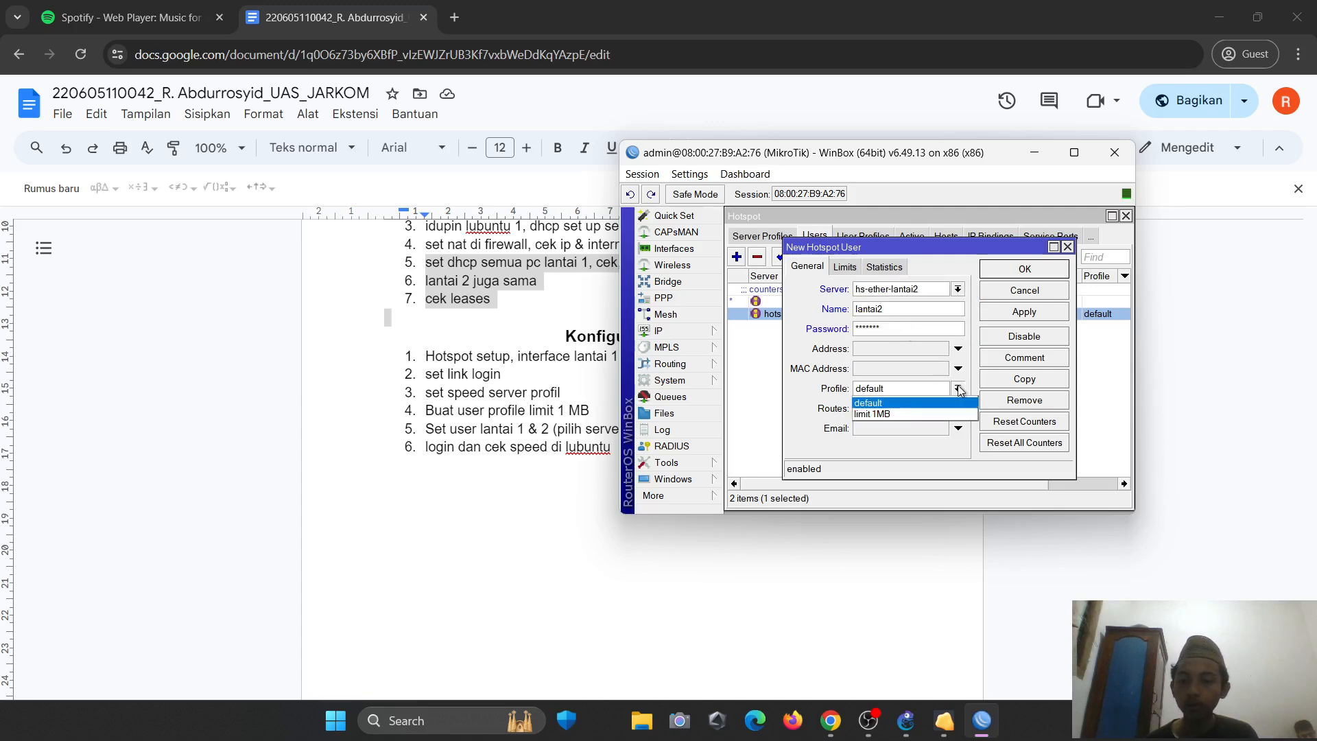
pyautogui.click(917, 405)
pyautogui.click(1005, 319)
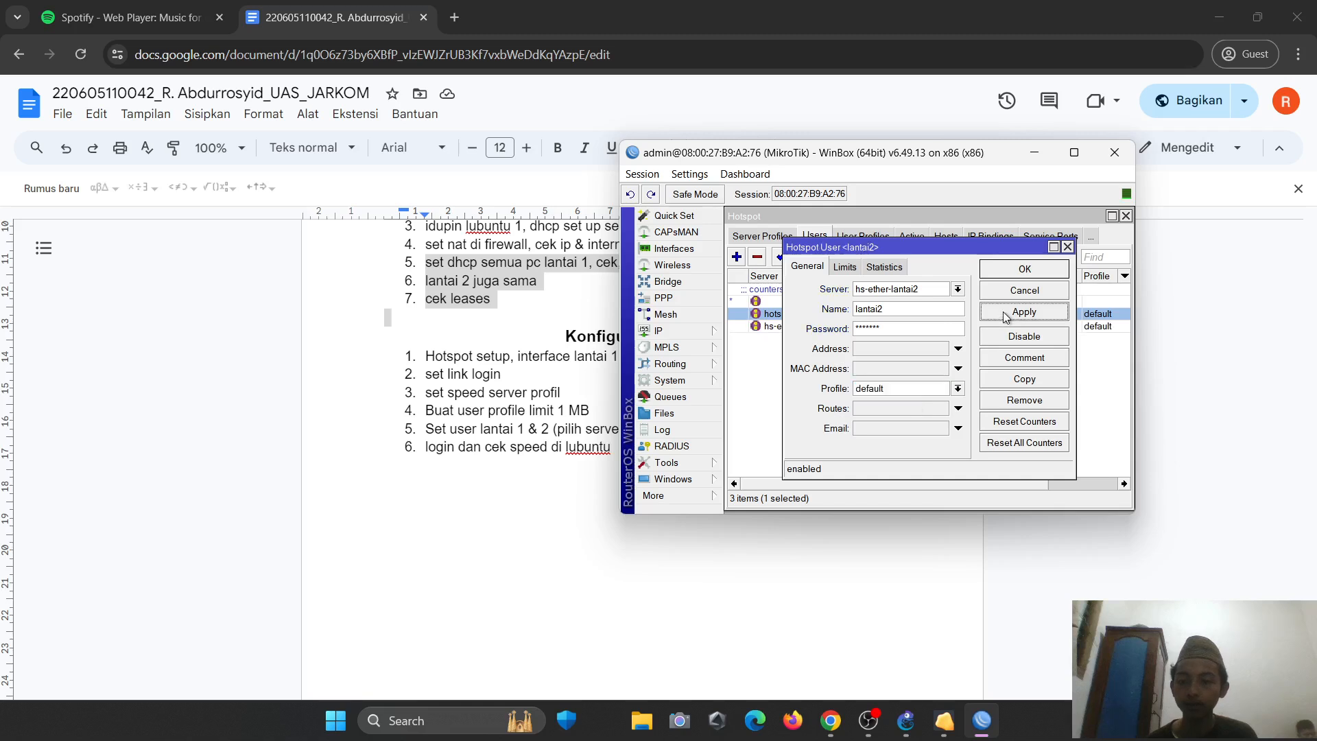
pyautogui.click(1016, 282)
# - Glance at Server Profiles, return to the Users list, and bring the notes forward
pyautogui.click(783, 237)
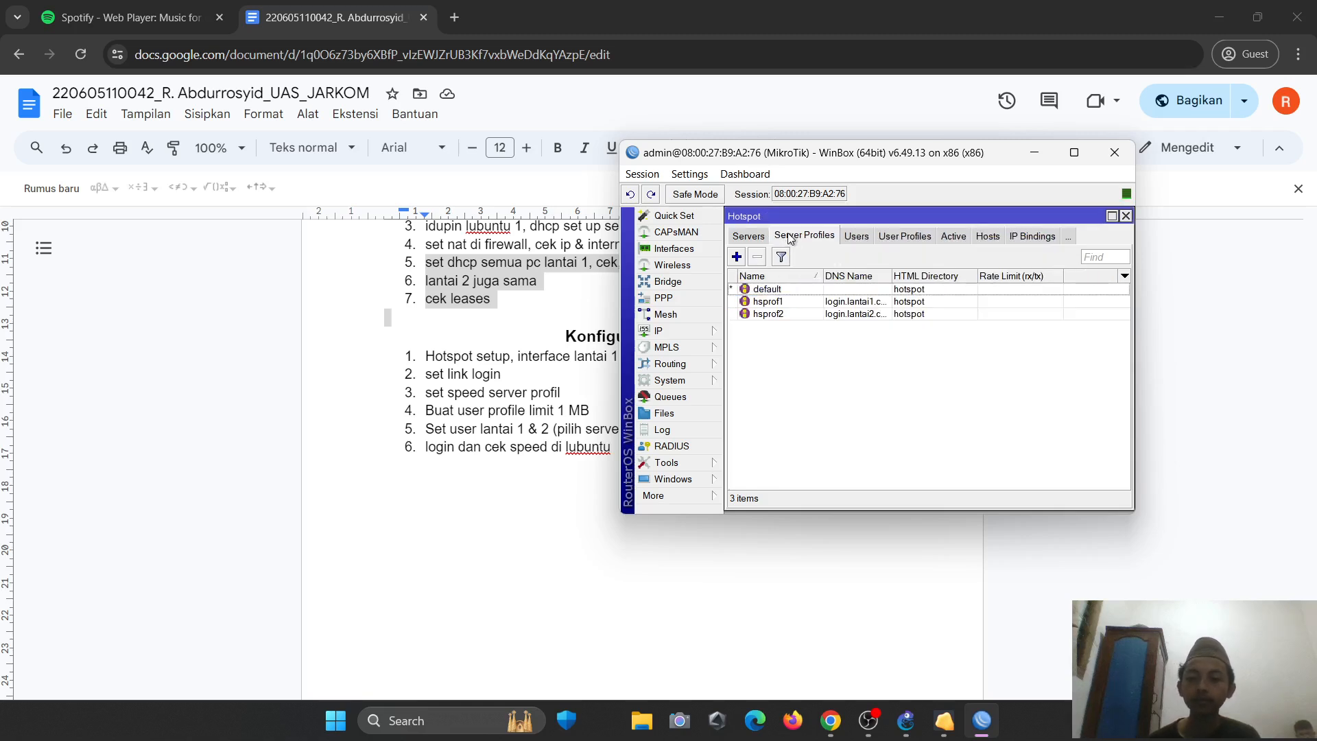
pyautogui.click(857, 236)
pyautogui.click(416, 453)
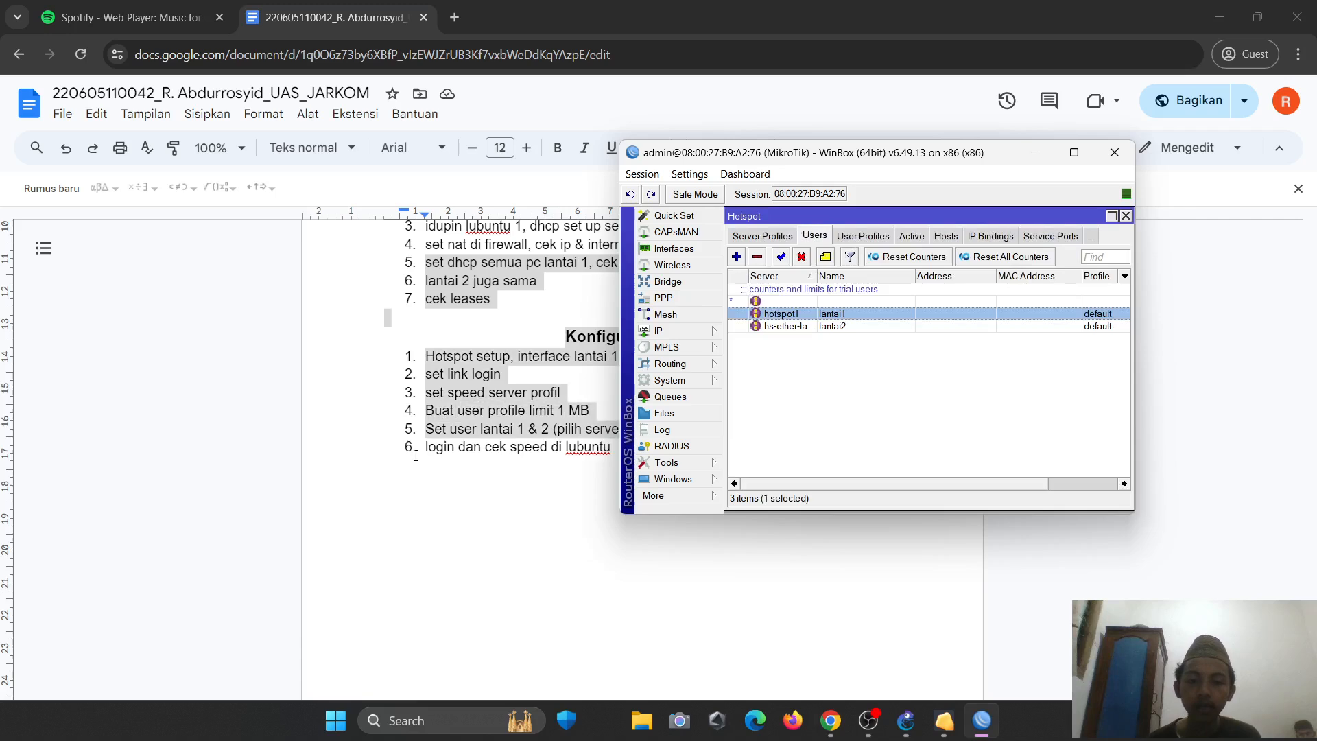
# - Ping google.com from Lubuntu, getting Destination Net Prohibited from login.lantai1.com, then launch Firefox
pyautogui.hotkey('alt', 'Tab')
pyautogui.press('Tab')
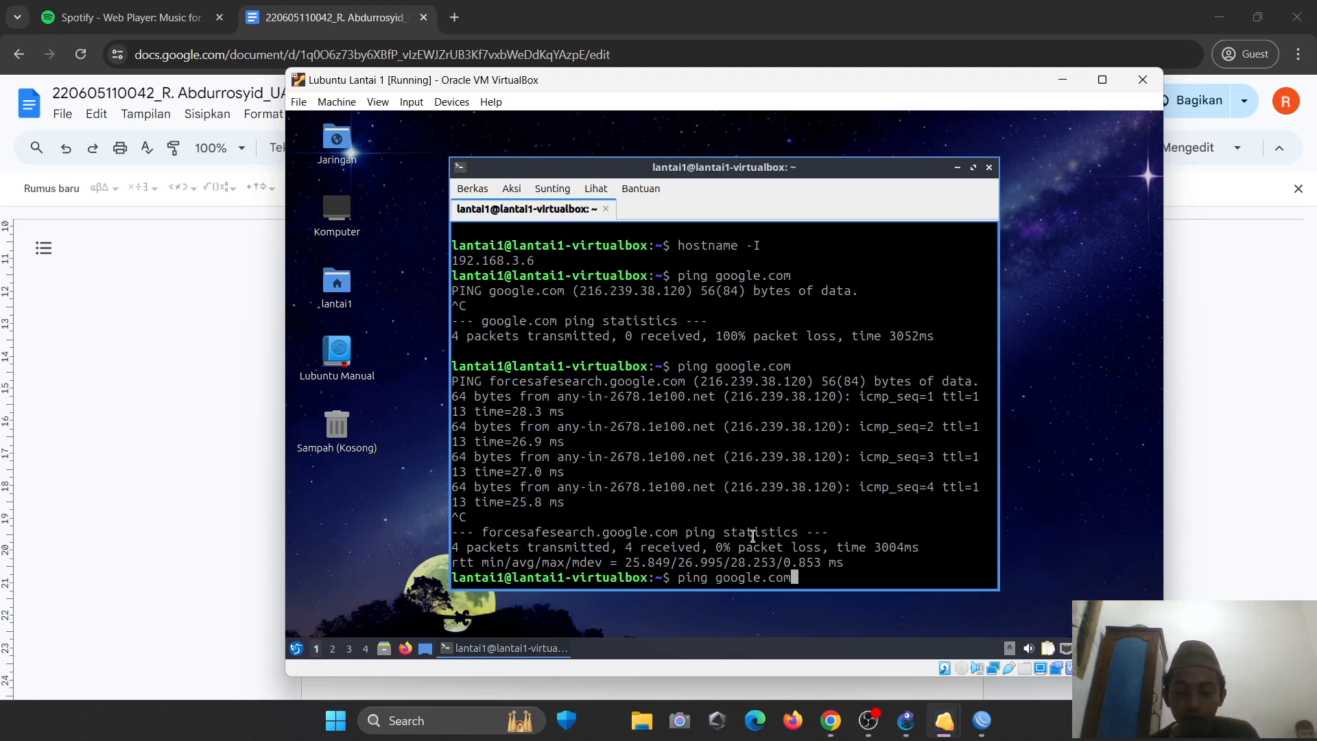
pyautogui.press('Return')
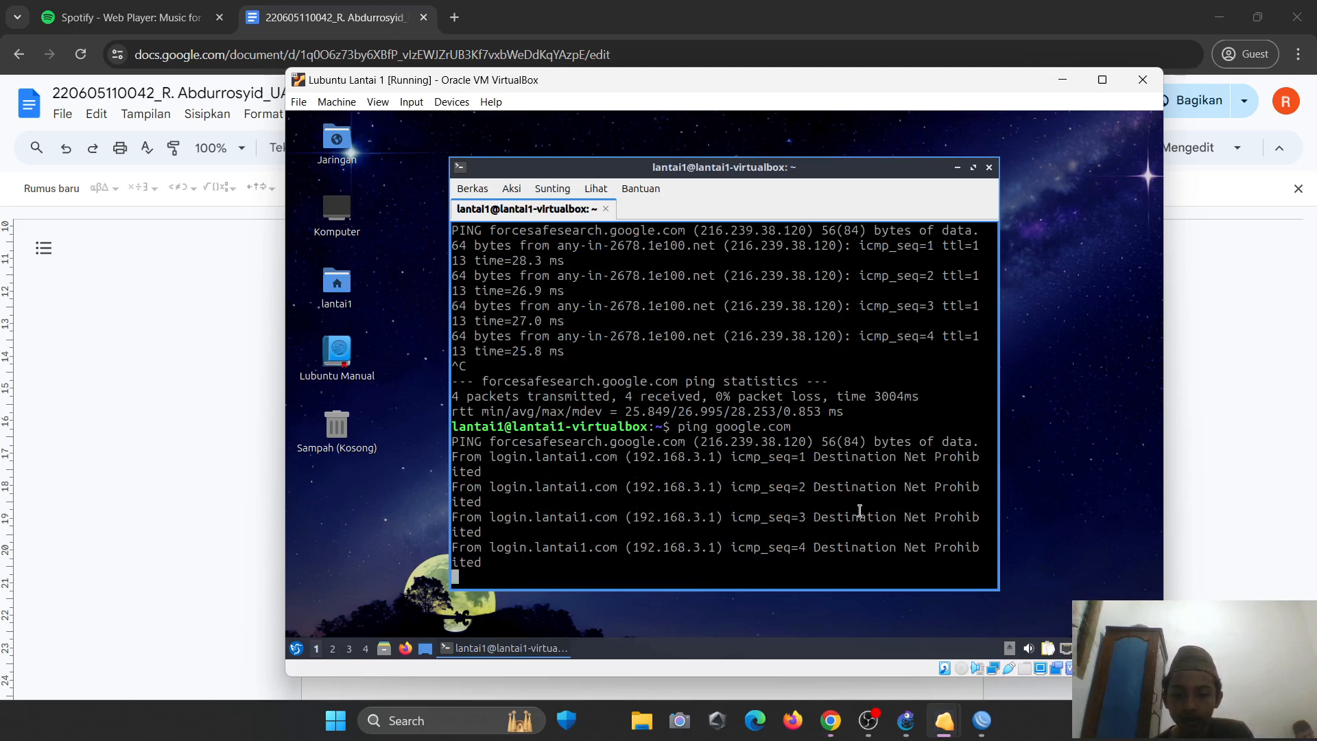
pyautogui.hotkey('ctrl', 'c')
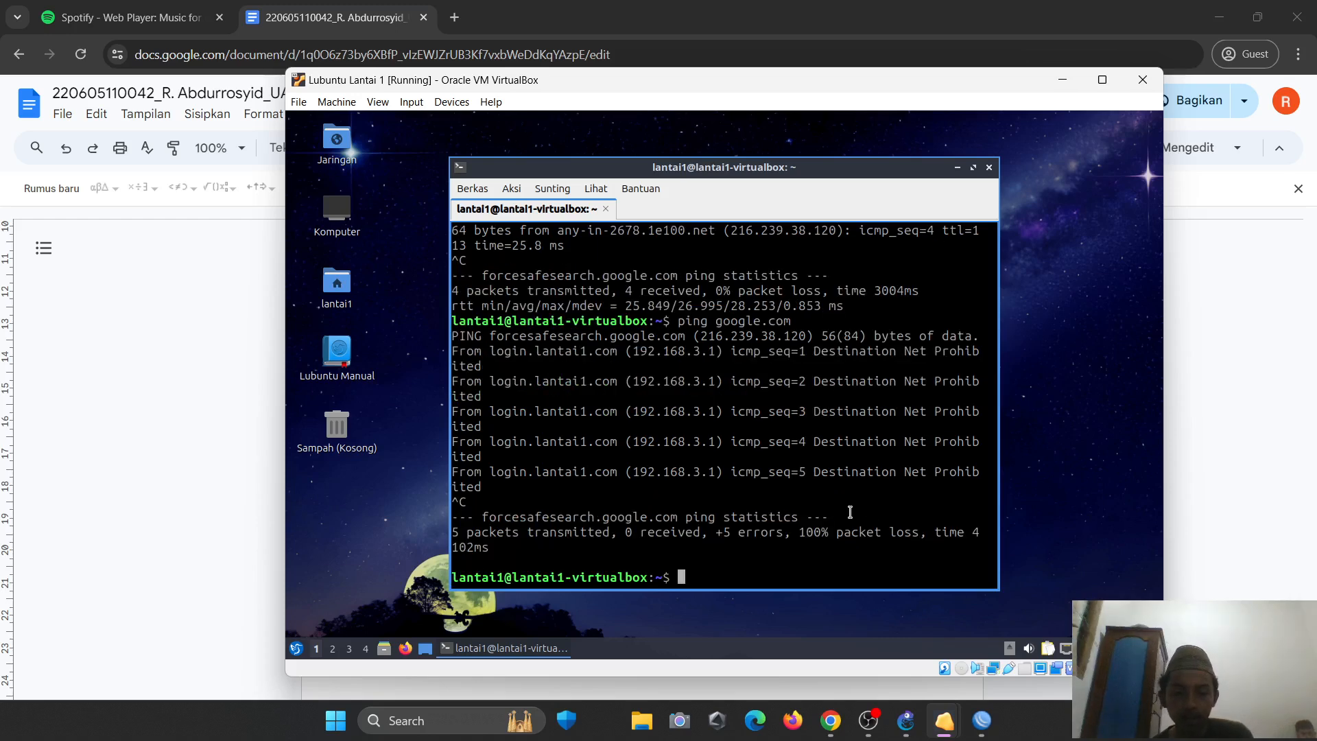
pyautogui.click(357, 542)
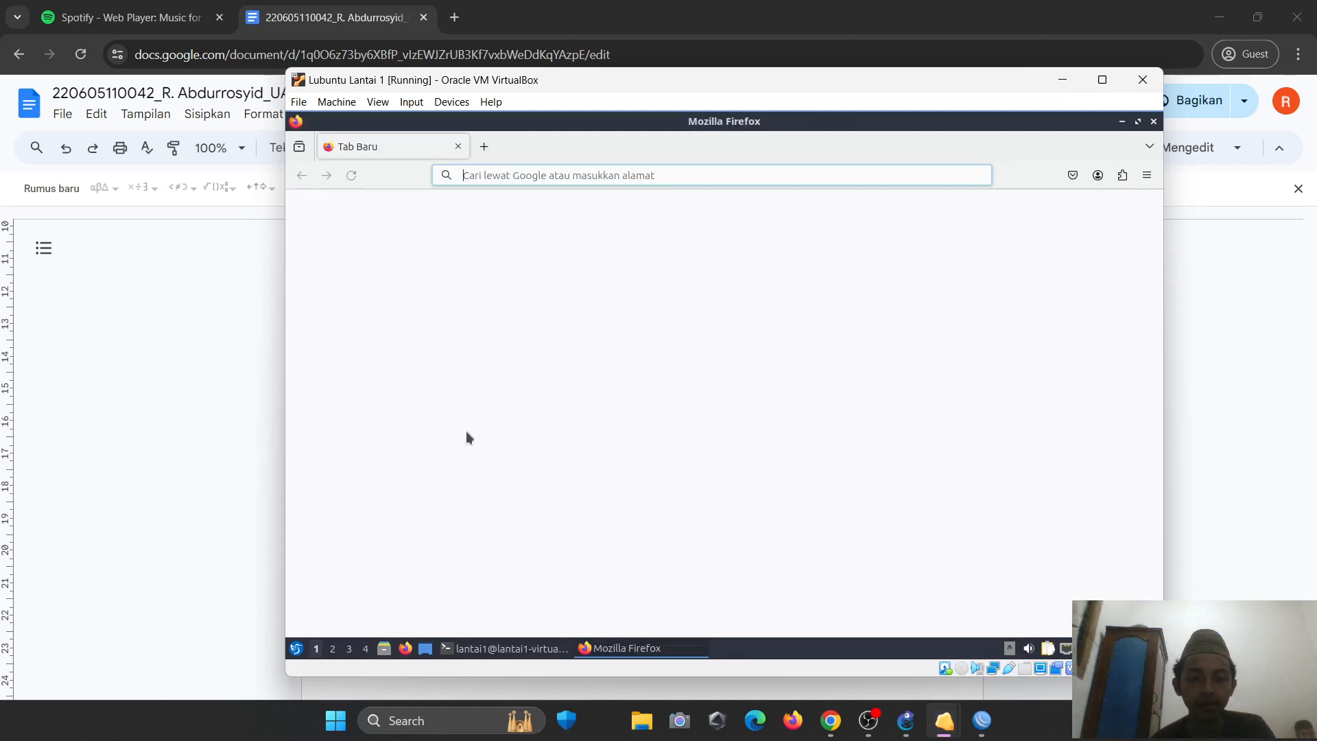
# - Log in to login.lantai1.com as lantai1 with its password, declining to save it
pyautogui.write('login')
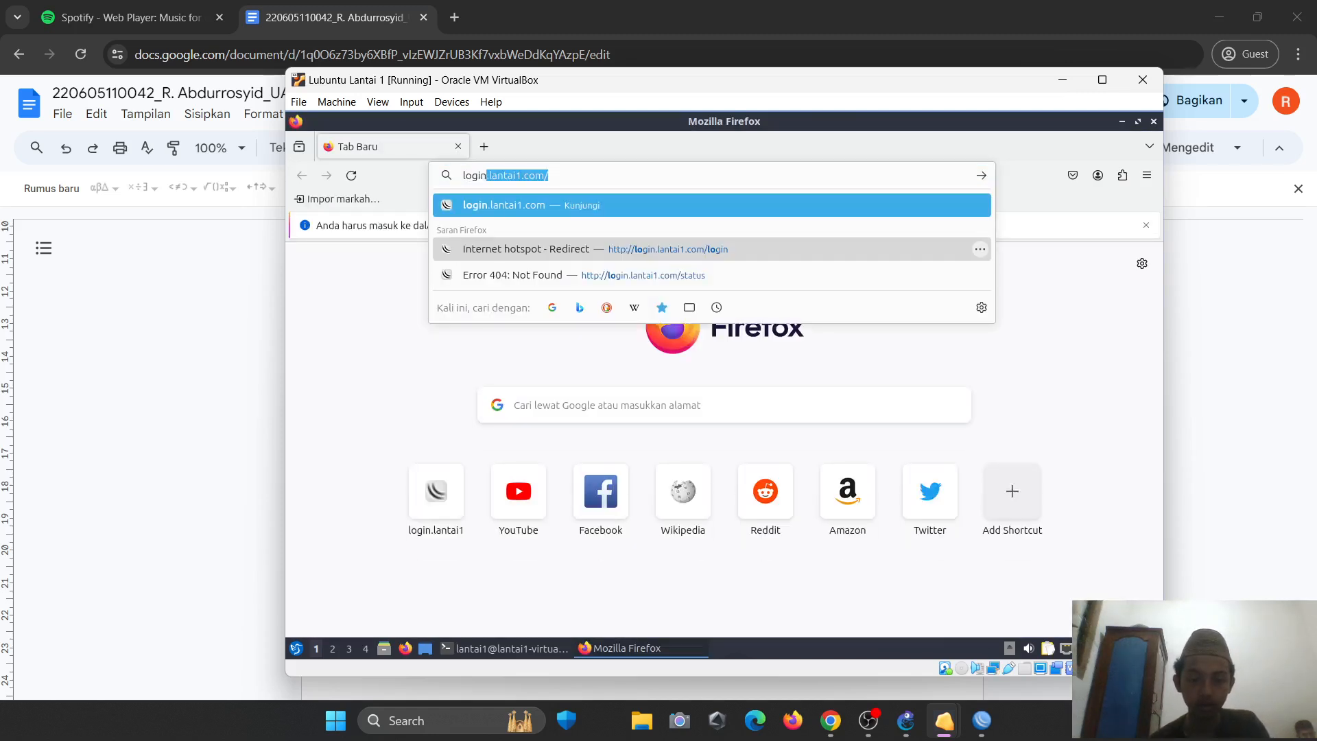
pyautogui.press('End')
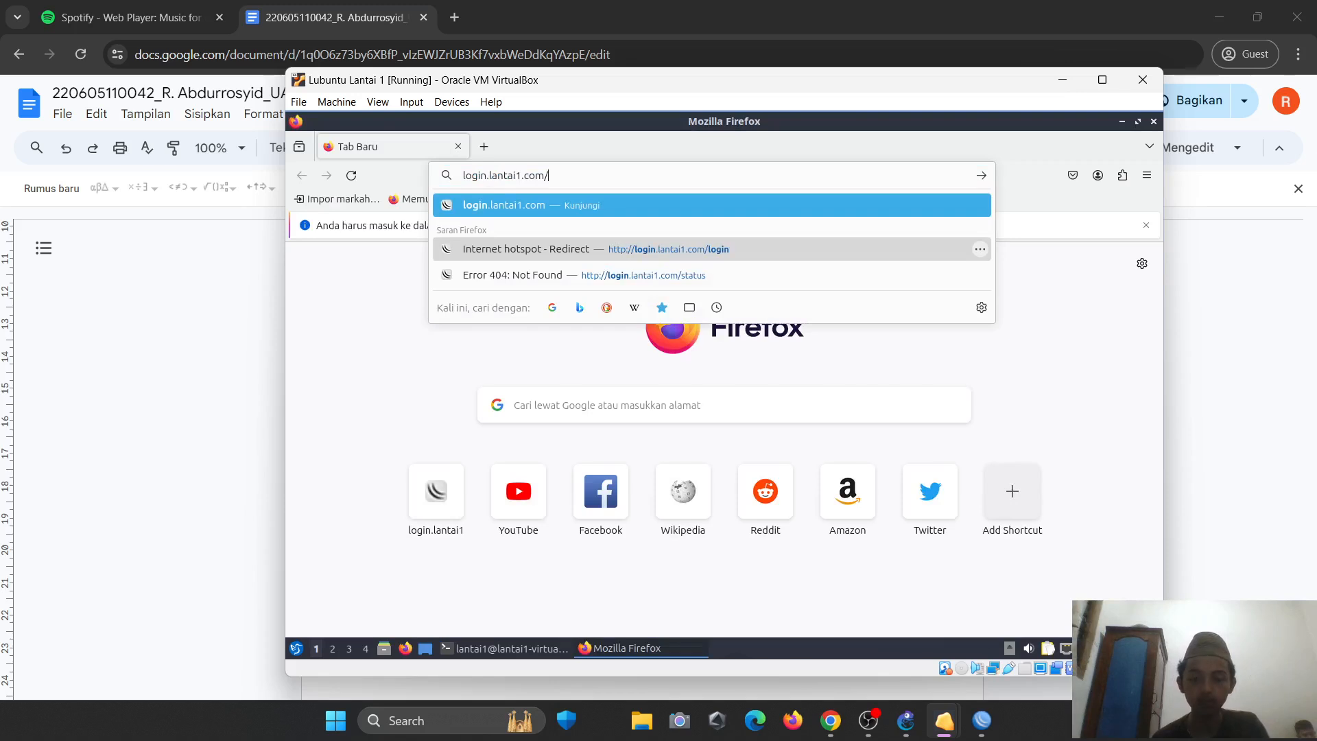
pyautogui.press('Return')
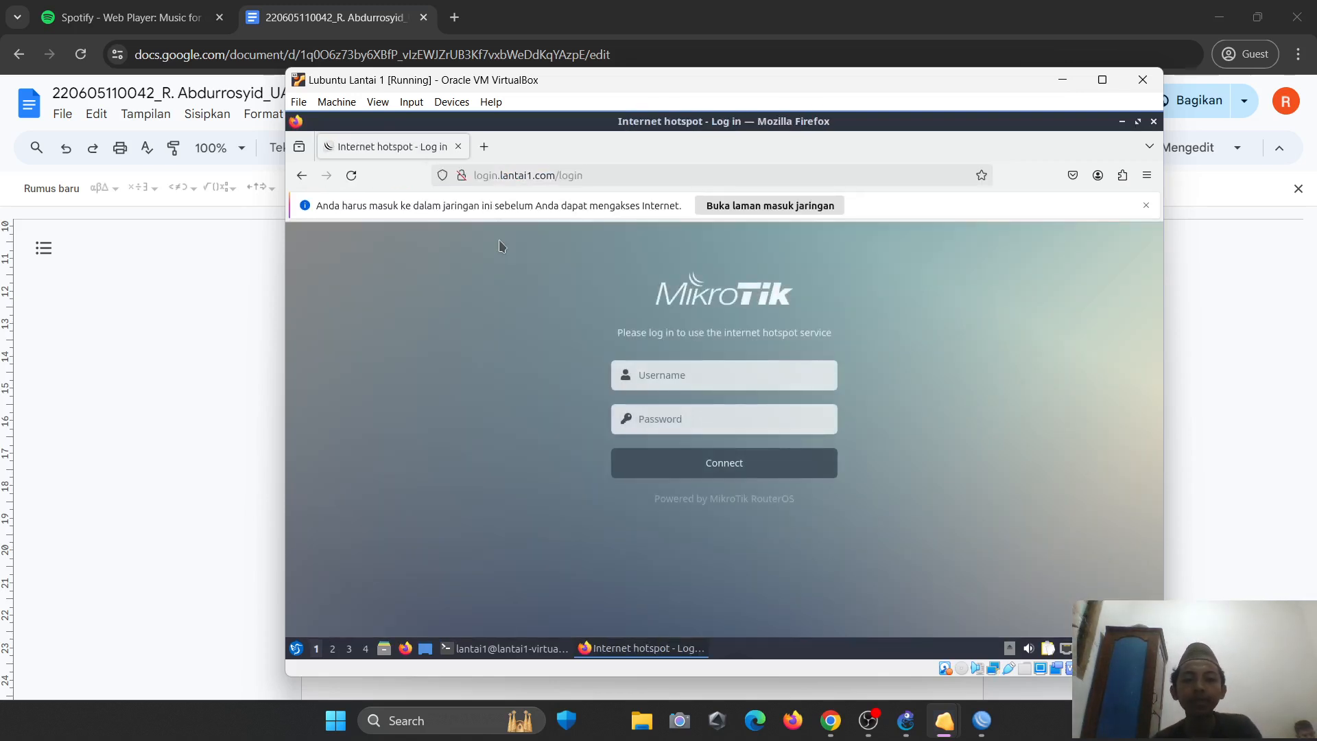
pyautogui.click(701, 375)
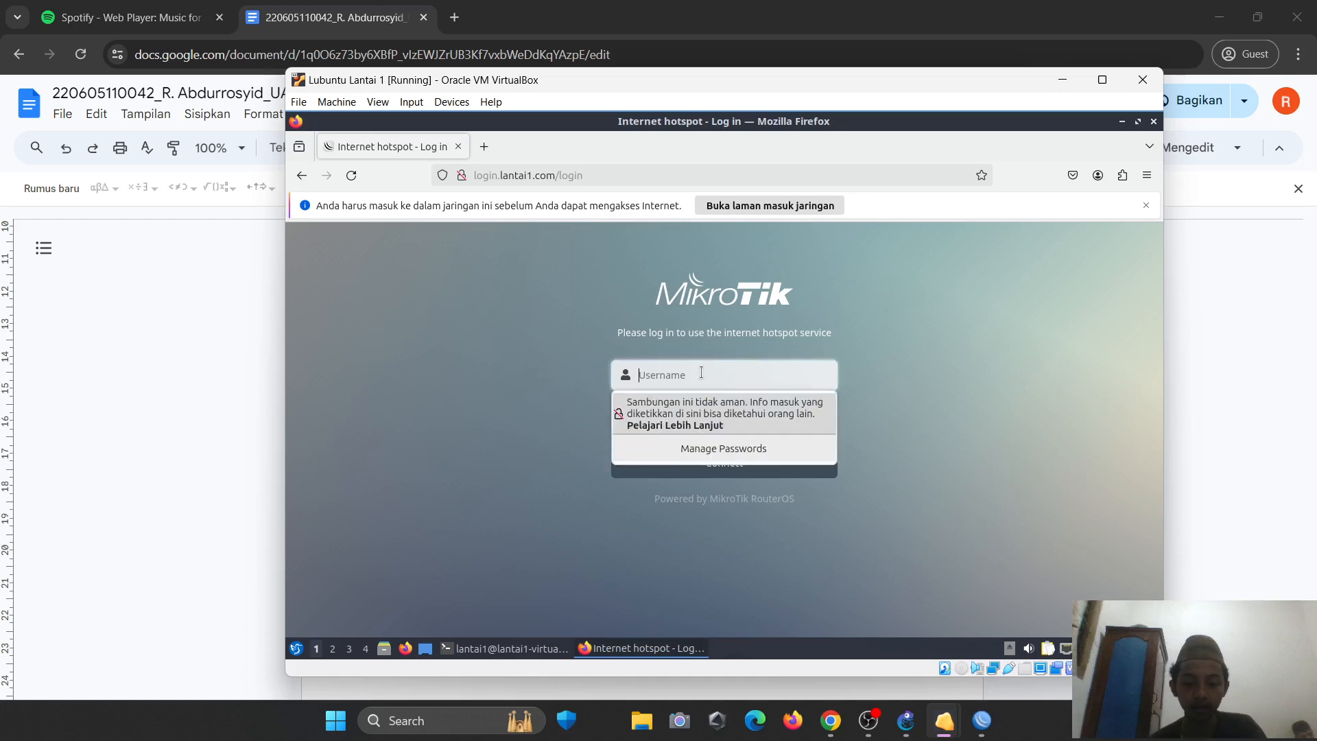
pyautogui.write('lantai1')
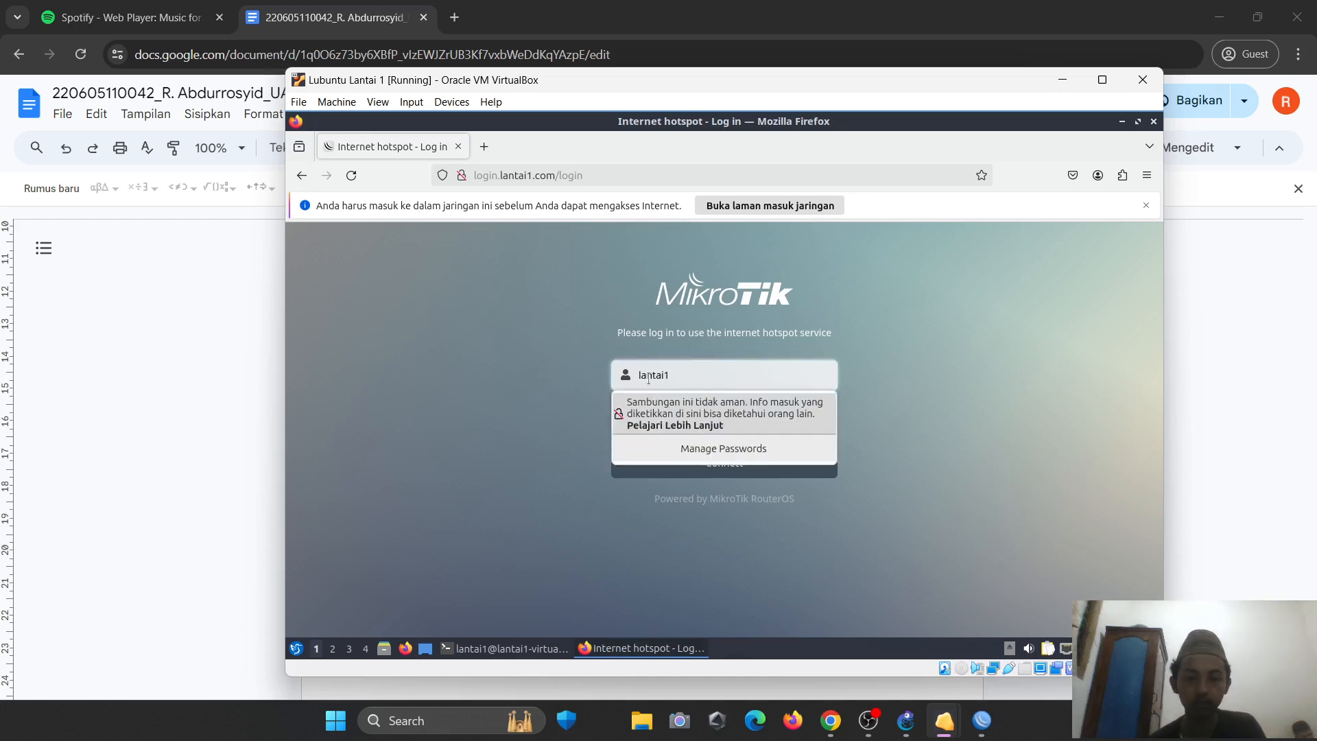
pyautogui.click(589, 386)
pyautogui.click(679, 415)
pyautogui.write('•••••')
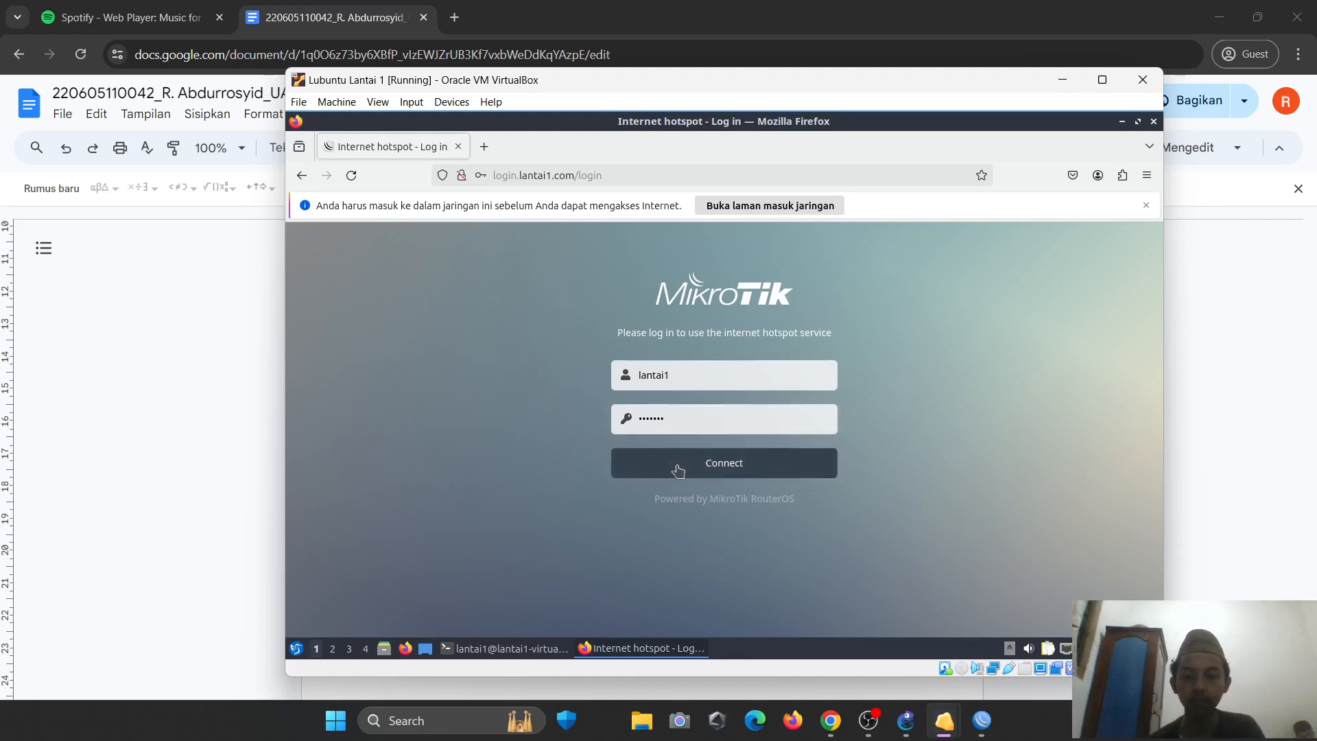
pyautogui.click(676, 464)
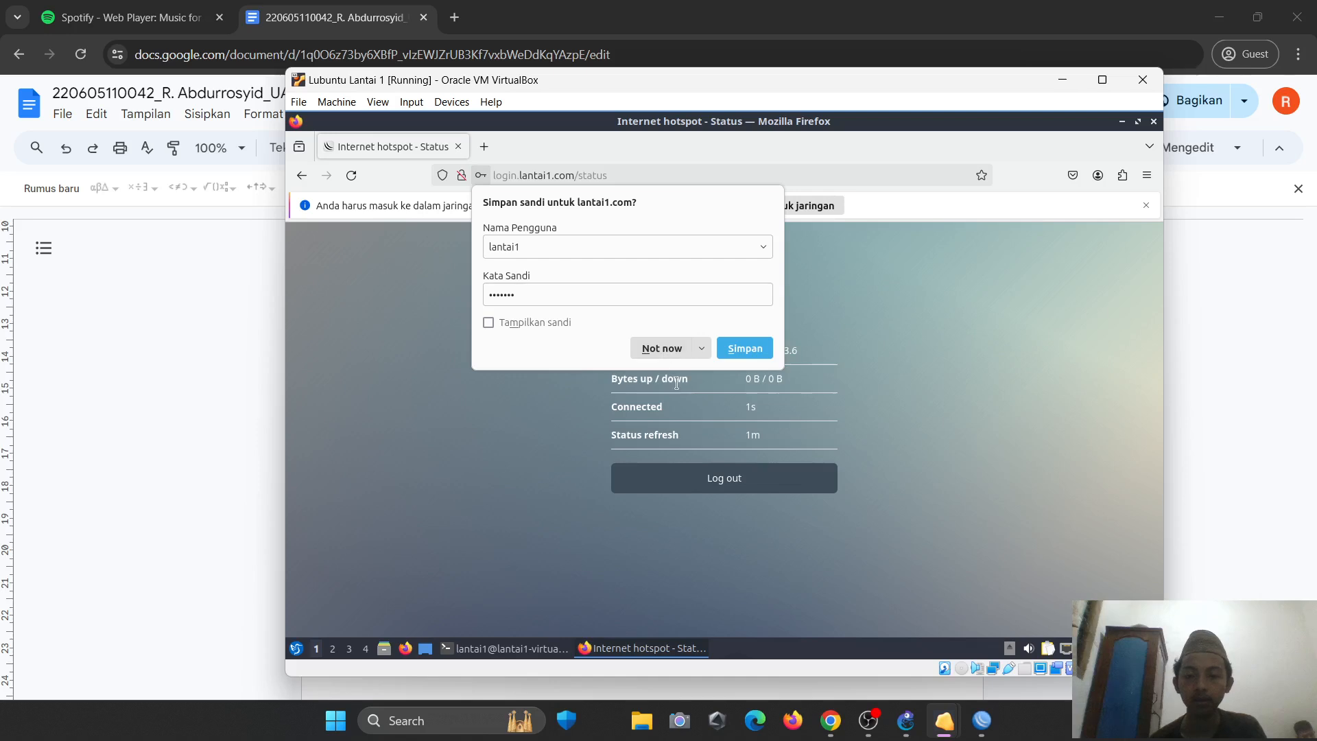
pyautogui.click(645, 351)
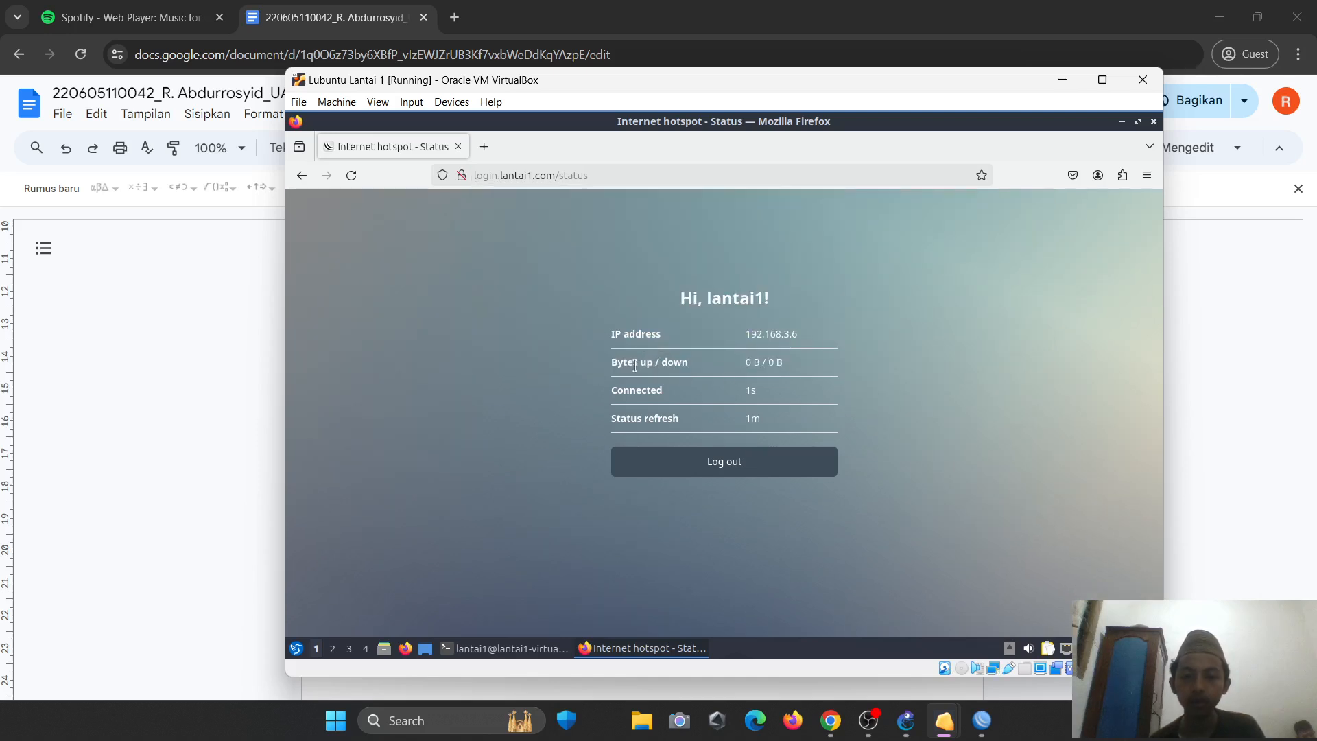
# - Search speedtest in a new tab and run Google's speed test, showing about 31 Mbps
pyautogui.click(484, 147)
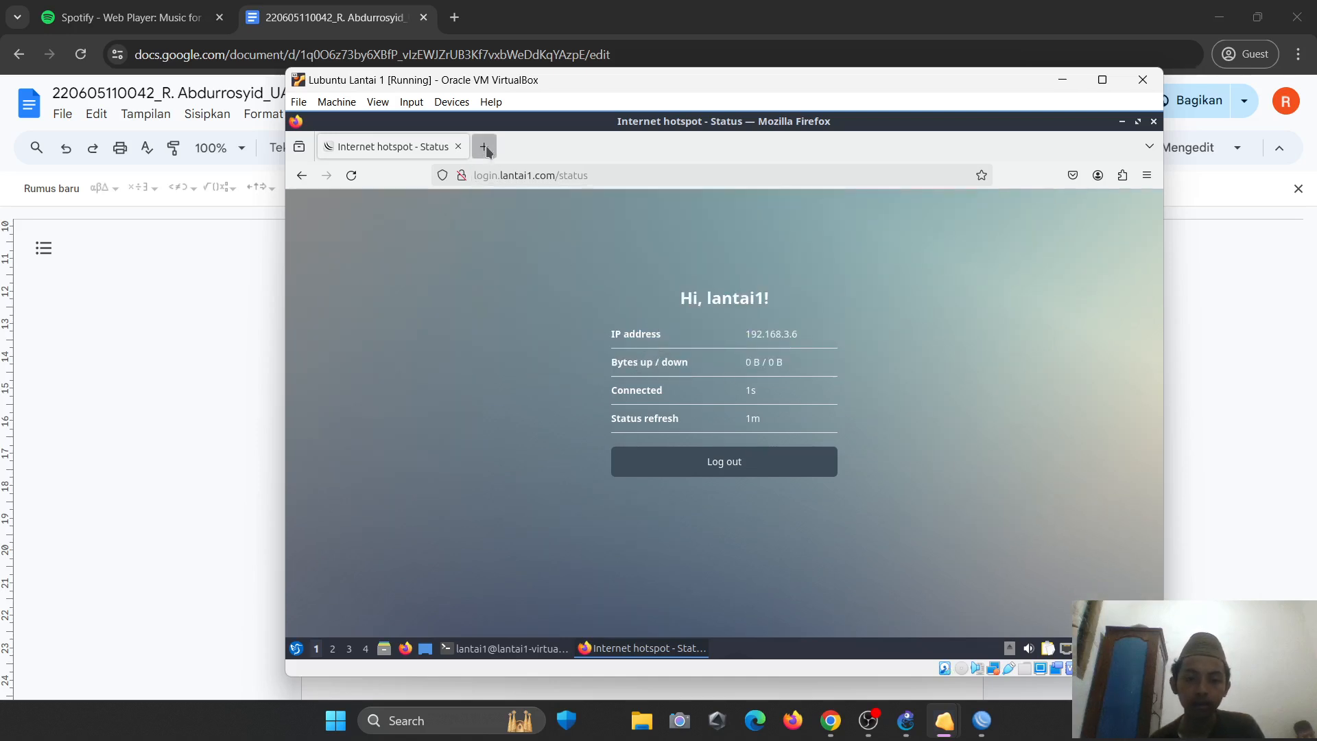
pyautogui.write('spe')
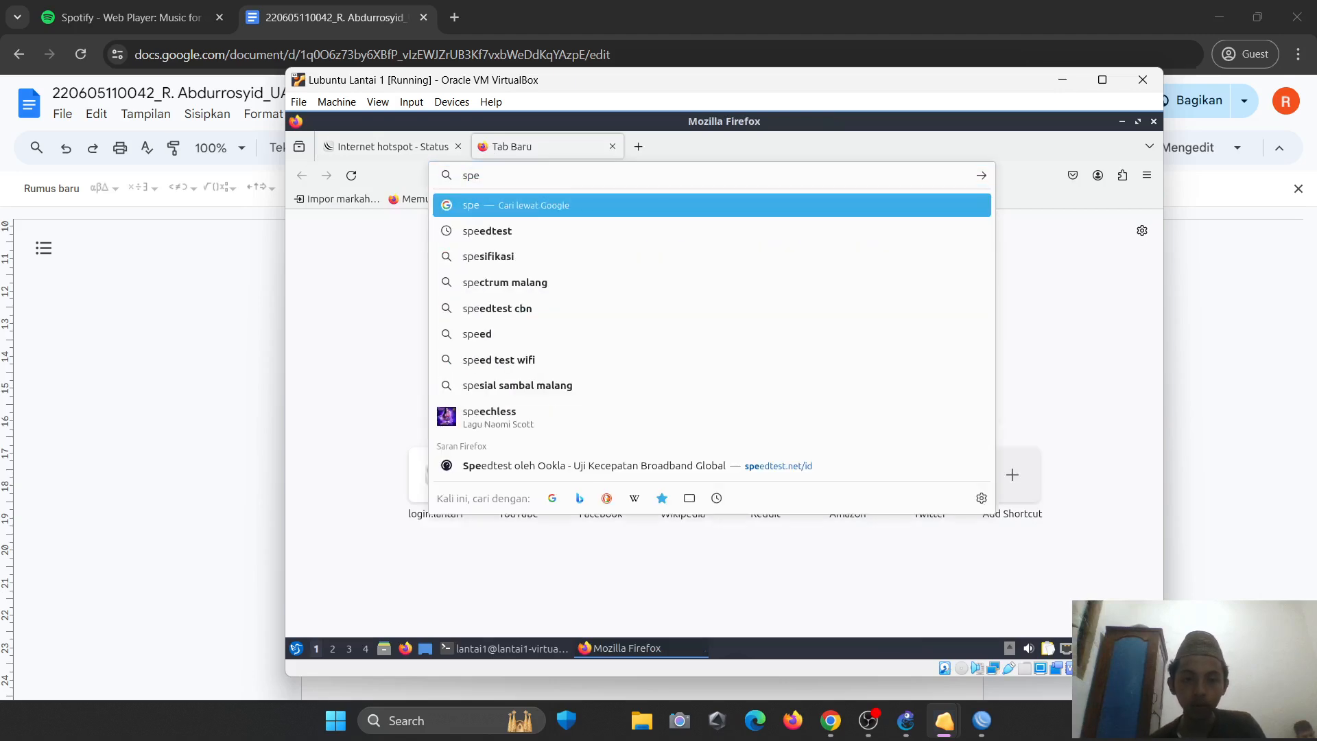
pyautogui.press('Down')
pyautogui.press('Return')
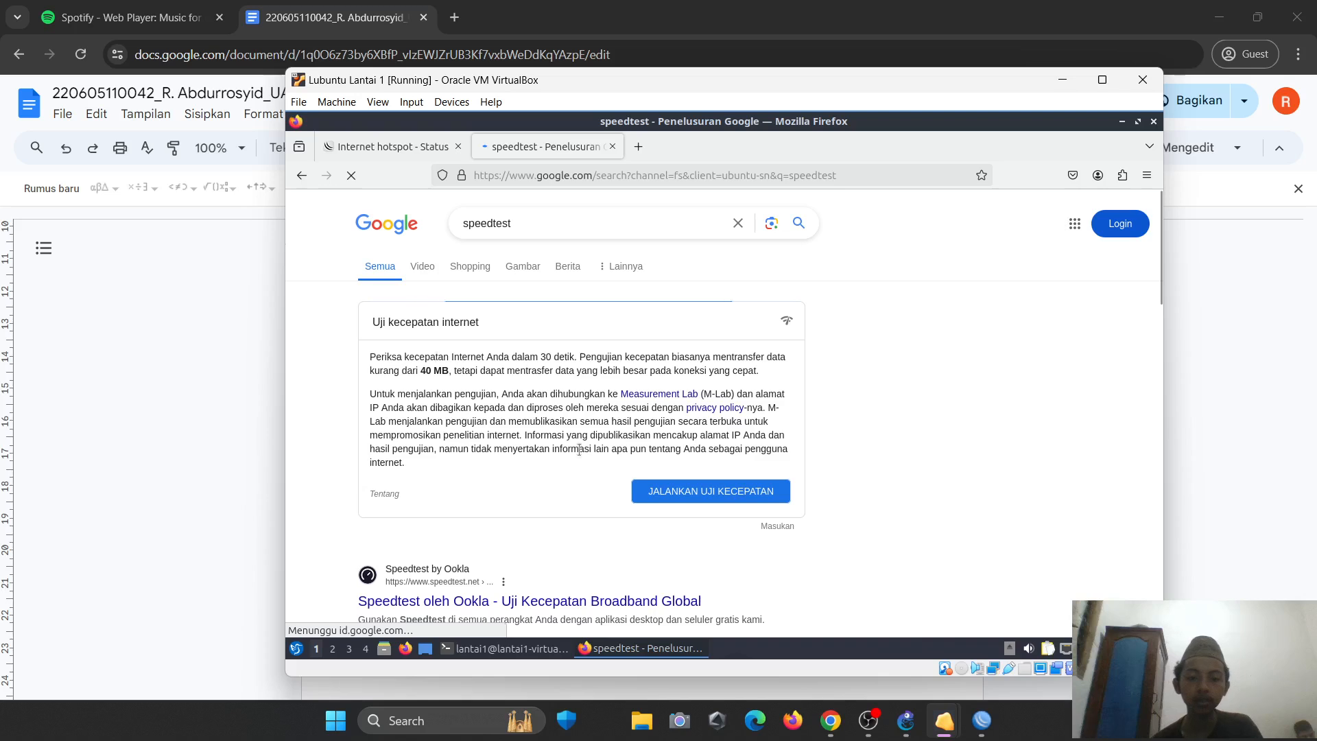
pyautogui.click(669, 502)
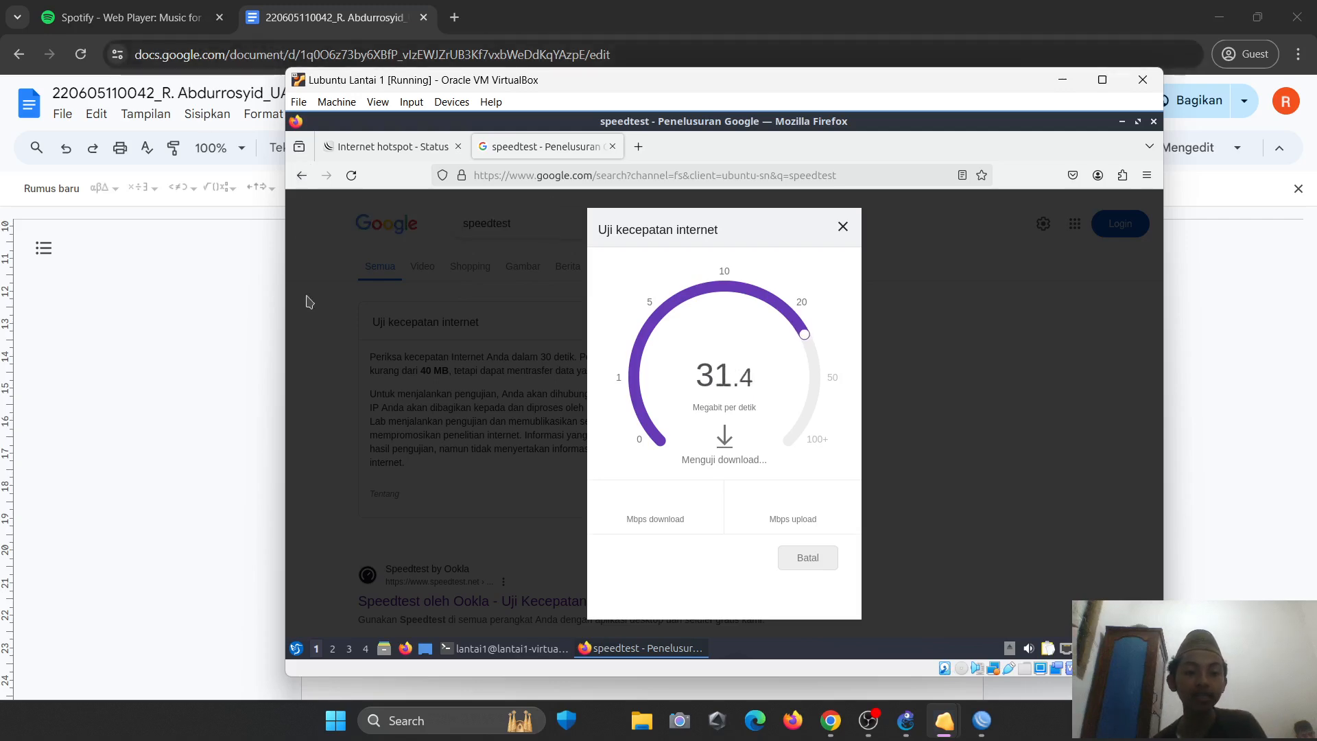
pyautogui.click(226, 319)
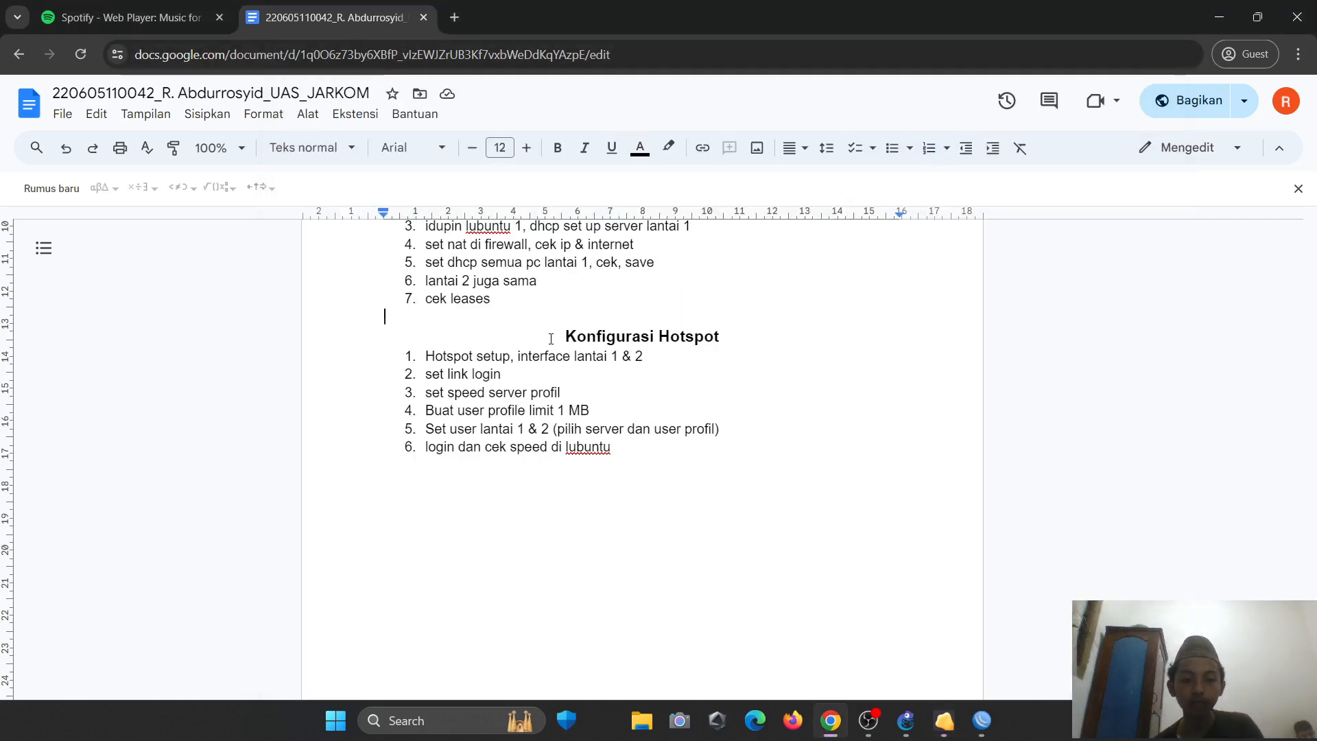
pyautogui.scroll(20, 551, 338)
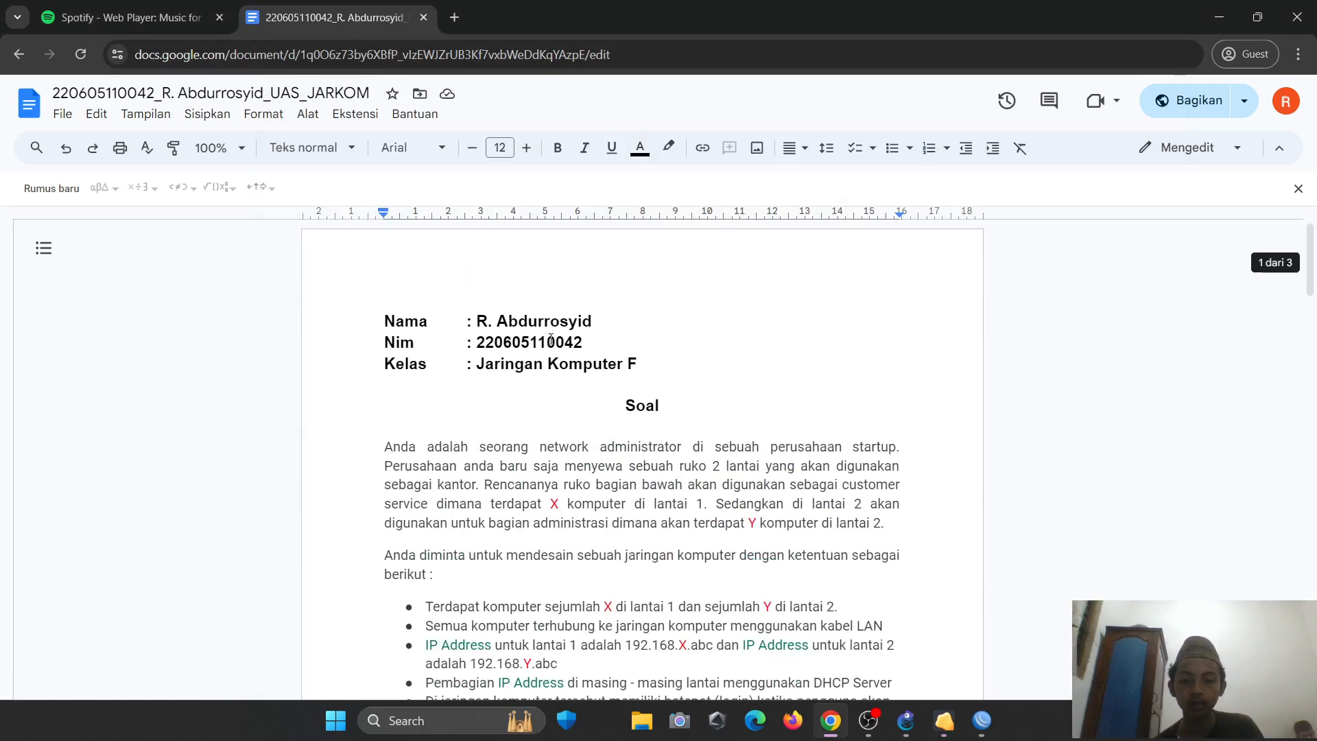
pyautogui.scroll(-7, 551, 338)
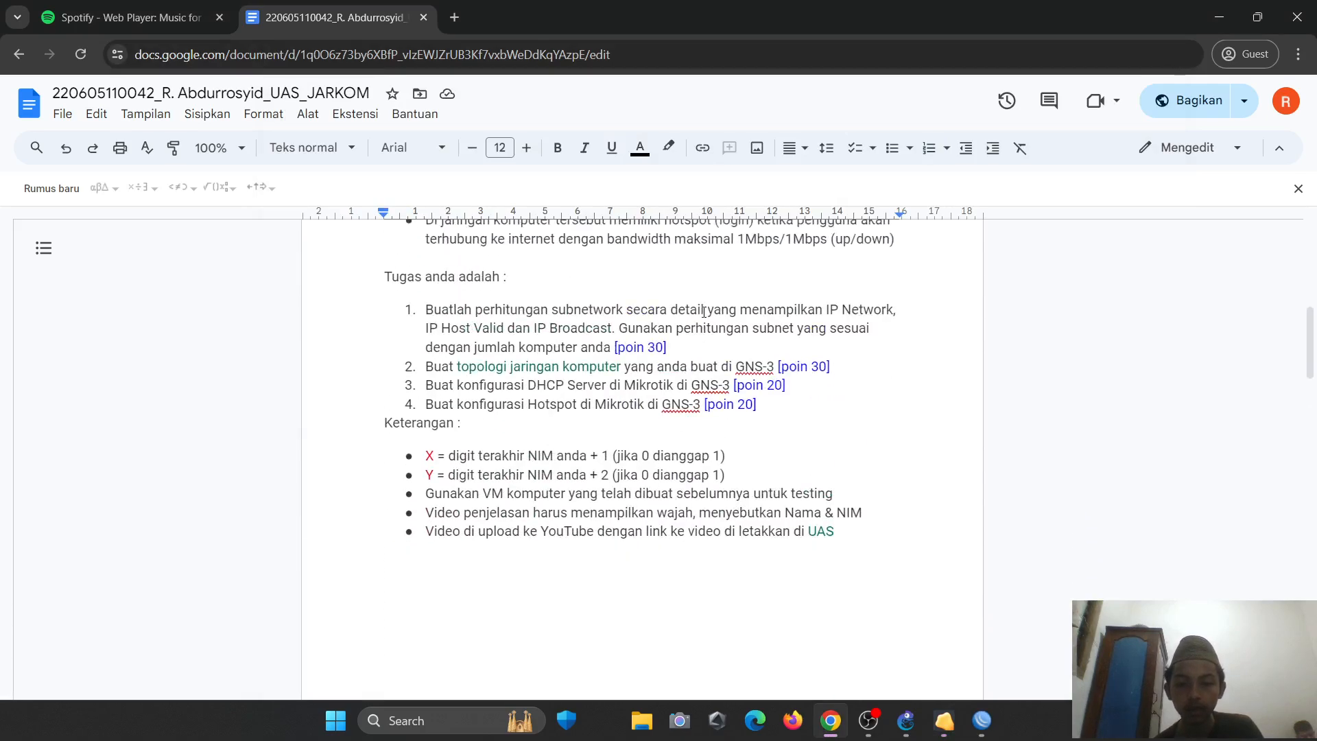
pyautogui.scroll(1, 705, 311)
pyautogui.moveTo(733, 309); pyautogui.dragTo(850, 310)
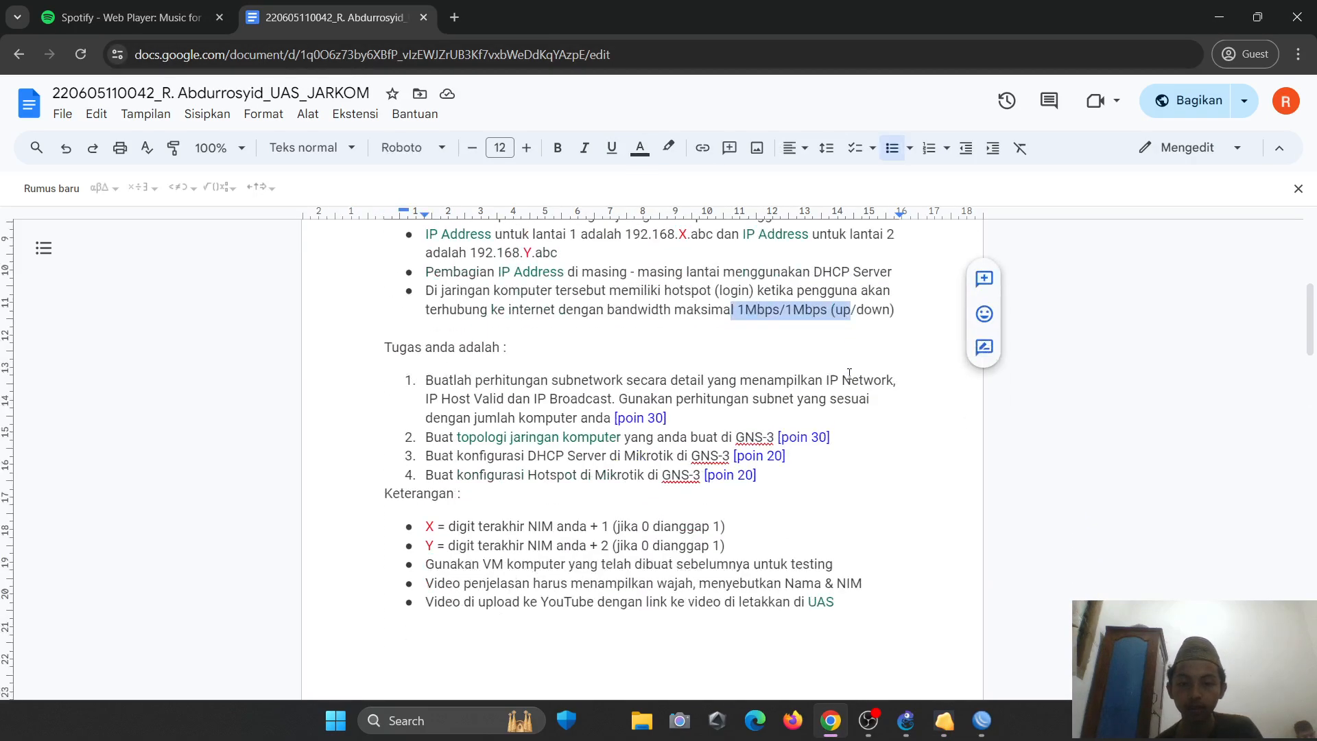
pyautogui.scroll(-20, 849, 374)
pyautogui.click(707, 462)
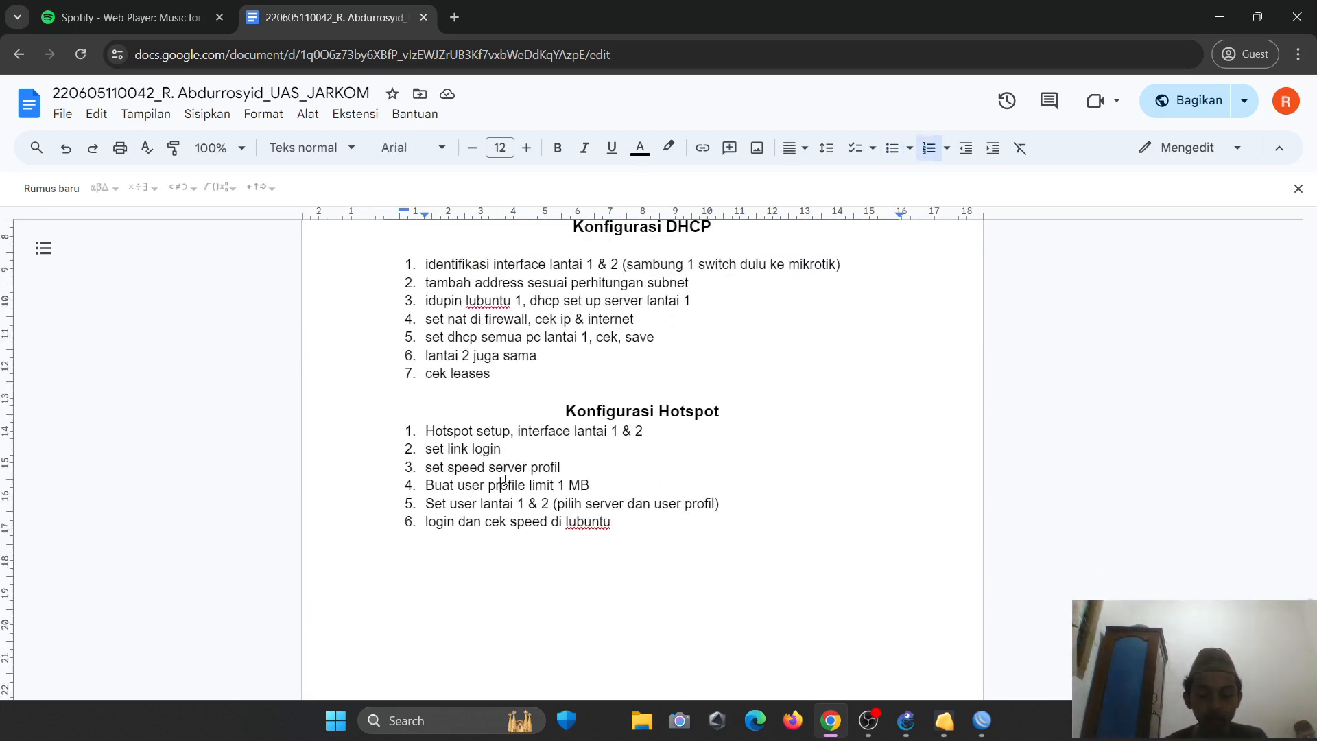
# - Review the limit 1MB profile and set user lantai1's profile to limit 1MB
pyautogui.hotkey('alt', 'Tab')
pyautogui.hotkey('alt', 'Tab')
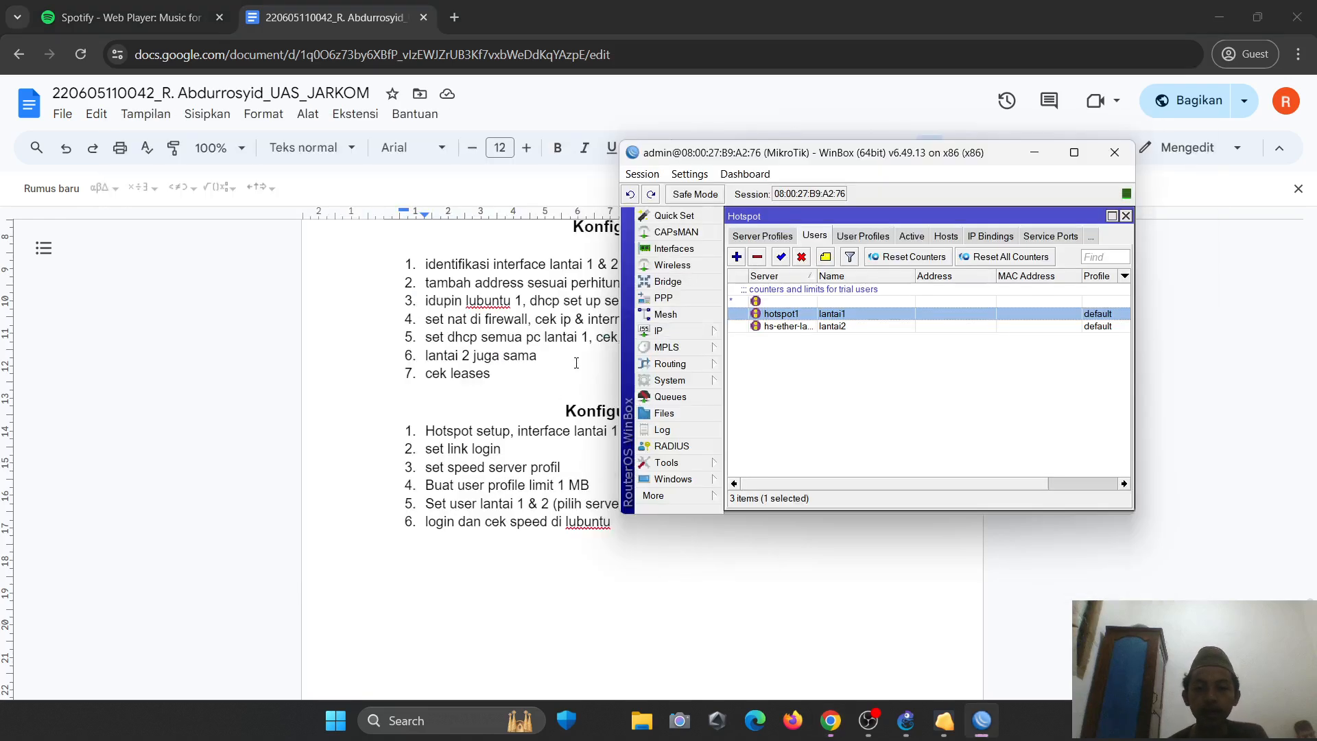
pyautogui.click(850, 238)
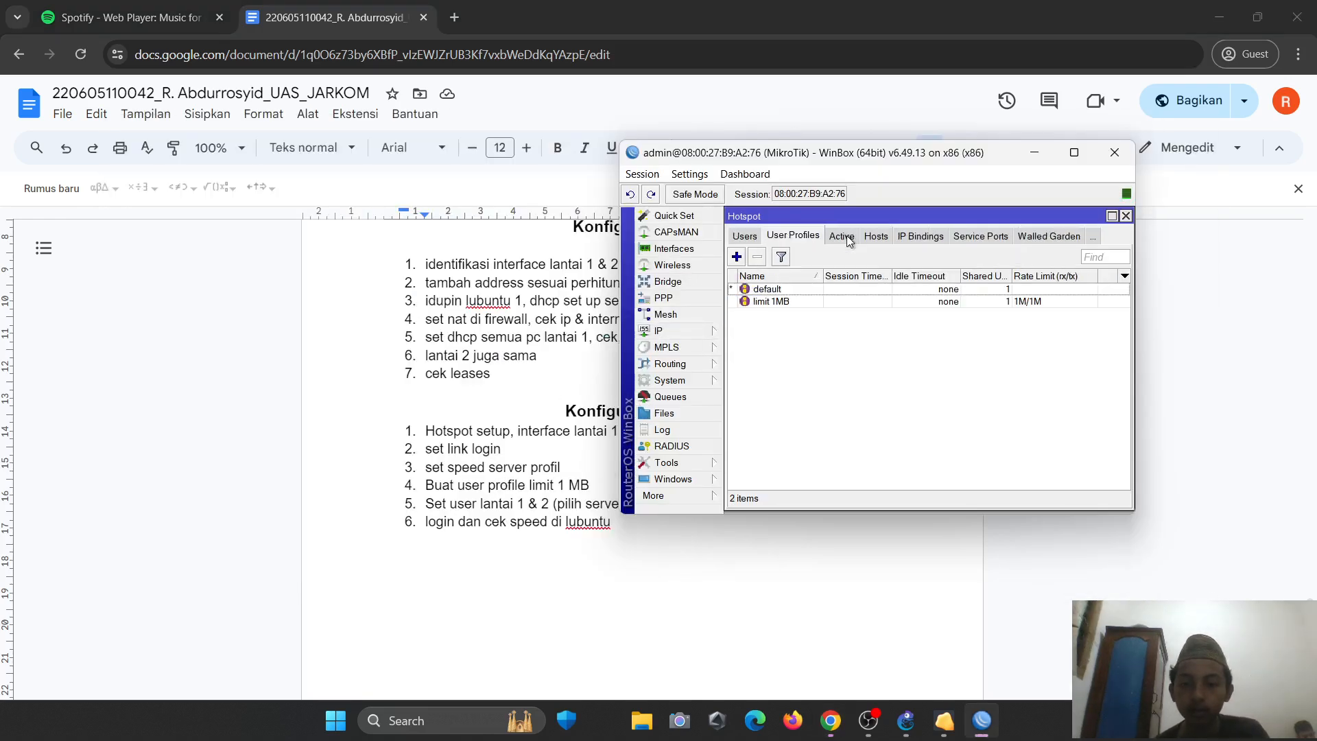
pyautogui.click(761, 303)
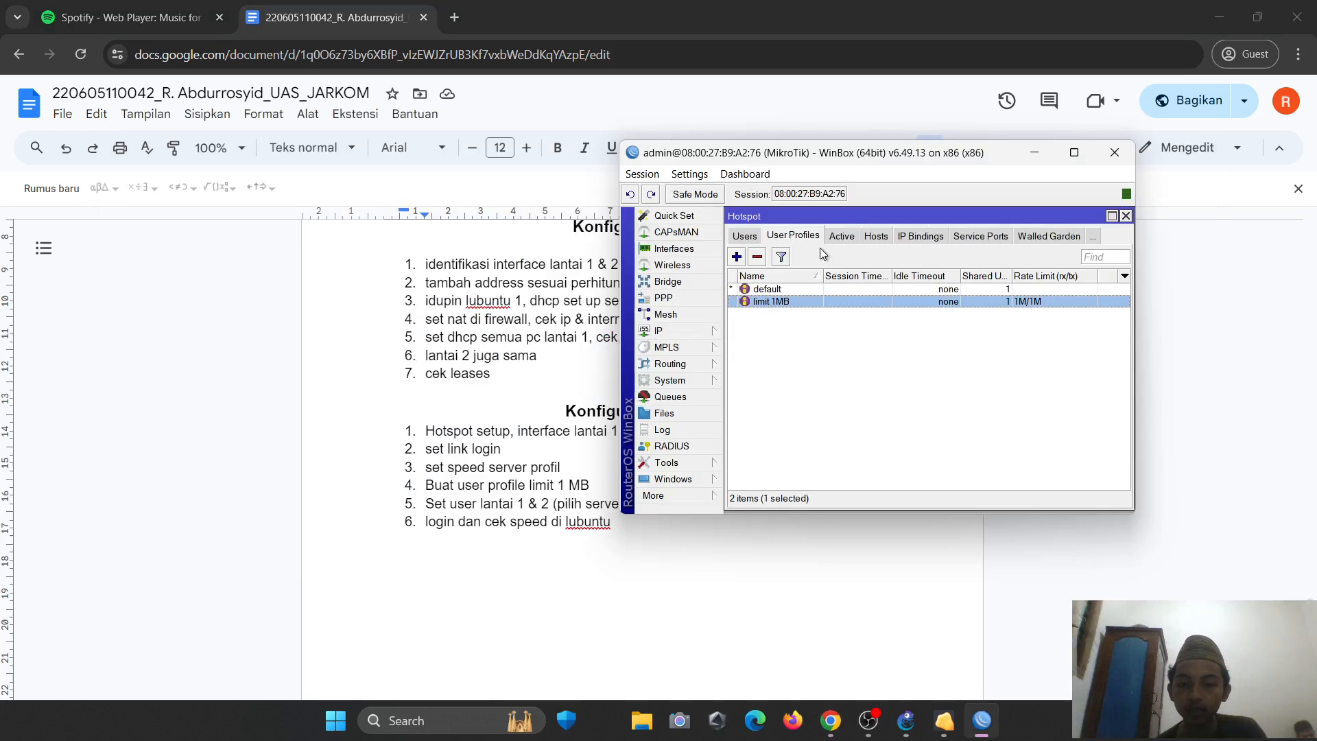
pyautogui.click(751, 237)
pyautogui.doubleClick(784, 317)
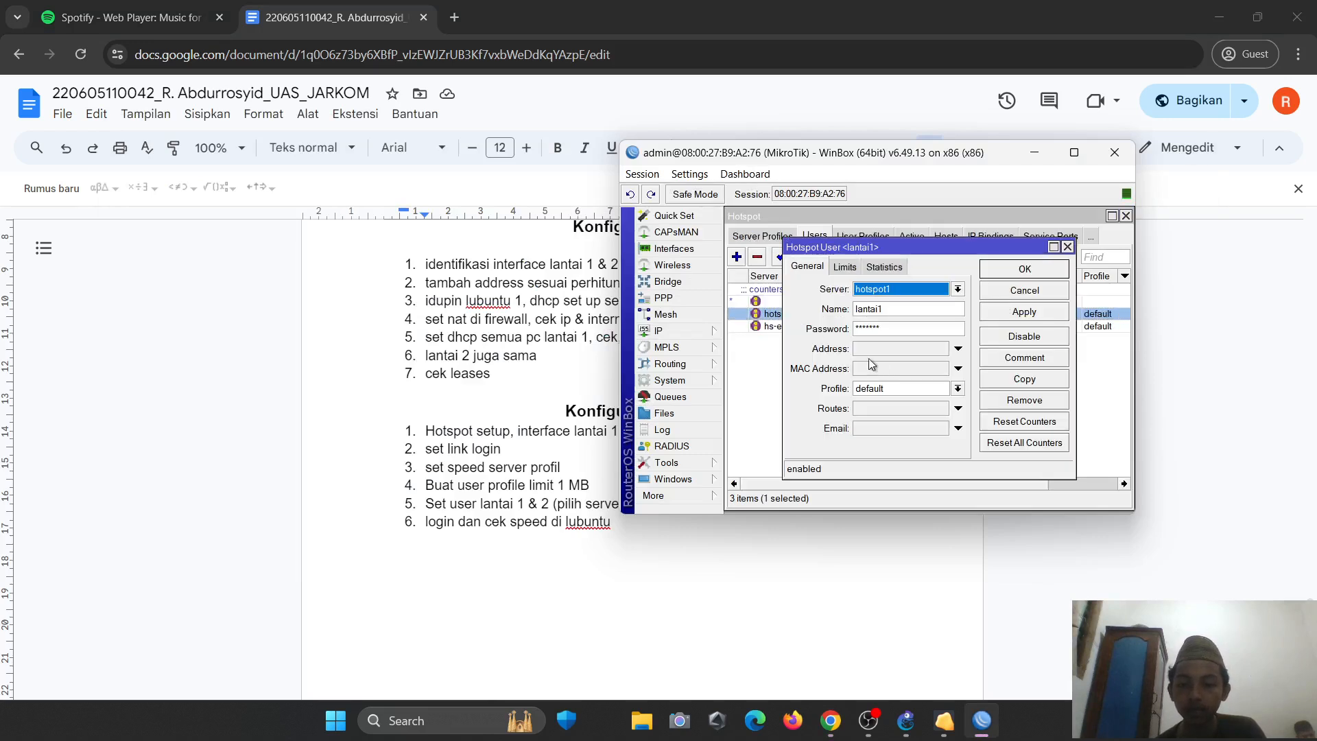
pyautogui.click(957, 389)
pyautogui.click(908, 413)
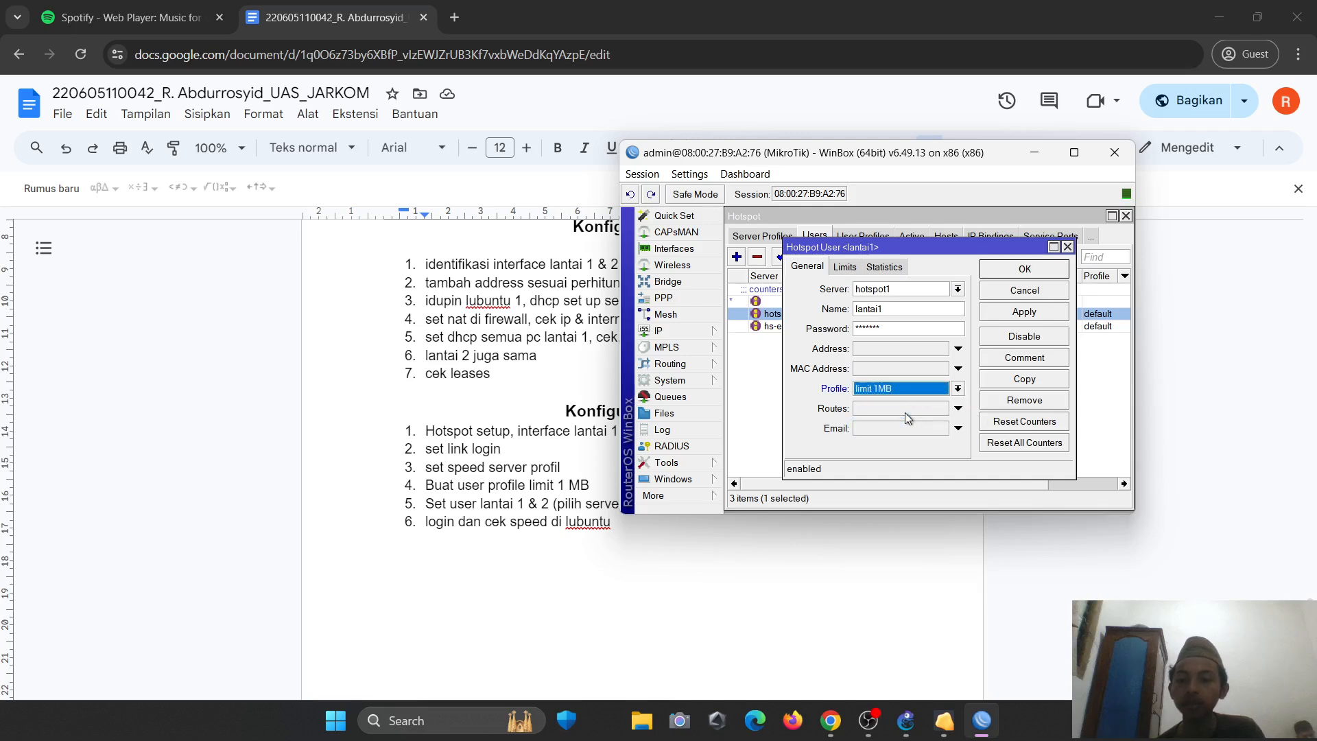
pyautogui.click(1008, 313)
pyautogui.click(998, 273)
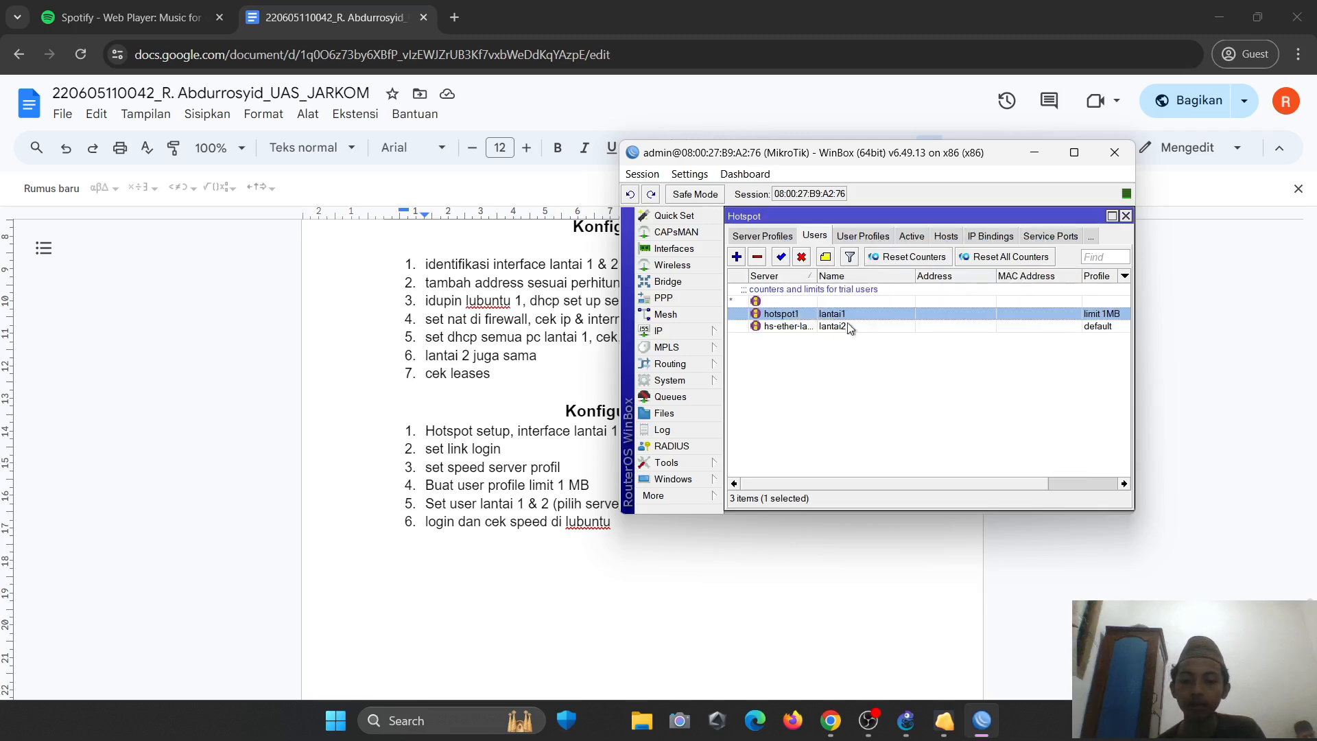
# - Set user lantai2's profile to limit 1MB as well
pyautogui.doubleClick(830, 327)
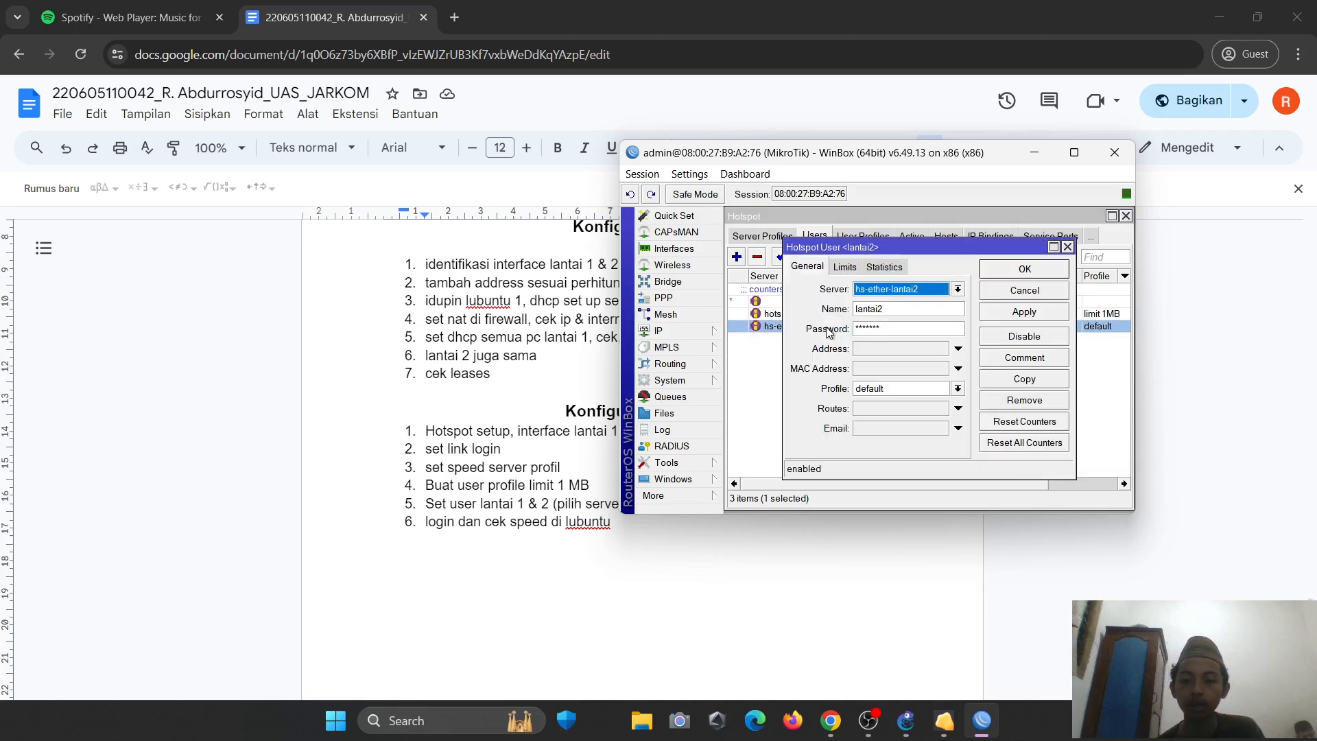
pyautogui.click(958, 388)
pyautogui.click(907, 413)
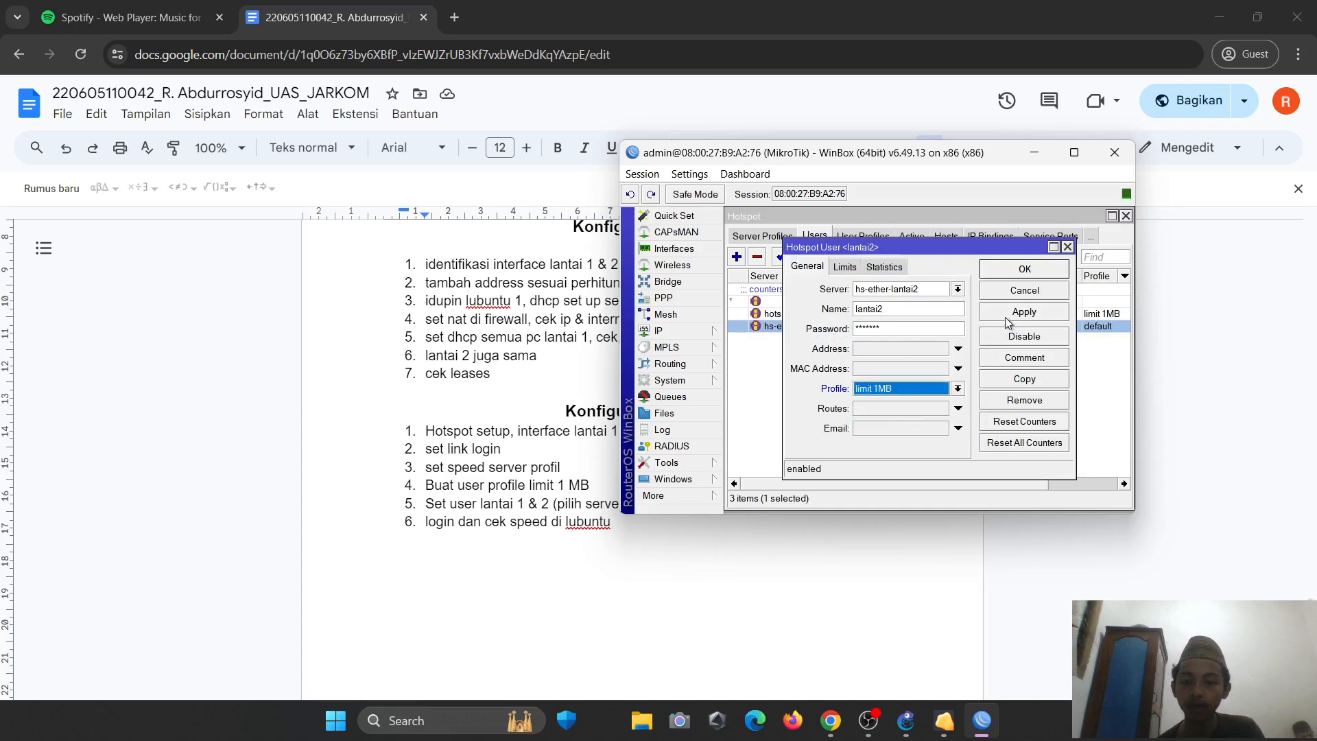
pyautogui.click(1007, 319)
pyautogui.click(1025, 269)
pyautogui.click(956, 350)
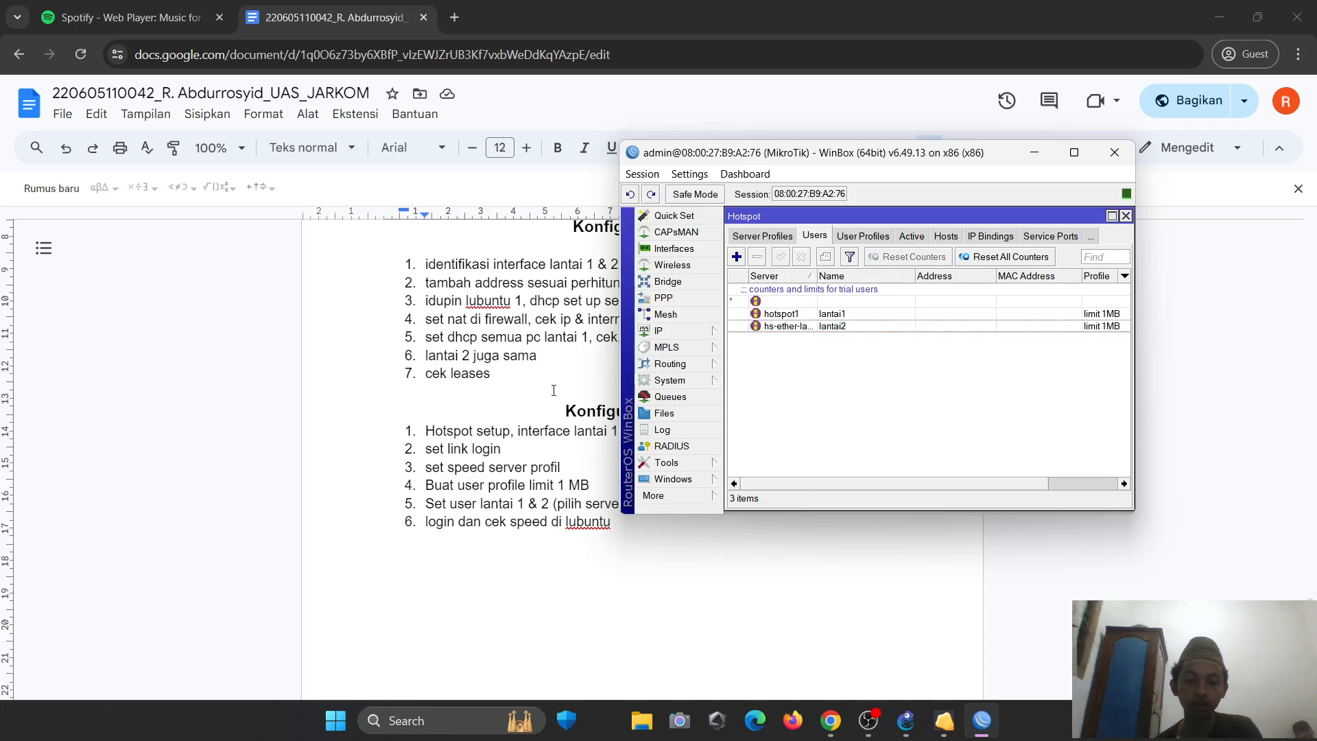
pyautogui.click(526, 390)
pyautogui.hotkey('alt', 'Tab')
pyautogui.hotkey('alt', 'Tab')
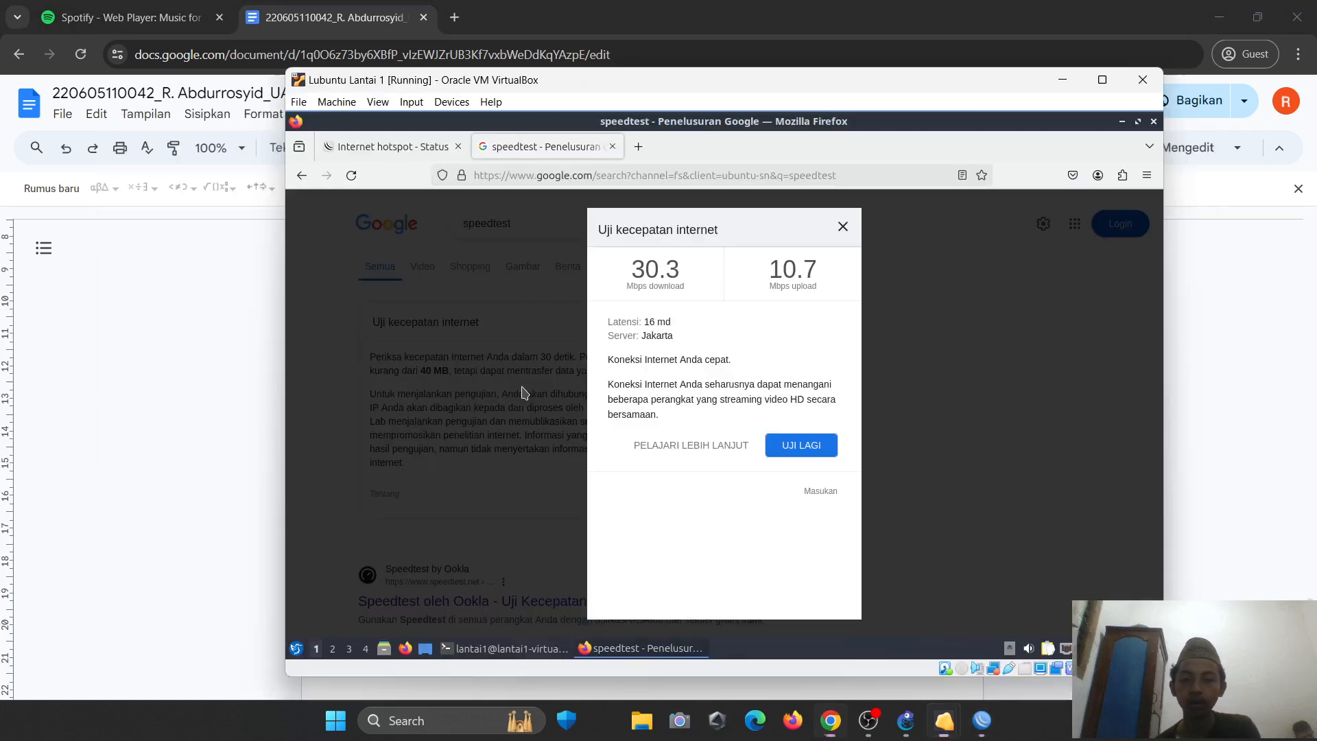
# - Cancel the running speed test, reload the hotspot status page, and restart the test
pyautogui.click(784, 449)
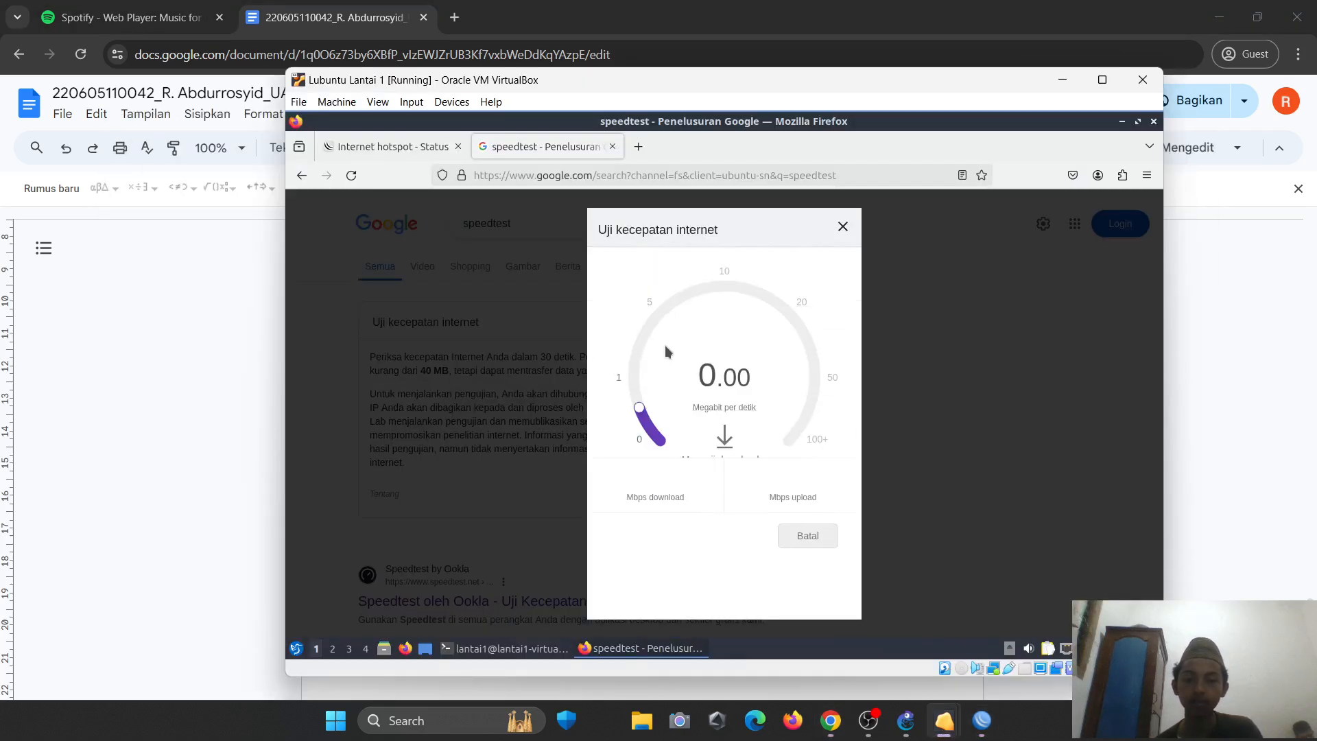
pyautogui.click(801, 556)
pyautogui.click(843, 226)
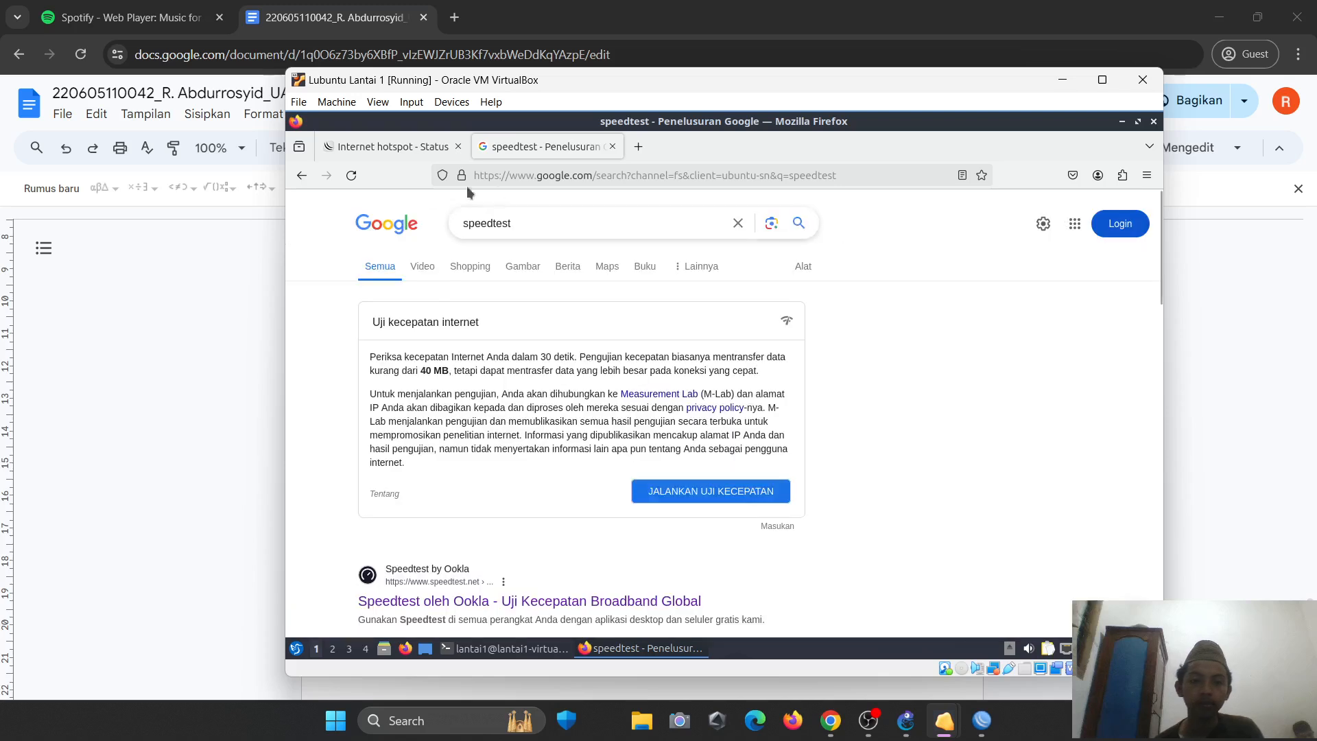
pyautogui.click(380, 146)
pyautogui.click(351, 175)
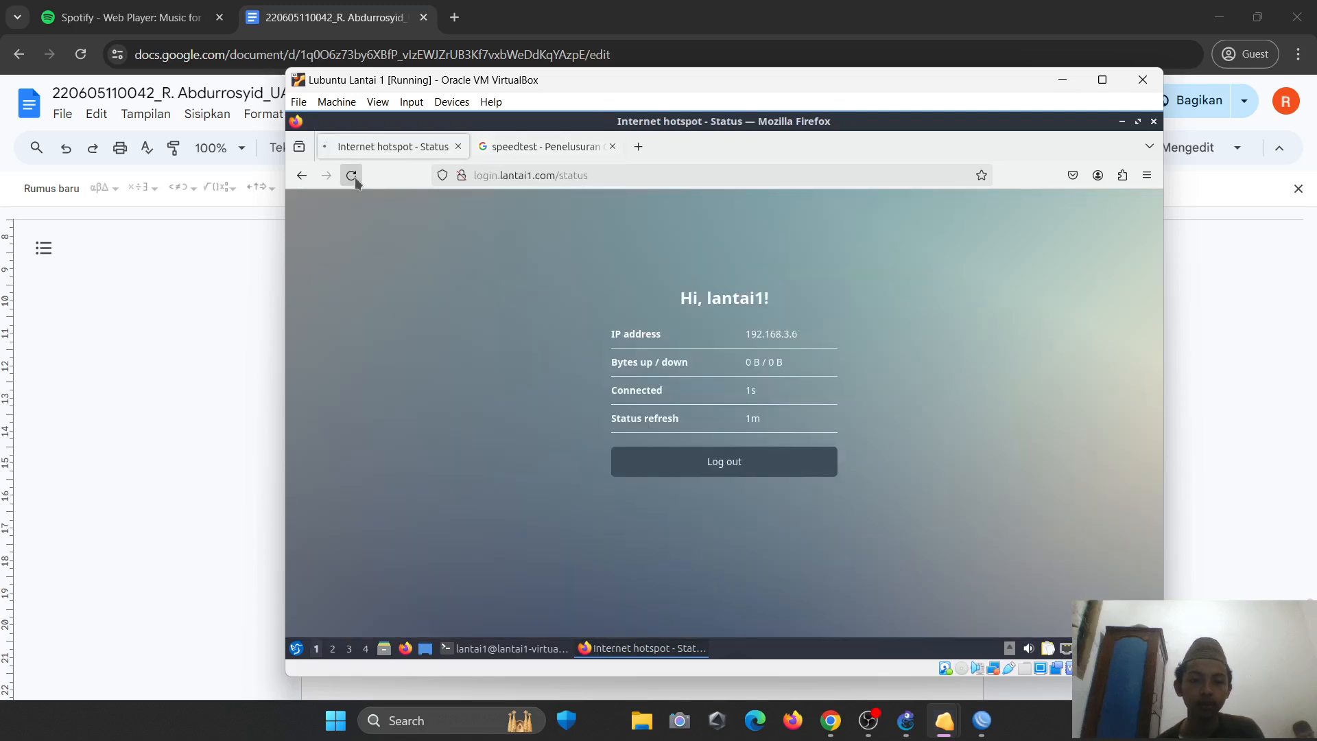
pyautogui.click(514, 150)
pyautogui.click(667, 493)
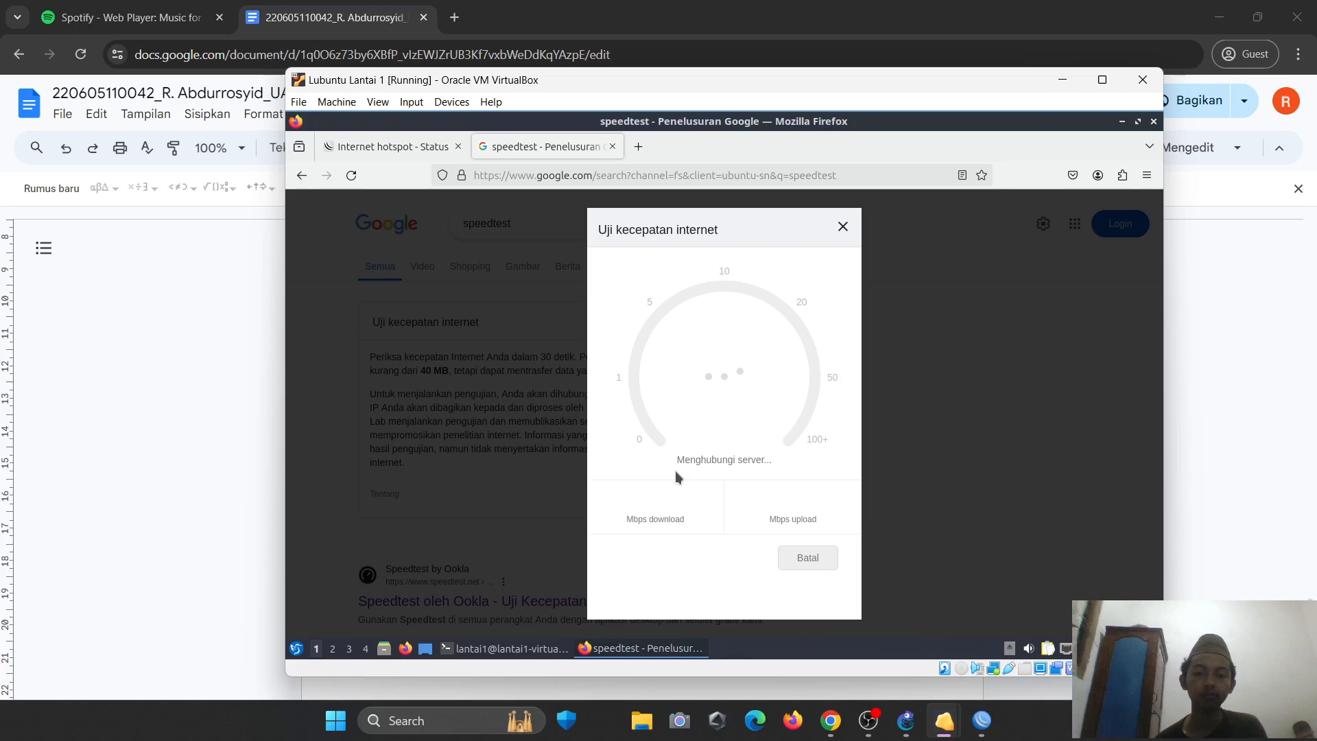
pyautogui.click(843, 227)
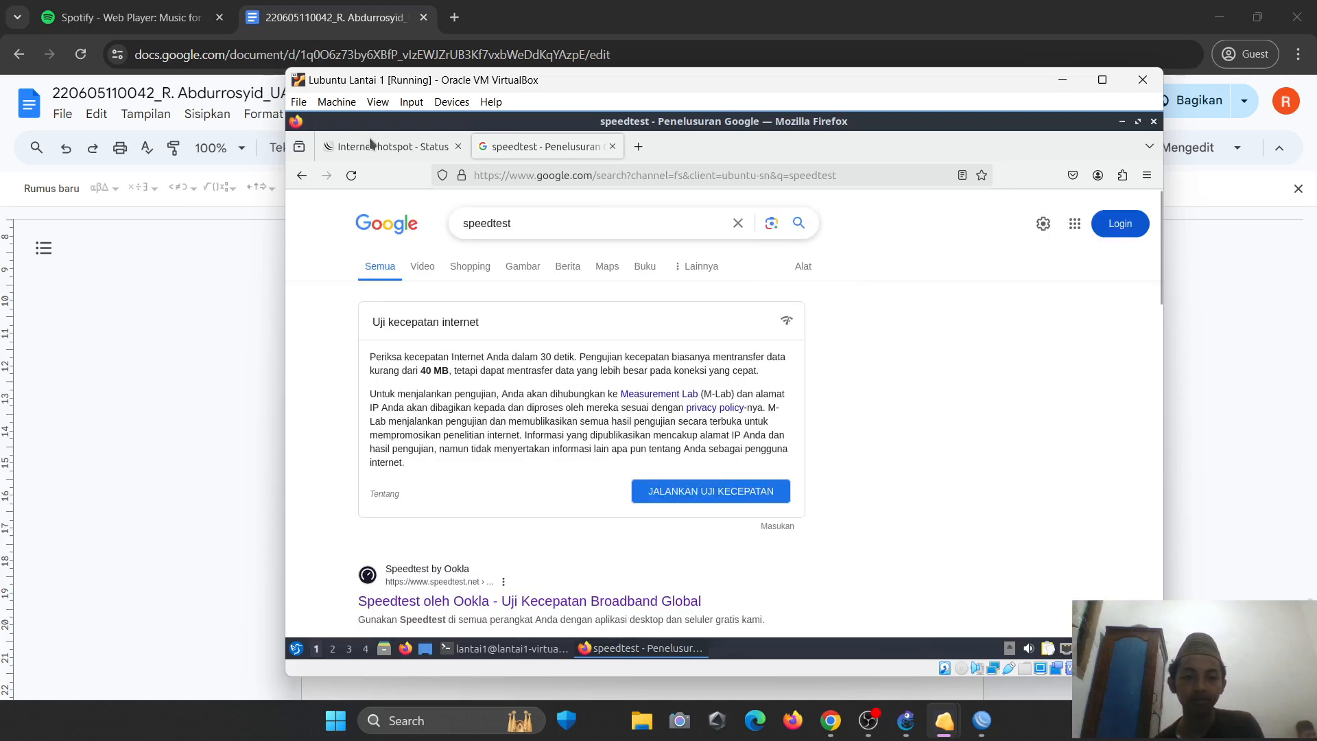
# - Log lantai1 out of the hotspot and back in, then return to the speedtest results
pyautogui.hotkey('ctrl', 'pageup')
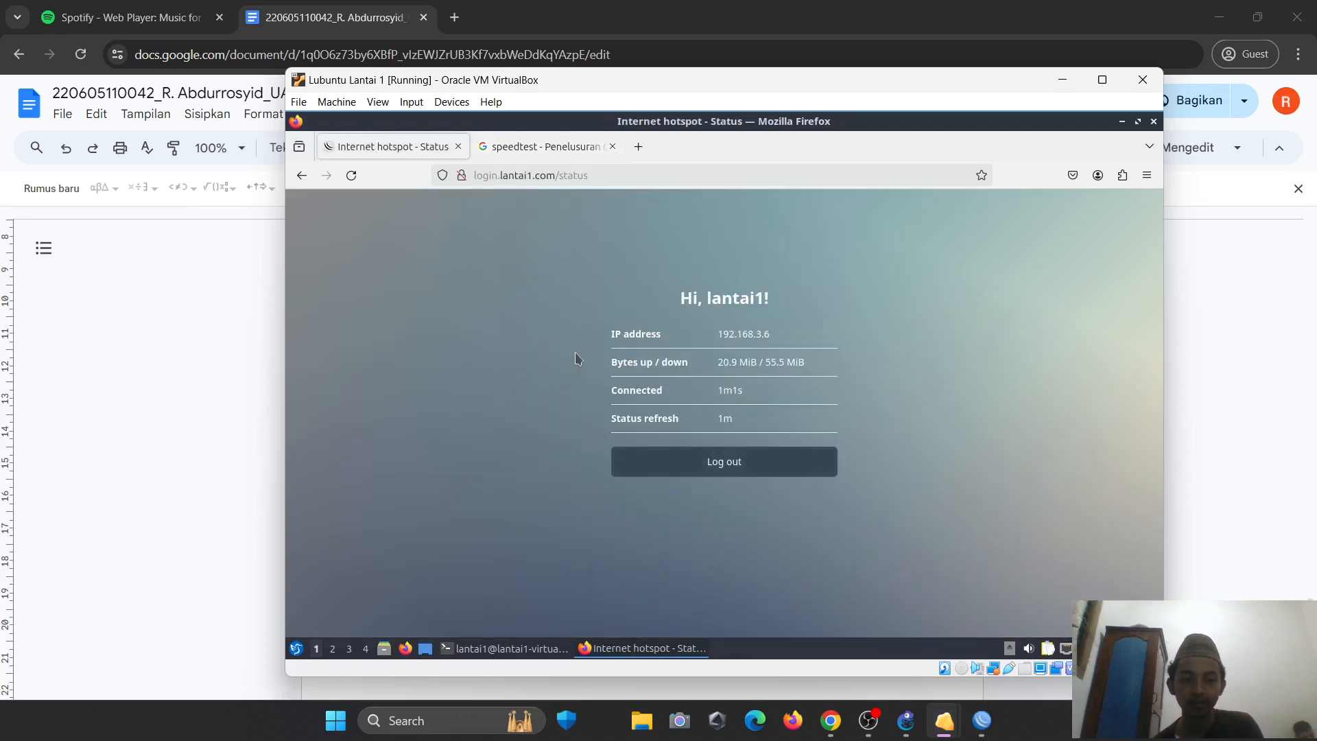
pyautogui.click(681, 467)
pyautogui.click(690, 470)
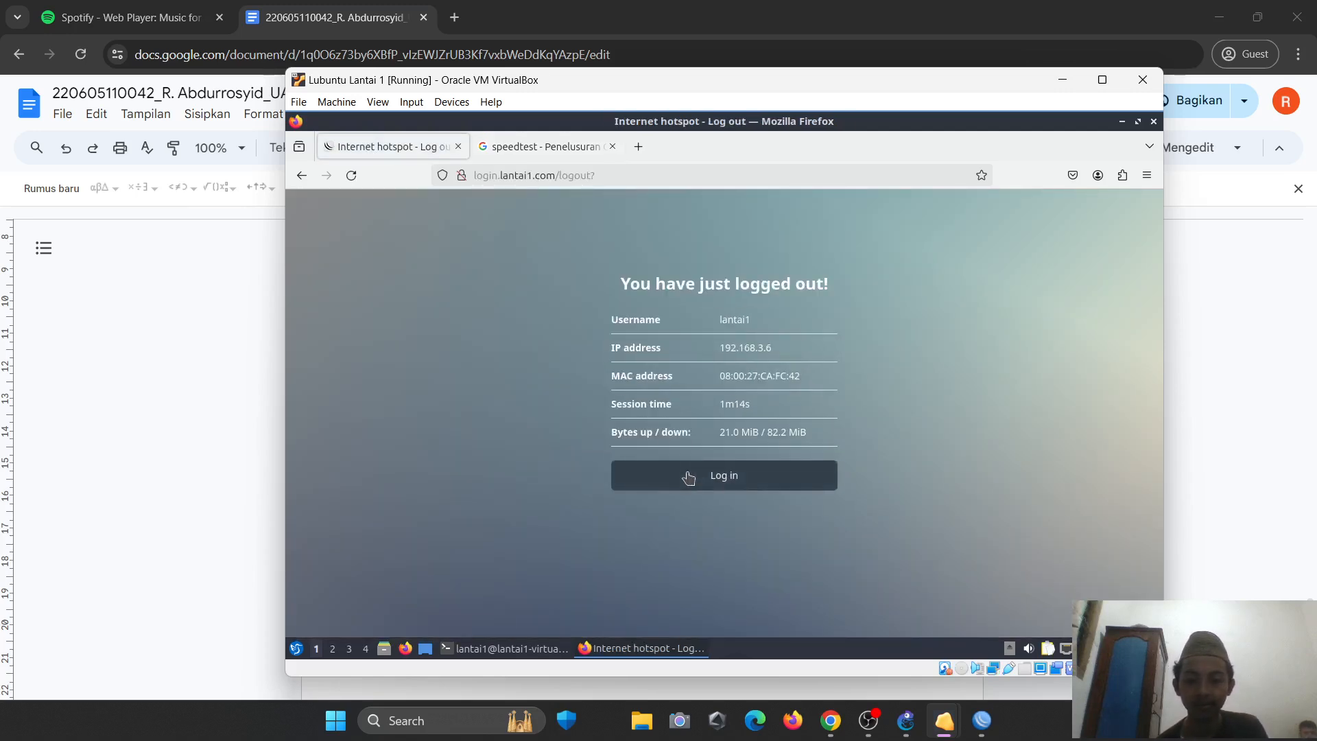
pyautogui.click(527, 147)
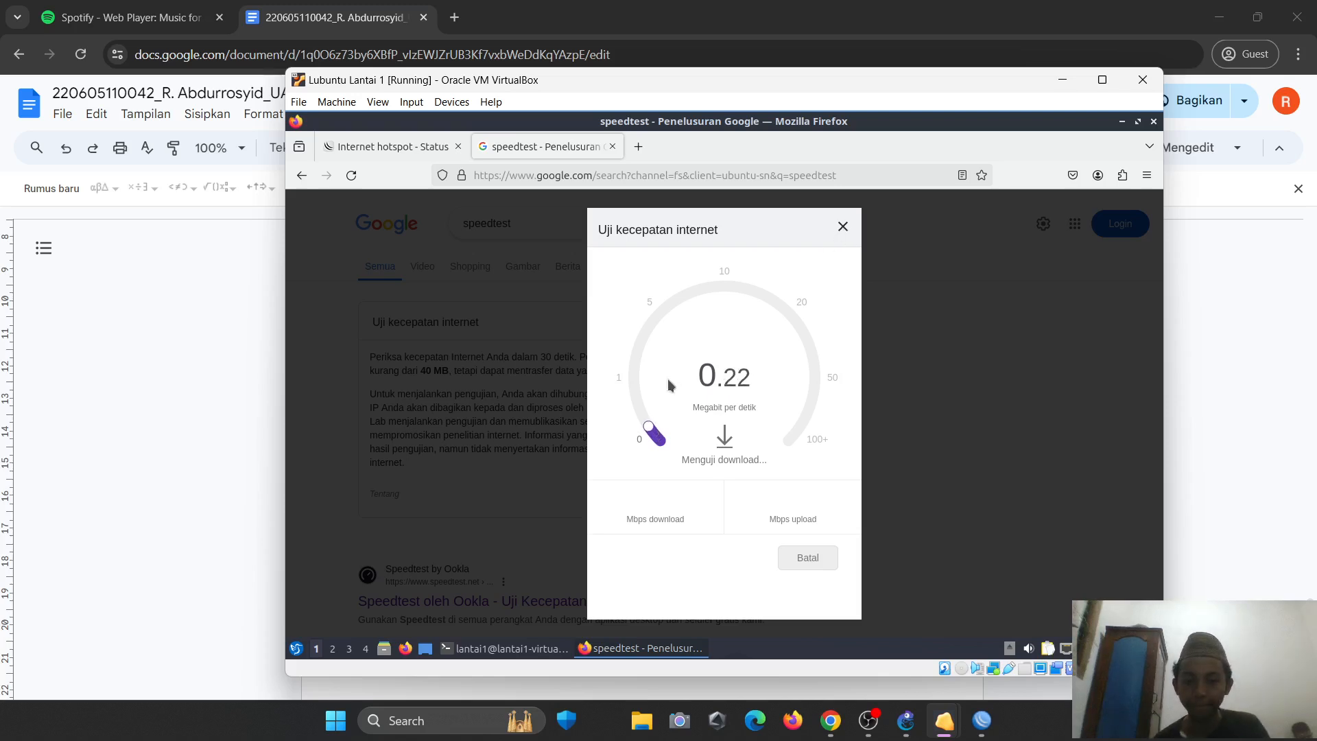
# - Bring the report forward and check the last step of the Konfigurasi Hotspot list
pyautogui.click(263, 345)
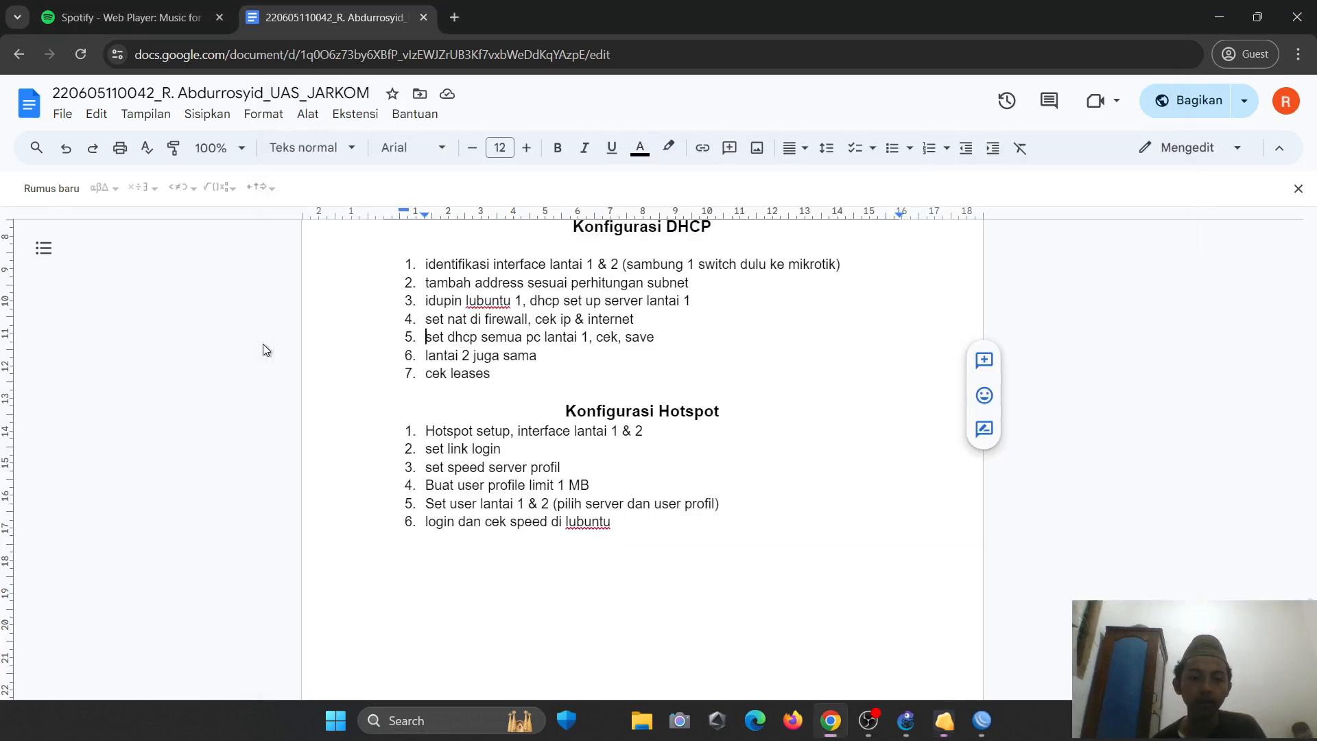
pyautogui.scroll(-1, 589, 445)
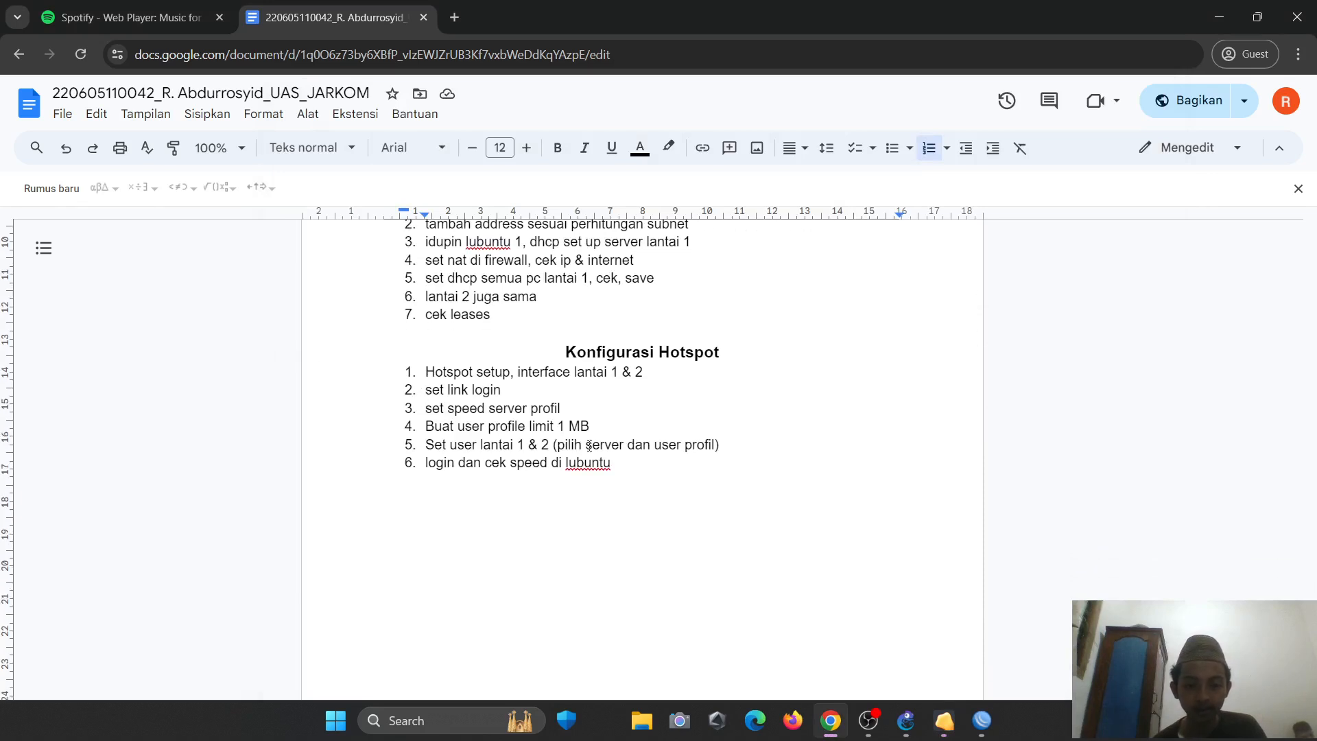
pyautogui.click(629, 463)
# - Return to the Lubuntu Lantai 1 VM and close the finished 0.19 Mbps speed test
pyautogui.hotkey('alt', 'Tab')
pyautogui.hotkey('alt', 'Tab')
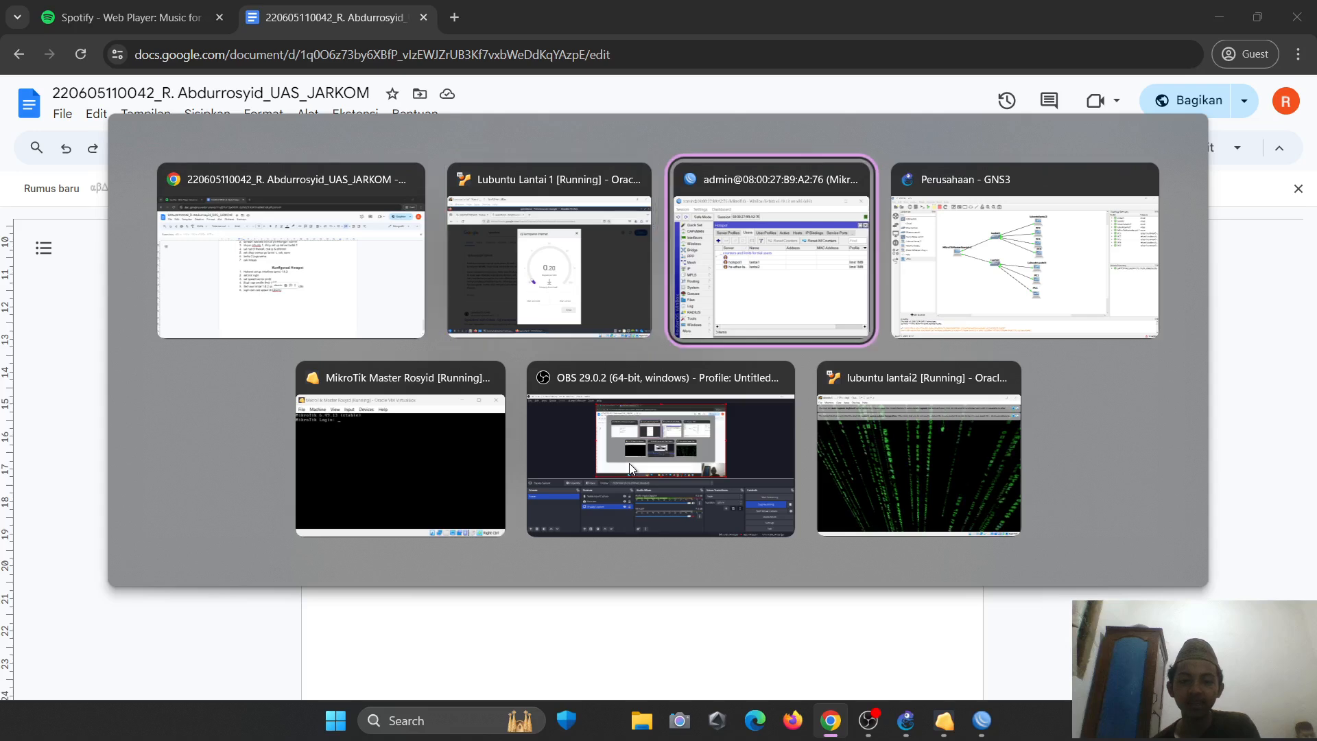
pyautogui.hotkey('alt', 'shift', 'Tab')
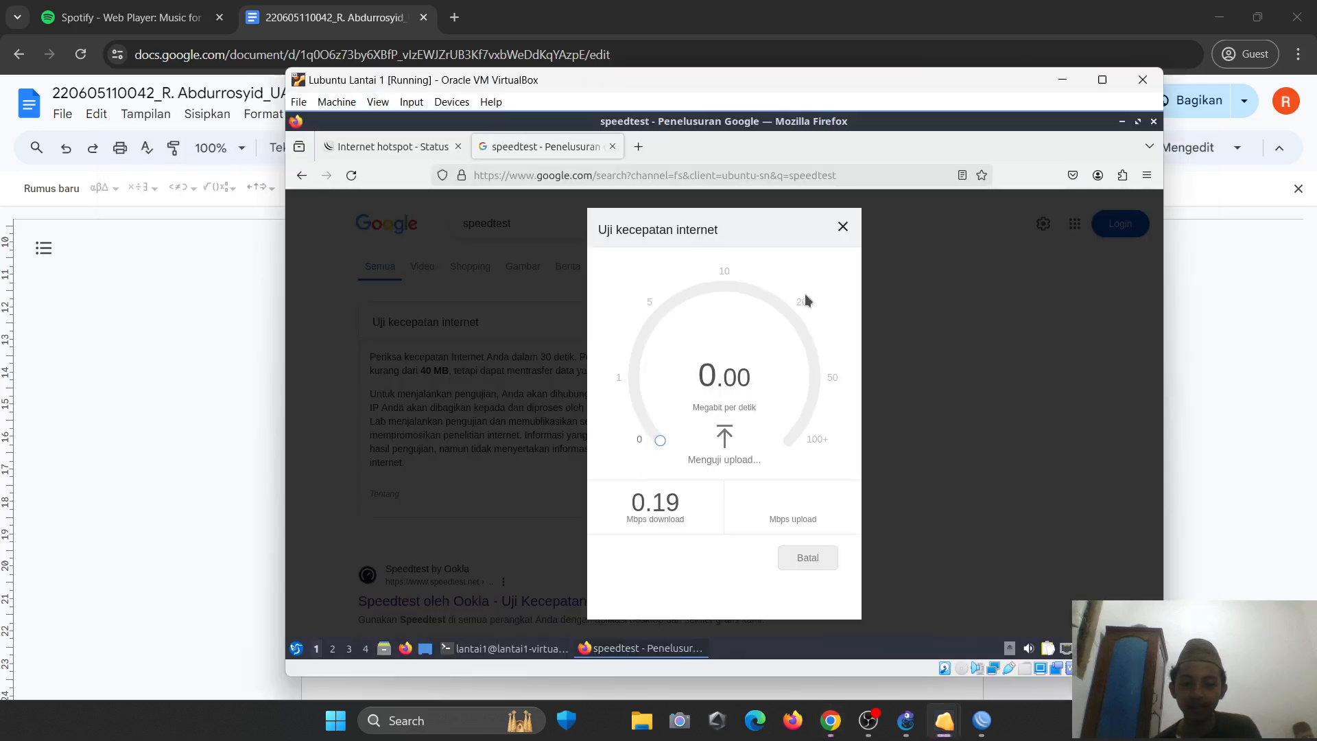
pyautogui.click(844, 228)
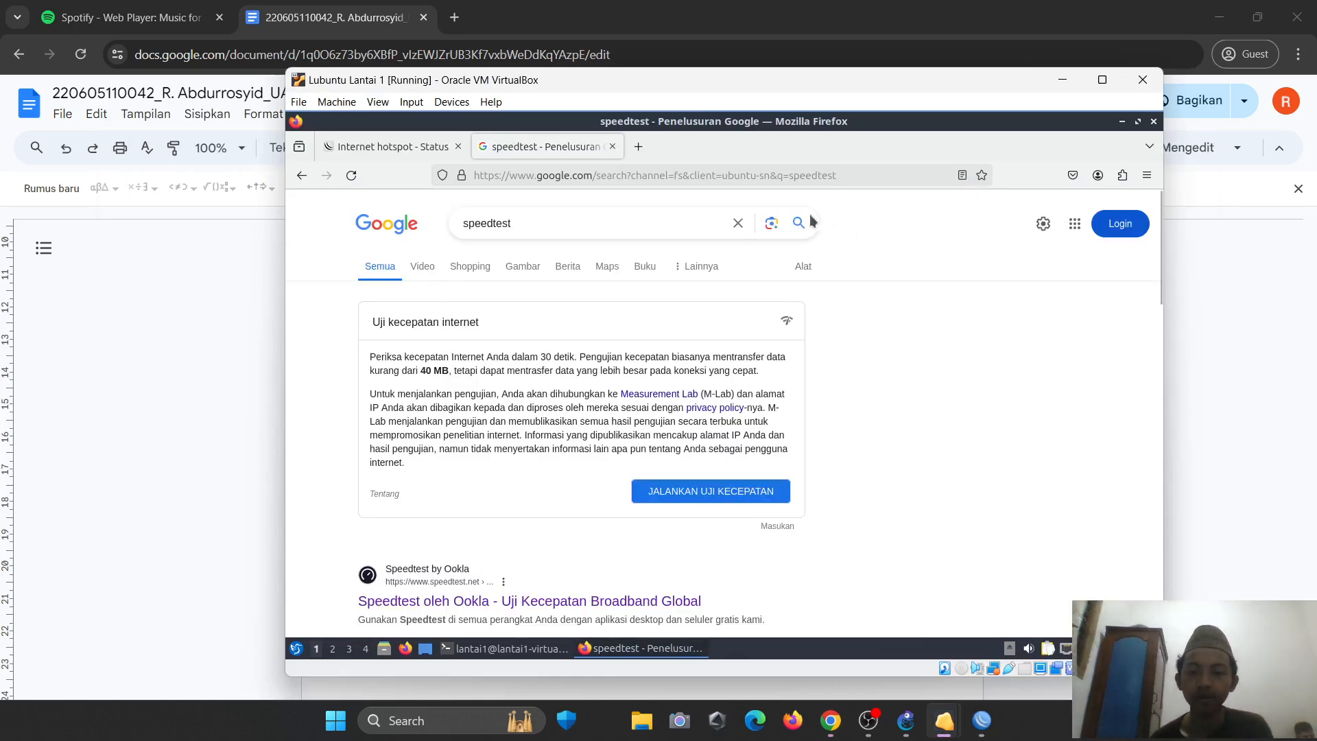
# - Close Firefox and the terminal inside the Lubuntu VM, confirming the terminal quit
pyautogui.click(1155, 122)
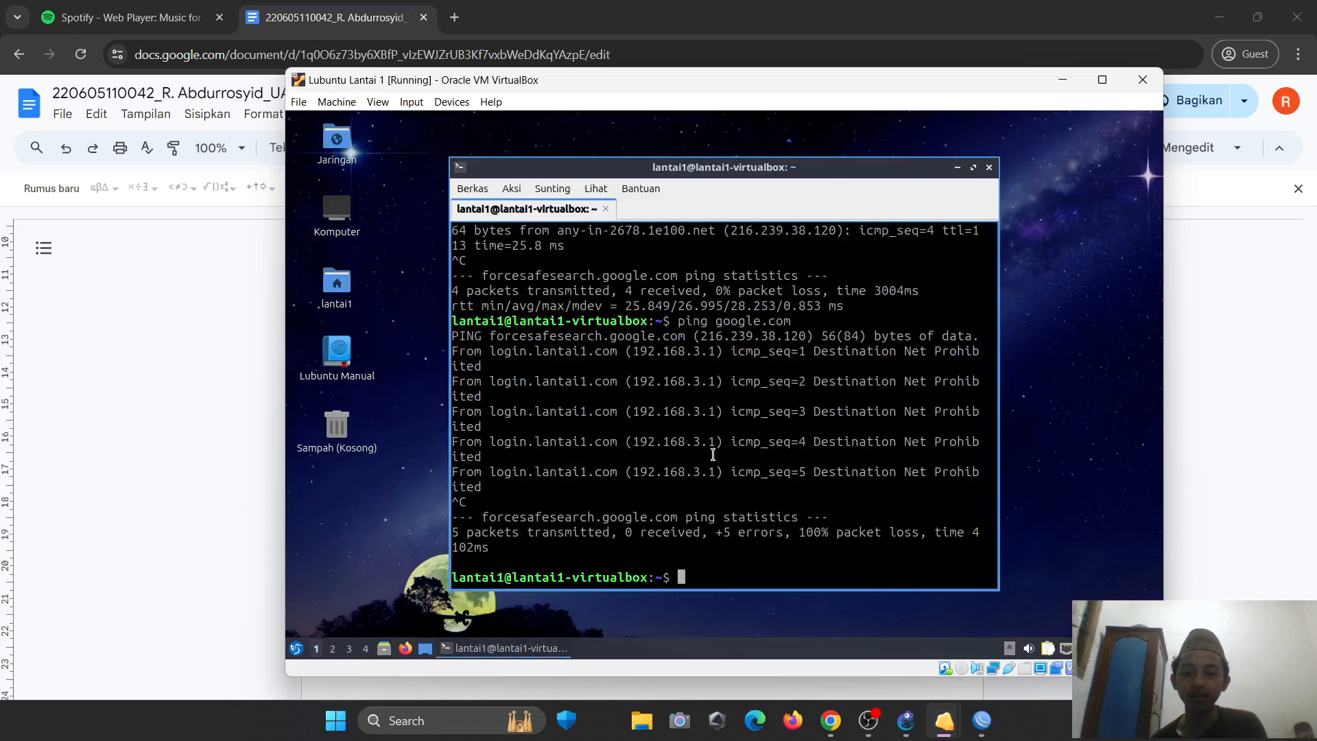
pyautogui.click(989, 168)
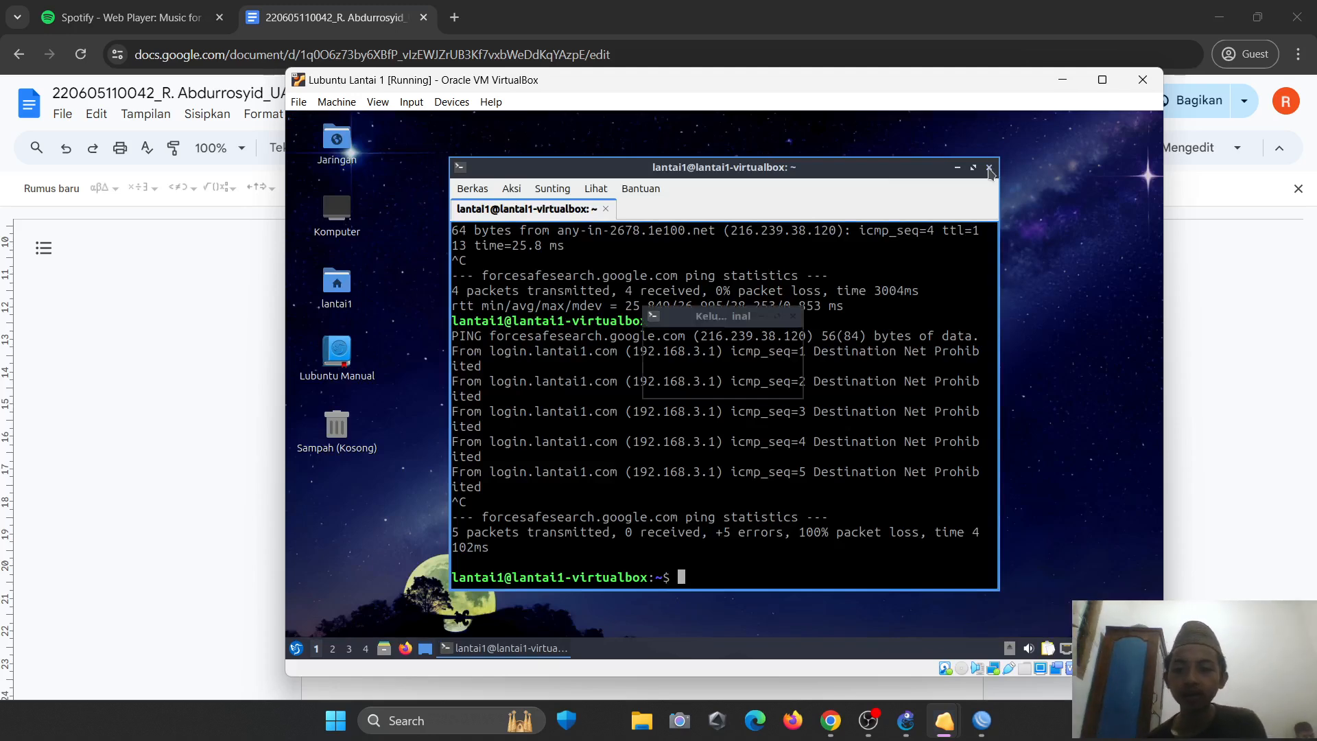
pyautogui.click(689, 404)
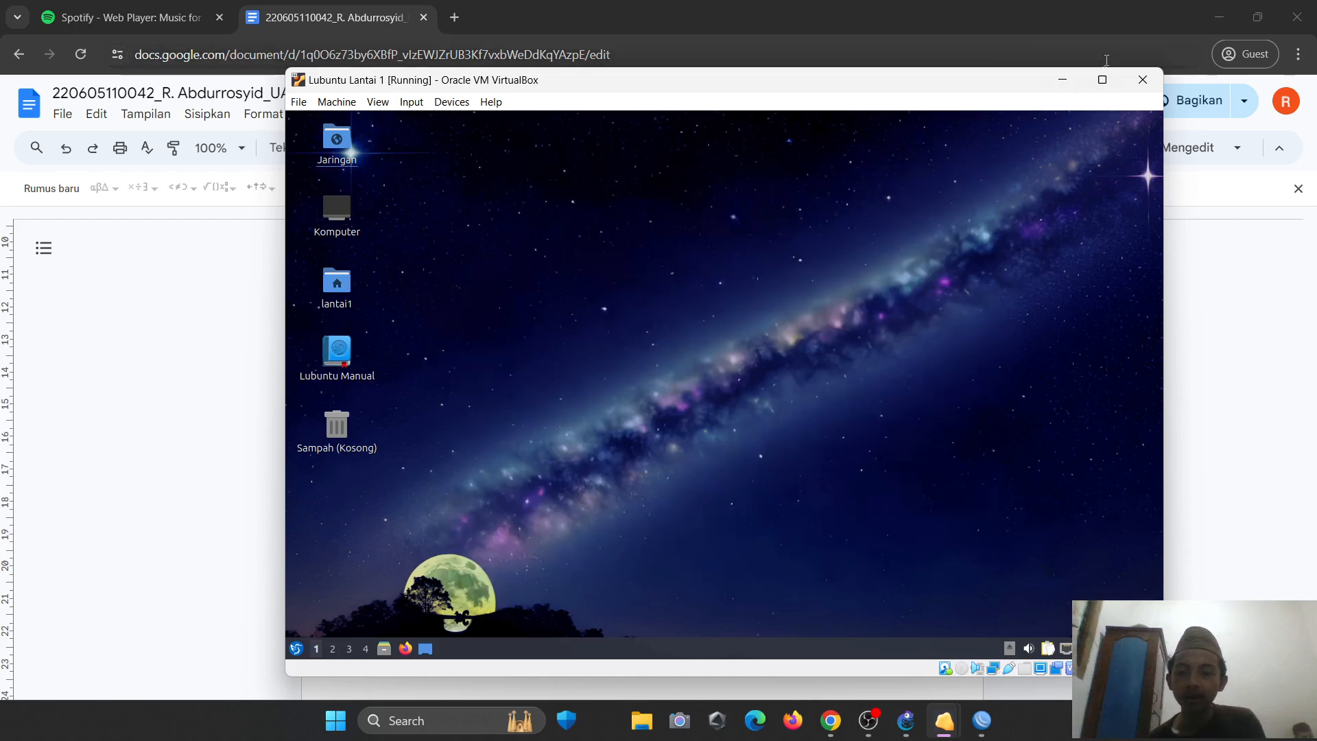
# - Minimize the Lubuntu VM window and scroll the UAS_JARKOM notes back to the setup steps
pyautogui.click(1065, 80)
pyautogui.scroll(1, 736, 360)
pyautogui.scroll(4, 737, 361)
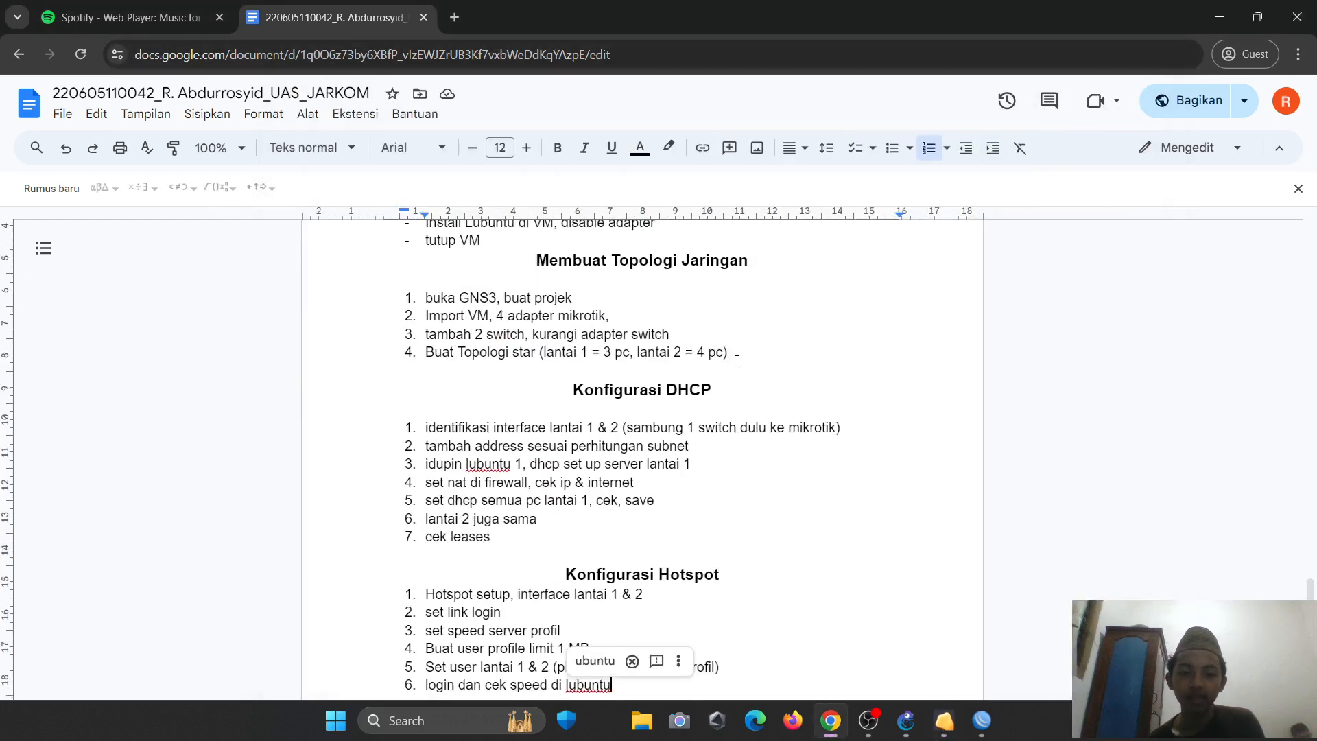
pyautogui.scroll(-2, 734, 358)
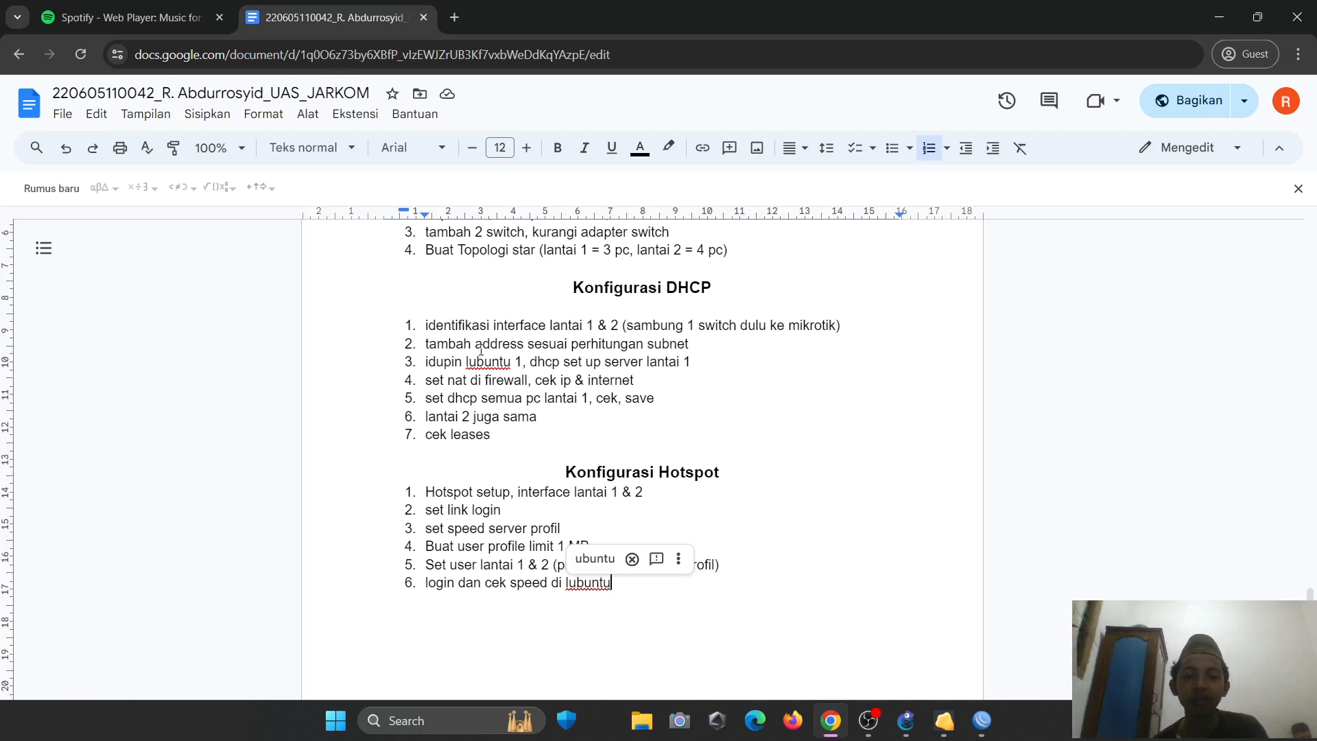
pyautogui.hotkey('alt', 'Tab')
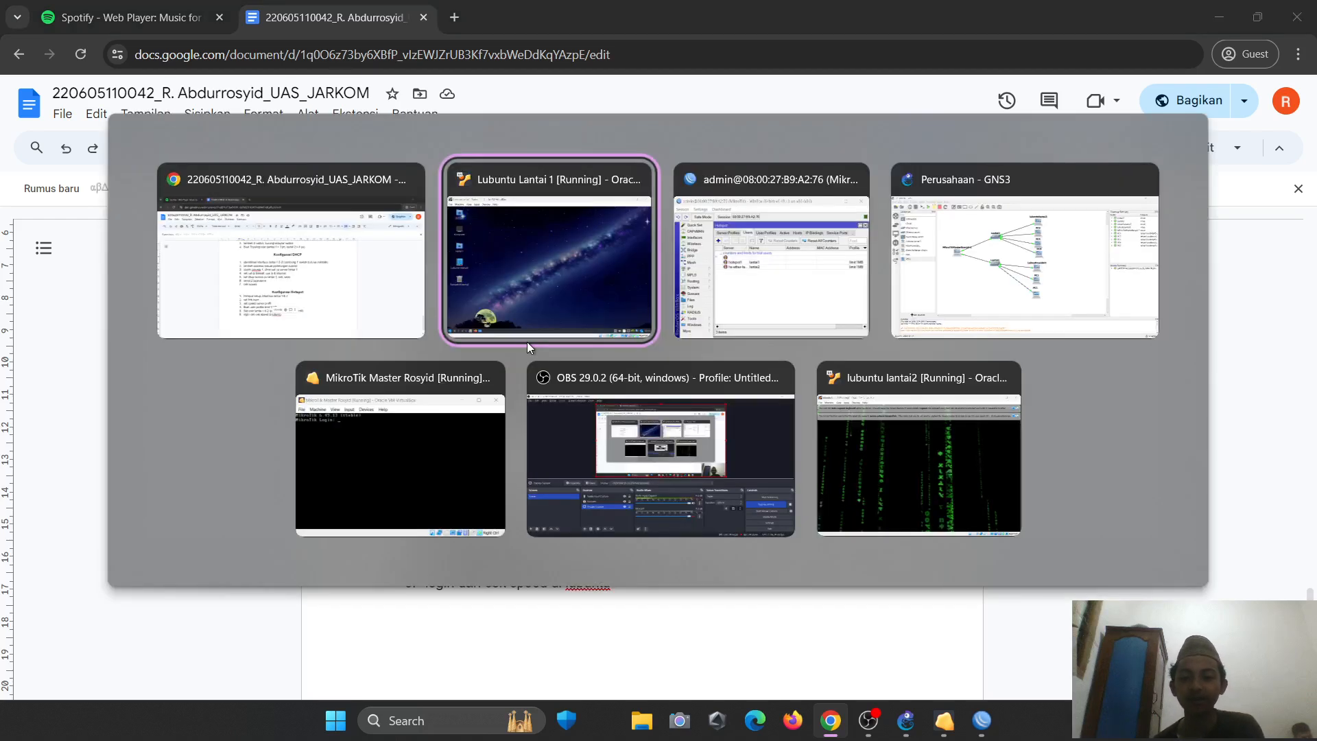